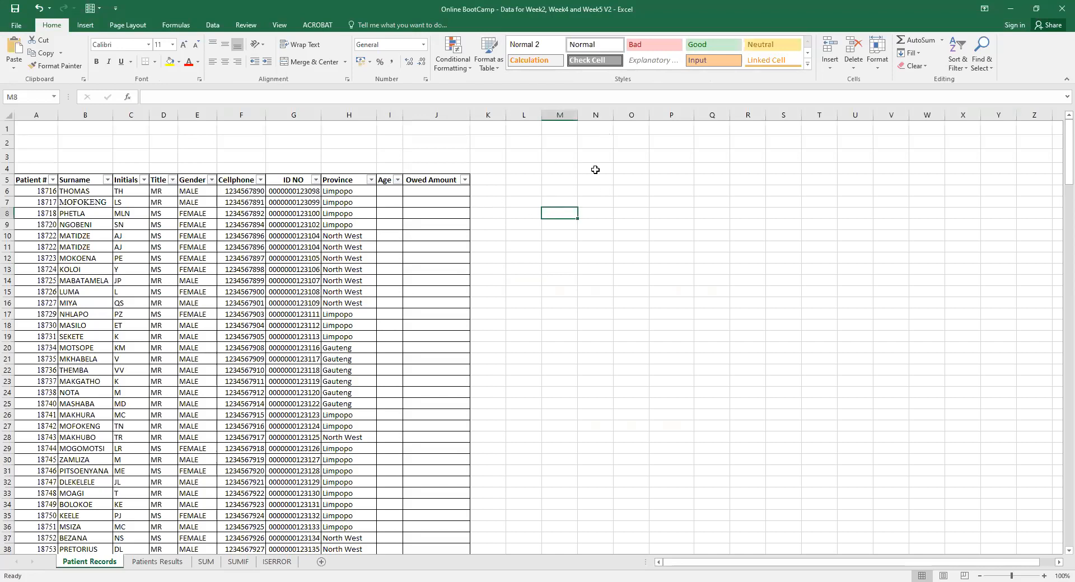
Select the first five table columns down to row 30, leaving the Patient Records sheet name unchanged.
left_click(627, 154)
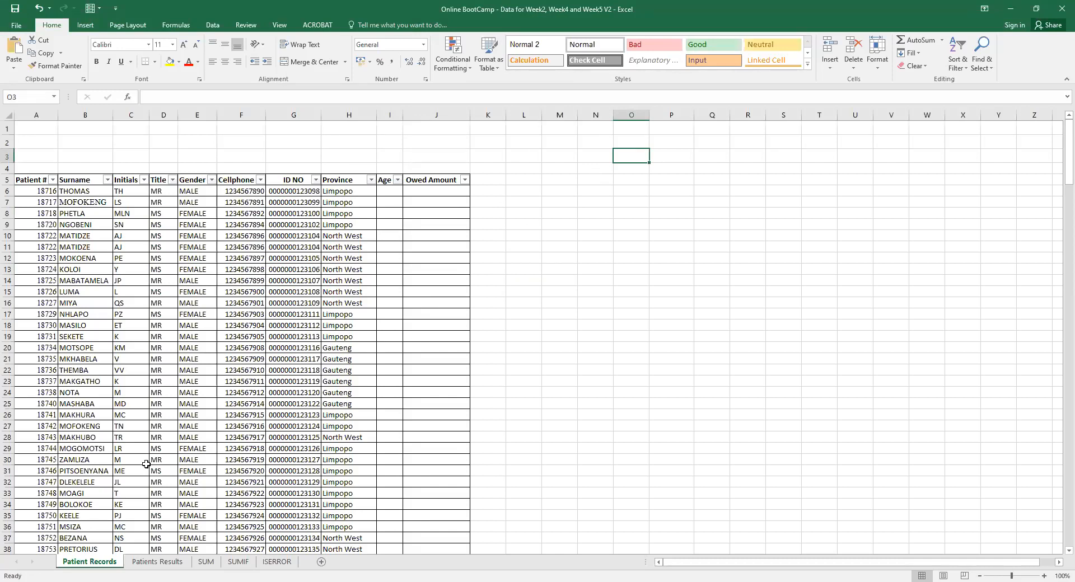
left_click_drag(32, 179, 202, 460)
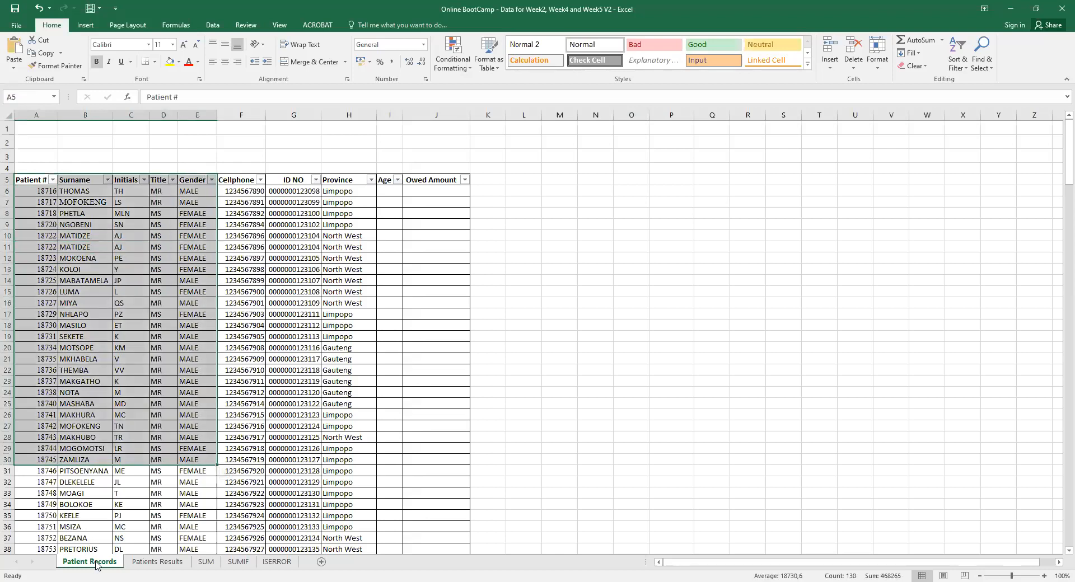
double_click(96, 561)
double_click(96, 562)
left_click(96, 561)
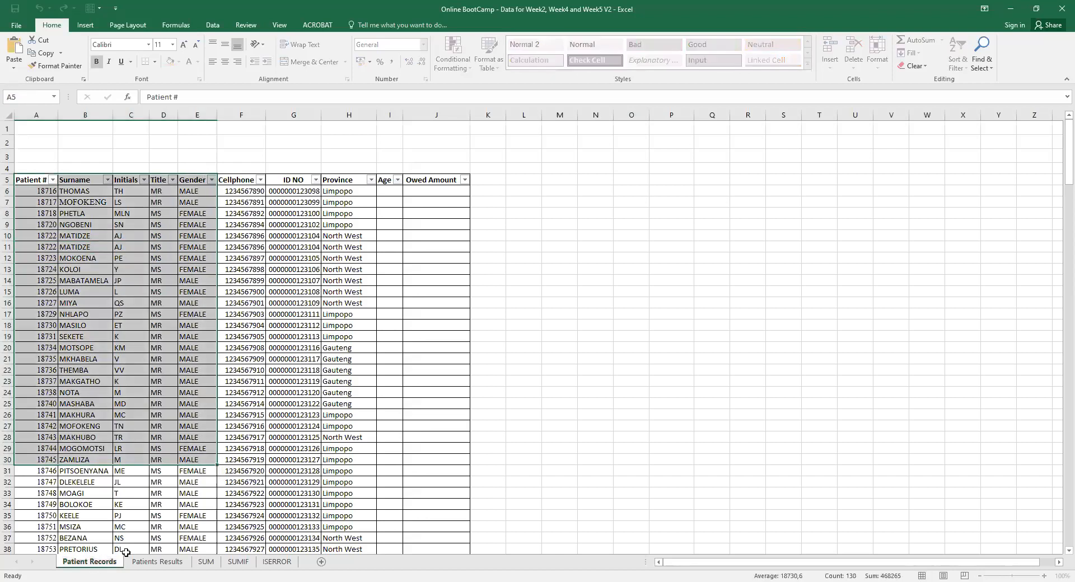
On Patients Results, change the B3 heading from 'Patients Data' to 'Patients Financial Data'.
left_click(150, 562)
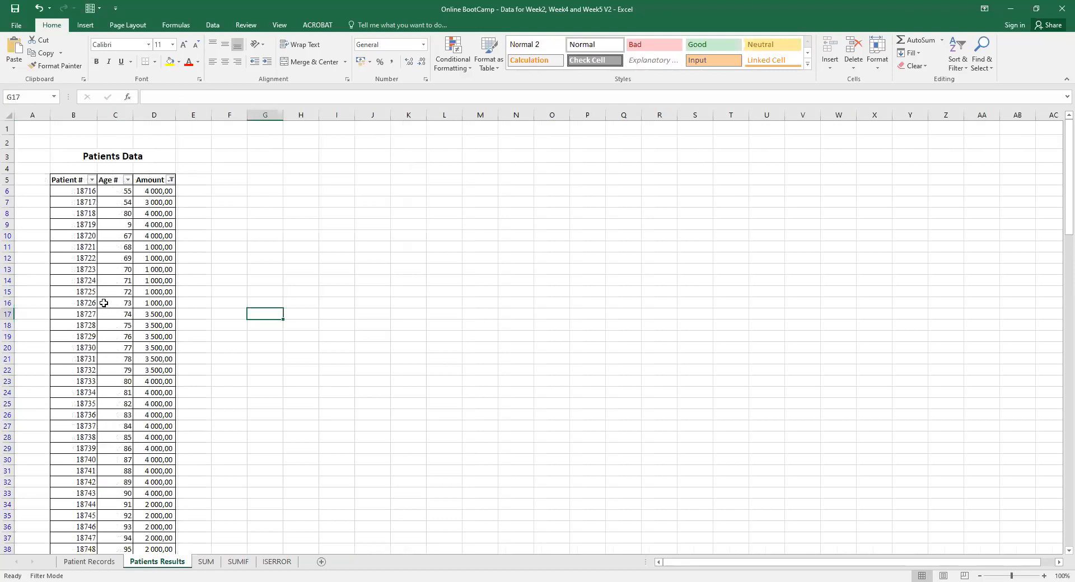
left_click(126, 155)
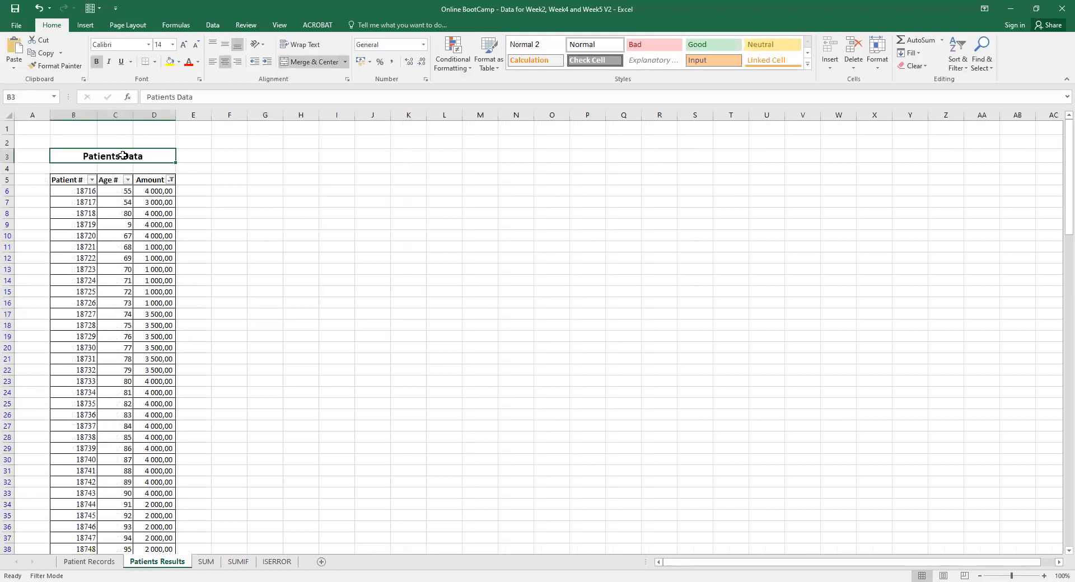
double_click(124, 156)
type("Fin")
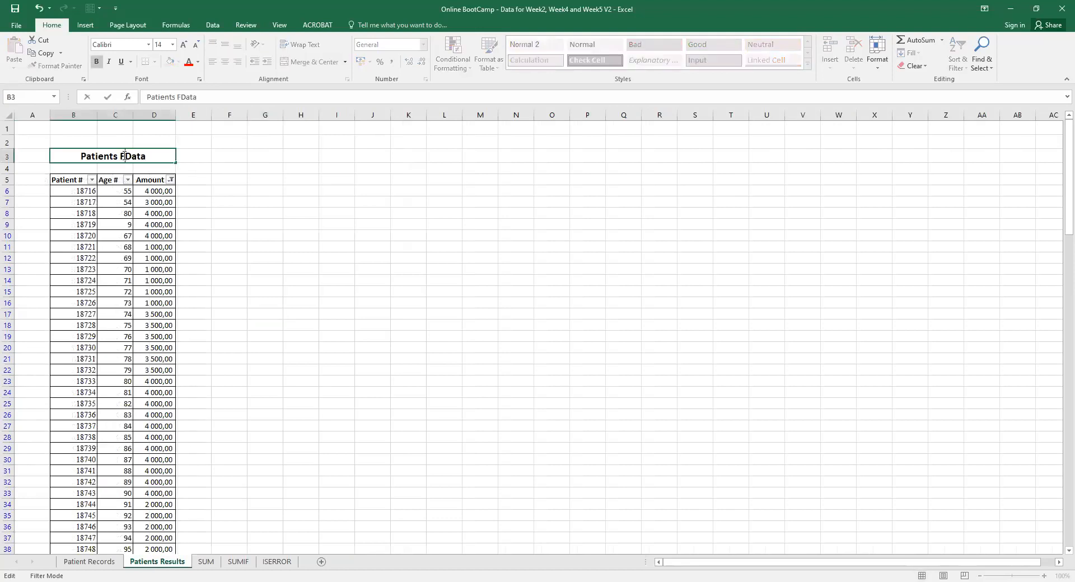
type("ancial")
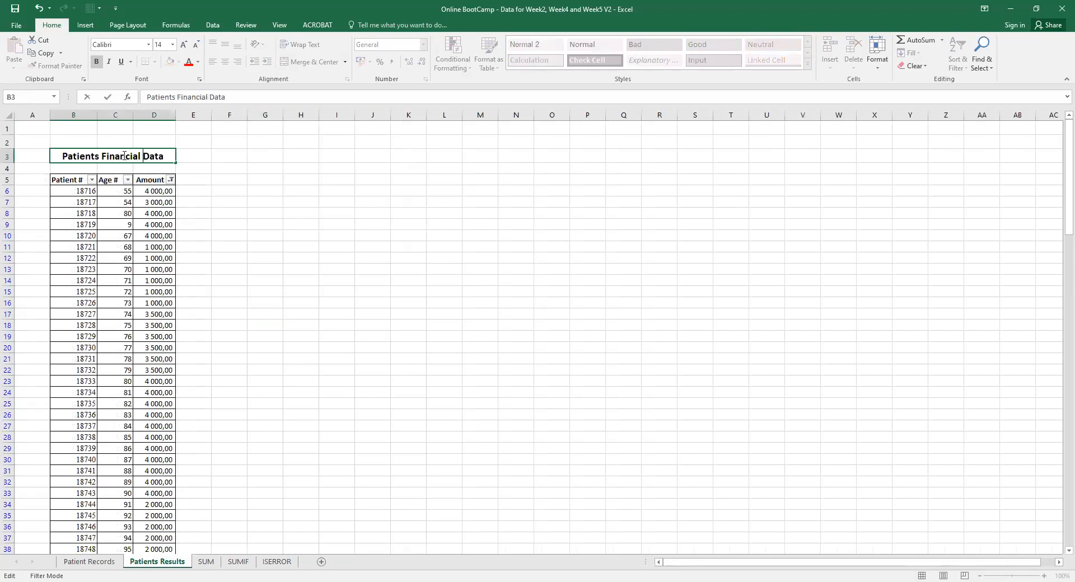
left_click(196, 440)
left_click(99, 551)
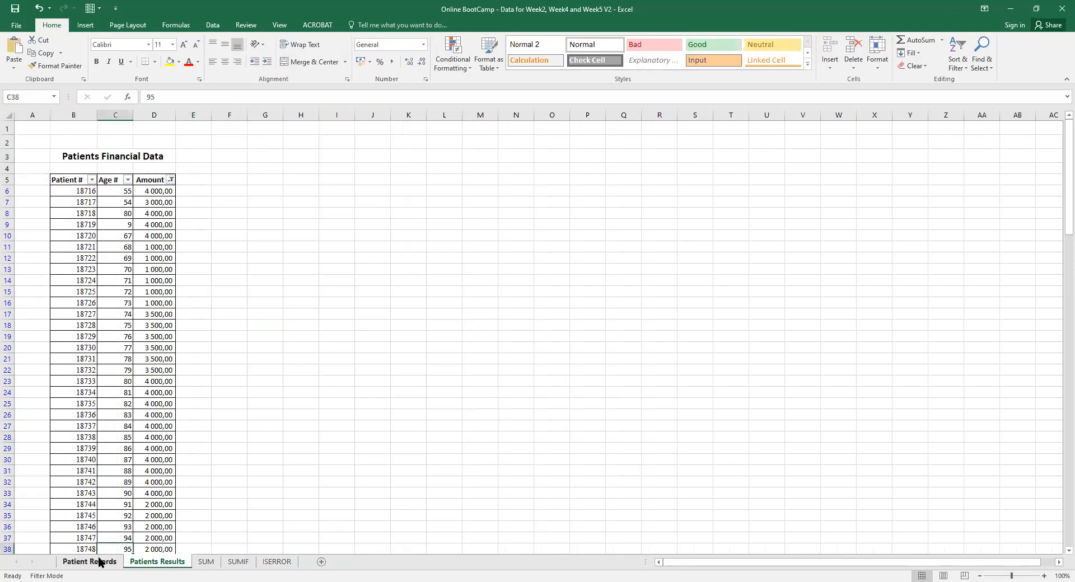
left_click(100, 562)
Glance at the Patients Results sheet, then return to the Patient Records patient table.
left_click(163, 332)
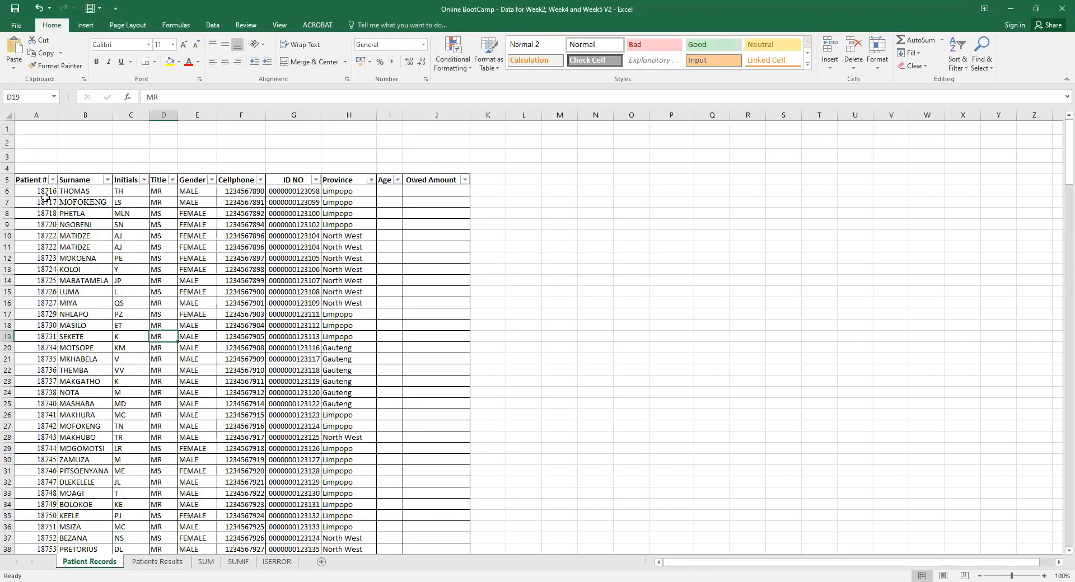
left_click(157, 562)
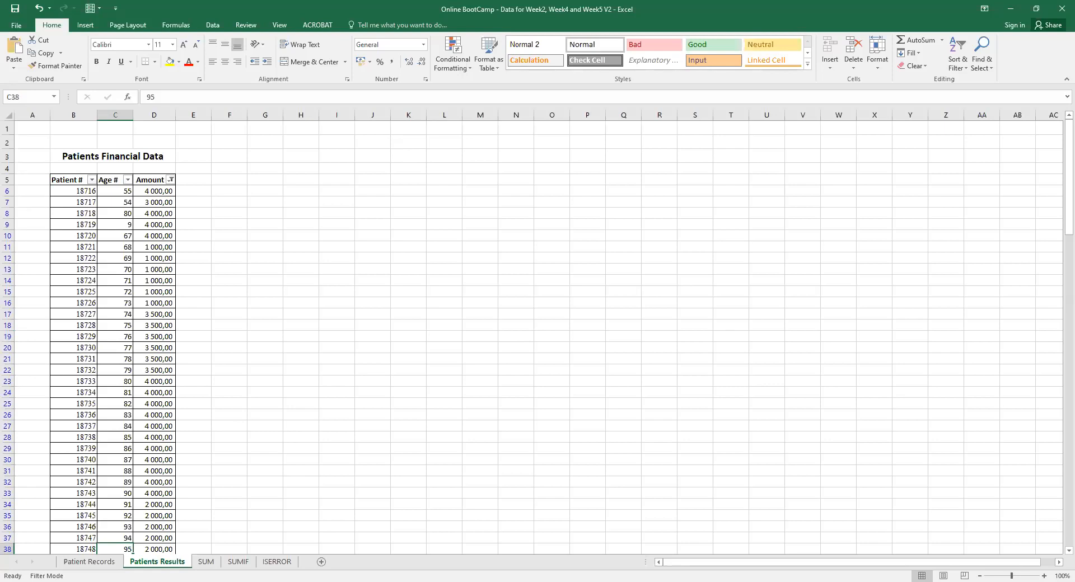
left_click(473, 538)
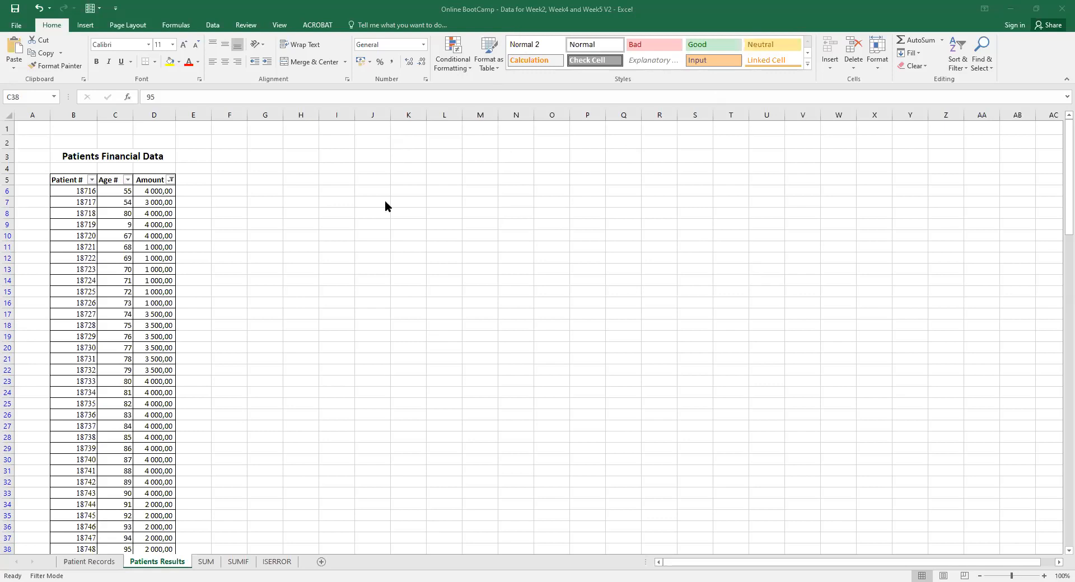
left_click(94, 562)
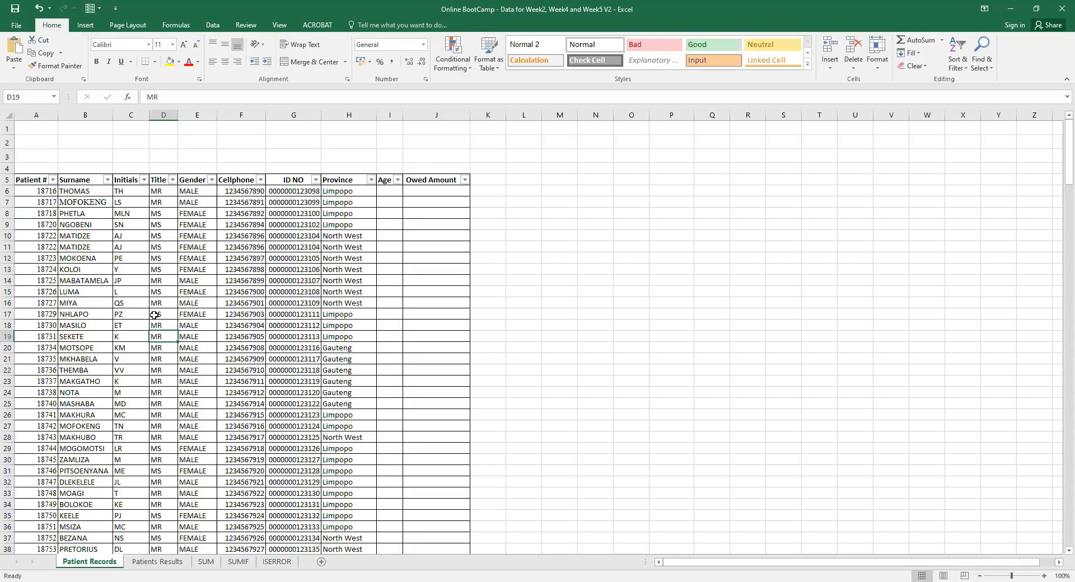
left_click(157, 562)
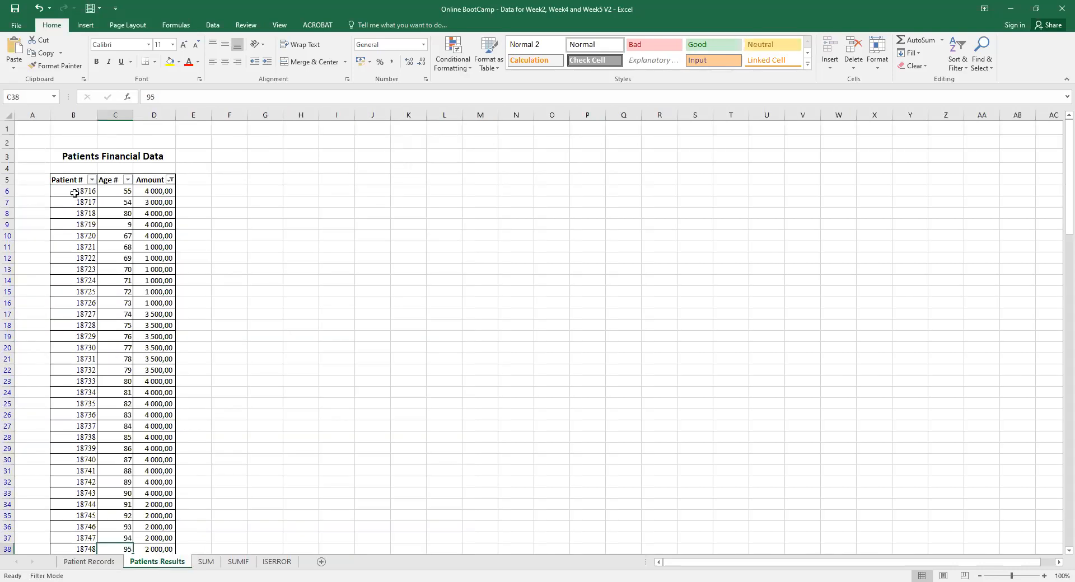
left_click(79, 190)
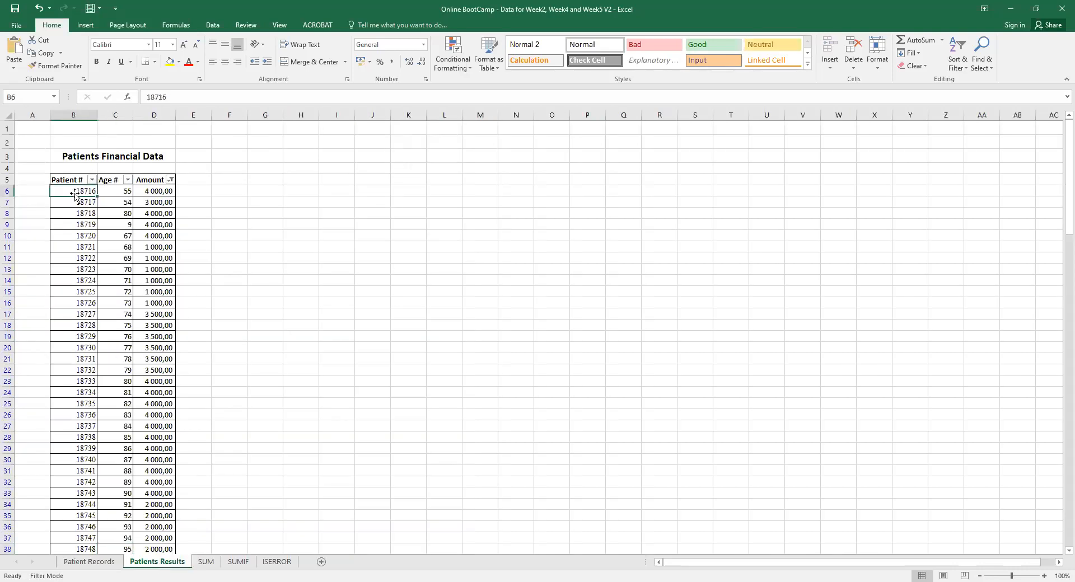
left_click(123, 190)
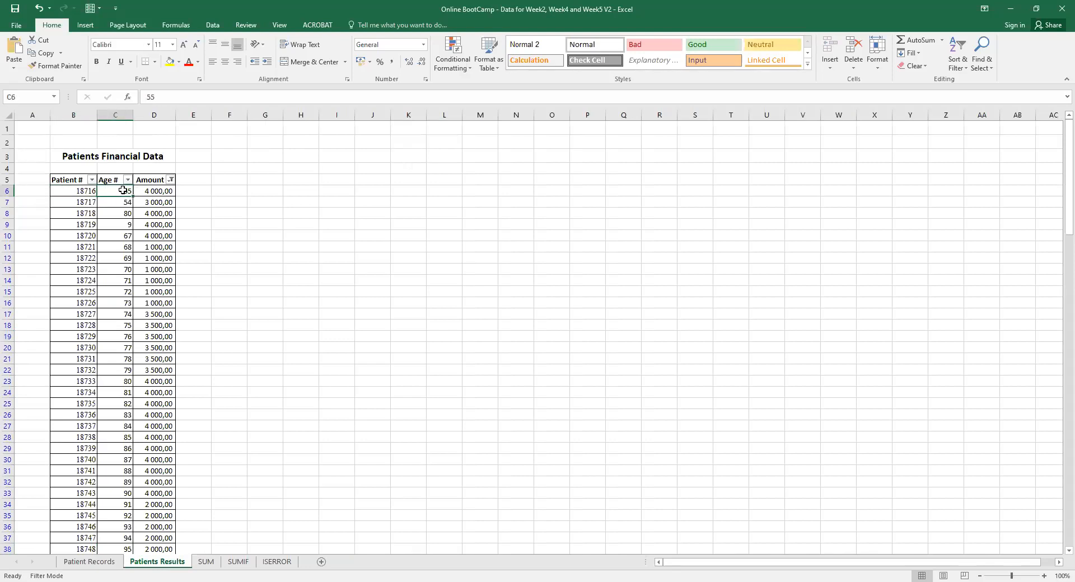
left_click(114, 562)
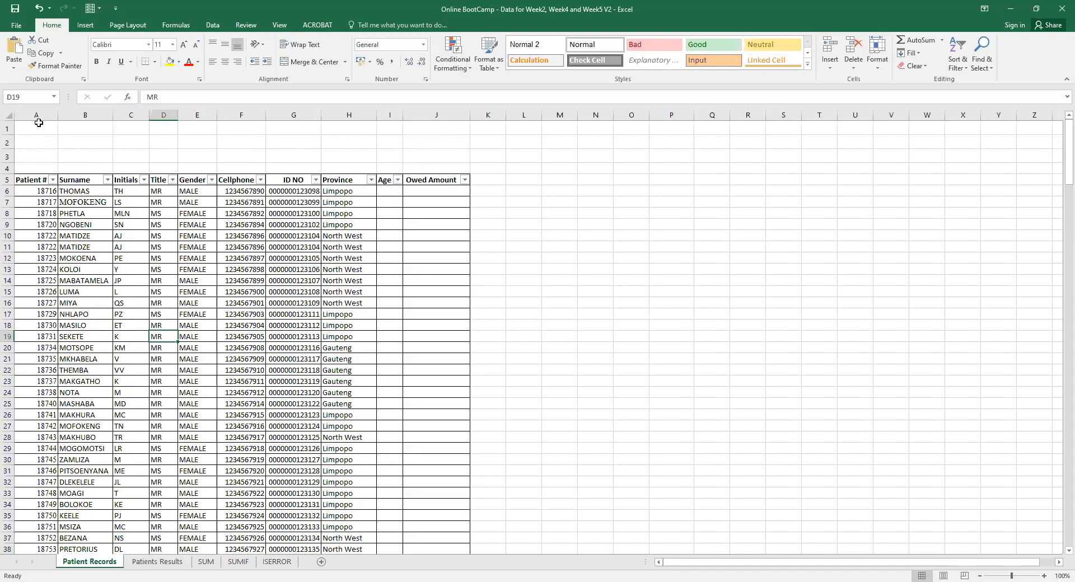
left_click(38, 113)
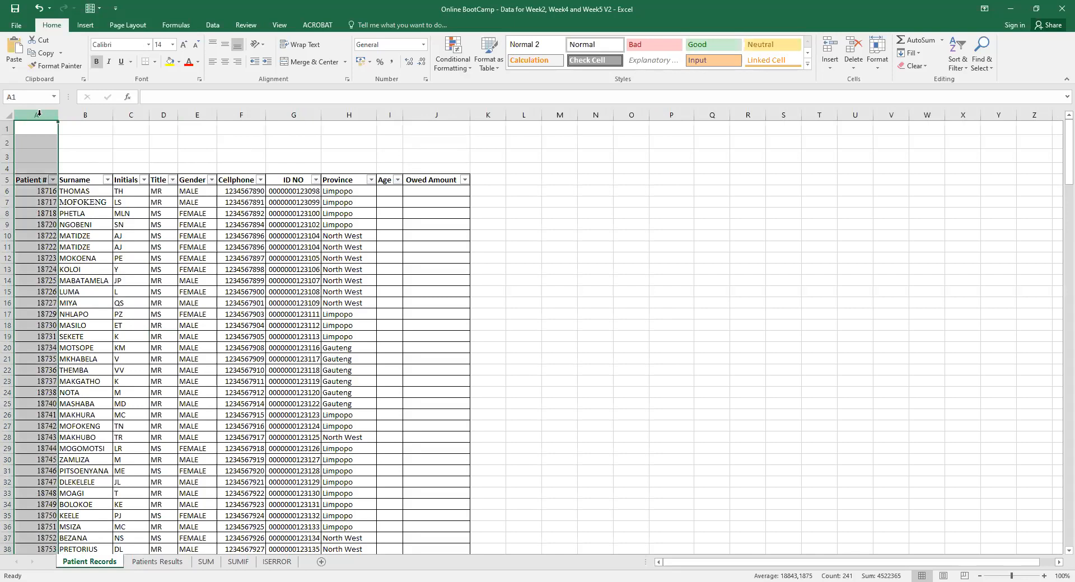
left_click(149, 562)
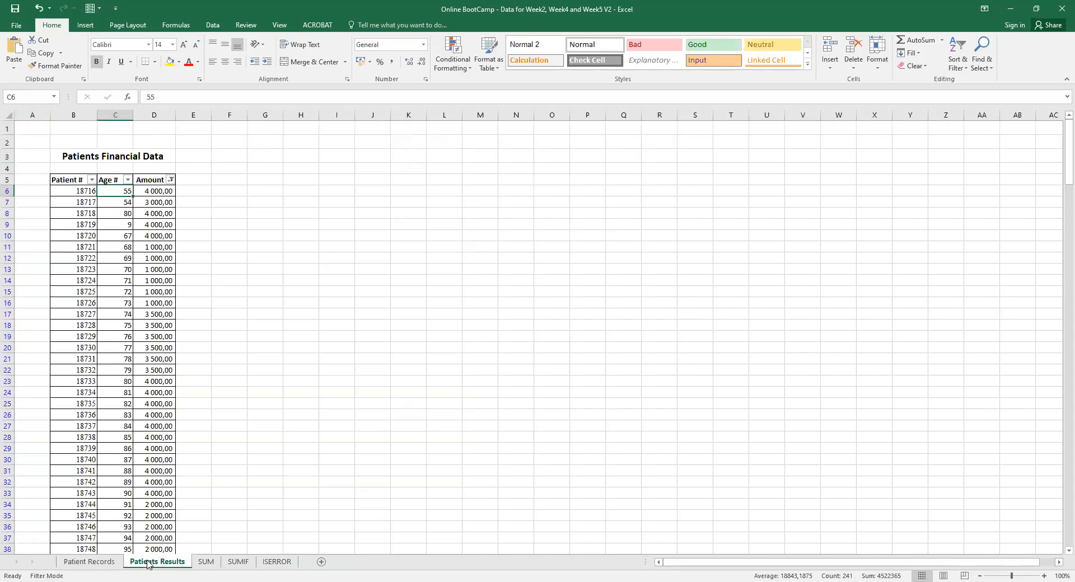
left_click(81, 189)
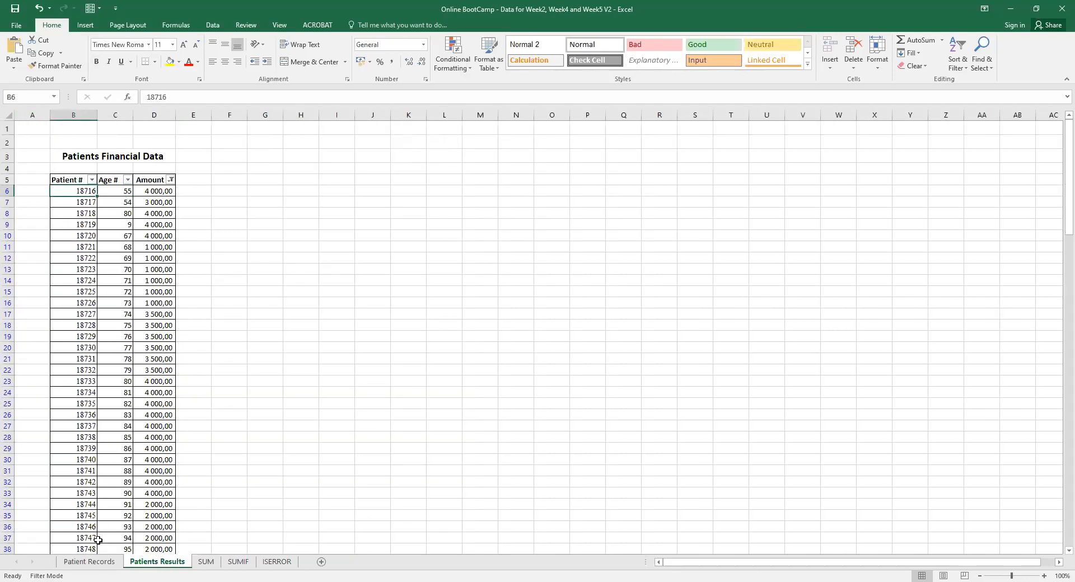
left_click(90, 562)
left_click(144, 565)
left_click(101, 563)
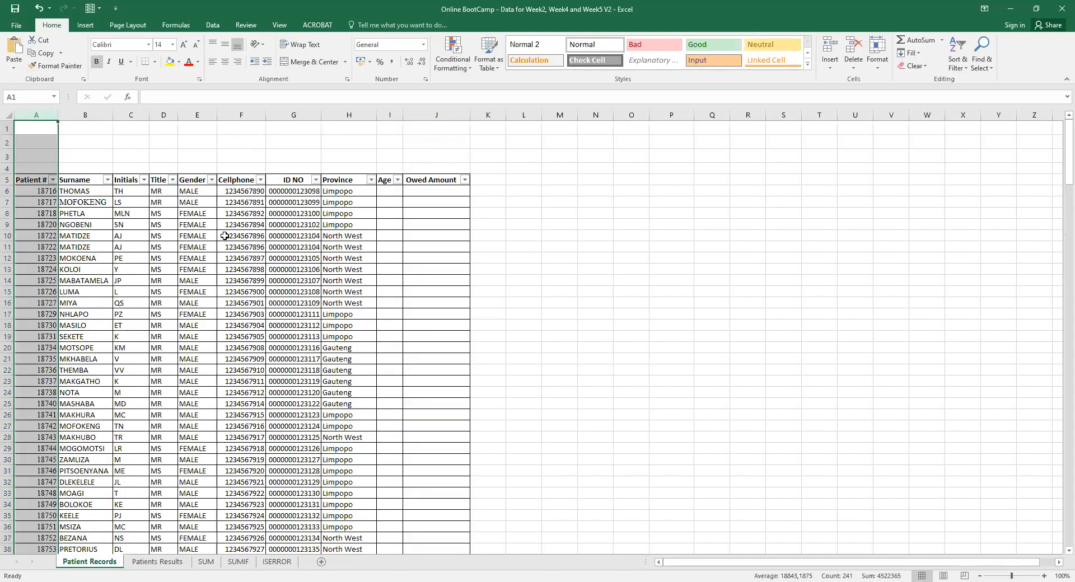
left_click(273, 270)
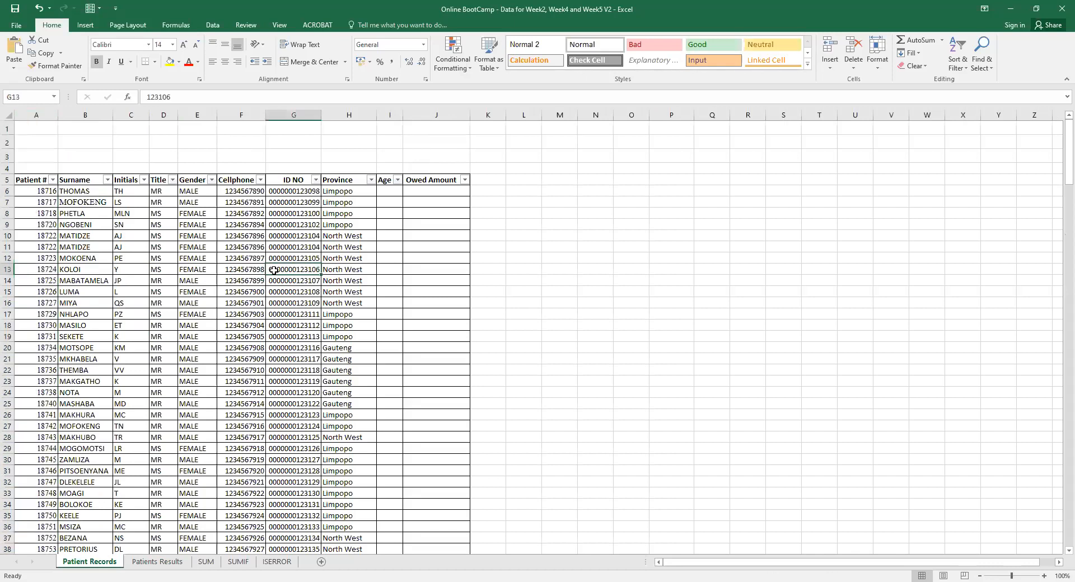
left_click(338, 235)
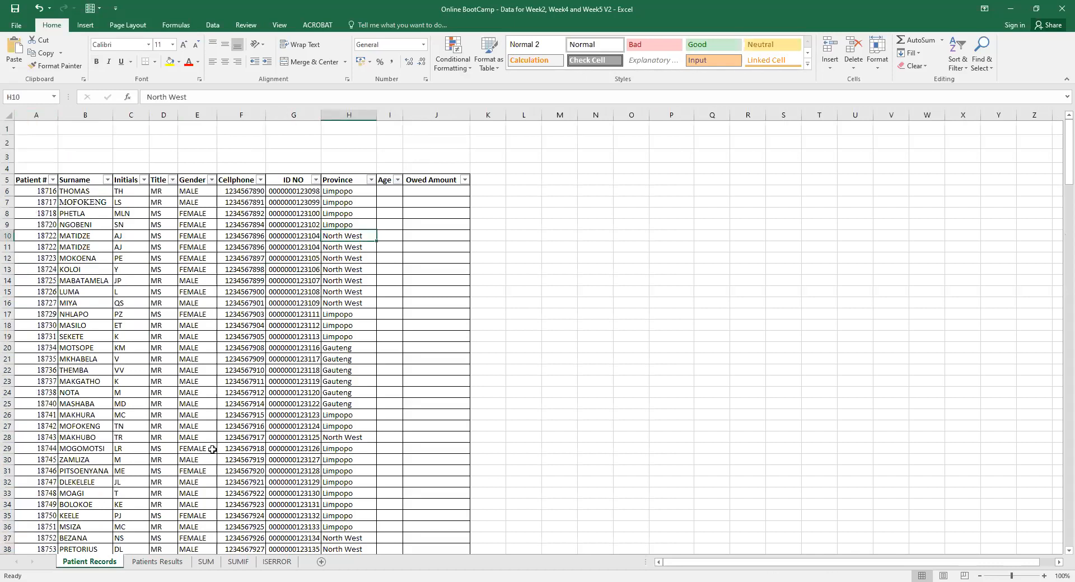
left_click(156, 561)
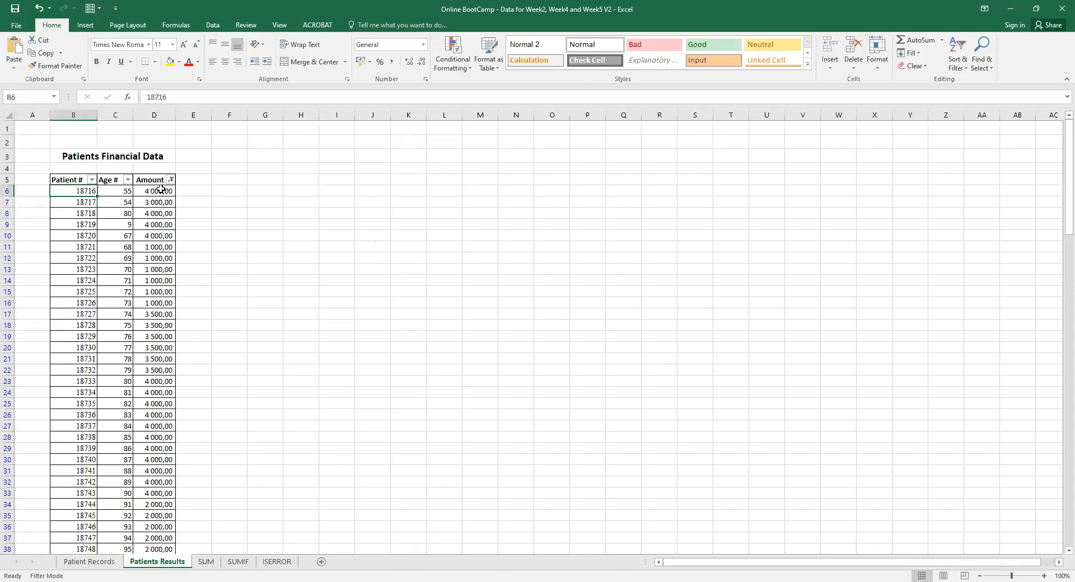
left_click(89, 562)
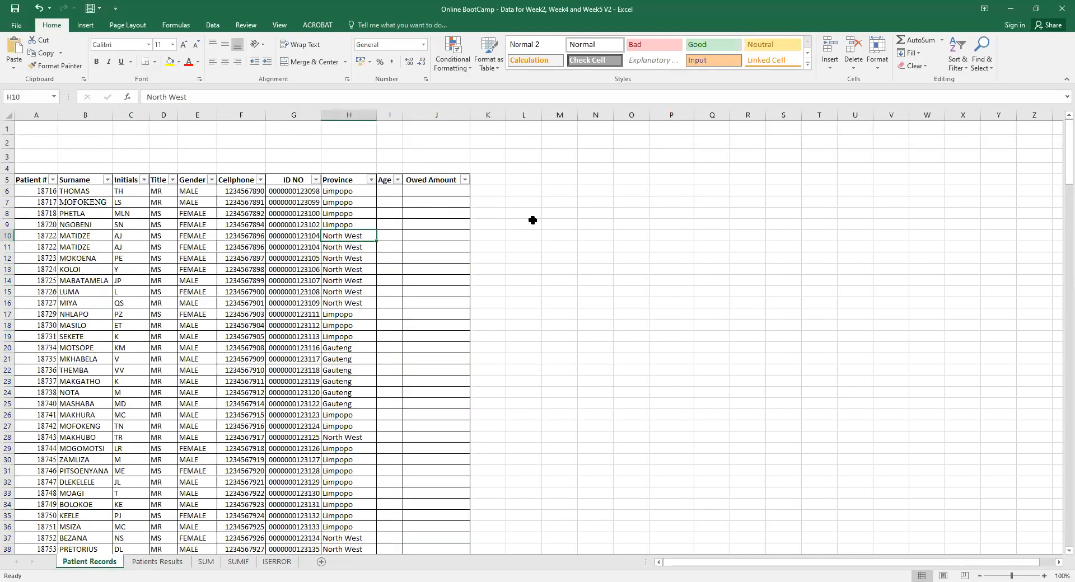
left_click(380, 202)
left_click(93, 191)
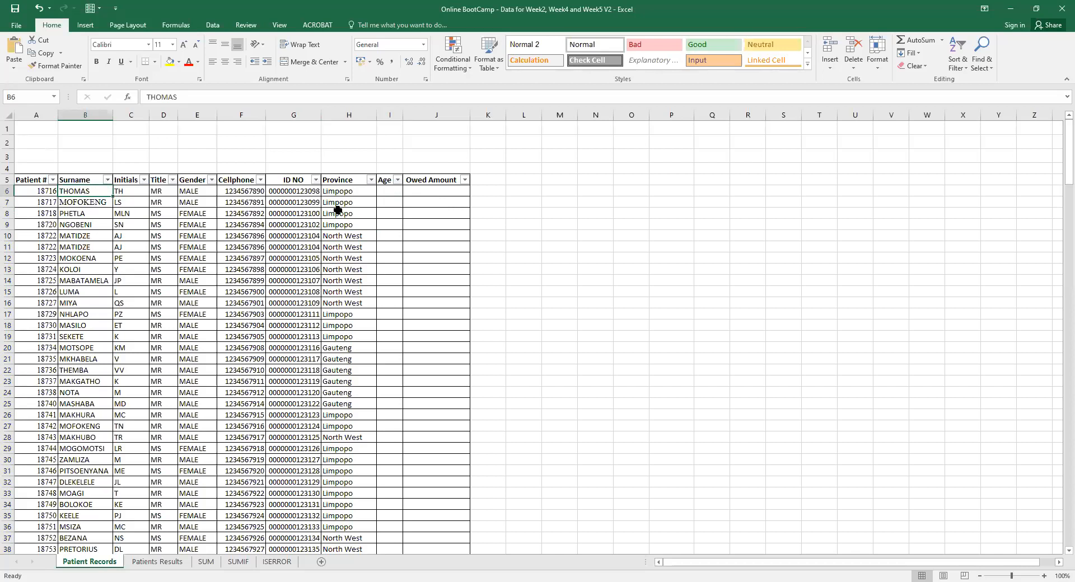
left_click(432, 193)
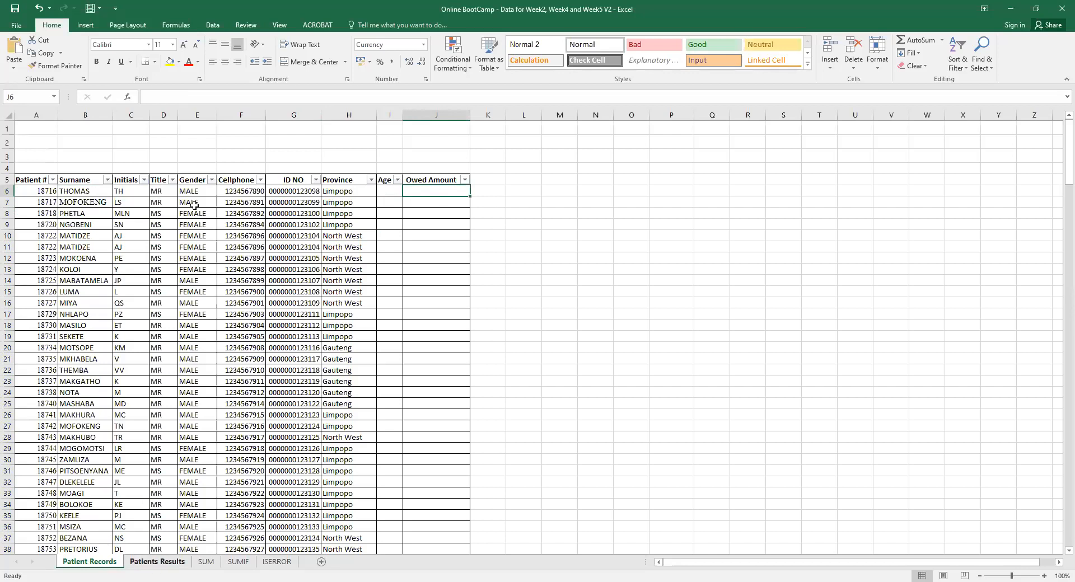
left_click(246, 112)
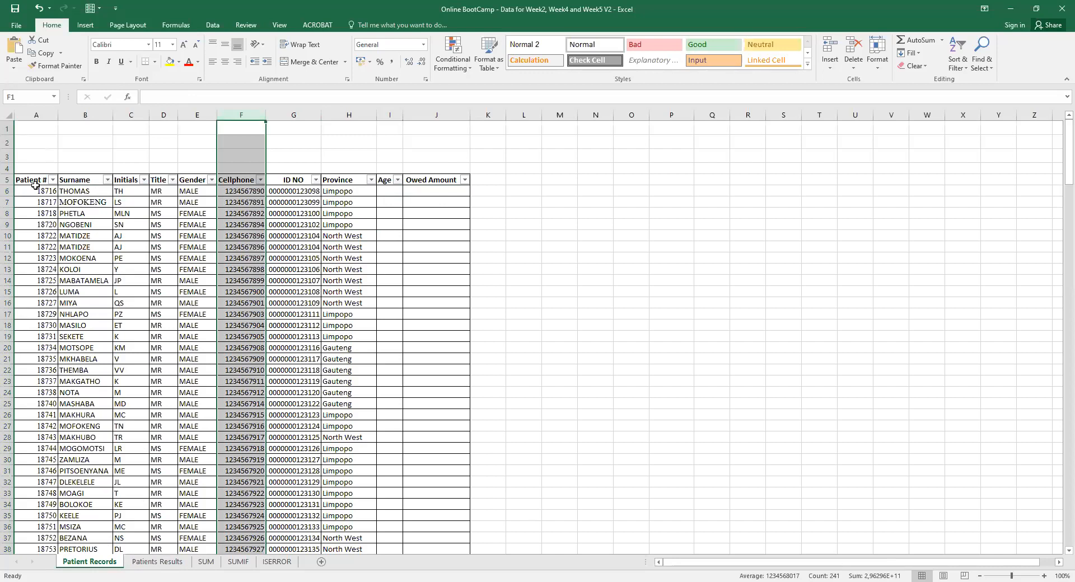
Move the THOMAS row below MOFOKENG via insert, cut, paste, and delete the emptied row.
left_click(8, 213)
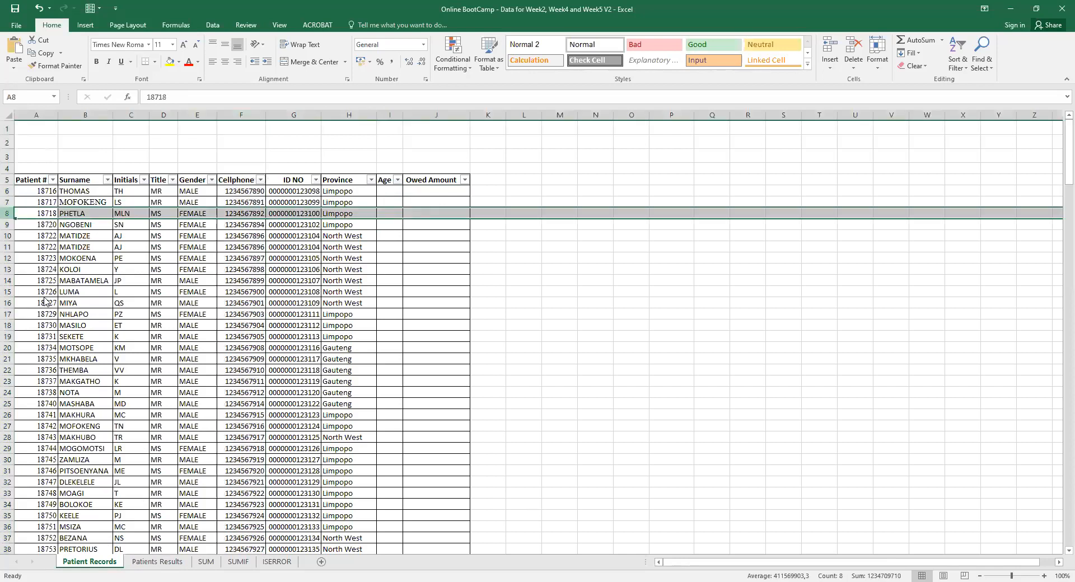
right_click(9, 213)
left_click(33, 291)
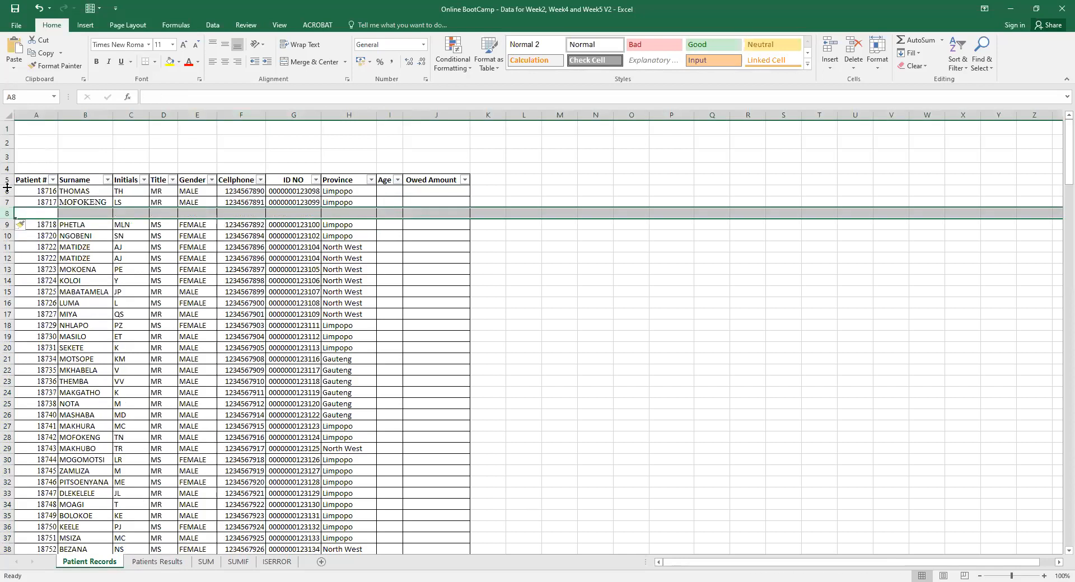
left_click(8, 191)
right_click(8, 192)
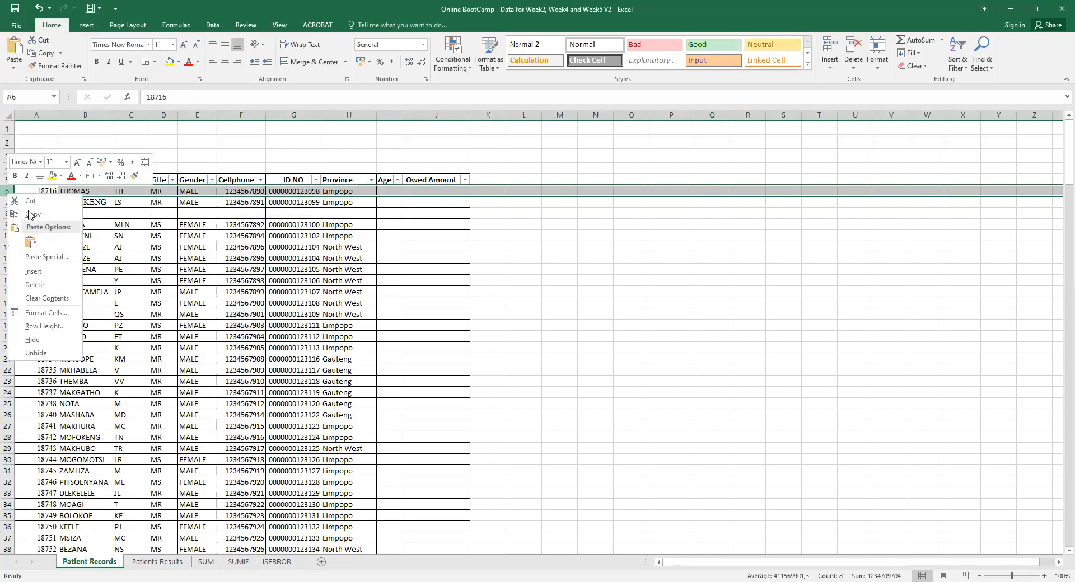
left_click(31, 202)
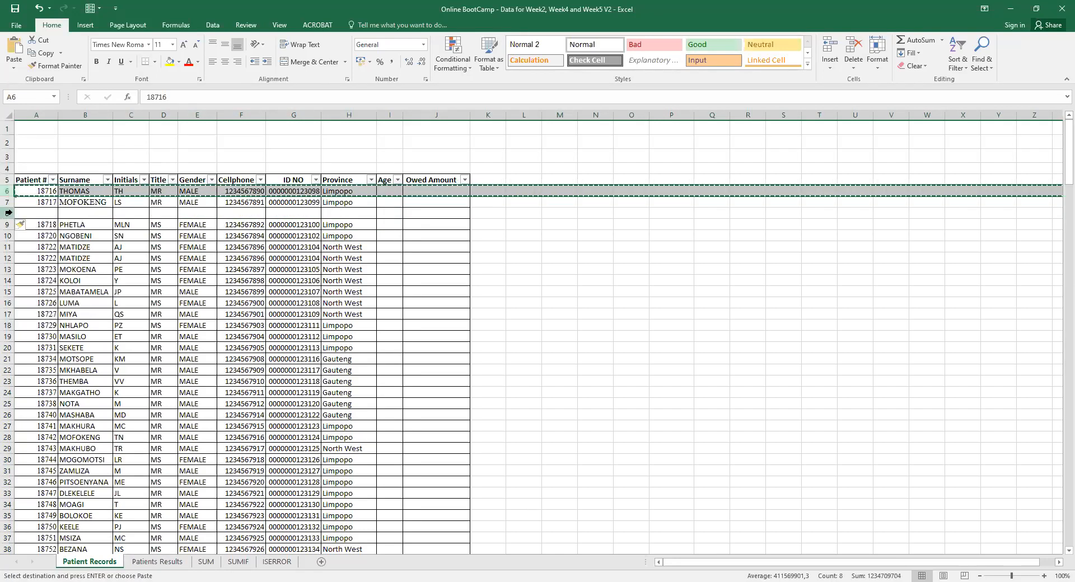
left_click(9, 213)
right_click(9, 213)
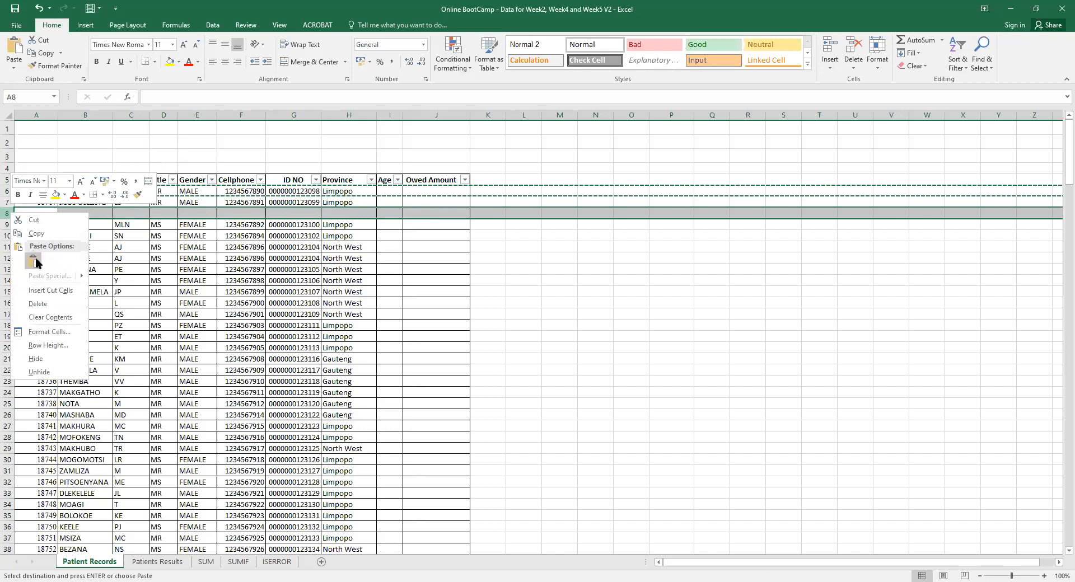
left_click(34, 262)
right_click(8, 190)
left_click(45, 281)
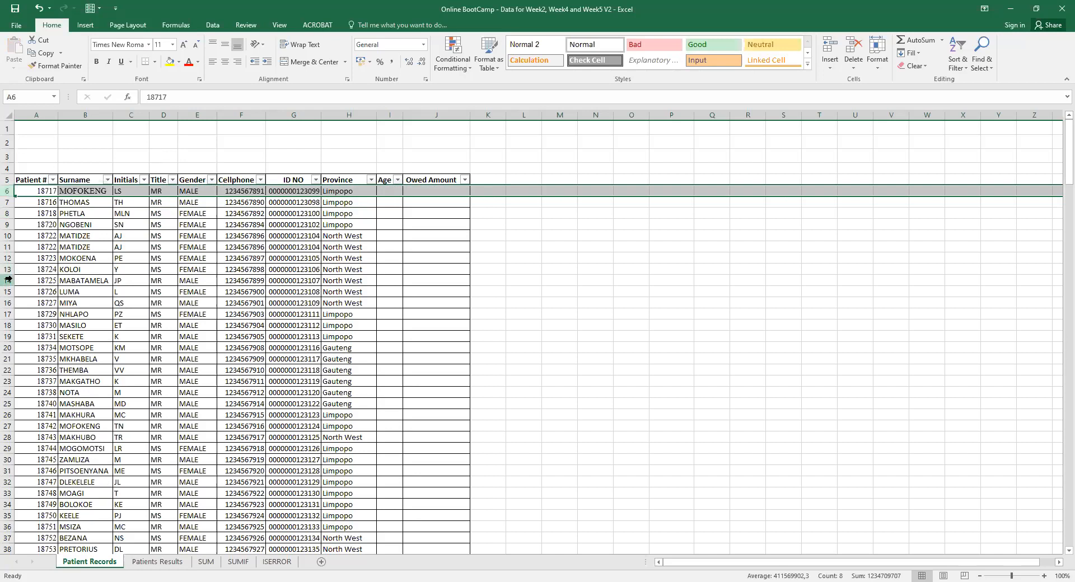
Move the SEKETE row into a new row above MABATAMELA and delete the emptied row 20.
left_click(8, 278)
right_click(8, 278)
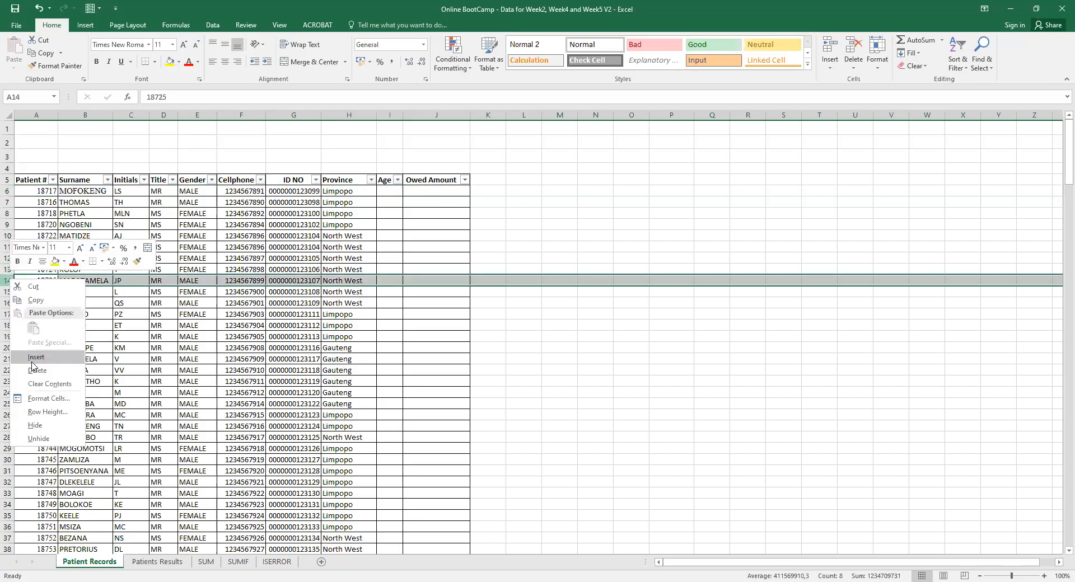
left_click(35, 357)
left_click(8, 347)
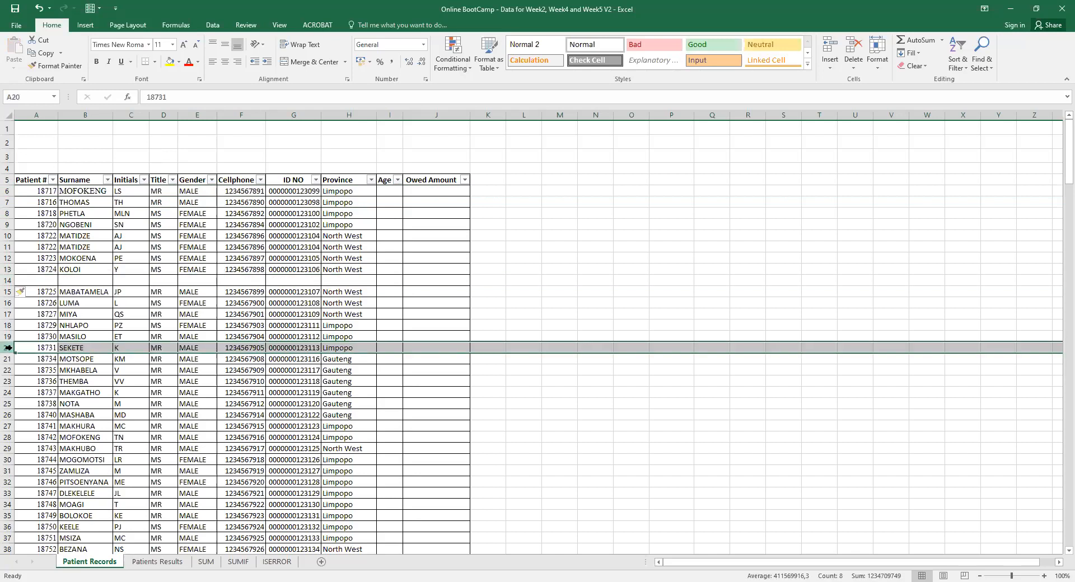
right_click(8, 348)
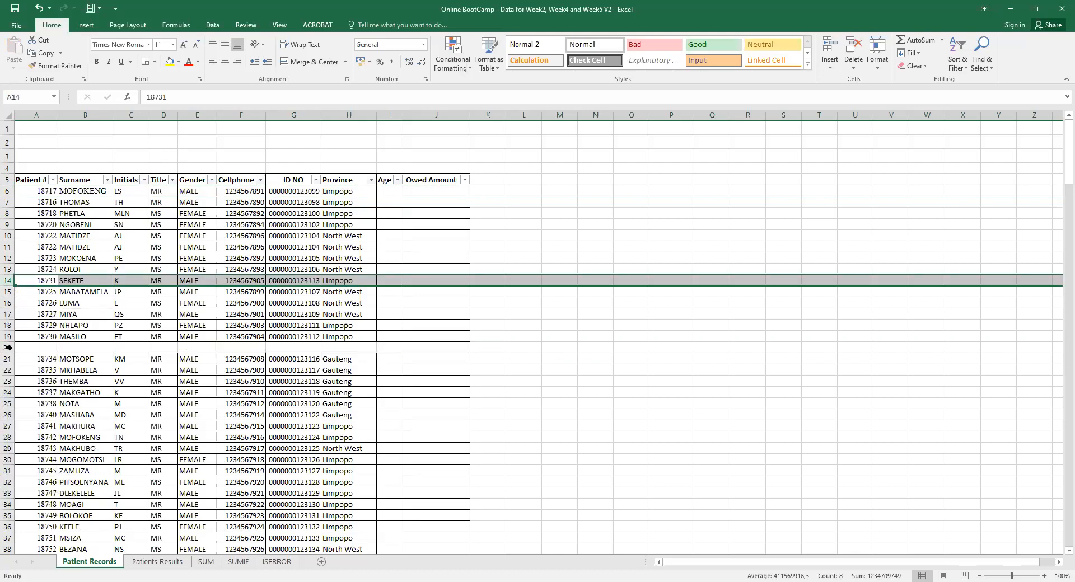
left_click(8, 348)
right_click(10, 348)
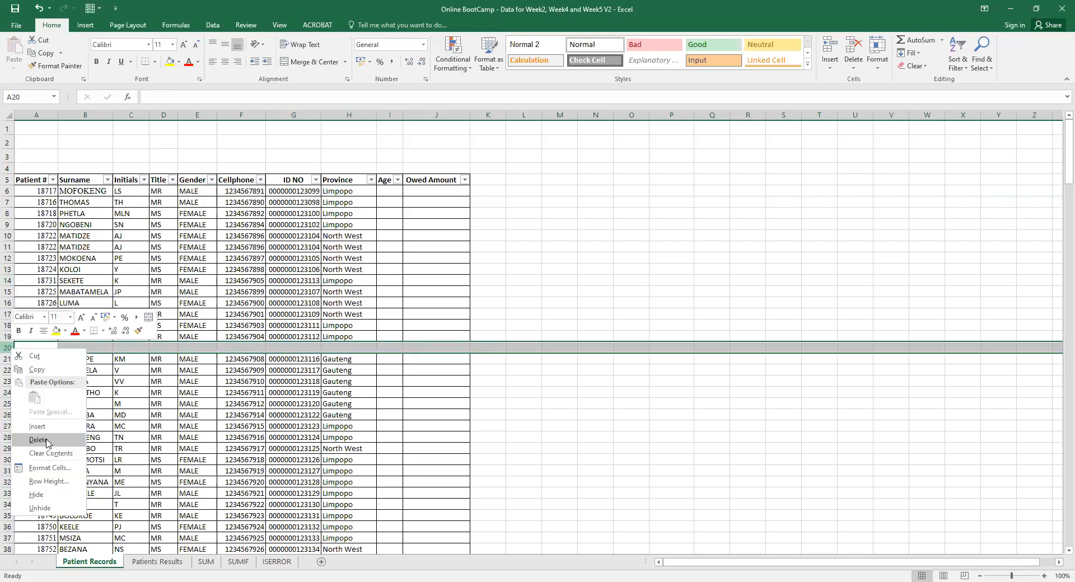
left_click(47, 440)
left_click(249, 280)
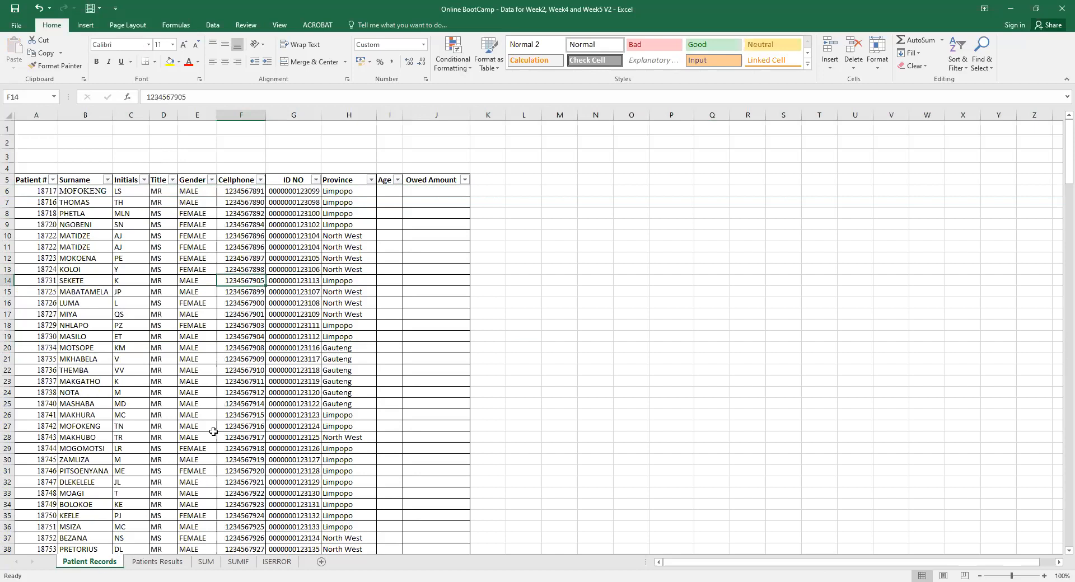
Check patient 18717's row 6 against Patients Results, ending on the Patients Results sheet.
left_click(81, 189)
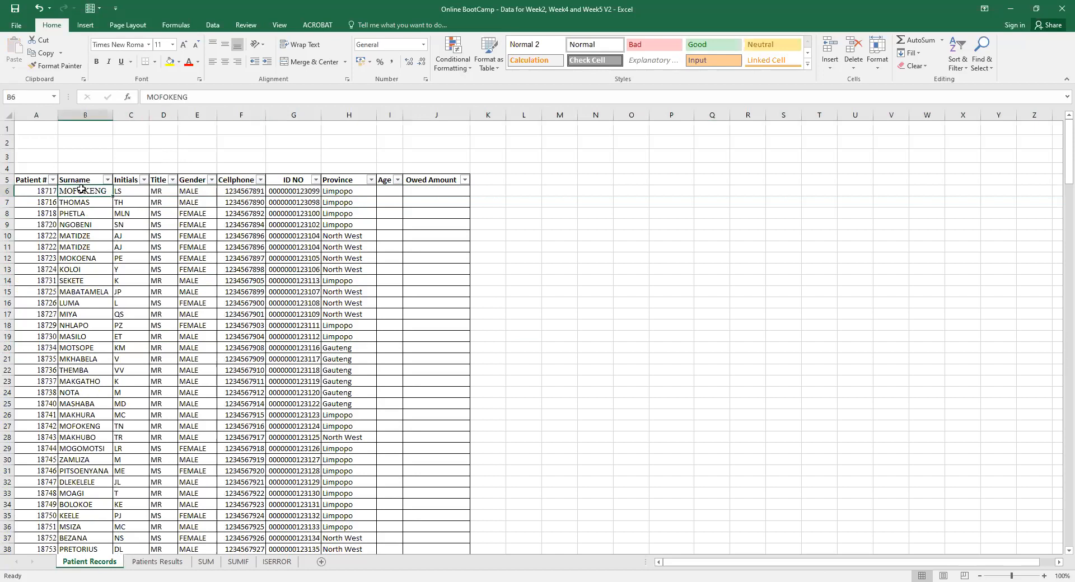
left_click(127, 189)
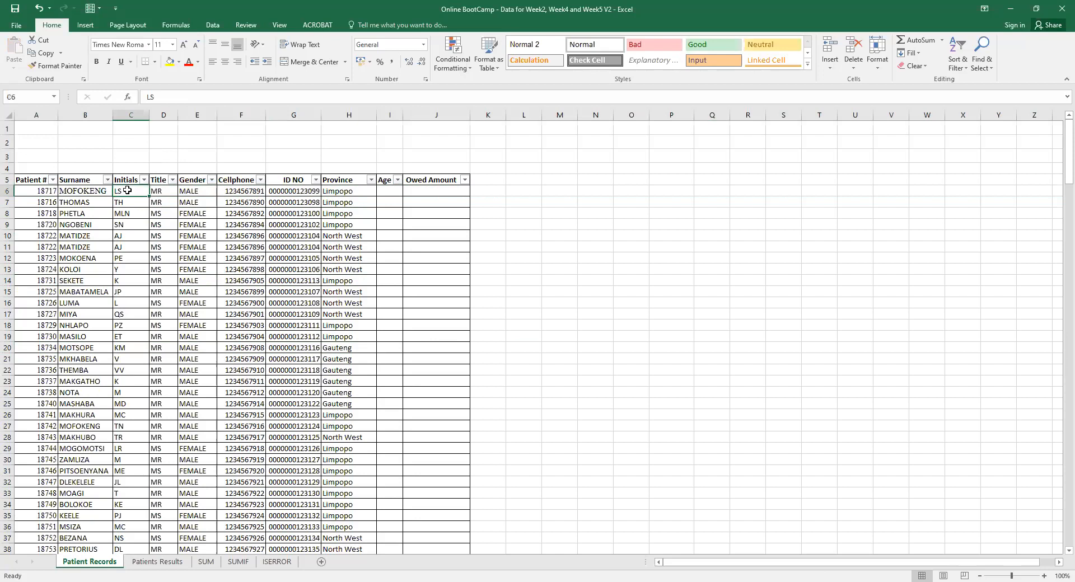
left_click(390, 191)
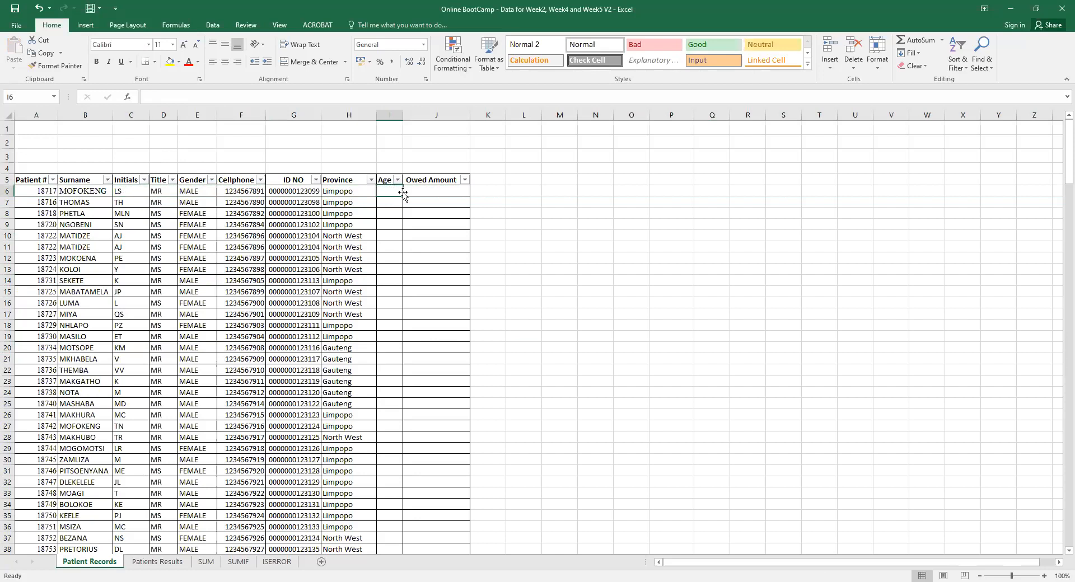
left_click(144, 562)
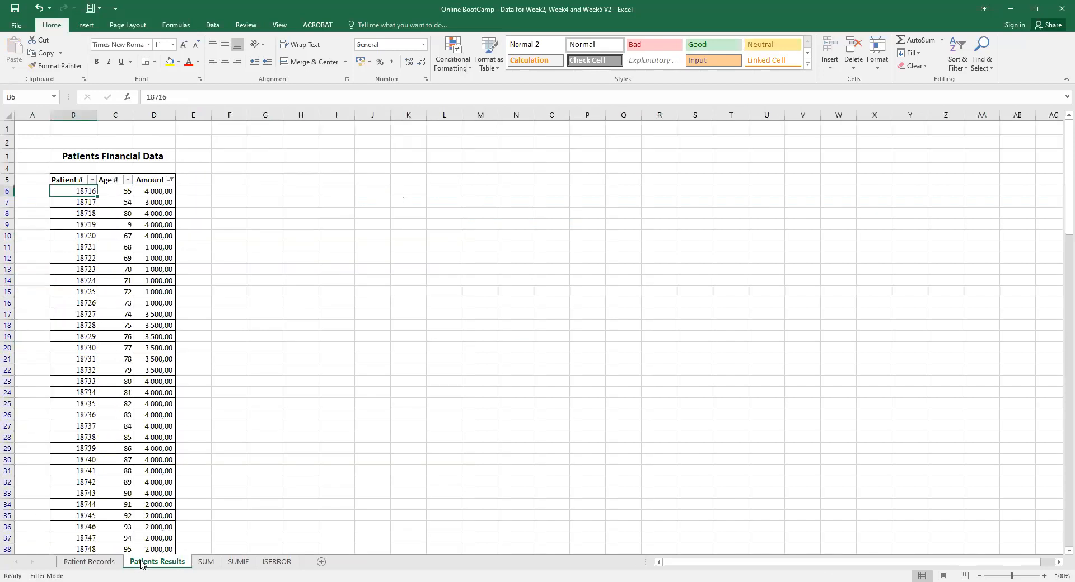
left_click(83, 562)
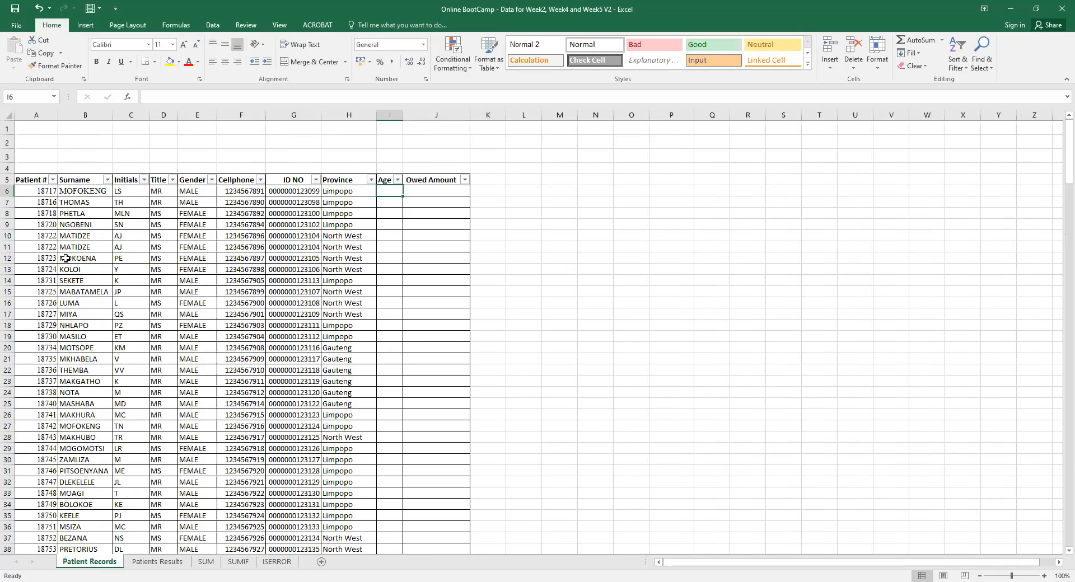
left_click(47, 189)
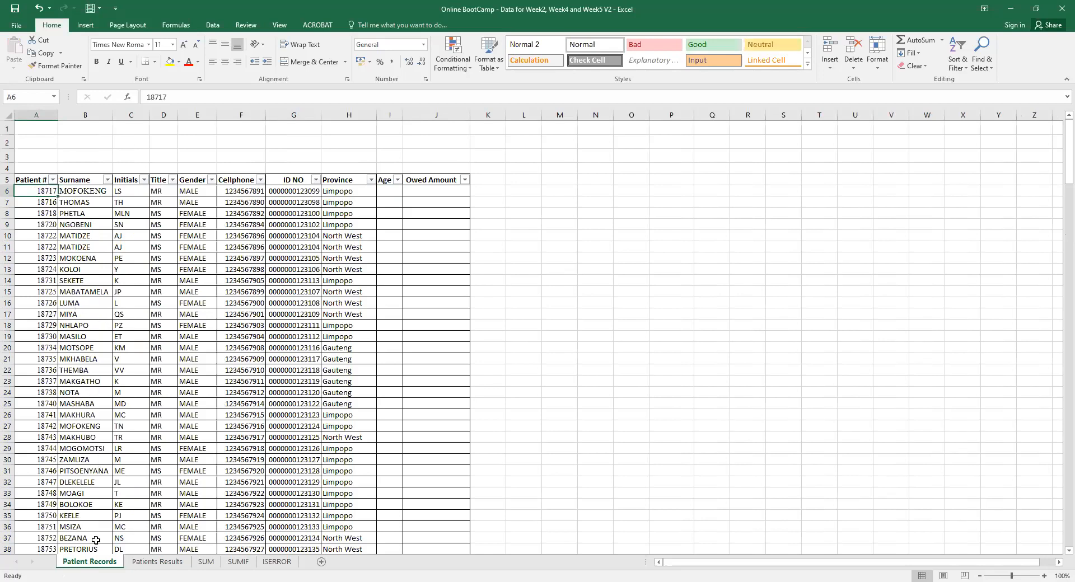
left_click(144, 565)
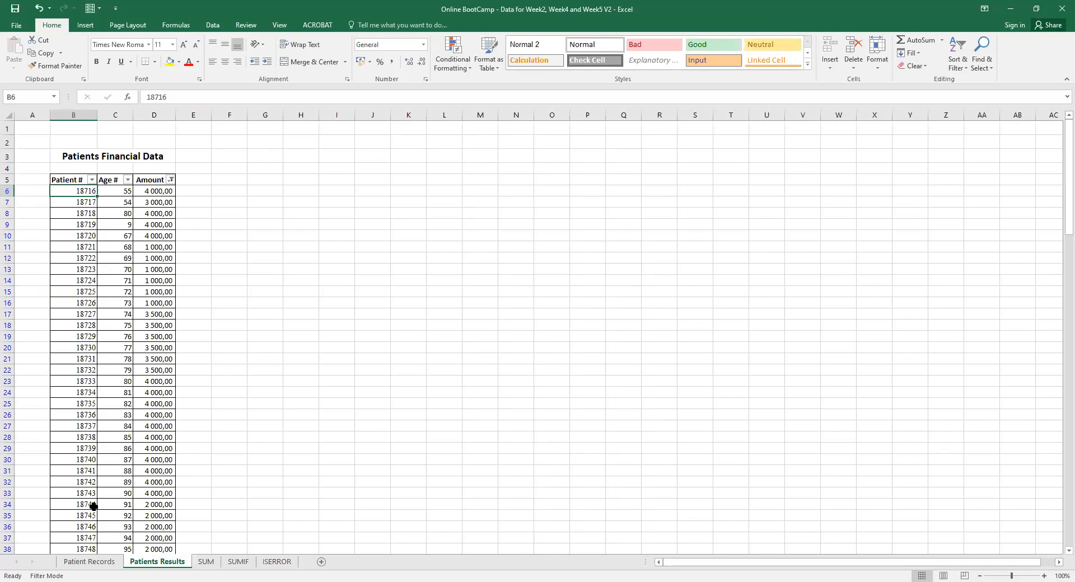
left_click(90, 562)
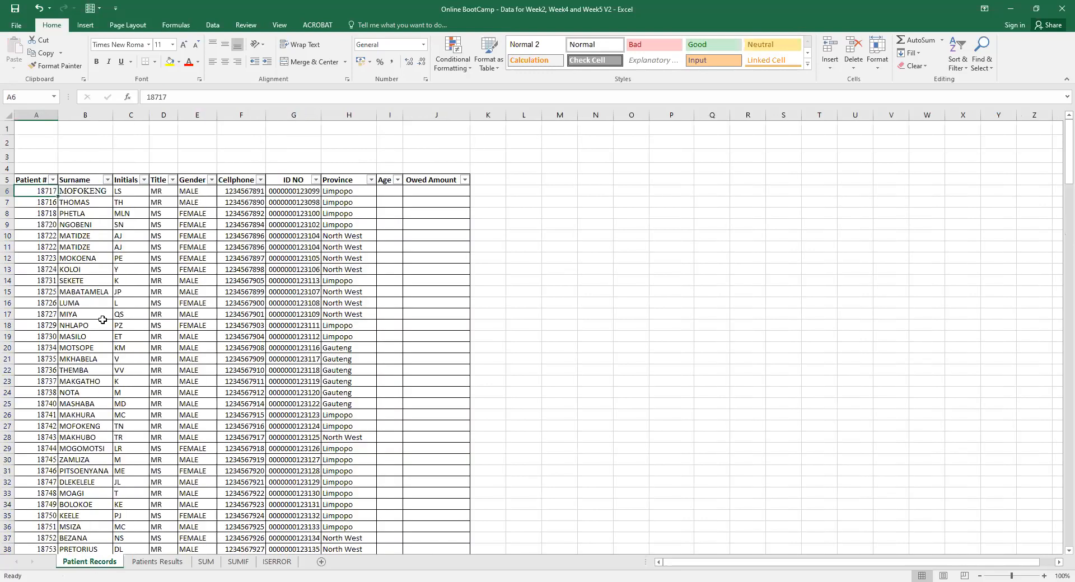
left_click(438, 190)
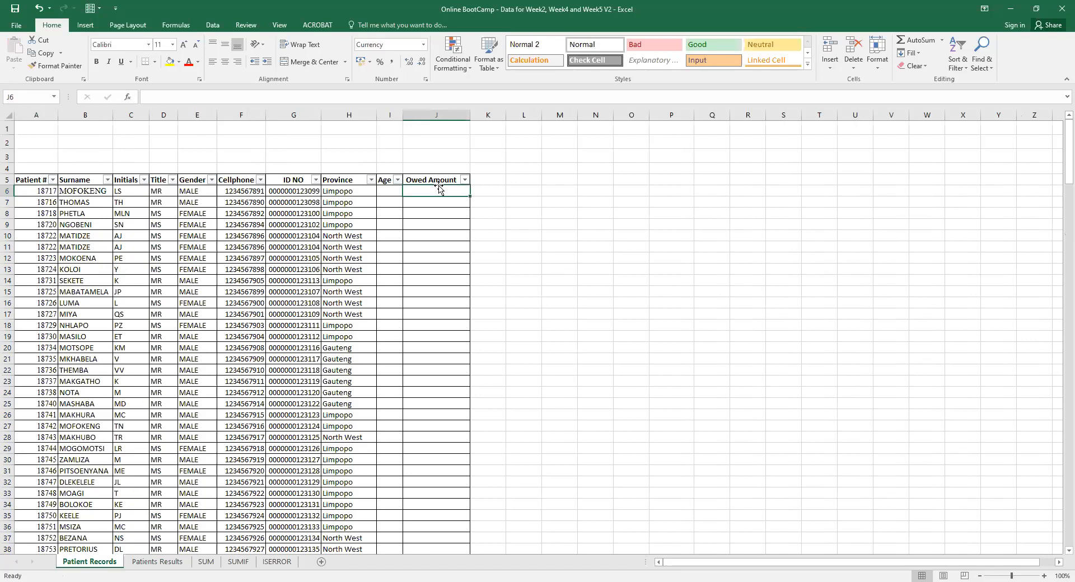
left_click(165, 562)
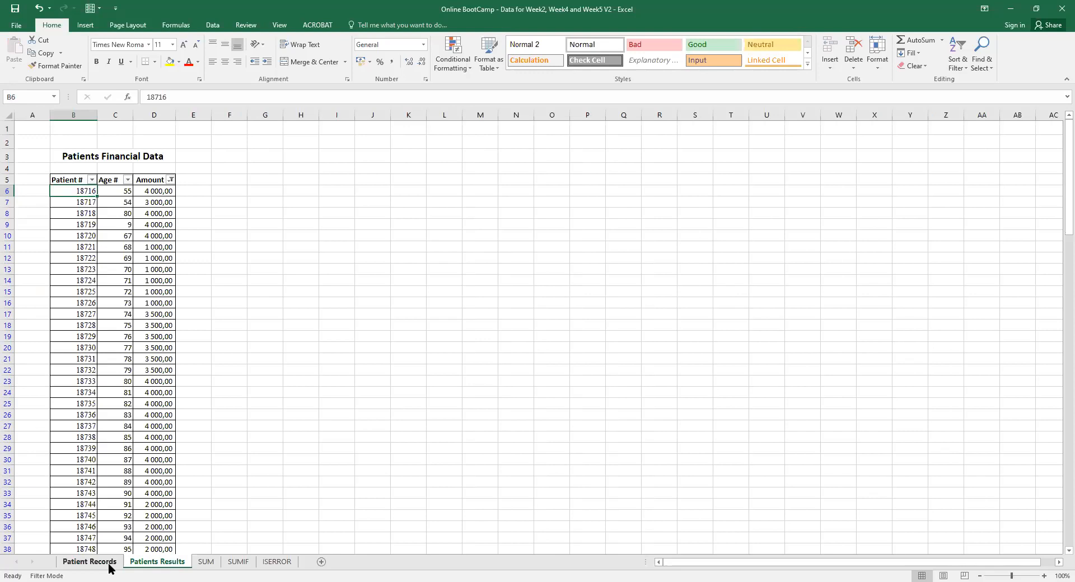
Recheck patient 18717 against Patients Results, then select Owed Amount cell J6 on Patient Records.
left_click(89, 561)
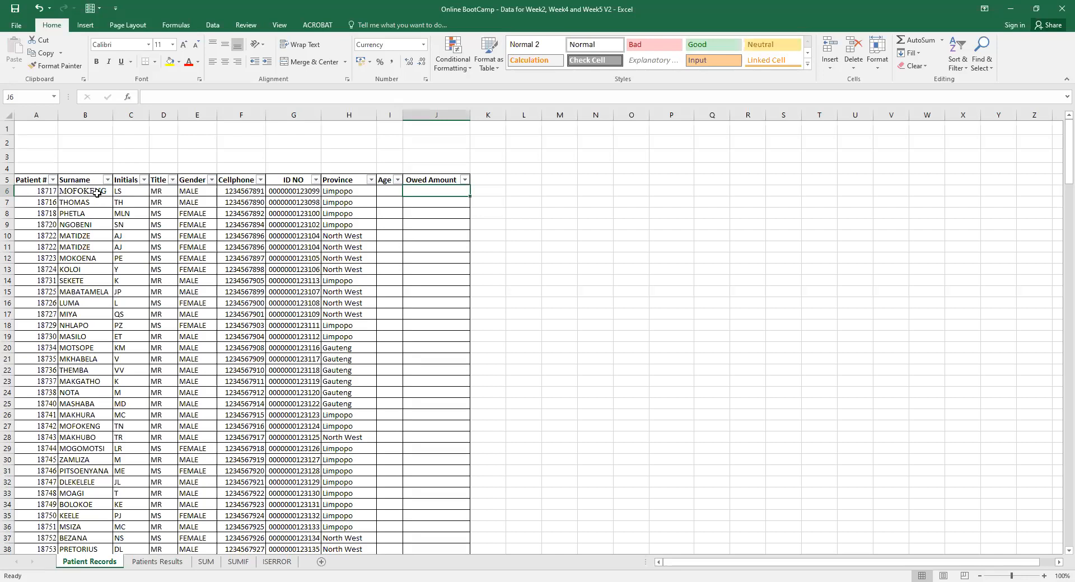
left_click(42, 192)
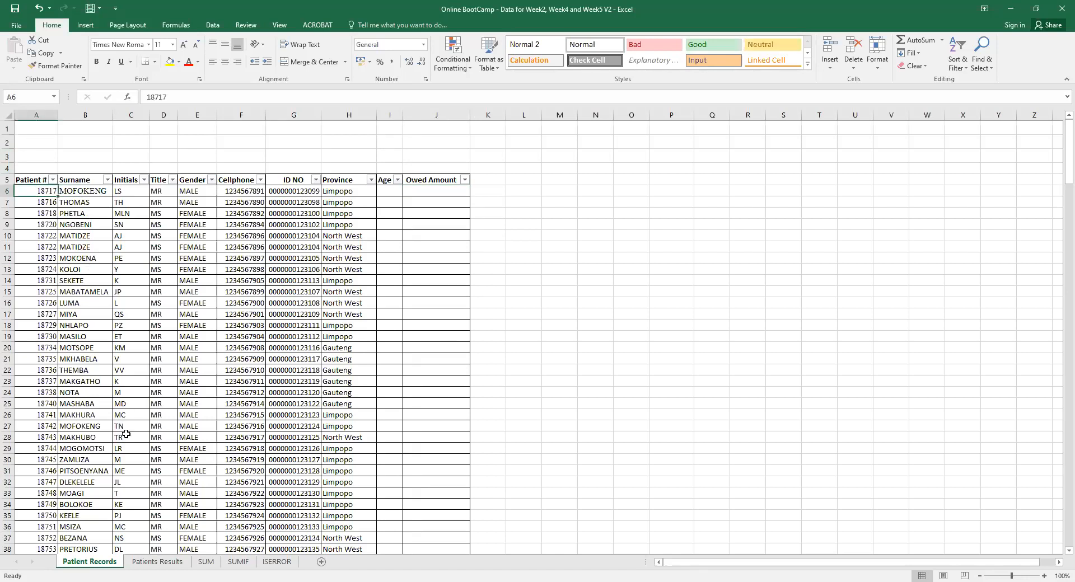
left_click(153, 562)
left_click(115, 562)
left_click(427, 192)
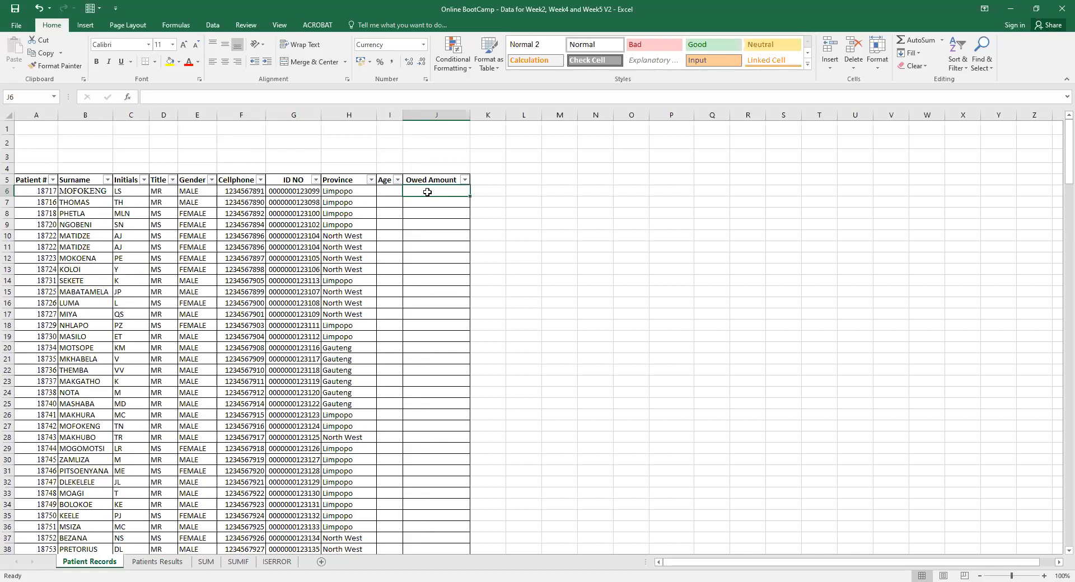
Begin J6's formula as =VLOOKUP(A6; with the table argument pointing to Patients Results.
type("=")
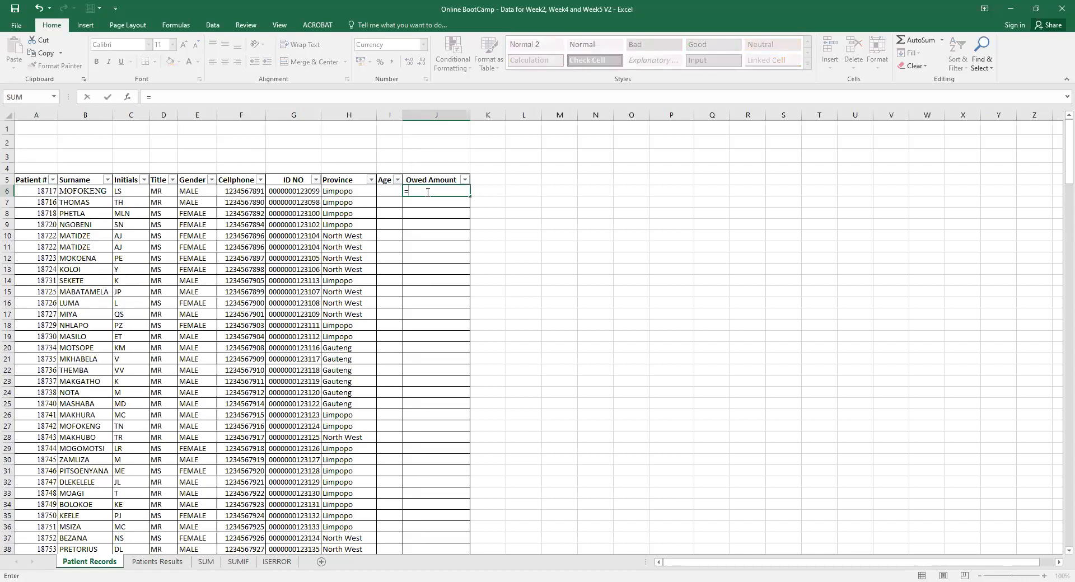
type("vlook")
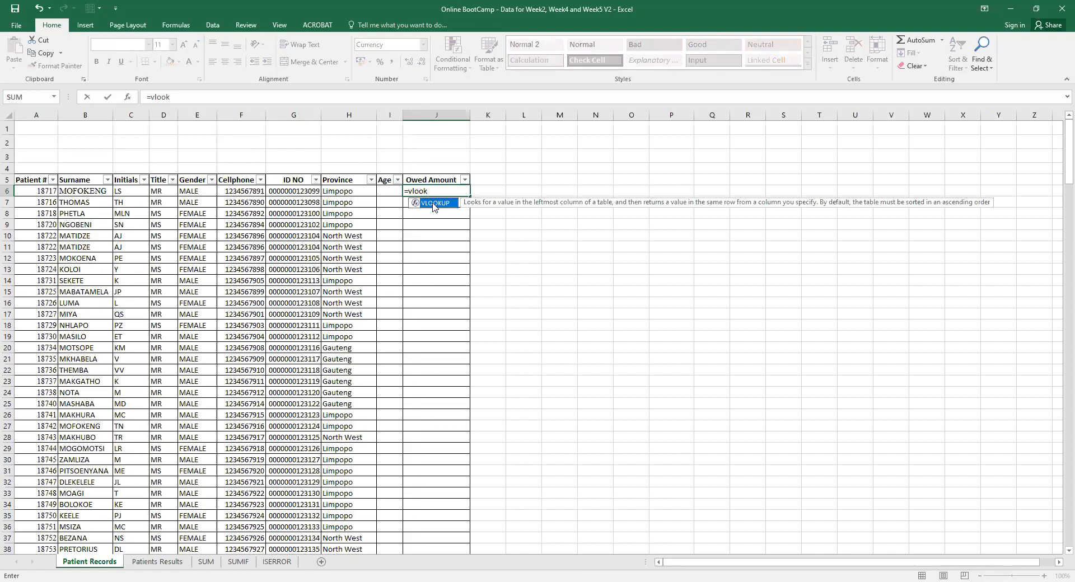
key("Tab")
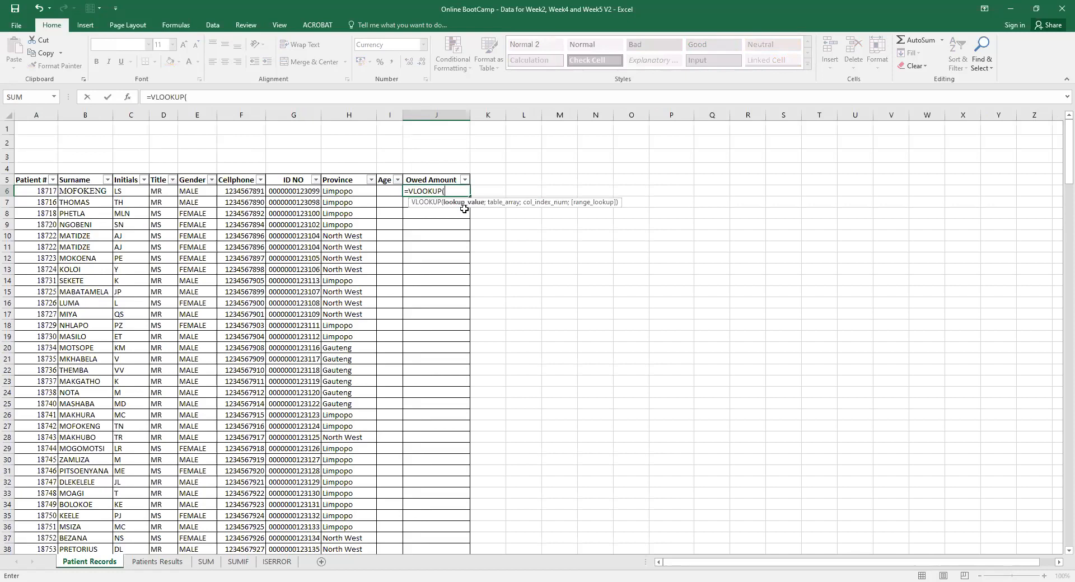
left_click(42, 191)
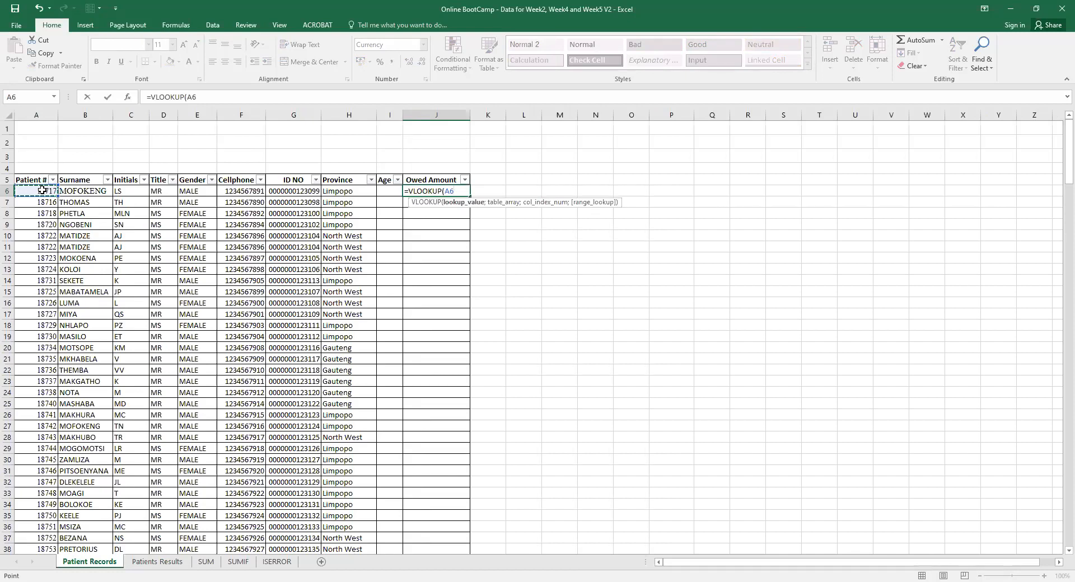
type(";")
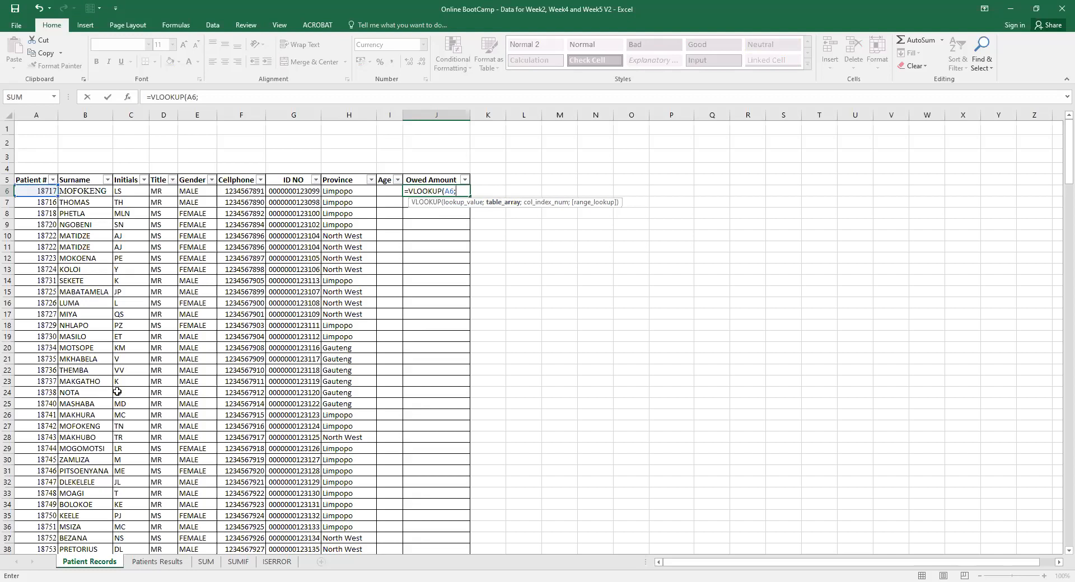
left_click(152, 562)
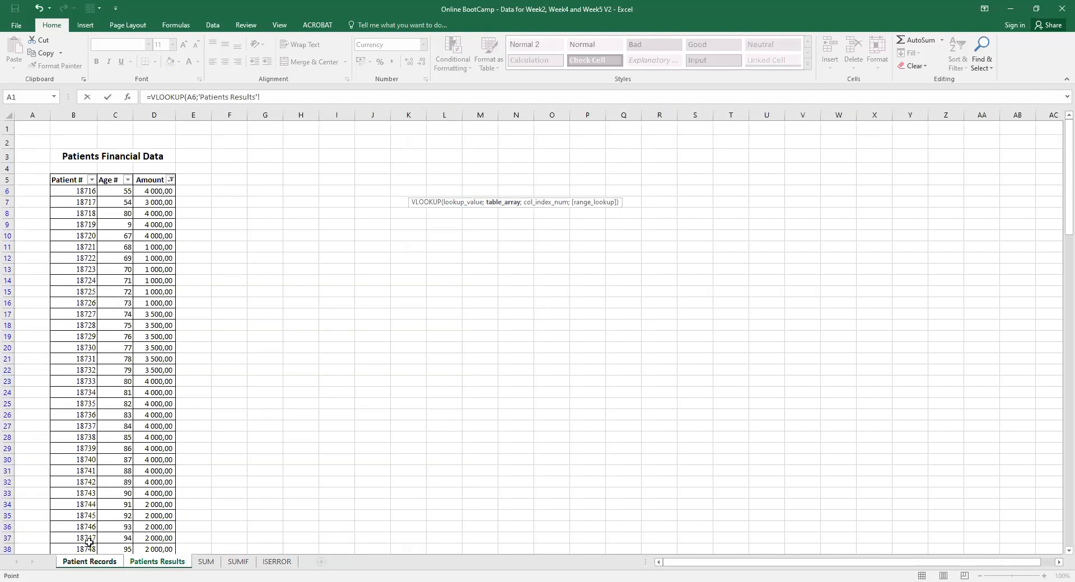
Use B6:D257 on Patients Results as the lookup table and add the next semicolon.
left_click(67, 190)
left_click_drag(80, 206, 167, 520)
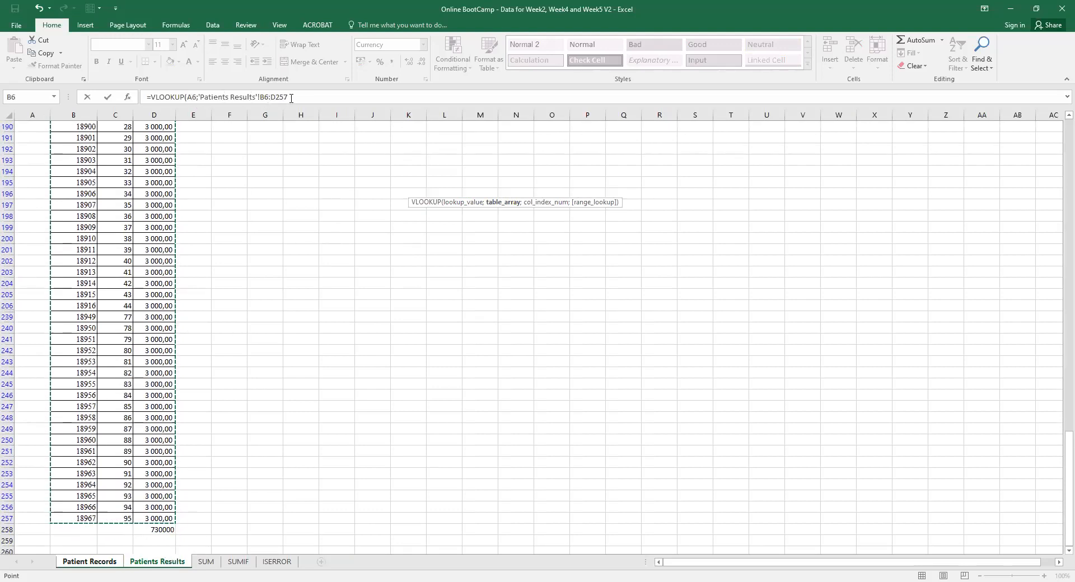
left_click(294, 99)
type(";")
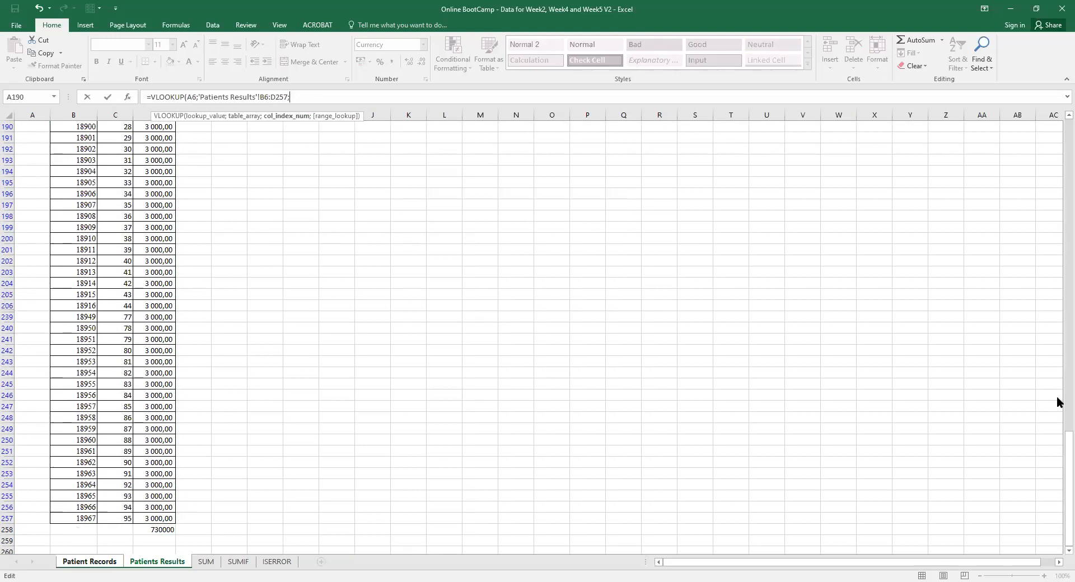
left_click_drag(1058, 436, 1058, 106)
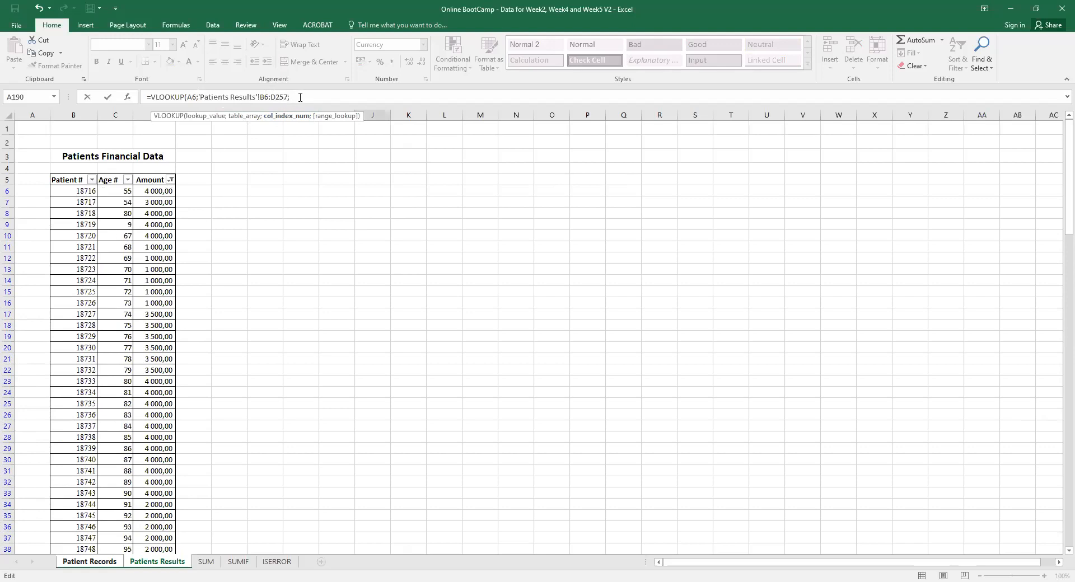
Add column index 3 and exact match False, closing the VLOOKUP bracket.
type("3")
type(";False")
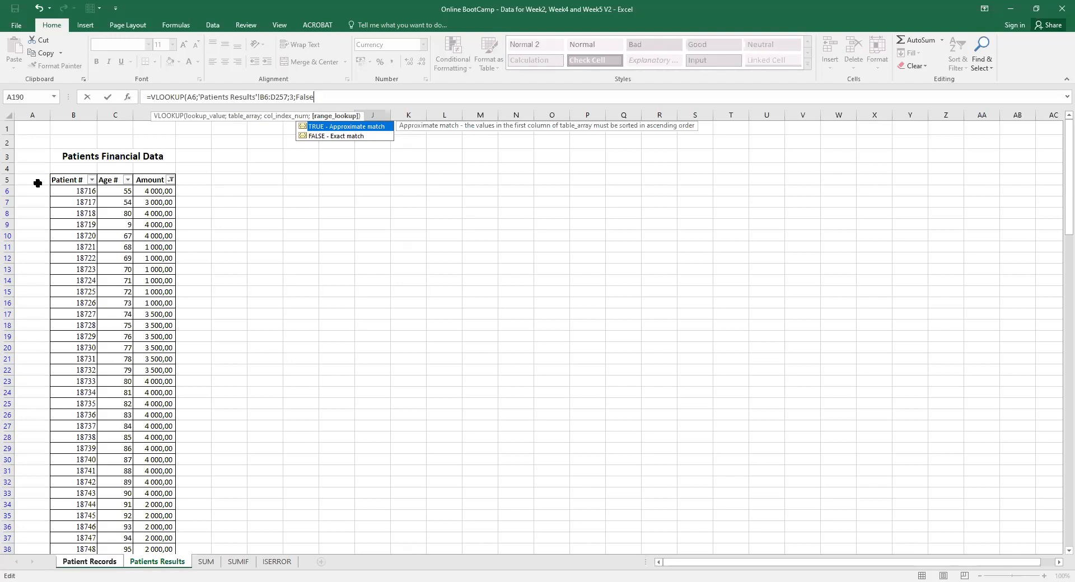
type(")")
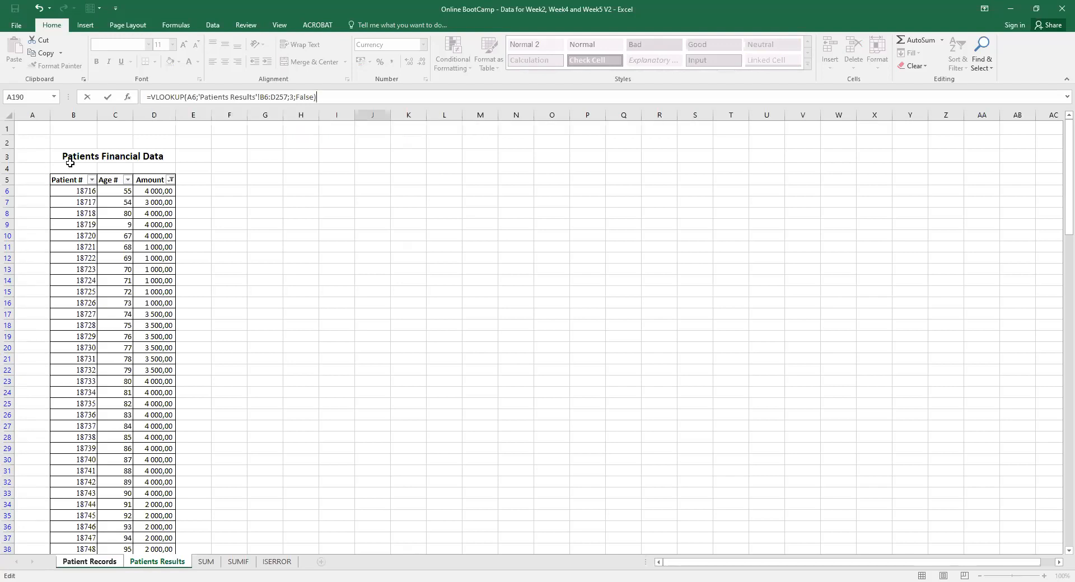
left_click(311, 97)
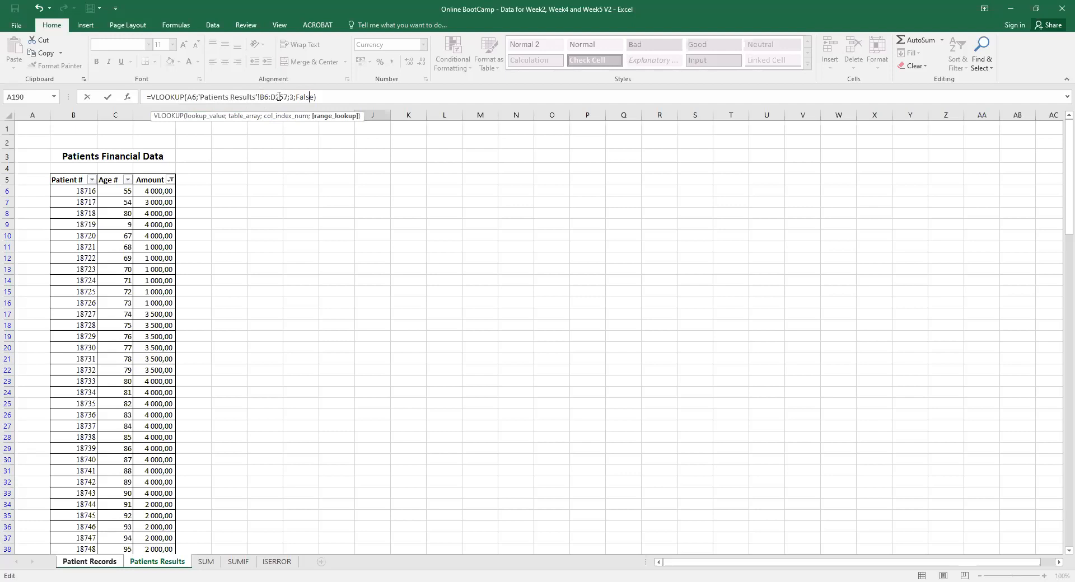
Correct the sheet name to 'Patients Results' and make the range absolute as $B$6:$D$257.
left_click(226, 97)
type("s")
left_click(260, 97)
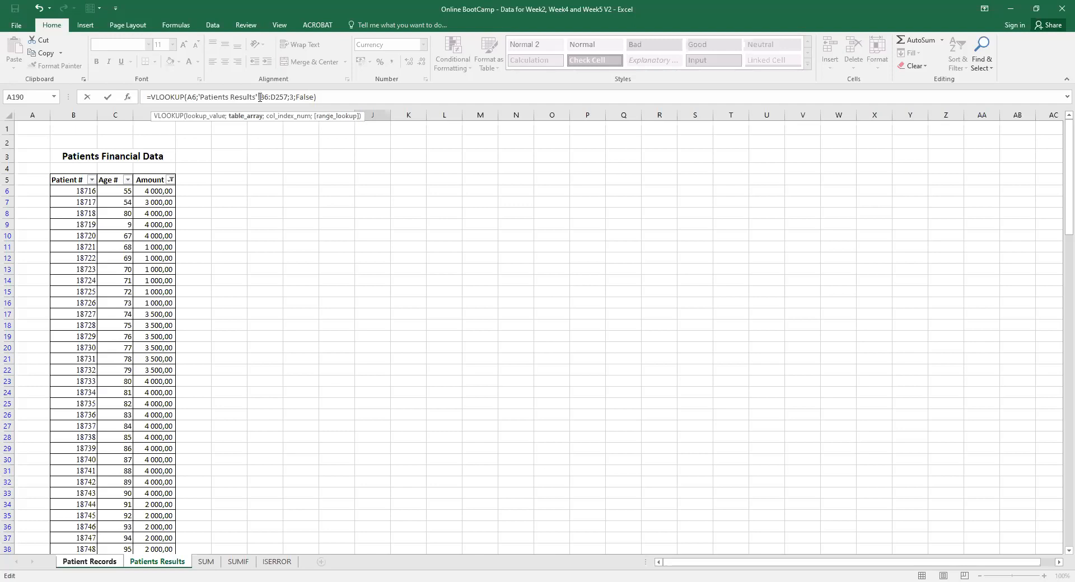
type("$B$")
left_click(270, 97)
type("$")
left_click(280, 97)
type("$D$")
left_click(288, 96)
type("$")
left_click(342, 98)
key("Return")
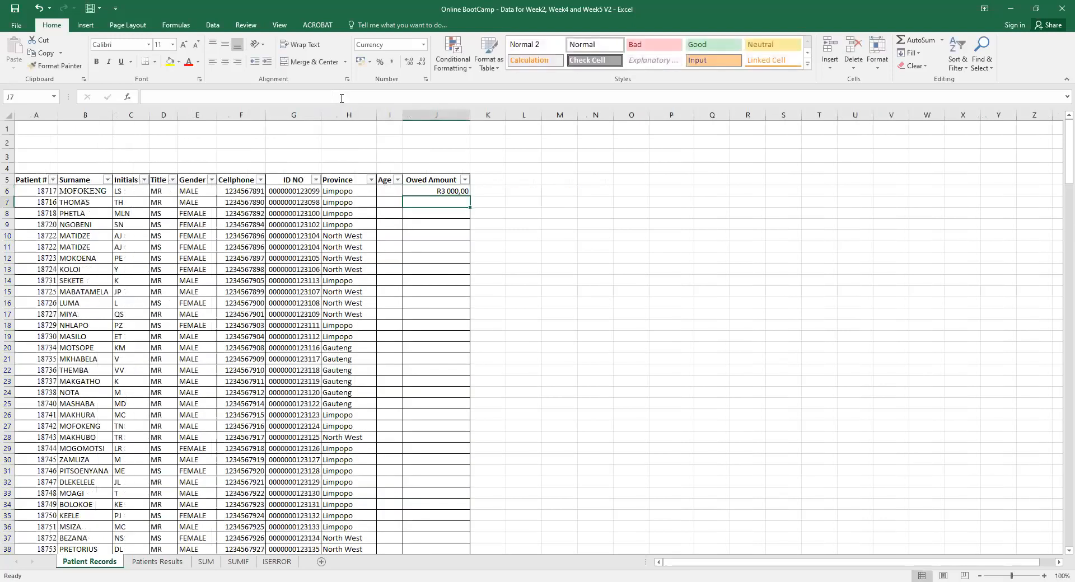
left_click(453, 191)
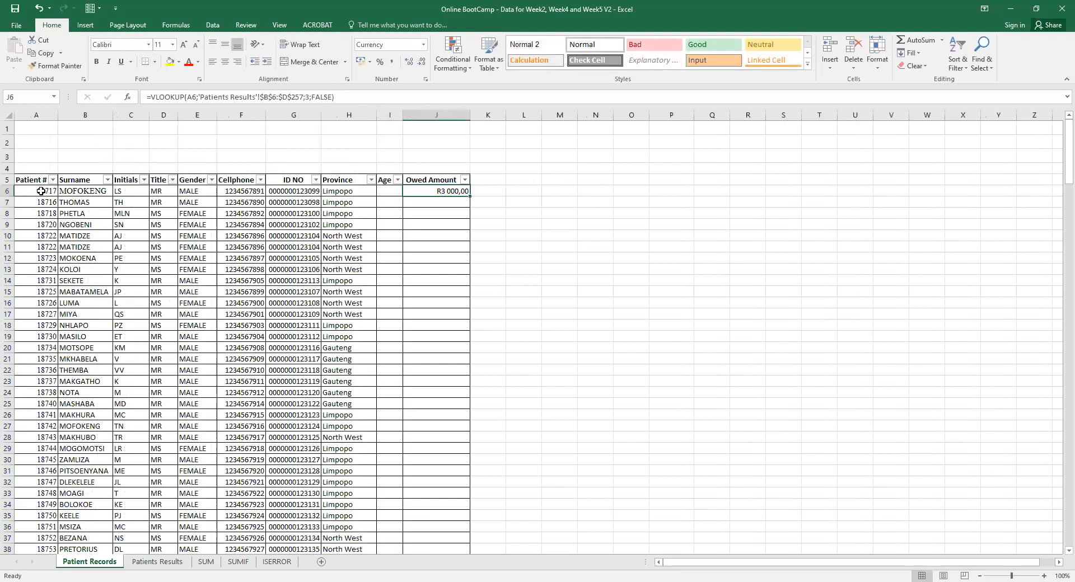
left_click(153, 562)
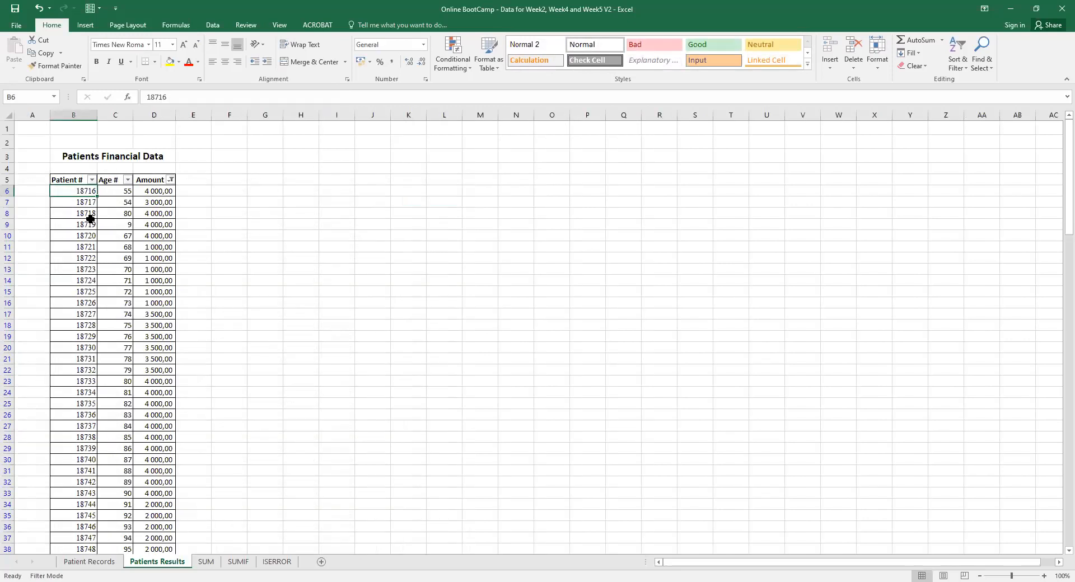
left_click(93, 564)
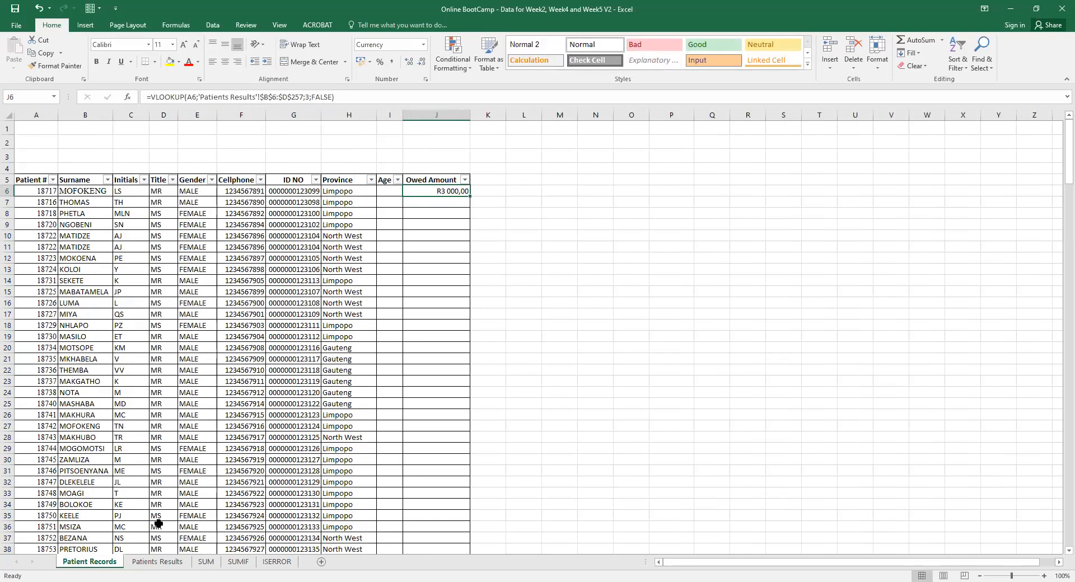
left_click(157, 561)
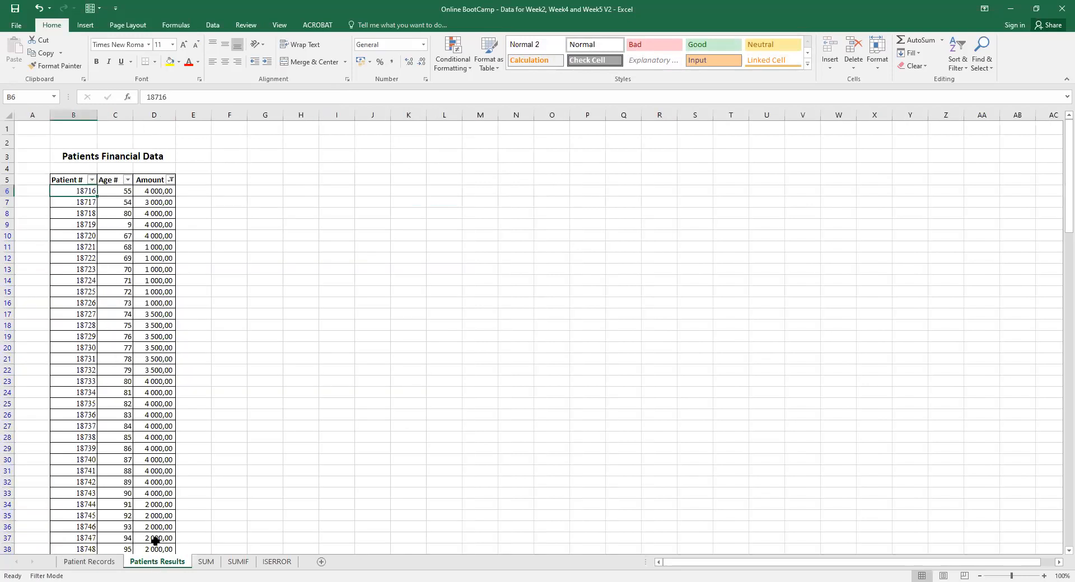
left_click(165, 193)
left_click(93, 191)
left_click(88, 202)
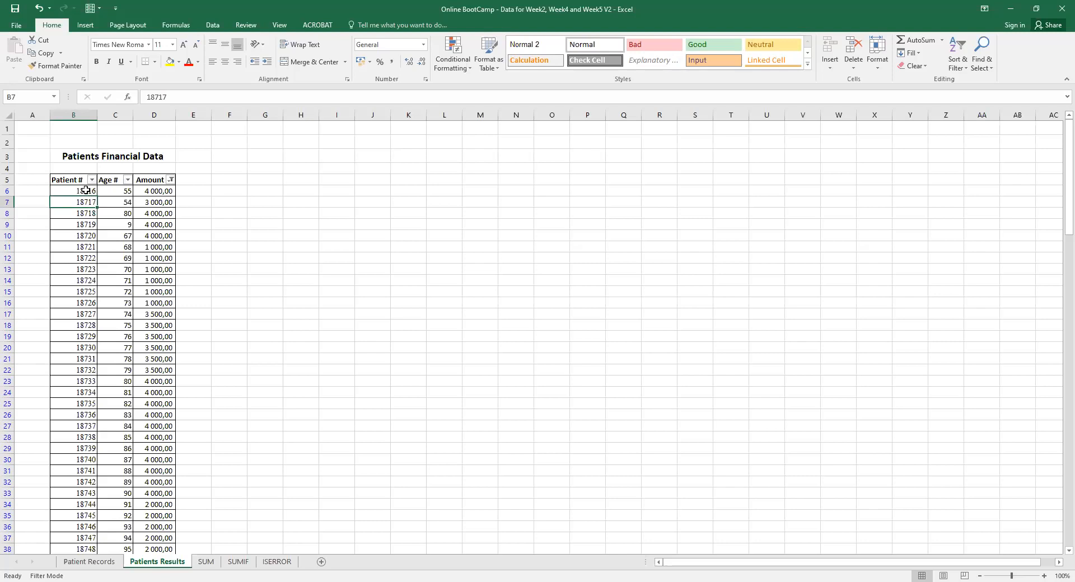
left_click(86, 190)
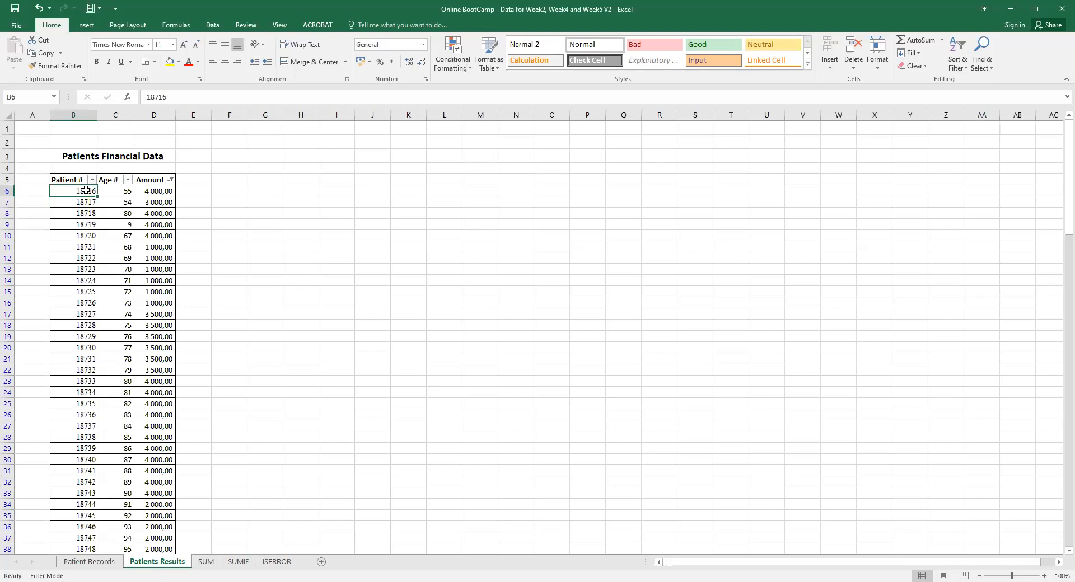
left_click(89, 561)
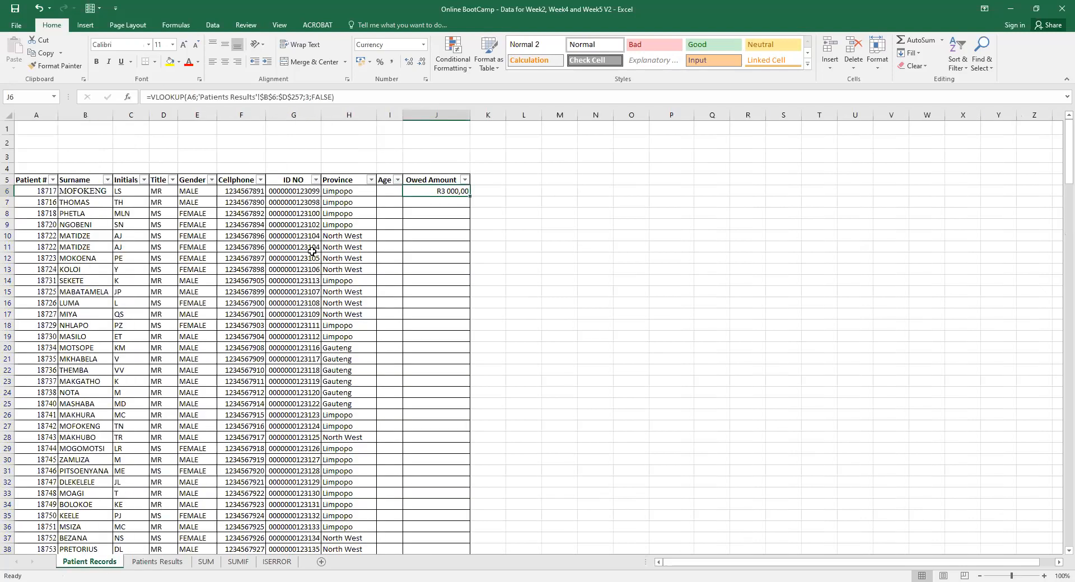
Fill J6's VLOOKUP down the Owed Amount column and compare the amounts with Patients Results.
double_click(469, 195)
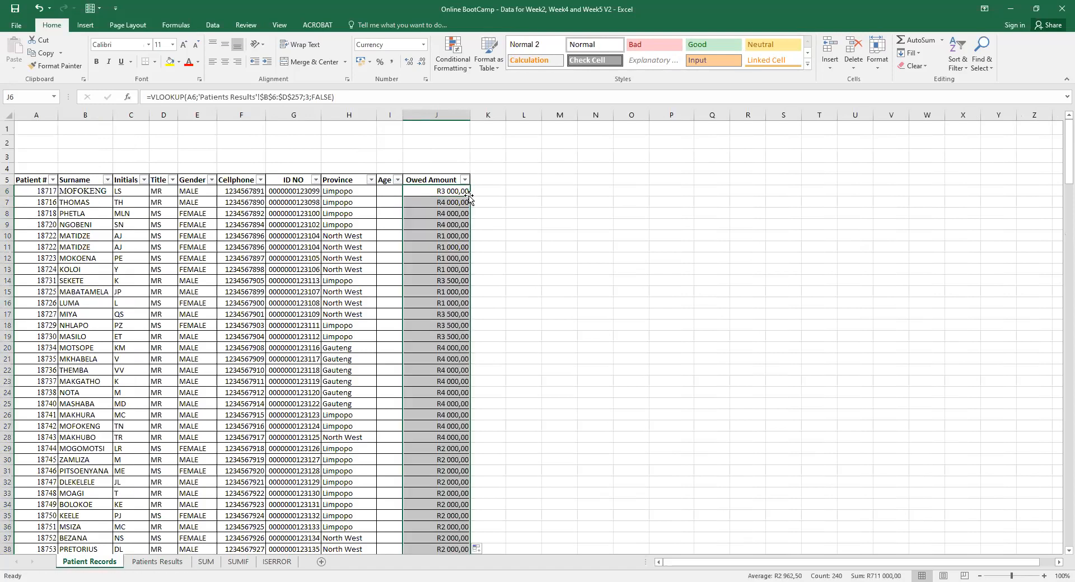
left_click_drag(1057, 149, 1057, 128)
left_click(156, 561)
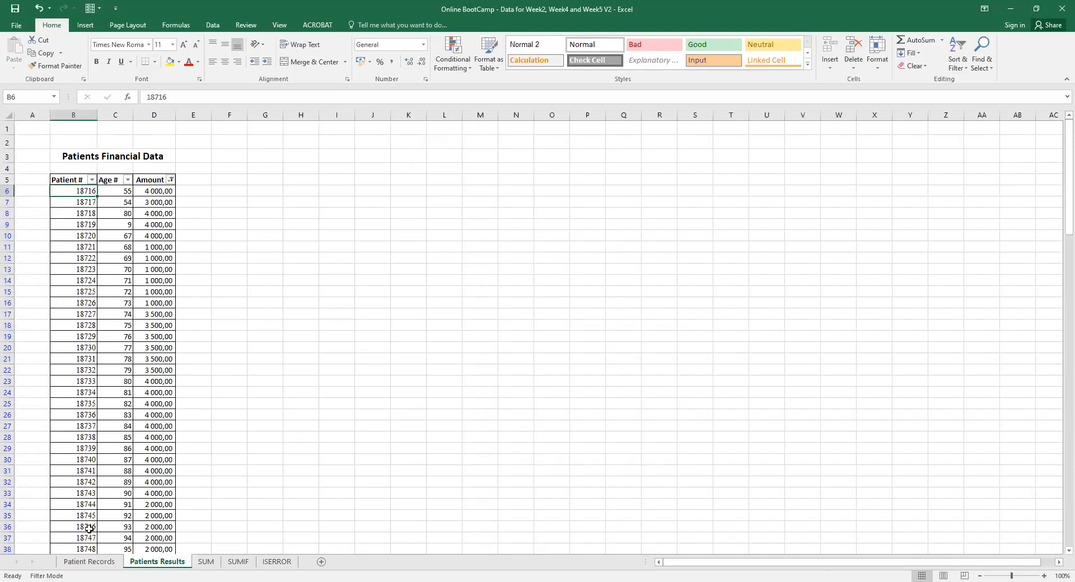
left_click(89, 561)
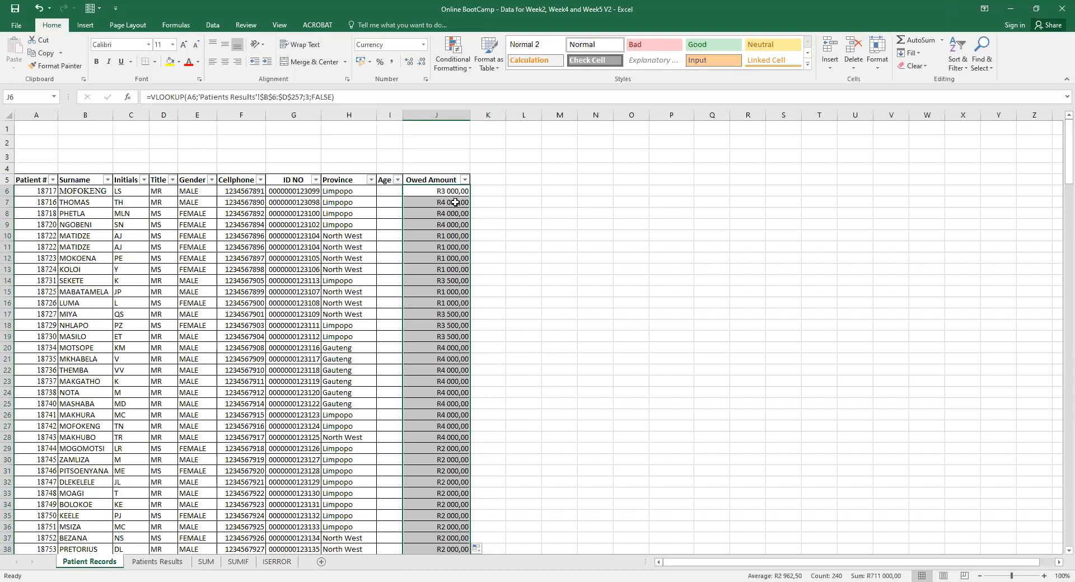
left_click(179, 562)
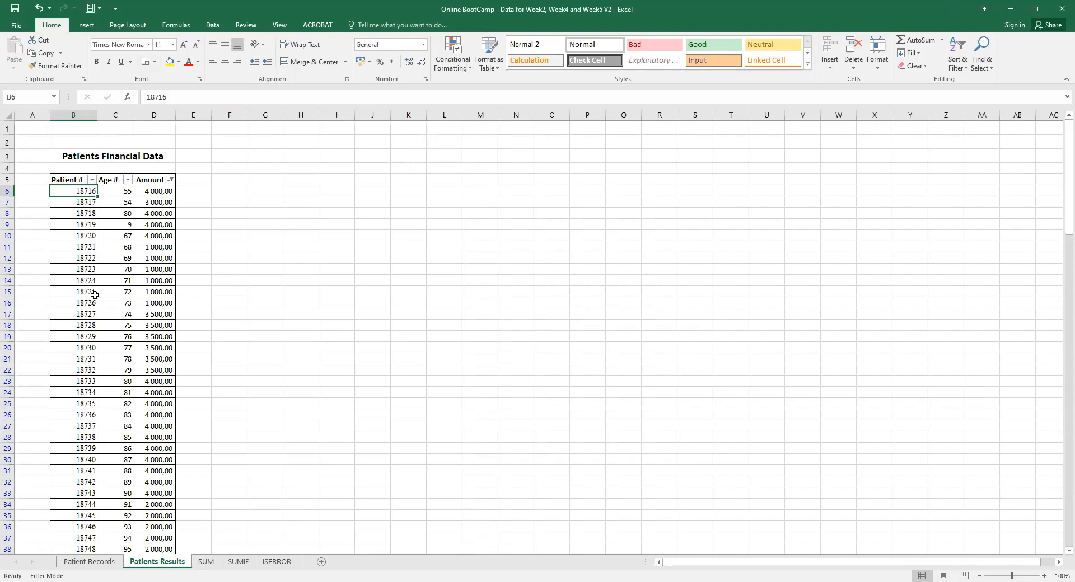
left_click(81, 561)
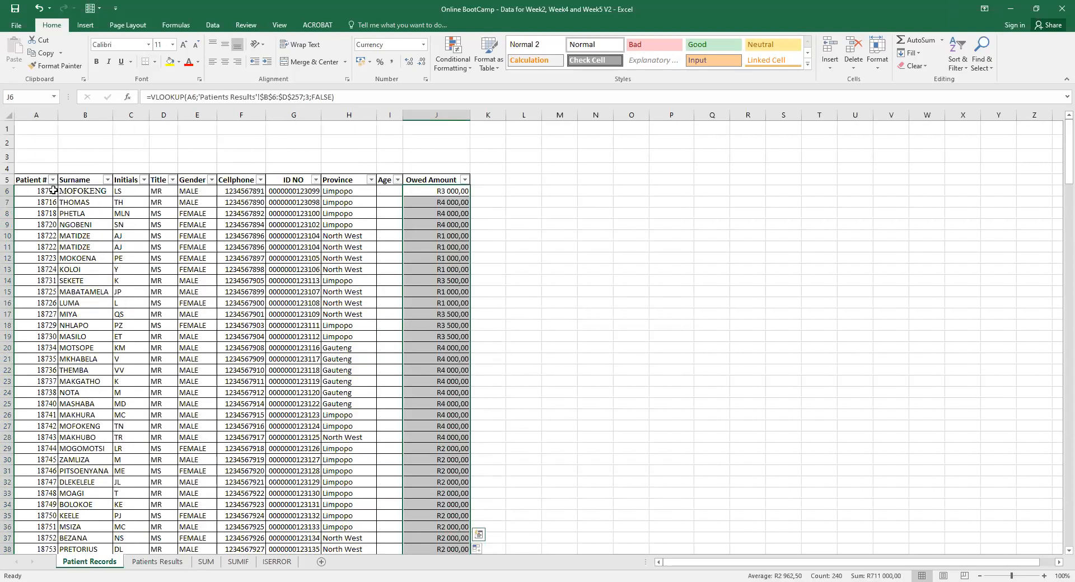
left_click(457, 191)
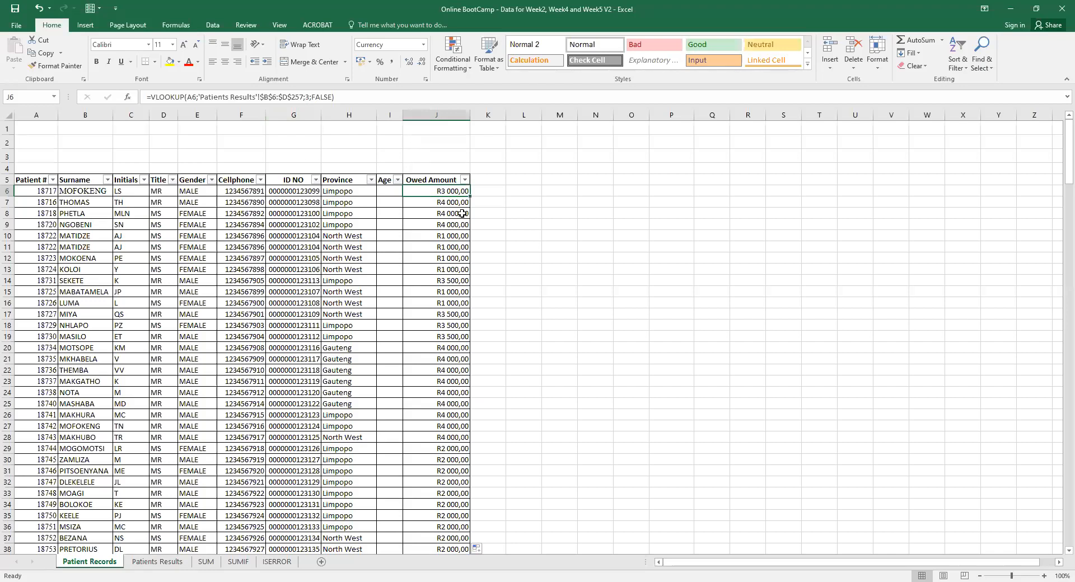
left_click(393, 191)
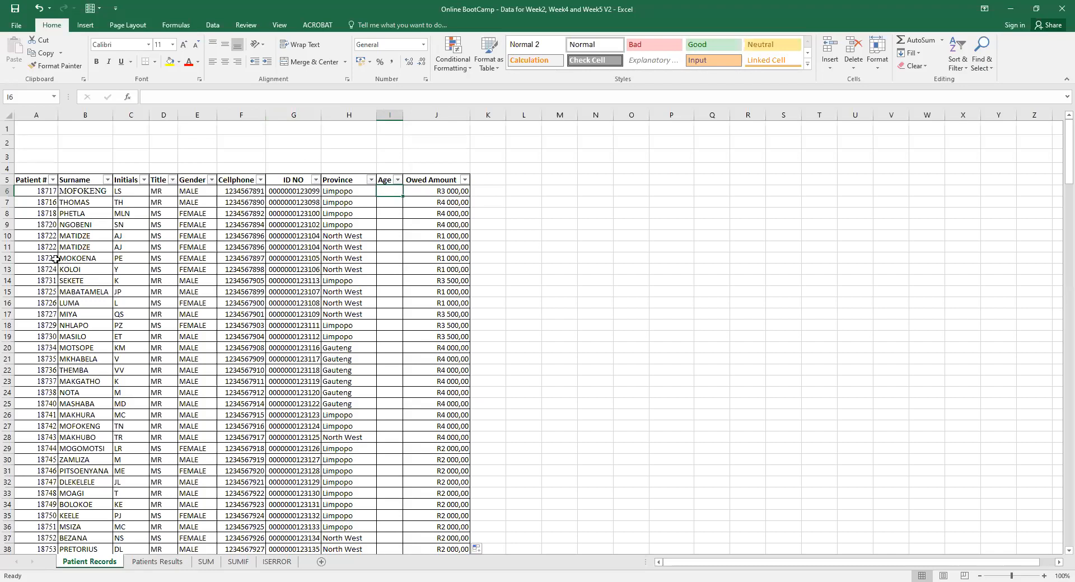
Fill row 12 yellow, then select C12, the empty Age cell and J6's lookup formula.
left_click(8, 258)
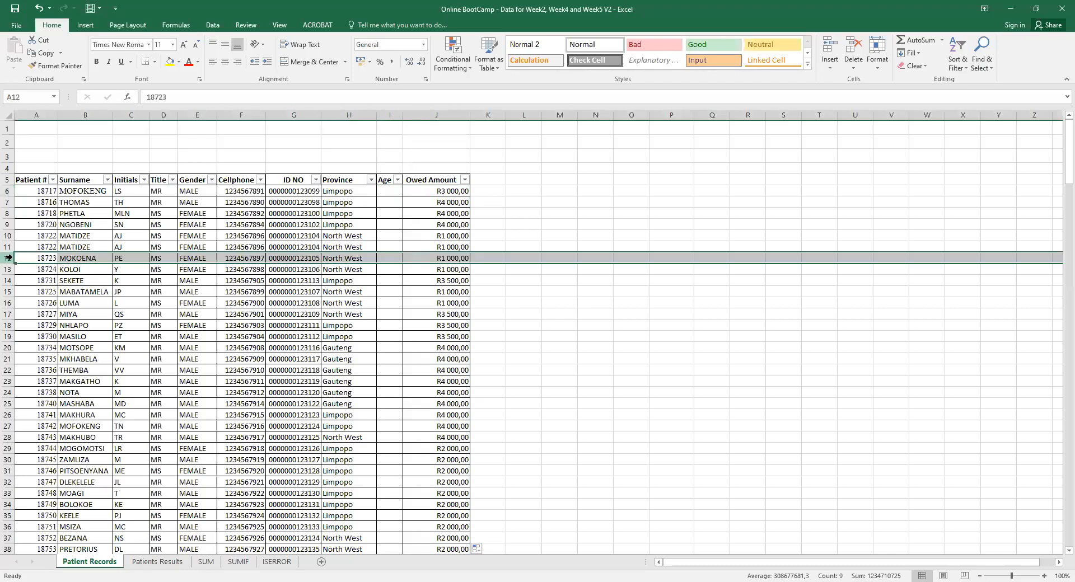
left_click(167, 62)
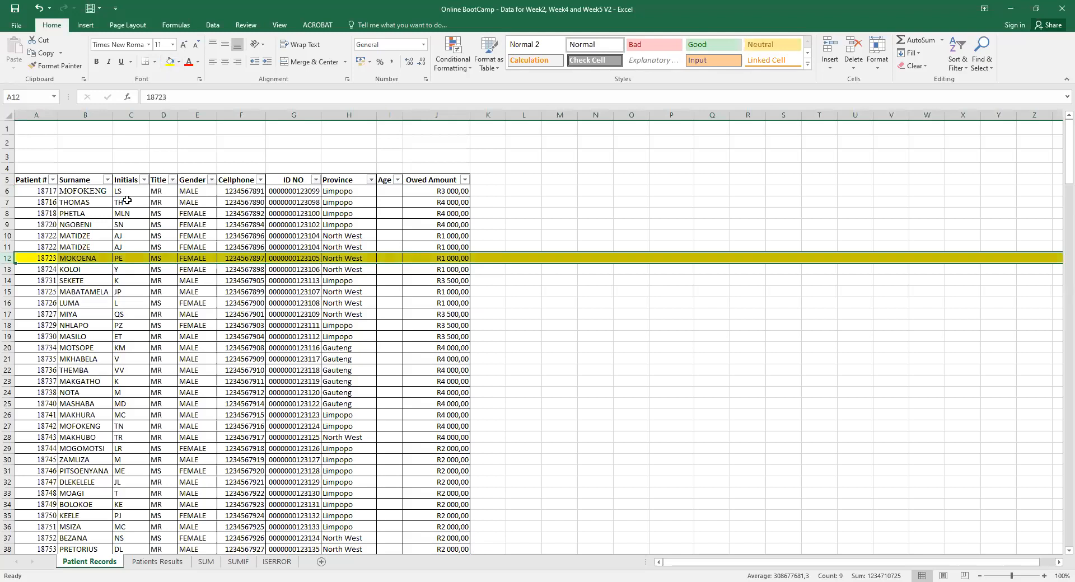
left_click(128, 255)
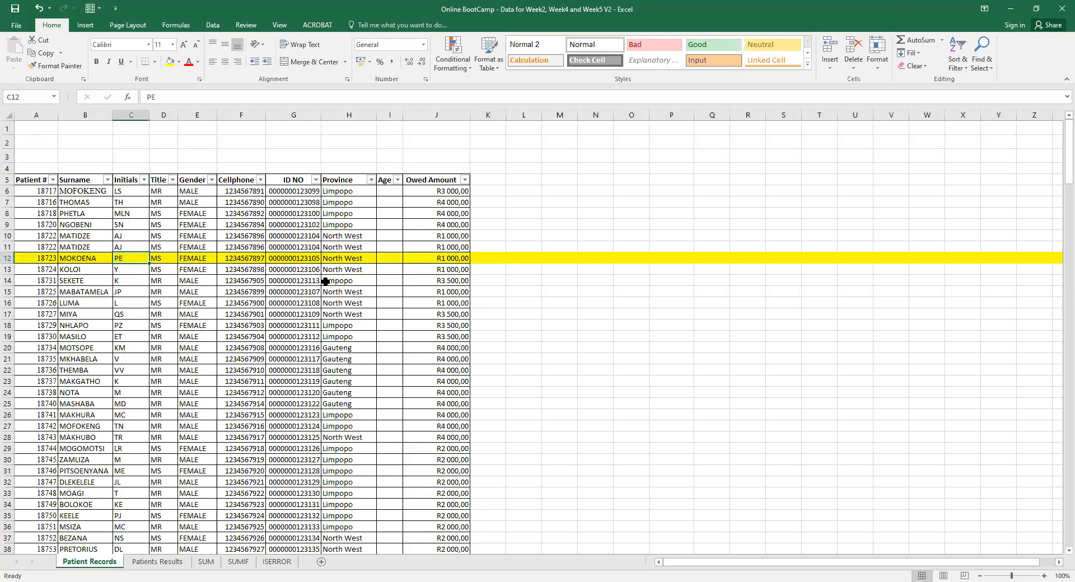
left_click(390, 259)
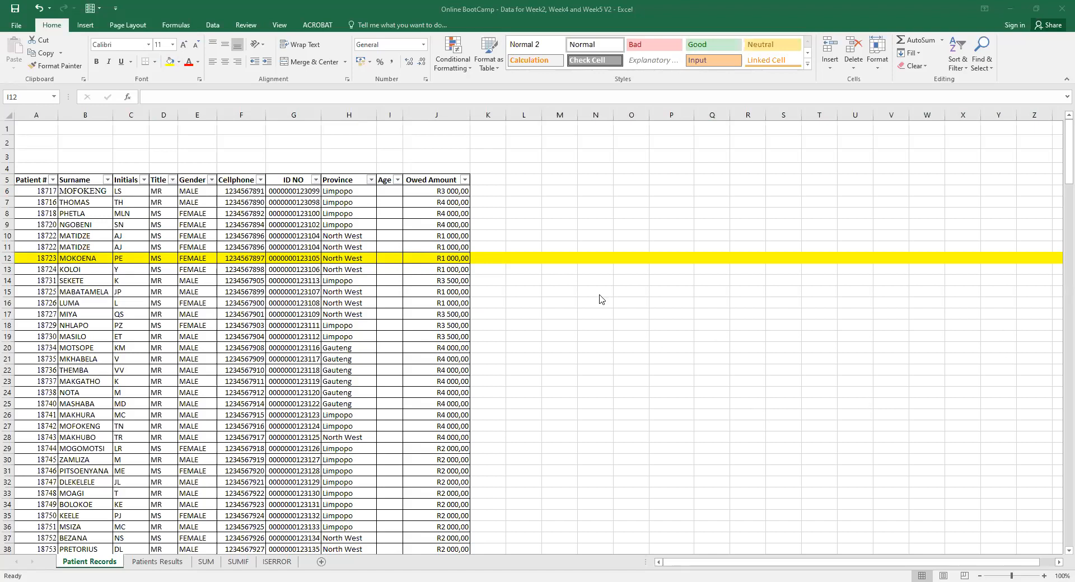
left_click(453, 192)
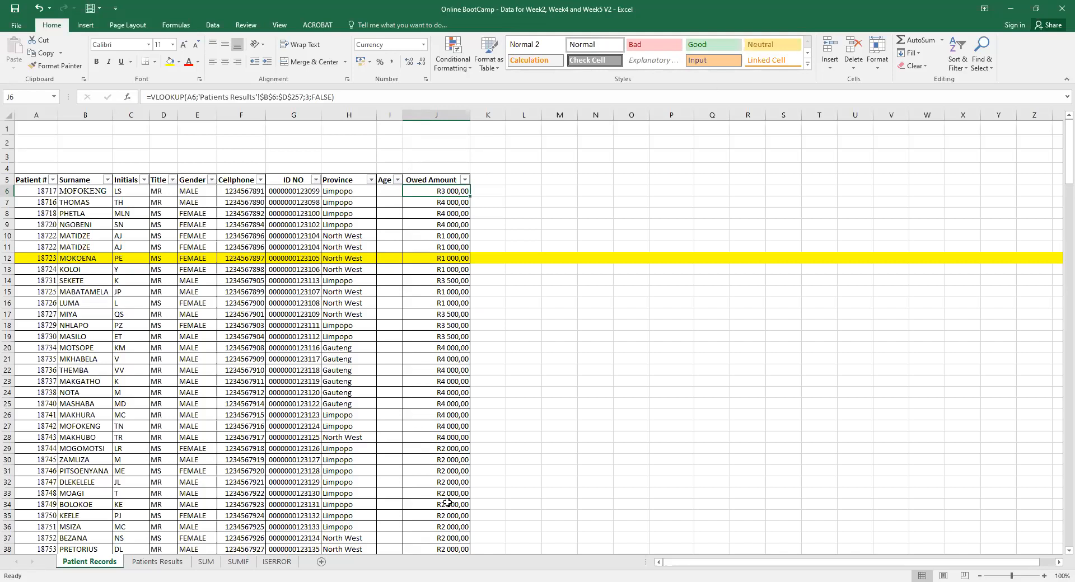
key("alt+Tab")
Start a VLOOKUP in I12 for patient 18723 over 'Patients Results'!B6:D257.
left_click(384, 256)
type("=")
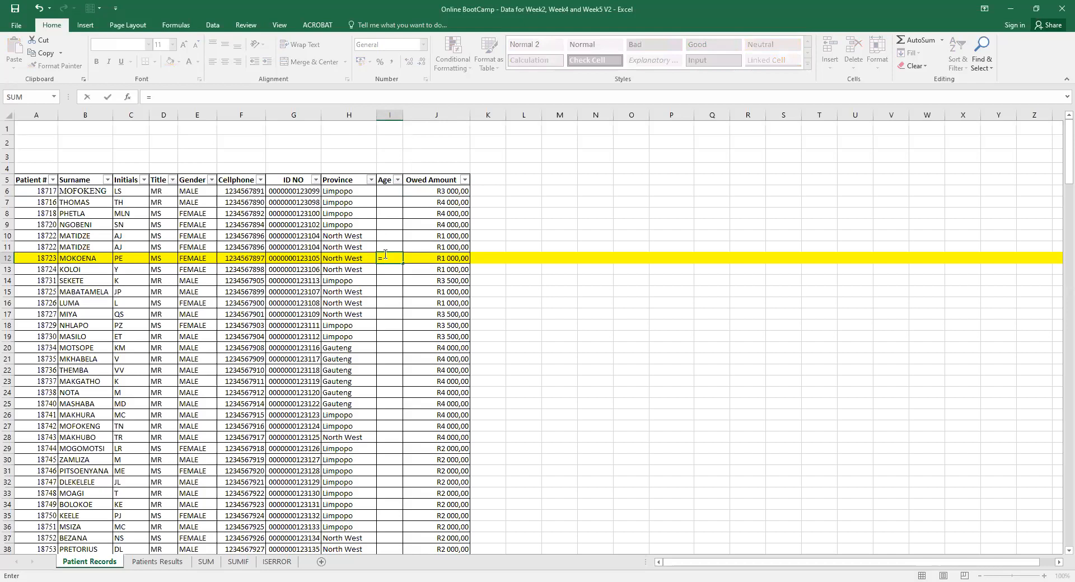
type("vlookup")
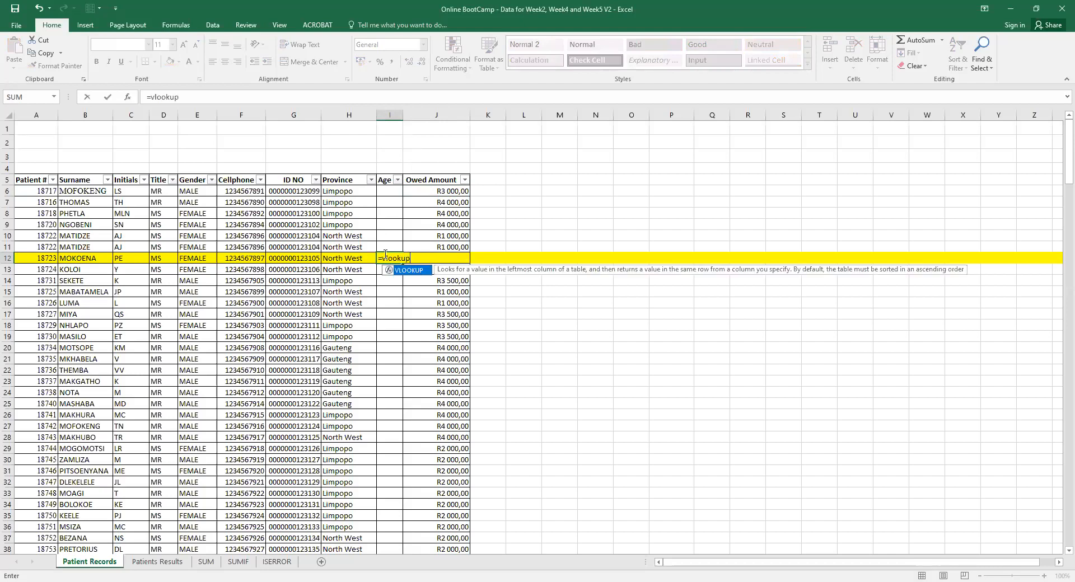
type("(")
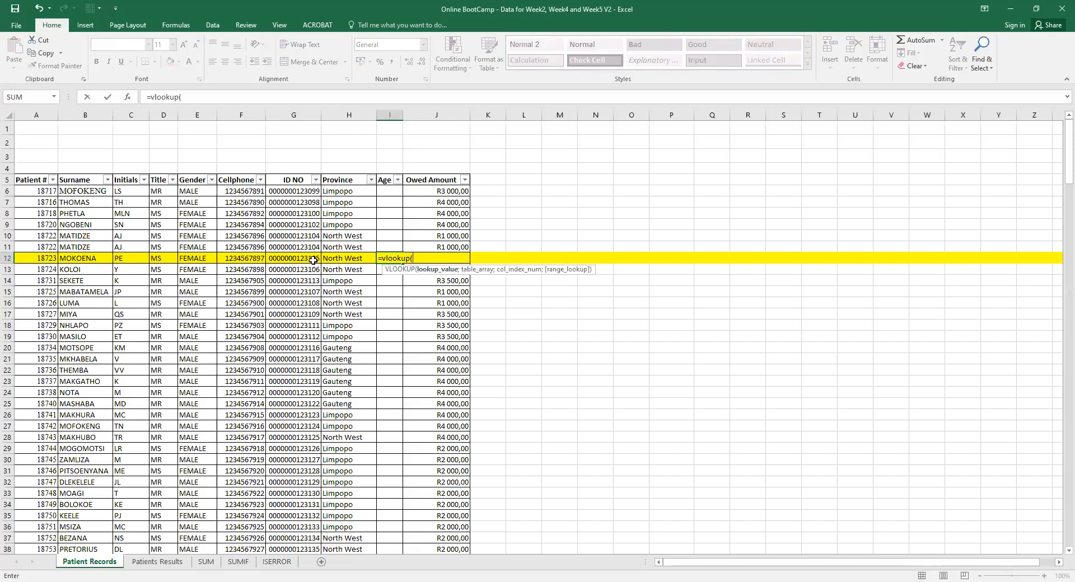
type("18723;")
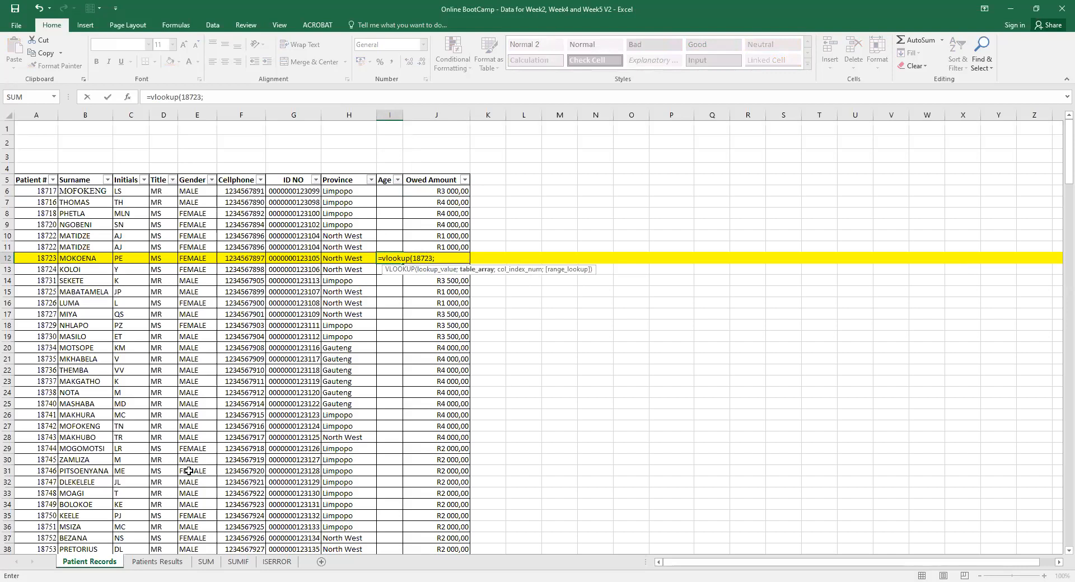
left_click(159, 562)
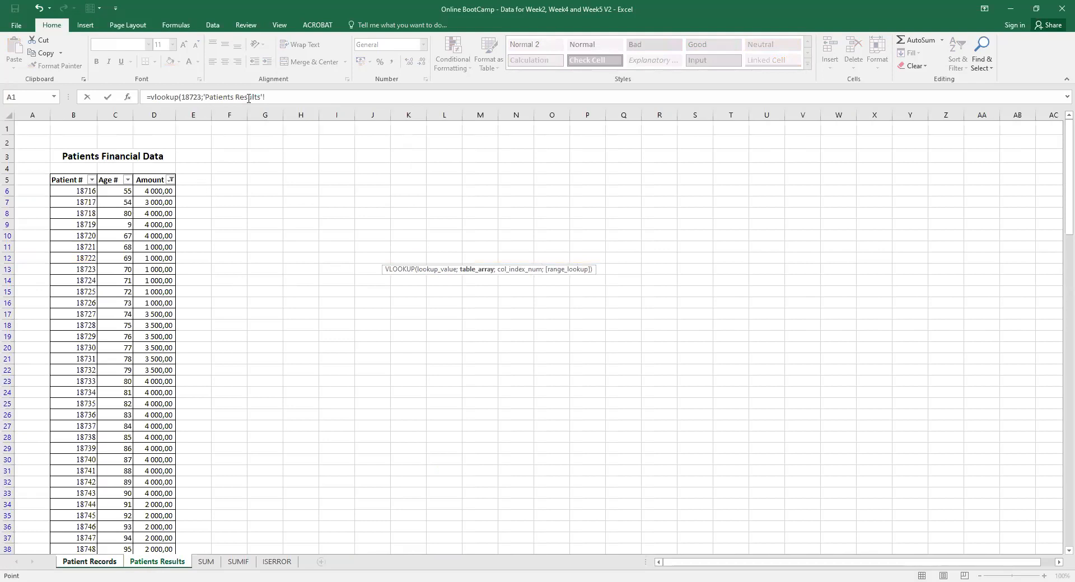
left_click(70, 191)
left_click_drag(70, 192, 159, 519)
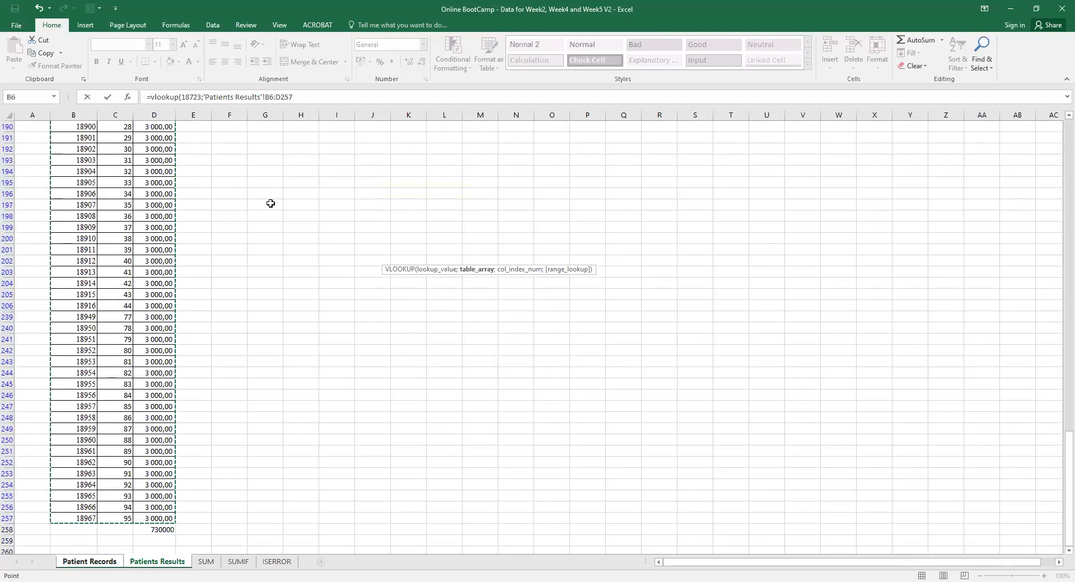
left_click(306, 97)
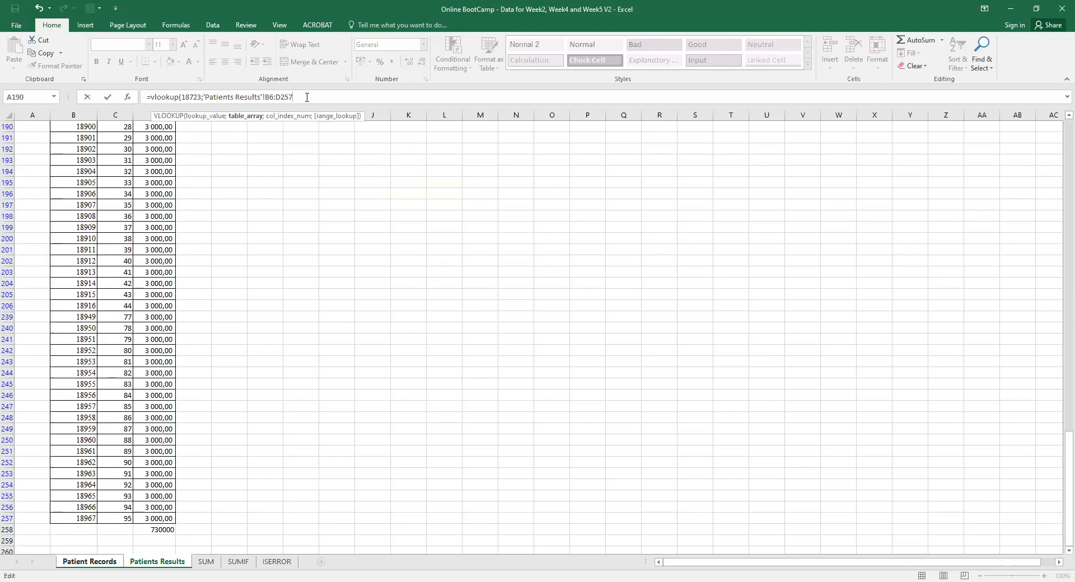
Complete the lookup with column index 2 and FALSE for an exact match, returning 70.
type(";")
scroll(1058, 145, "up", 20)
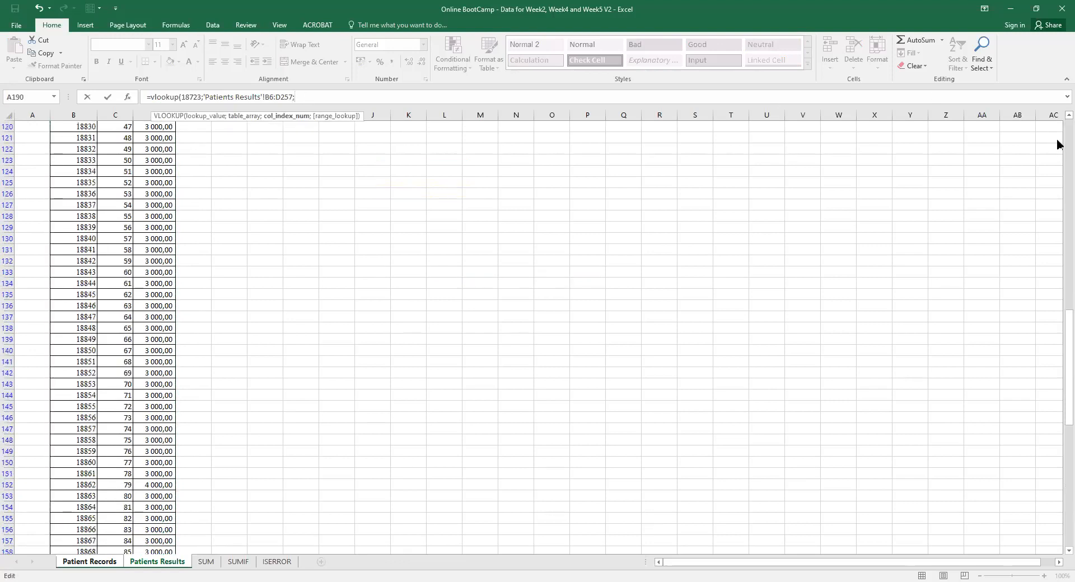
scroll(1058, 144, "up", 14)
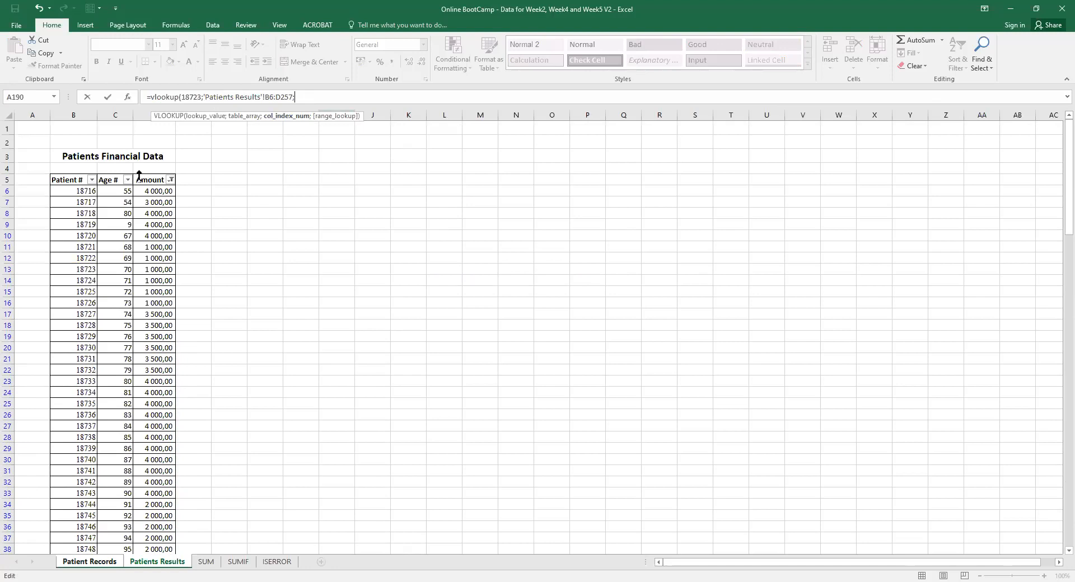
type("2;")
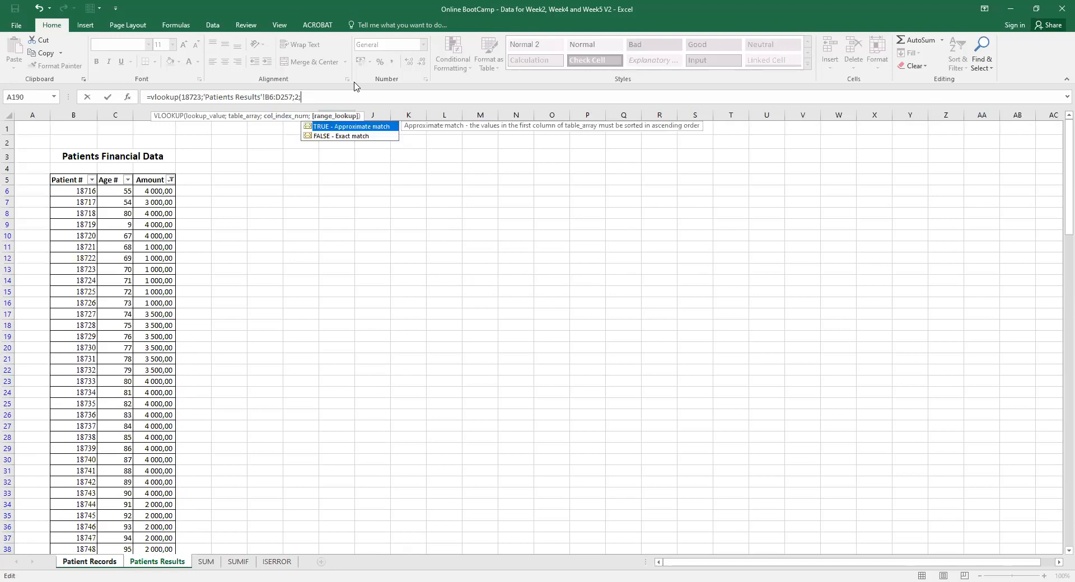
left_click(306, 136)
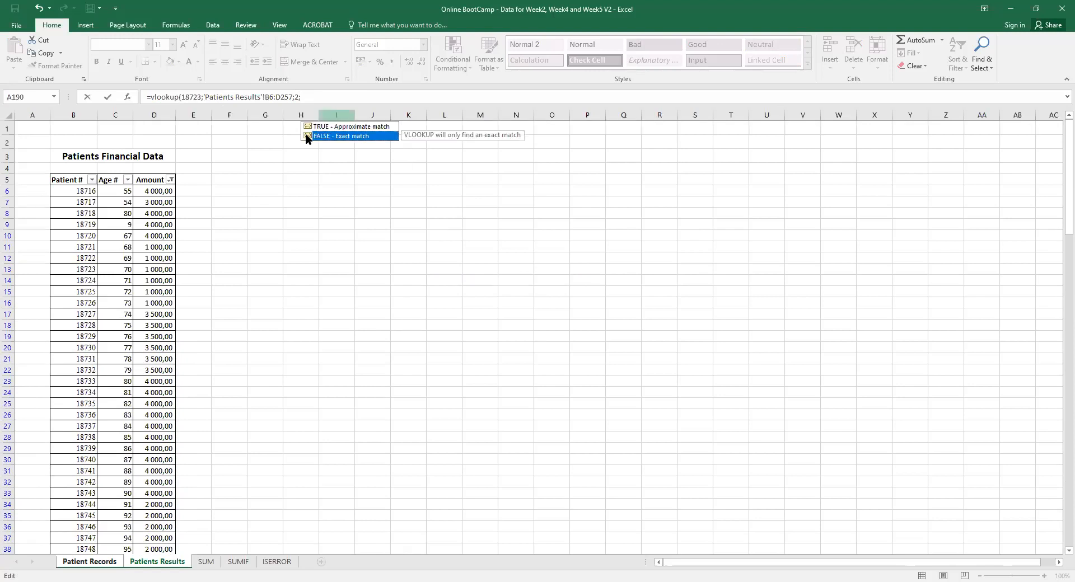
double_click(307, 136)
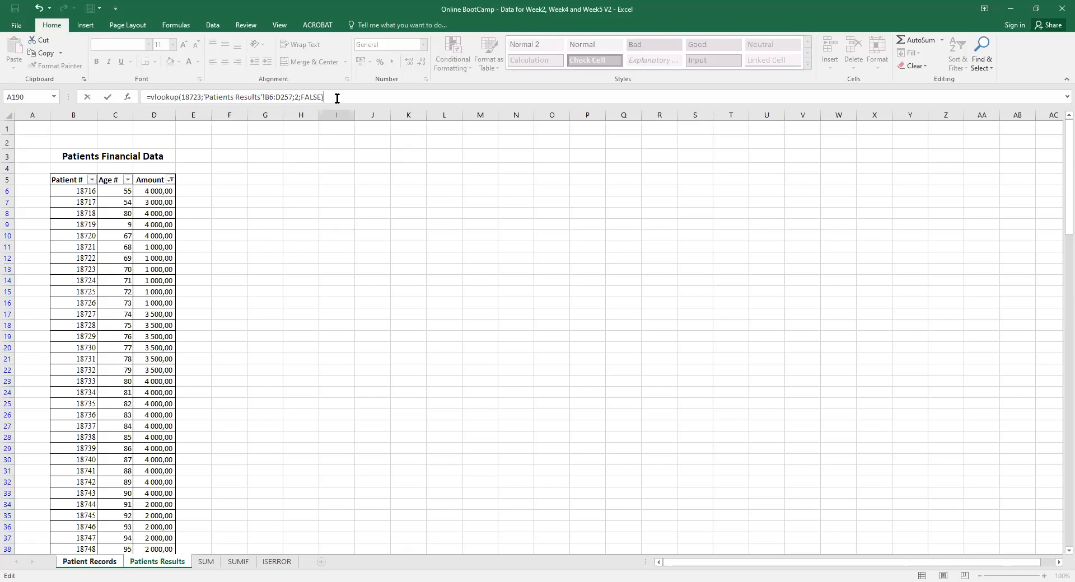
key("Return")
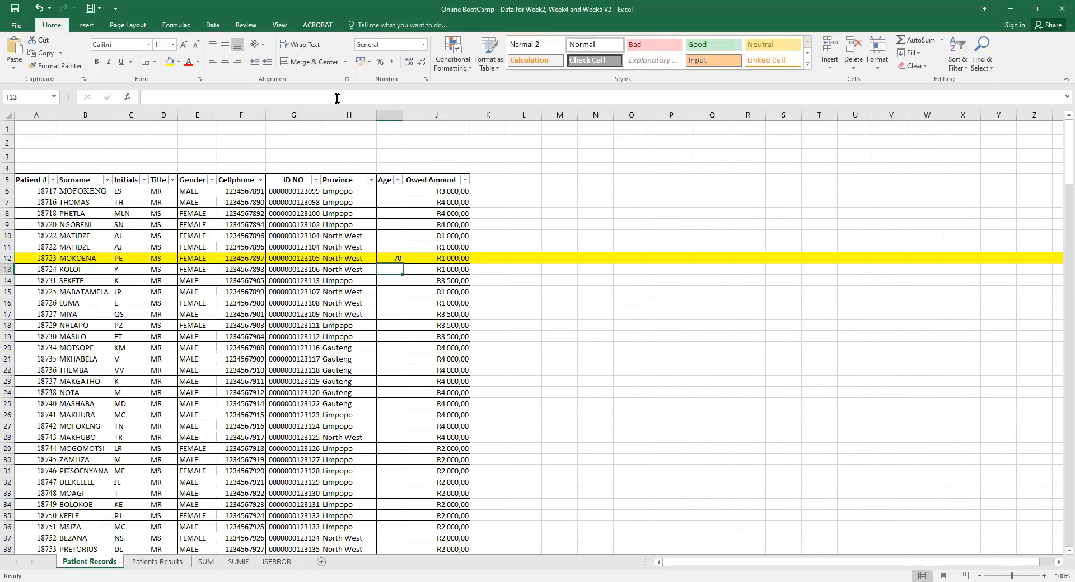
Copy I12's VLOOKUP down column I to row 245; rows 13–19 show 70, later rows #N/A.
left_click(390, 258)
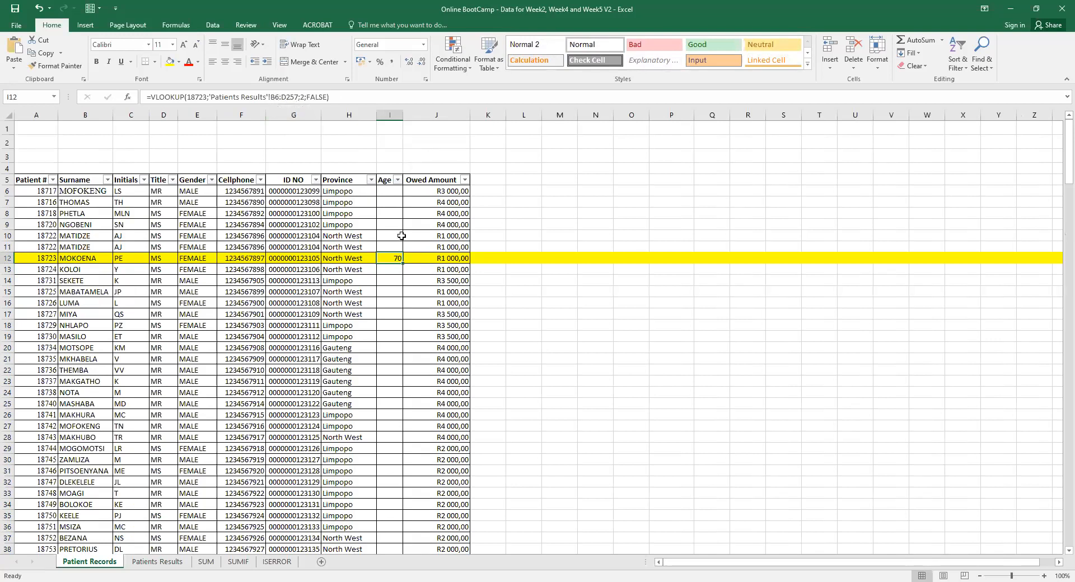
left_click_drag(403, 261, 401, 525)
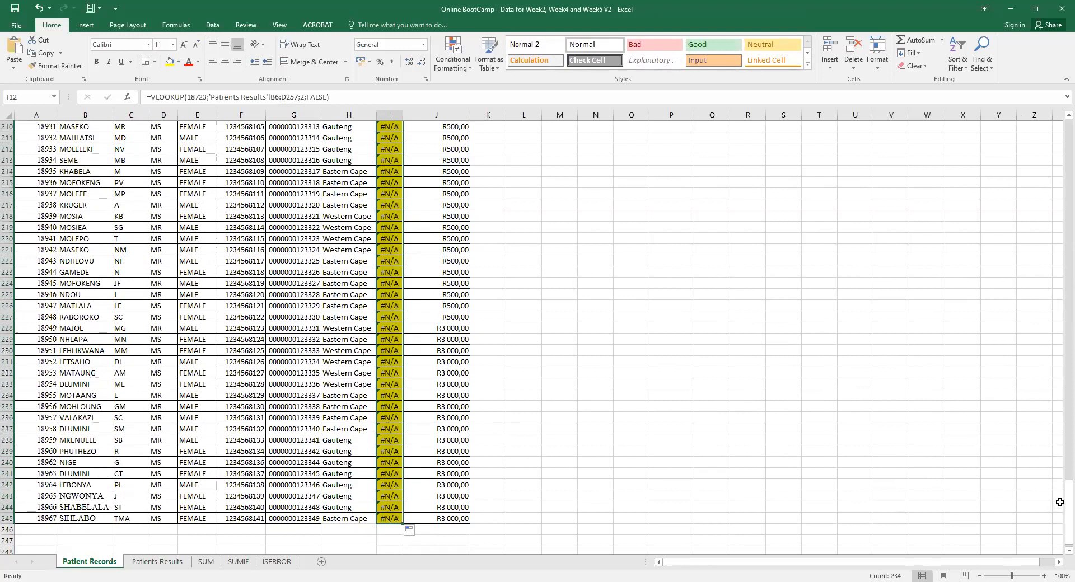
left_click_drag(1058, 504, 1058, 96)
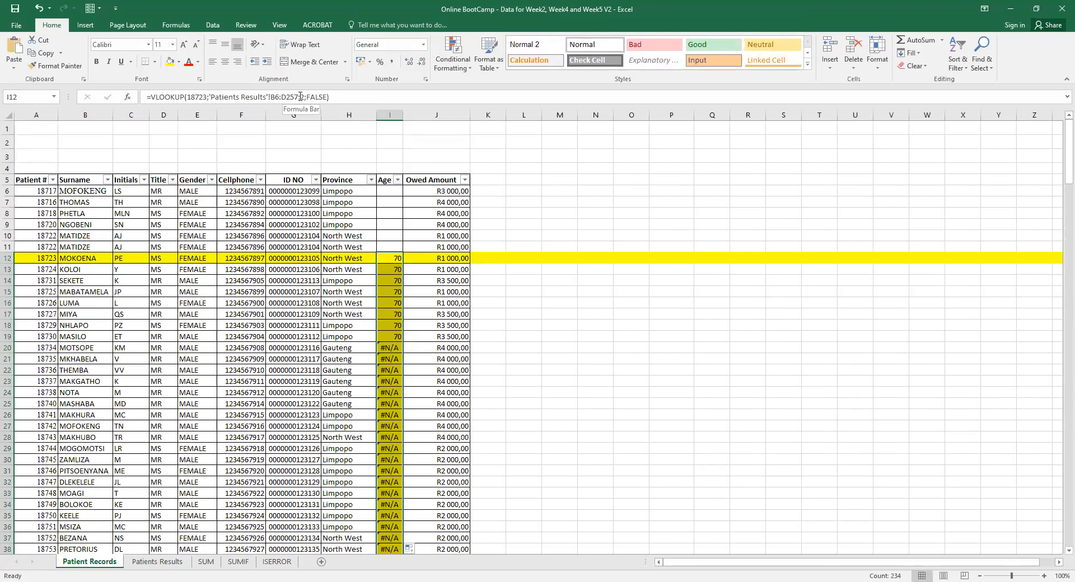
left_click(279, 97)
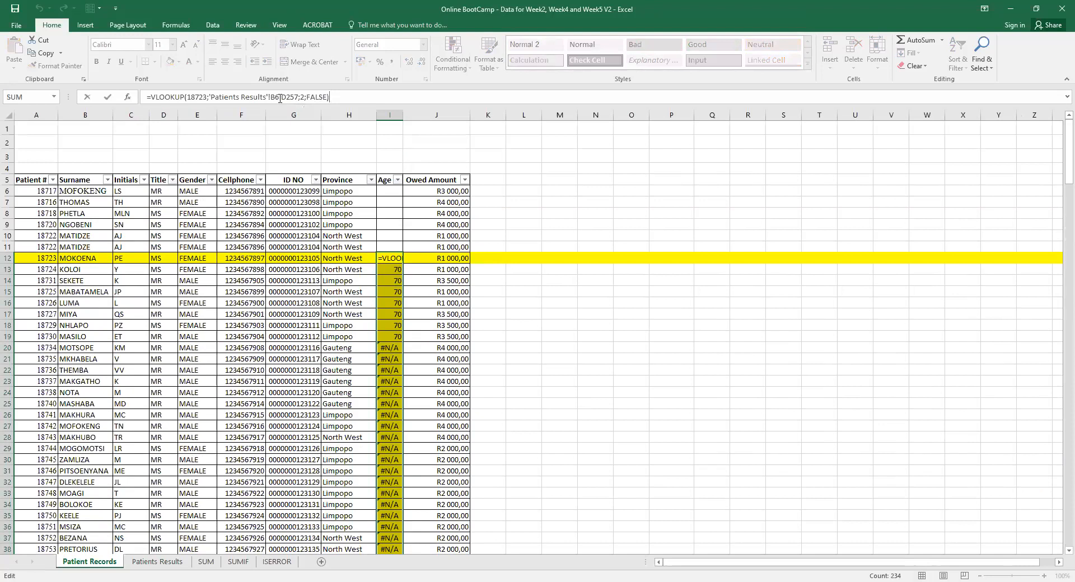
key("Return")
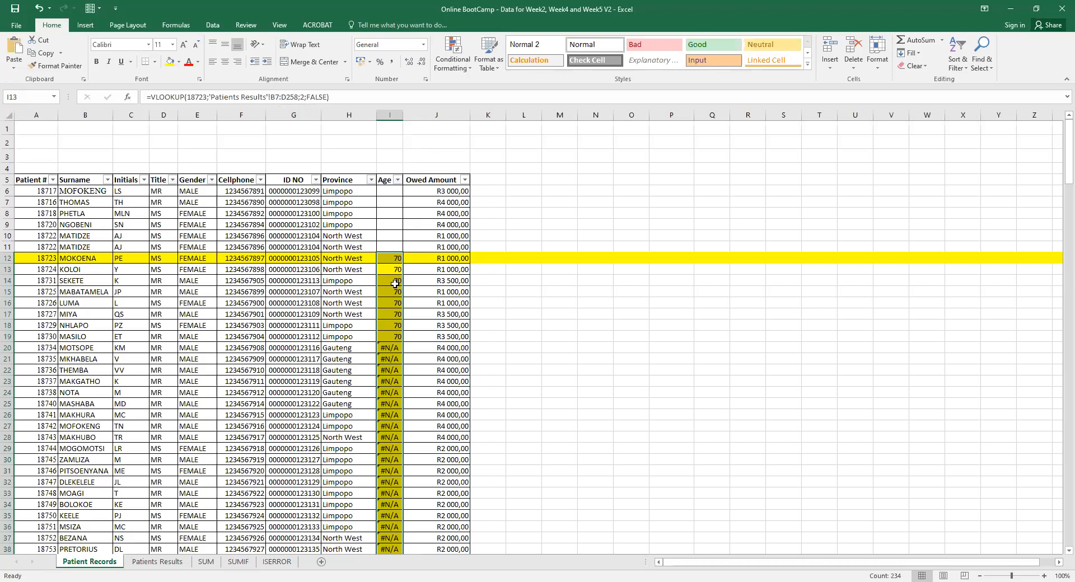
left_click(452, 192)
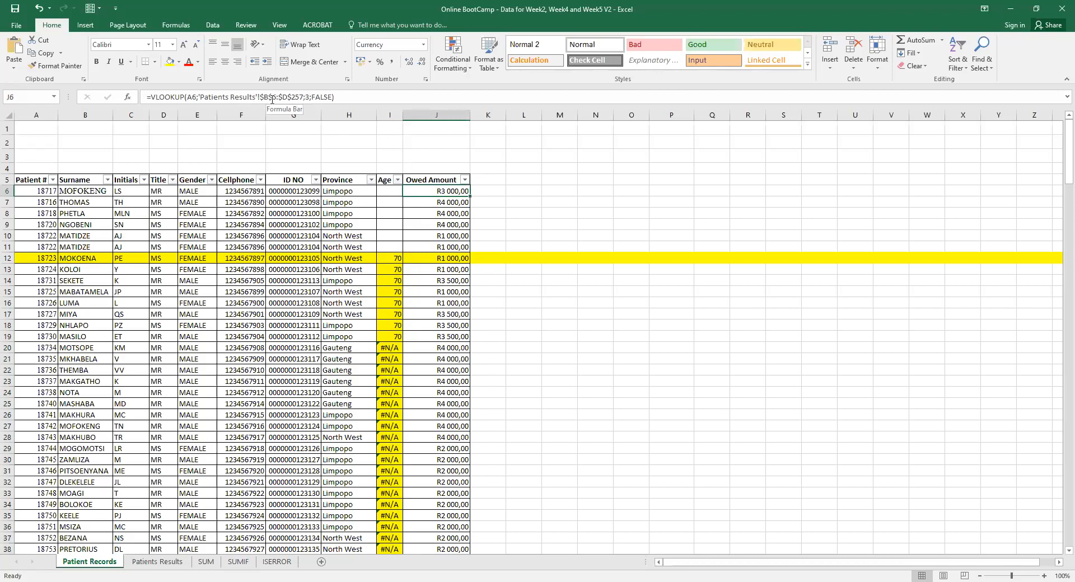
left_click(443, 305)
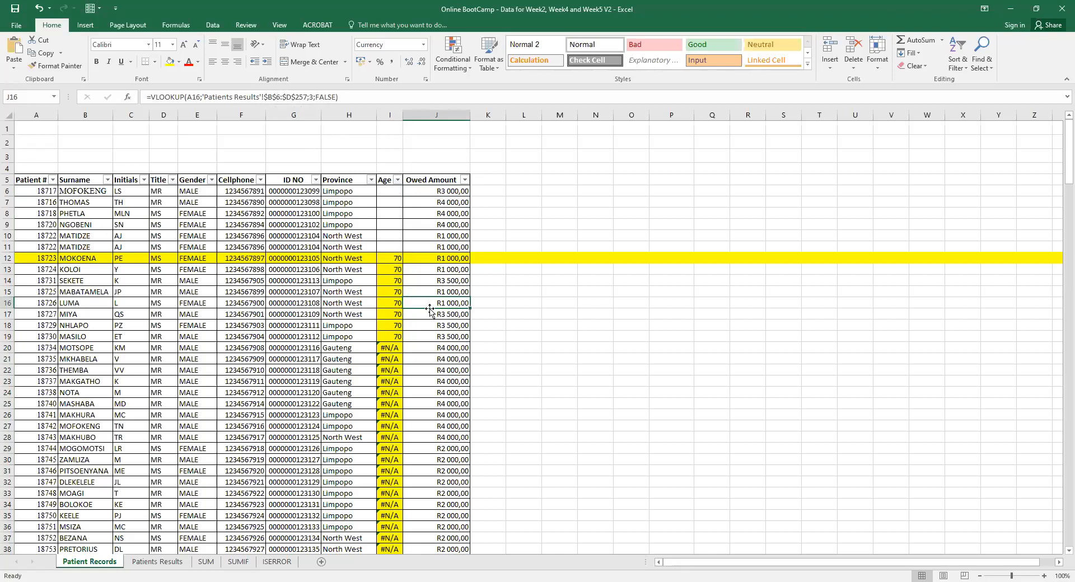
left_click(44, 326)
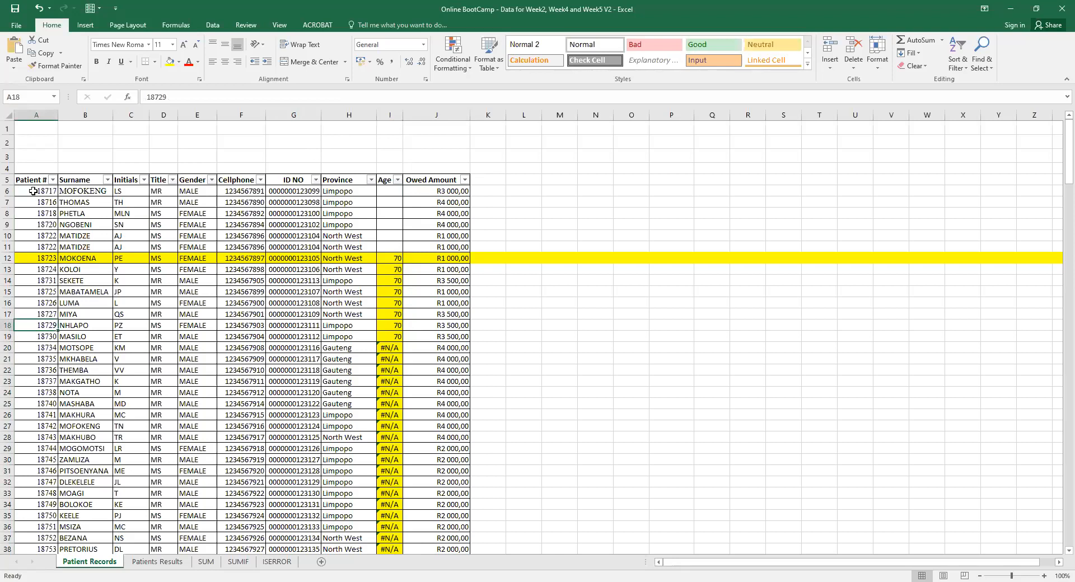
Inspect the copied Age formulas in I12, I13, I14, I16 and I20 to see the range shift.
left_click(167, 566)
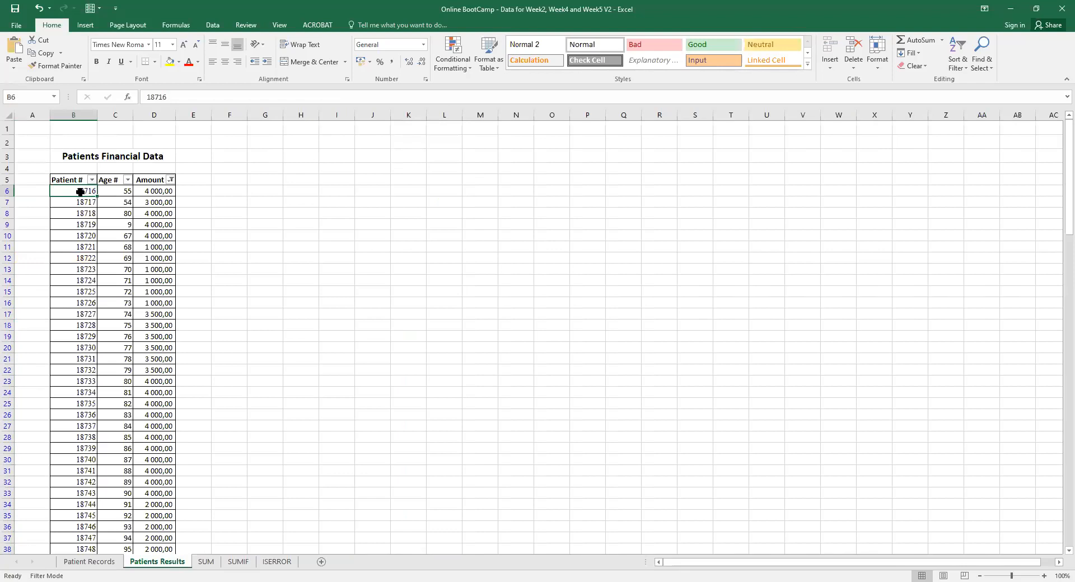
left_click(92, 562)
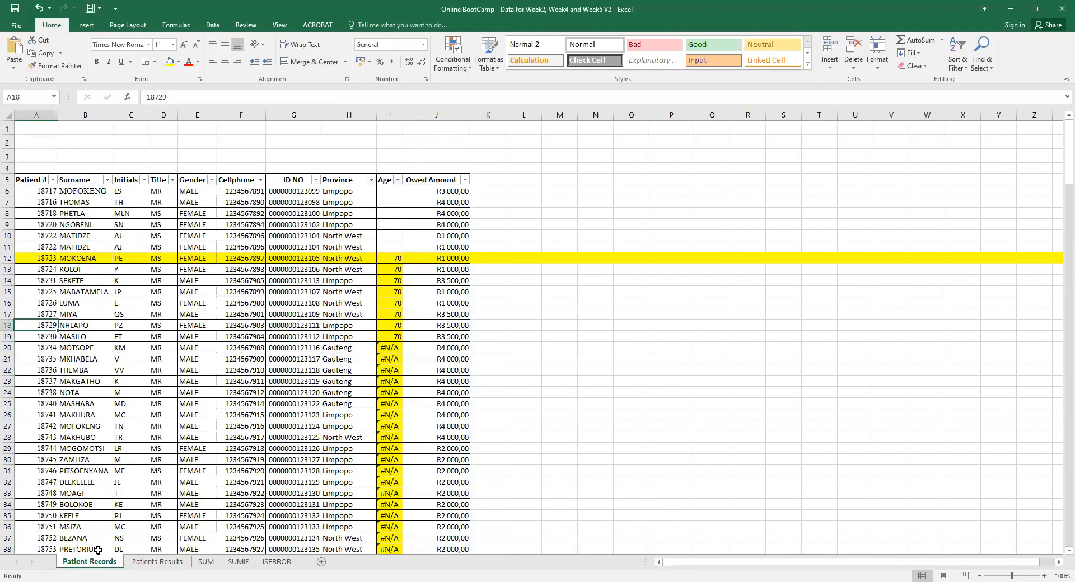
left_click(395, 257)
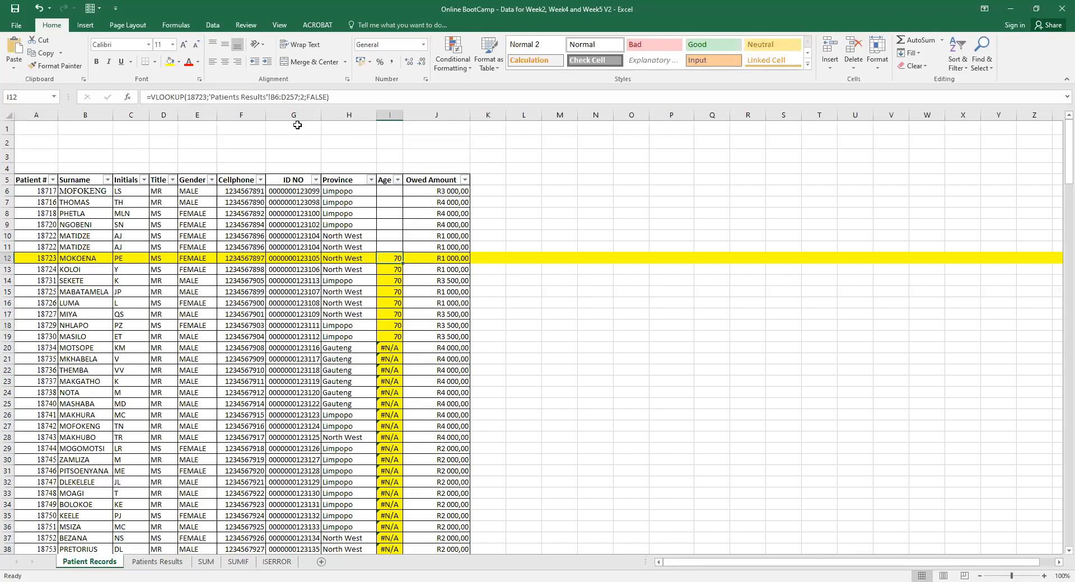
left_click(390, 269)
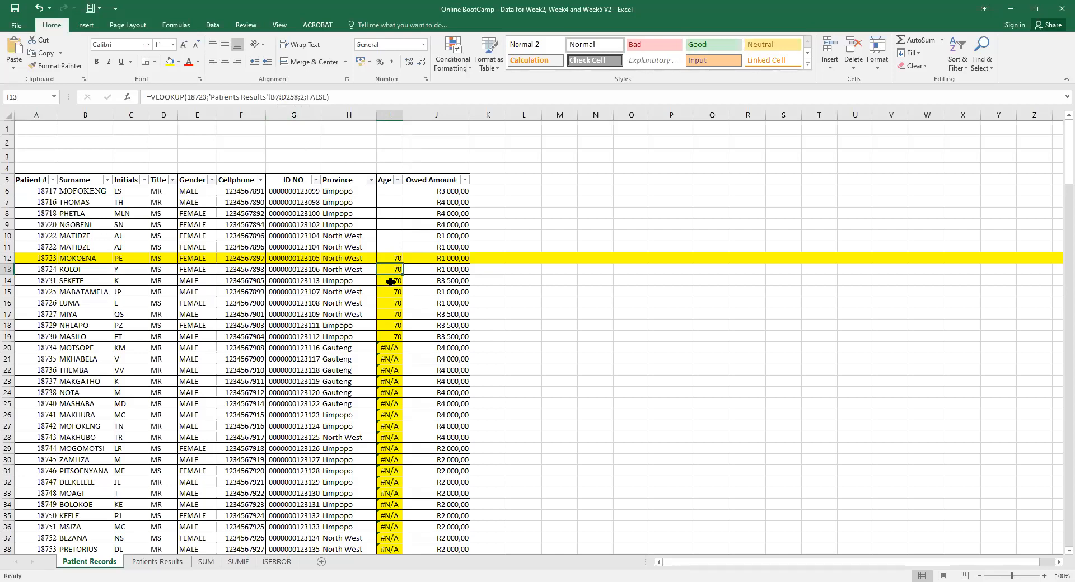
left_click(391, 282)
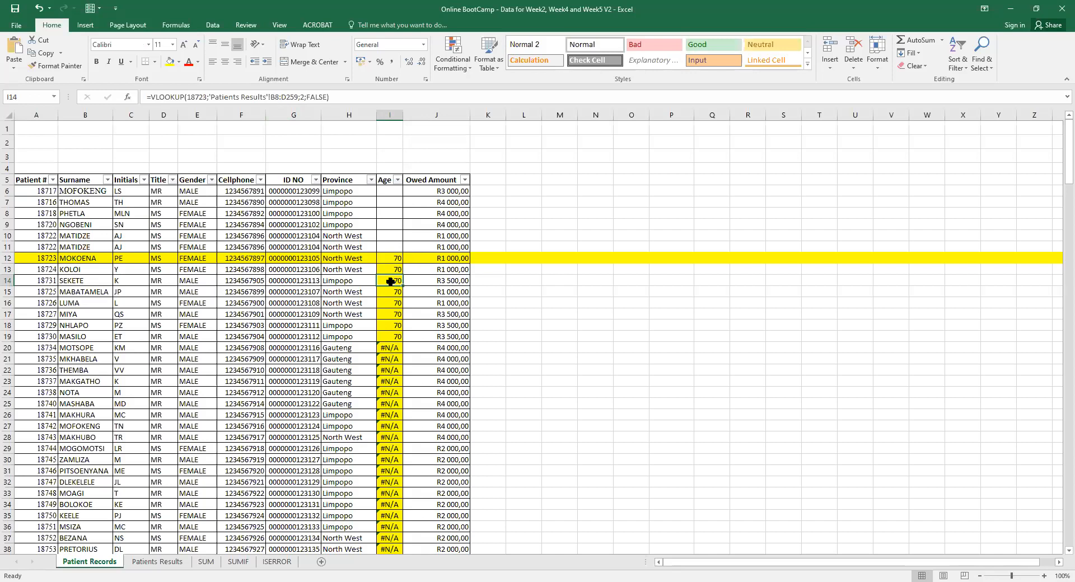
left_click(390, 300)
left_click(389, 348)
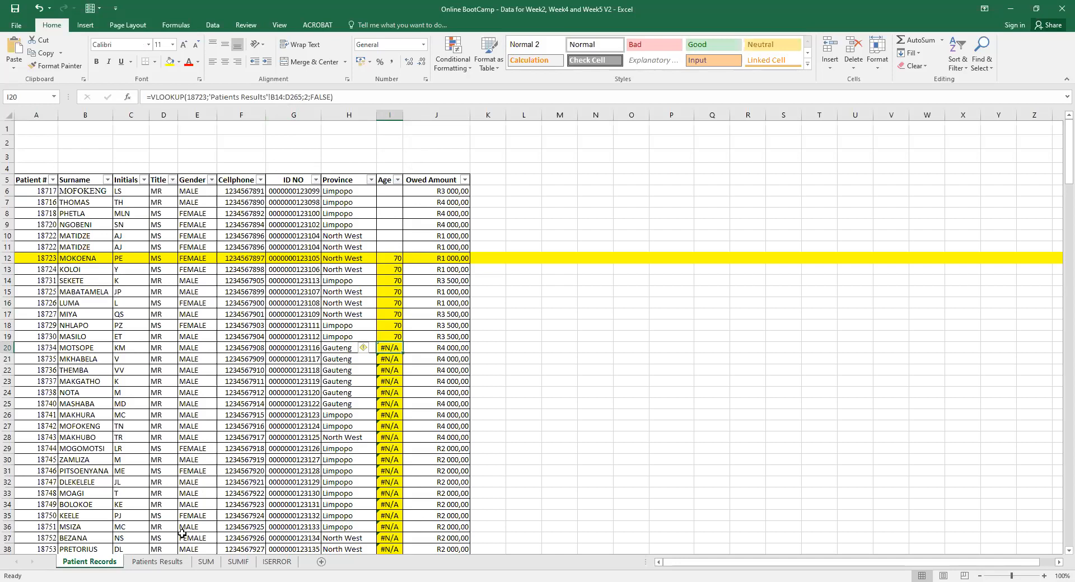
left_click(157, 562)
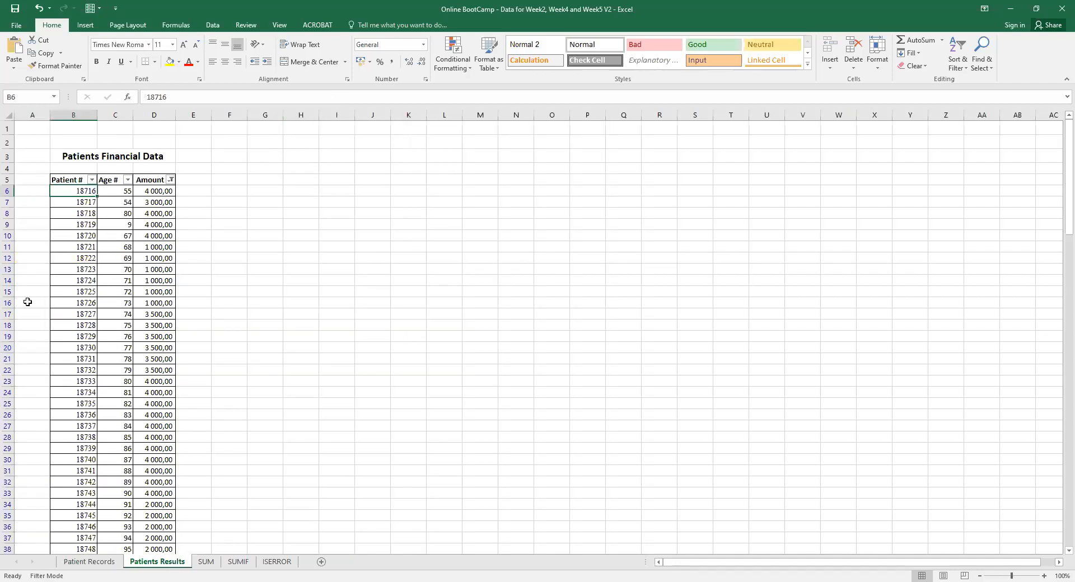
left_click(7, 280)
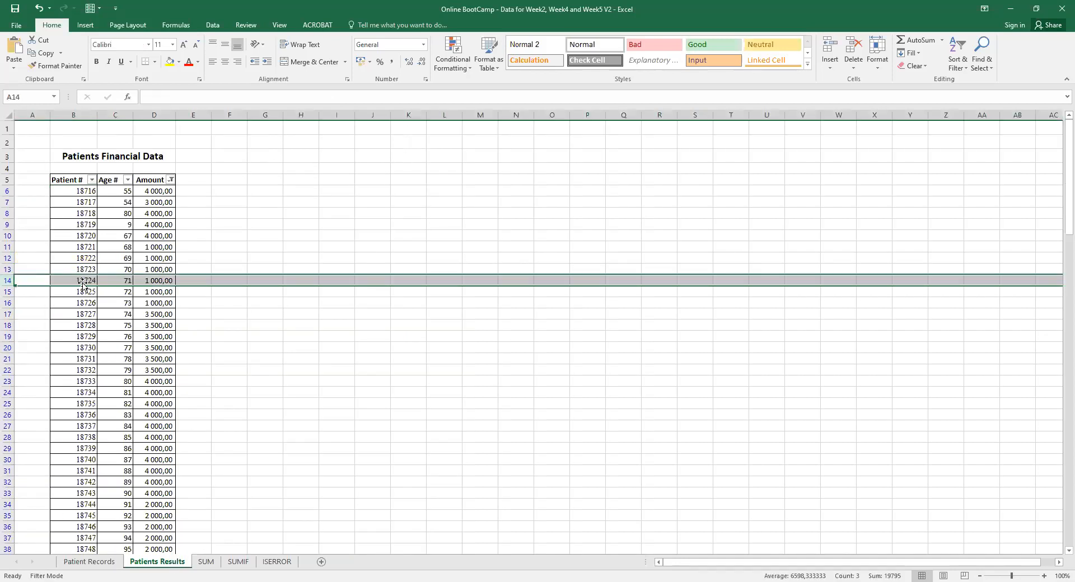
left_click(83, 280)
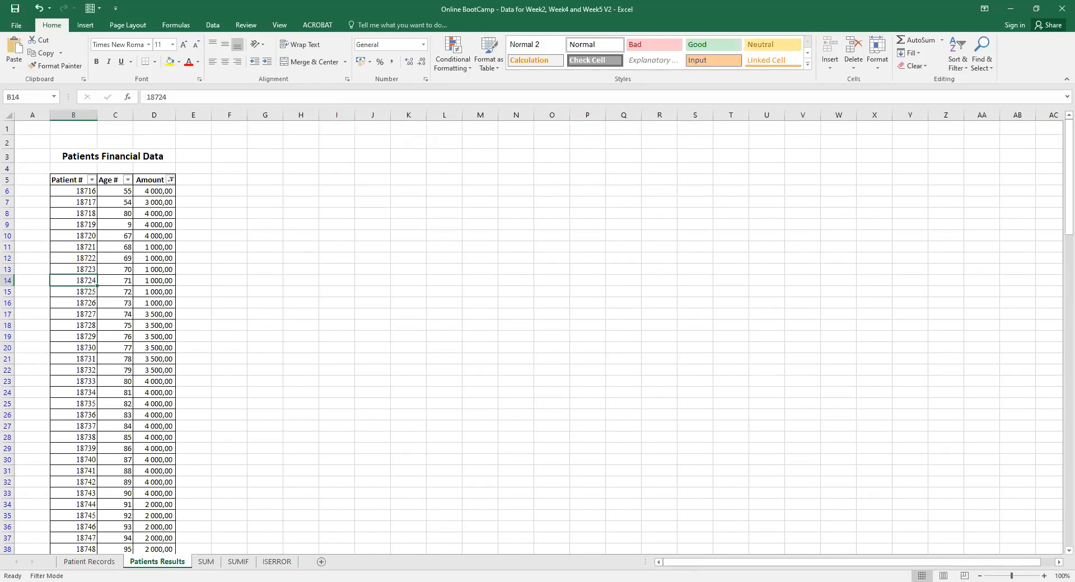
left_click(88, 562)
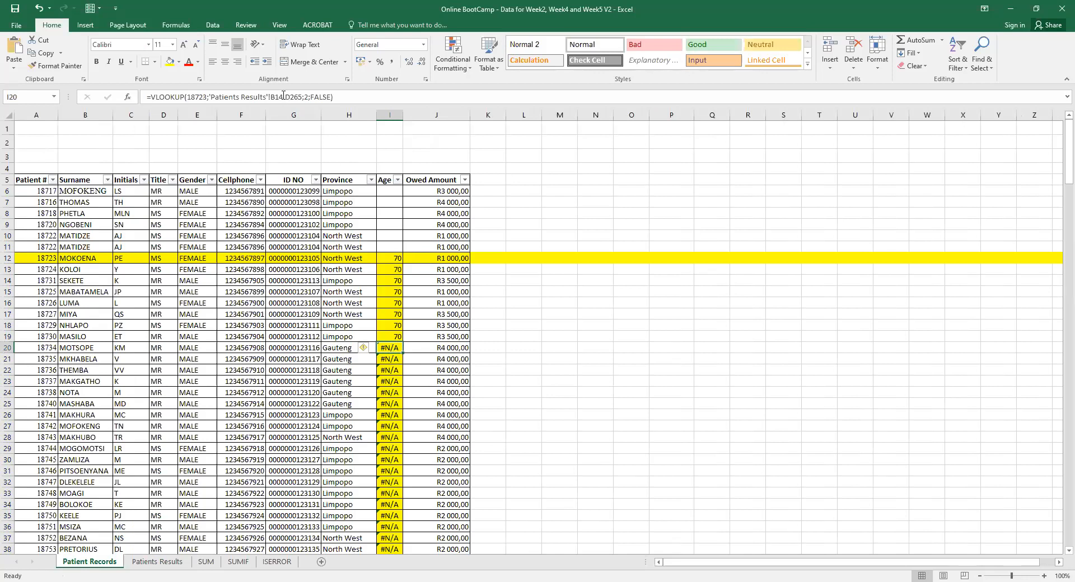
left_click(138, 562)
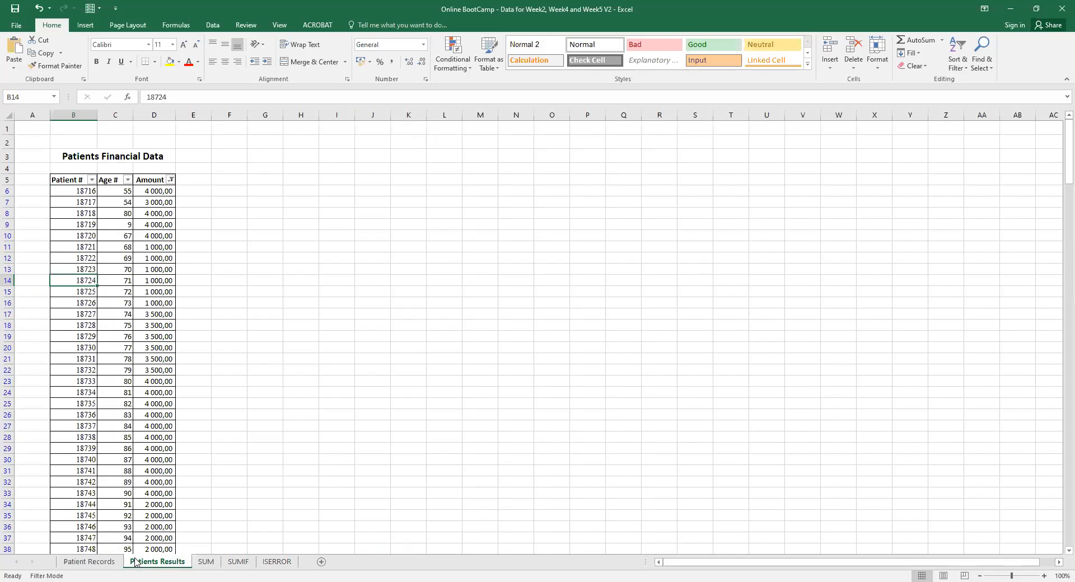
left_click(84, 415)
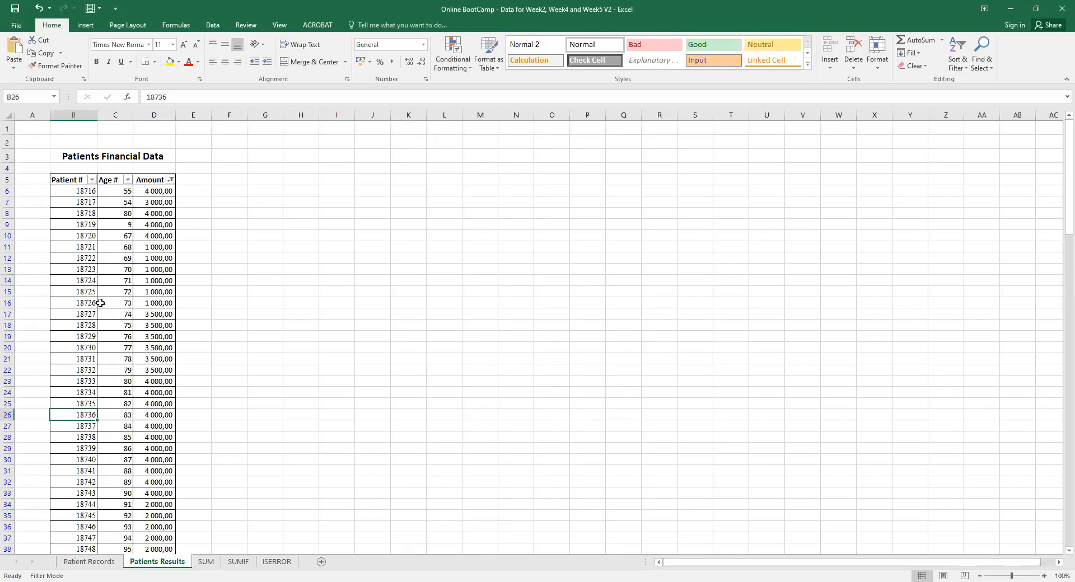
left_click(87, 191)
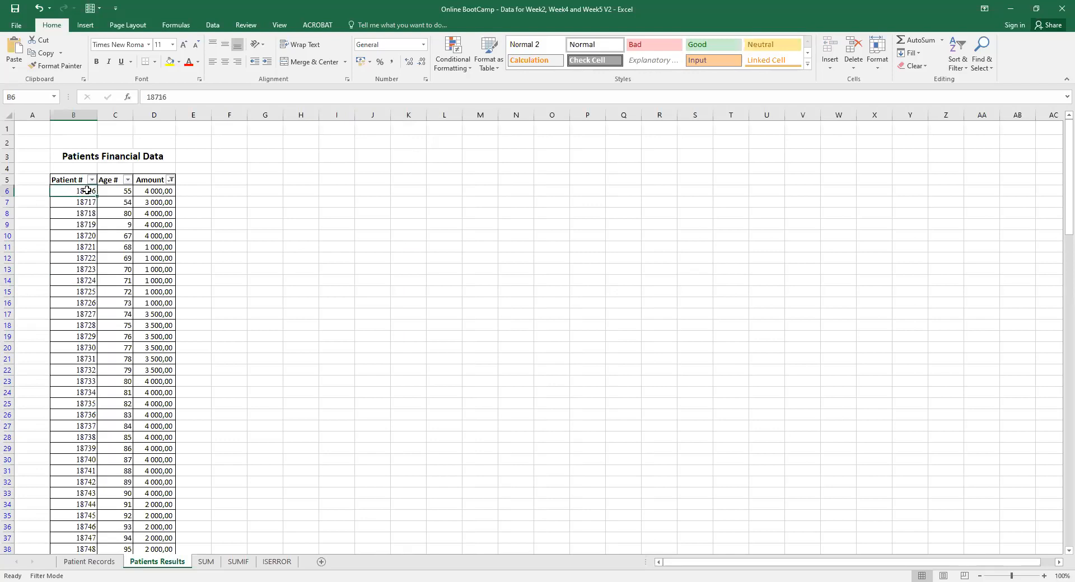
left_click(90, 562)
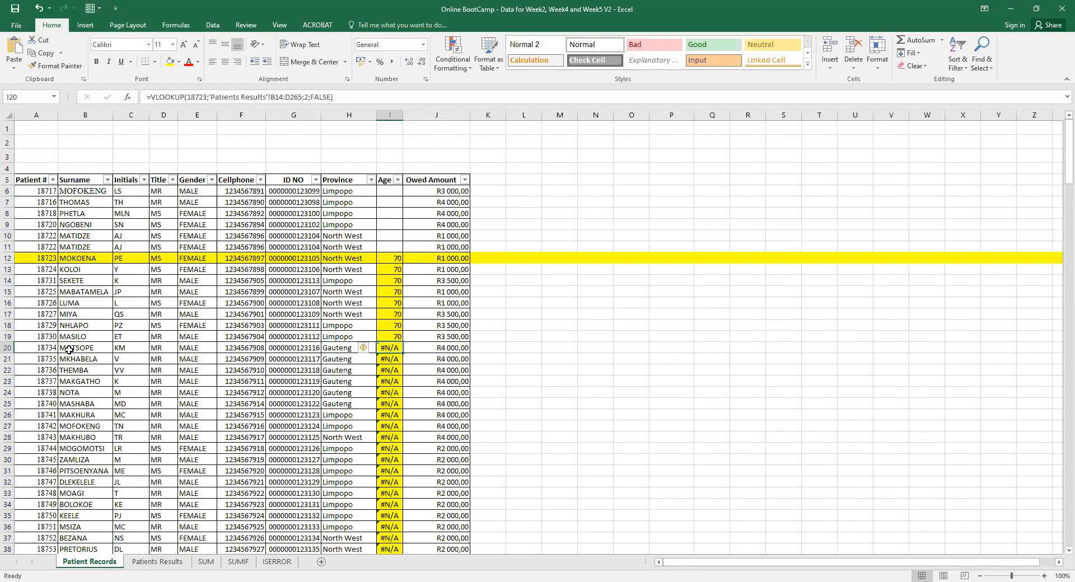
left_click(51, 271)
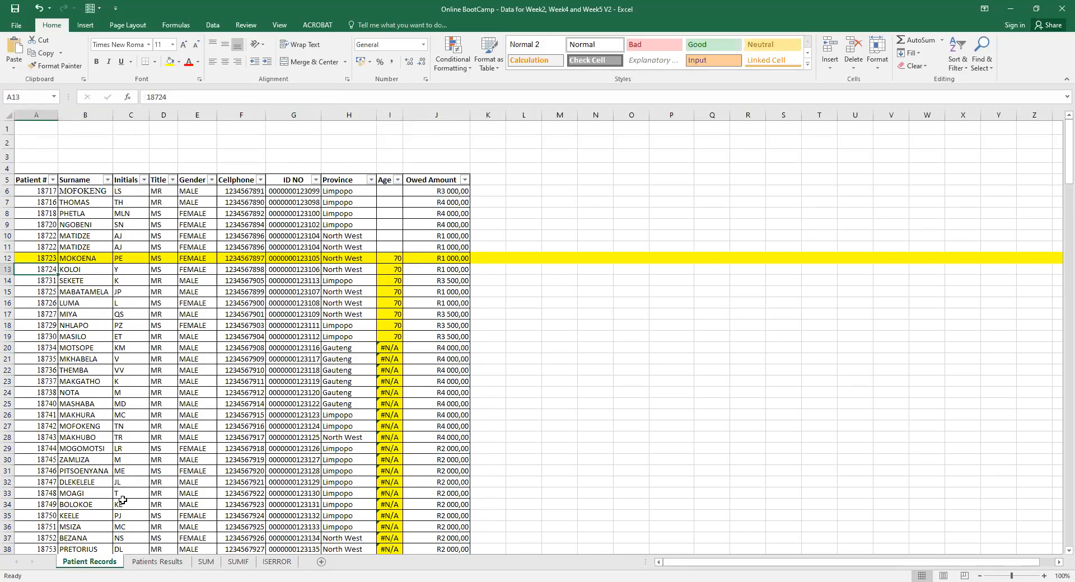
Locate patient 18723 and the first number 18716 in the Patients Results table.
left_click(154, 562)
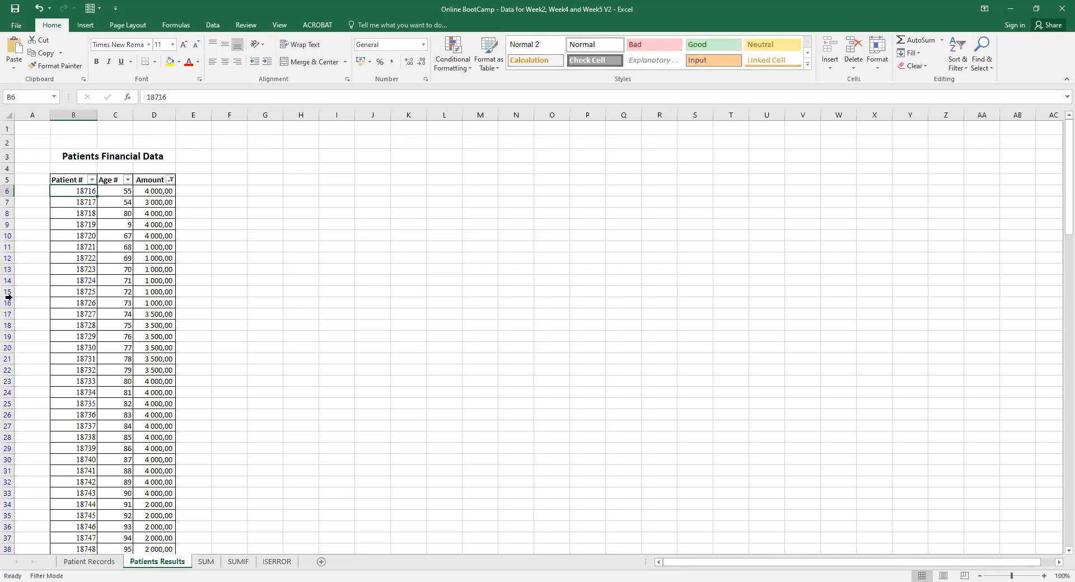
left_click(78, 267)
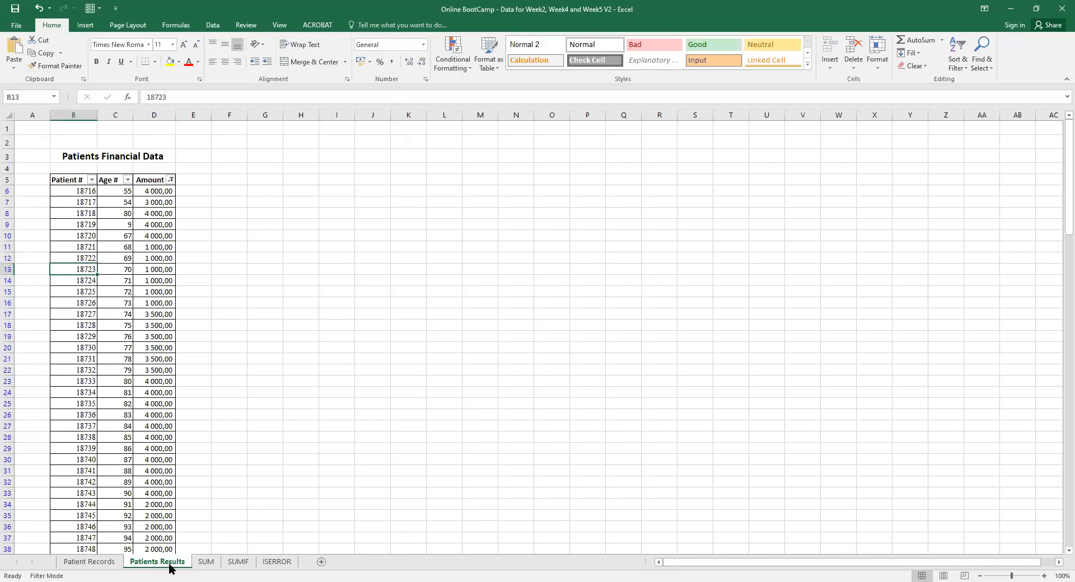
left_click(79, 562)
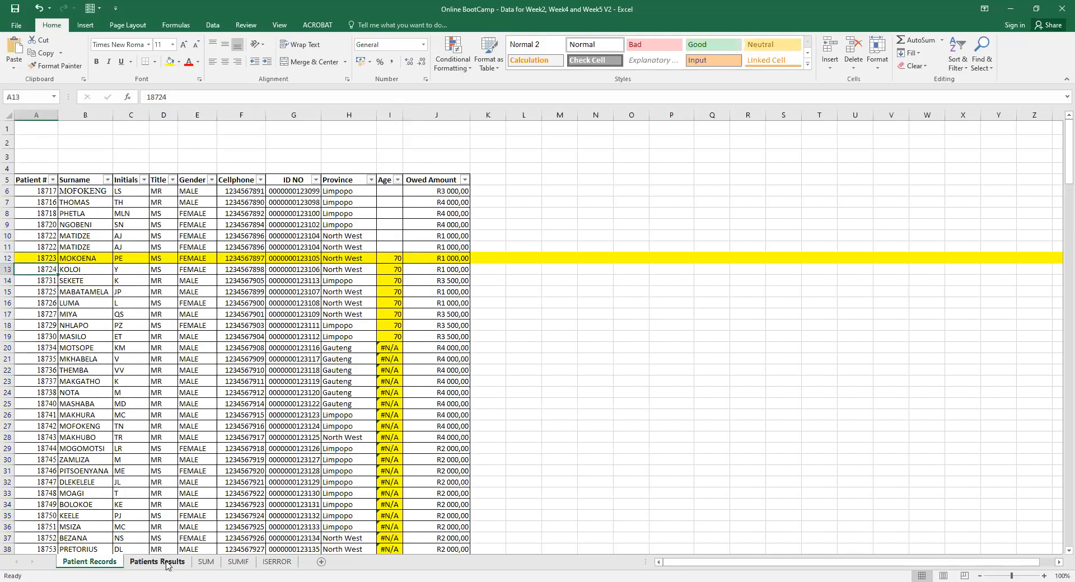
left_click(163, 563)
left_click(85, 190)
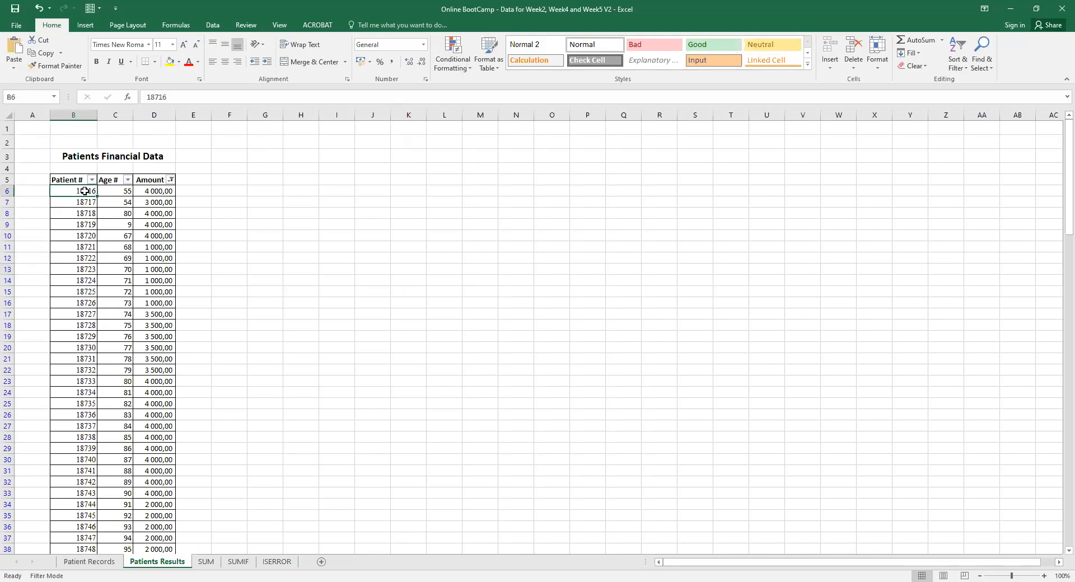
left_click(110, 563)
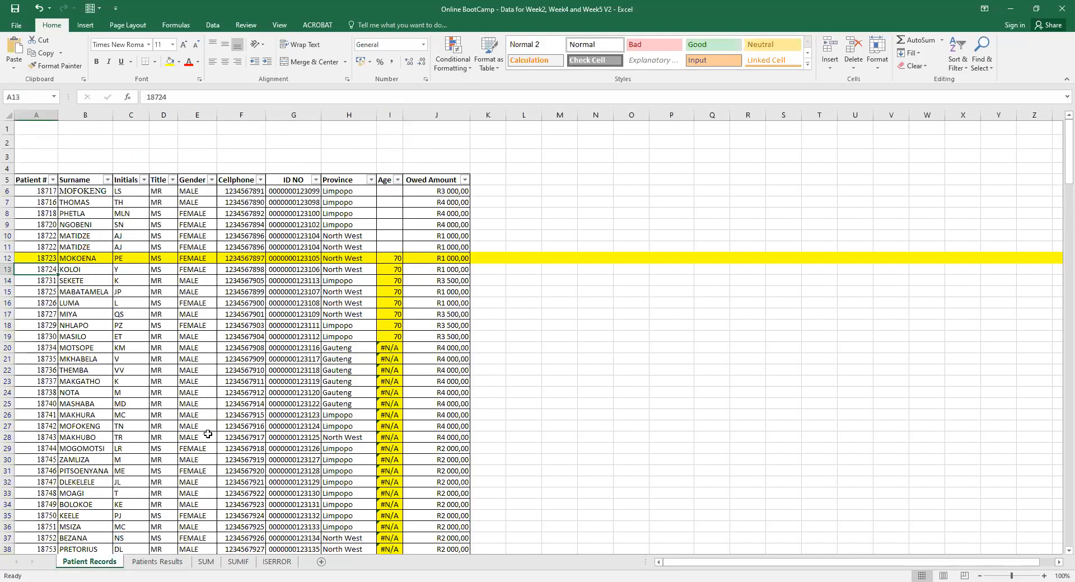
Check patient 18734 against the #N/A formula in I20, then return to I12.
left_click(389, 349)
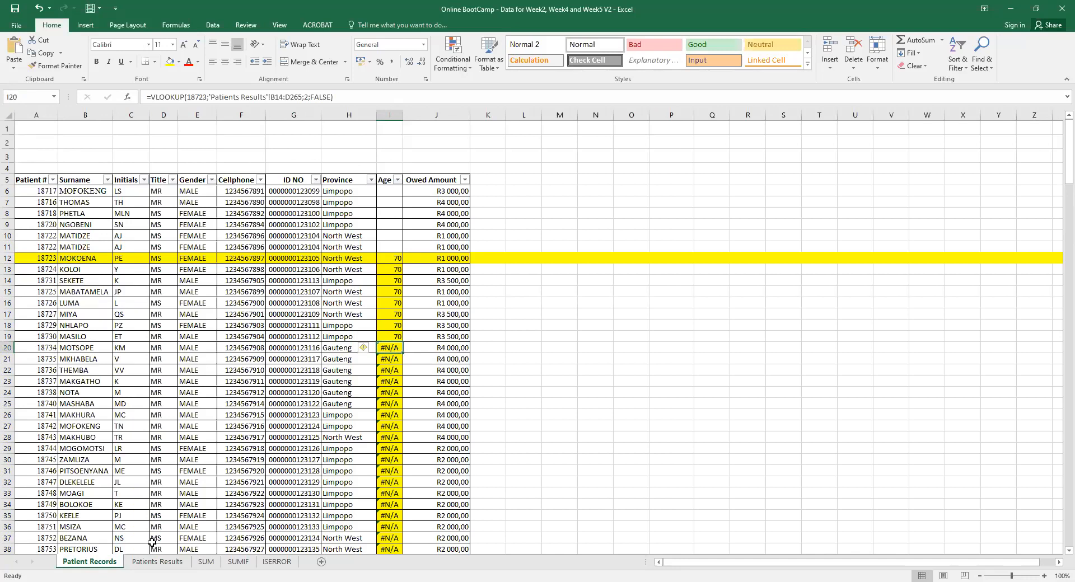
left_click(157, 562)
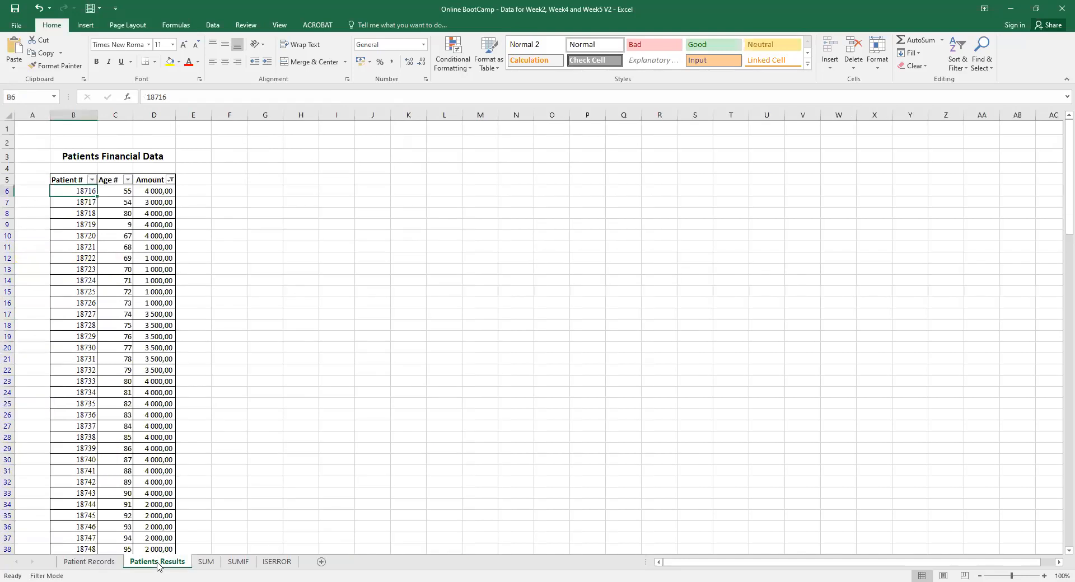
left_click(90, 393)
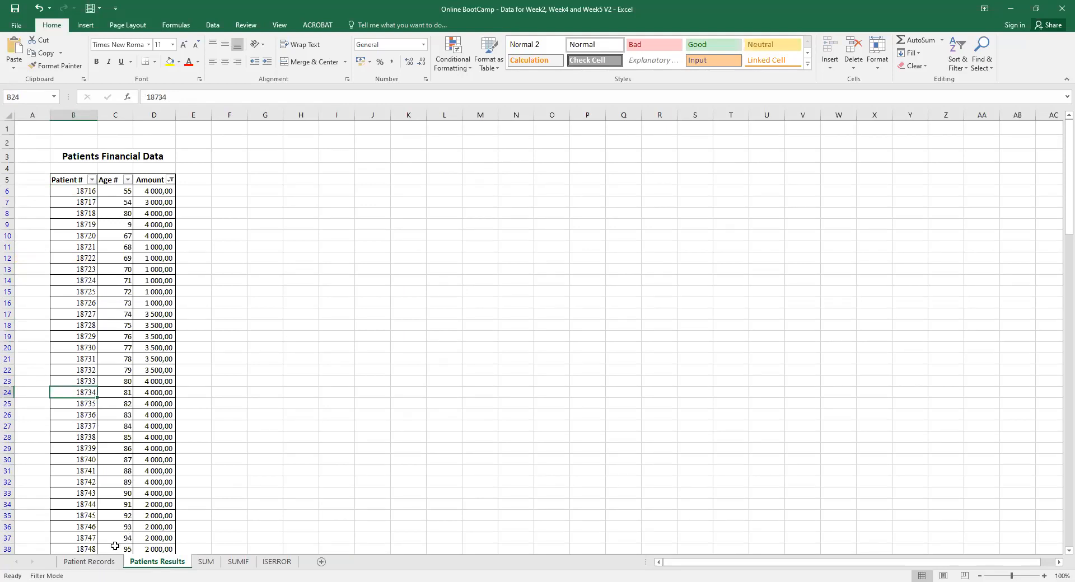
left_click(105, 563)
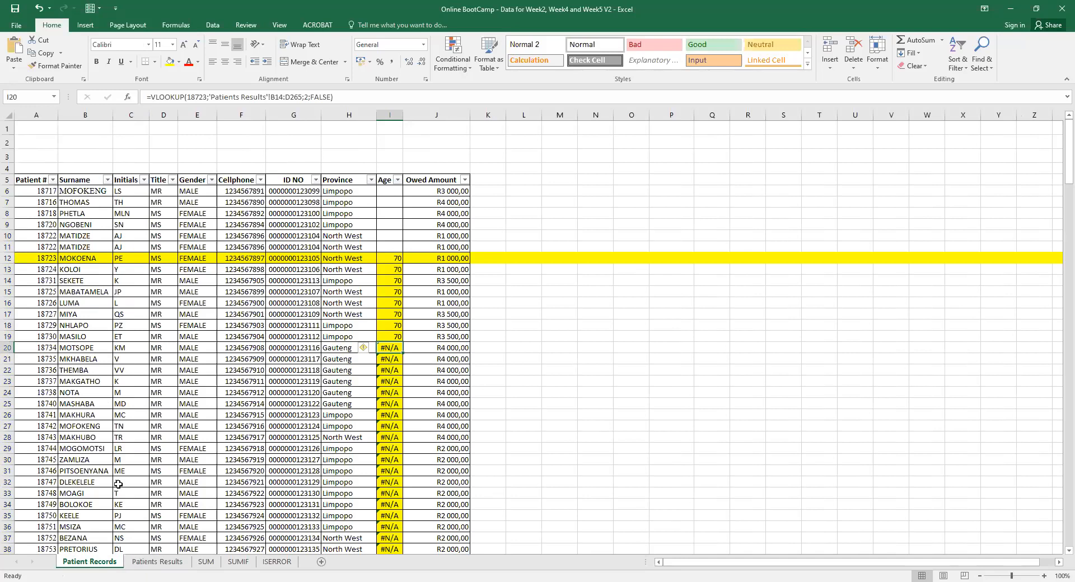
left_click(50, 348)
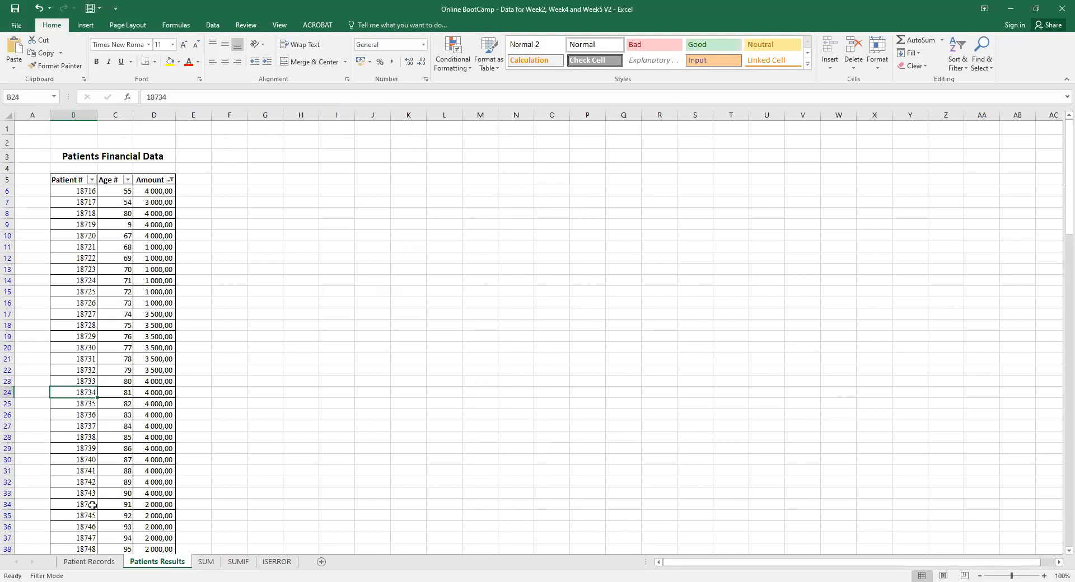
left_click(90, 561)
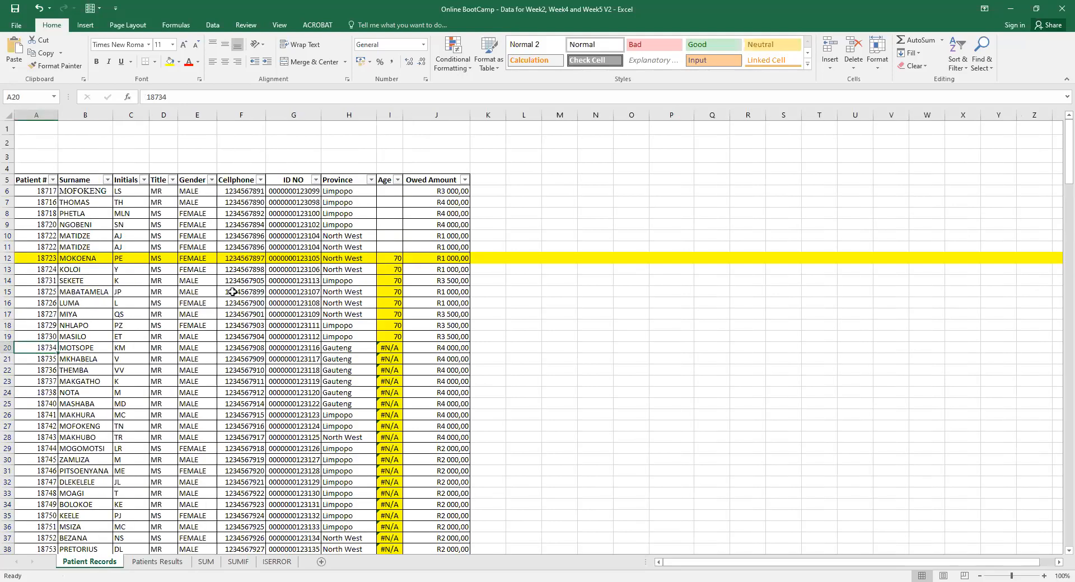
left_click(395, 348)
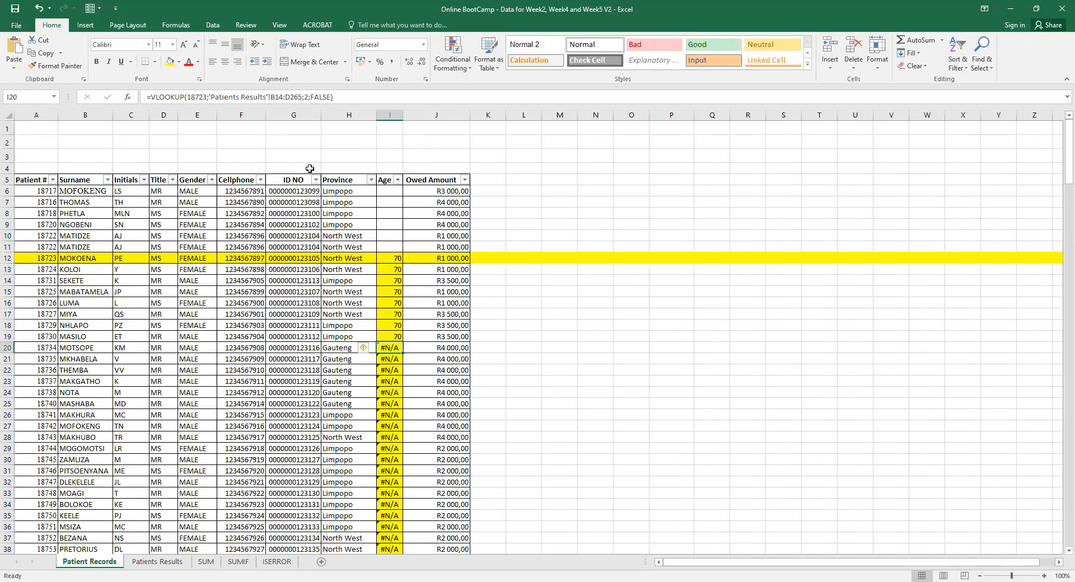
left_click(387, 259)
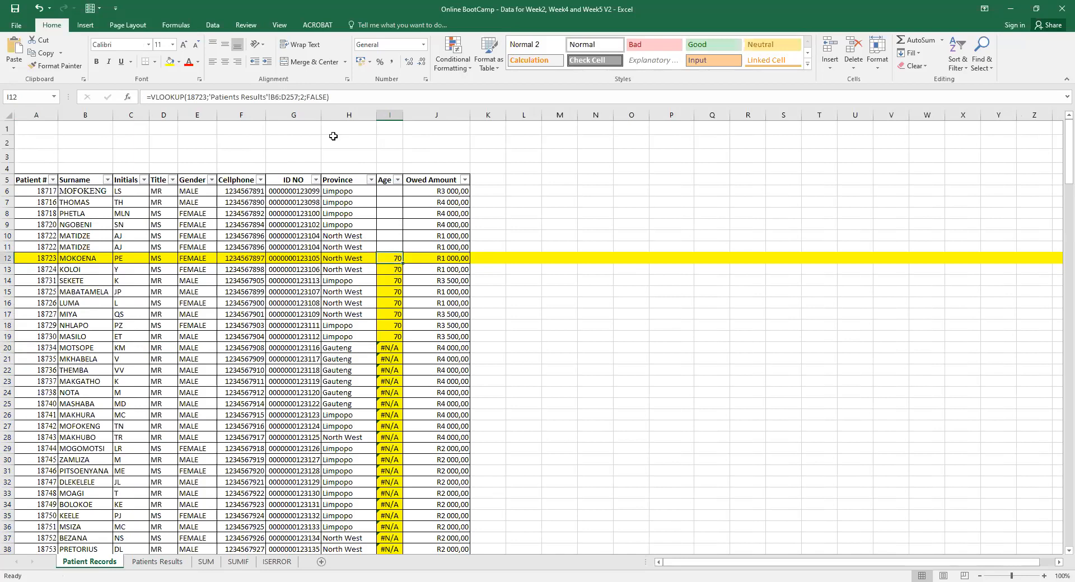
Make I12's lookup range absolute as 'Patients Results'!$B$6:$D$257.
left_click(274, 96)
type("$")
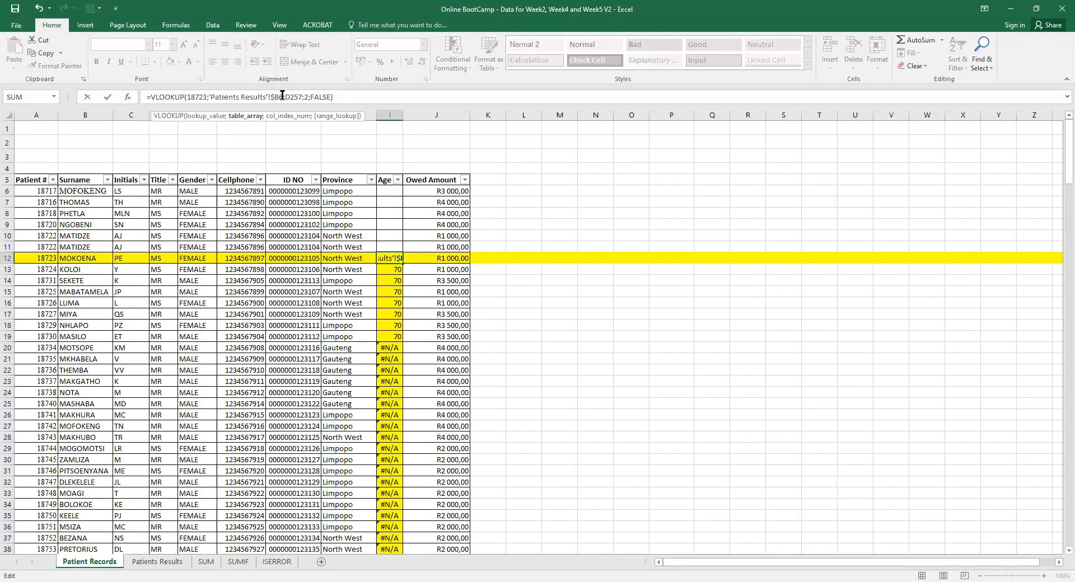
left_click(281, 97)
type("$")
left_click(290, 97)
type("$D$")
left_click(298, 96)
type("$D$")
key("Return")
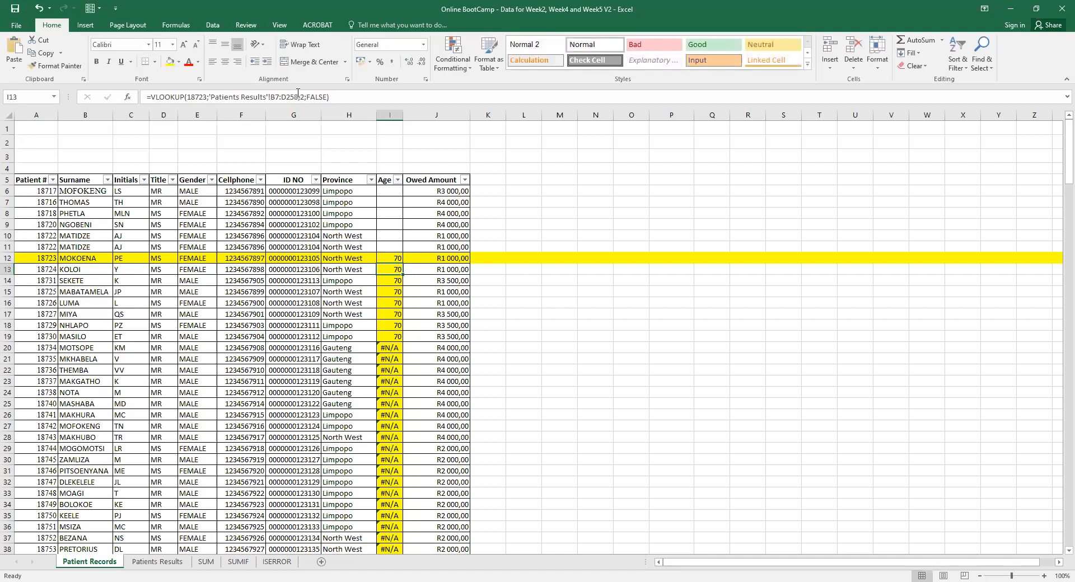
Fill the corrected formula down column I, undoing an attempted fill up into rows 6–11.
left_click(396, 259)
double_click(404, 264)
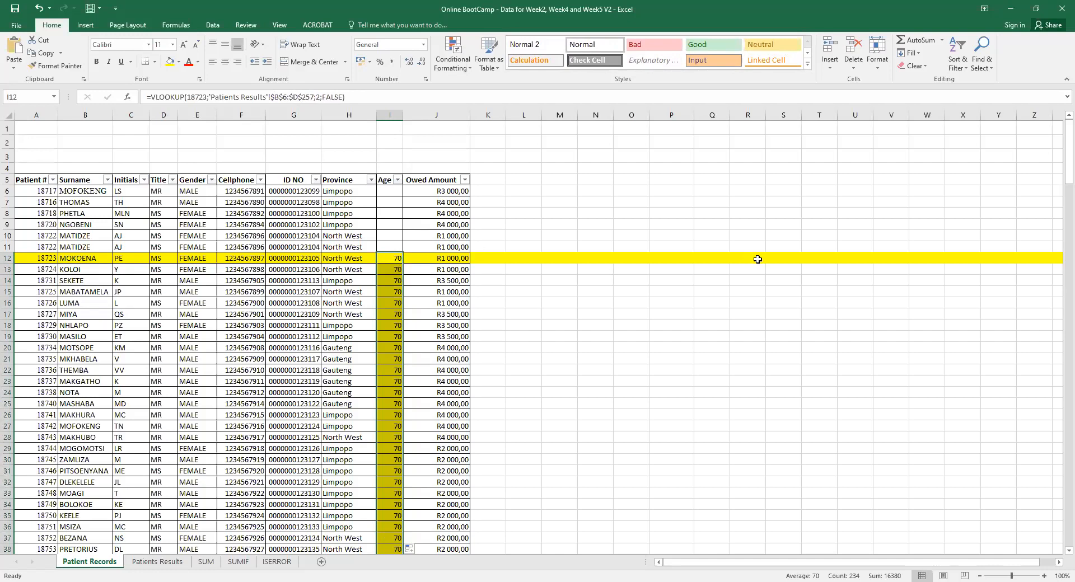
mouse_move(1057, 154)
left_mouse_down()
mouse_move(1057, 322)
mouse_move(1061, 140)
left_mouse_up()
left_click(386, 259)
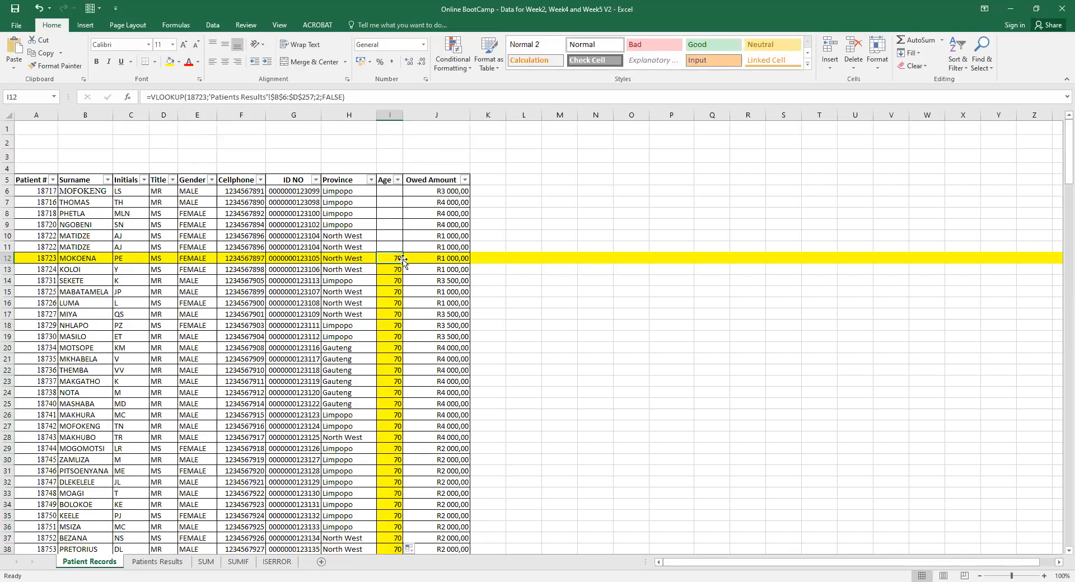
left_click_drag(402, 263, 403, 190)
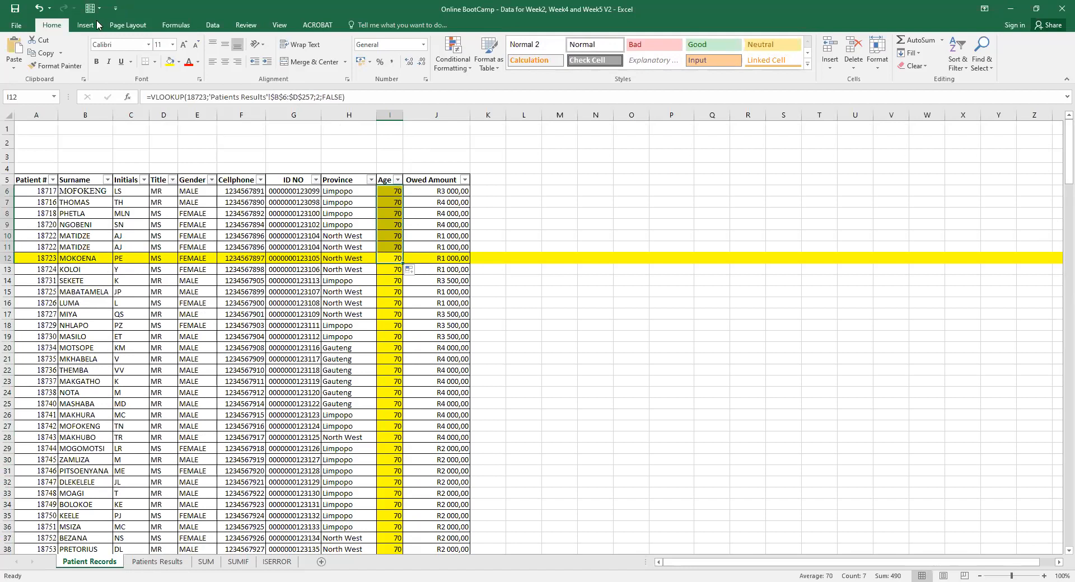
left_click(39, 8)
left_click(399, 269)
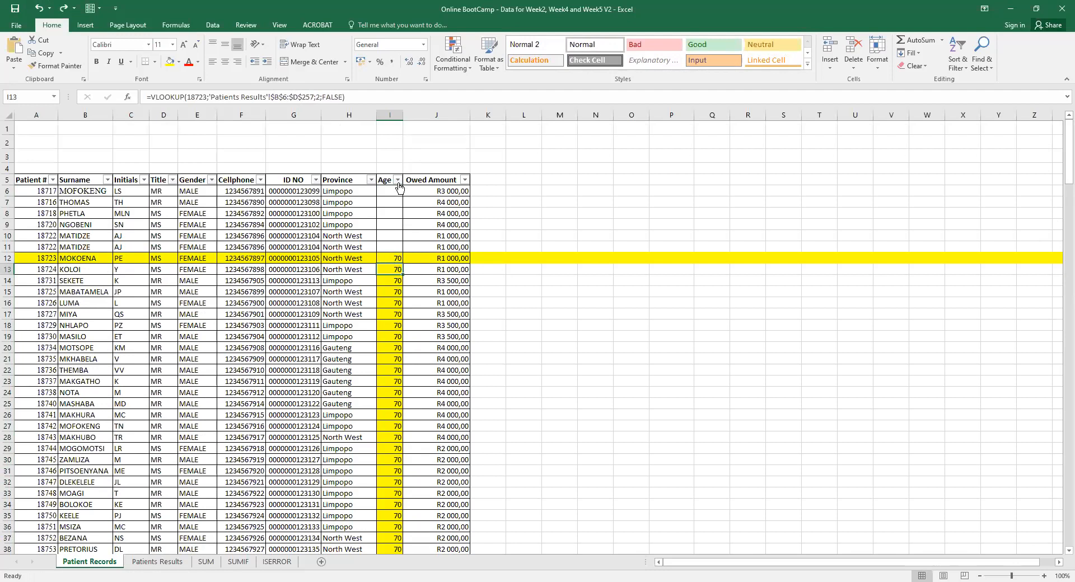
Replace the hardcoded 18723 in I12's lookup with a reference to A12.
left_click(393, 257)
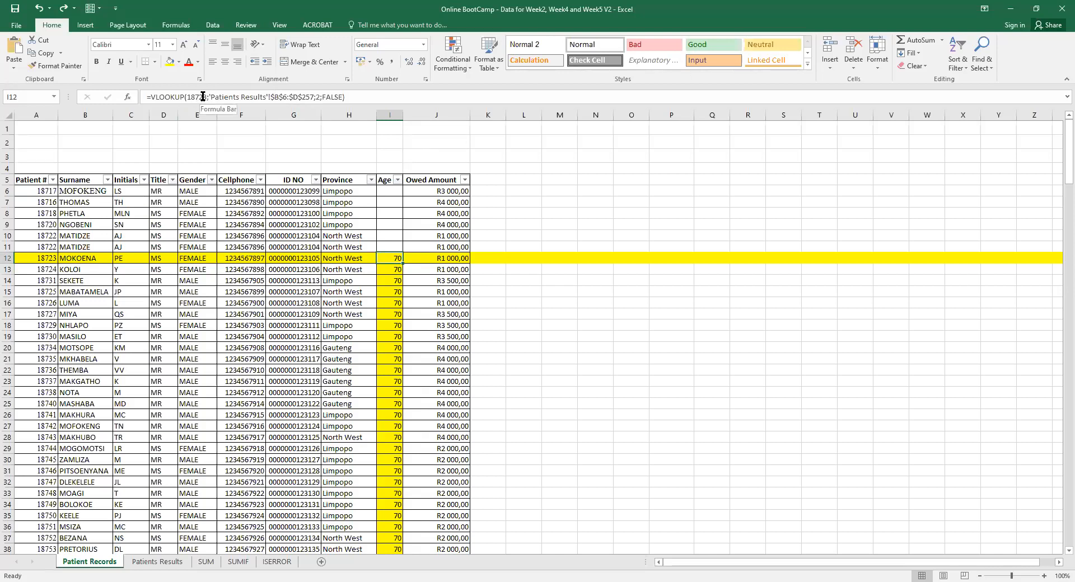
left_click_drag(205, 97, 189, 94)
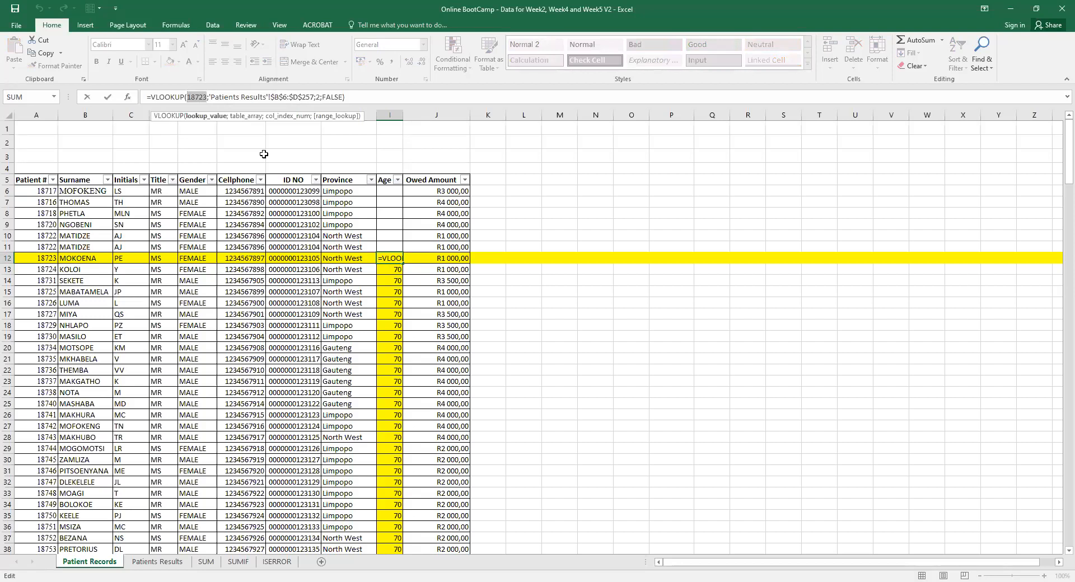
left_click(207, 97)
double_click(197, 97)
key("BackSpace")
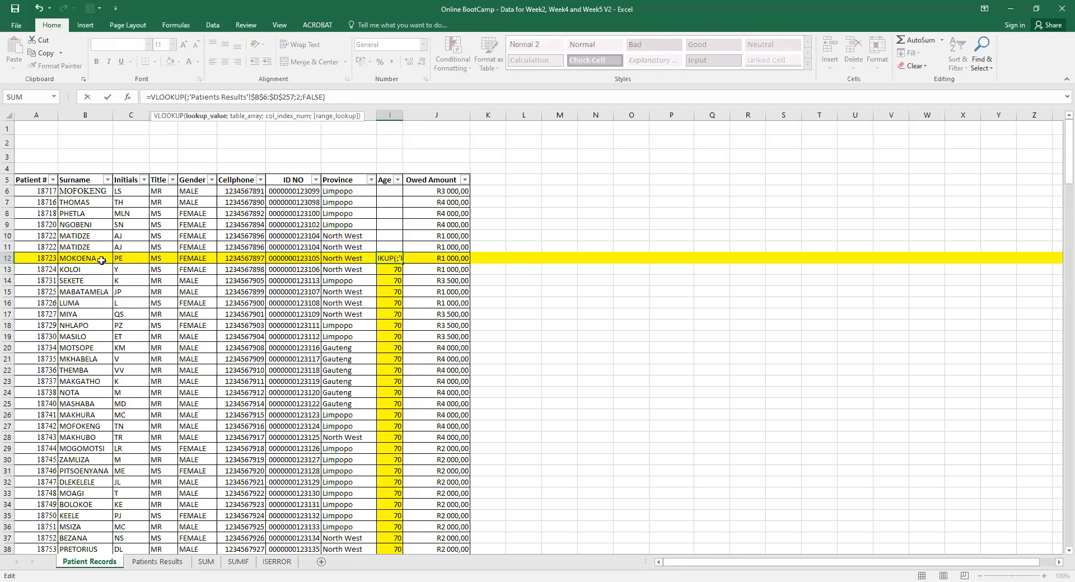
left_click(44, 258)
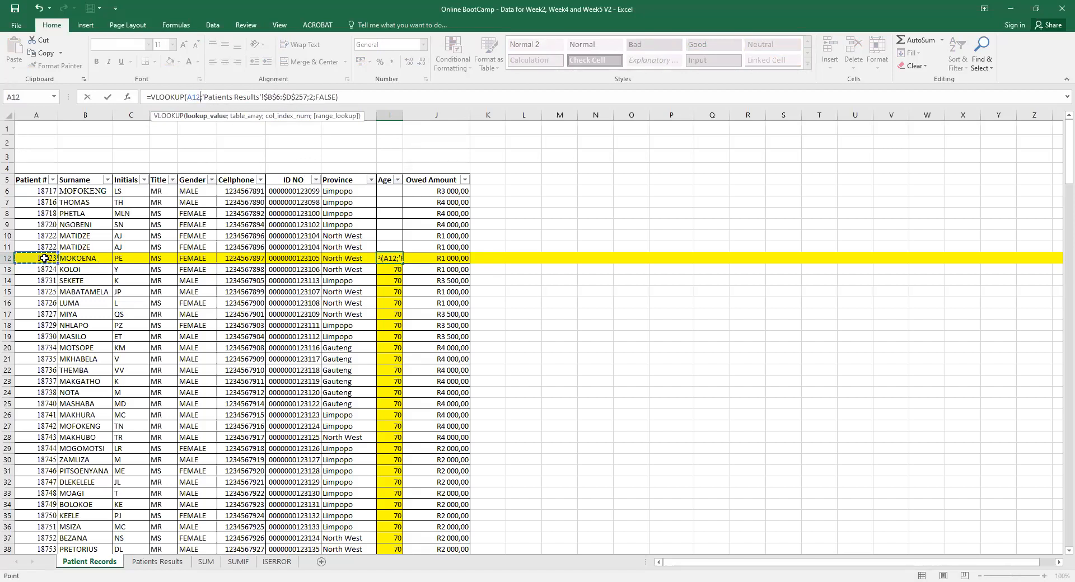
key("Return")
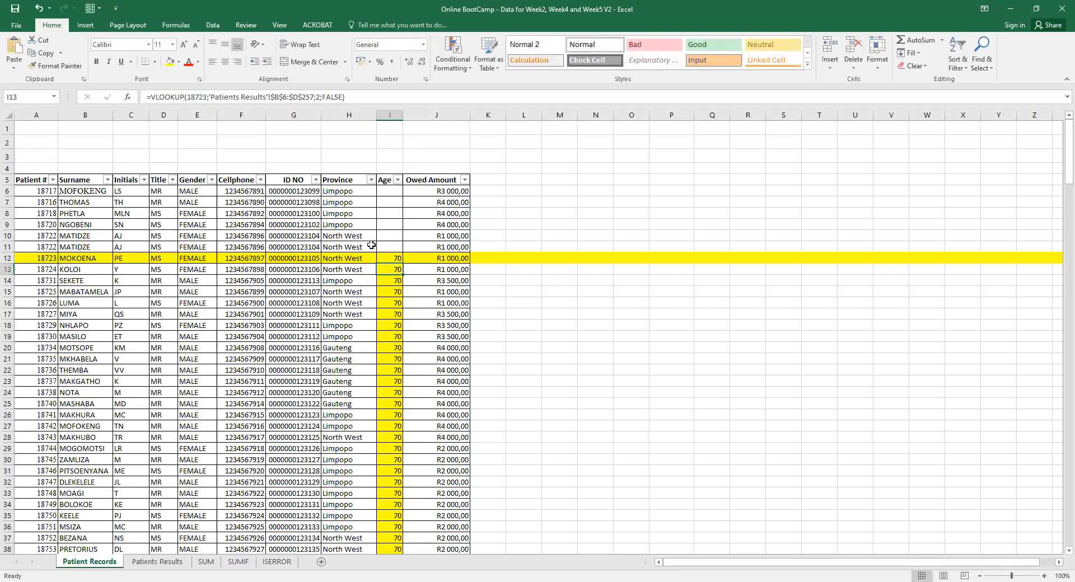
Fill the updated Age formula down column I and check A13's patient number.
left_click(391, 258)
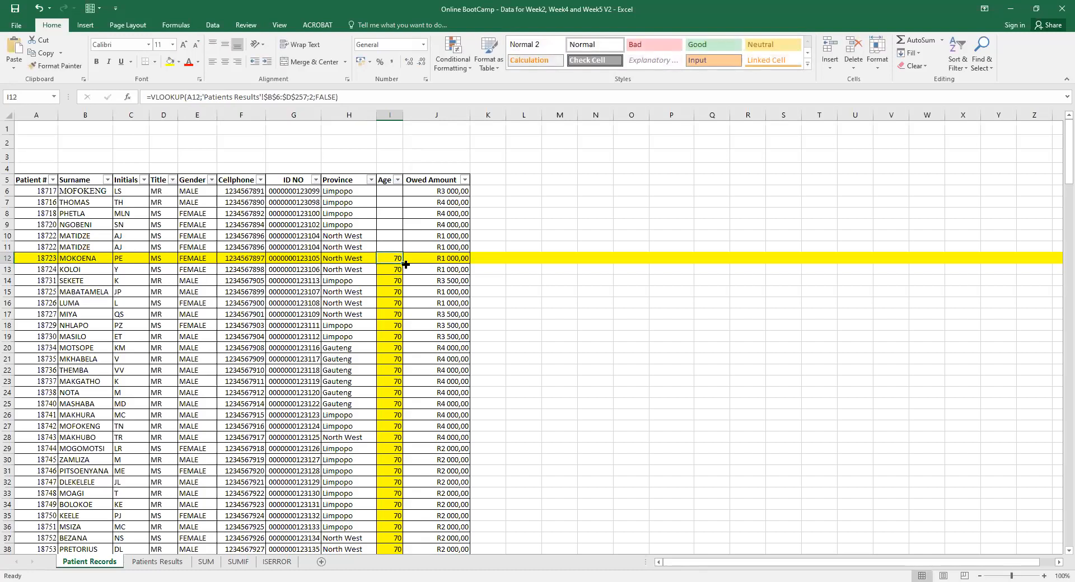
double_click(402, 263)
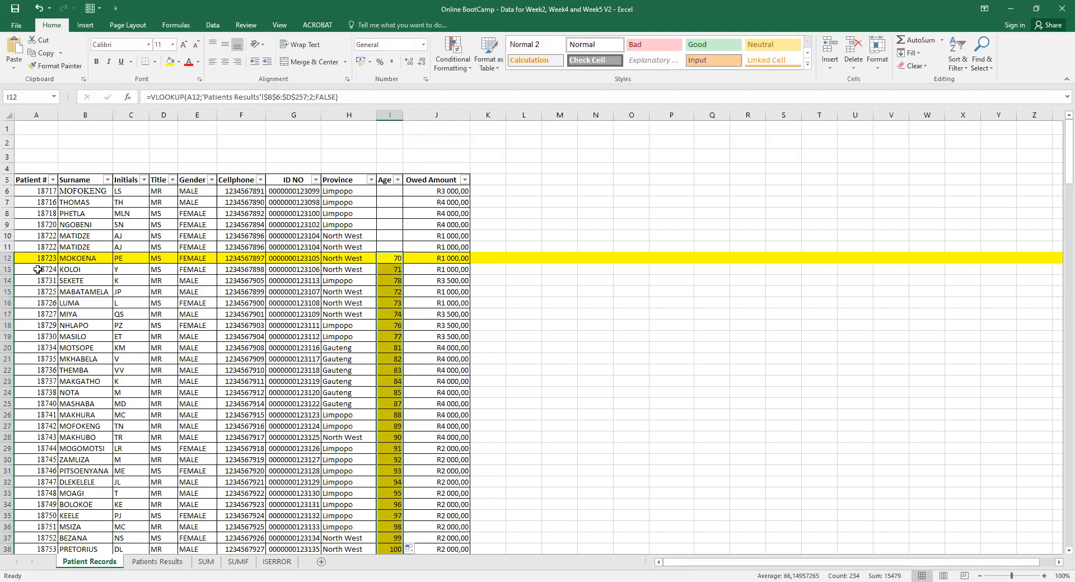
left_click(37, 269)
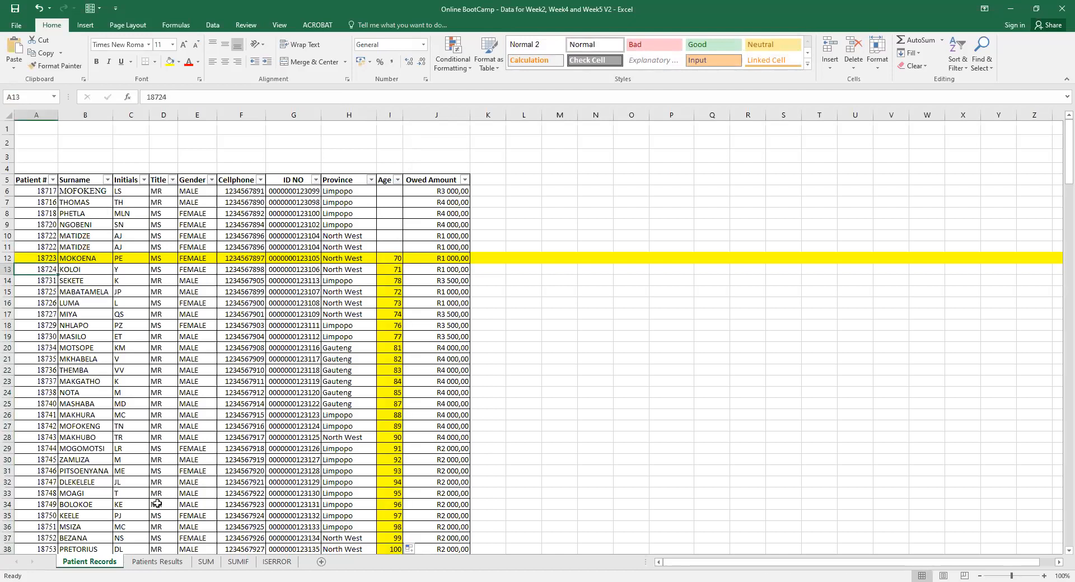
Copy the Age formula up from I12 into rows 6–11 and reconfirm I12.
left_click(398, 268)
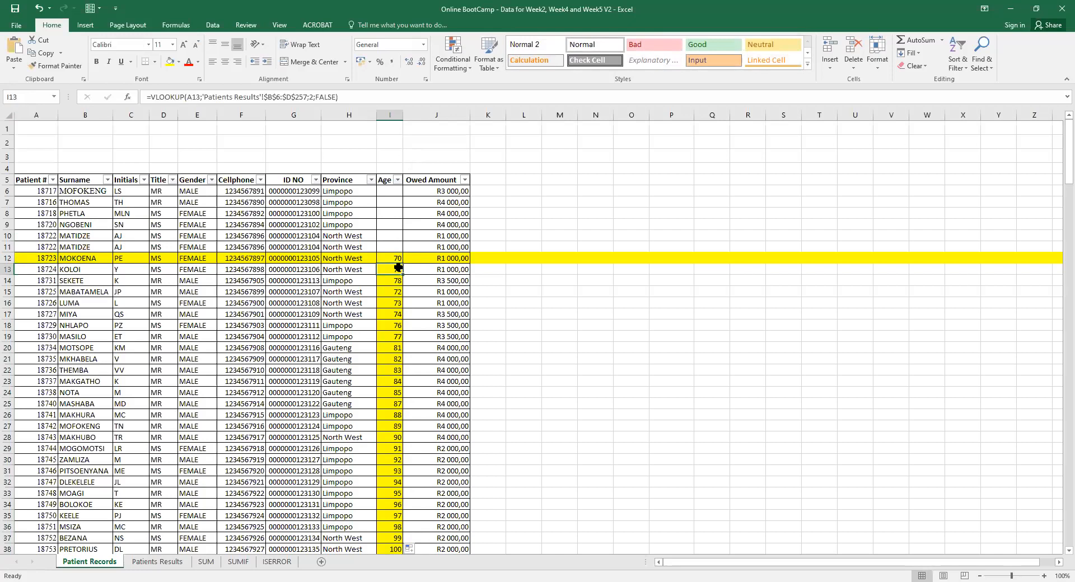
left_click(49, 323)
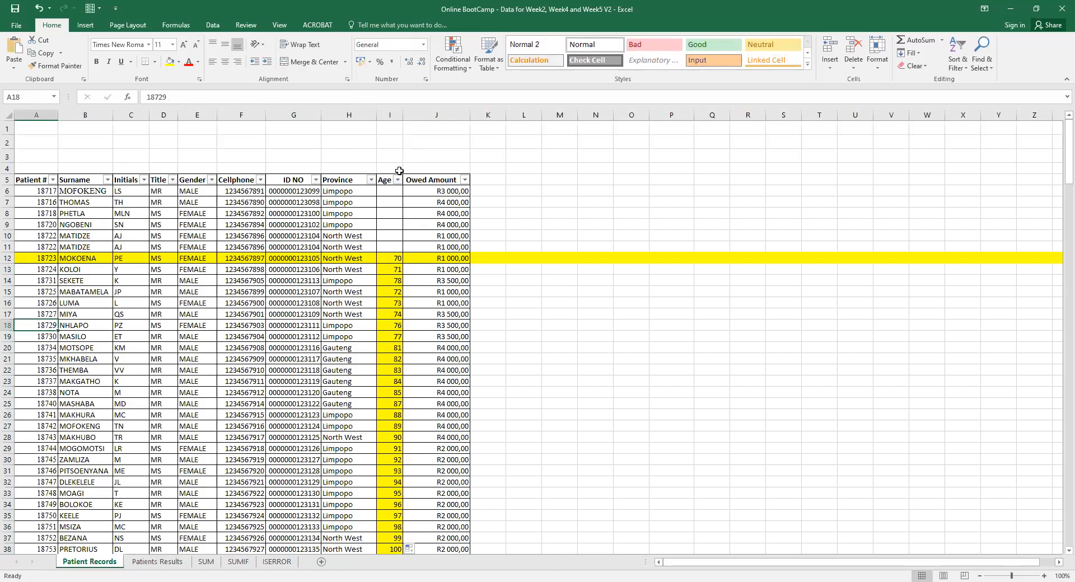
left_click(396, 259)
left_click_drag(402, 264, 402, 191)
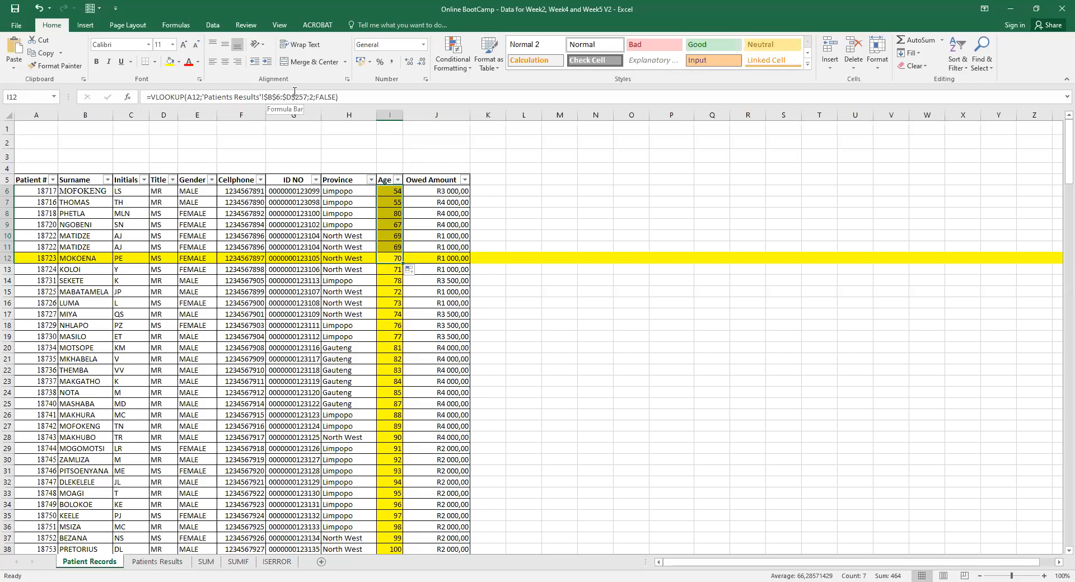
left_click(325, 97)
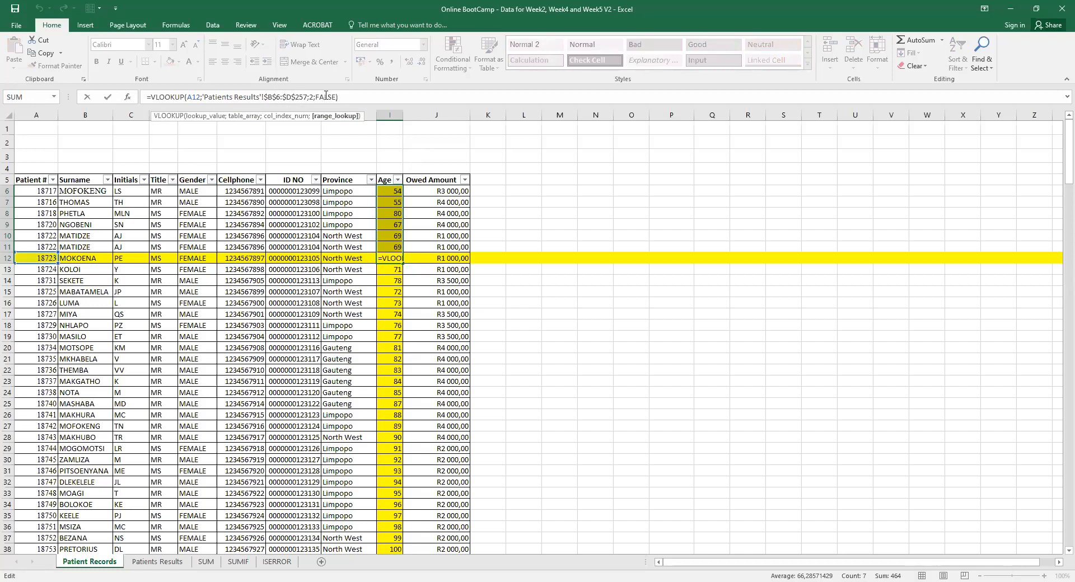
key("Return")
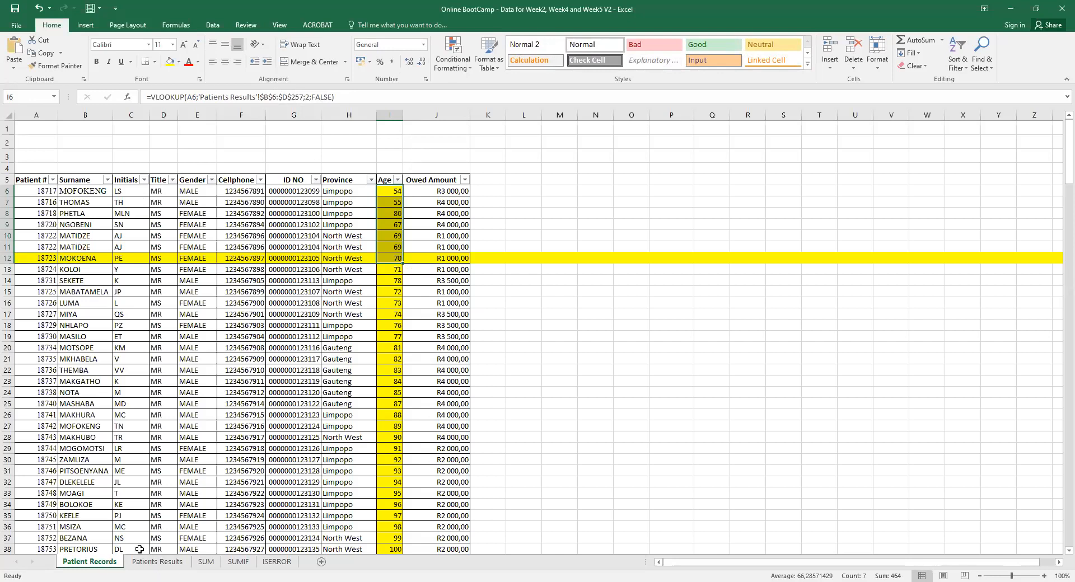
Glance at the Patients Results sheet, then begin a new formula with = in N6.
left_click(156, 563)
left_click(90, 562)
left_click(140, 562)
left_click(88, 563)
left_click(560, 189)
left_click(594, 188)
type("=")
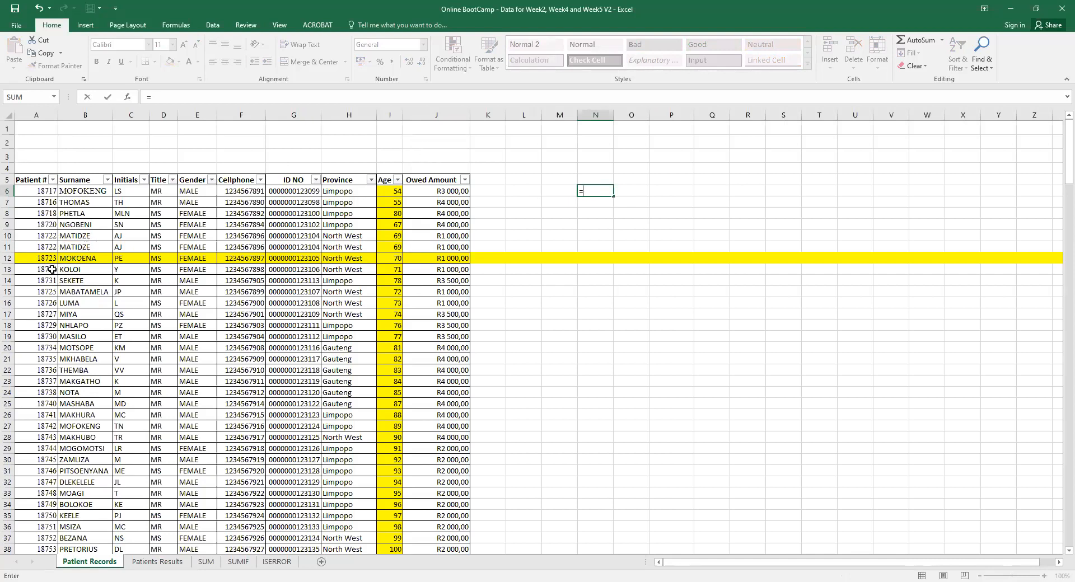
Start a VLOOKUP in N6 over range a6:j244, fixing a mistyped 7 in the range.
type("vlo")
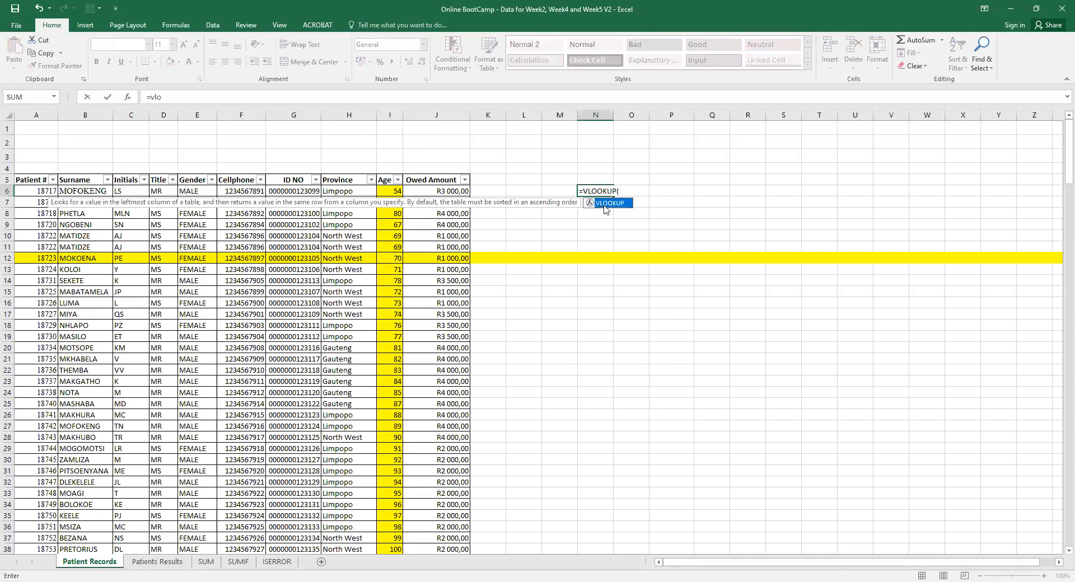
double_click(604, 205)
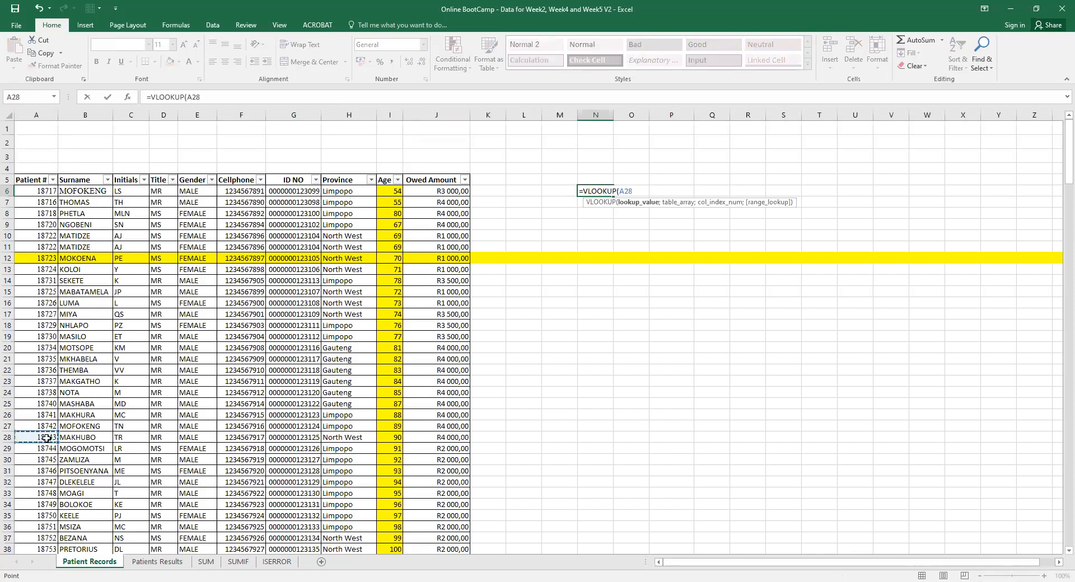
type(";")
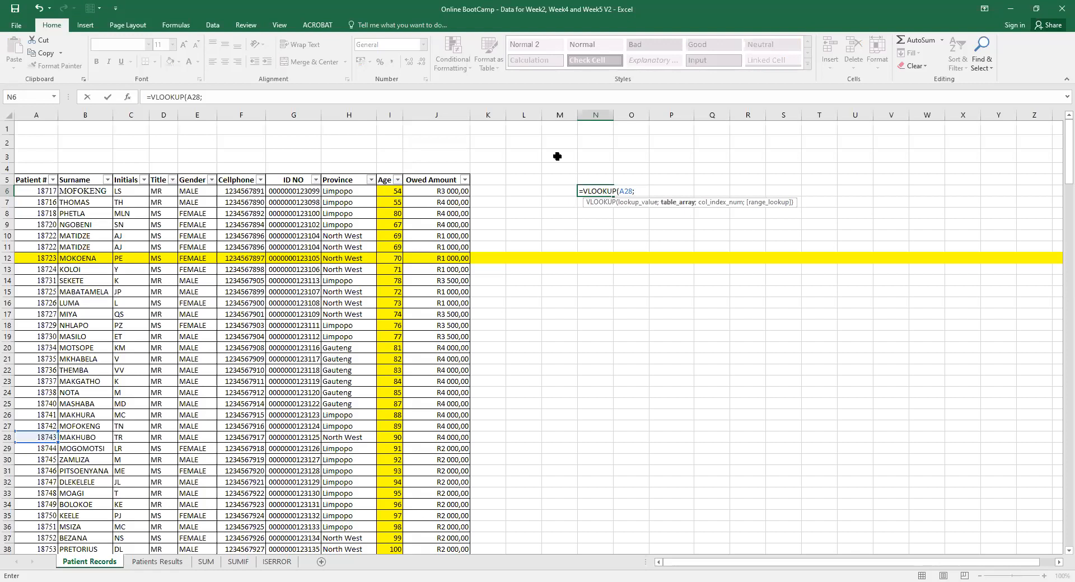
type("a")
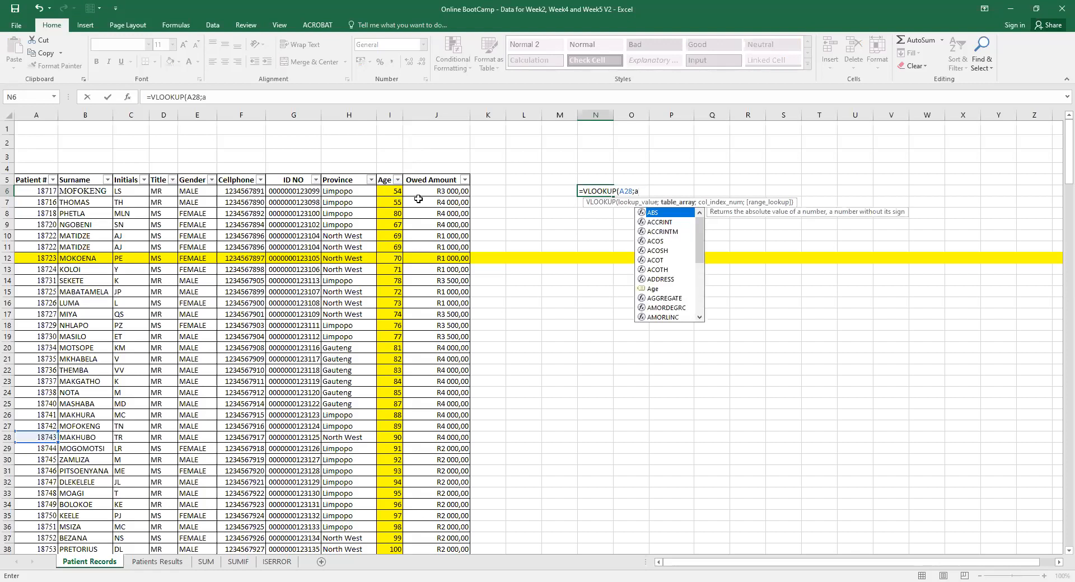
type("6:")
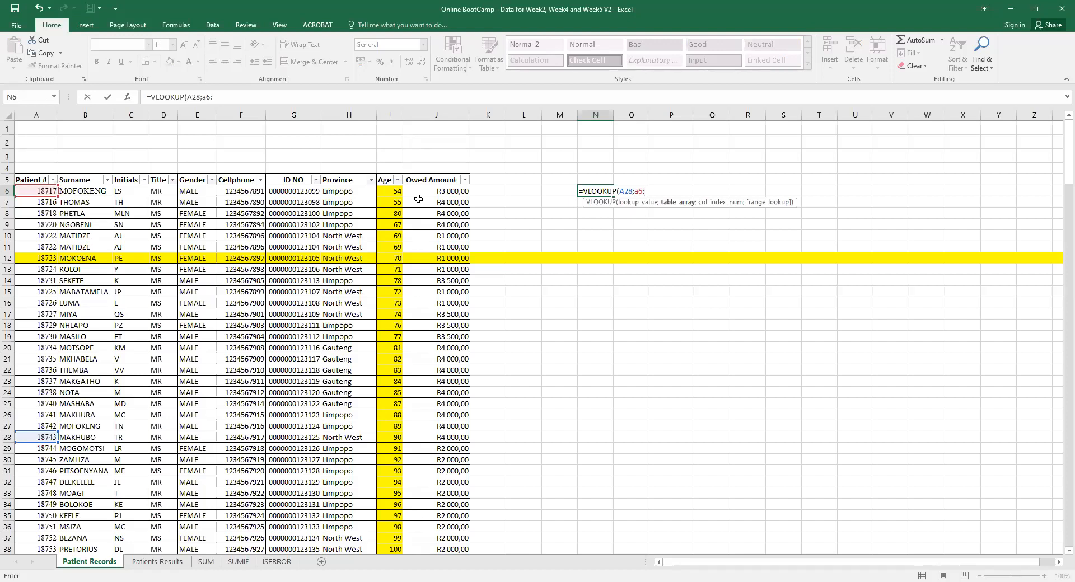
type("7244")
left_click(649, 191)
key("BackSpace")
type("j244")
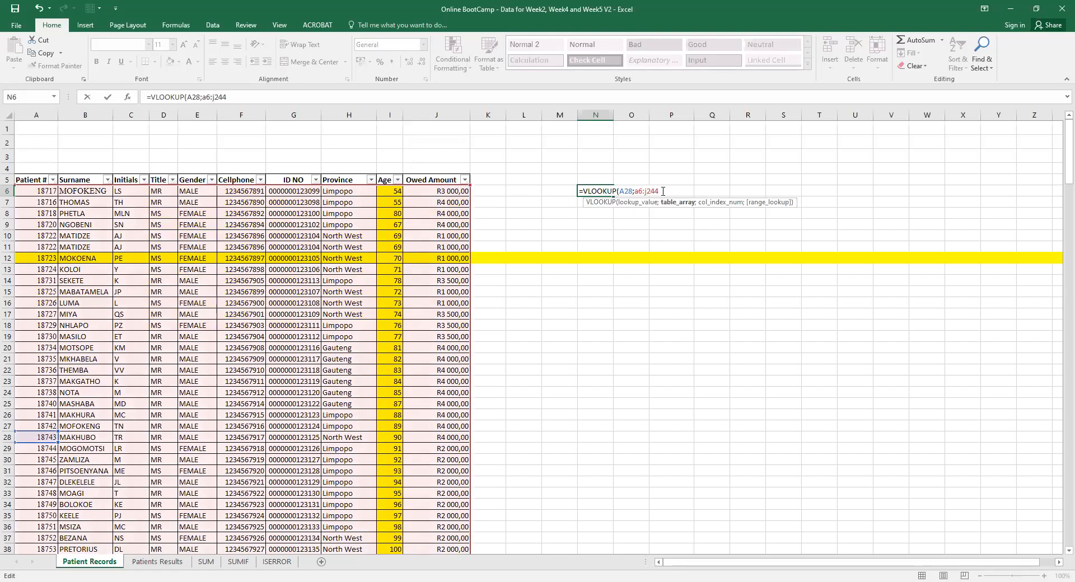
type(";")
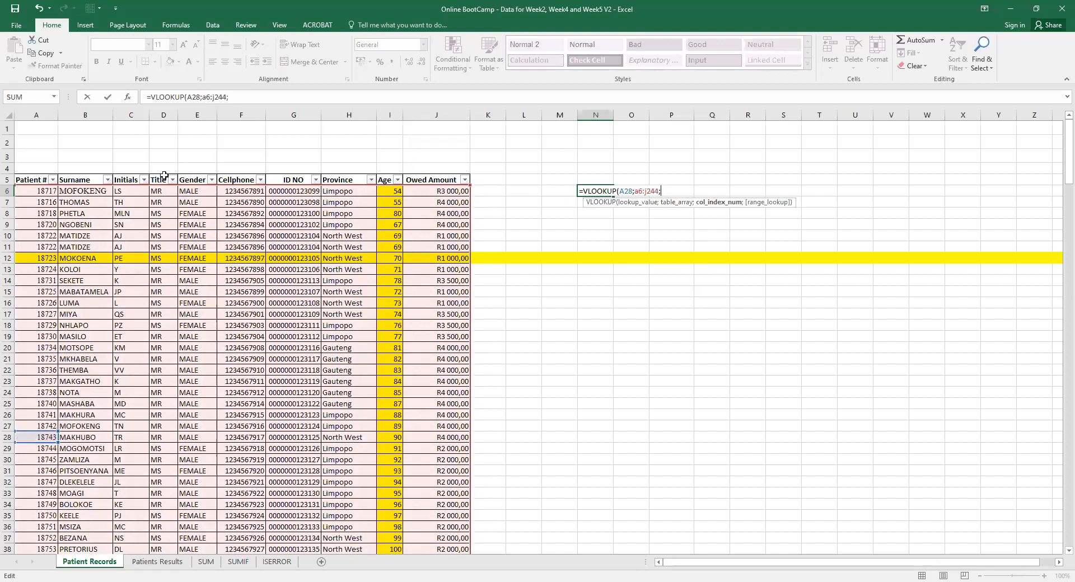
Add column 5 and FALSE, then replace the A28 lookup value with 18740.
type("5;")
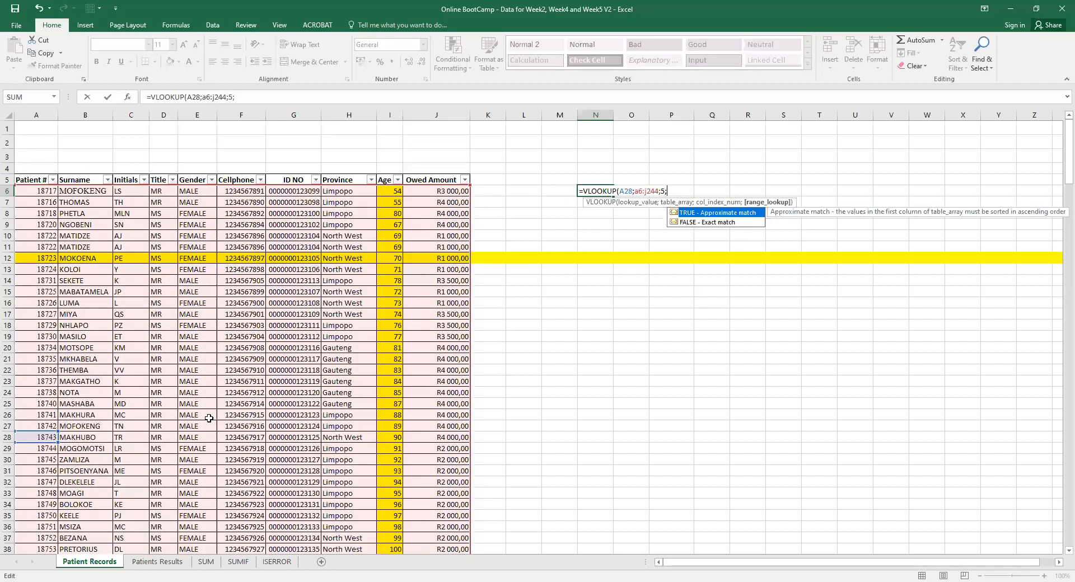
left_click(672, 221)
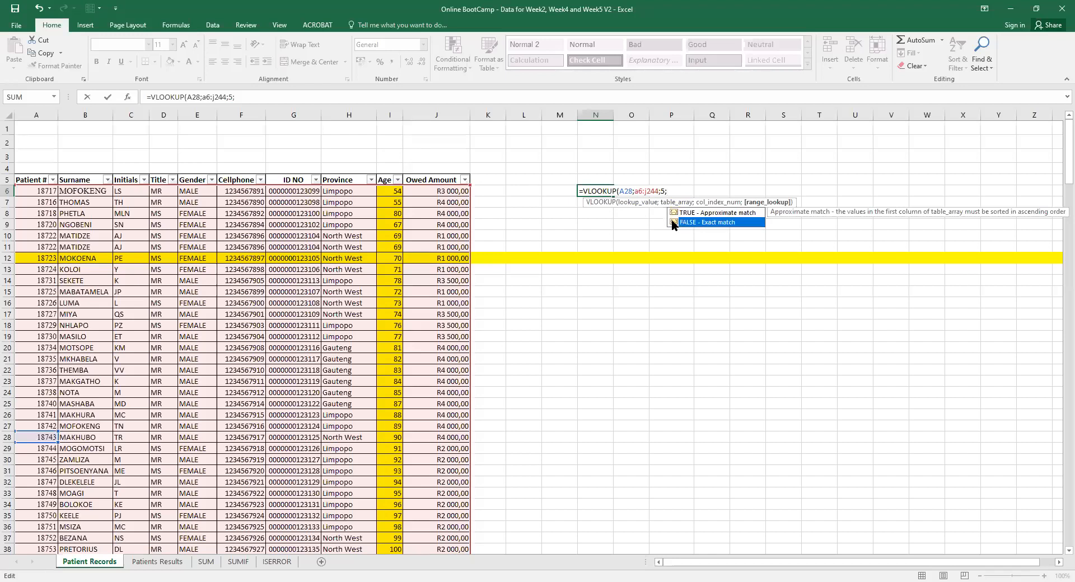
double_click(672, 222)
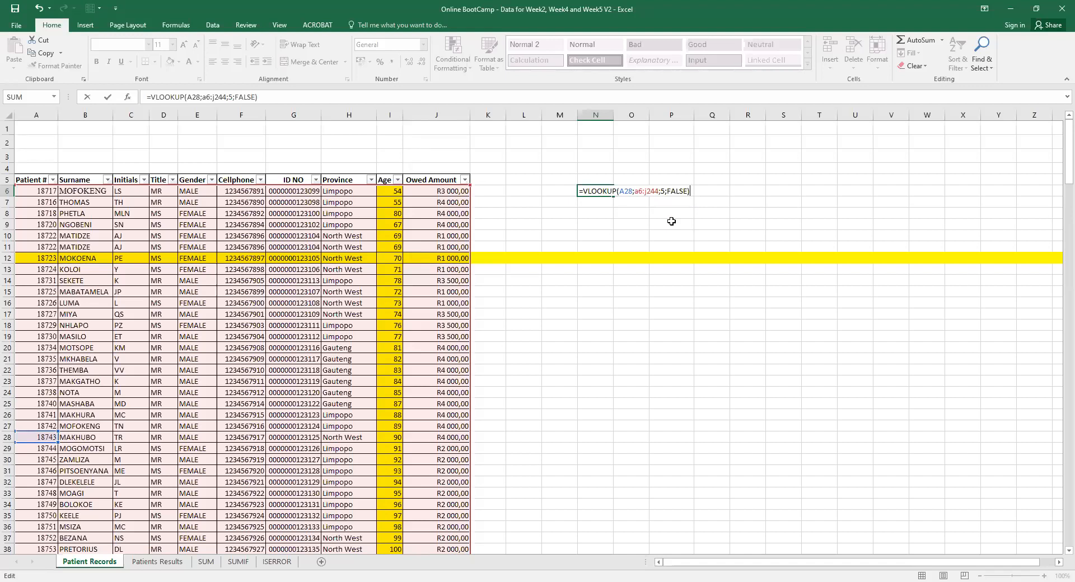
left_click(633, 191)
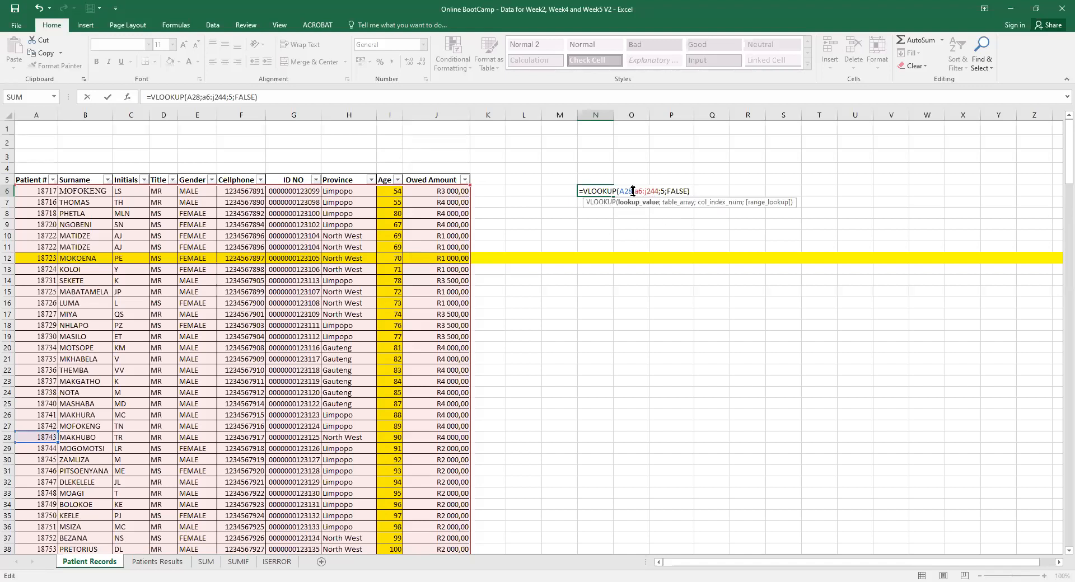
key("BackSpace")
key("BackSpace")
key("BackSpace")
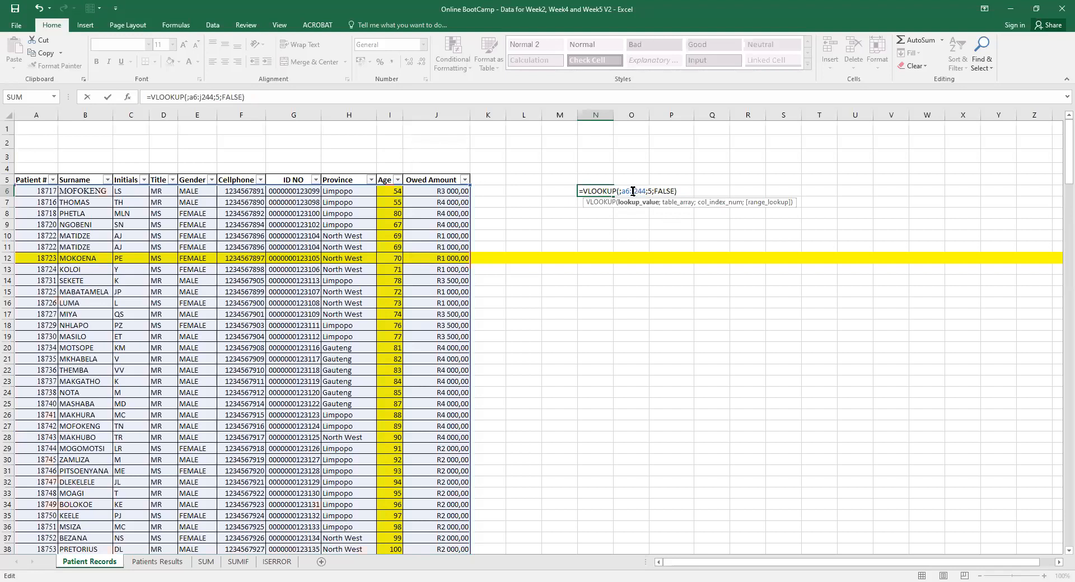
type("18")
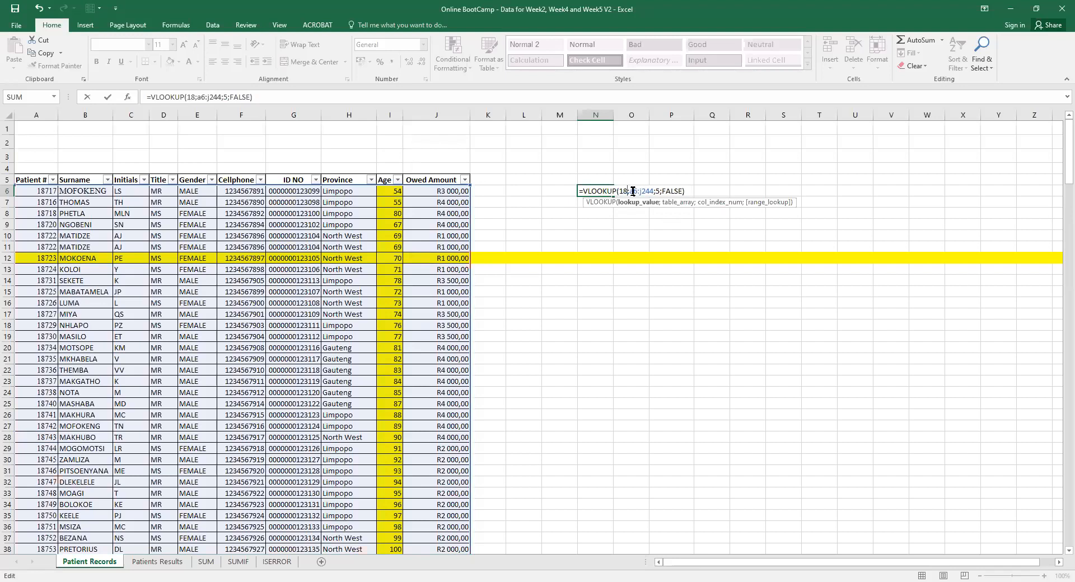
type("740")
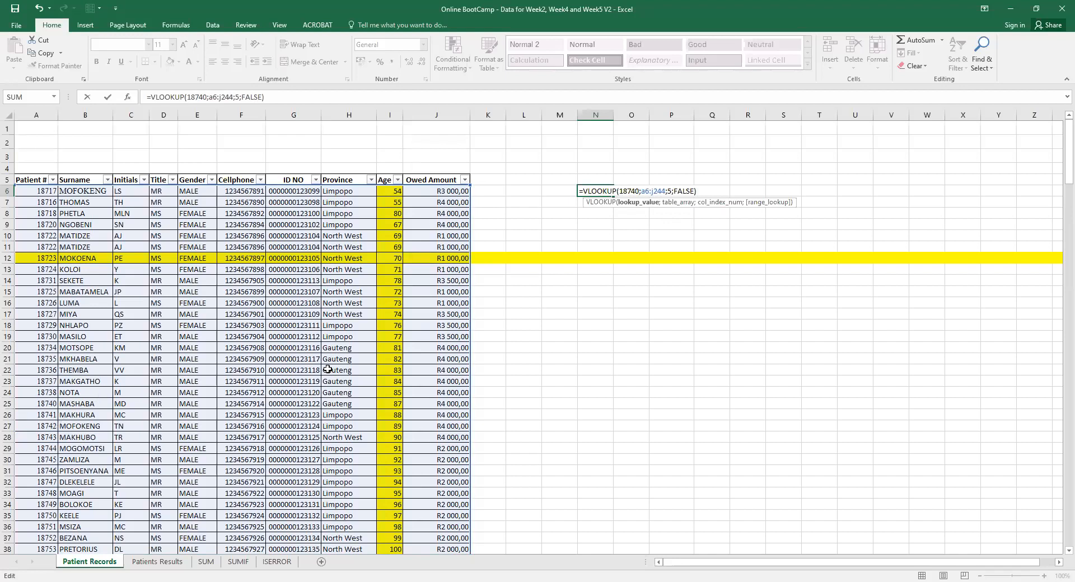
Commit N6's lookup for 18740 and verify MALE against that patient's gender in E25.
key("Return")
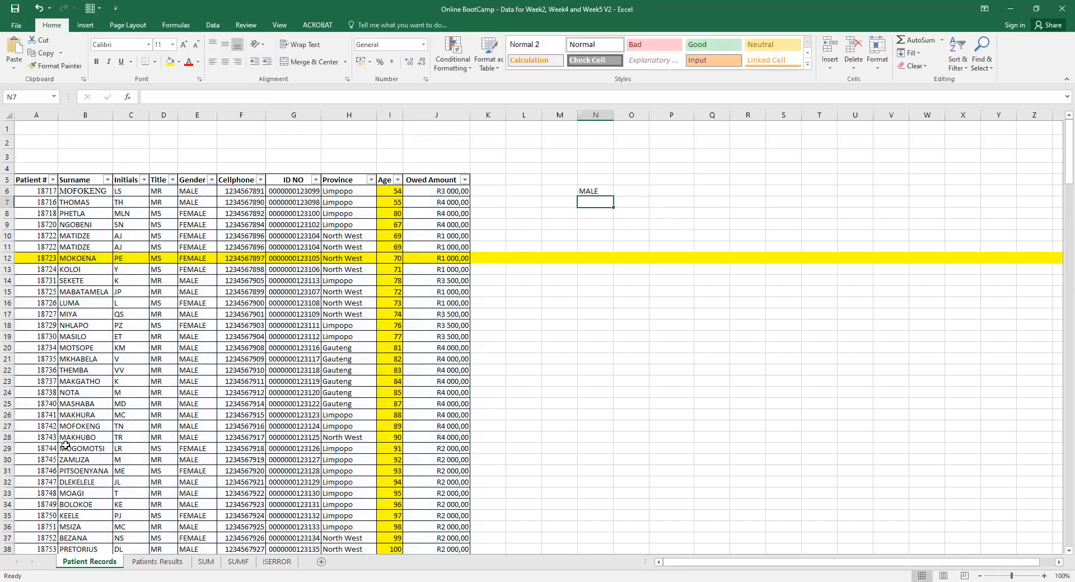
left_click(10, 403)
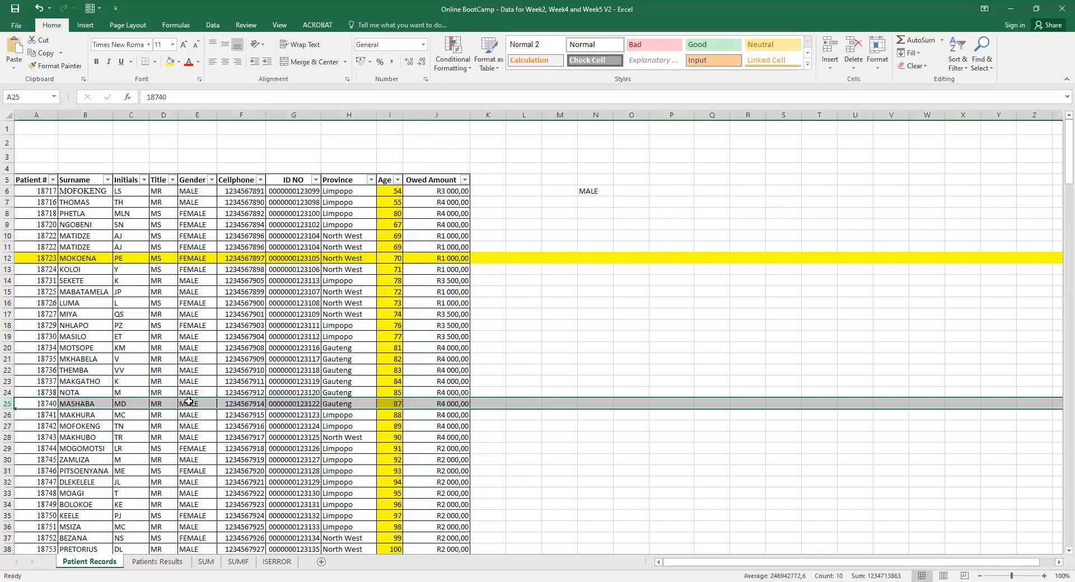
left_click(188, 402)
left_click(599, 193)
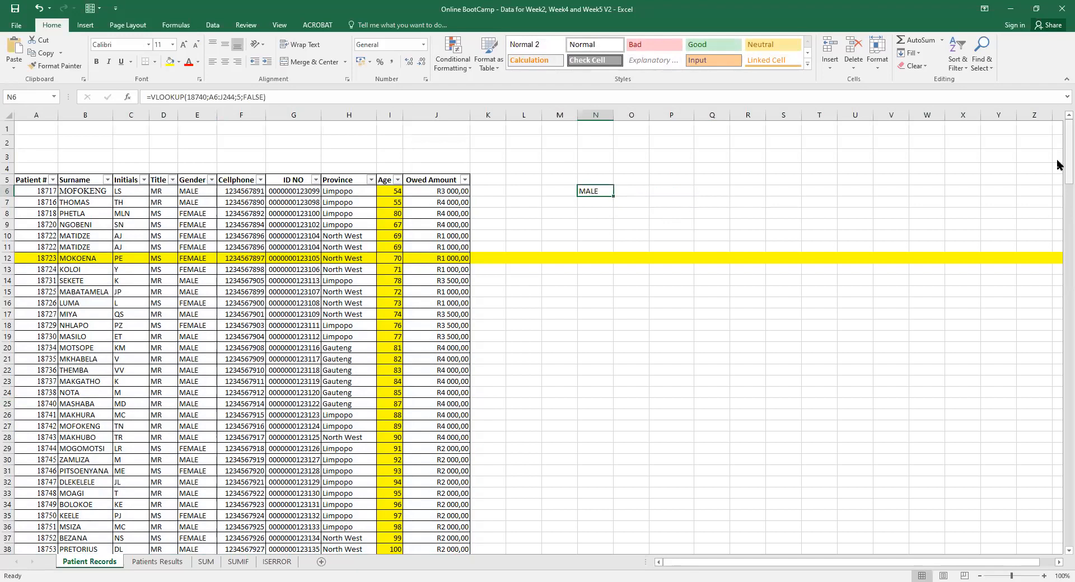
left_click_drag(1057, 166, 1058, 354)
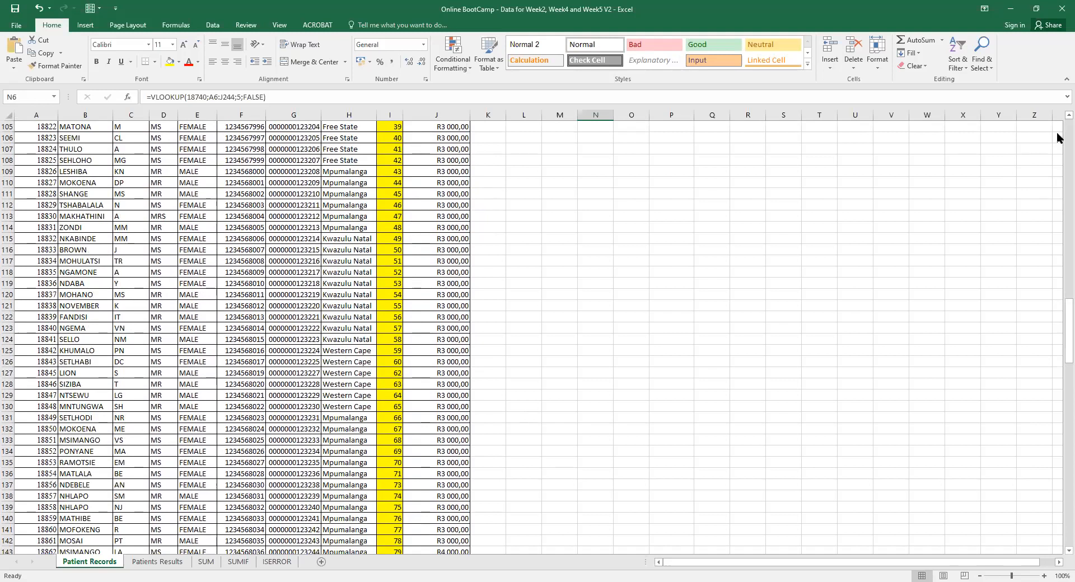
scroll(1057, 137, "up", 20)
scroll(1058, 138, "up", 9)
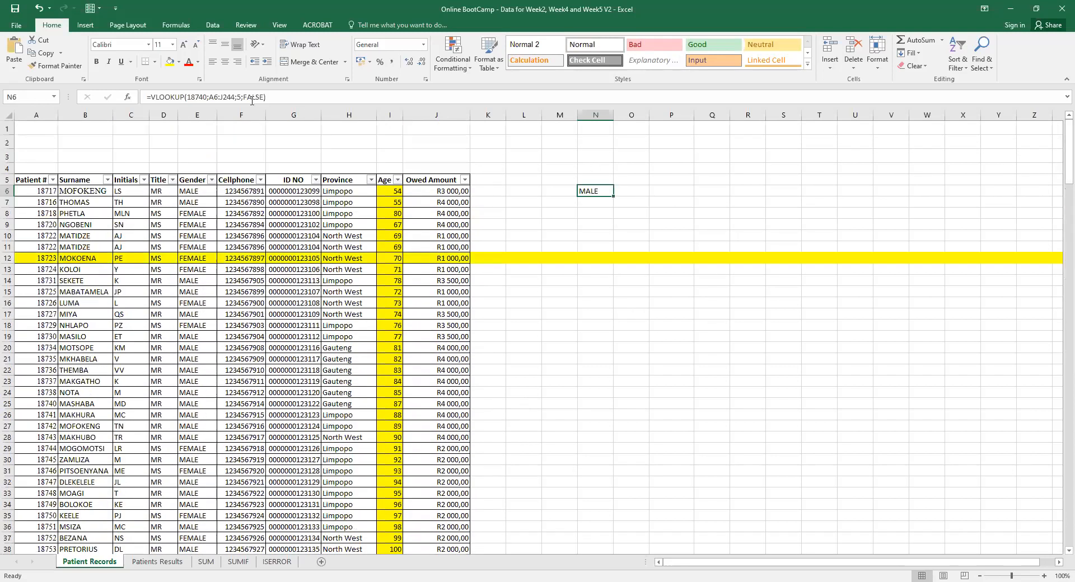
Change N6's lookup number to 18854 so it returns FEMALE.
left_click(201, 98)
key("BackSpace")
key("BackSpace")
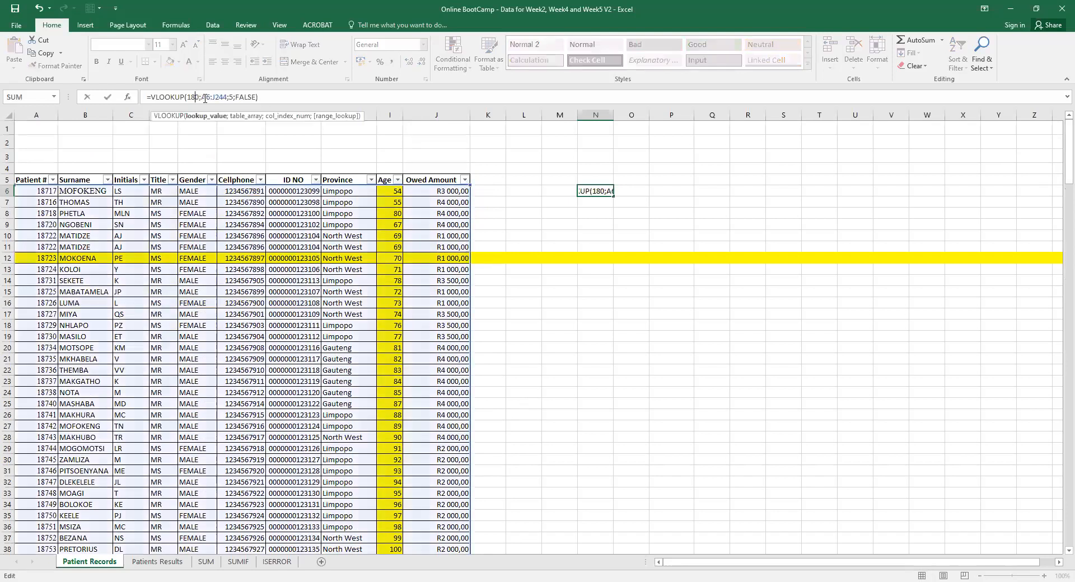
type("854")
key("Delete")
key("Return")
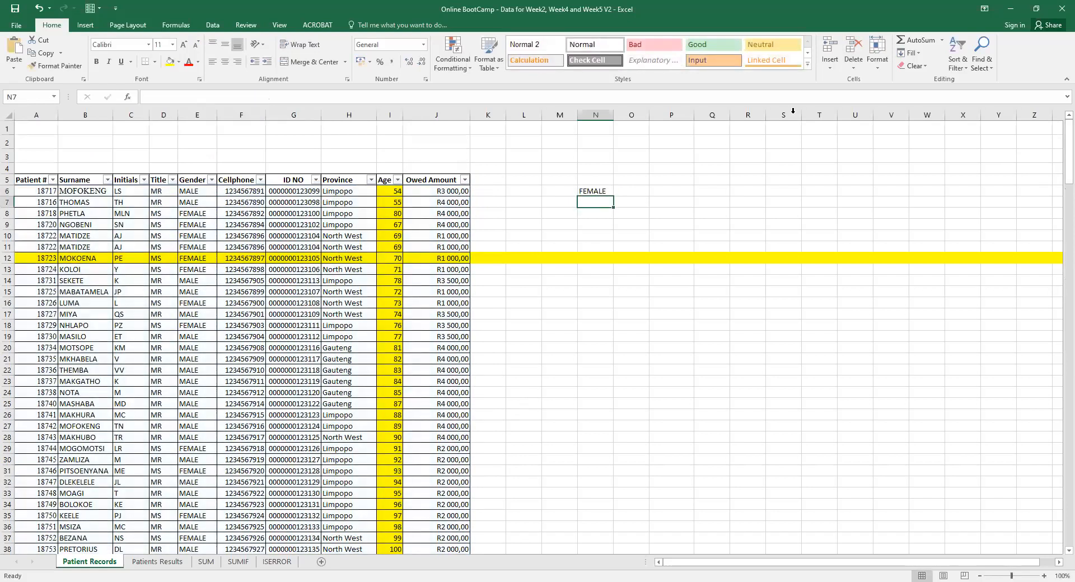
Scroll through the records to select row 136, then scroll back to the top.
left_click_drag(1066, 149, 1041, 400)
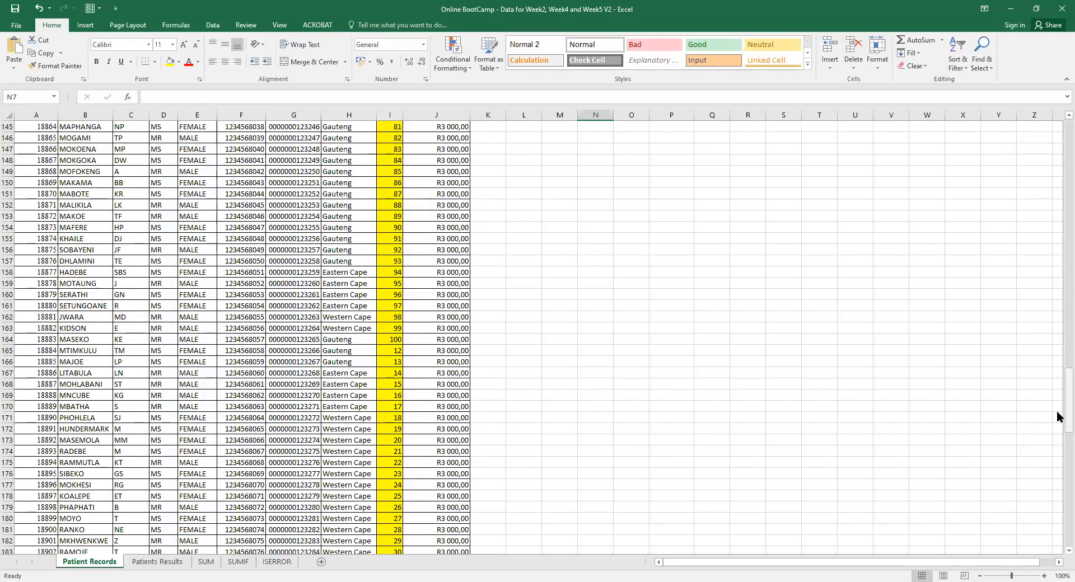
left_click_drag(1058, 406, 1058, 349)
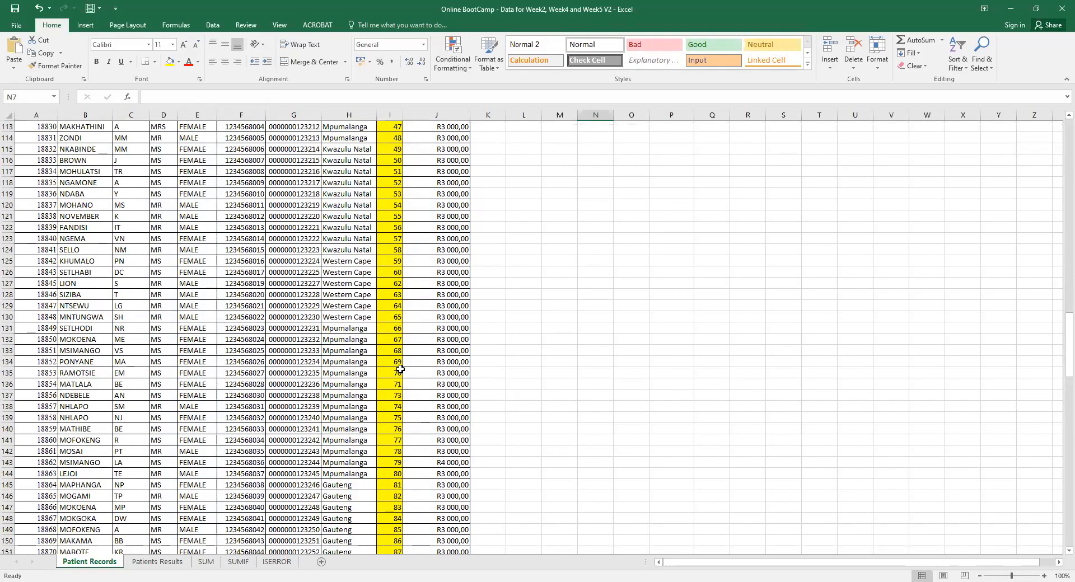
left_click(8, 384)
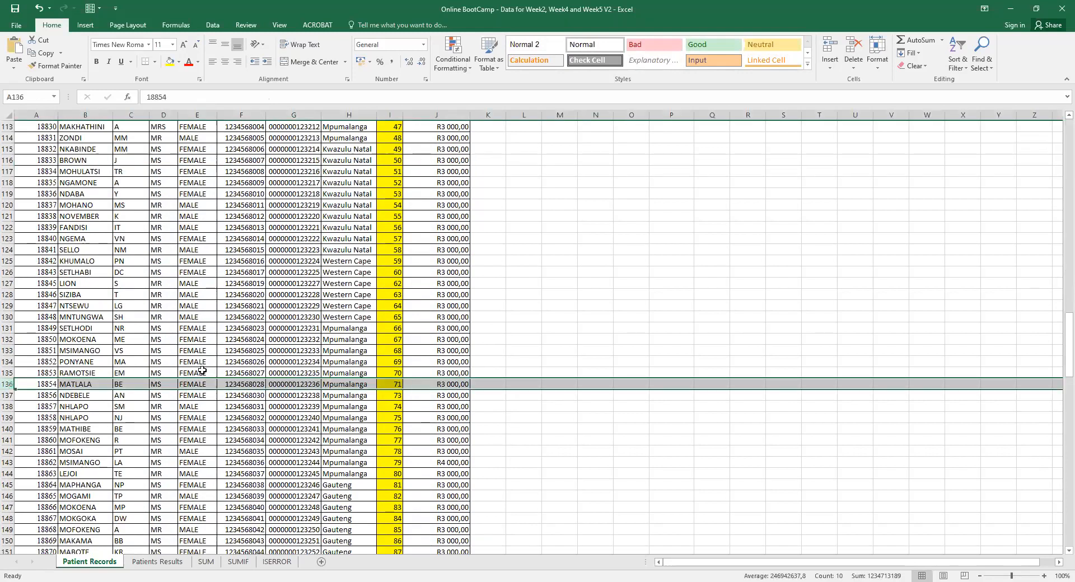
scroll(1058, 129, "up", 11)
scroll(1058, 129, "up", 20)
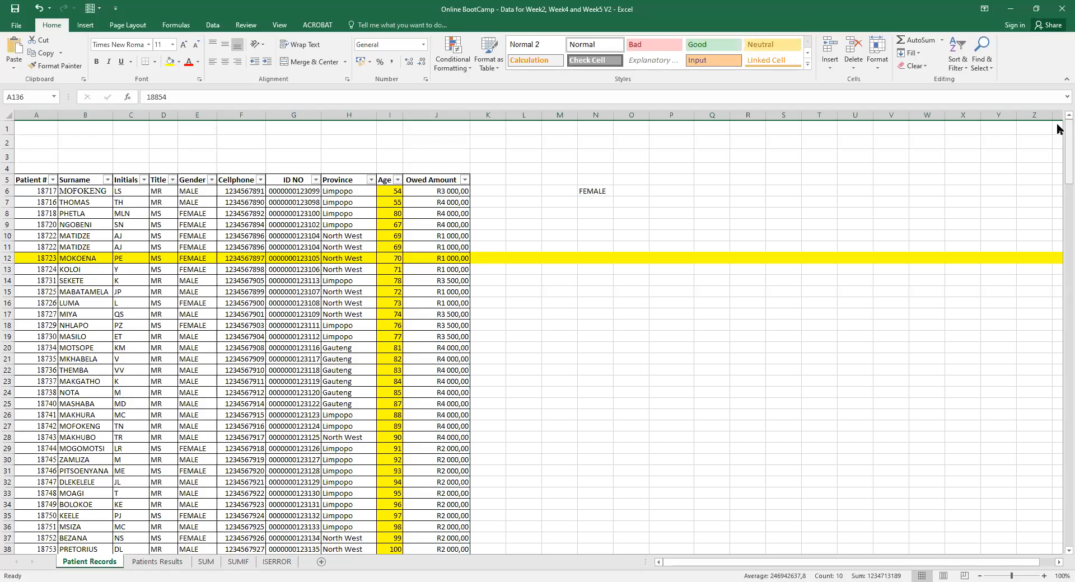
Switch to the SUM sheet and inspect the K7 and K6 tax formulas and the L5 heading.
left_click(200, 564)
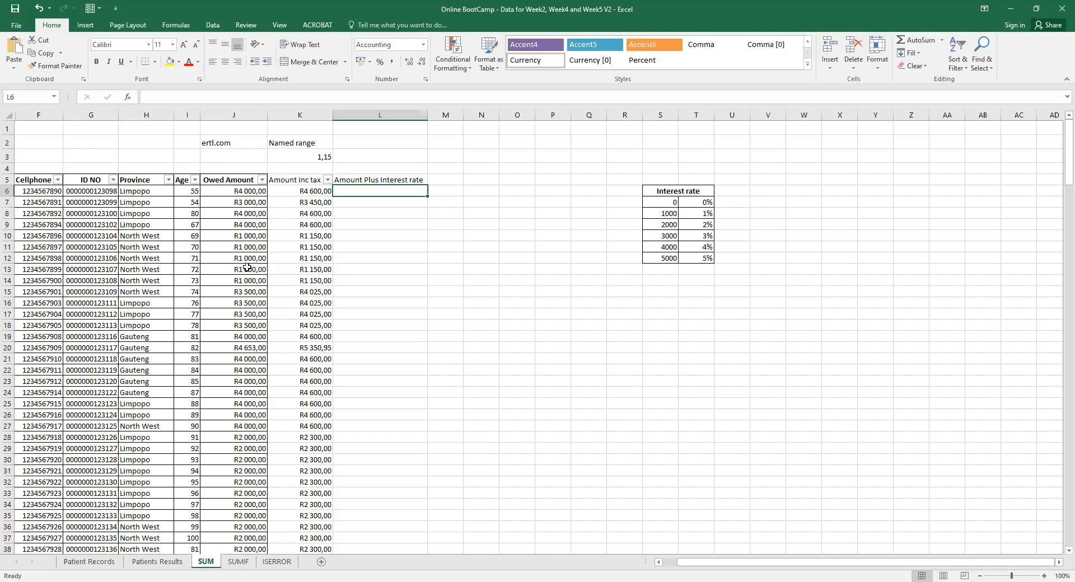
left_click(299, 199)
left_click(300, 191)
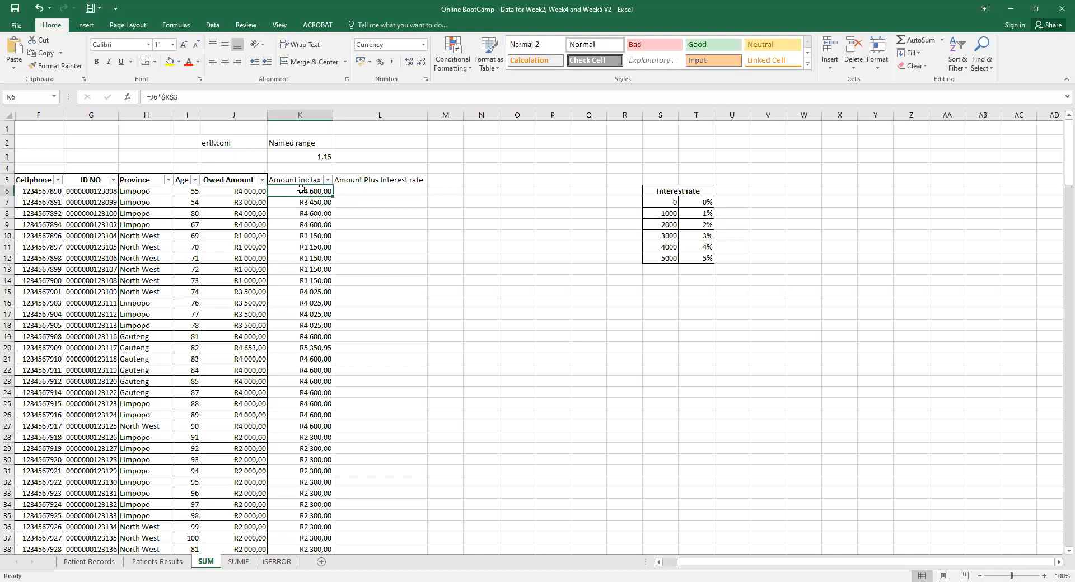
left_click(381, 178)
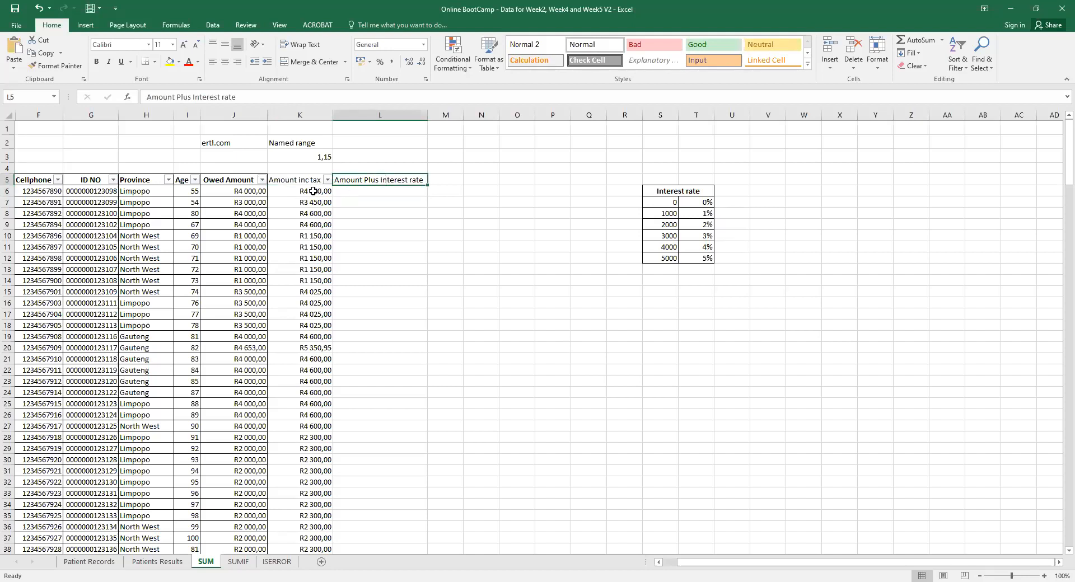
Change the first threshold amount in S7 from 0 to 500.
left_click(662, 200)
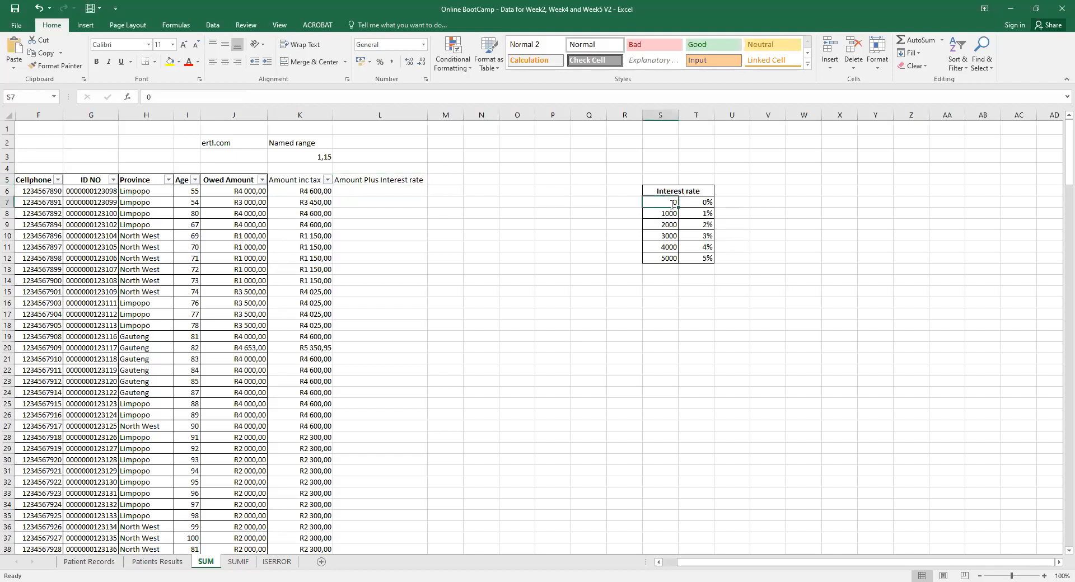
type("500")
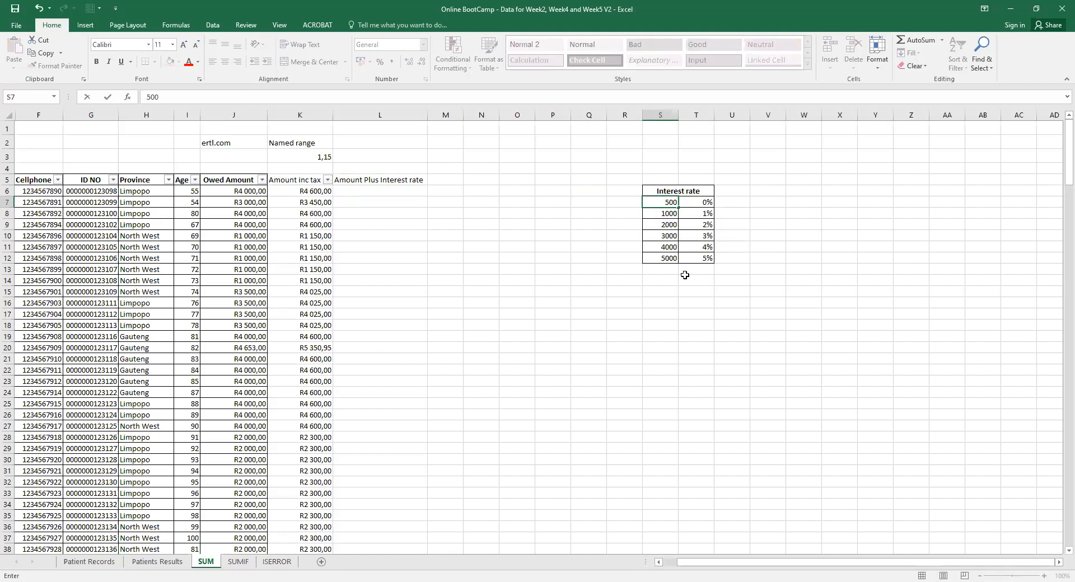
left_click(662, 302)
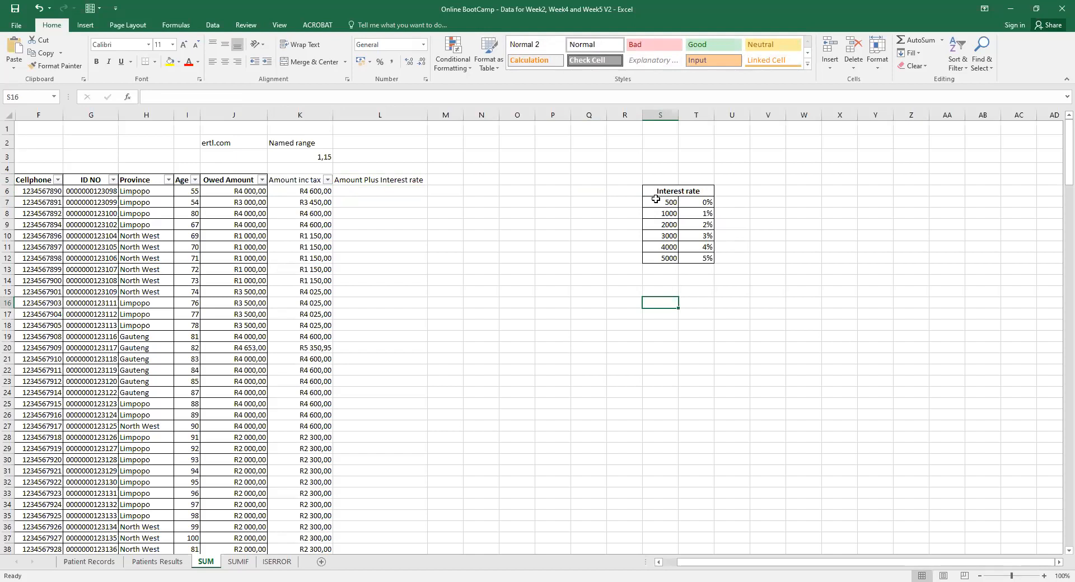
Check the 0% rate in T7, the 1000 threshold in S8, and the K3 1,15 factor and K6 formula.
left_click(699, 202)
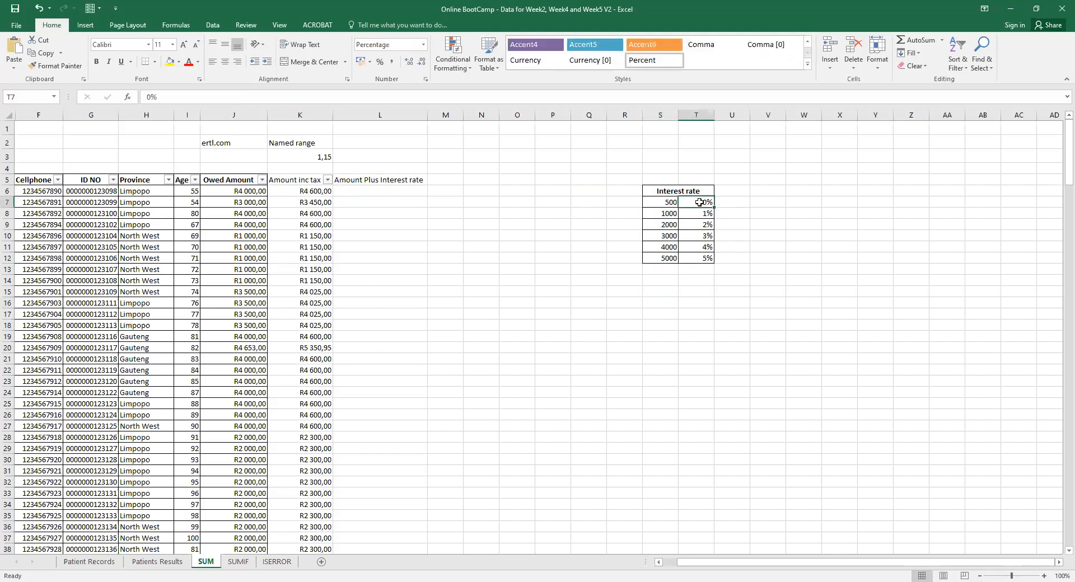
left_click(663, 213)
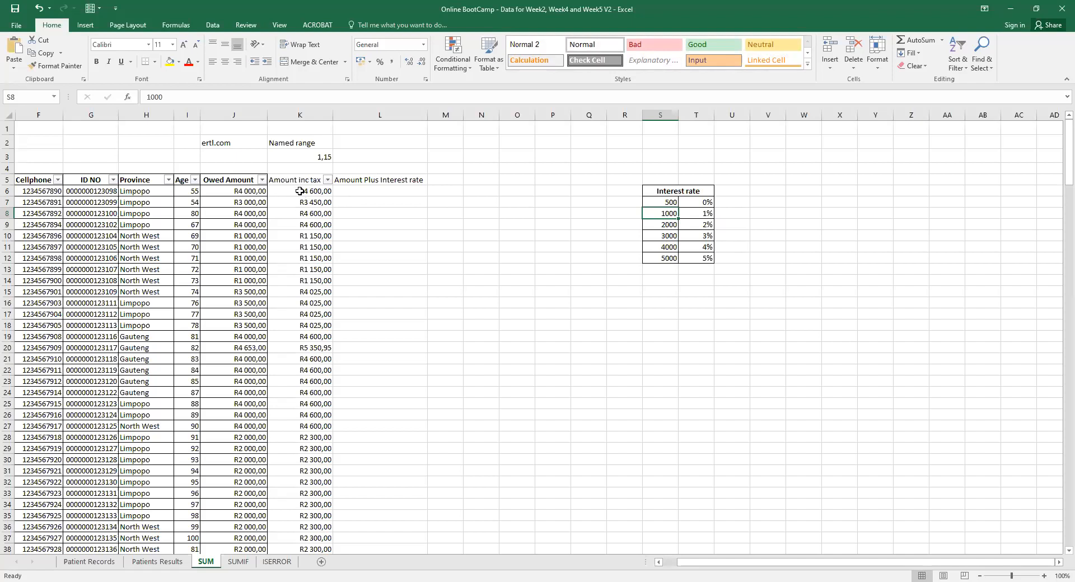
left_click(318, 159)
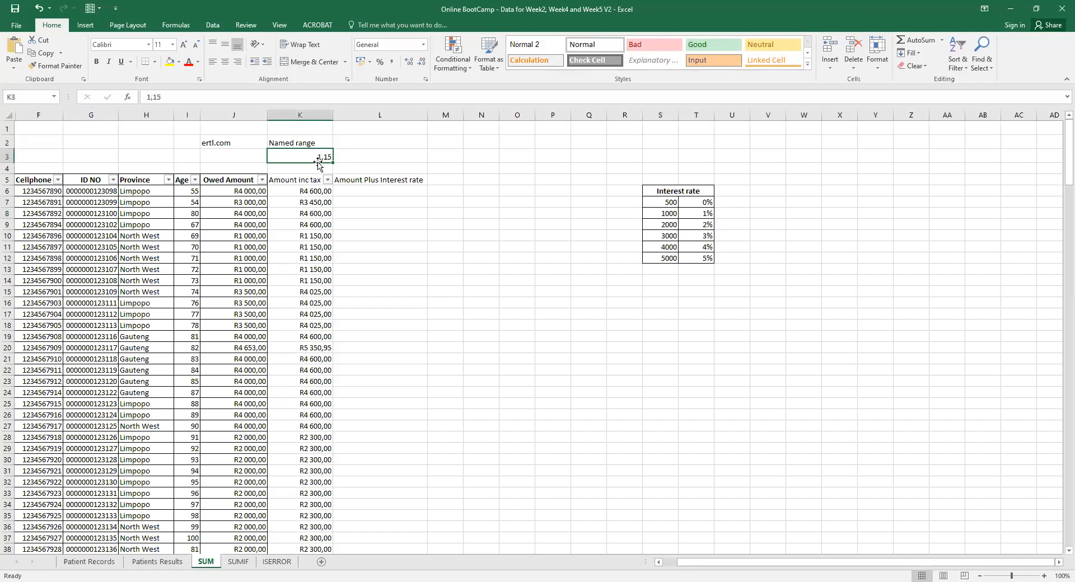
left_click(304, 181)
left_click(312, 191)
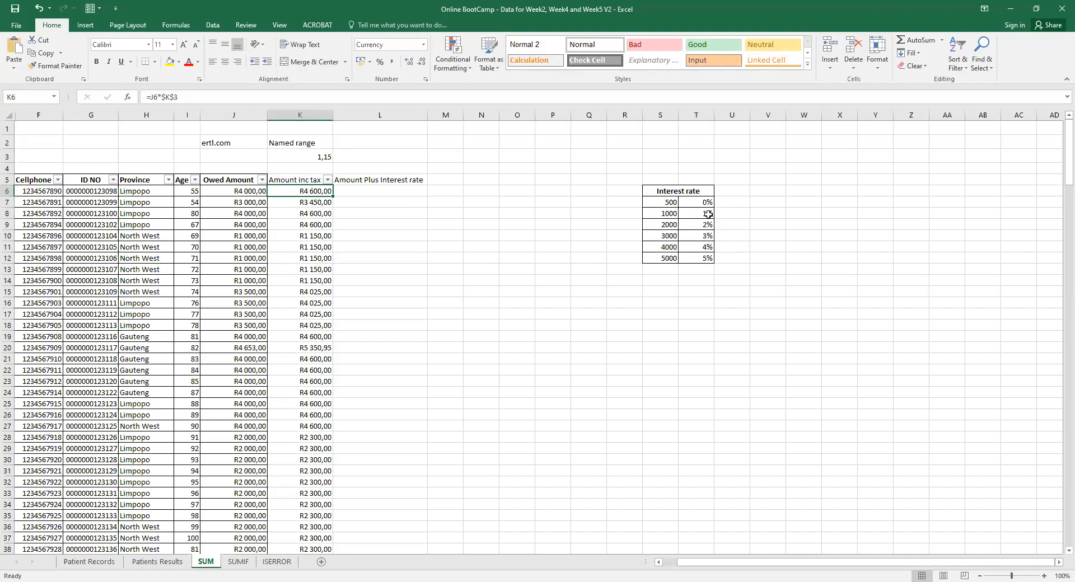
left_click(376, 257)
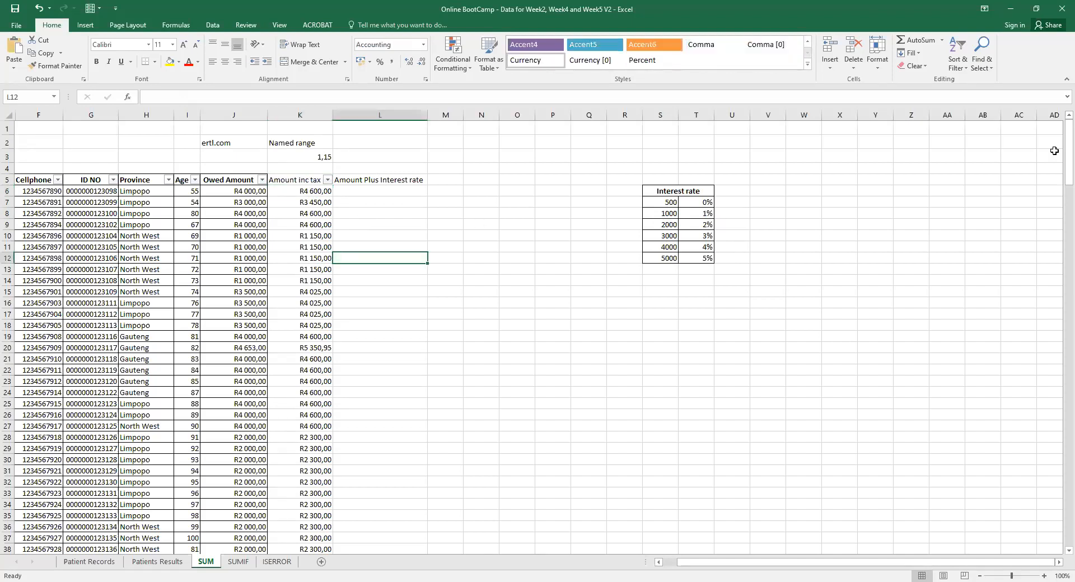
left_click_drag(1068, 150, 1059, 112)
Rename the L5 heading to August and narrow column L.
left_click(355, 190)
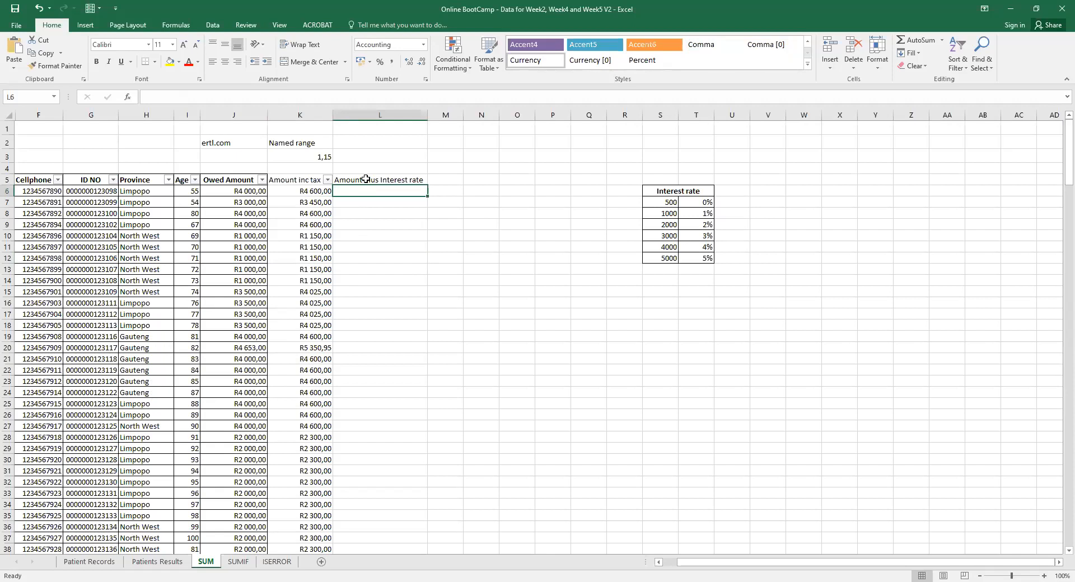
left_click(366, 179)
type("August")
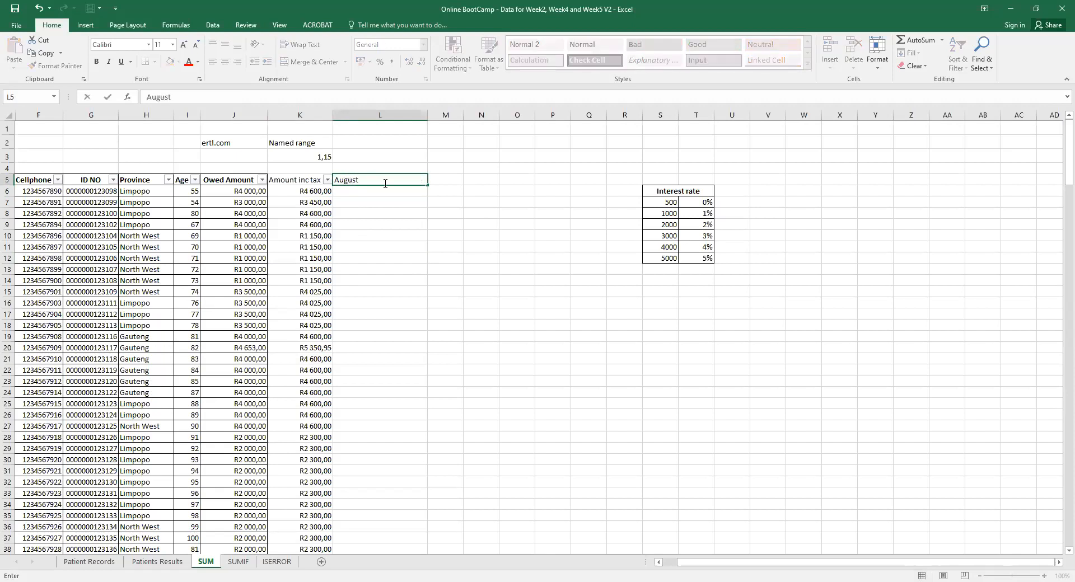
left_click(451, 211)
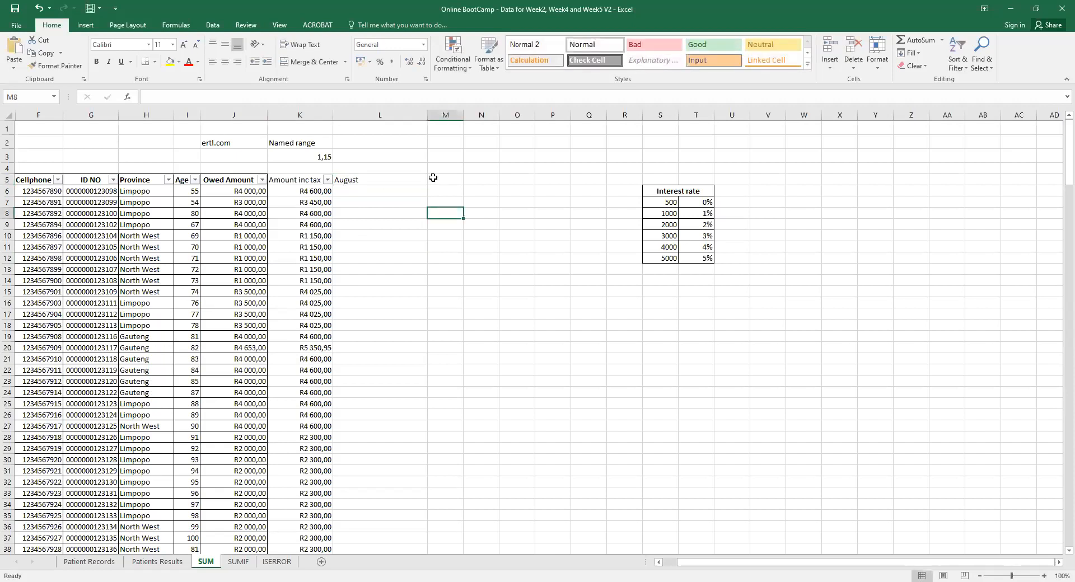
left_click_drag(428, 115, 398, 114)
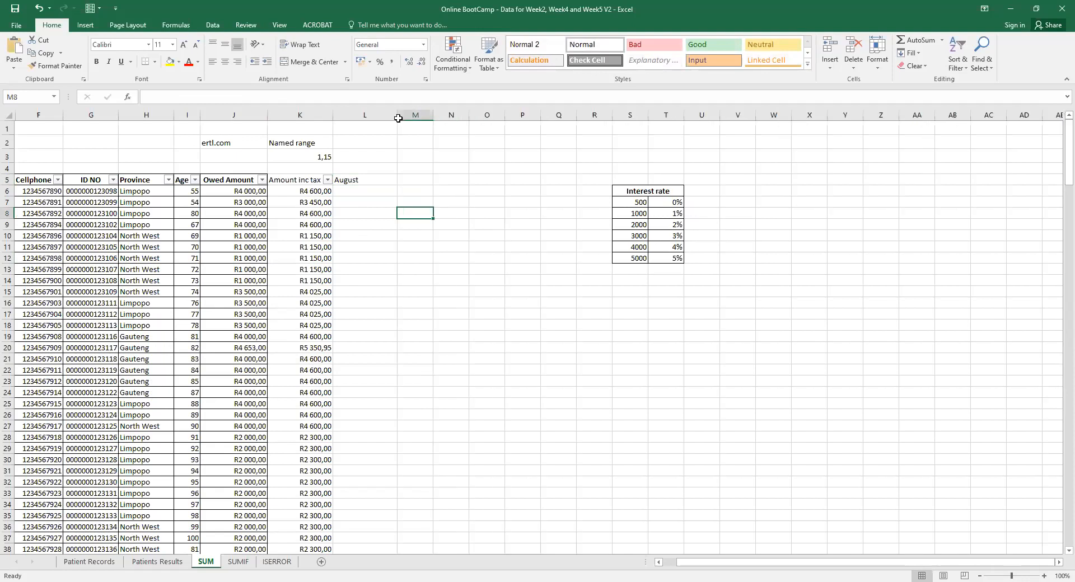
Select the interest rate table from its title down through the rate rows.
left_click(354, 194)
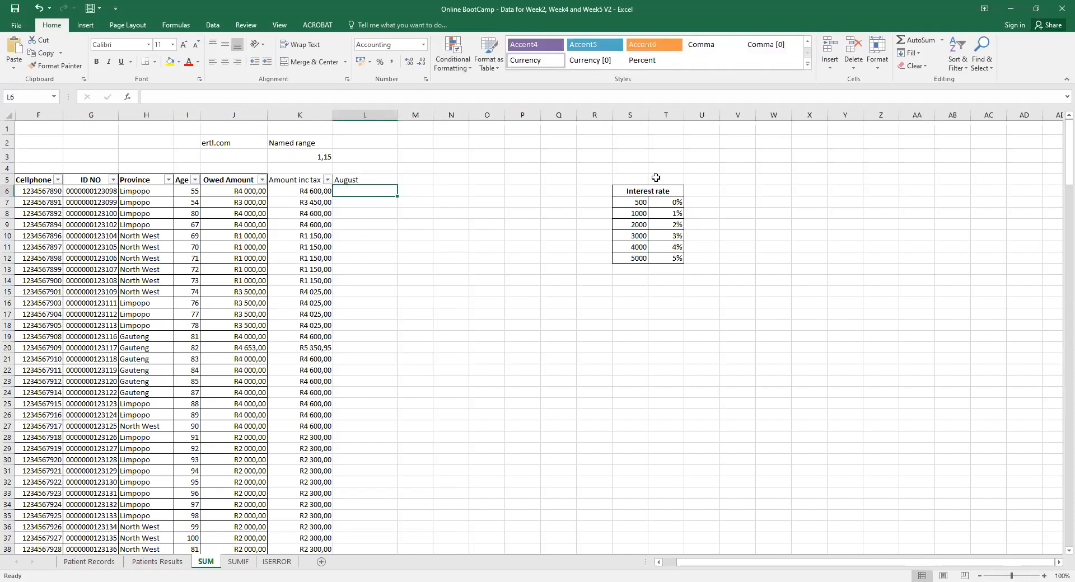
left_click(637, 194)
left_click_drag(637, 194, 641, 258)
left_click(649, 188)
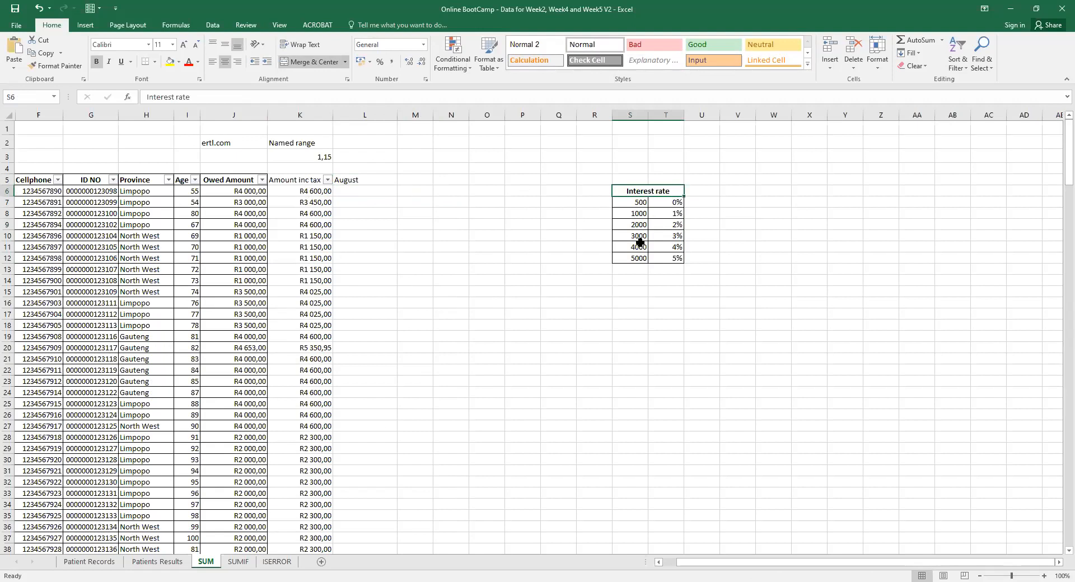
left_click(383, 191)
type("=")
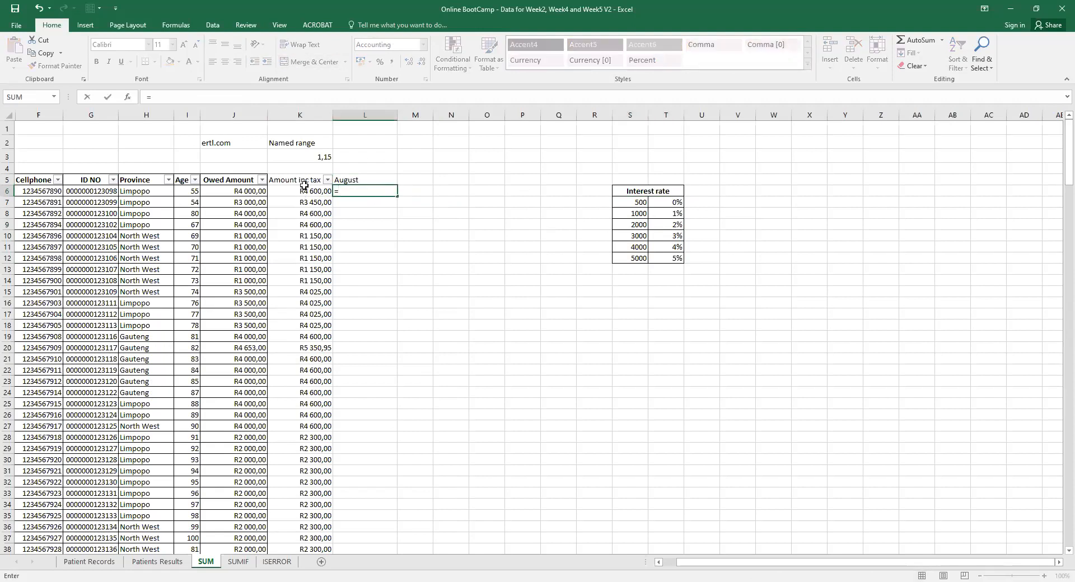
left_click(305, 189)
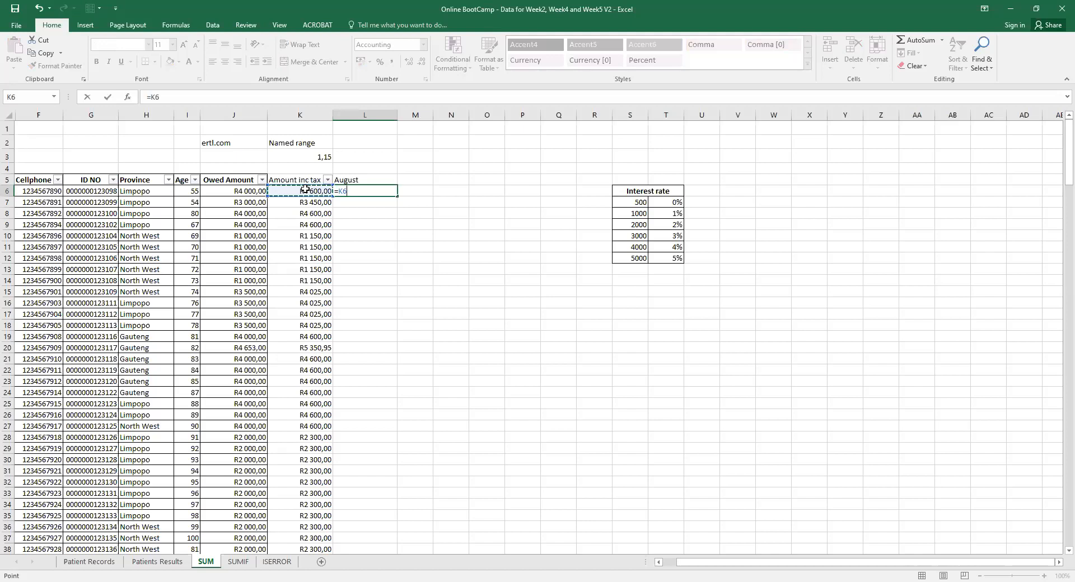
type("+")
left_click(316, 192)
type("*")
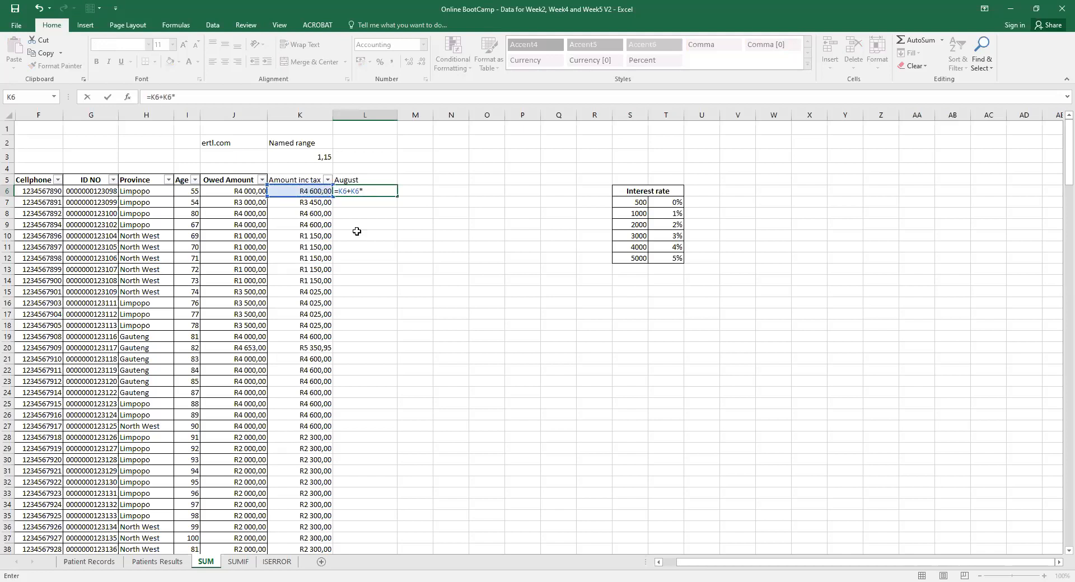
left_click(669, 246)
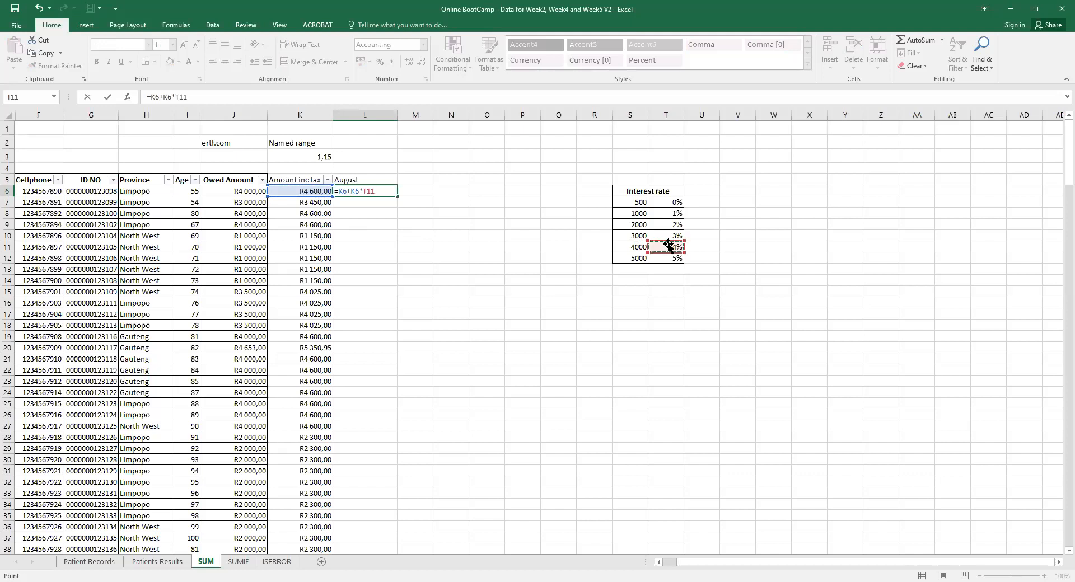
key("Return")
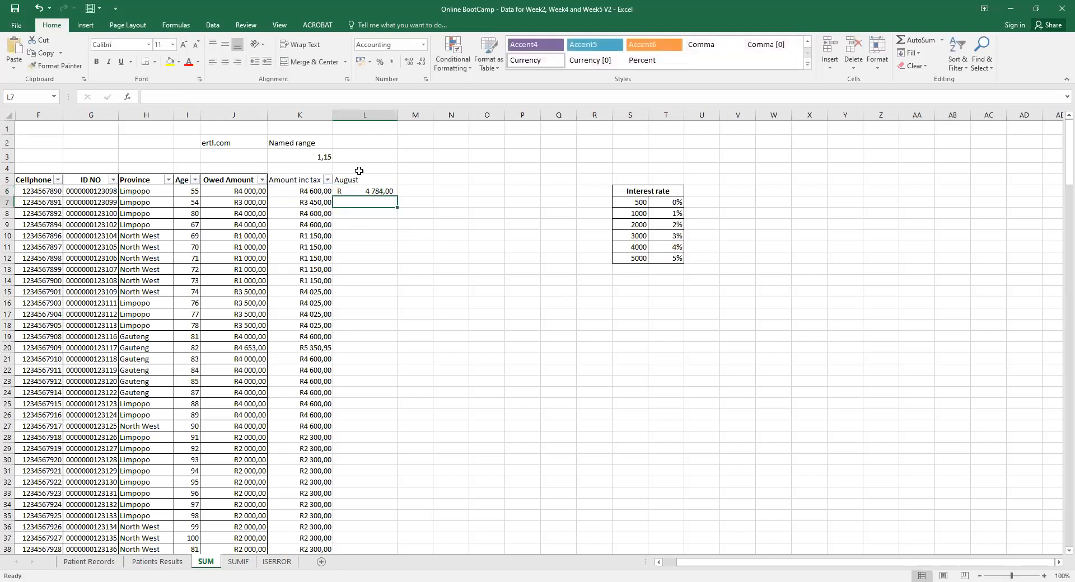
left_click(373, 190)
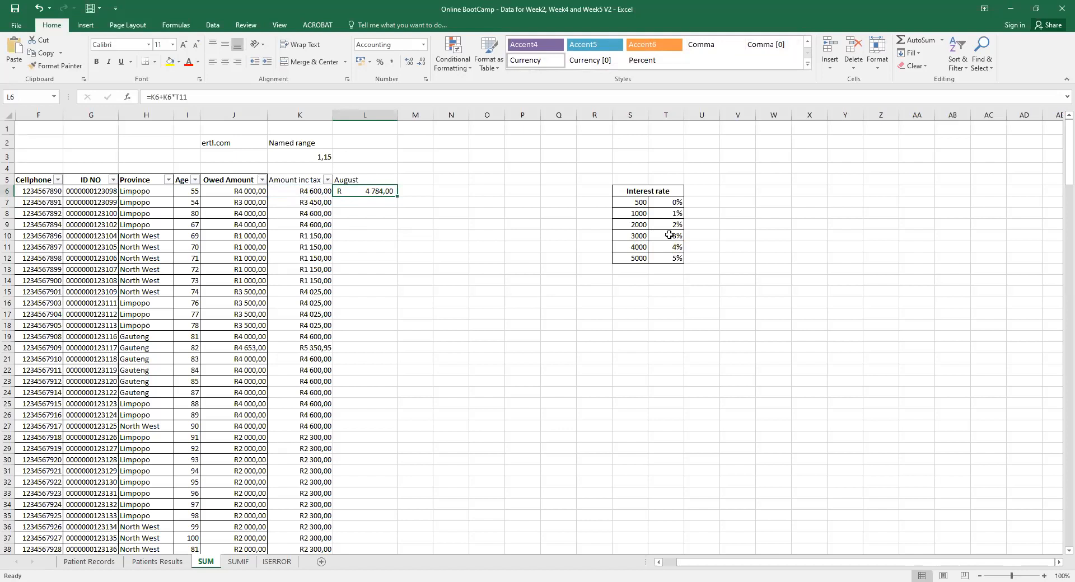
double_click(384, 190)
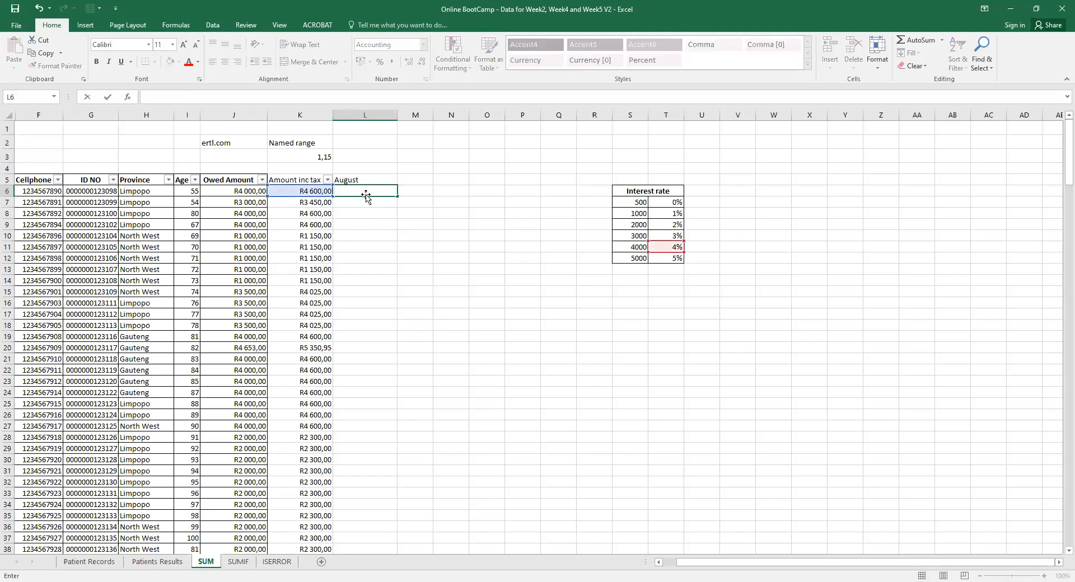
key("Escape")
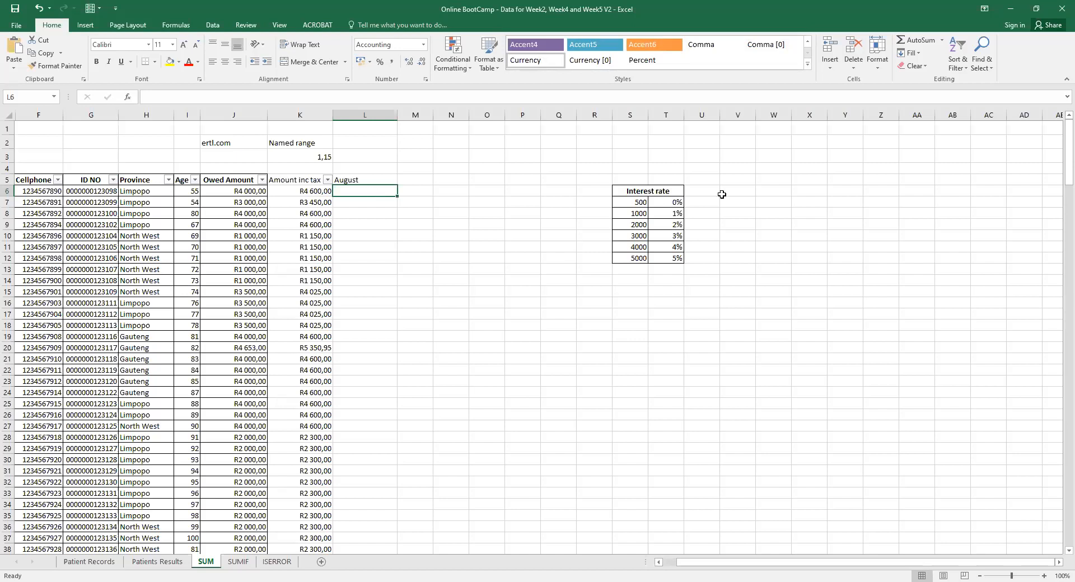
key("alt+Tab")
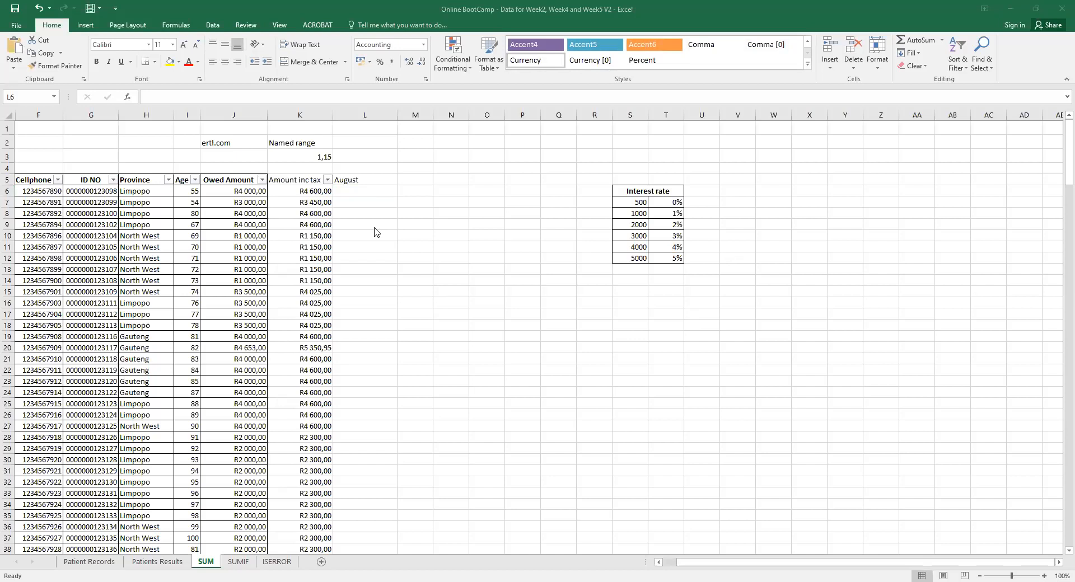
left_click(358, 191)
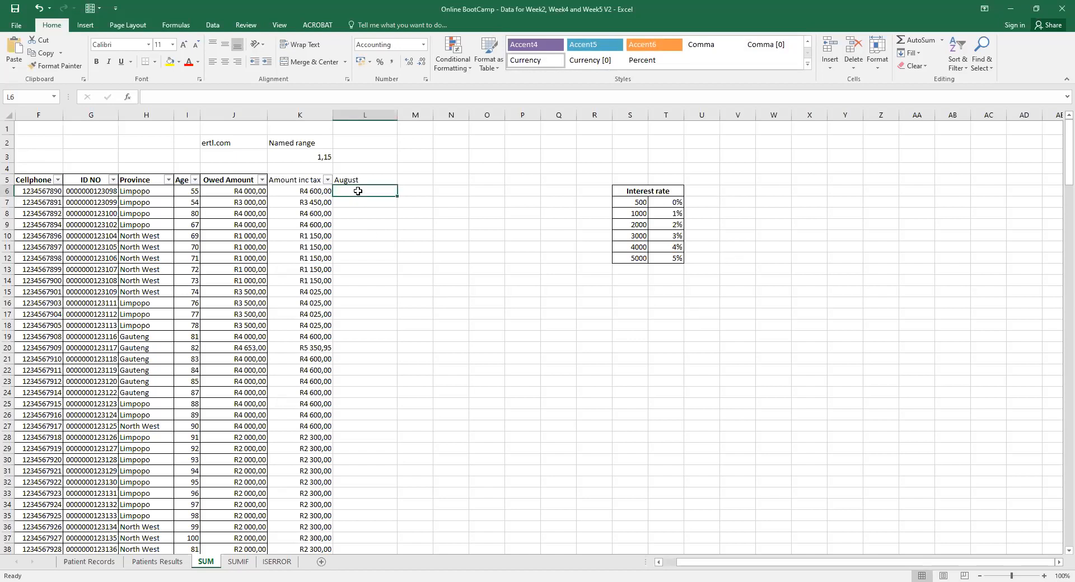
In L6, begin =VLOOKUP with K6 as lookup value and range a6:k6, correcting typos.
type("=")
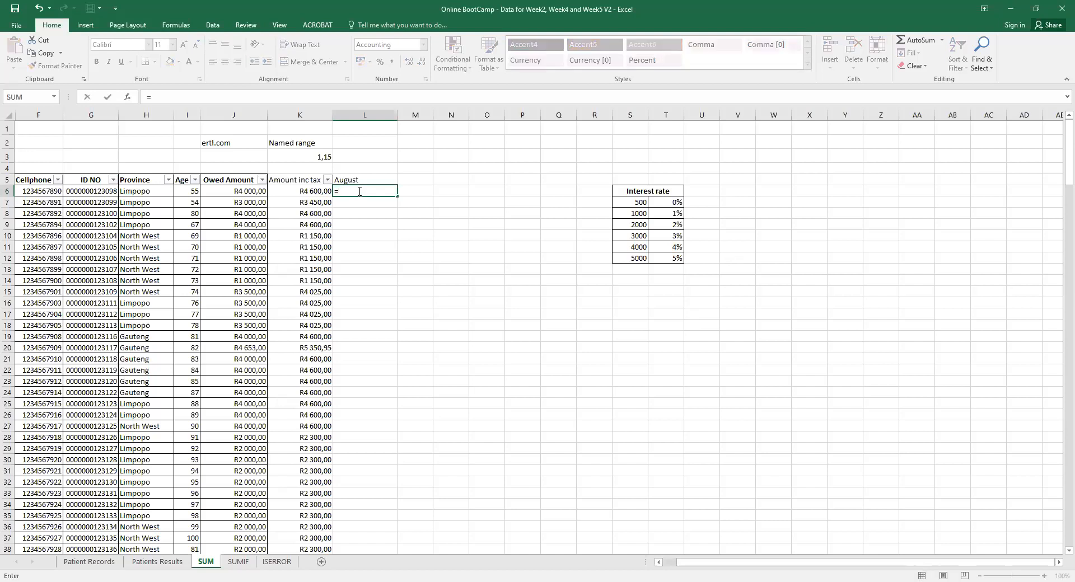
type("vlook")
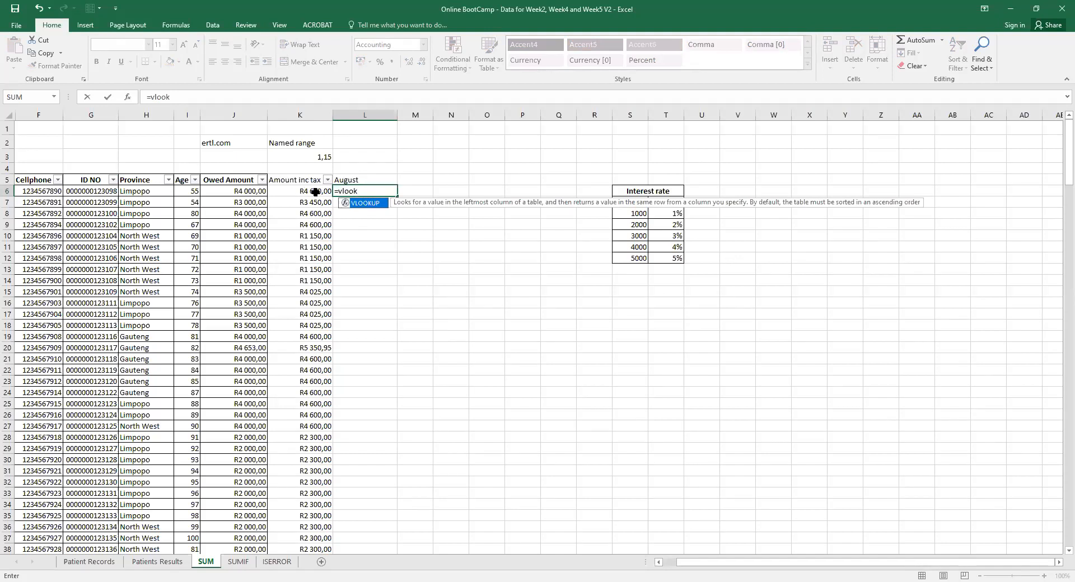
key("Tab")
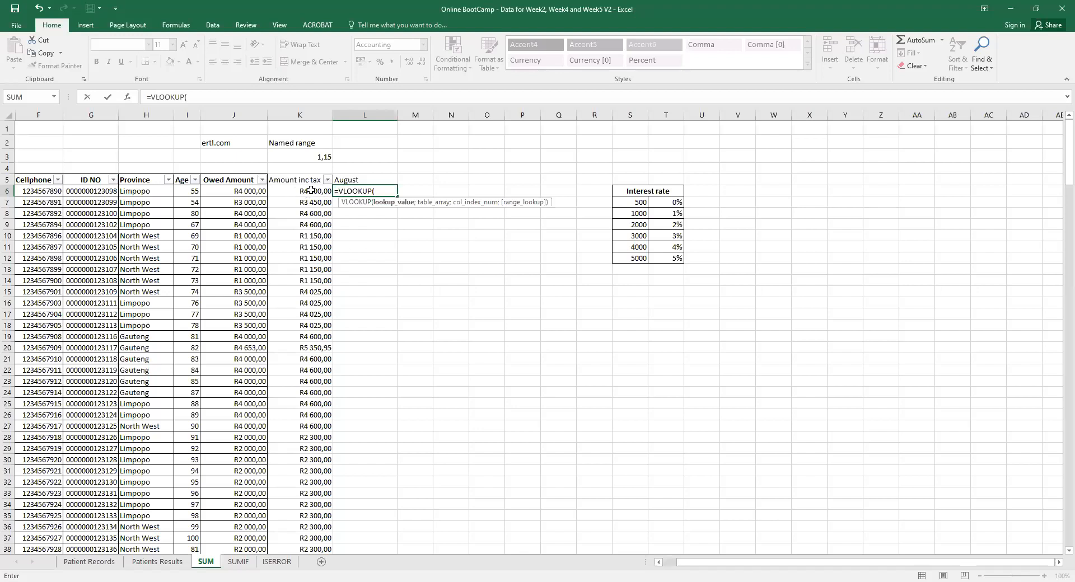
left_click(311, 191)
type(";")
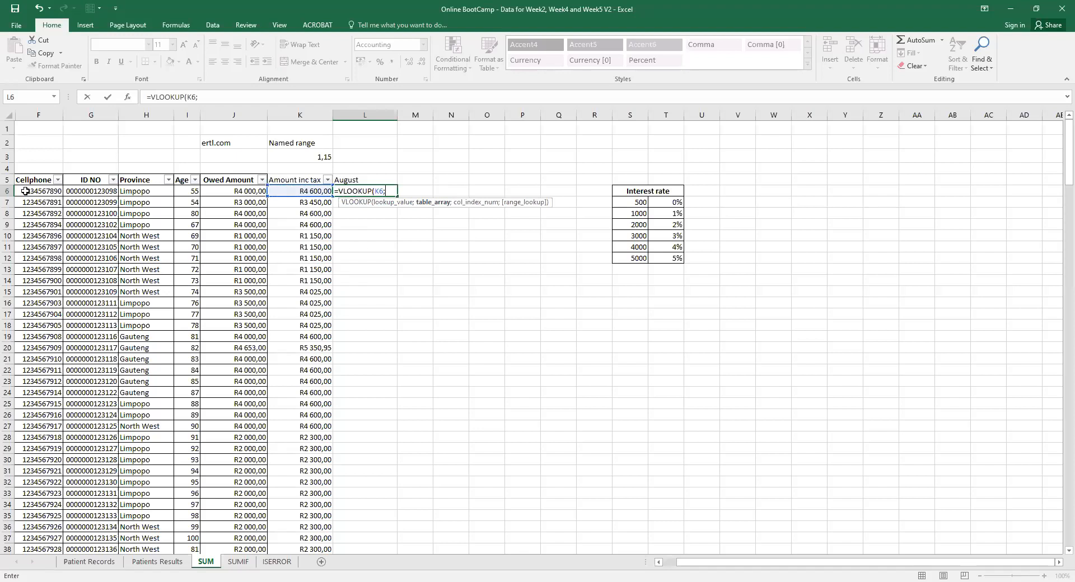
type("a6")
type(":k")
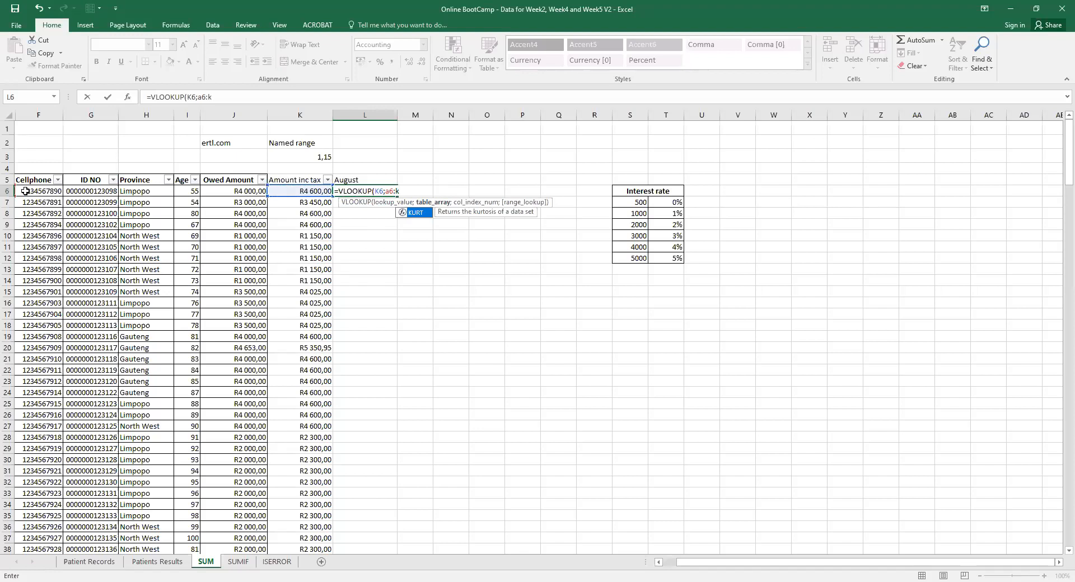
type("4")
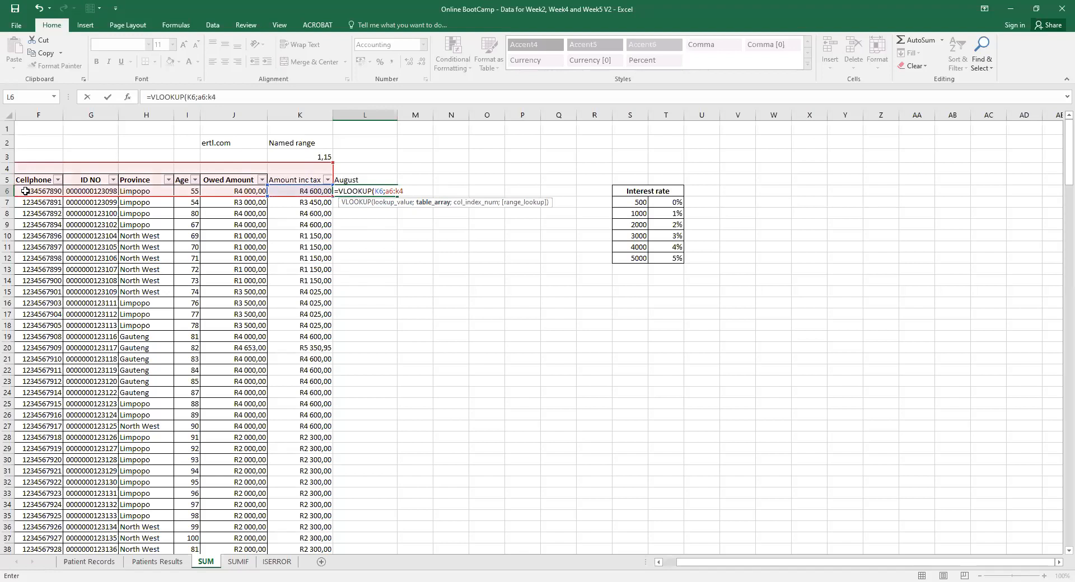
key("BackSpace")
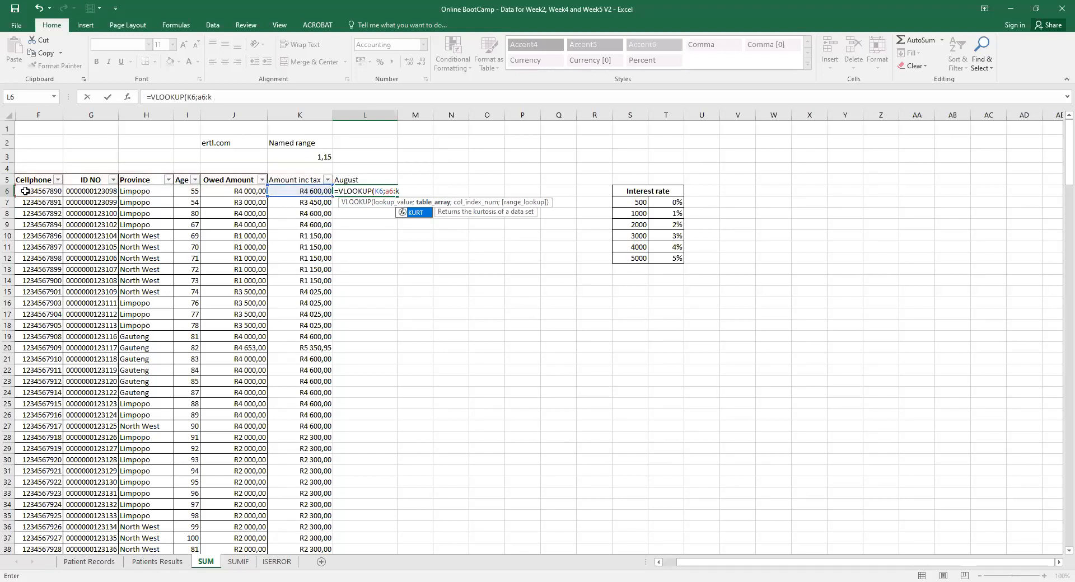
type("62")
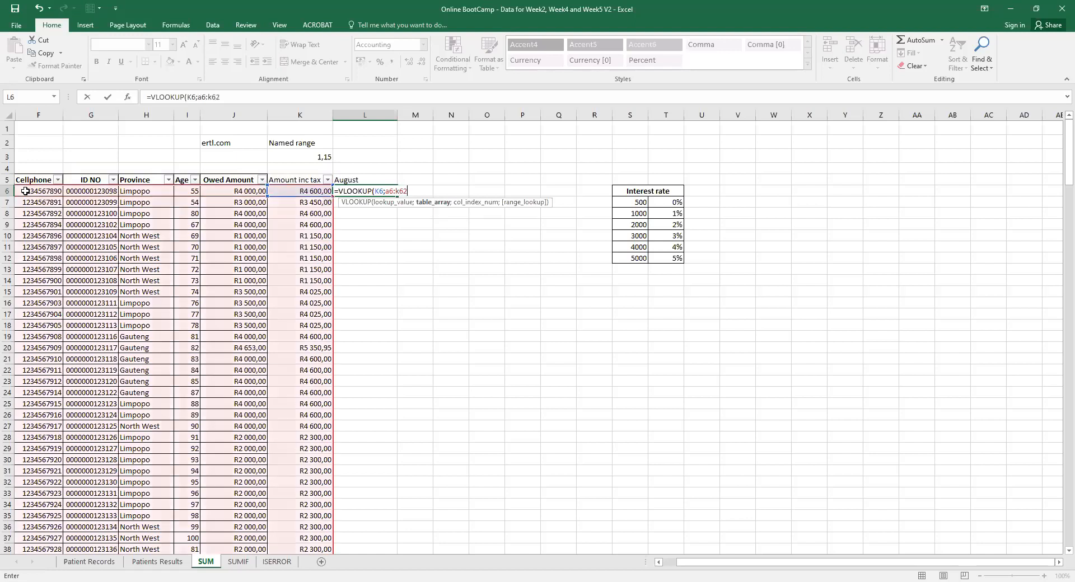
key("BackSpace")
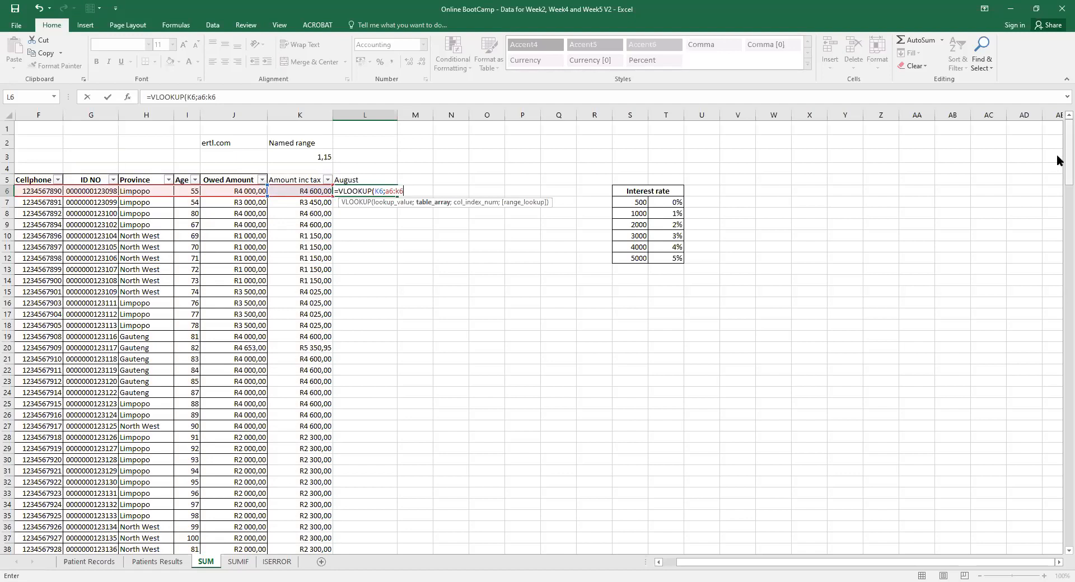
Scroll to check the last data row, extend the range to k244, then backspace the arguments out of L6's formula.
left_click_drag(1056, 155, 1058, 532)
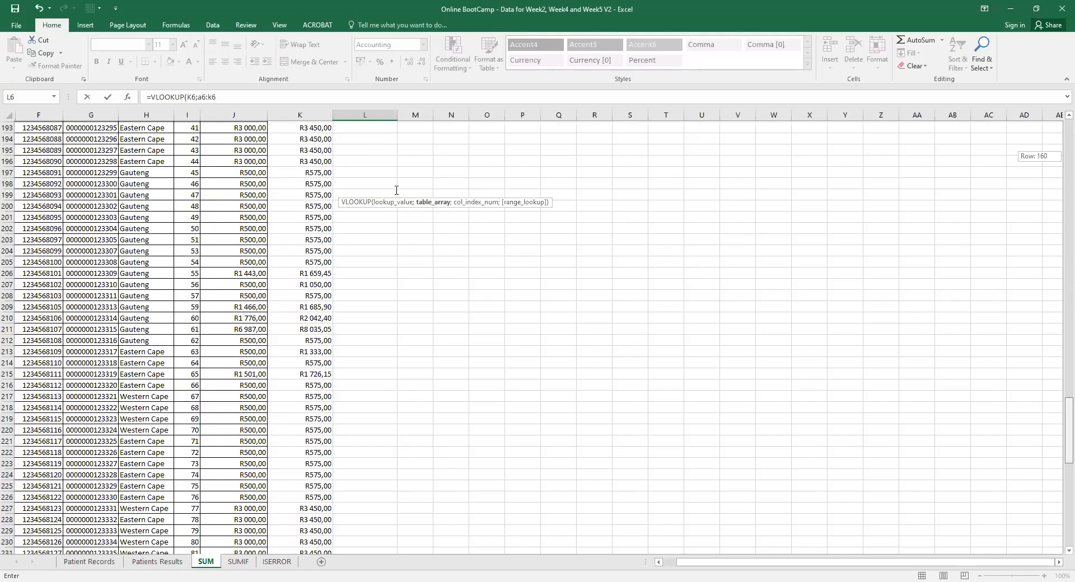
key("BackSpace")
type("244;")
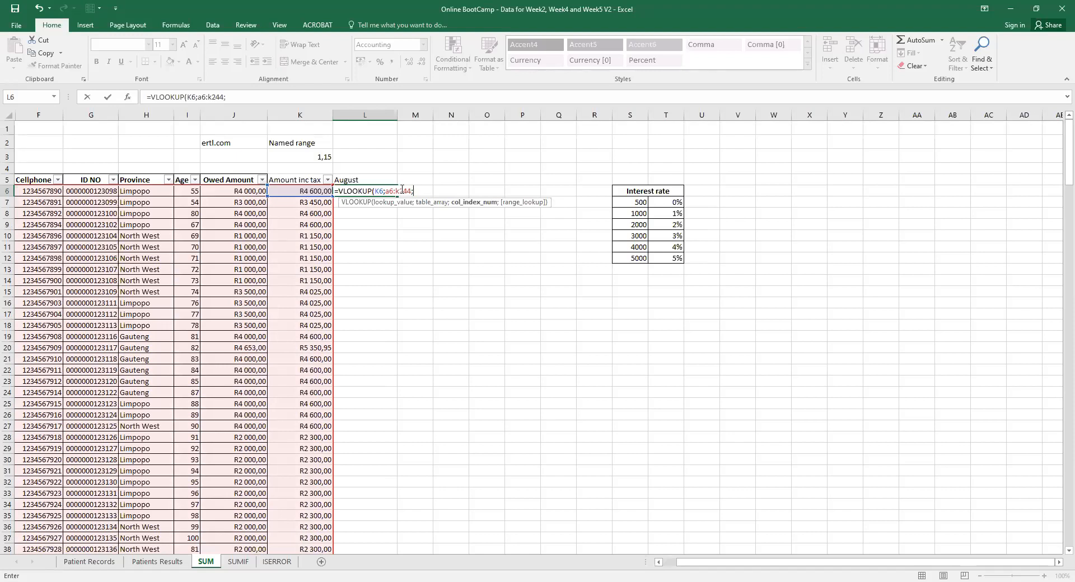
key("BackSpace")
key("BackSpace")
key("BackSpace")
key("BackSpace")
key("BackSpace")
key("BackSpace")
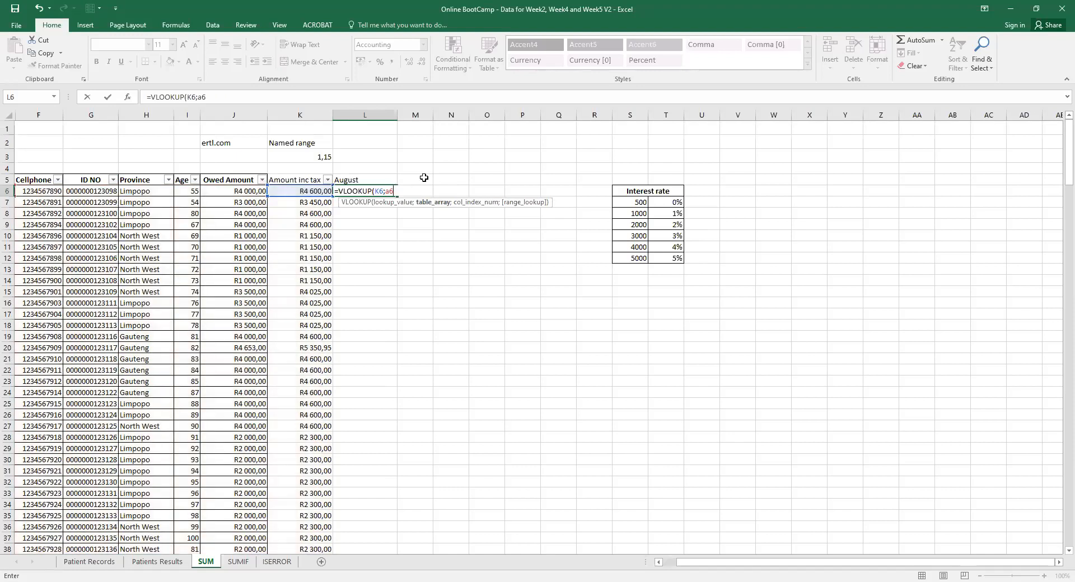
key("BackSpace")
key("BackSpace")
key("BackSpace")
key("BackSpace")
key("BackSpace")
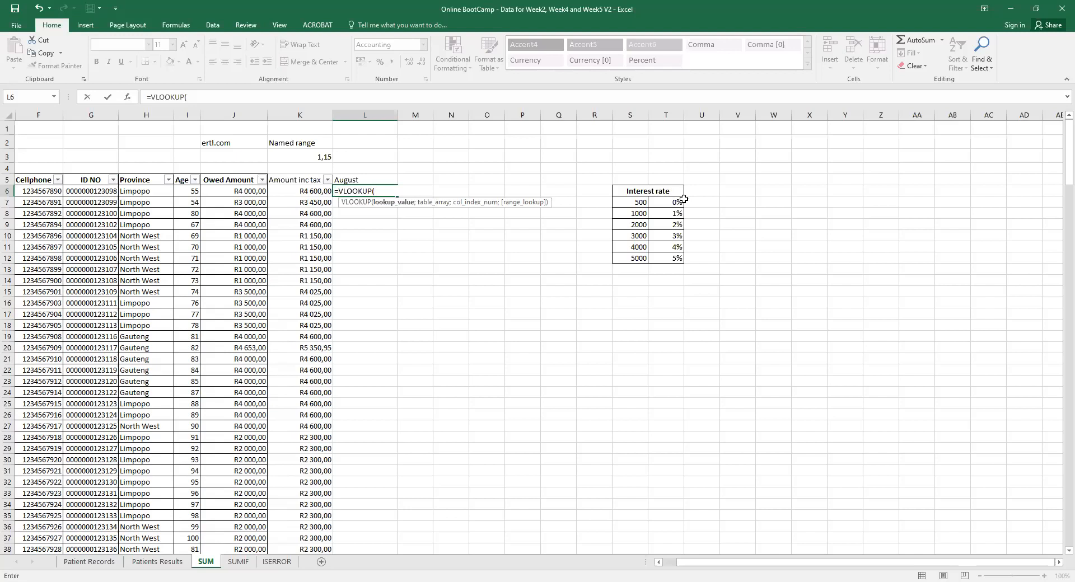
Complete L6 as =VLOOKUP(S7;a6:k244;6;true), which returns #N/A.
left_click(634, 203)
type(";")
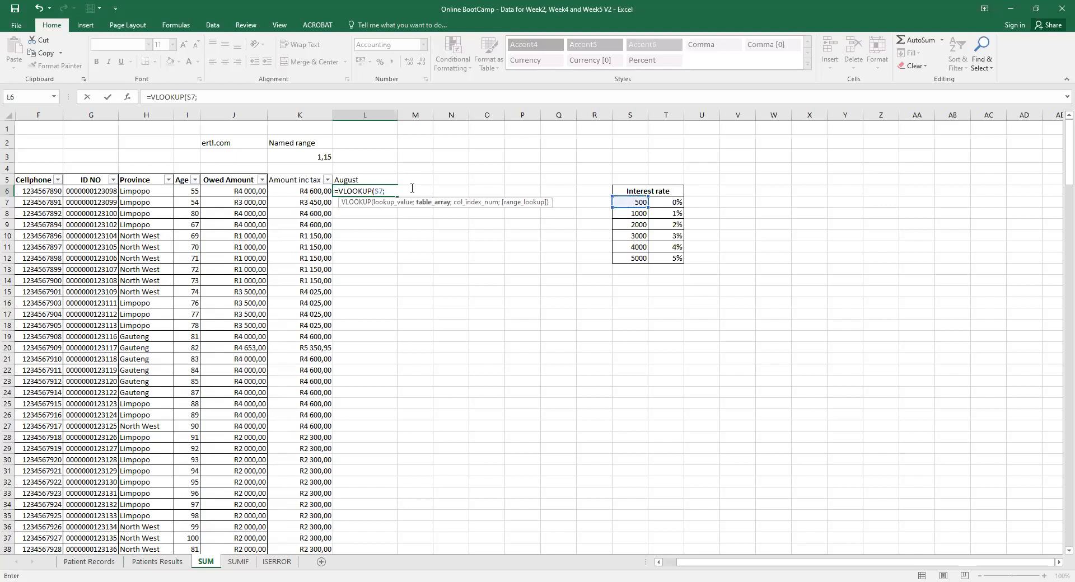
type("a6:k244;6")
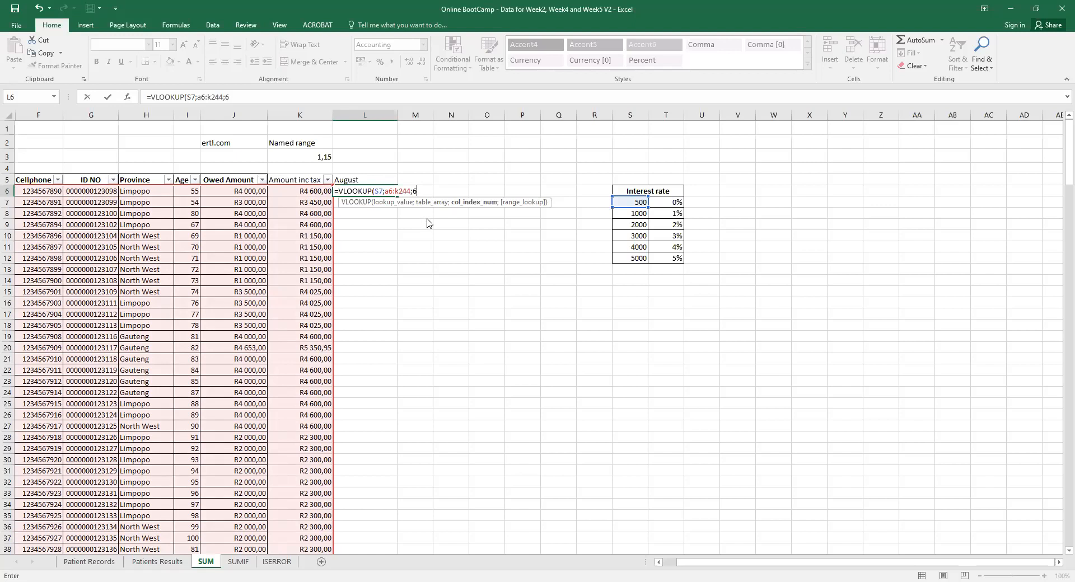
type(";")
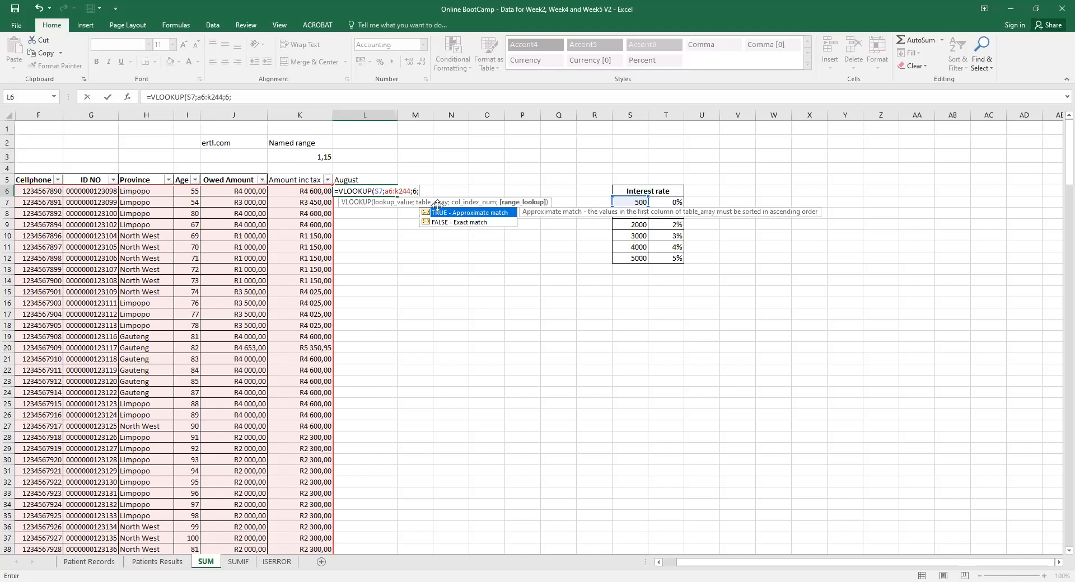
type("true")
key("Return")
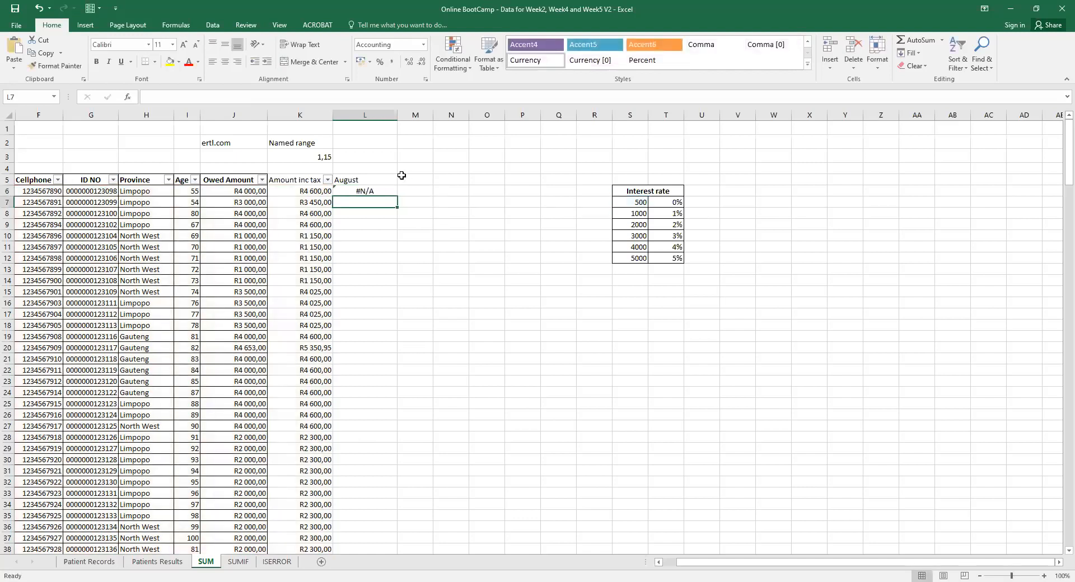
left_click(379, 190)
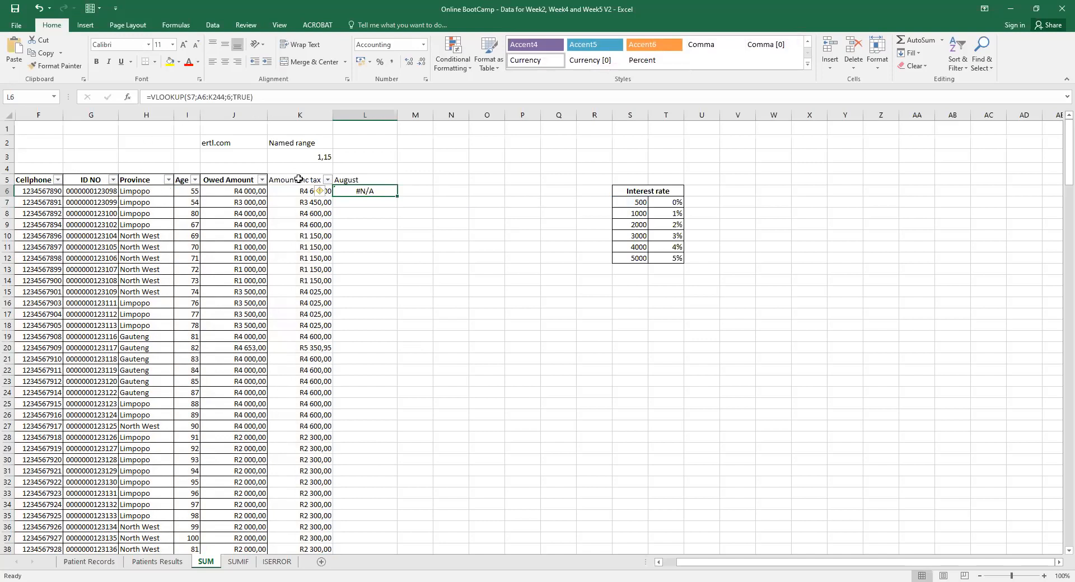
left_click(237, 98)
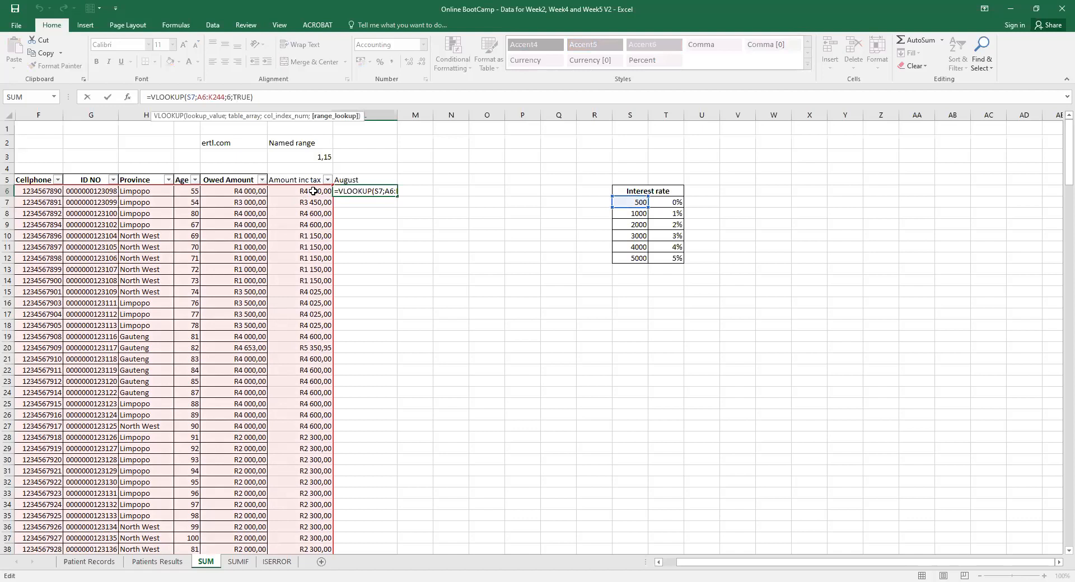
left_click(381, 191)
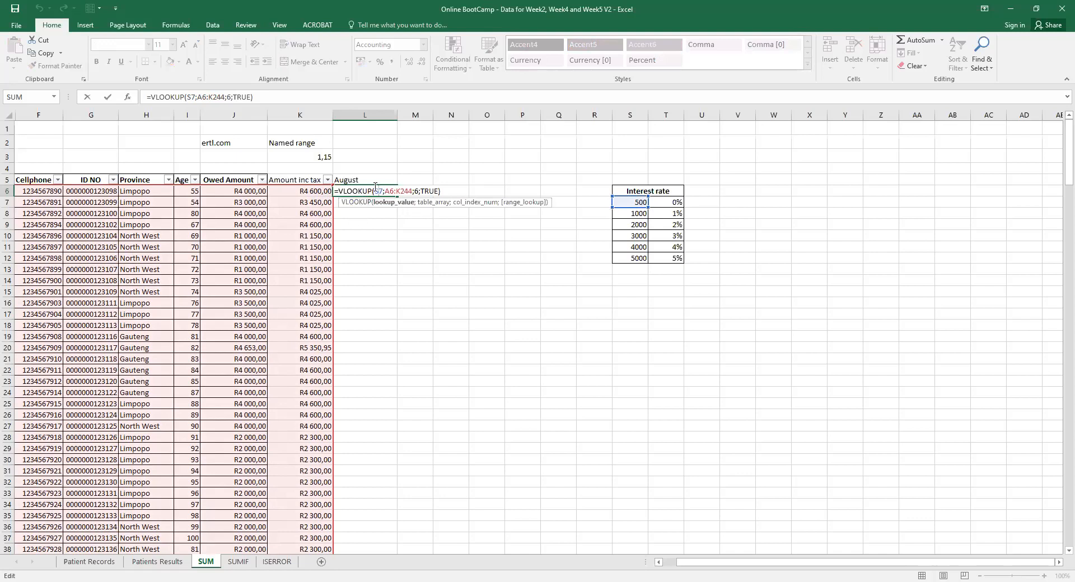
key("Return")
left_click(386, 581)
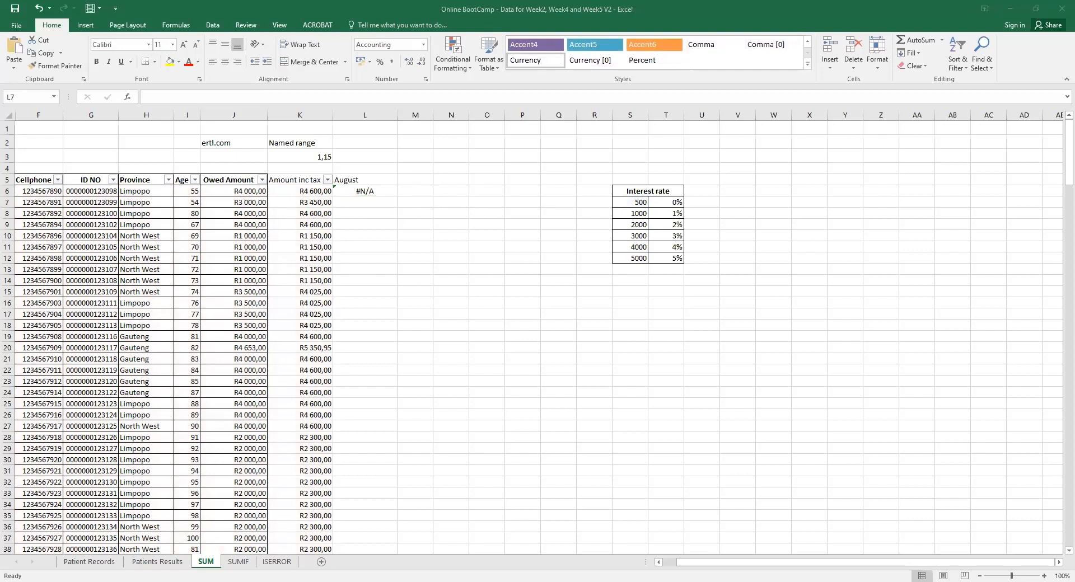
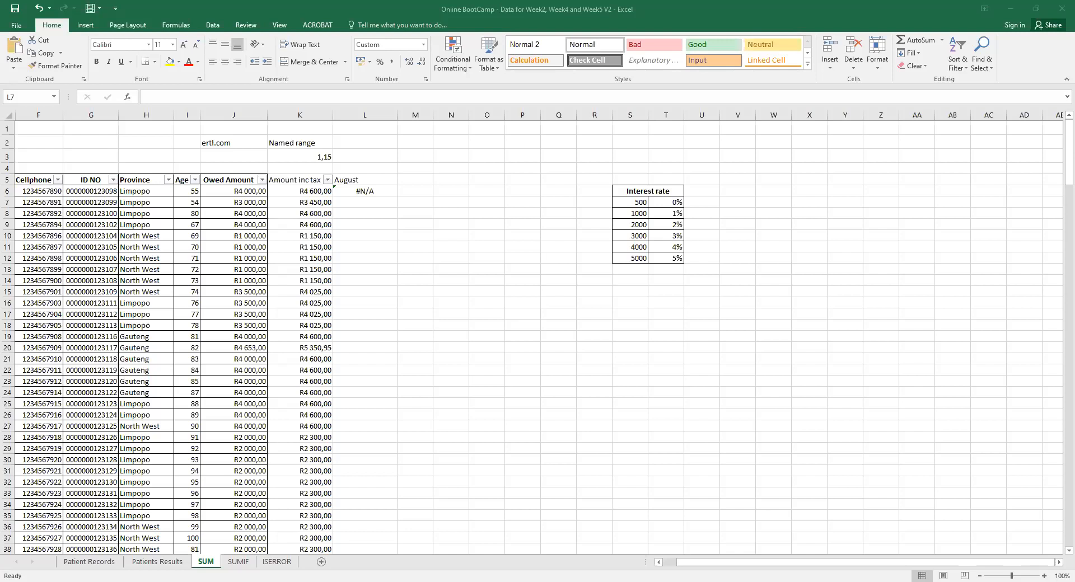
Start rewriting L6 as =sum( and delete the old VLOOKUP arguments.
left_click(351, 190)
left_click(151, 96)
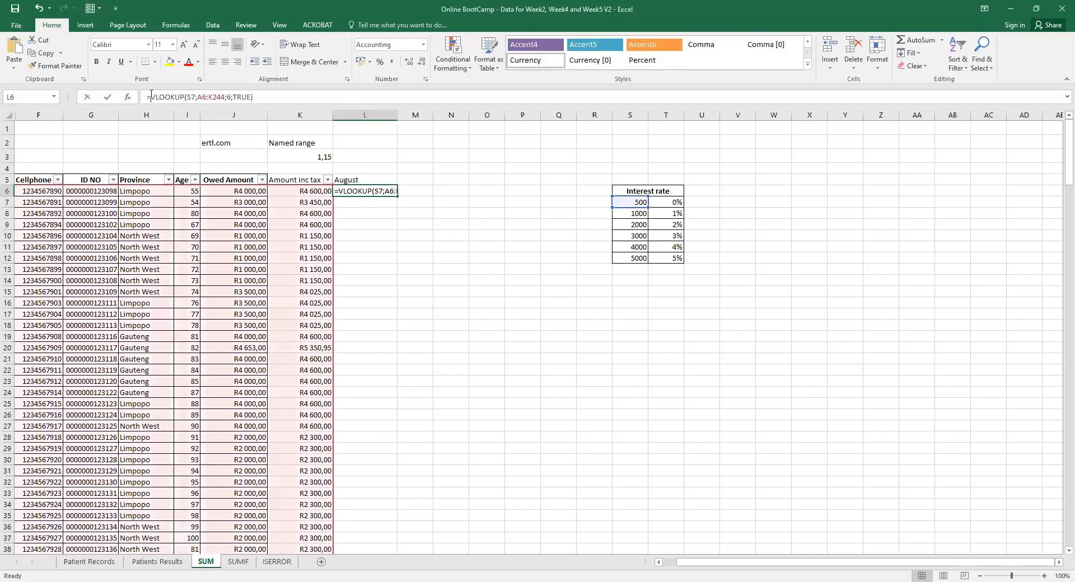
type("s")
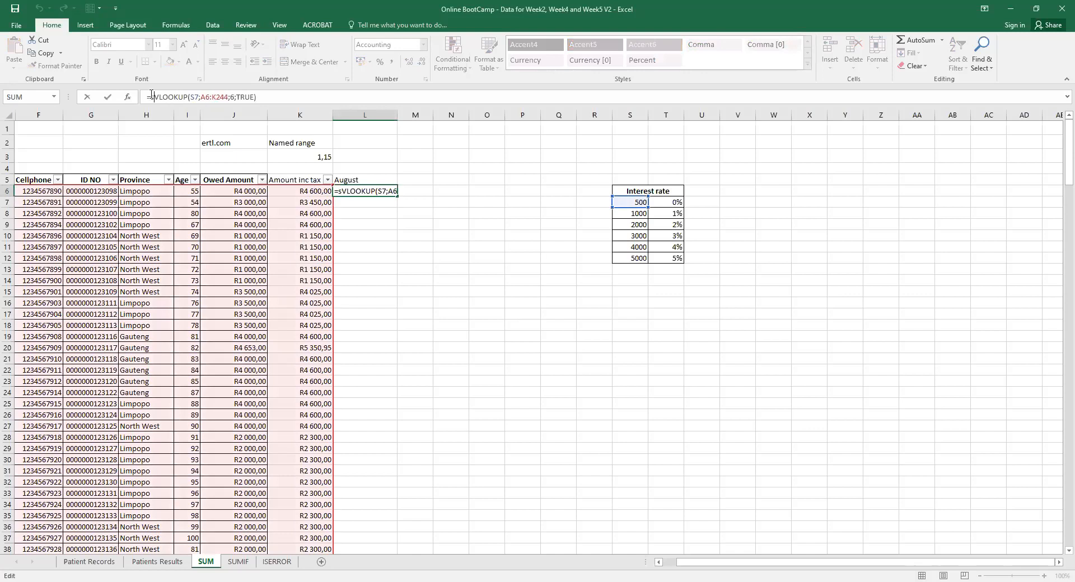
type("um")
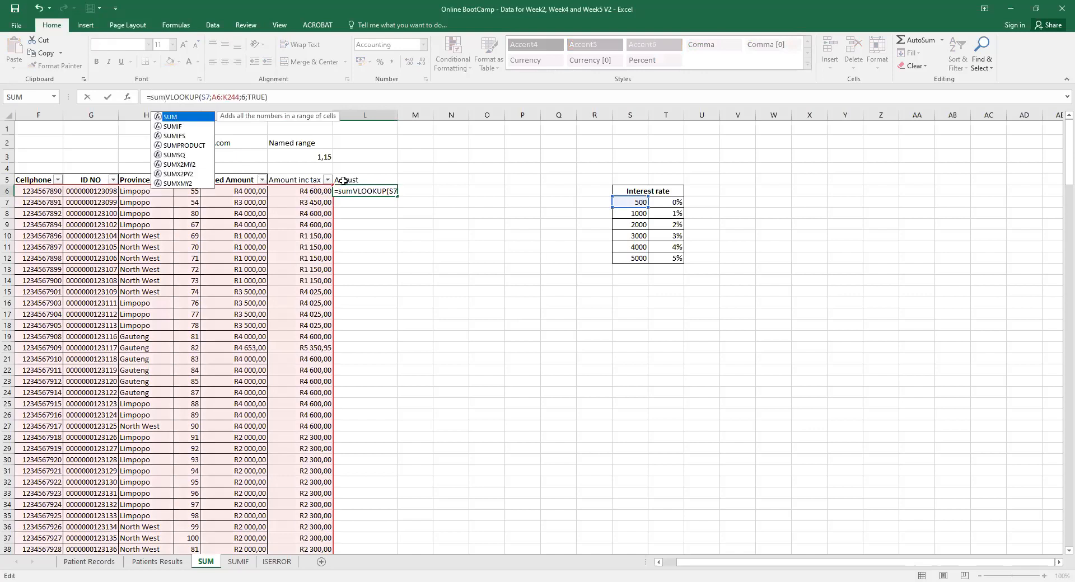
type("(")
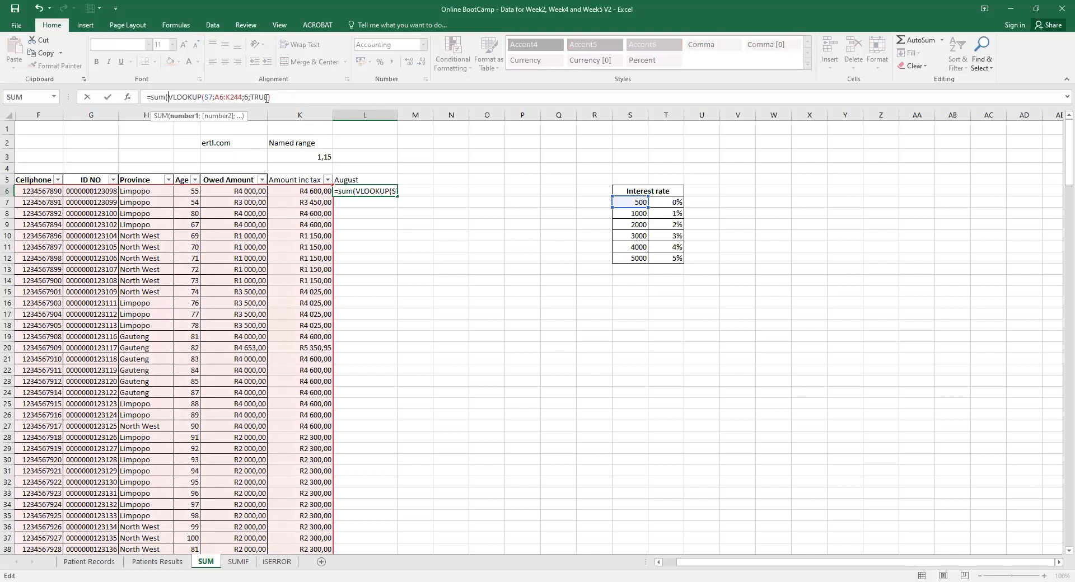
left_click_drag(267, 98, 204, 97)
key("BackSpace")
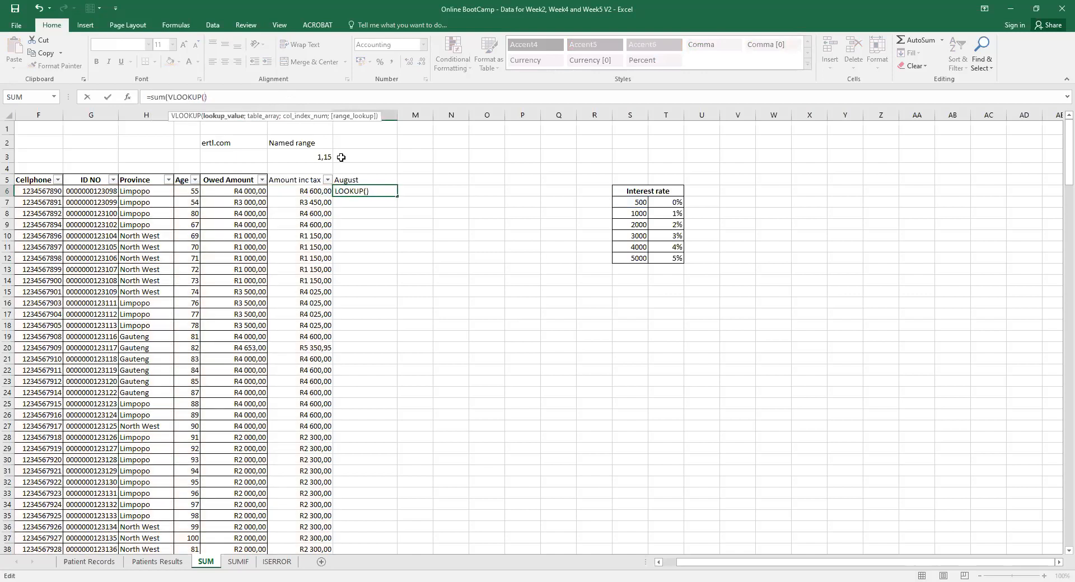
Complete the lookup as VLOOKUP(K6;S7:T12;2;TRUE) and accept Excel's missing-bracket correction.
left_click(303, 192)
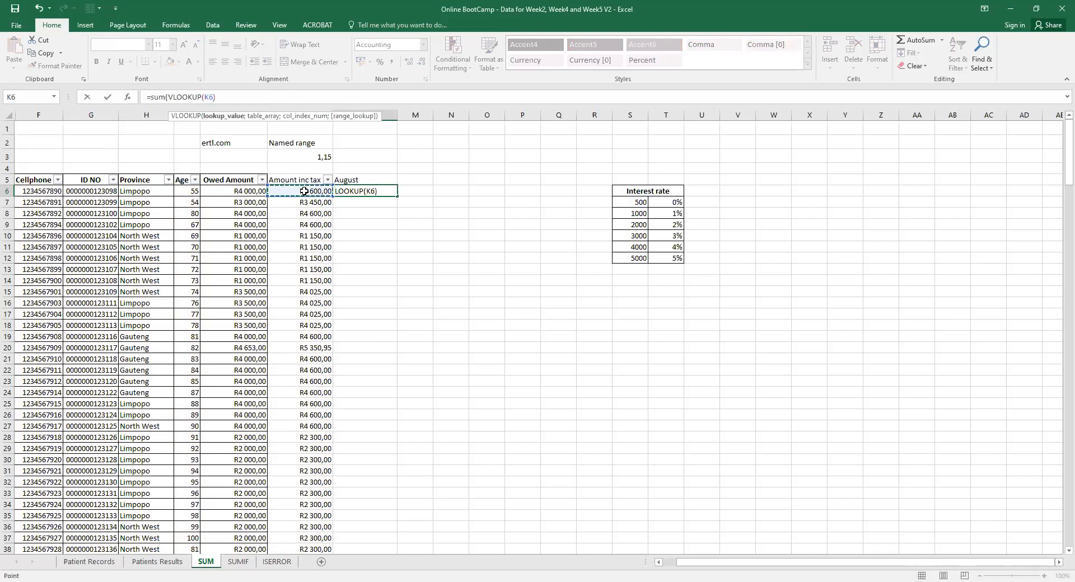
type(";")
left_click(640, 205)
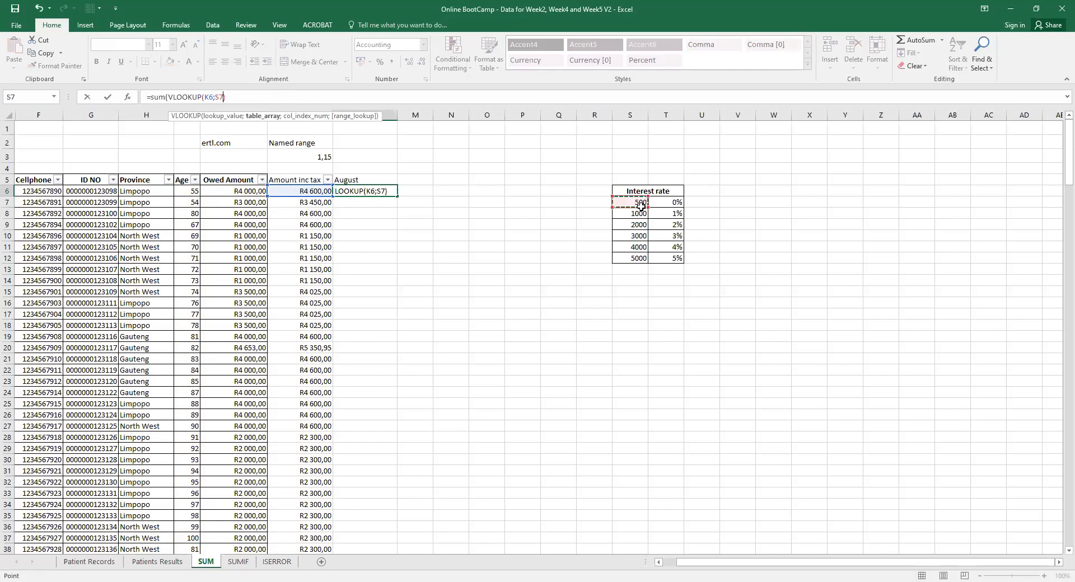
left_click_drag(640, 204, 666, 255)
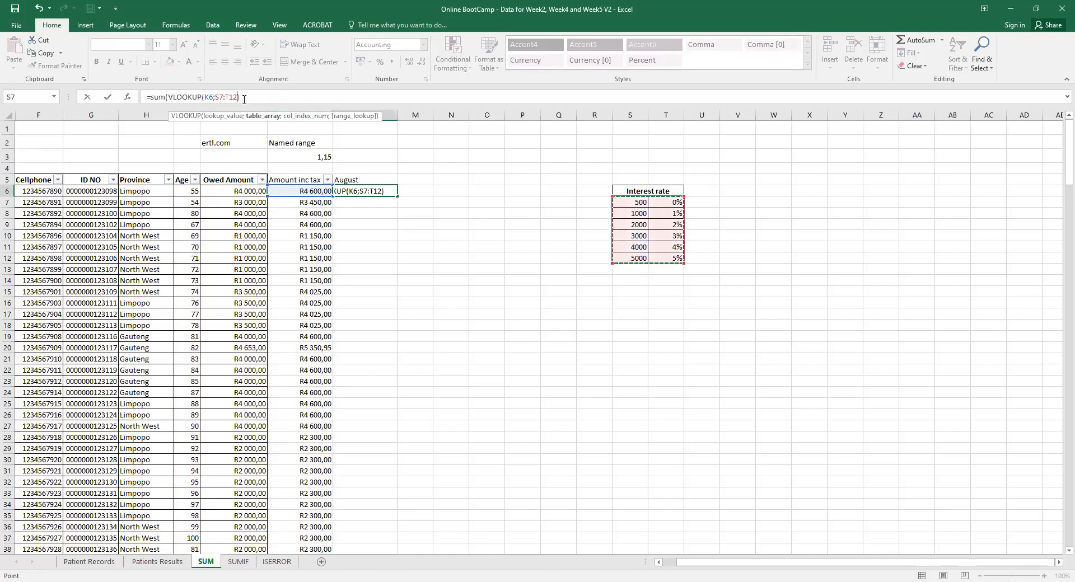
type(";")
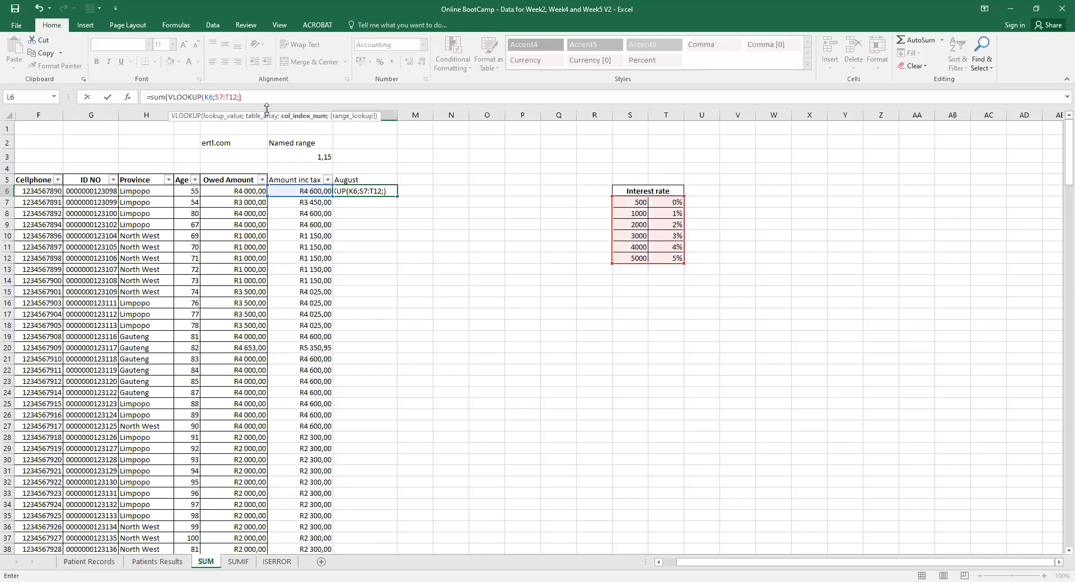
type("2")
type(";")
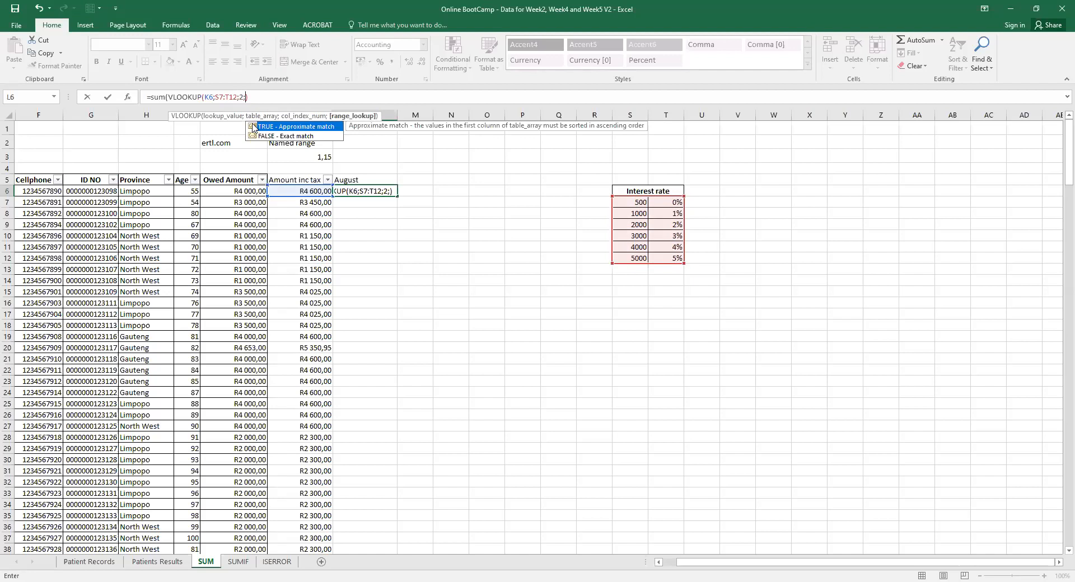
double_click(252, 128)
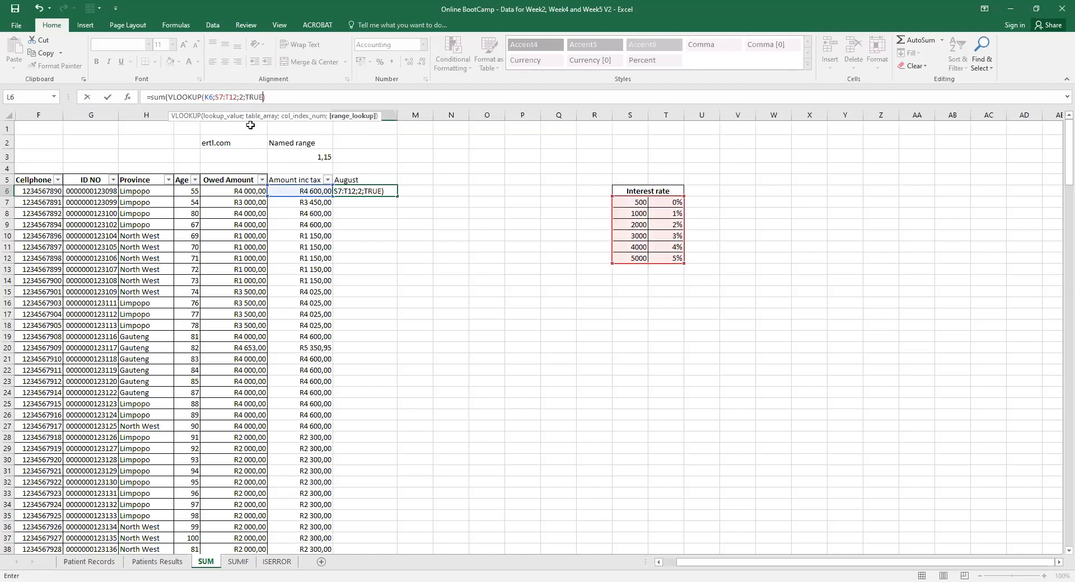
key("Return")
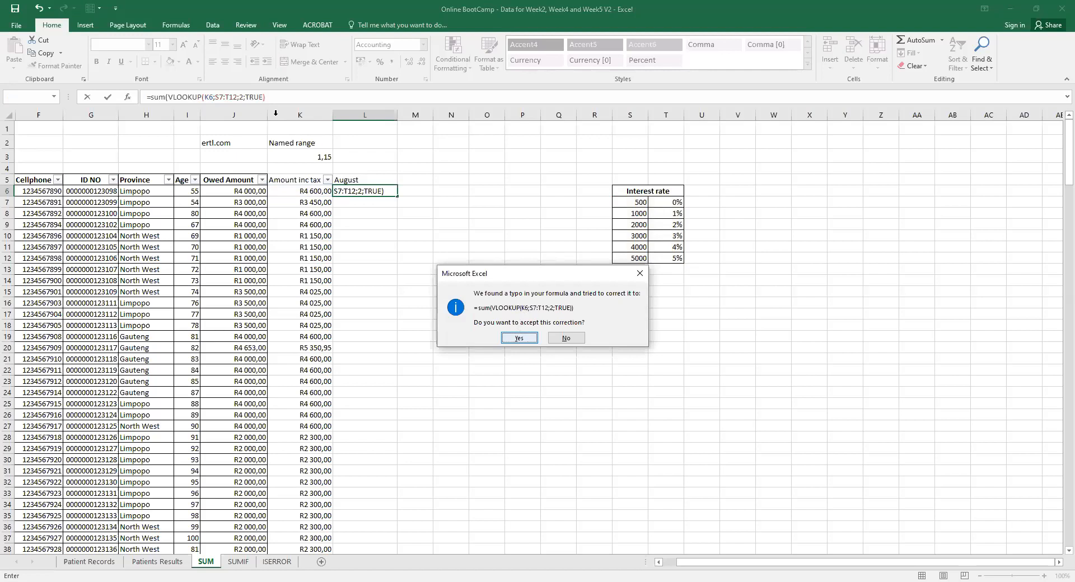
left_click(519, 337)
left_click(370, 193)
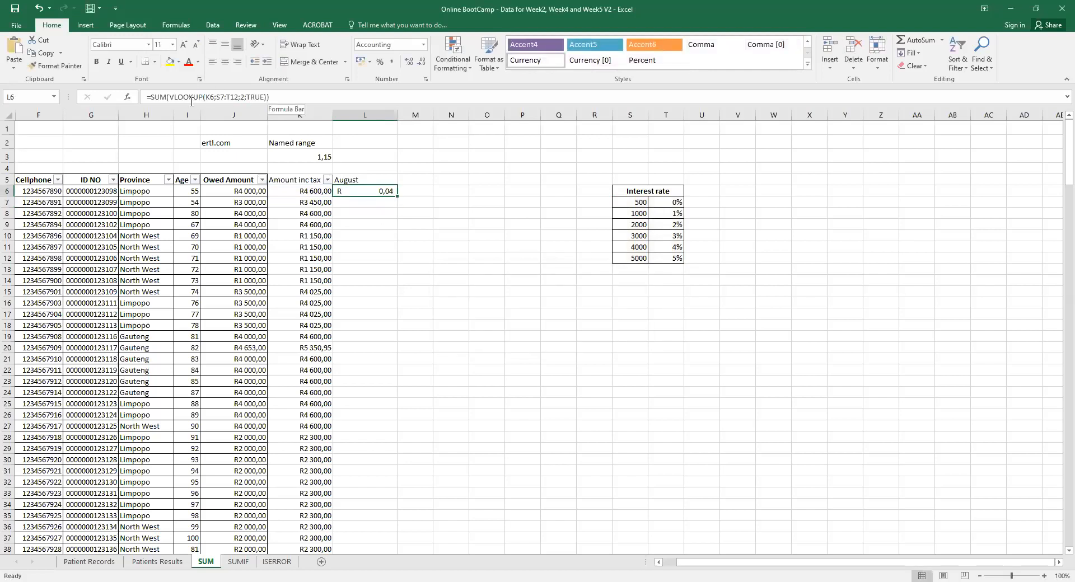
left_click(268, 96)
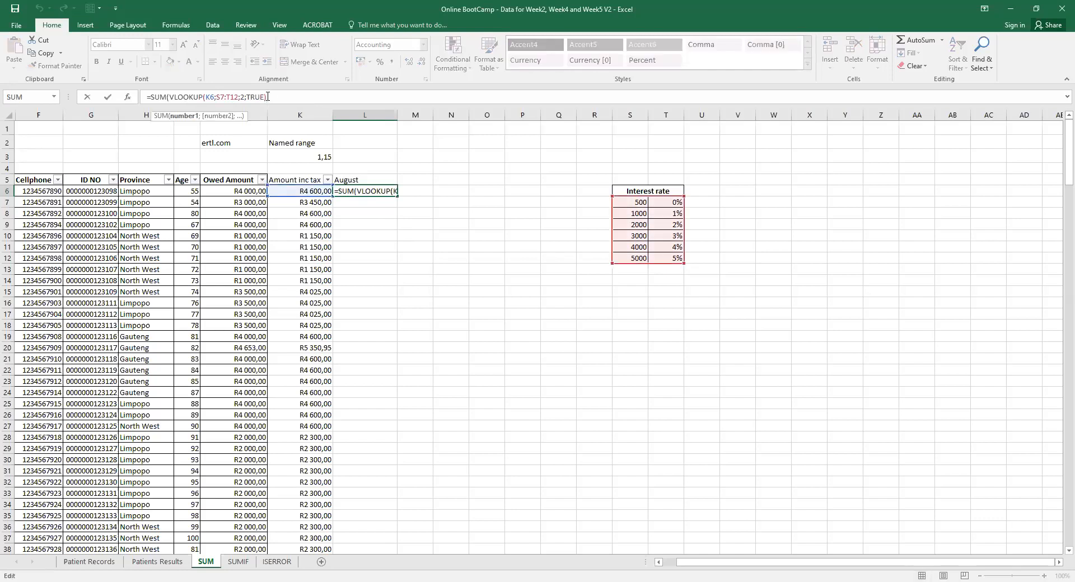
type(")")
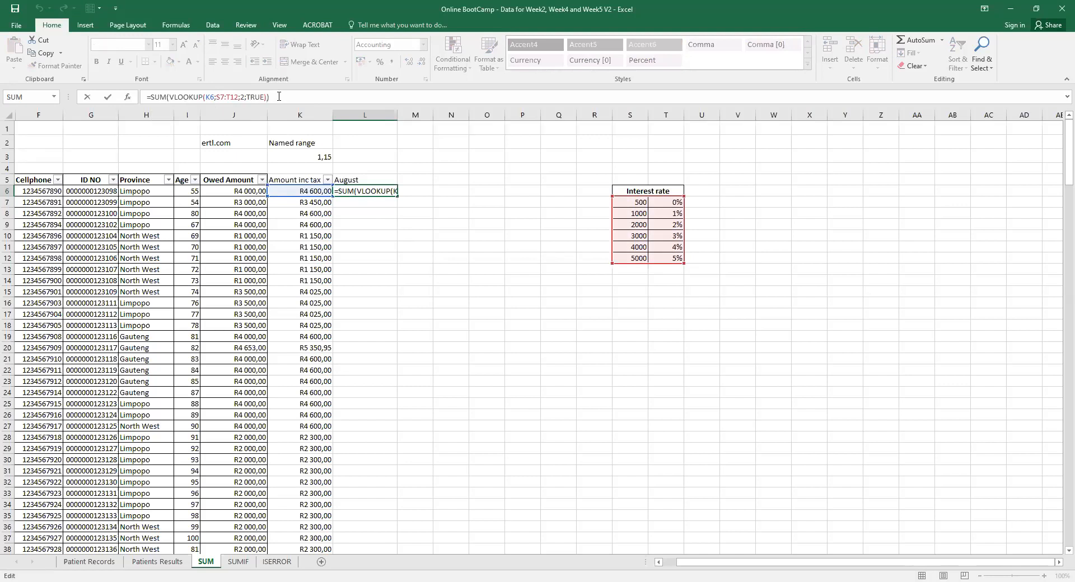
key("Return")
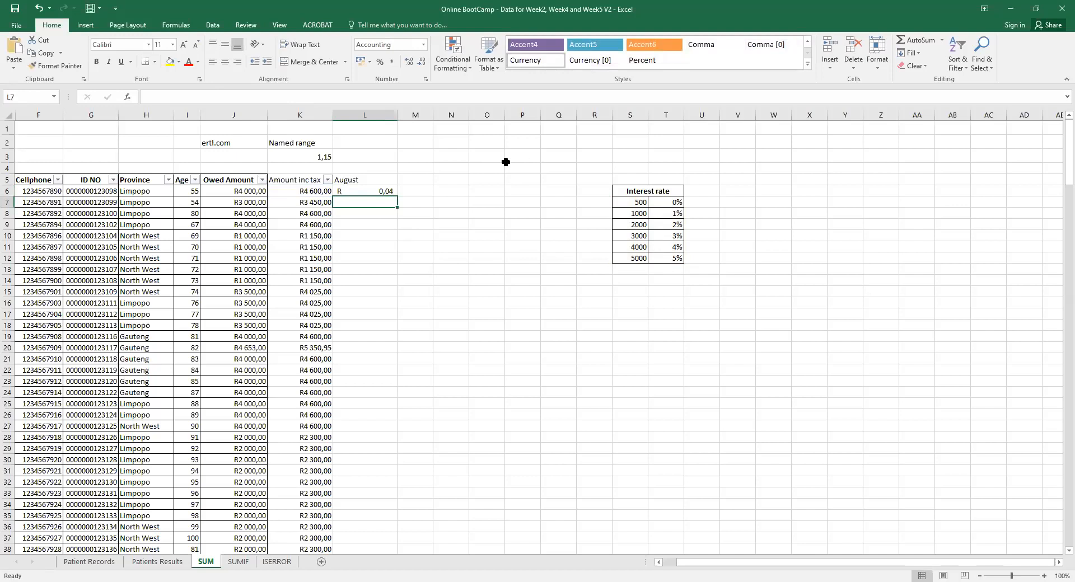
left_click(373, 191)
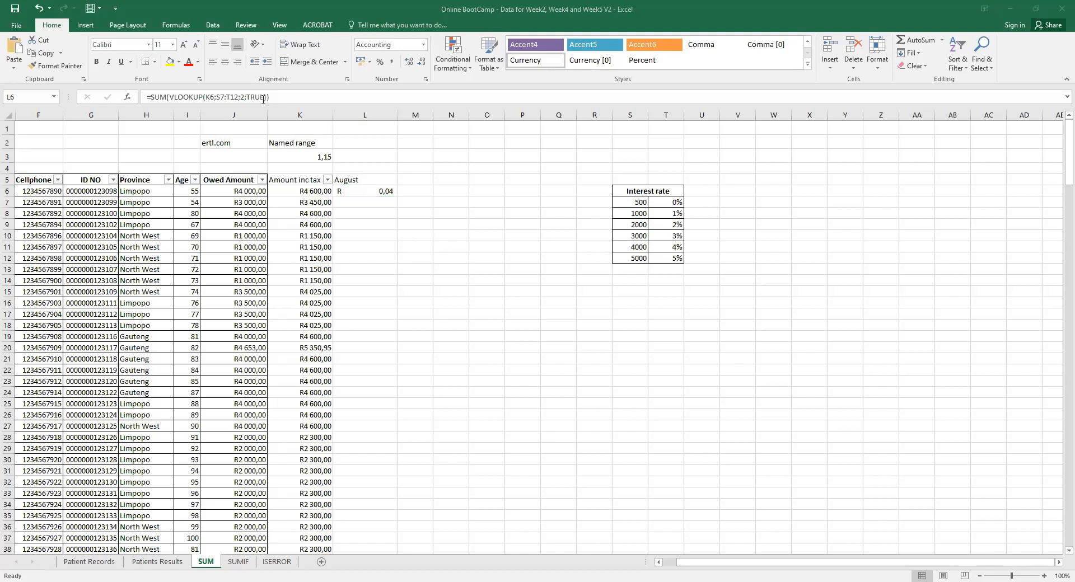
Insert K6 as the first SUM argument in L6, so August shows R4 600,04.
left_click(208, 98)
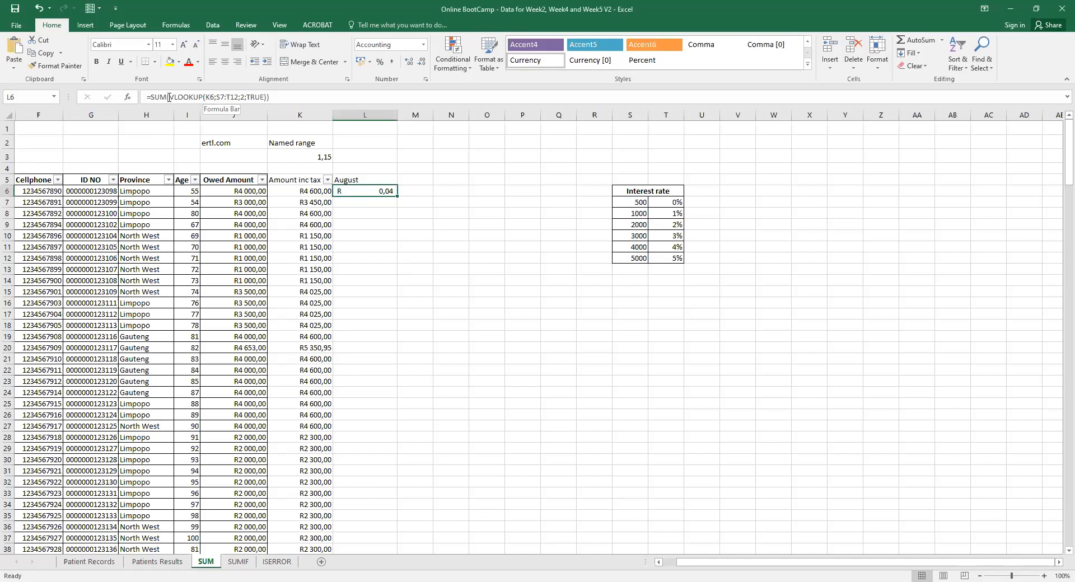
left_click(169, 98)
left_click(282, 192)
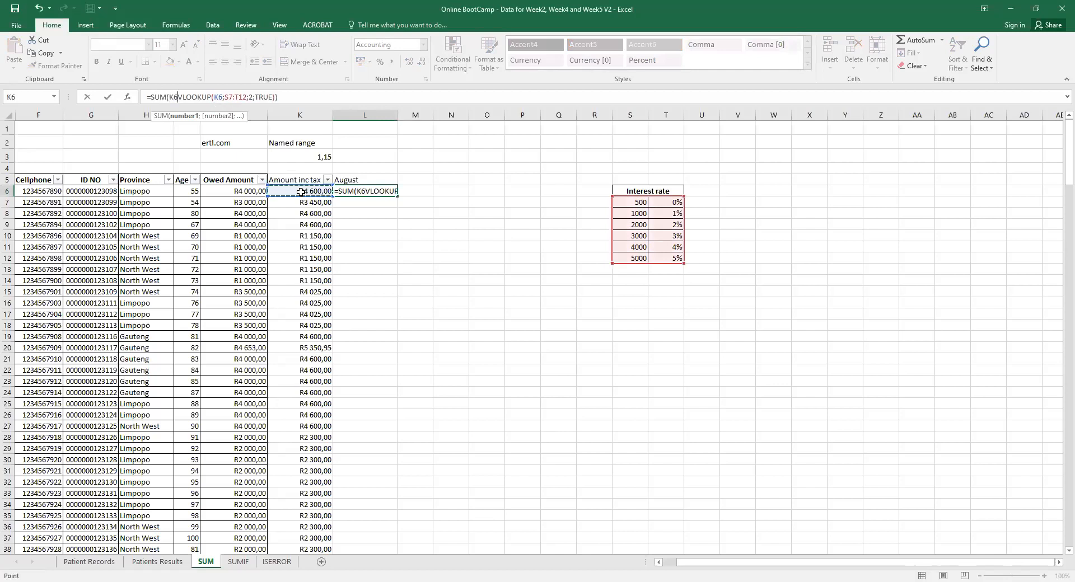
type(";")
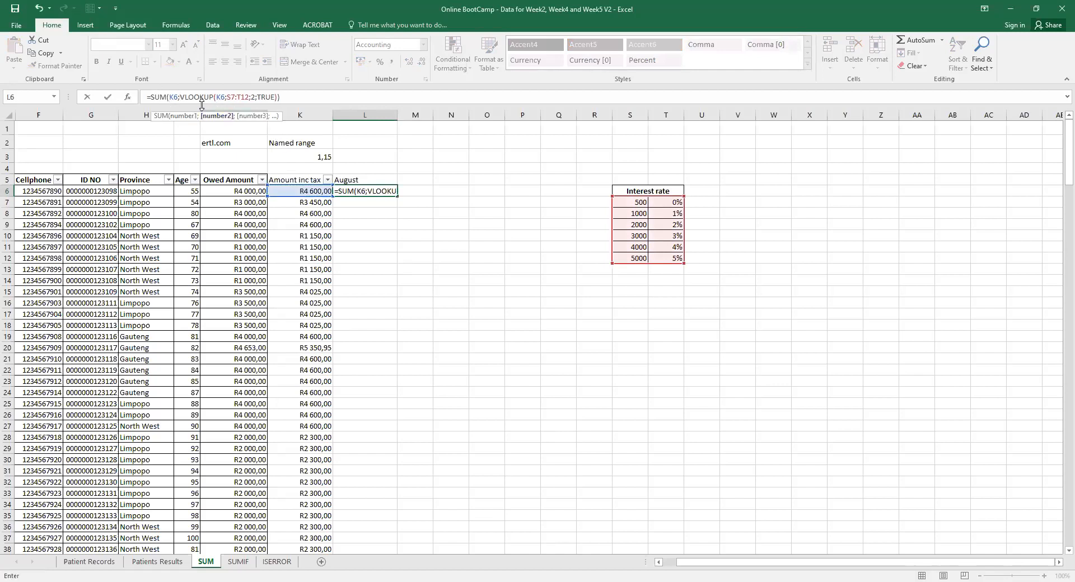
key("Return")
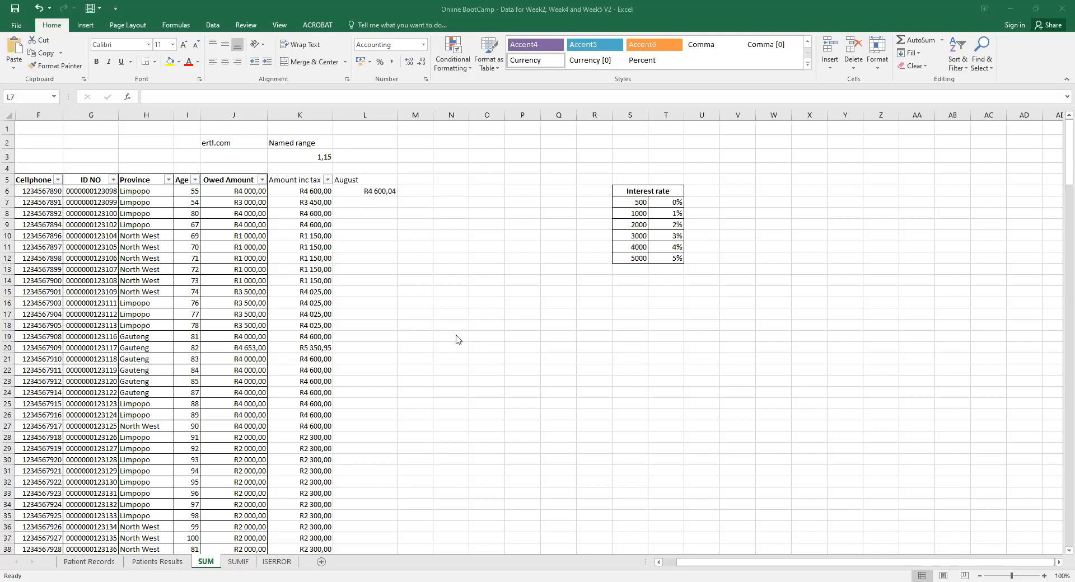
left_click(380, 192)
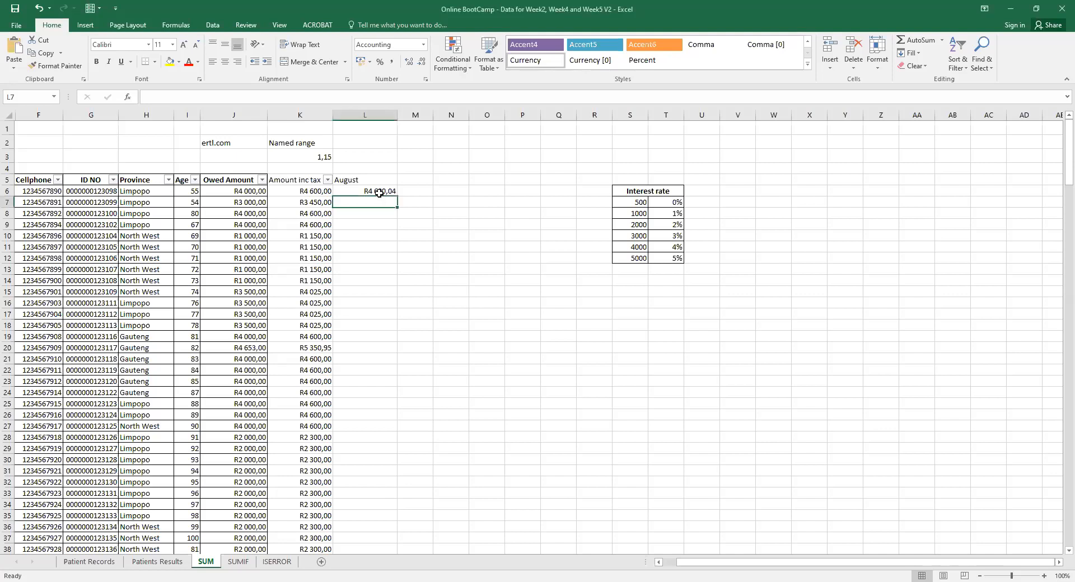
Multiply the L6 lookup by K6 and remove the separate K6 argument.
left_click(179, 96)
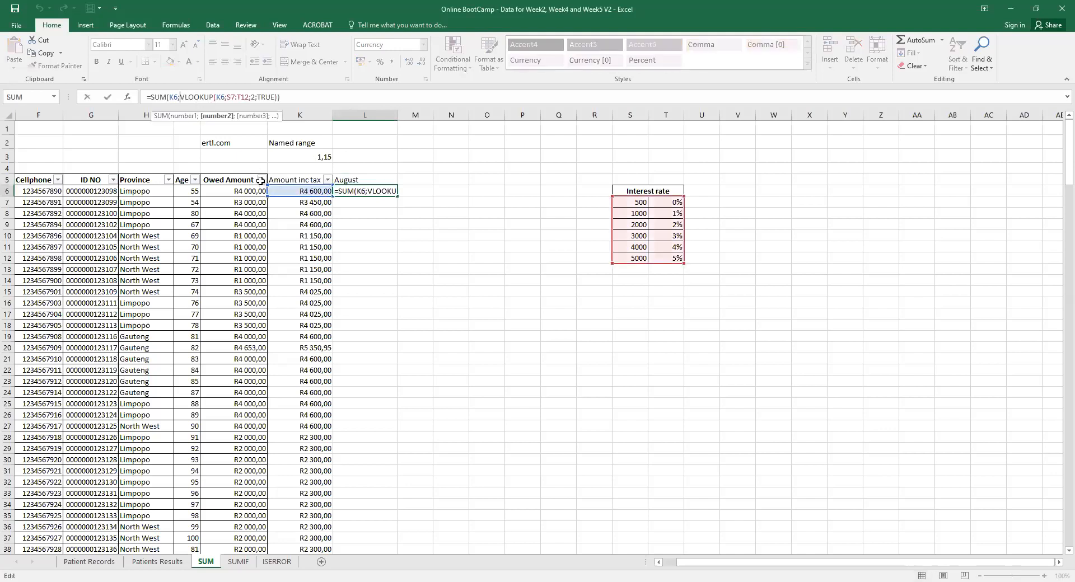
left_click(290, 190)
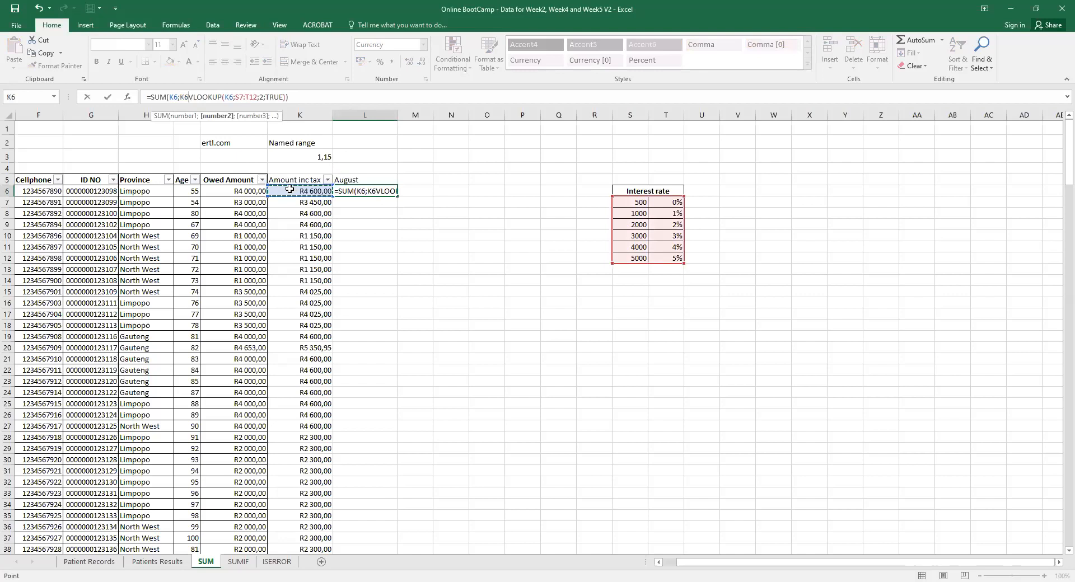
type("*")
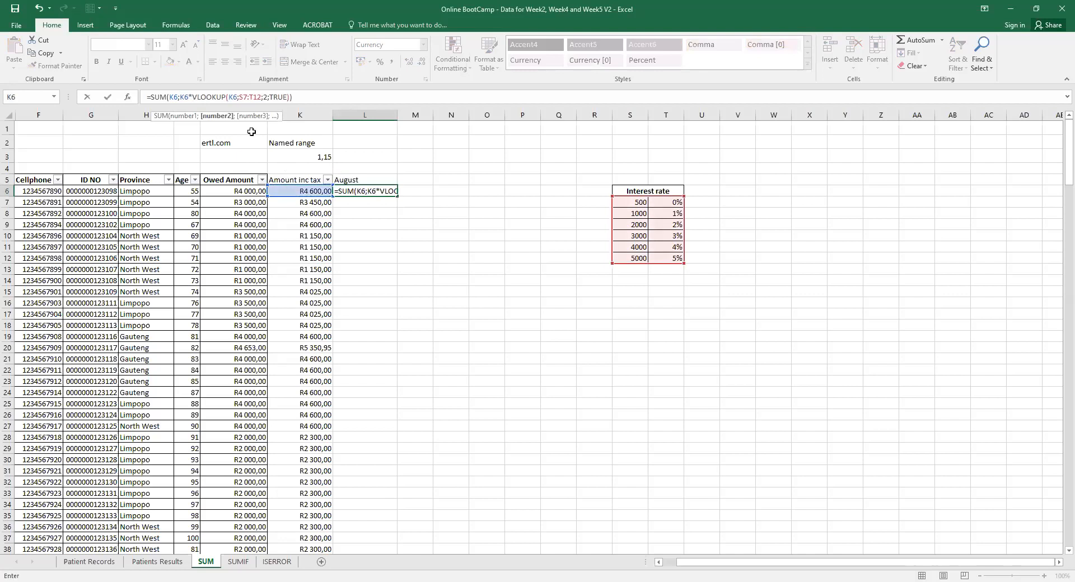
left_click(179, 96)
key("BackSpace")
key("BackSpace")
key("BackSpace")
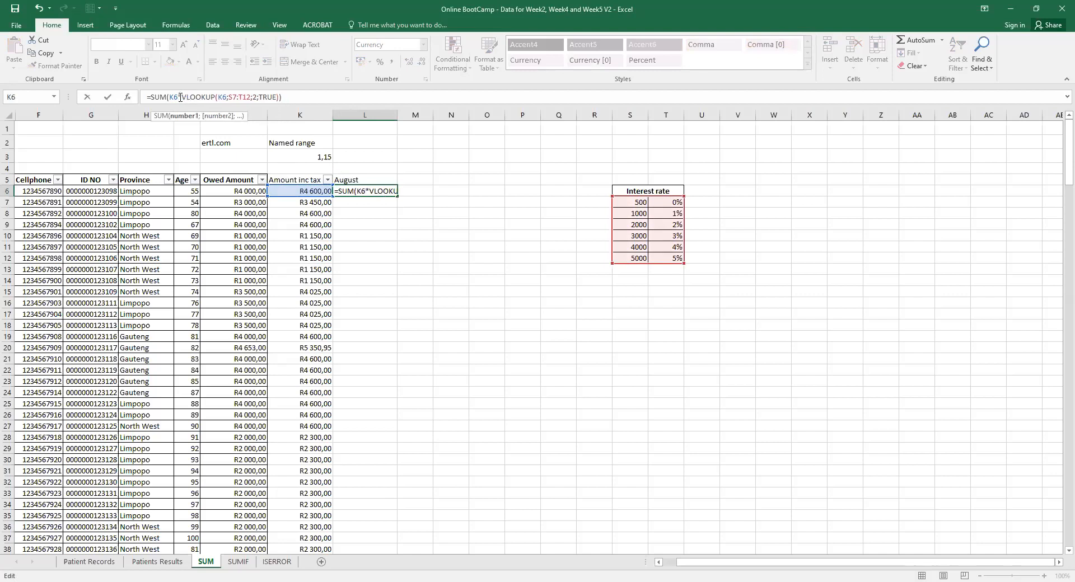
key("Return")
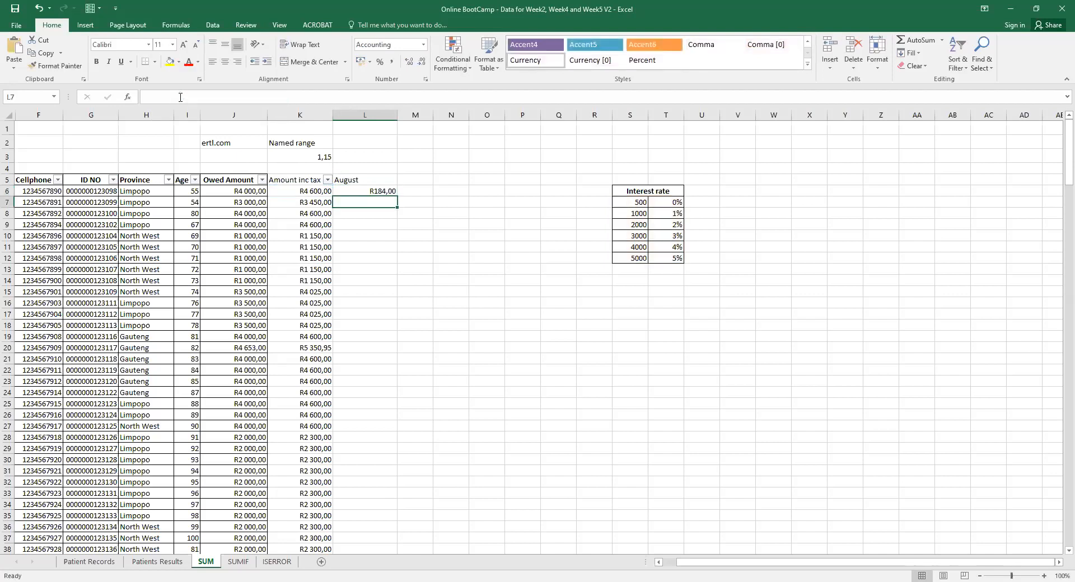
left_click(379, 189)
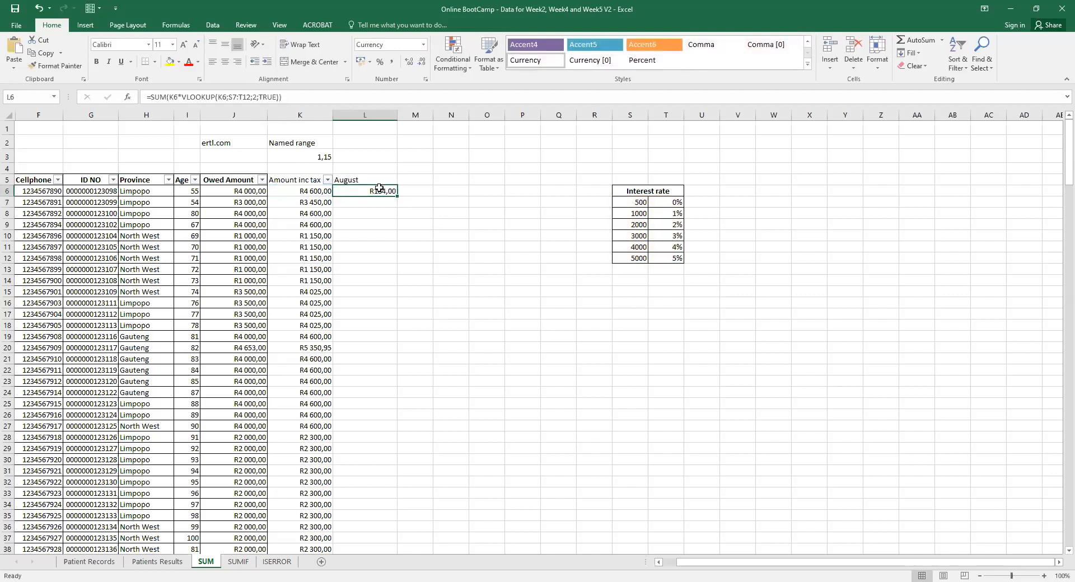
Check K6's formula, then rework L6 so K6 times the lookup sits inside the SUM.
left_click(301, 189)
left_click(385, 191)
double_click(178, 96)
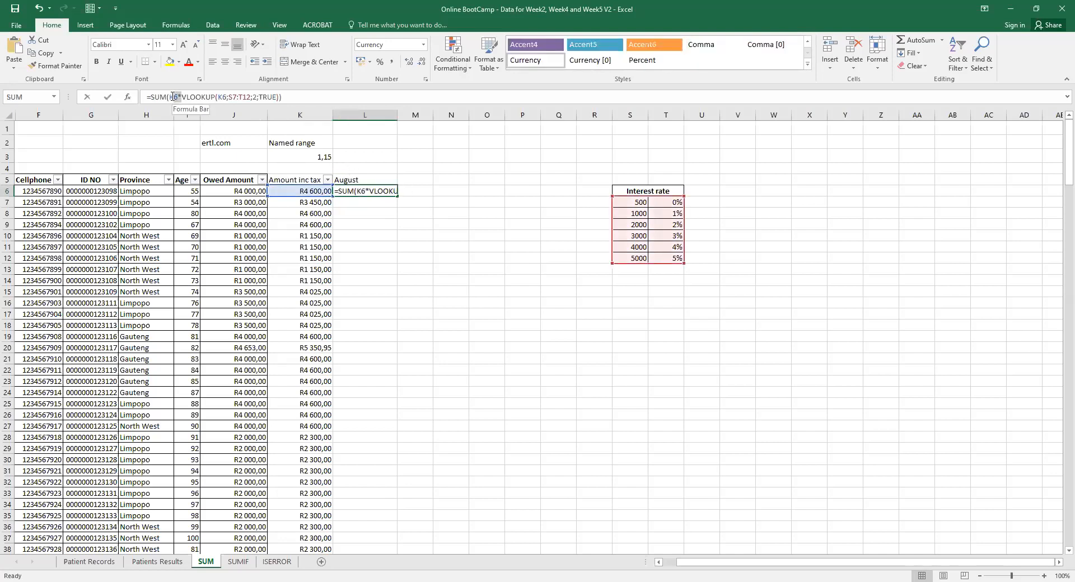
key("BackSpace")
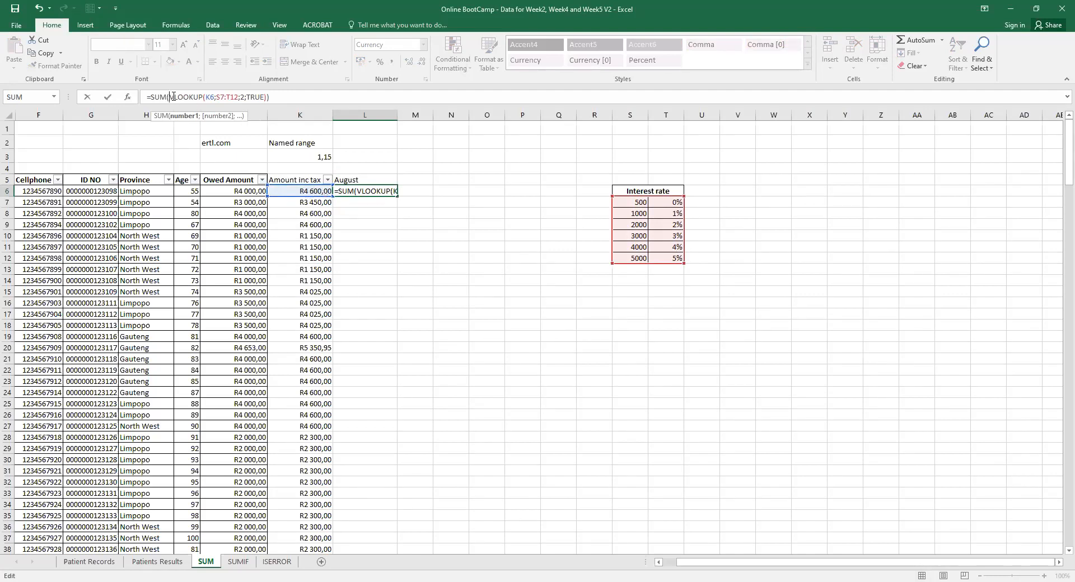
left_click(296, 190)
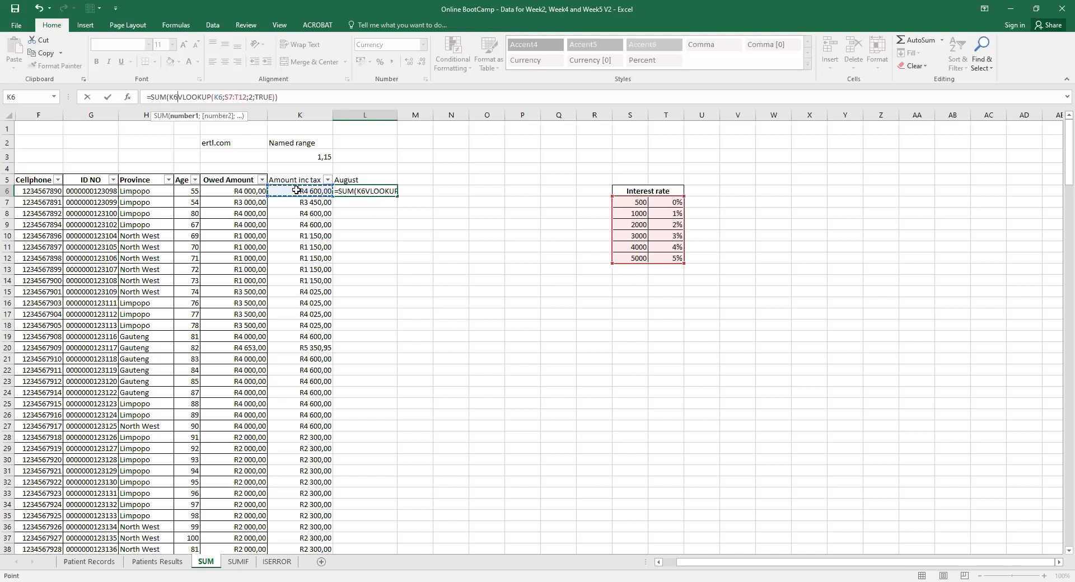
type("*")
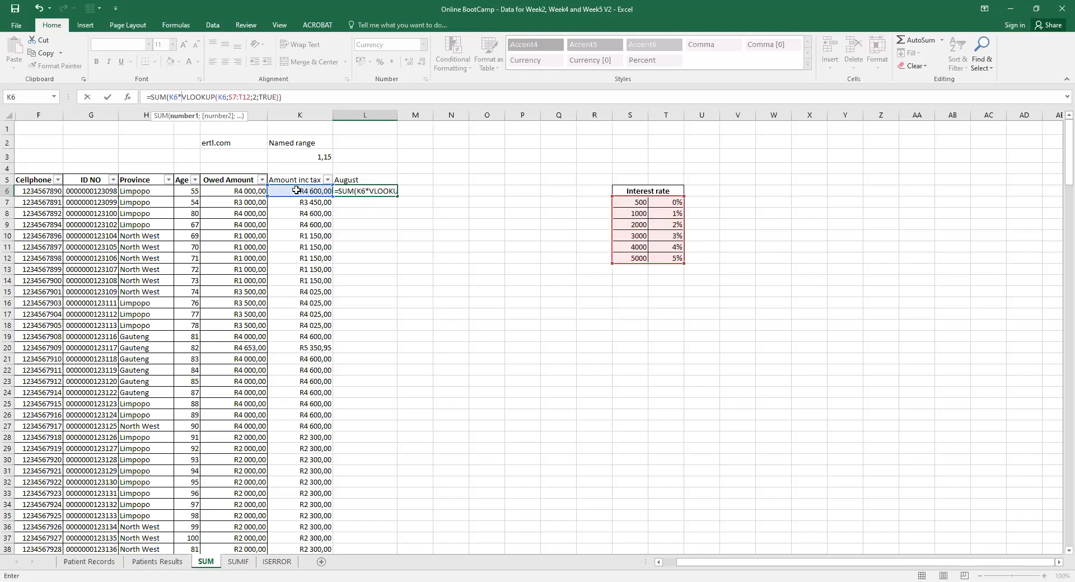
key("Return")
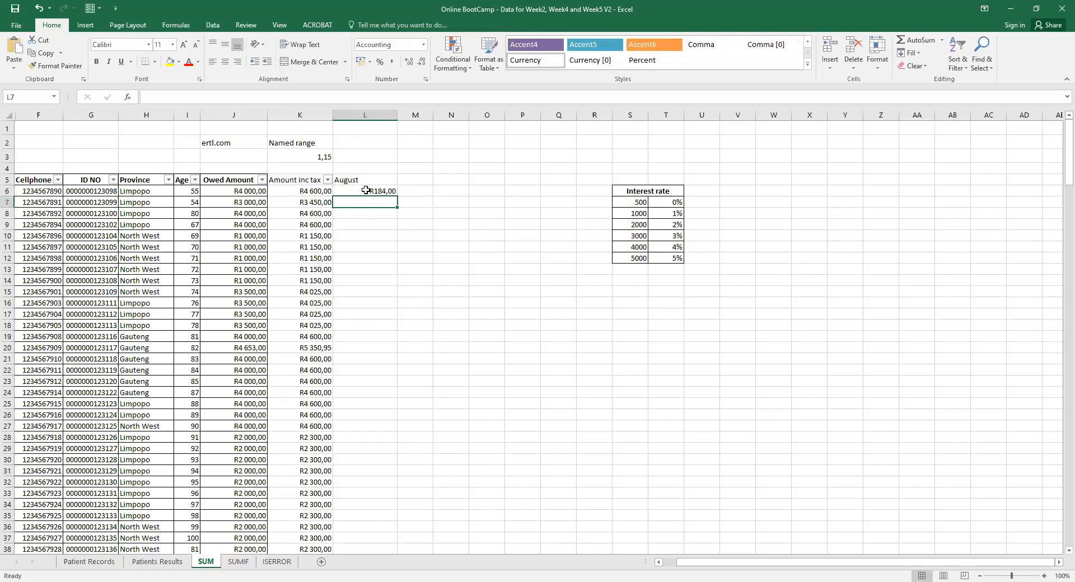
Re-add K6 as its own SUM argument: =SUM(K6;K6*VLOOKUP(K6;S7:T12;2;TRUE)).
left_click(347, 191)
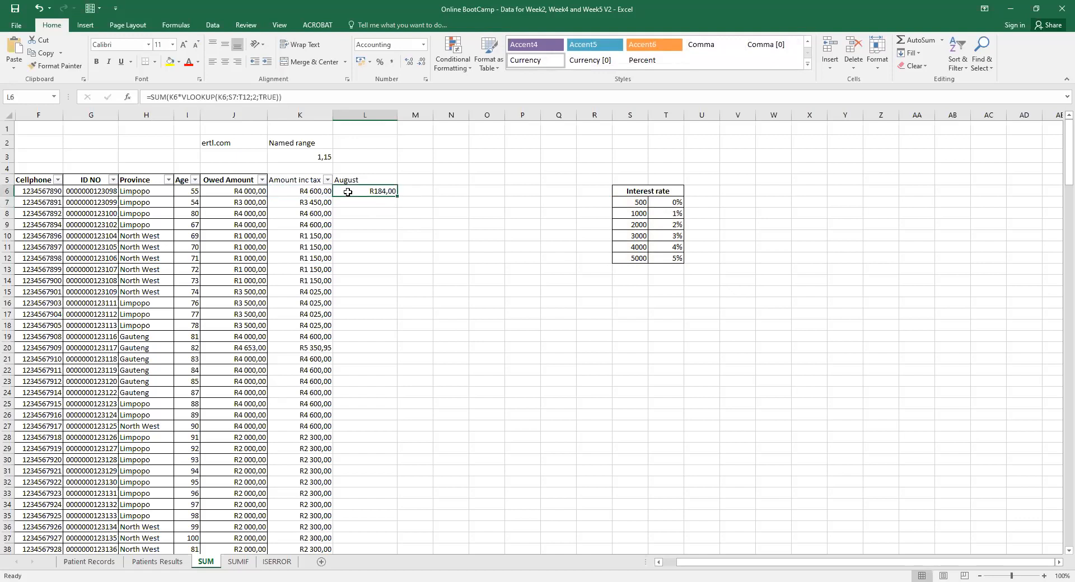
left_click(172, 97)
left_click(299, 192)
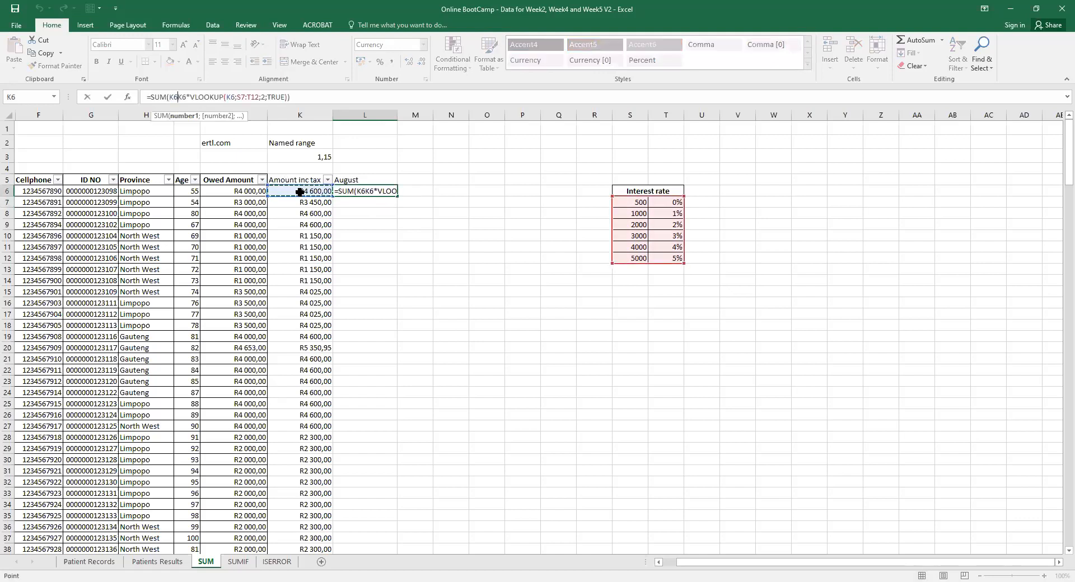
key("BackSpace")
key("BackSpace")
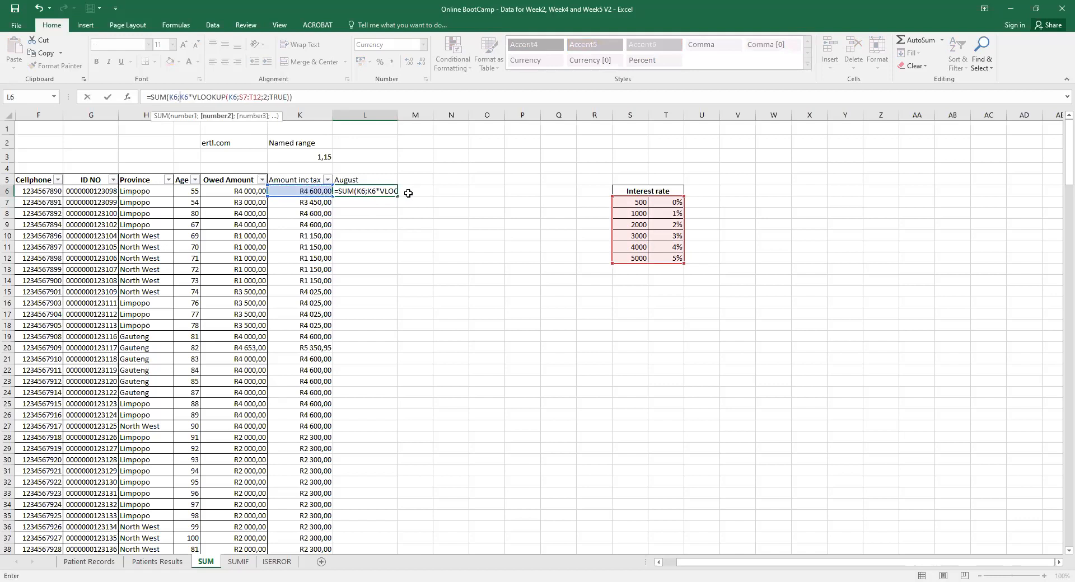
key("Return")
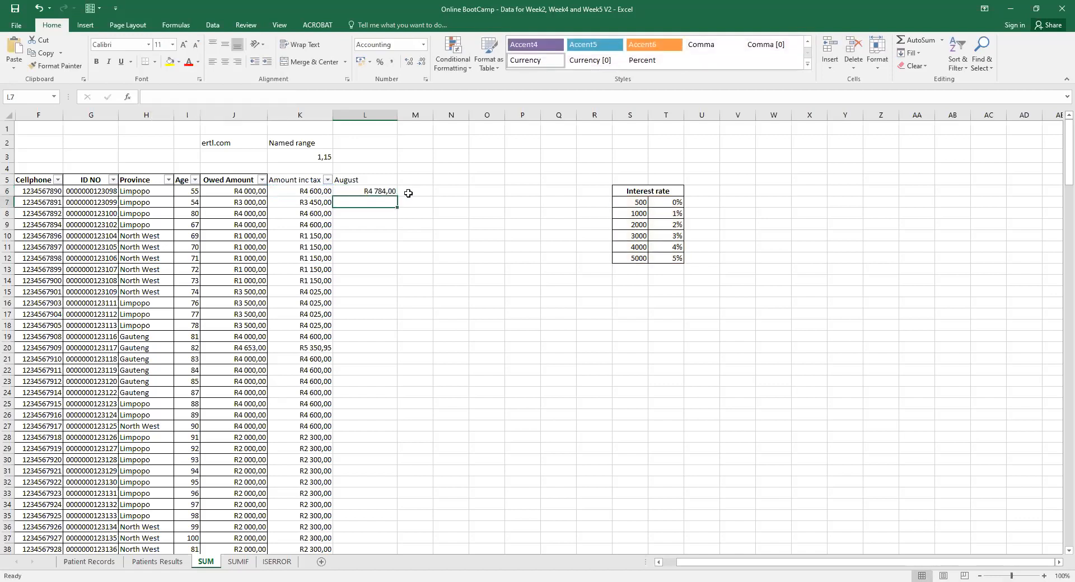
left_click(365, 189)
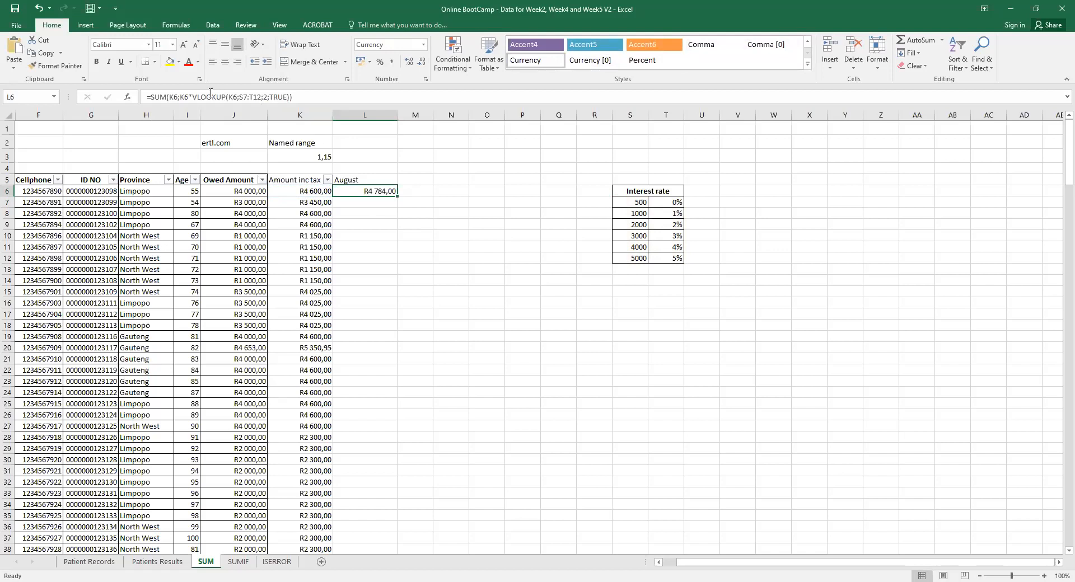
left_click_drag(195, 96, 287, 97)
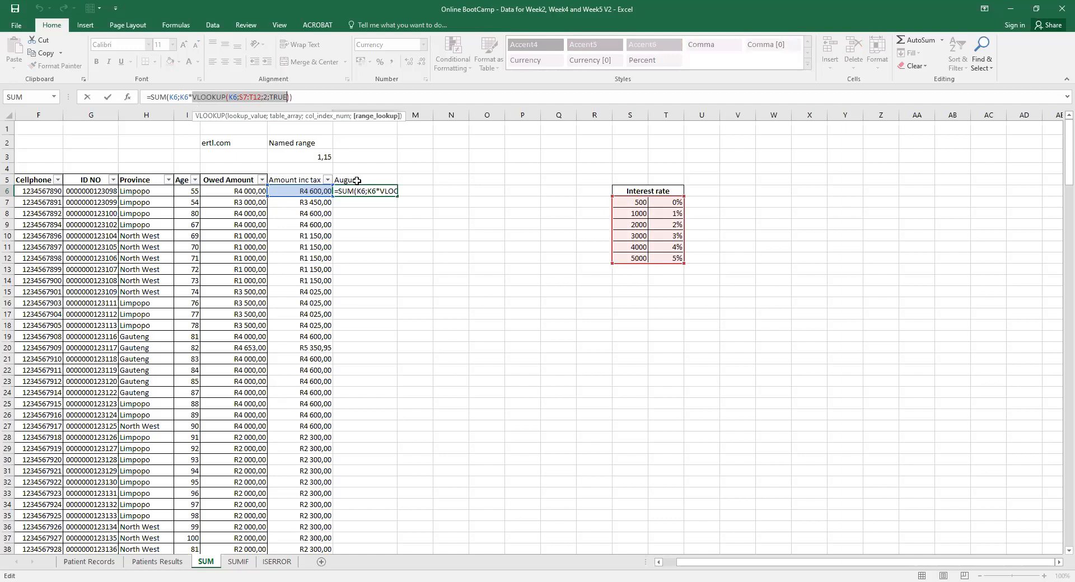
key("Return")
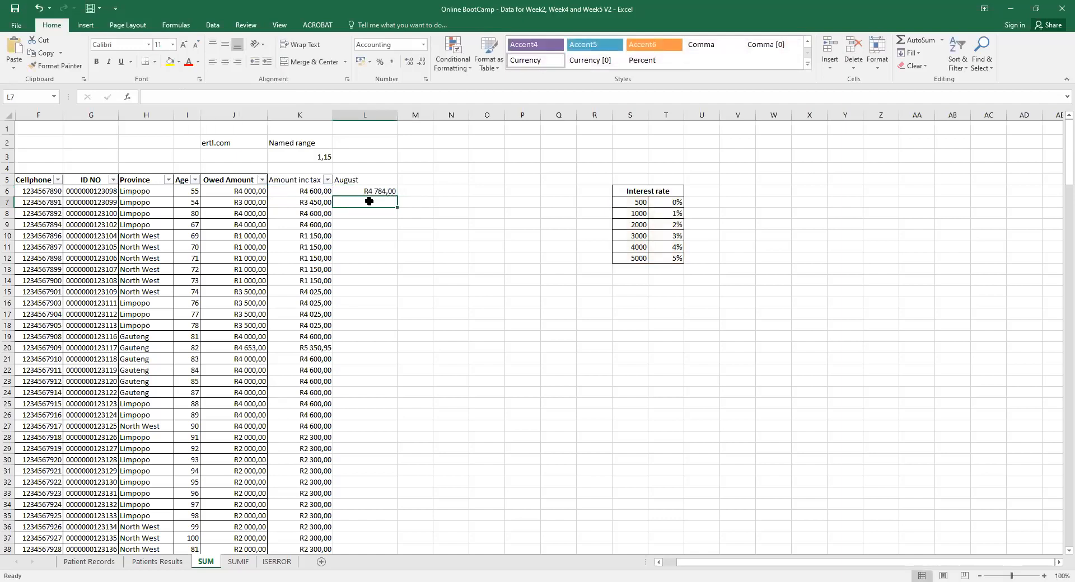
Rename heading L5 to 'Rand interesst' and add a 'Total' heading in M5.
left_click(350, 179)
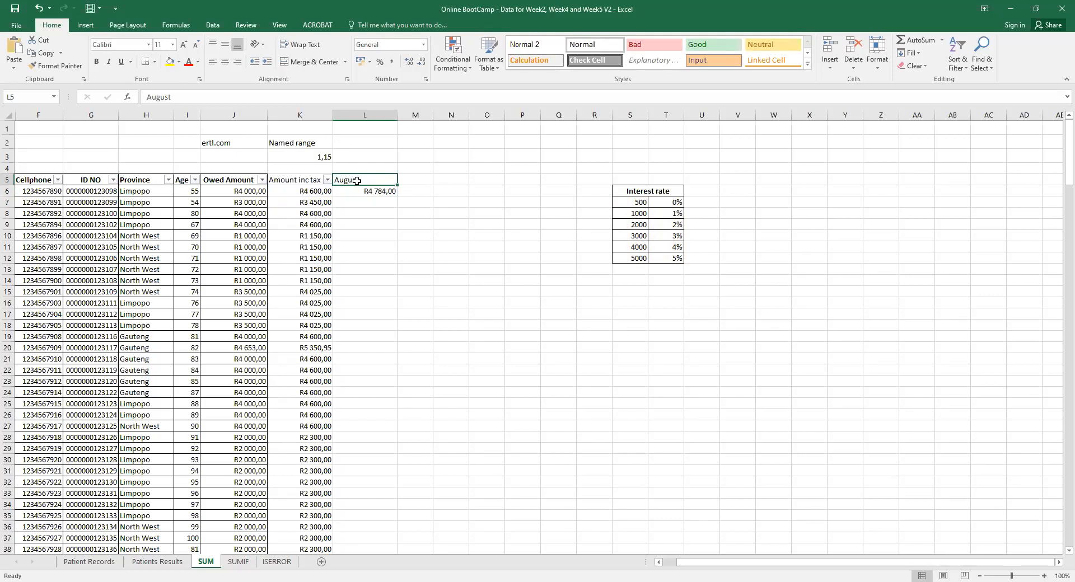
type("Rand")
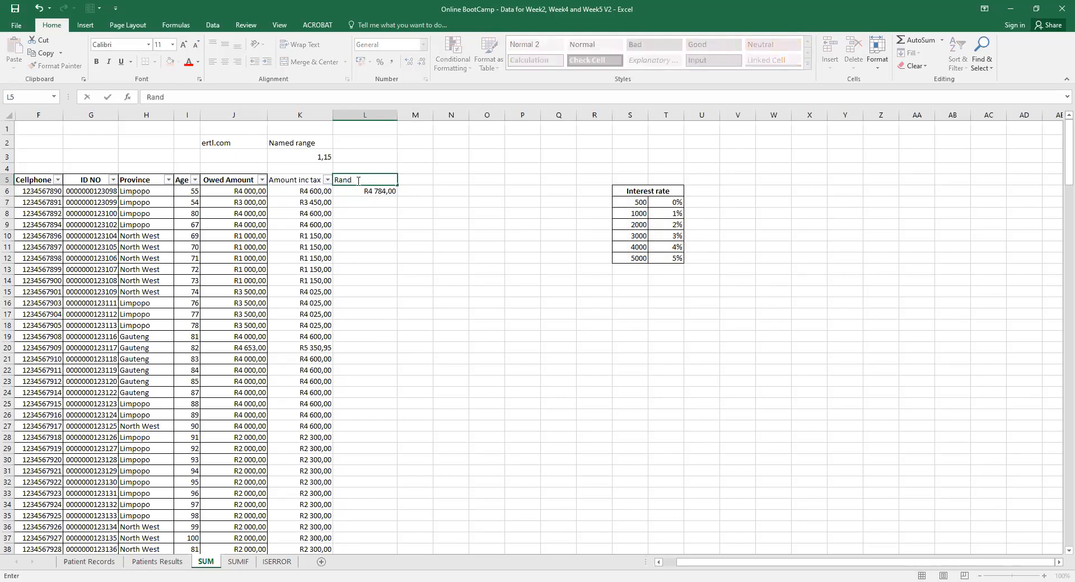
type(" rate")
key("BackSpace")
key("BackSpace")
key("BackSpace")
key("BackSpace")
type("interesst")
left_click(426, 179)
type("Total")
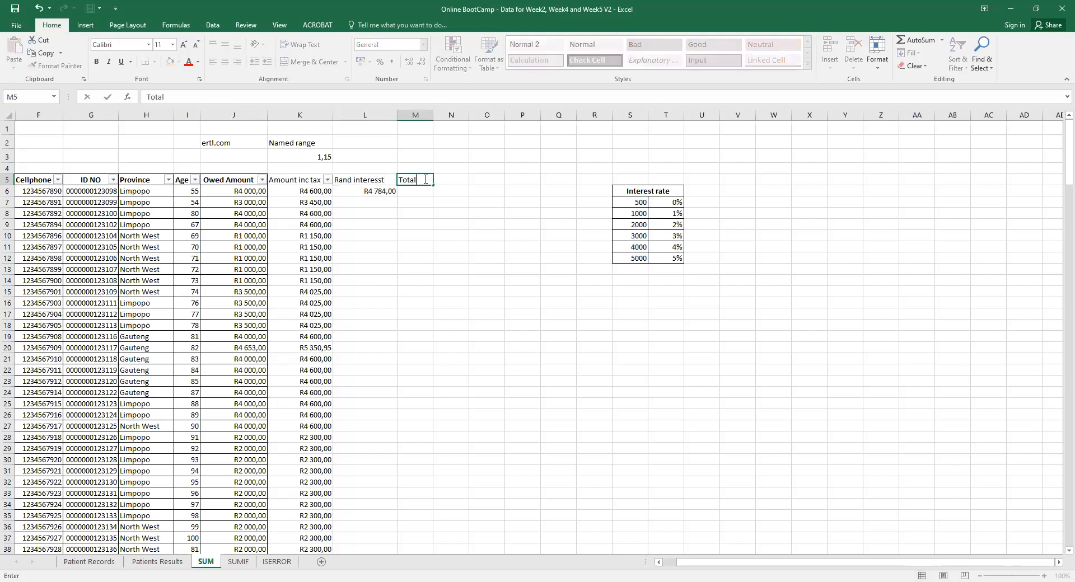
left_click(369, 190)
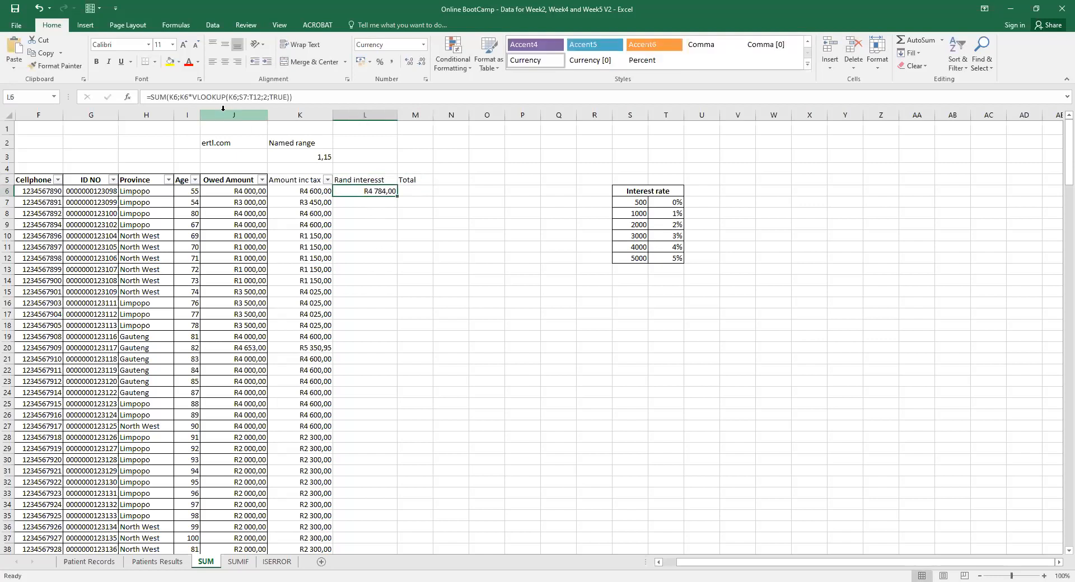
Erase L6's SUM-based formula entirely, leaving only a fresh '=' entry.
left_click(152, 97)
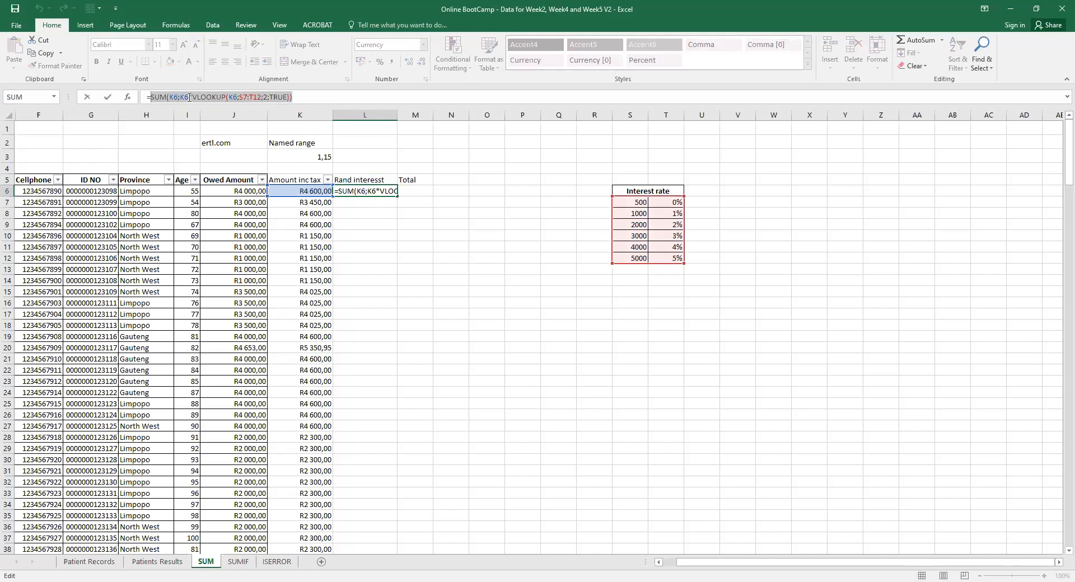
left_click_drag(192, 96, 153, 97)
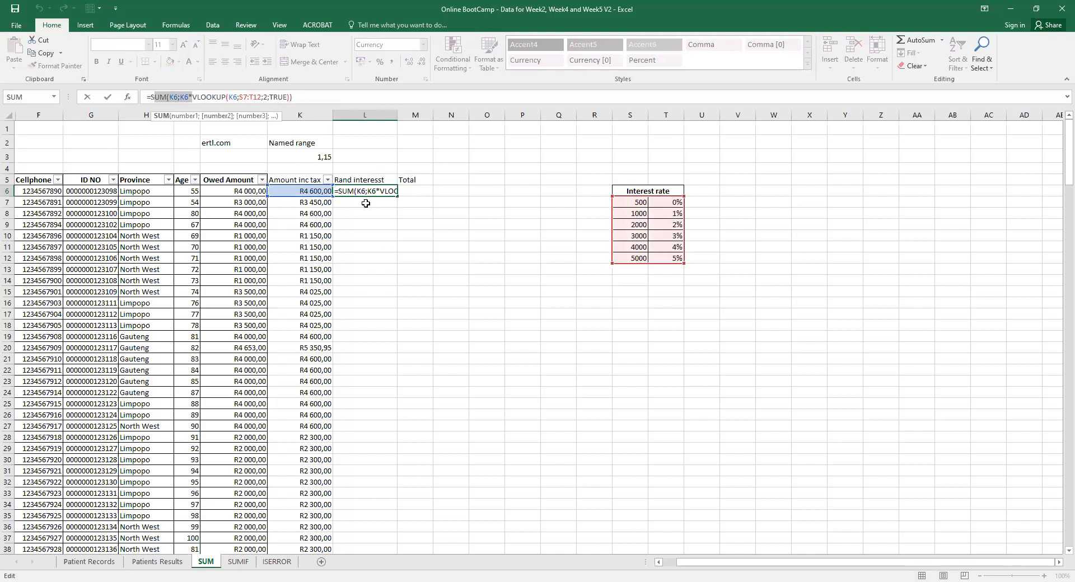
type("=")
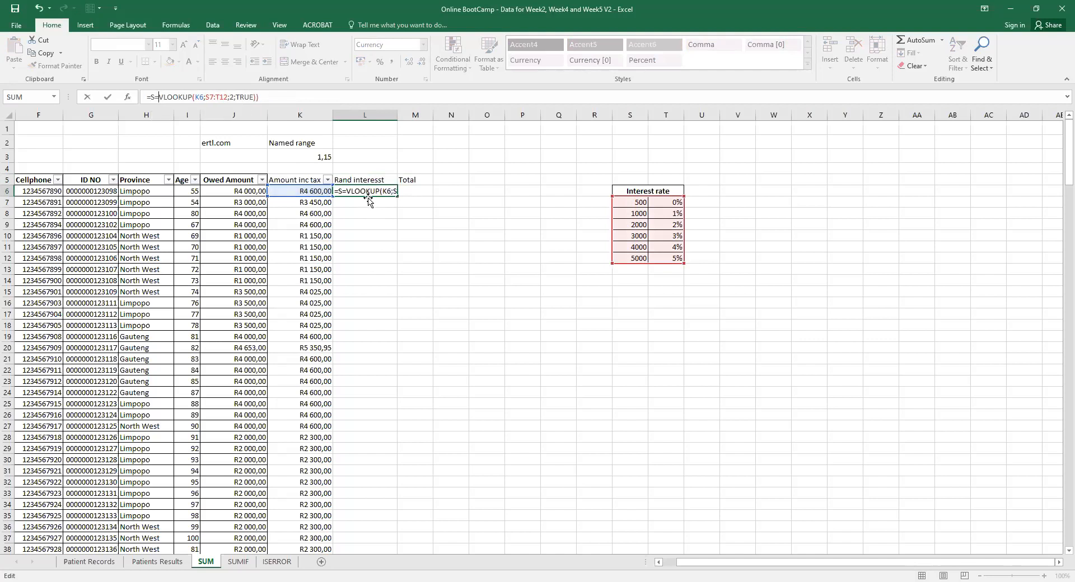
left_click(380, 190)
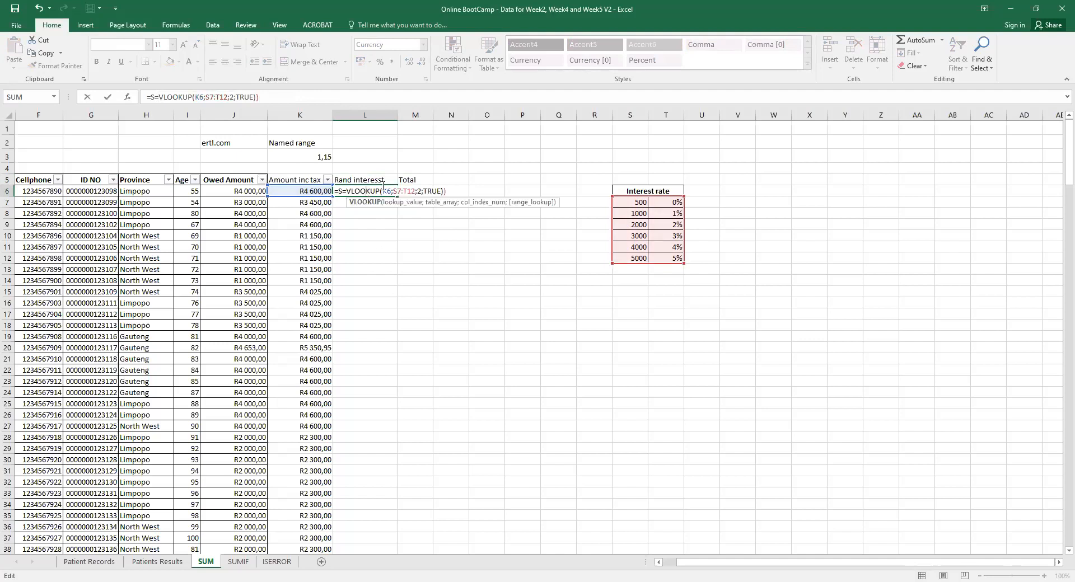
key("BackSpace")
key("BackSpace")
key("BackSpace")
key("BackSpace")
key("BackSpace")
key("BackSpace")
key("BackSpace")
key("BackSpace")
key("BackSpace")
key("BackSpace")
key("BackSpace")
key("BackSpace")
key("BackSpace")
key("BackSpace")
key("BackSpace")
key("BackSpace")
key("BackSpace")
key("BackSpace")
key("BackSpace")
key("BackSpace")
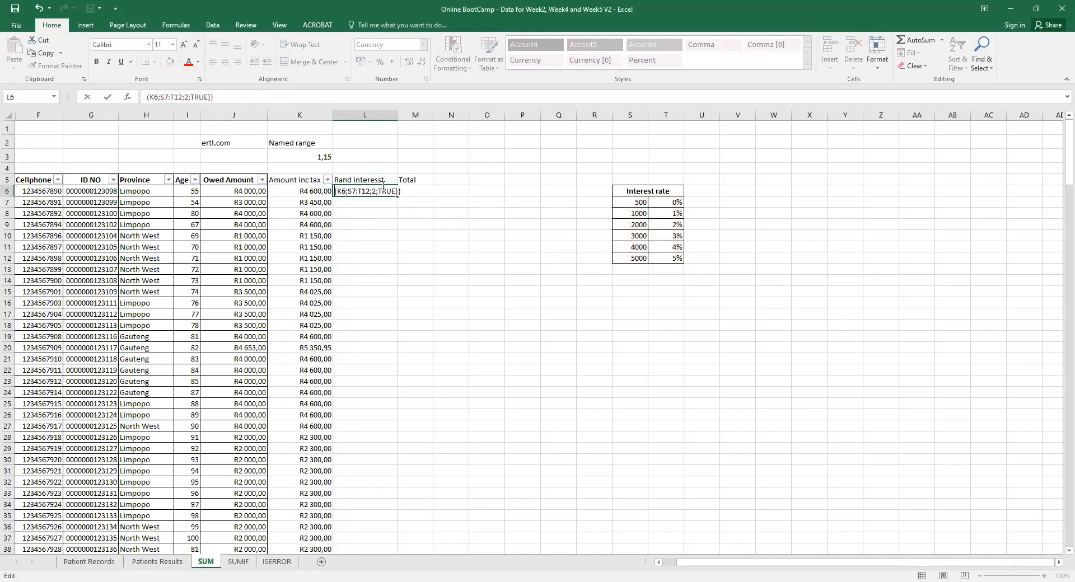
type("=")
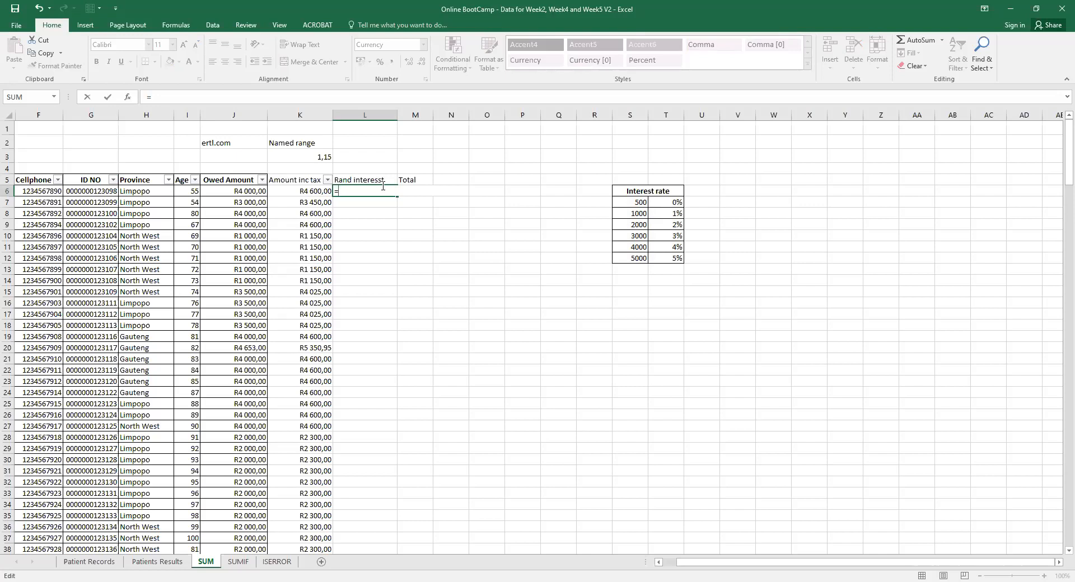
Enter =VLOOKUP(K6;S7:T12;2;TRUE) in L6, returning the rate R0,04.
type("vloo")
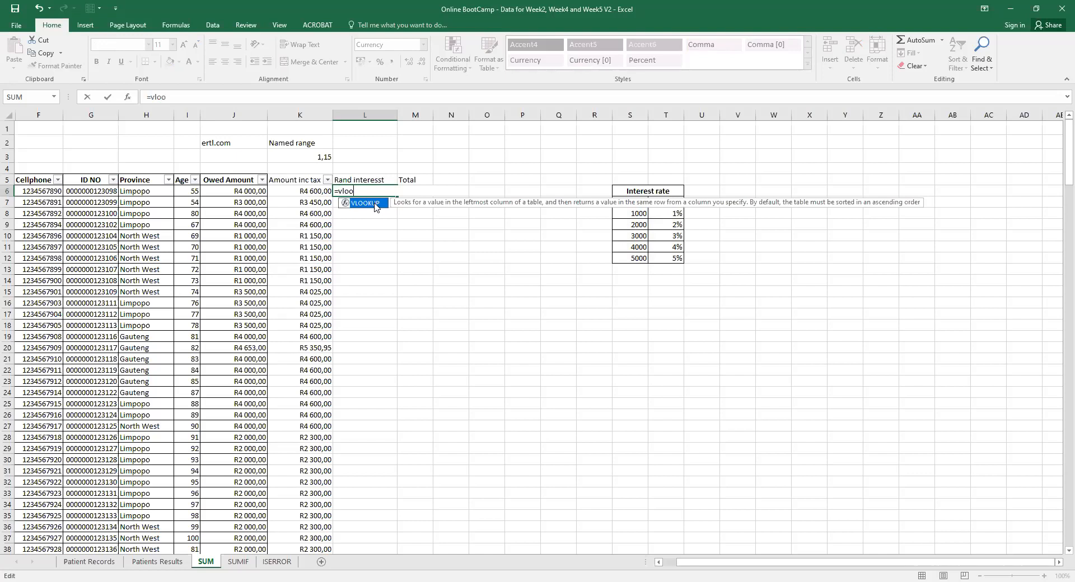
double_click(374, 204)
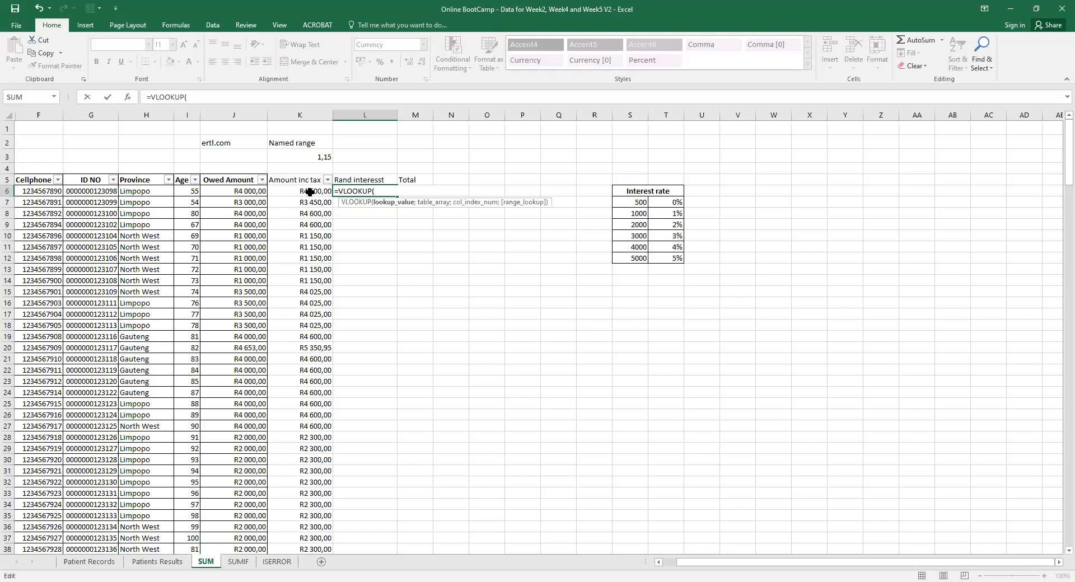
left_click(309, 192)
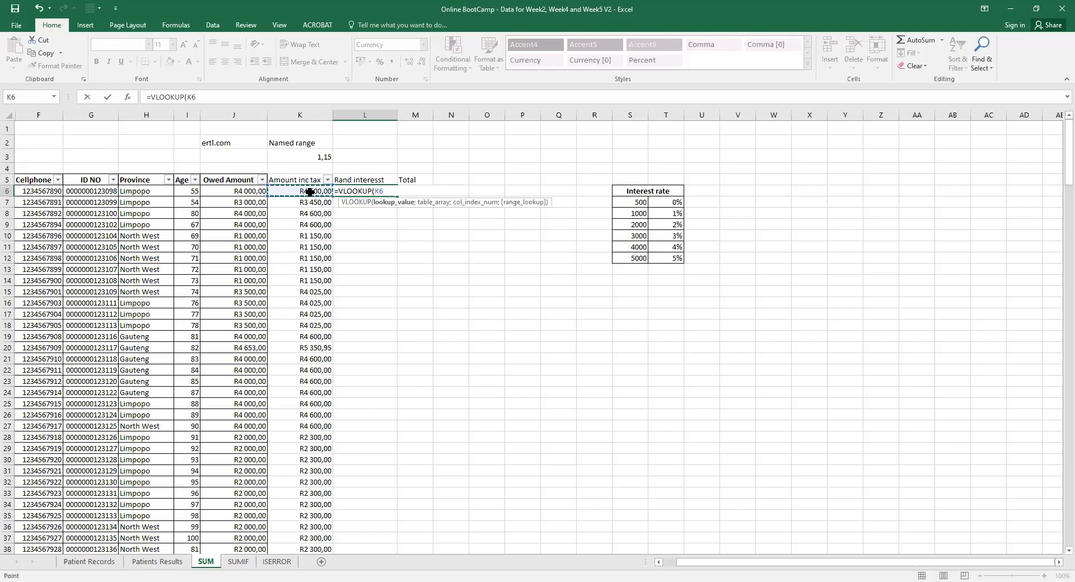
type(";")
left_click(630, 205)
left_click_drag(631, 206, 675, 258)
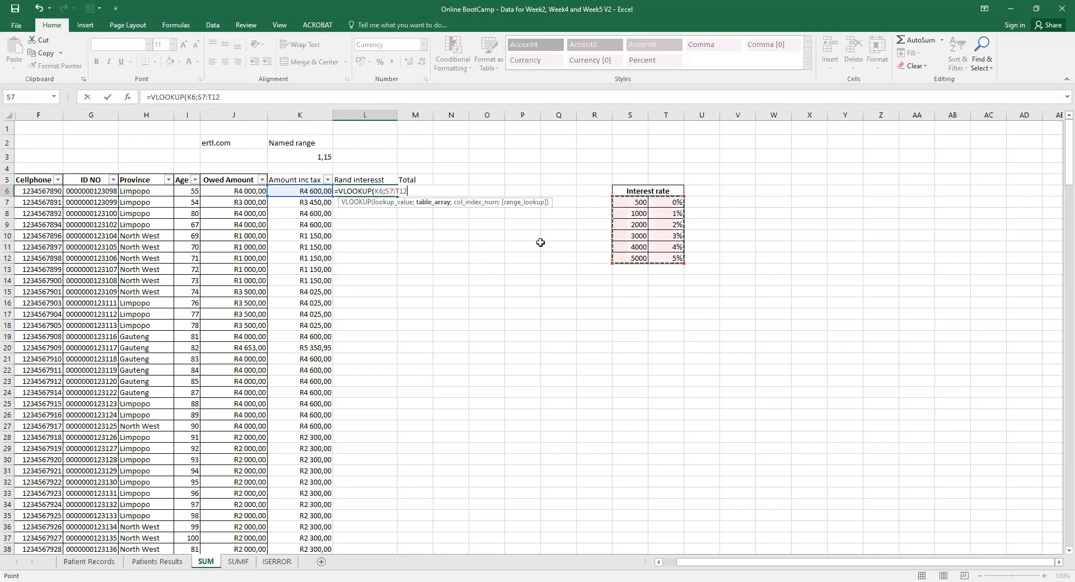
type(";")
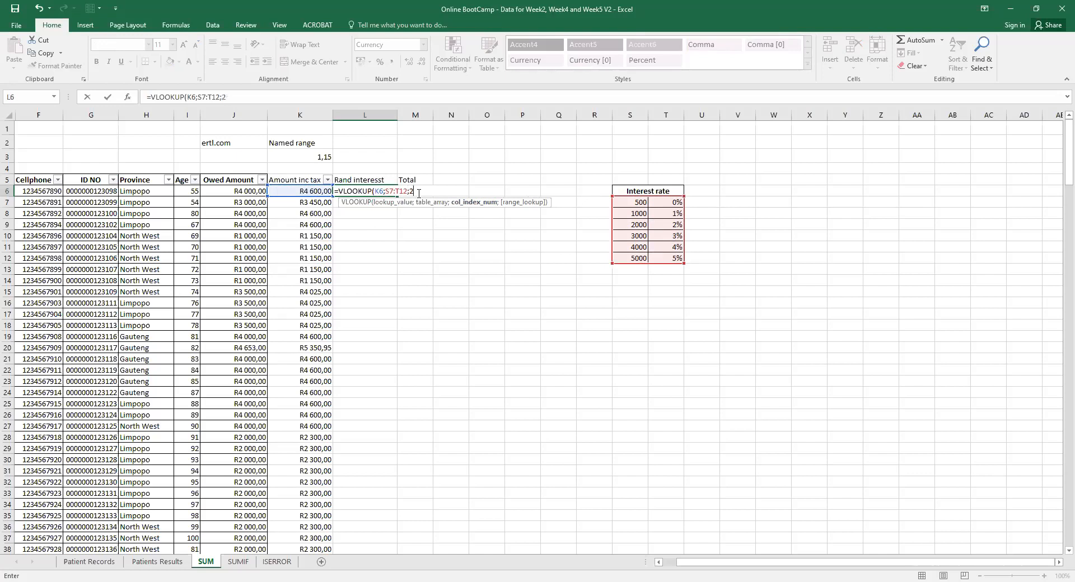
type("2;")
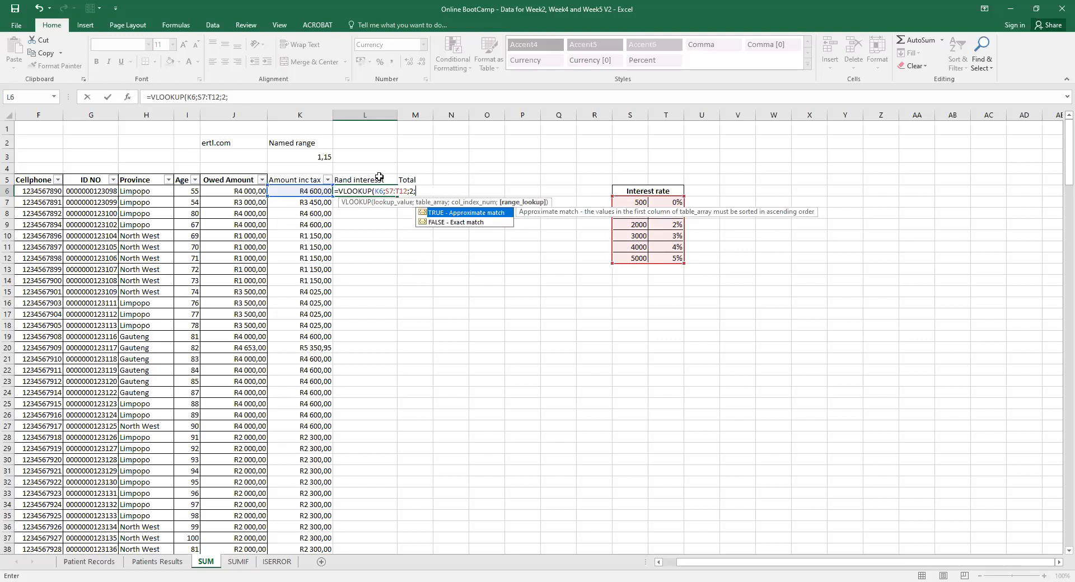
double_click(421, 213)
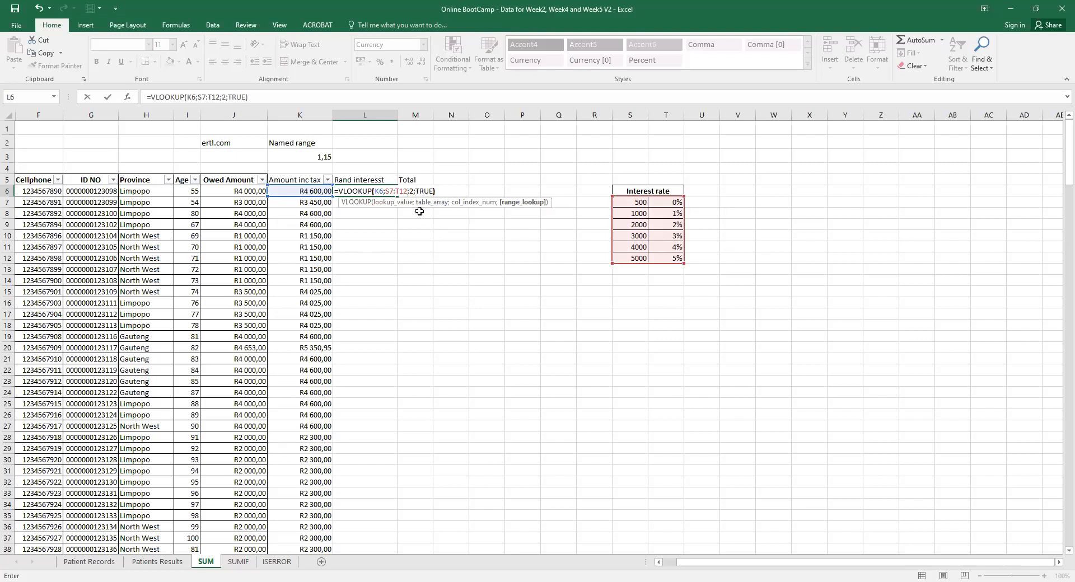
key("Return")
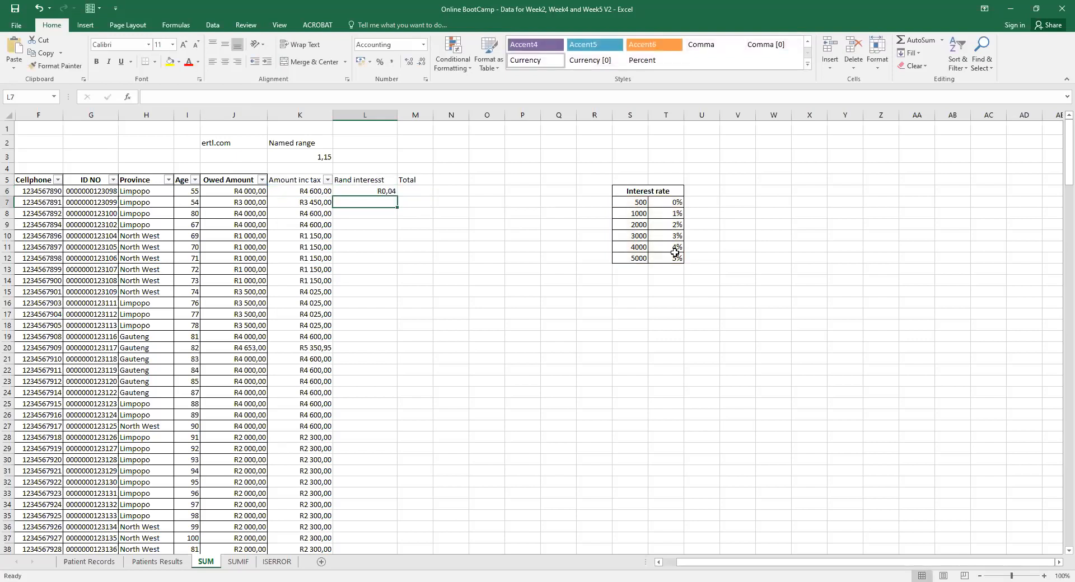
Prefix the L6 lookup with K6* so row 6's Rand interest shows R184,00.
left_click(384, 192)
left_click(152, 98)
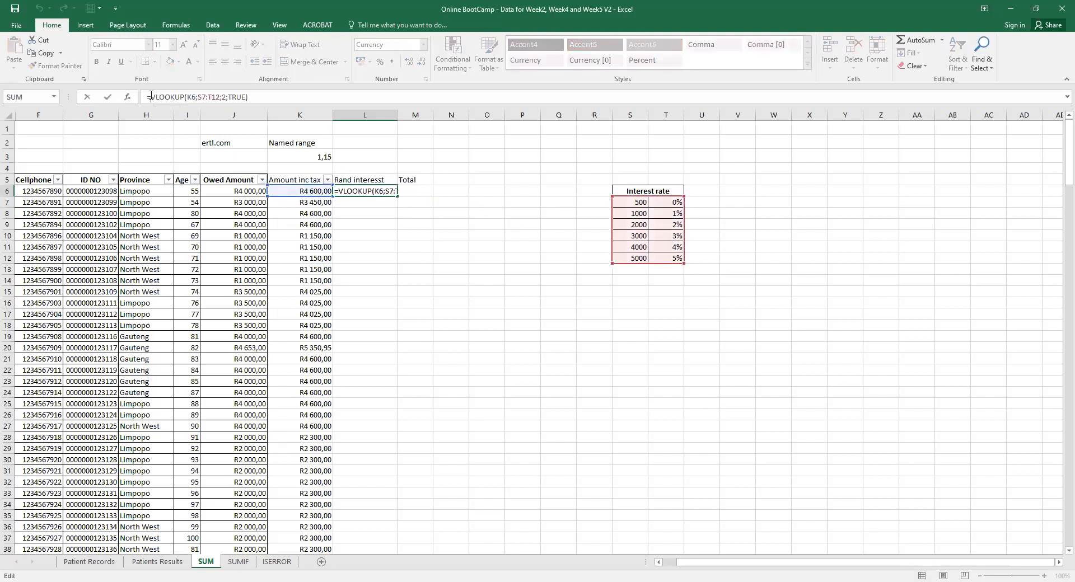
left_click(307, 191)
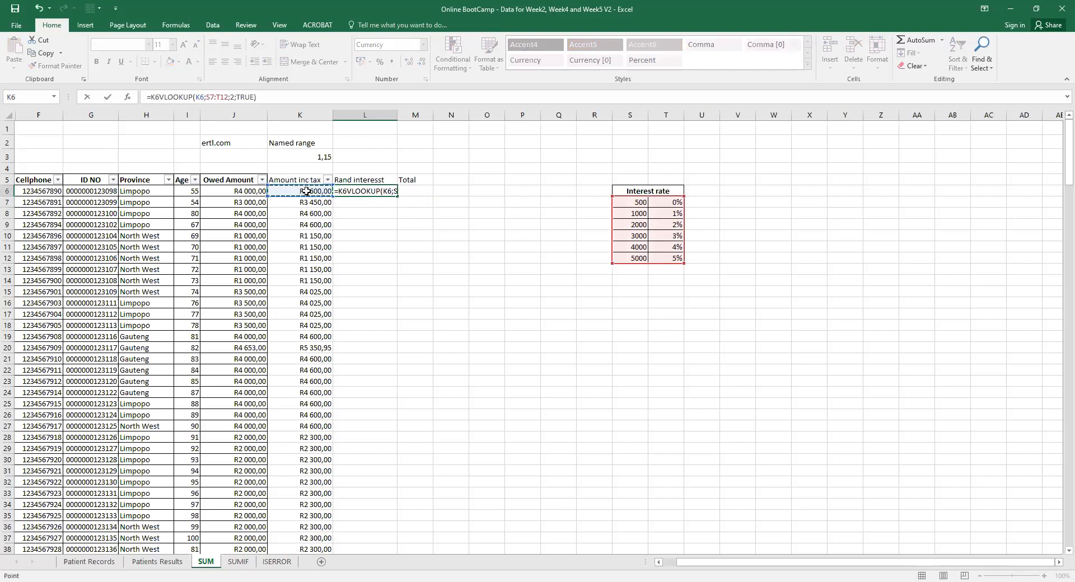
type("*")
key("Return")
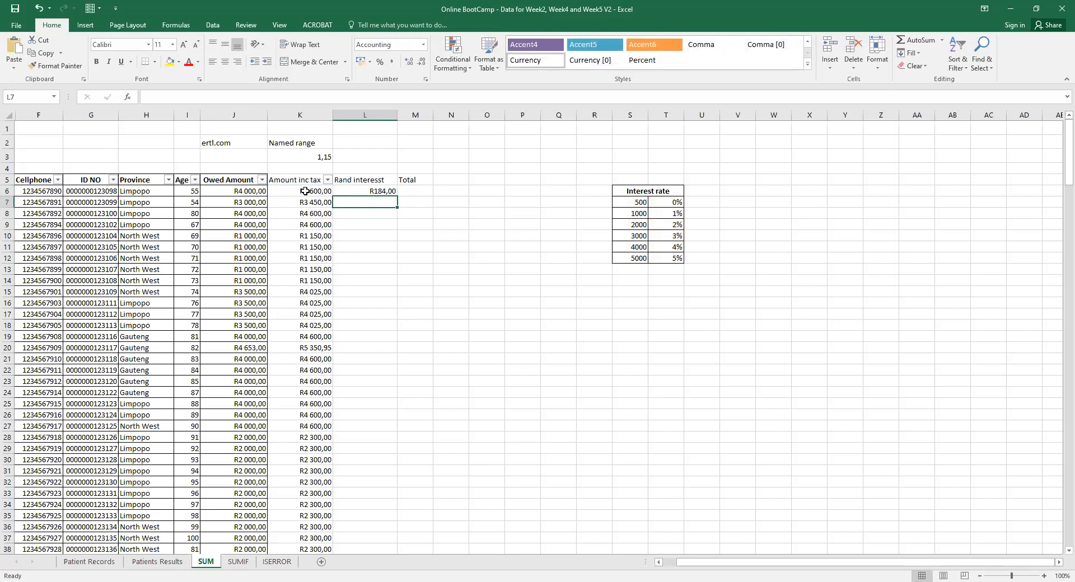
left_click(305, 191)
left_click(379, 190)
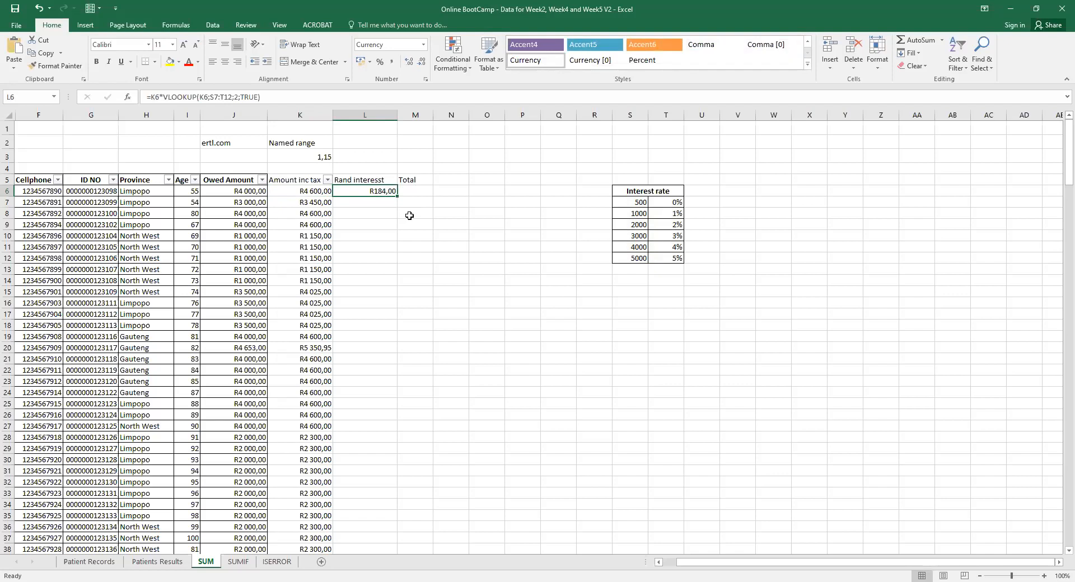
left_click(348, 236)
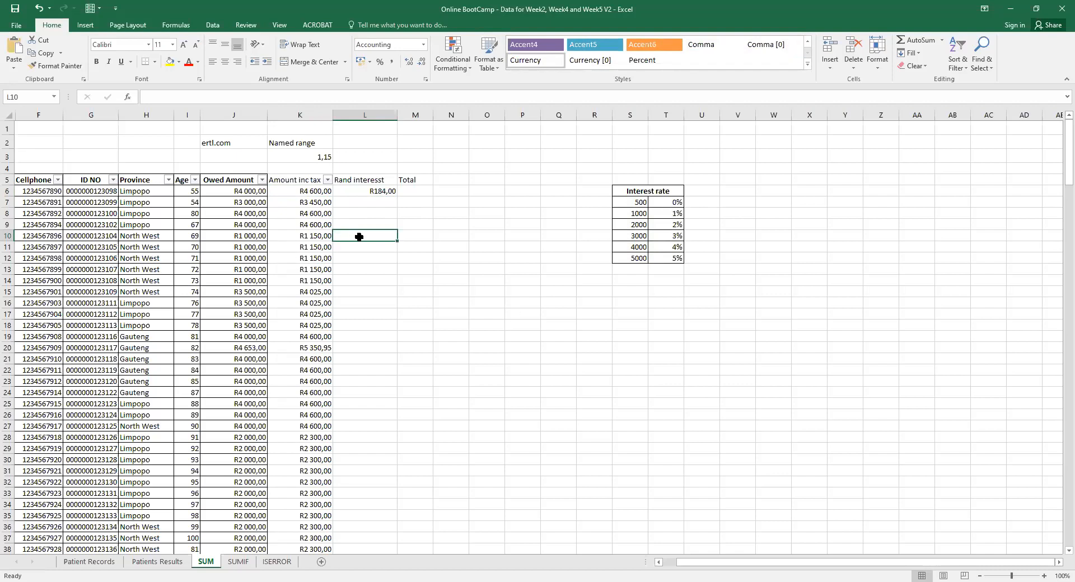
Enter =K10*VLOOKUP(K10;S7:T12;2;TRUE) in L10 as row 10's Rand interest.
type("=")
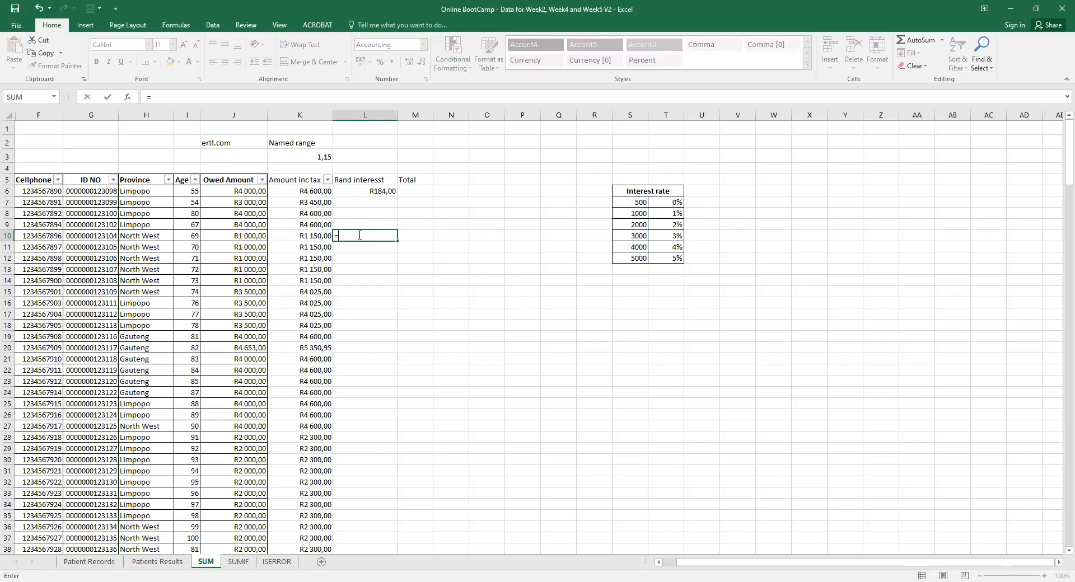
left_click(313, 236)
type("*")
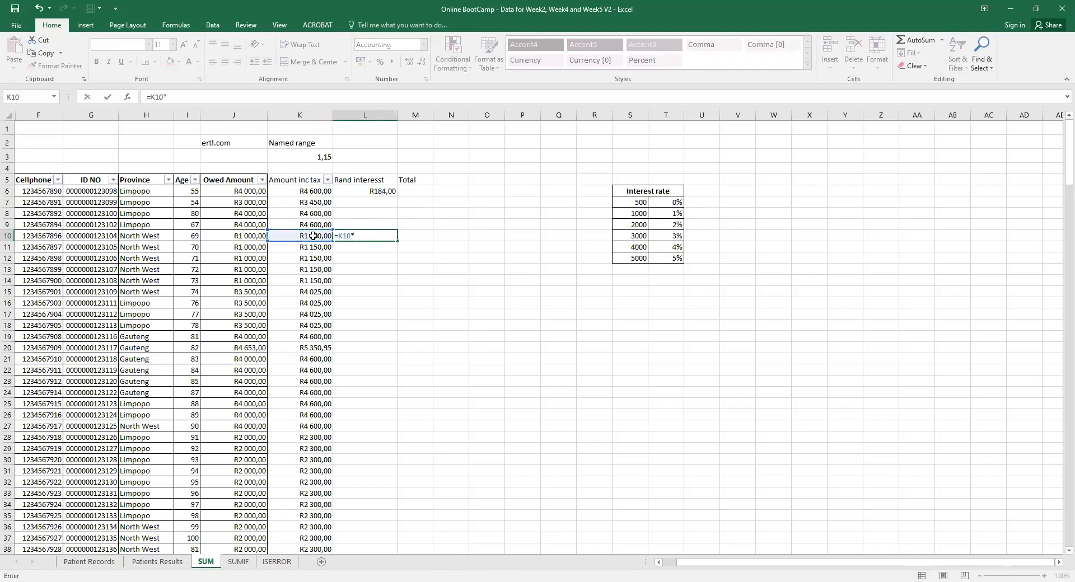
type("vlo")
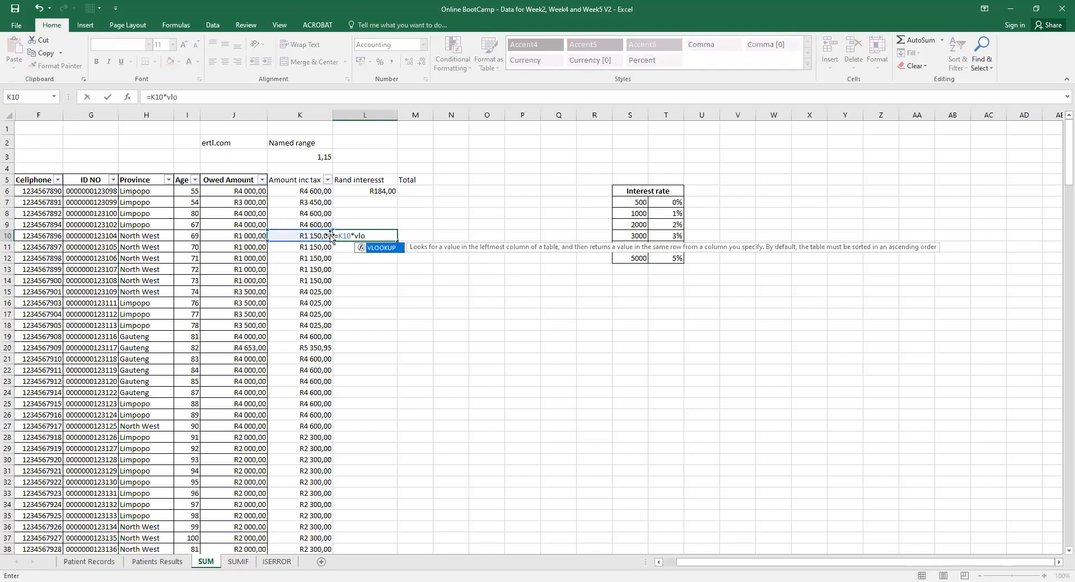
double_click(381, 247)
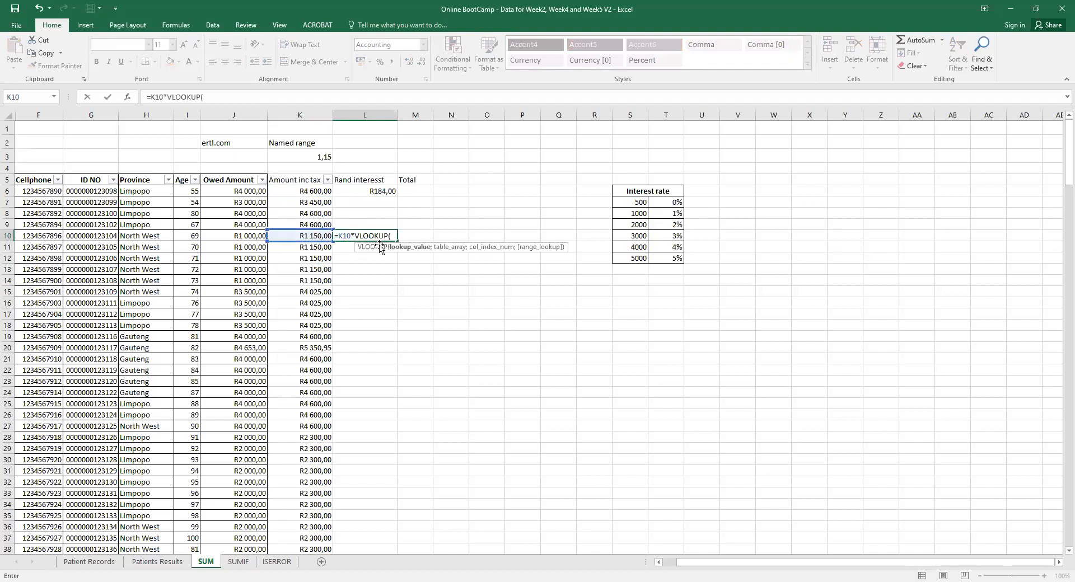
left_click(309, 235)
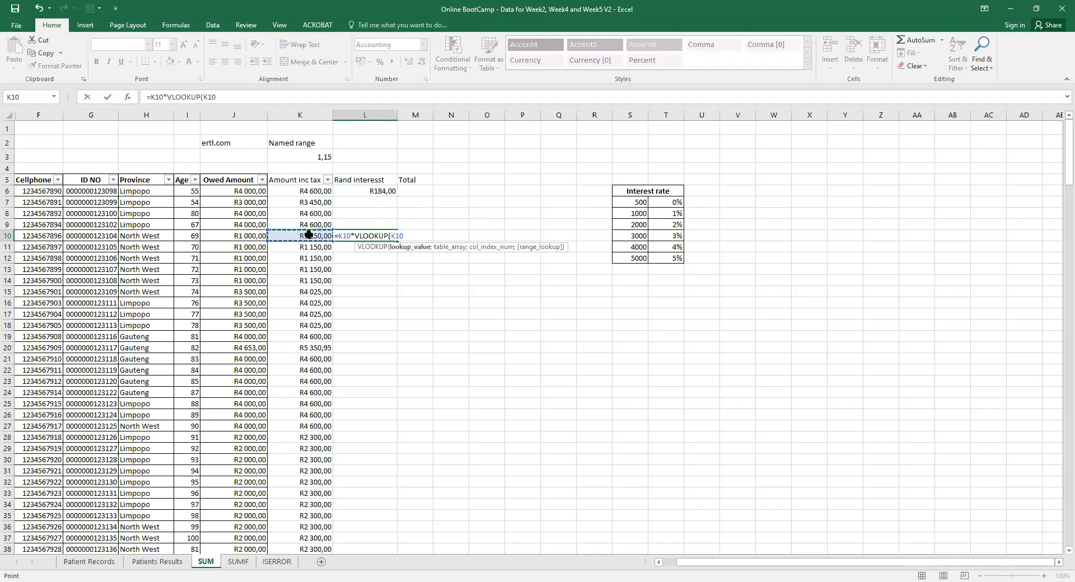
type(";")
left_click(628, 203)
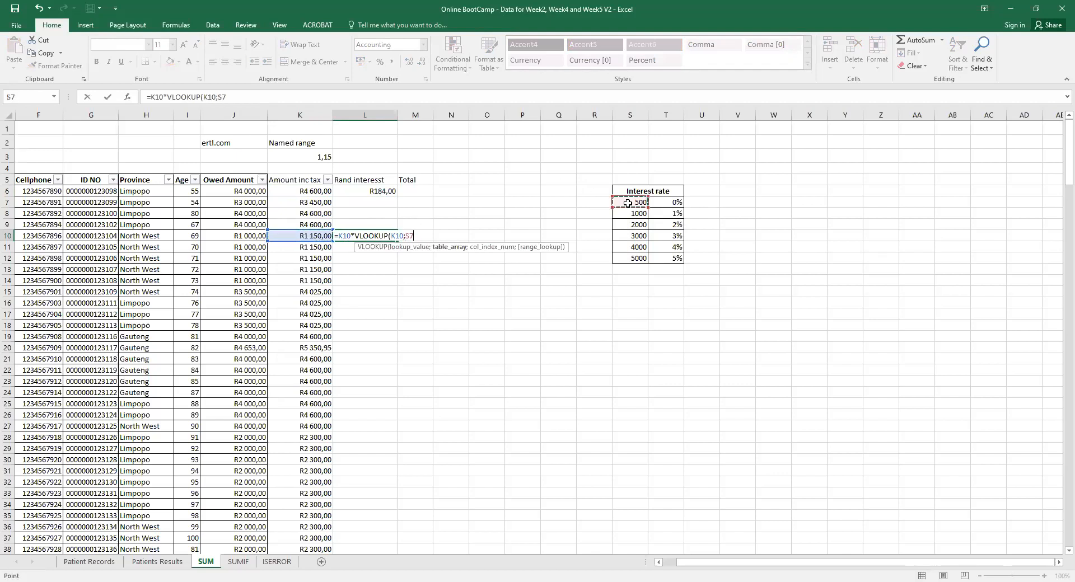
left_click_drag(628, 204, 665, 255)
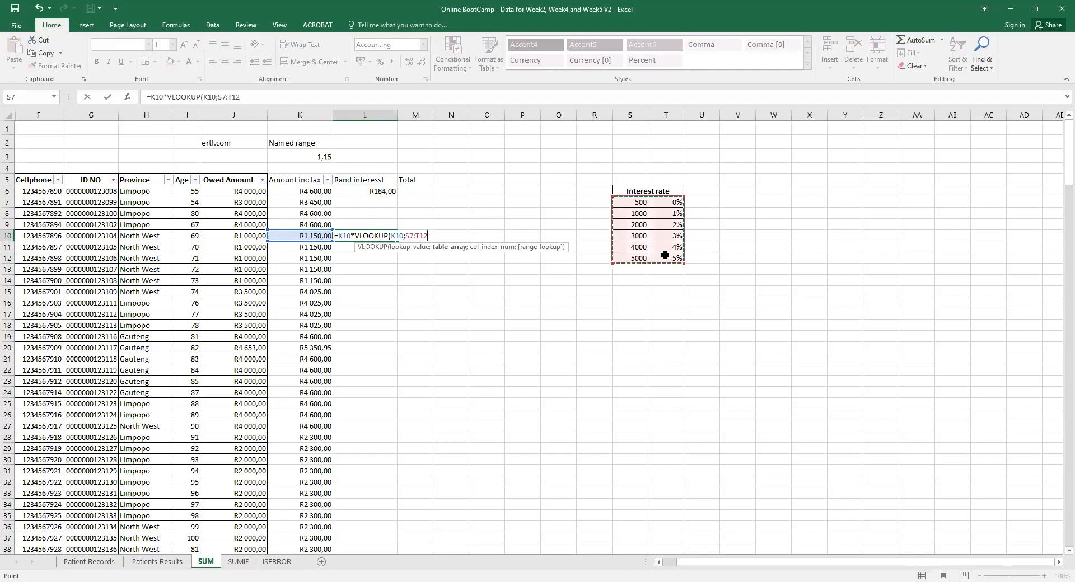
type(";2")
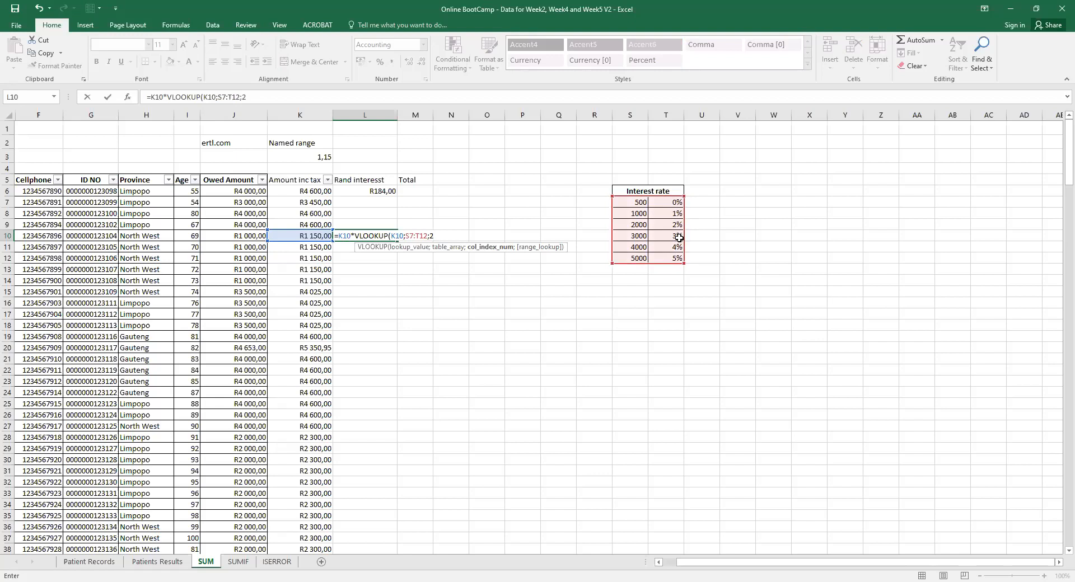
type(";")
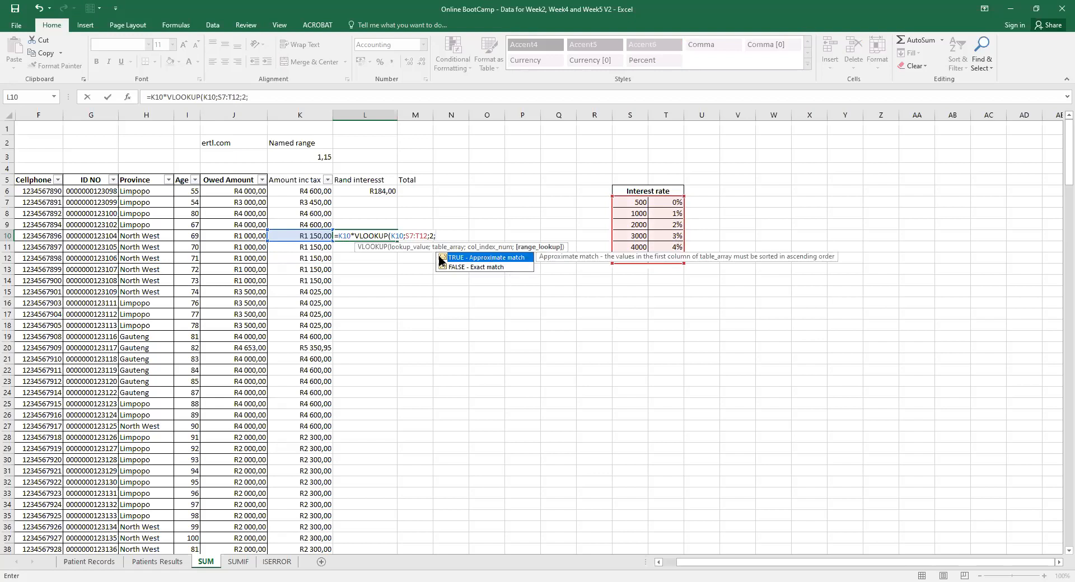
key("Return")
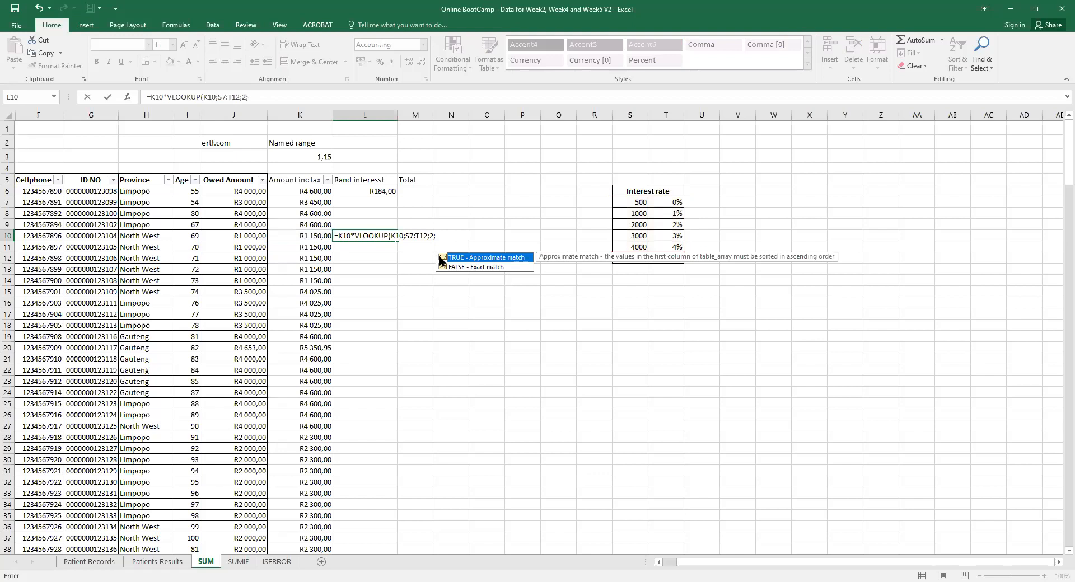
double_click(440, 257)
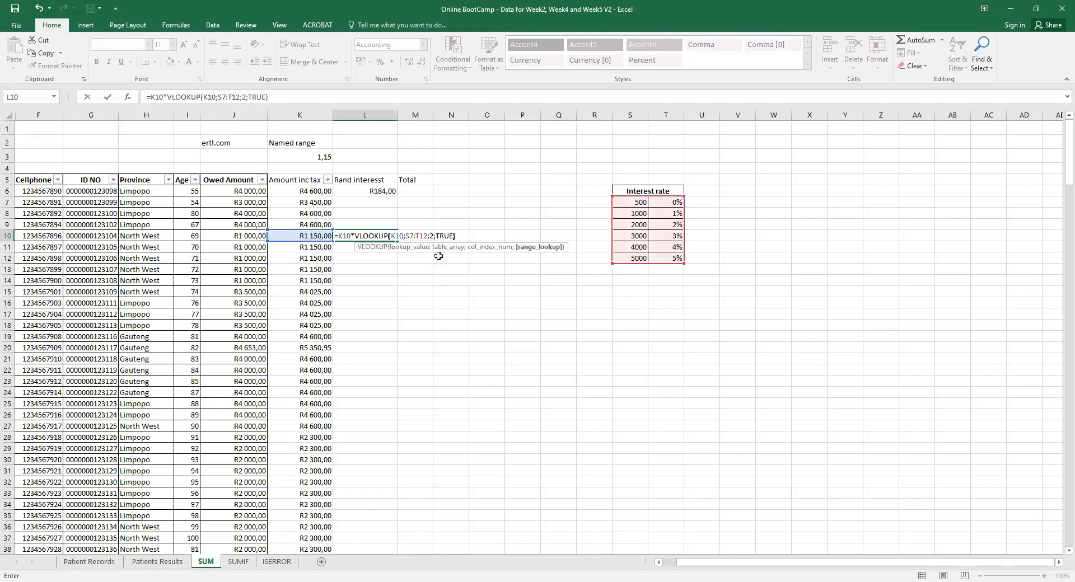
key("Return")
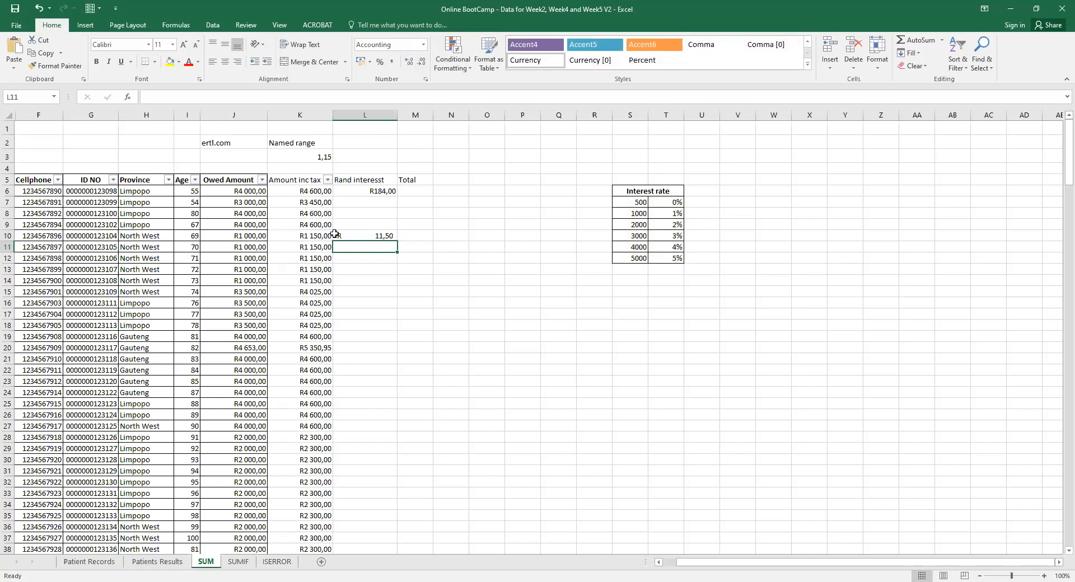
left_click(380, 236)
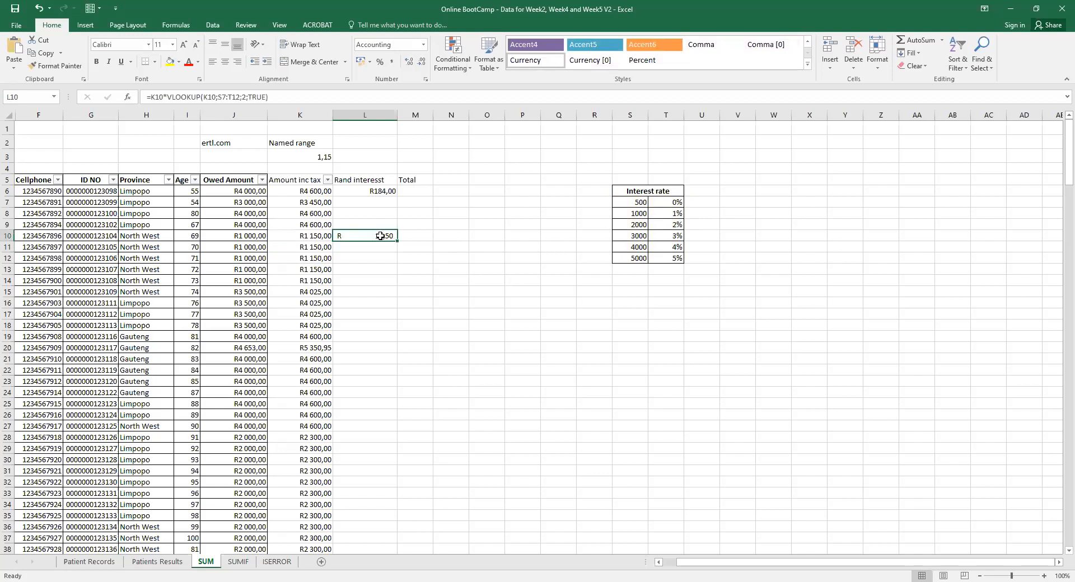
double_click(675, 215)
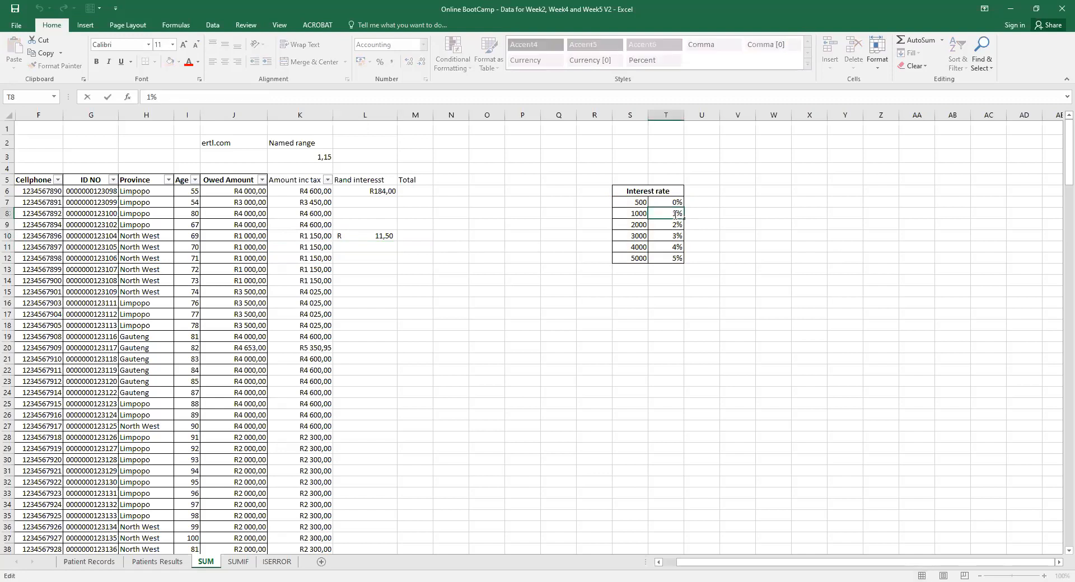
left_click(372, 237)
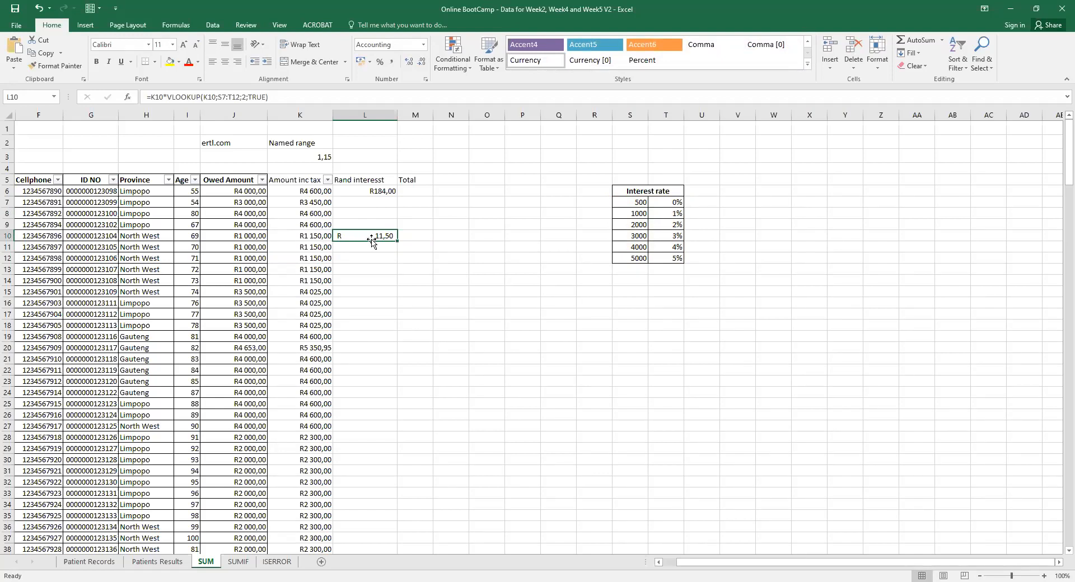
left_click(419, 236)
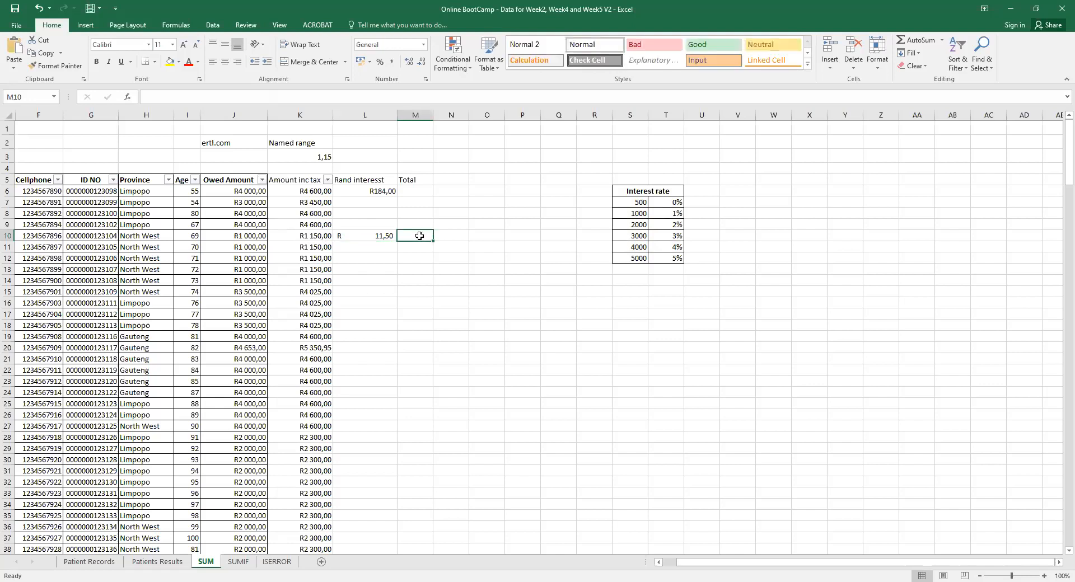
Set M10 to =K10+L10, giving a row 10 Total of R1 161,50.
type("=")
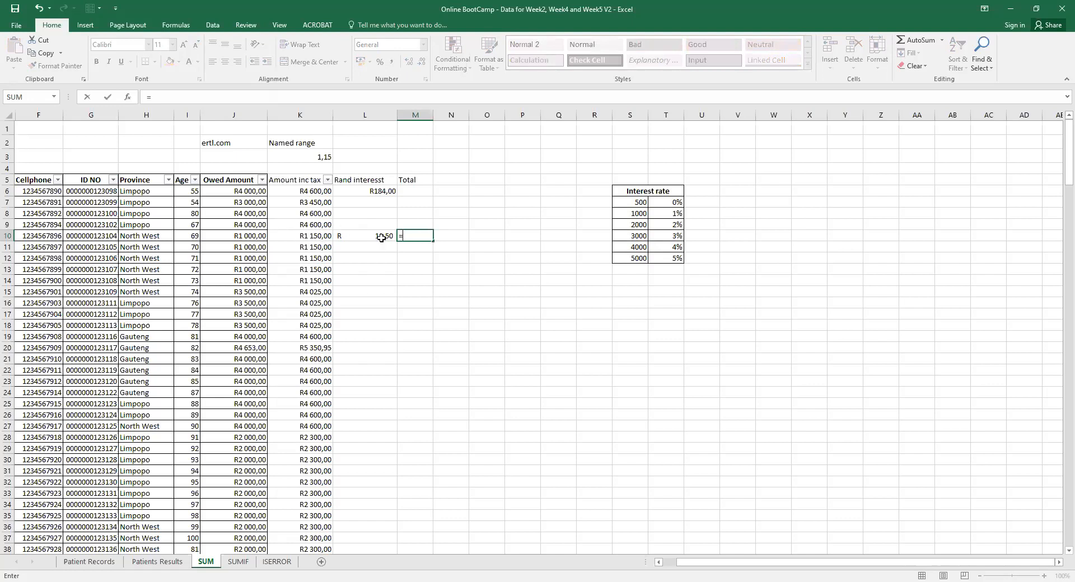
left_click(315, 236)
type("+")
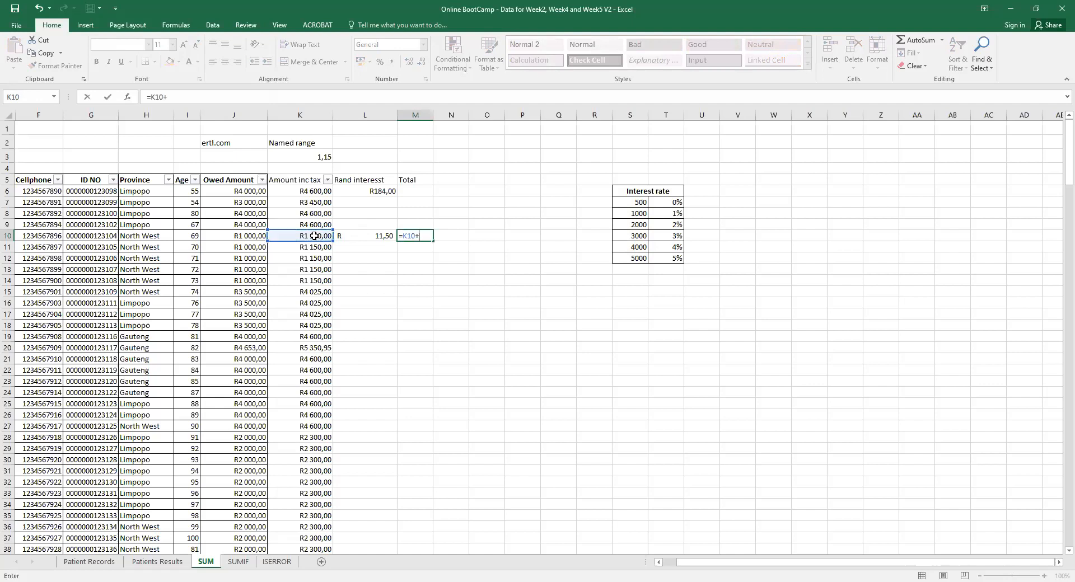
left_click(382, 236)
key("Return")
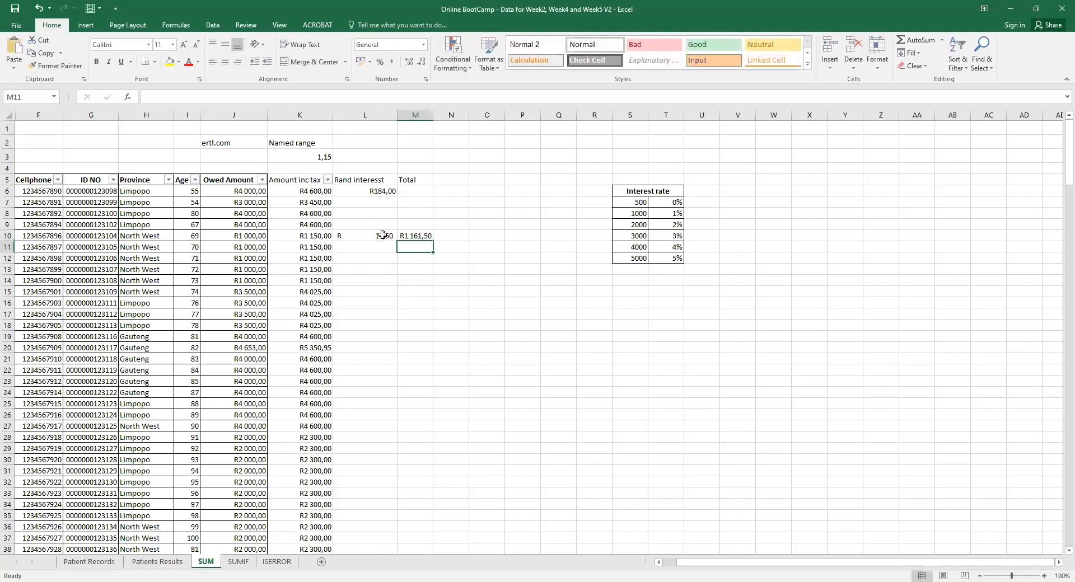
left_click(447, 237)
Begin N10 as =SUM(K10;K10*VLOOKUP(, fixing the mistyped function name.
type("=")
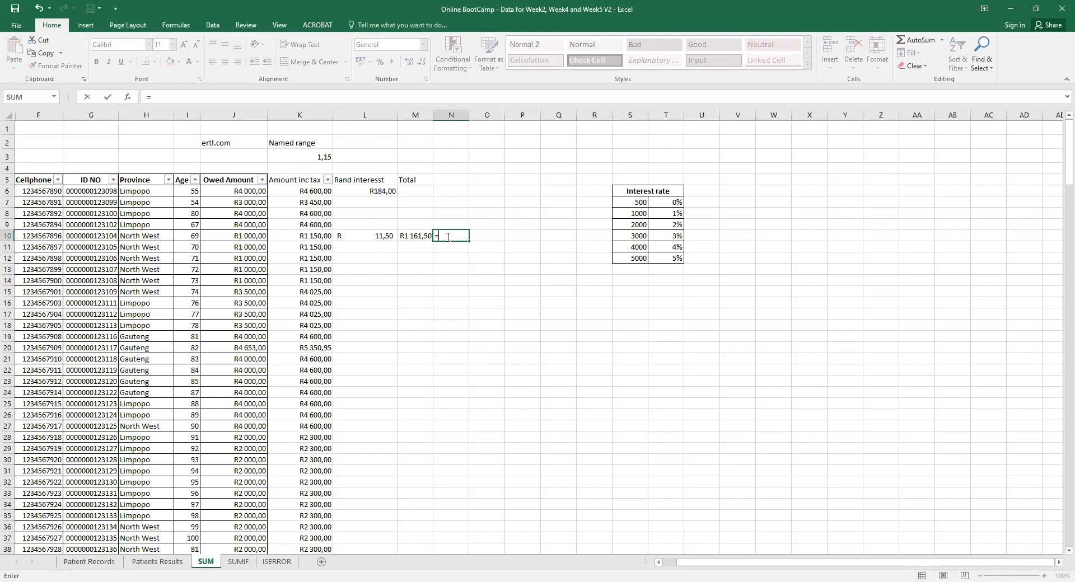
type("sum(")
left_click(308, 237)
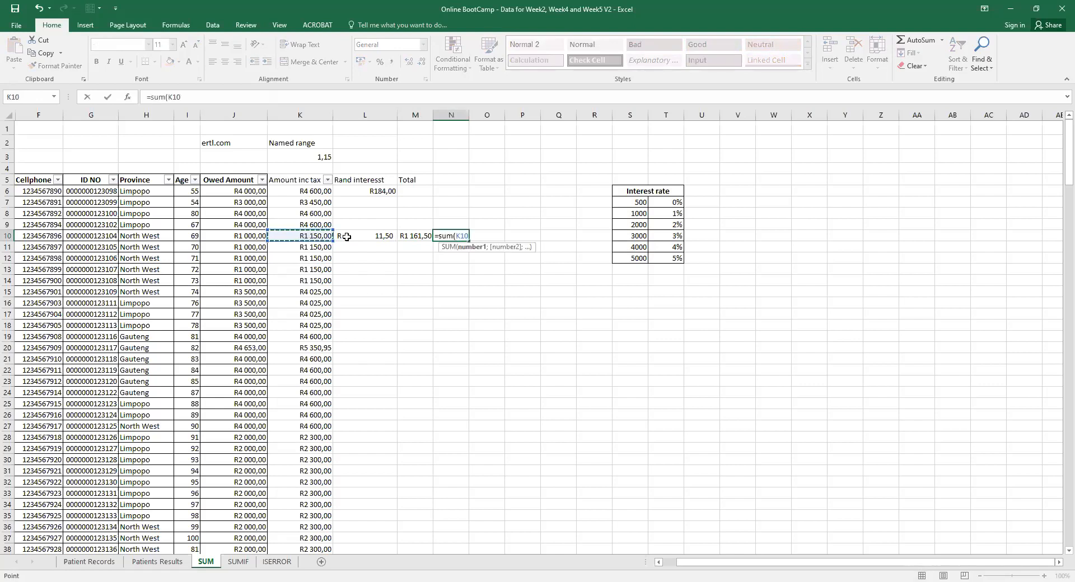
type(";")
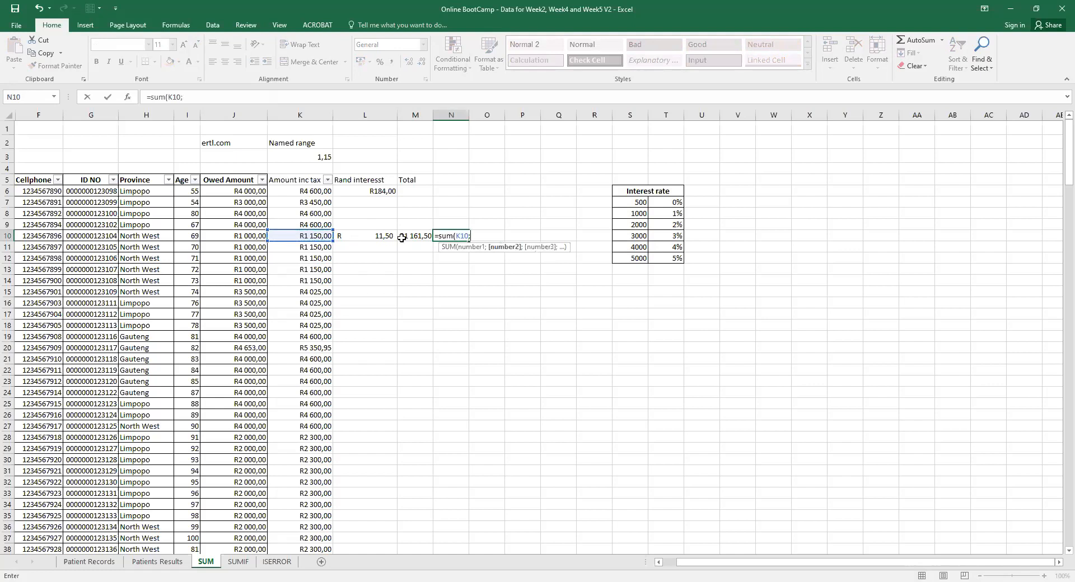
left_click(315, 235)
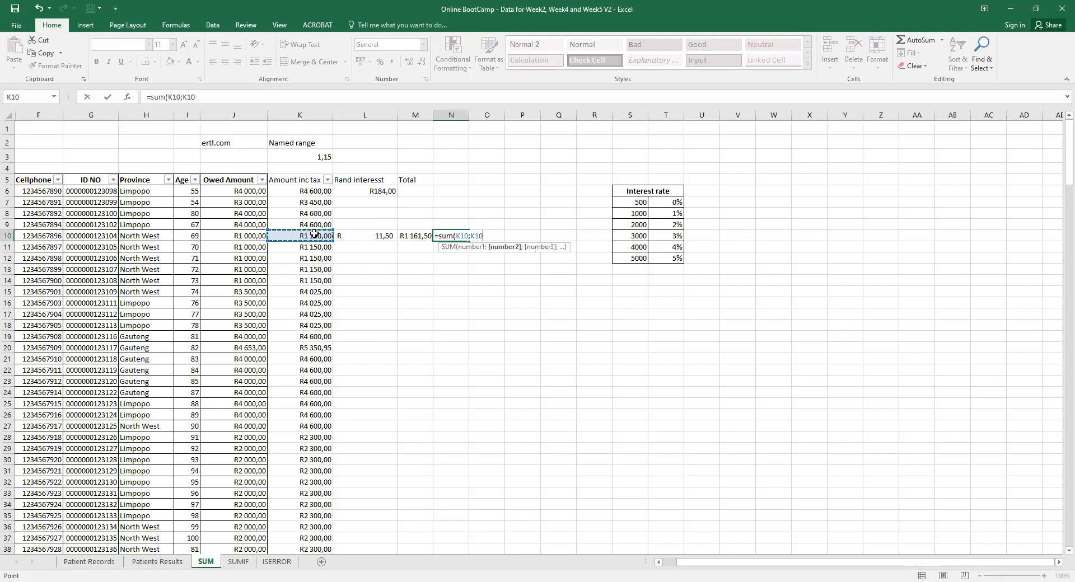
type("*vlou")
key("BackSpace")
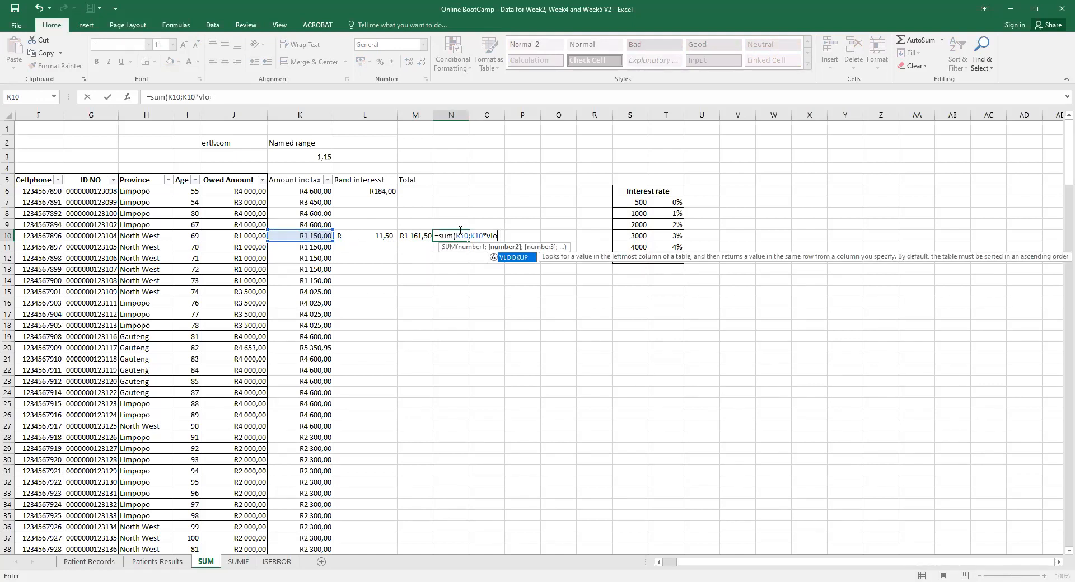
double_click(515, 258)
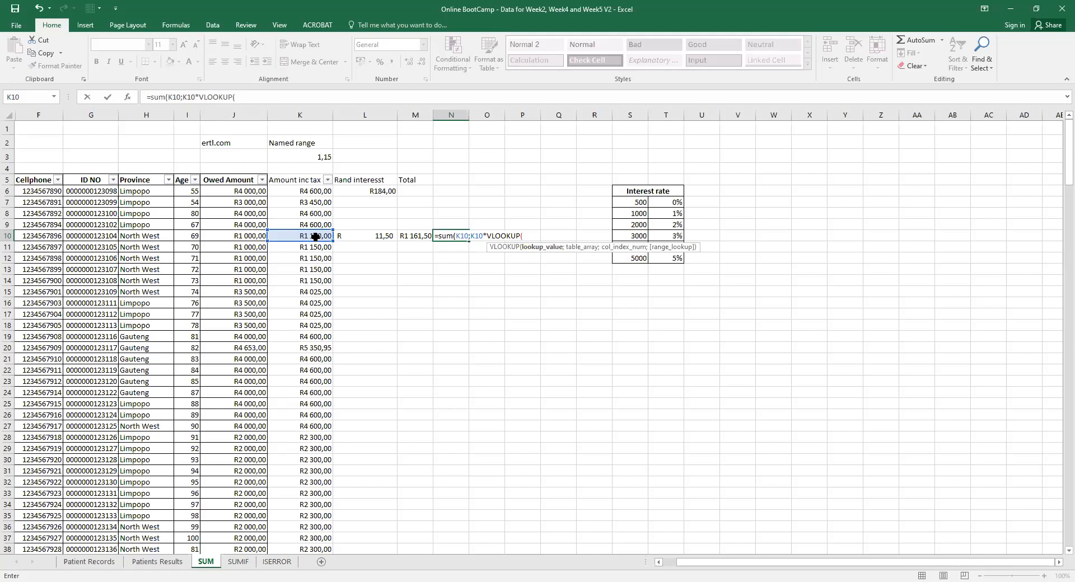
Finish the lookup with K10;S7:T12;2;True so N10 shows 1161,5.
left_click(308, 237)
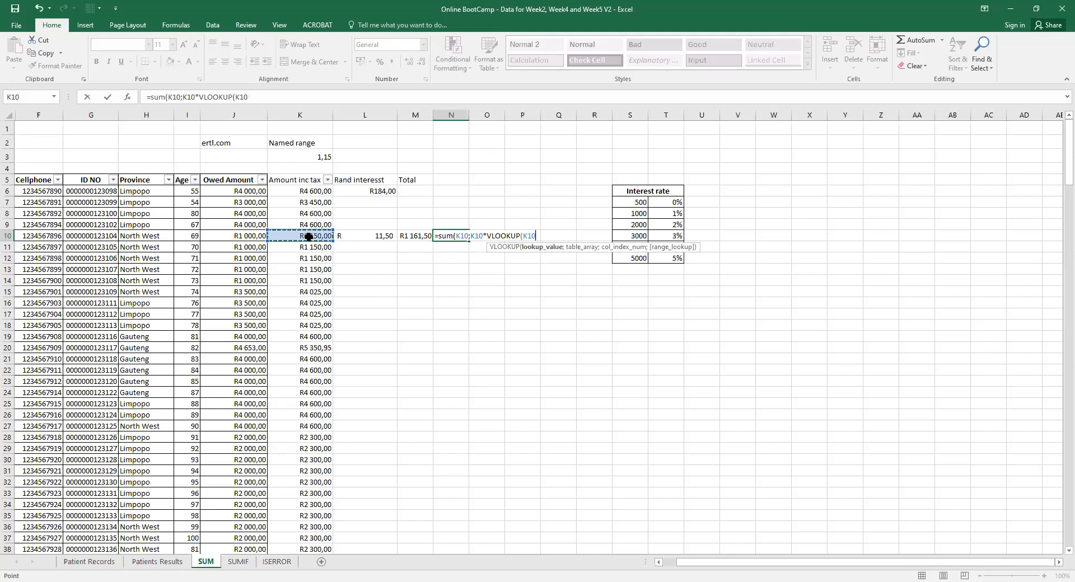
type(";")
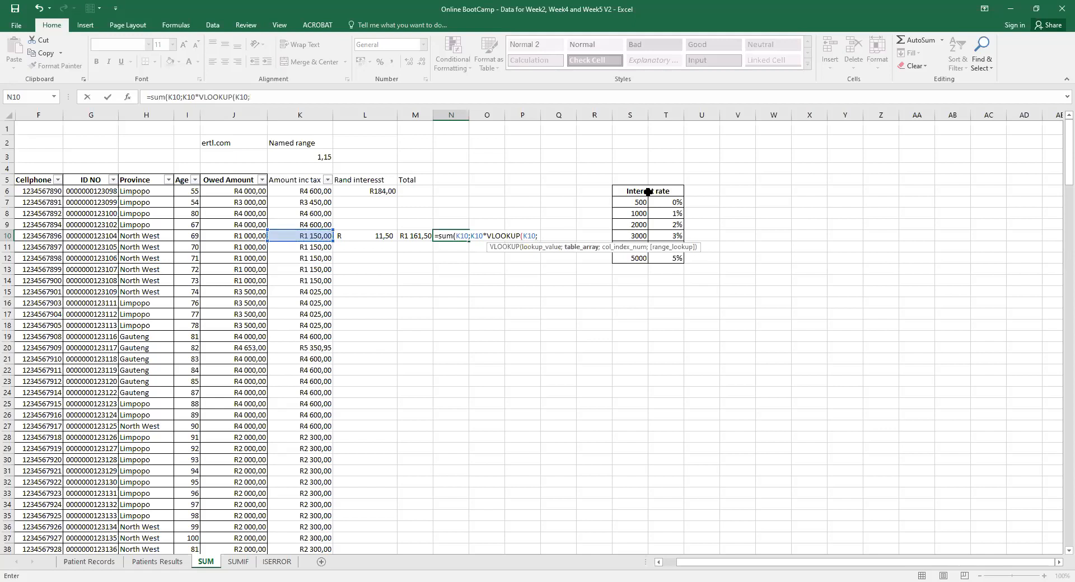
left_click(634, 204)
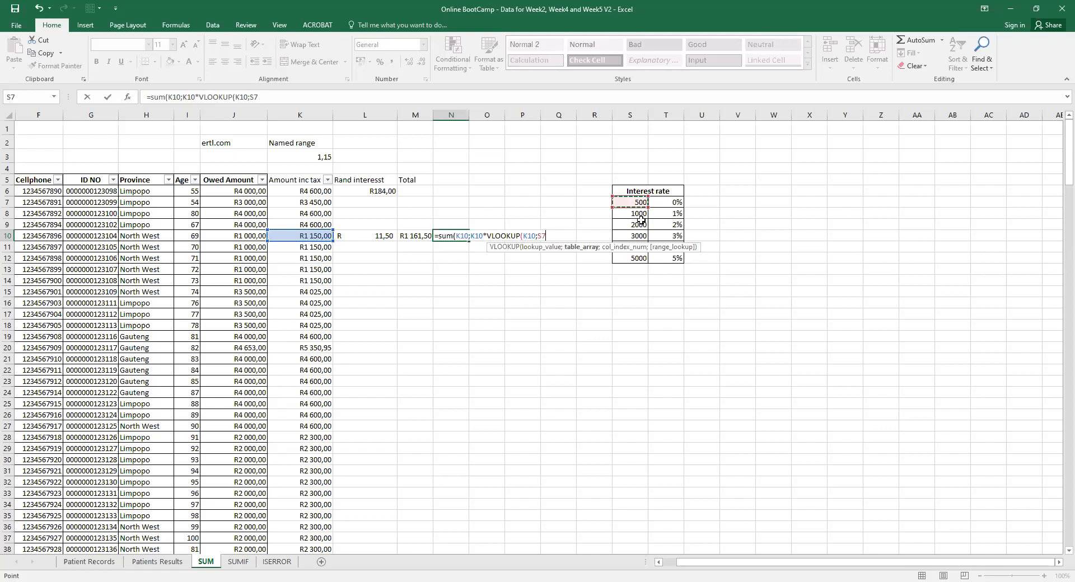
key("ctrl+shift+Right")
key("ctrl+shift+Down")
type(";2")
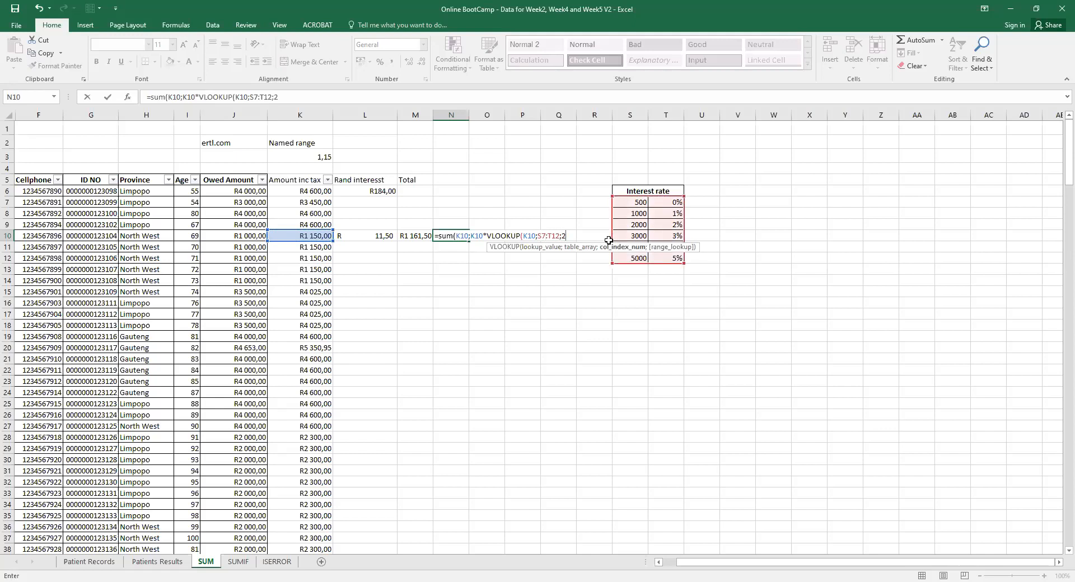
type(";True")
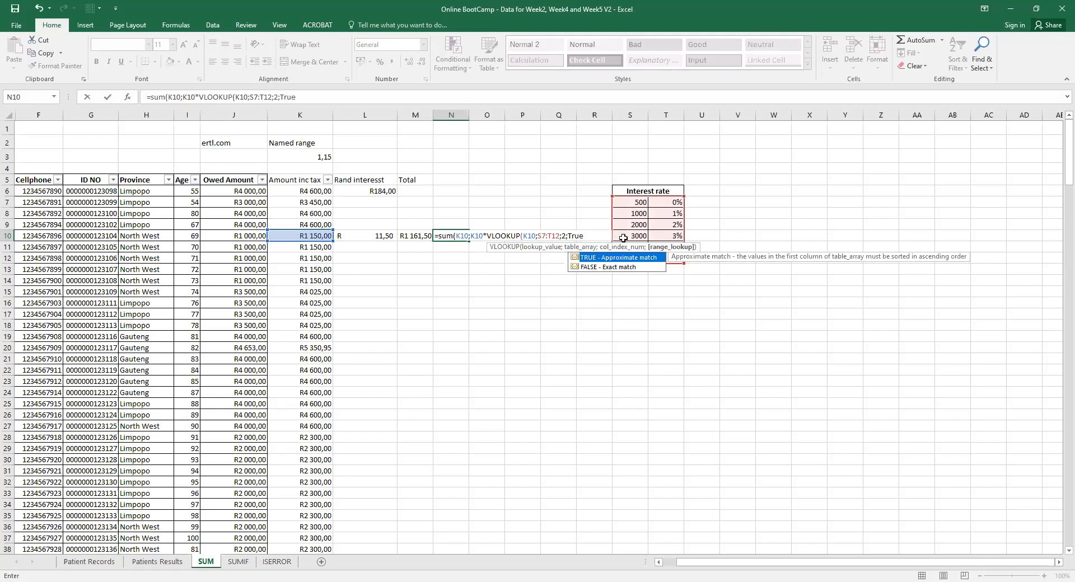
type(")")
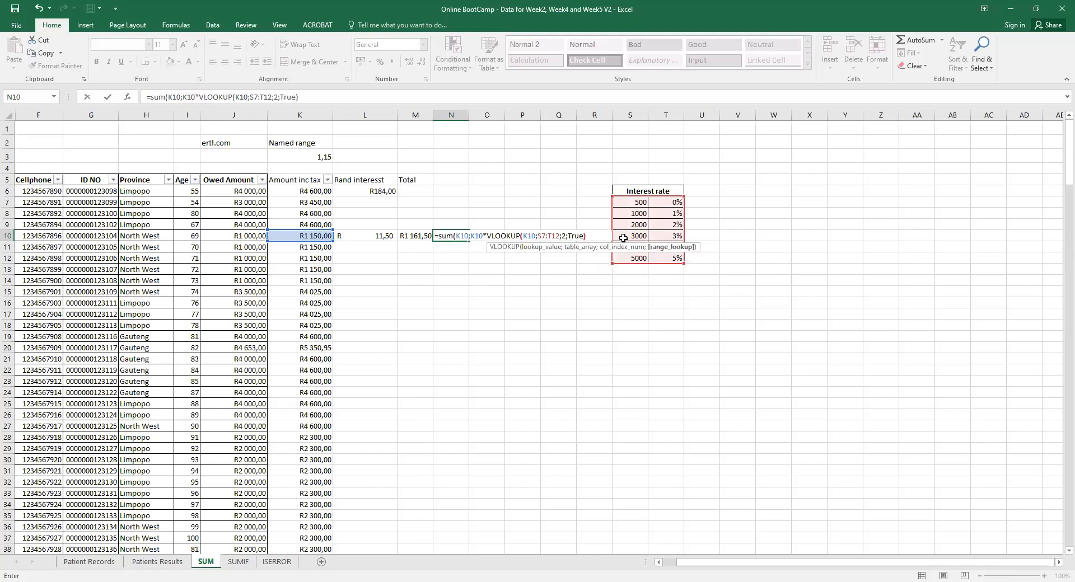
key("Return")
left_click(455, 235)
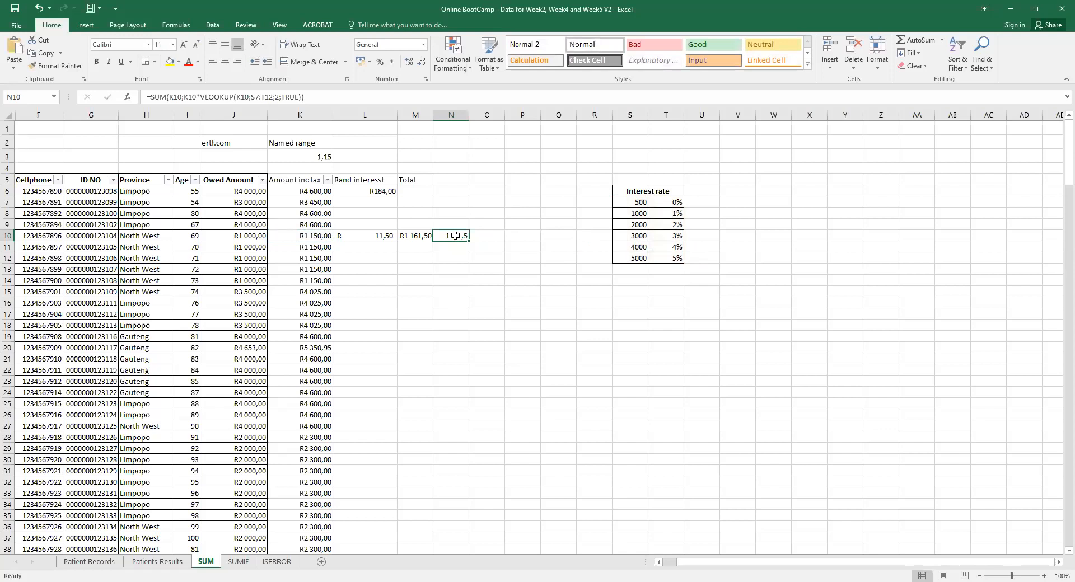
key("alt+Tab")
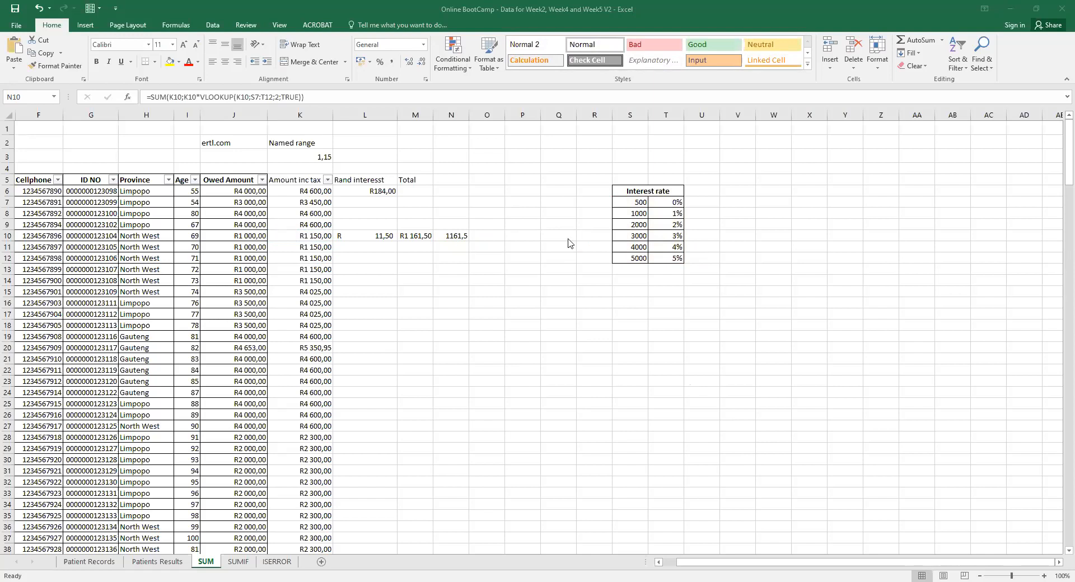
left_click(454, 234)
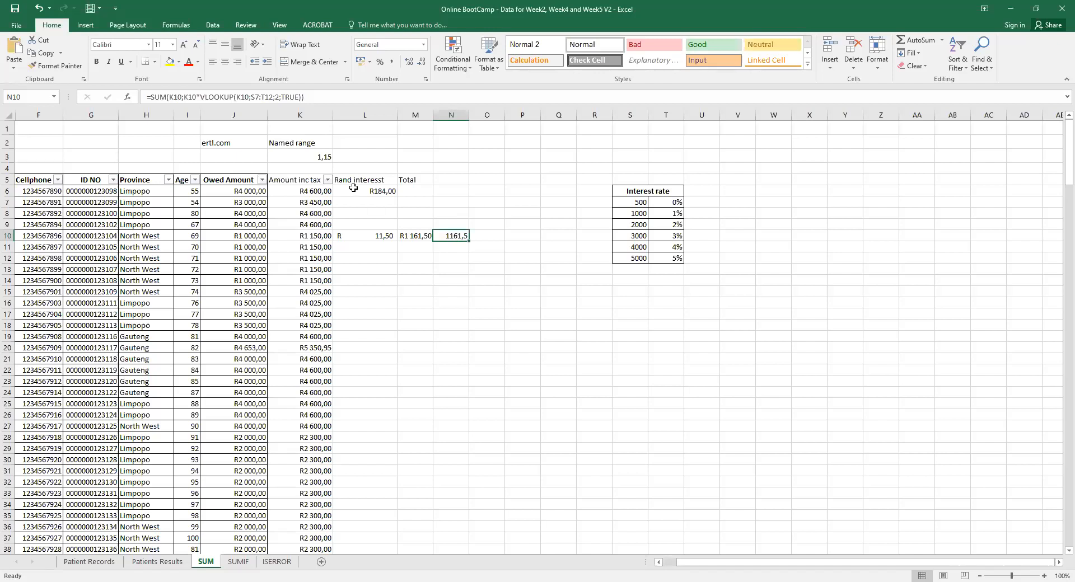
left_click(371, 191)
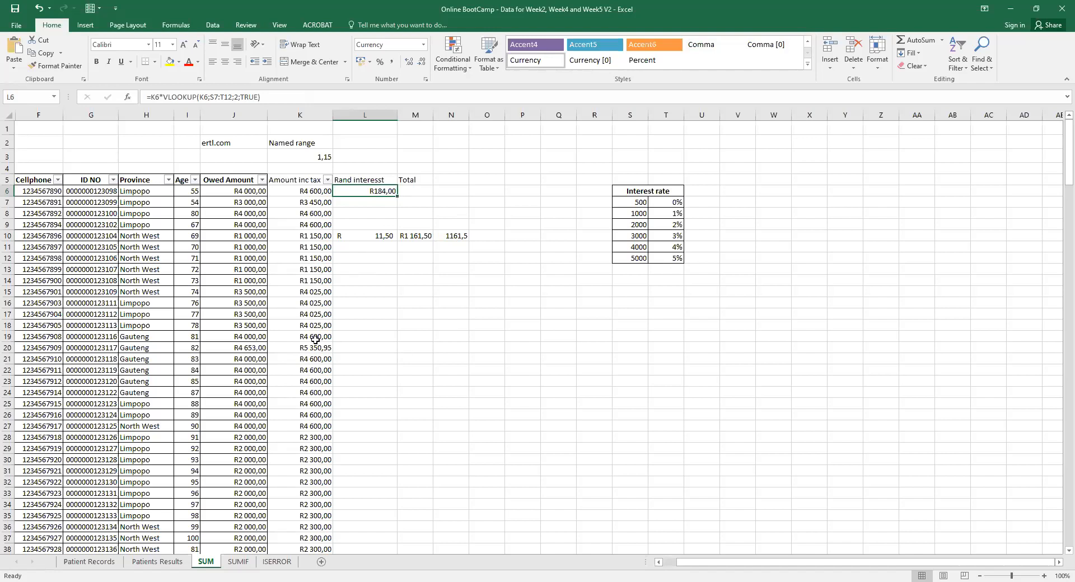
Copy L6's interest formula down to L10 and compare the copied formulas in L9 and L10.
left_click_drag(395, 196, 396, 238)
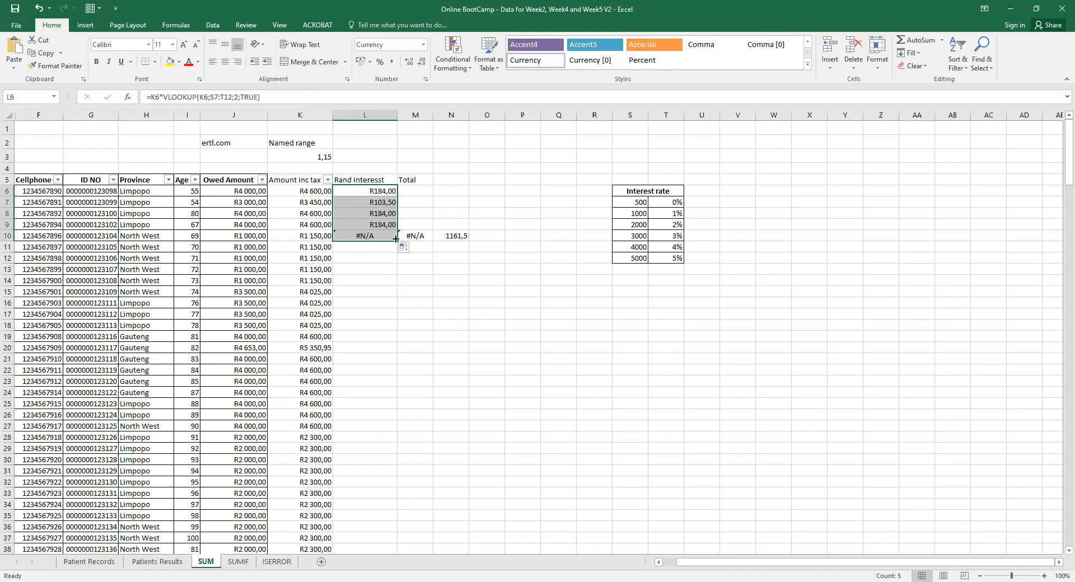
left_click(380, 223)
left_click(373, 237)
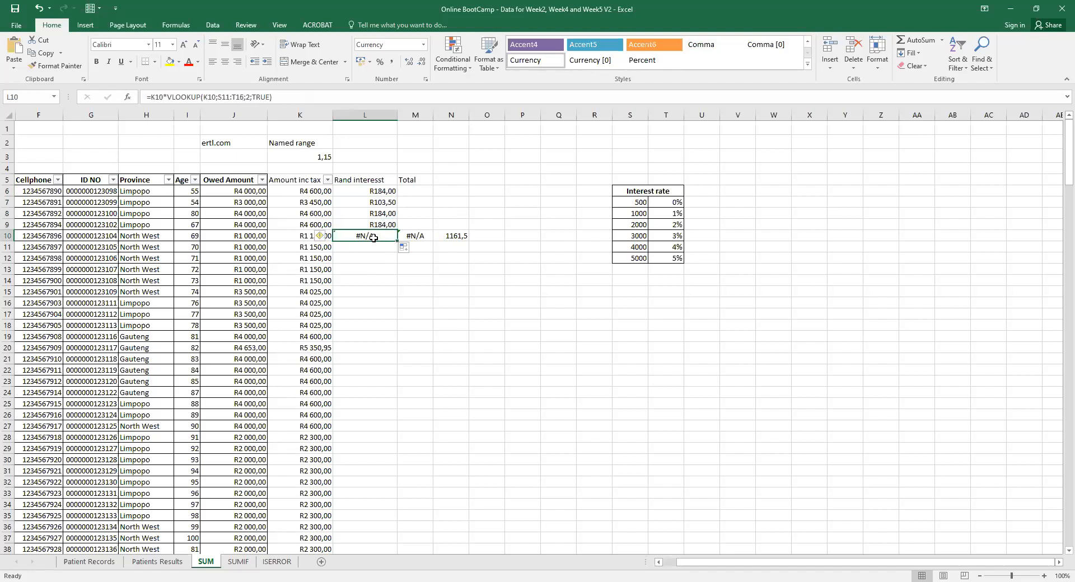
left_click(386, 191)
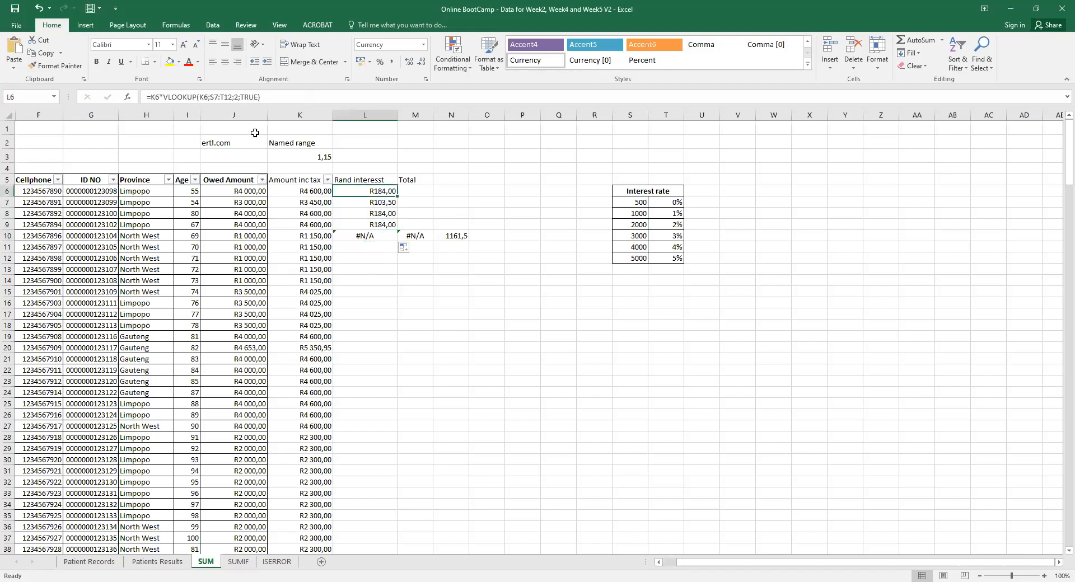
Lock L6's rate-table reference as $S$7:$T$12, commit it, and recheck L10.
left_click(211, 95)
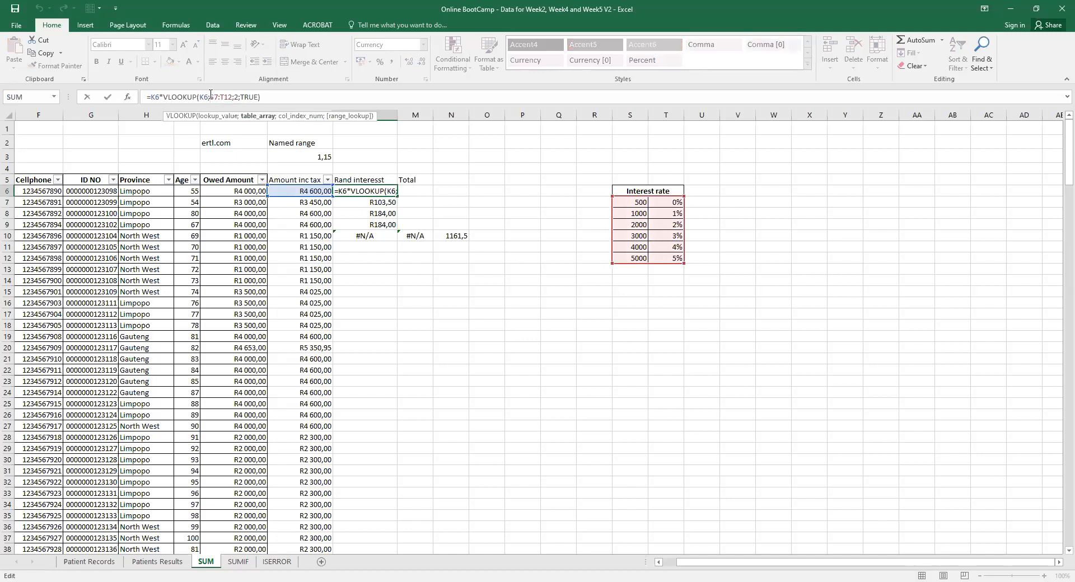
key("Right")
left_click(211, 94)
type("$S")
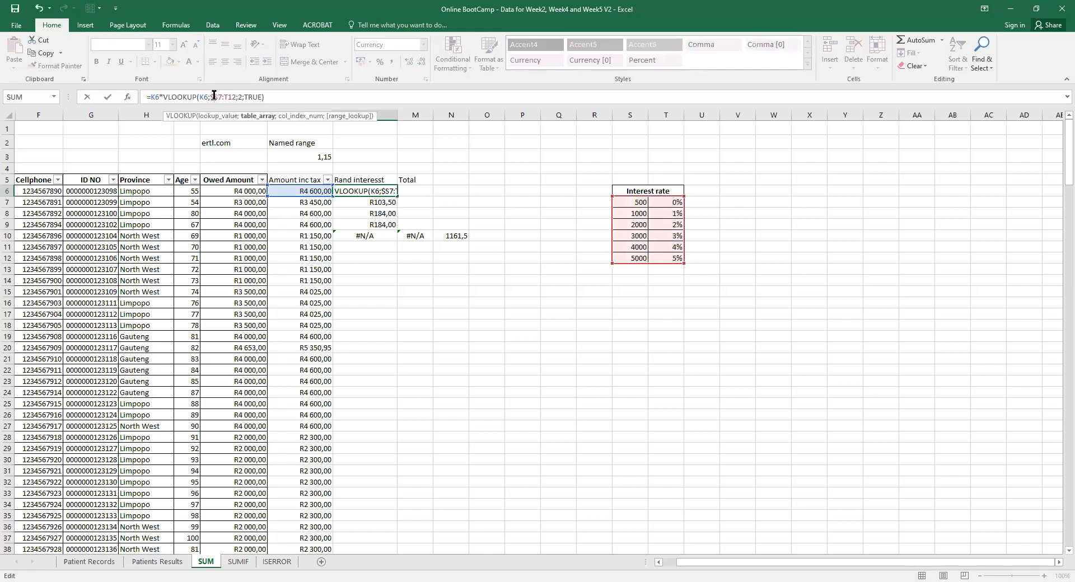
type("$7:$")
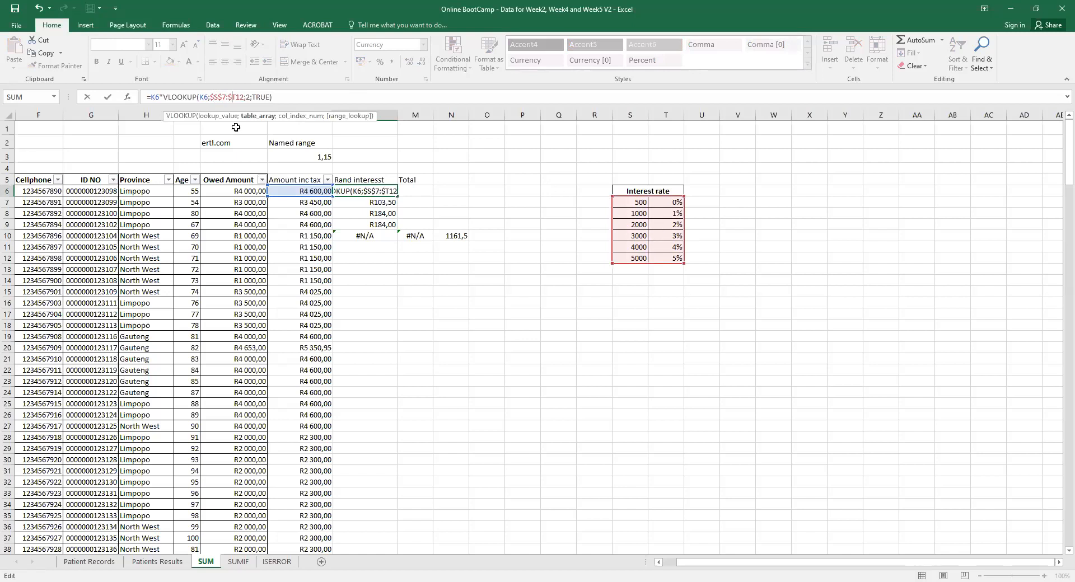
left_click(238, 97)
type("$")
key("Return")
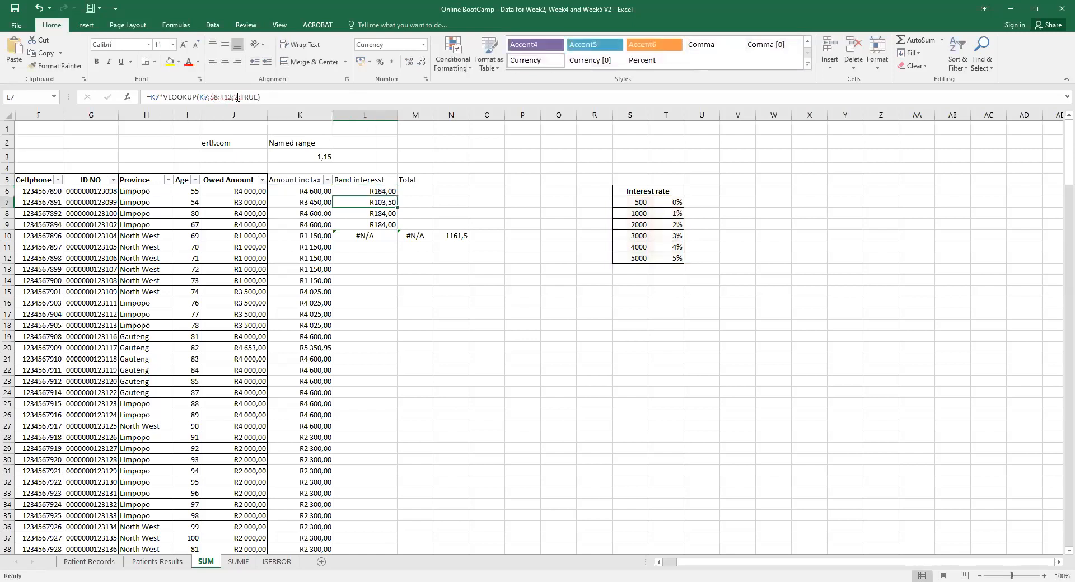
left_click(367, 236)
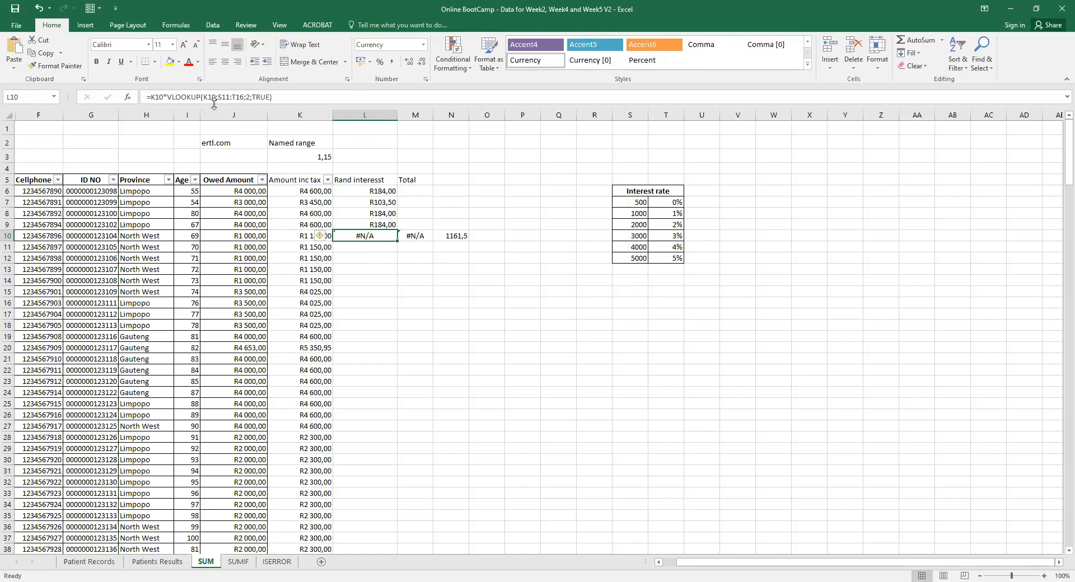
left_click(8, 245)
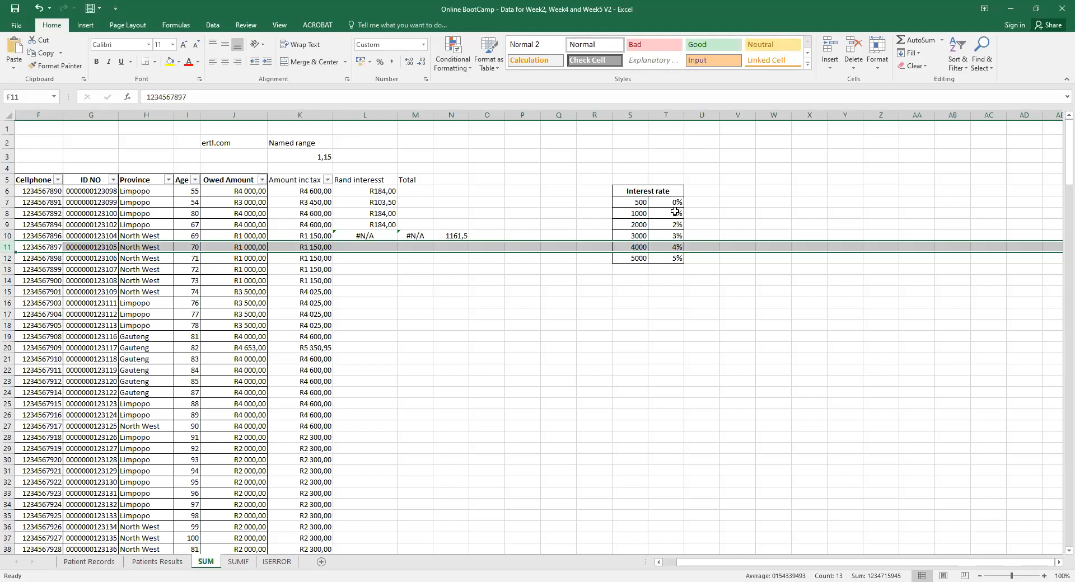
Compare L10's shifted lookup range with the S7:T12 rate table, then reselect L6.
left_click(636, 201)
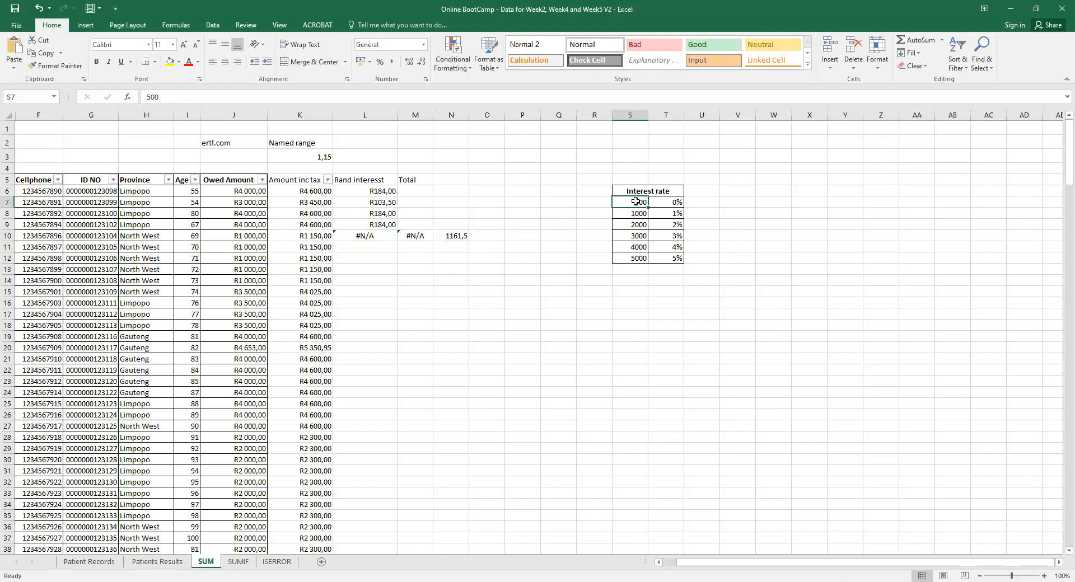
left_click(382, 192)
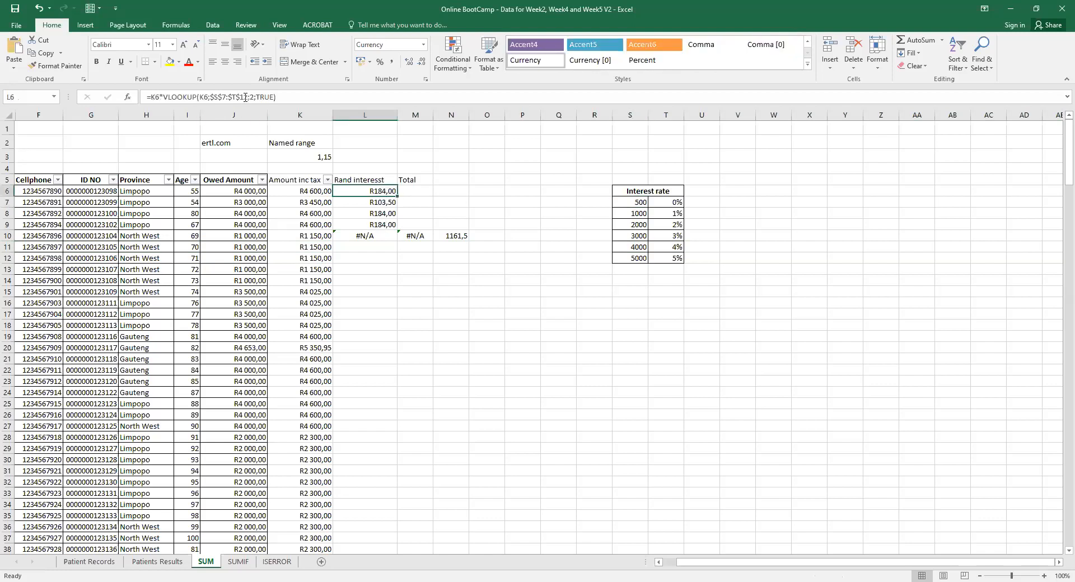
left_click_drag(636, 202, 656, 257)
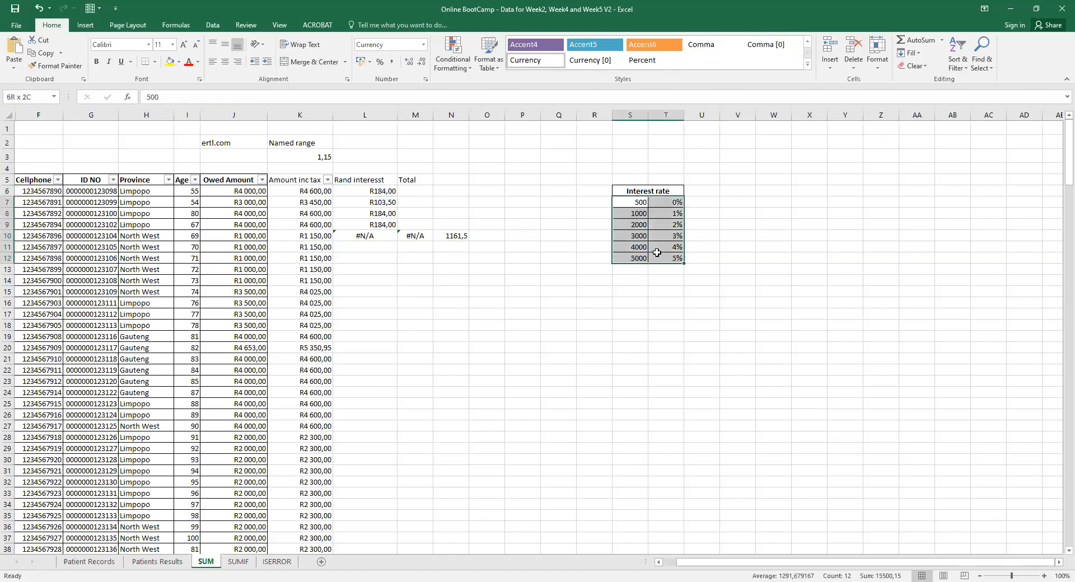
left_click(374, 234)
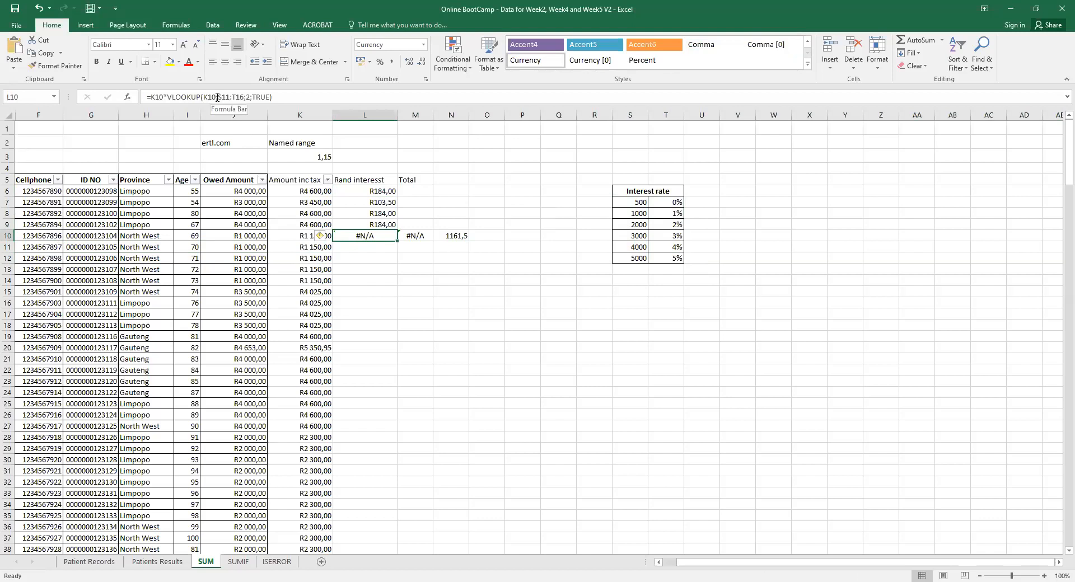
left_click(221, 97)
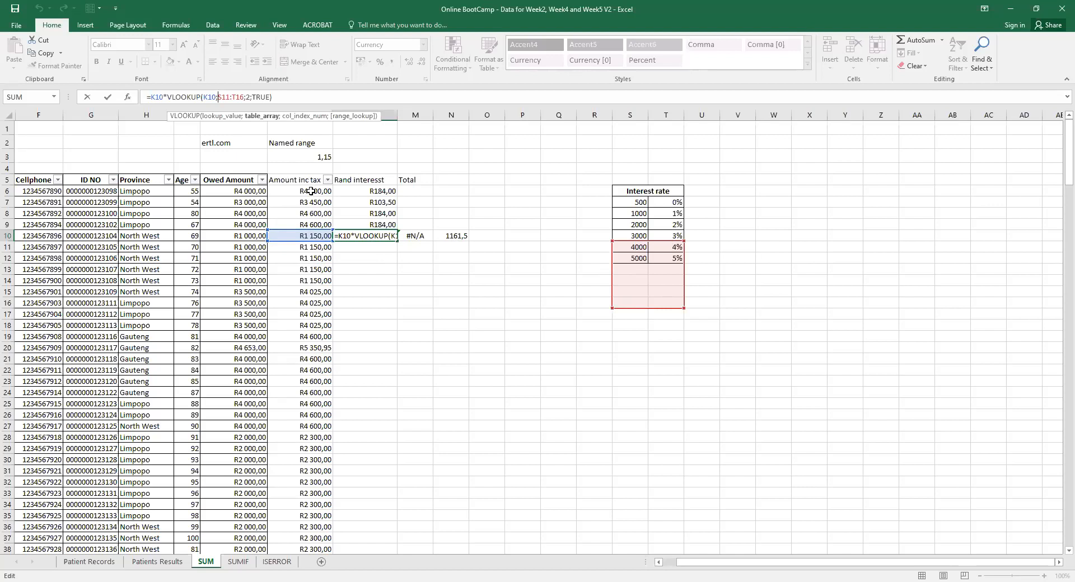
key("Return")
left_click(366, 192)
Fill the locked interest formula from L6 down the whole column and verify it at row 216.
double_click(400, 196)
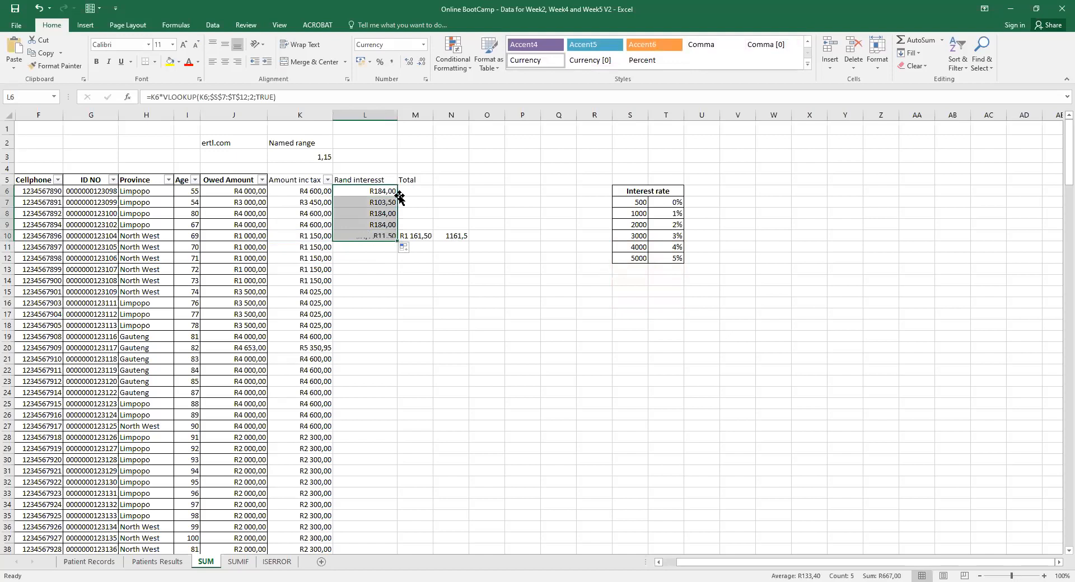
double_click(396, 242)
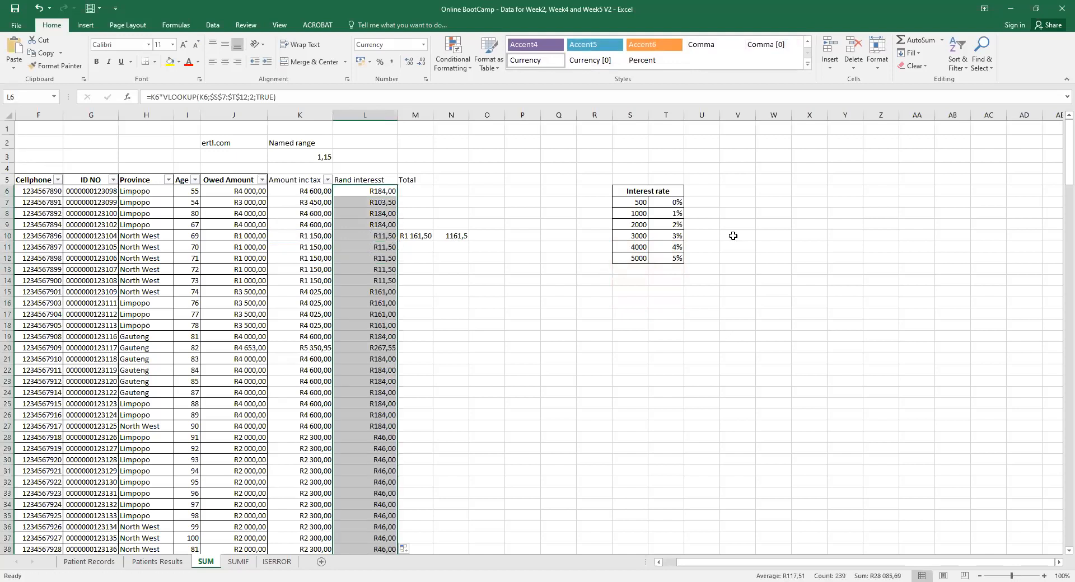
left_click_drag(1057, 168, 1057, 517)
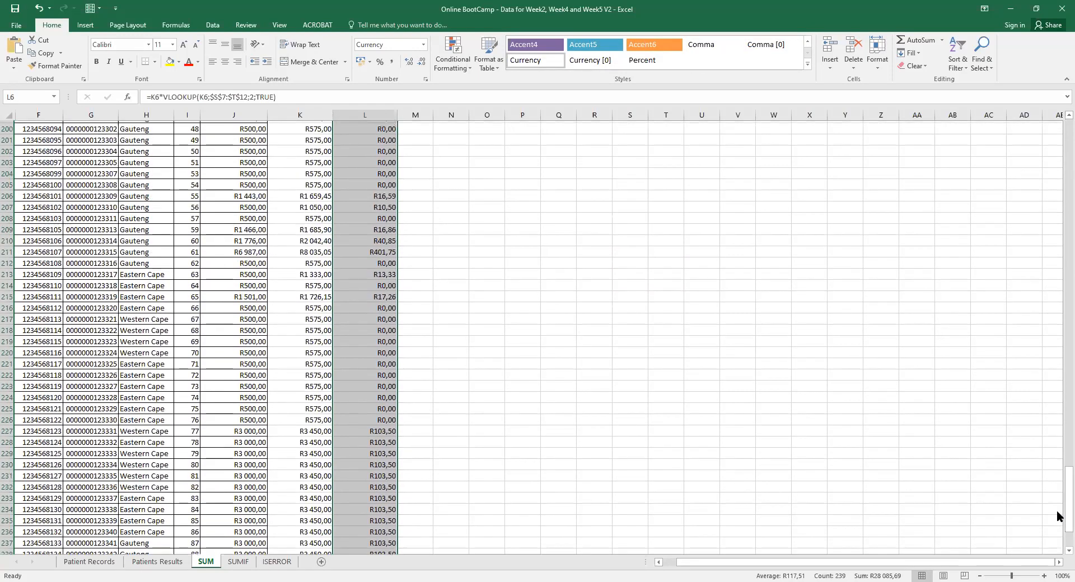
left_click(317, 306)
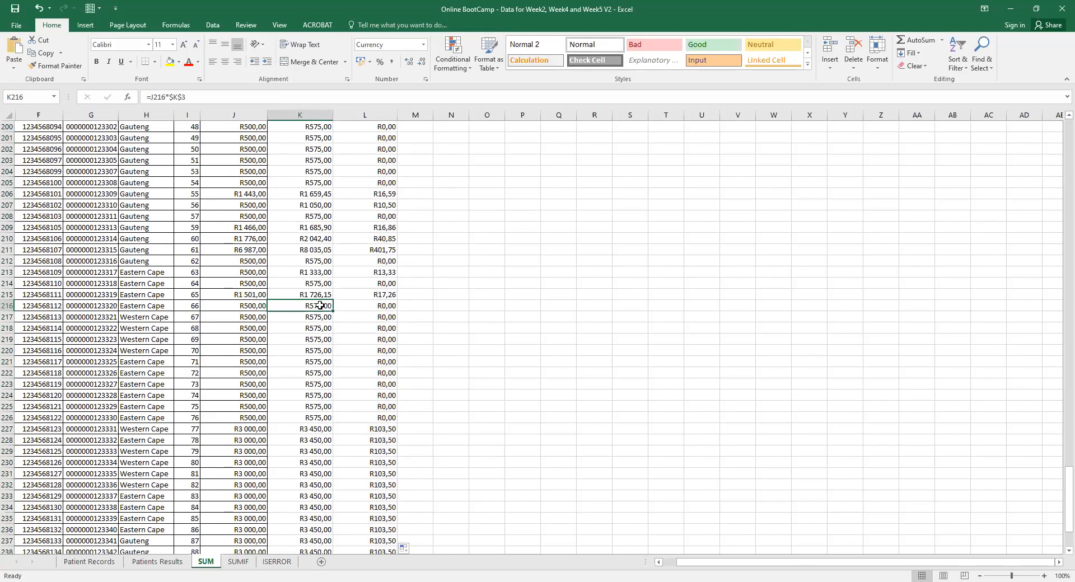
left_click(386, 304)
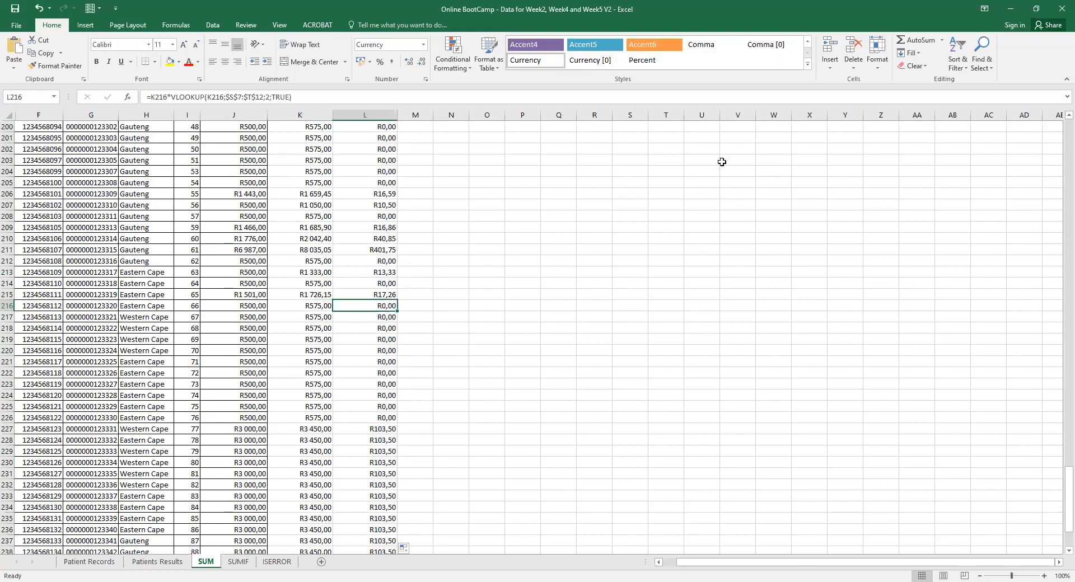
scroll(1058, 127, "up", 11)
scroll(1058, 127, "up", 20)
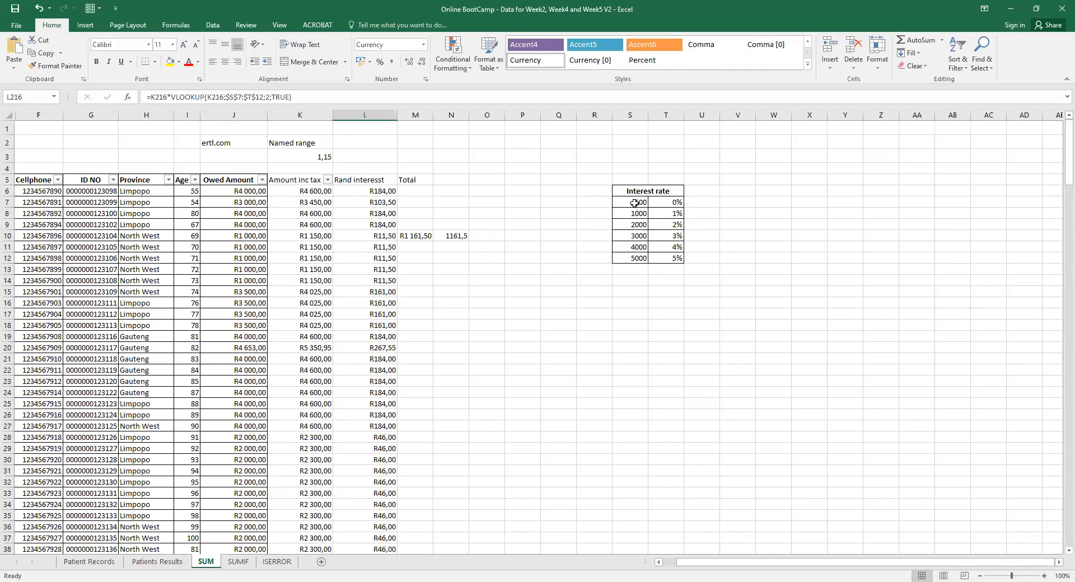
left_click(679, 200)
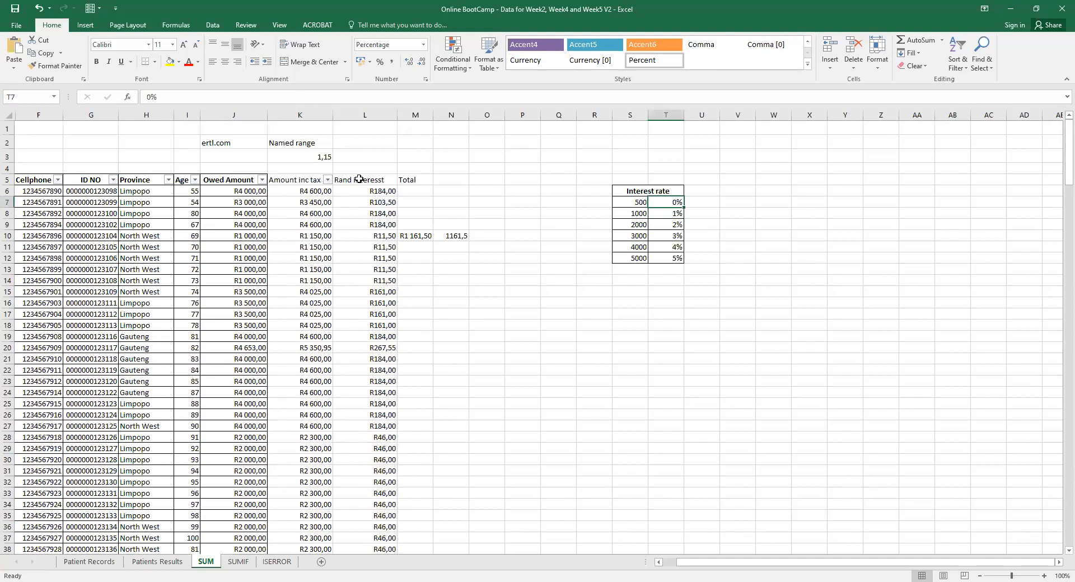
Correct the L5 header from 'Rand interesst' to 'Rand interest'.
left_click(378, 178)
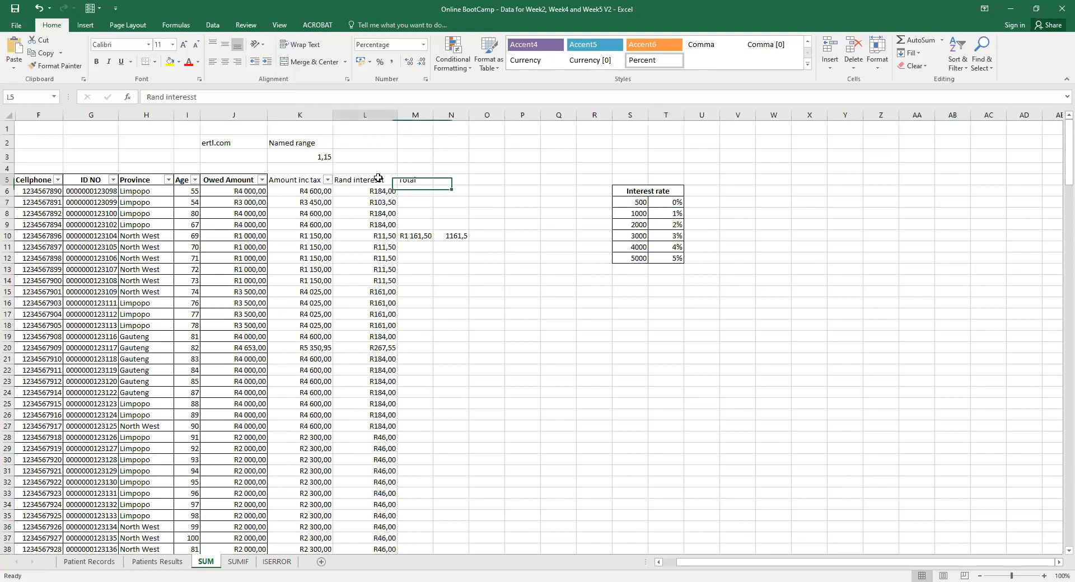
double_click(378, 178)
key("BackSpace")
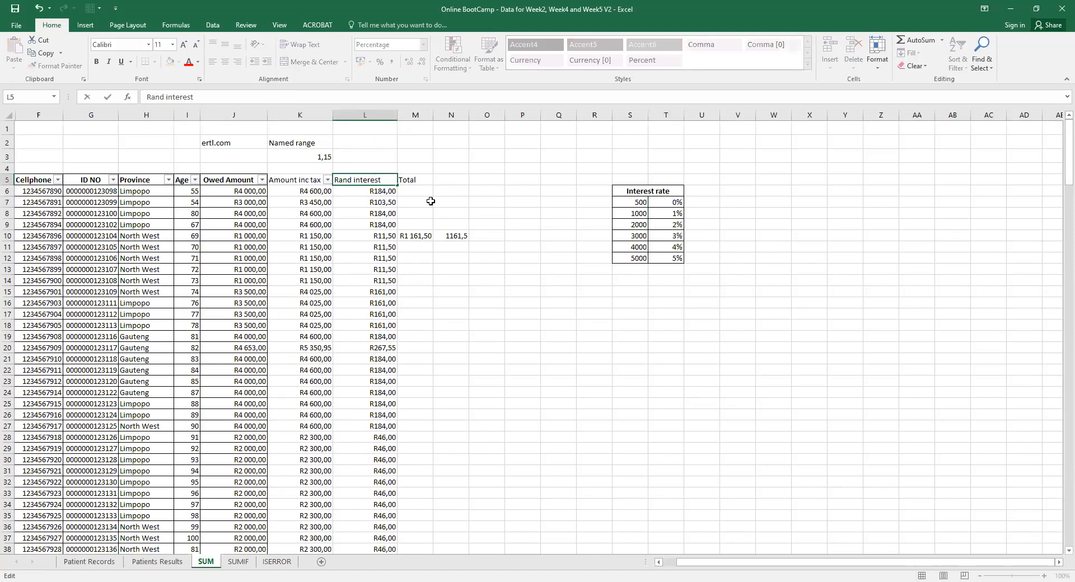
Copy N10's SUM/VLOOKUP total formula into M6.
left_click(420, 240)
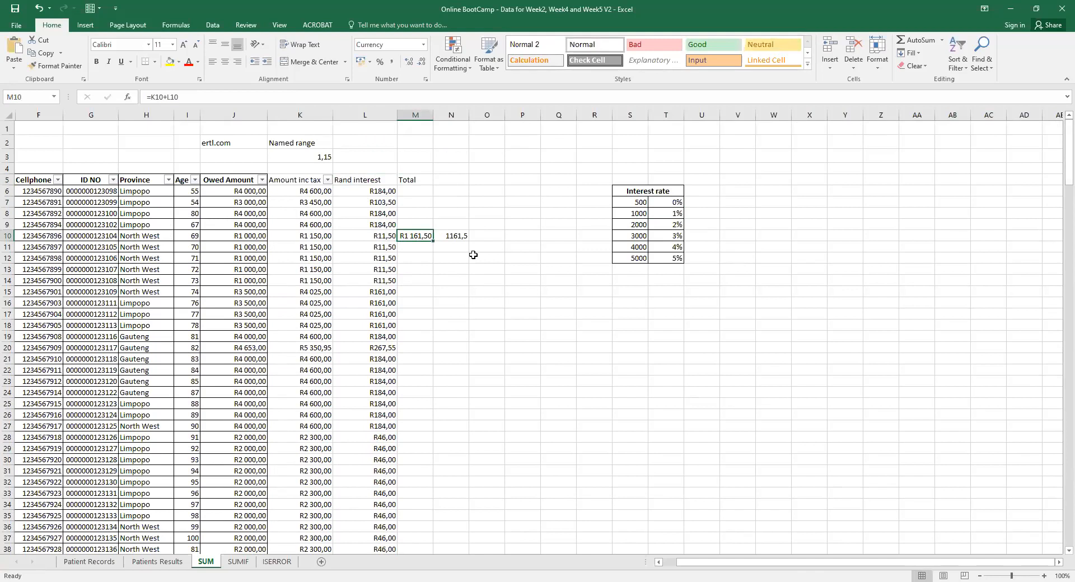
left_click(454, 236)
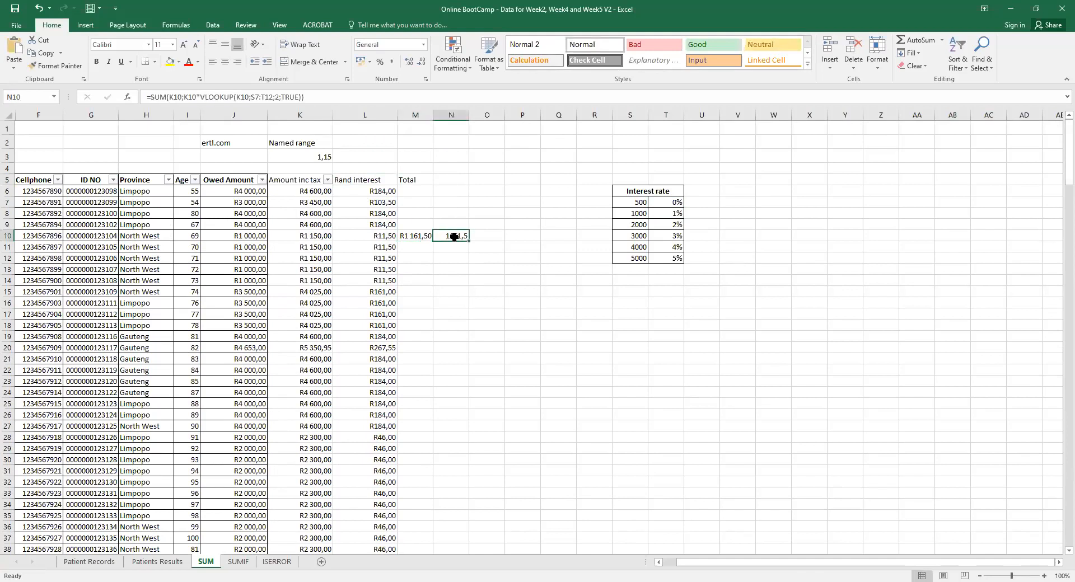
key("ctrl+c")
left_click(417, 191)
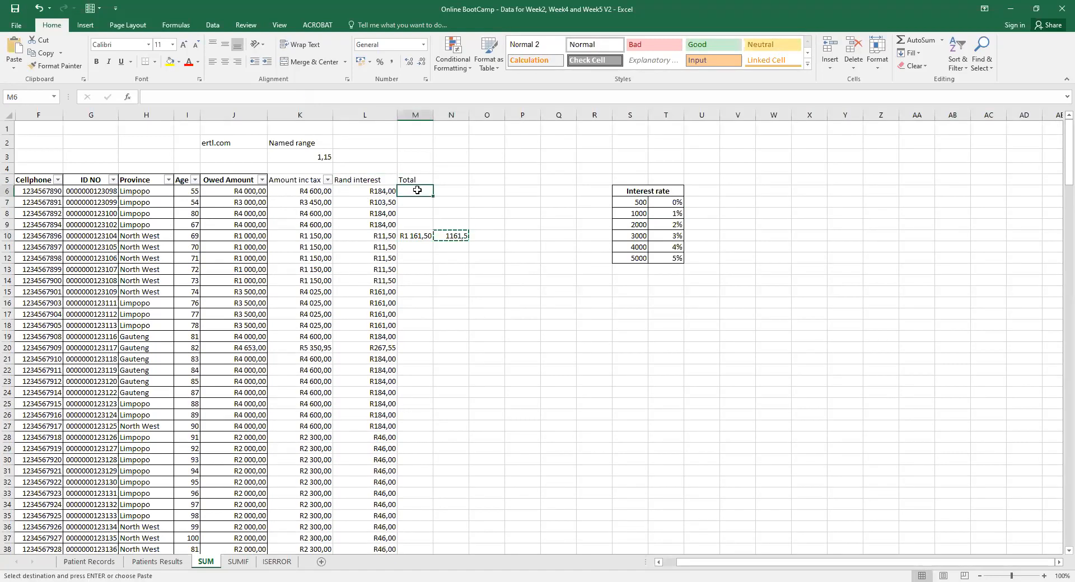
key("ctrl+v")
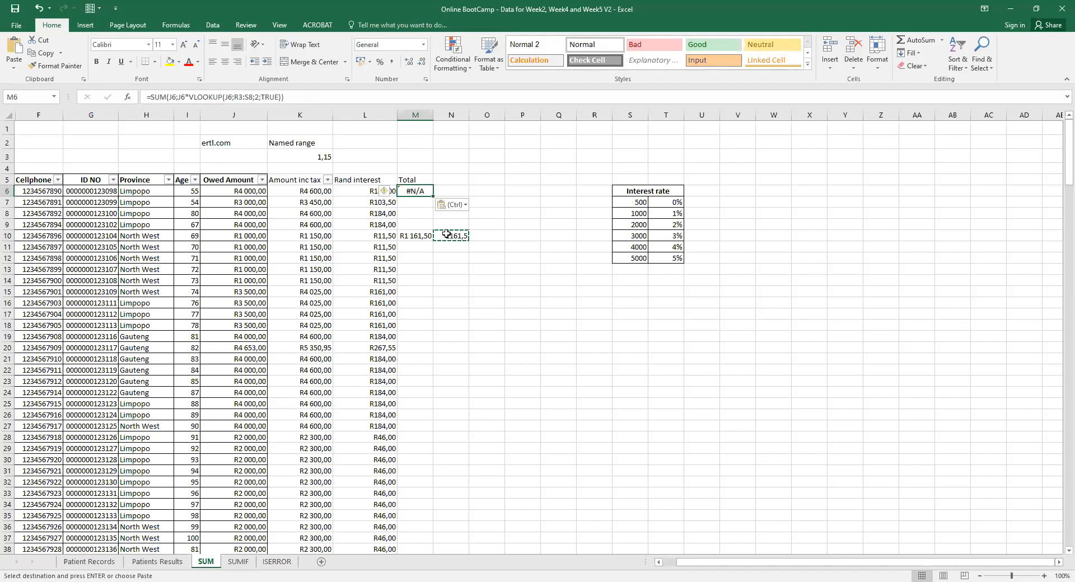
Edit M6's pasted formula, changing its J6 references to K6 and the lookup range to S7:T12.
double_click(420, 191)
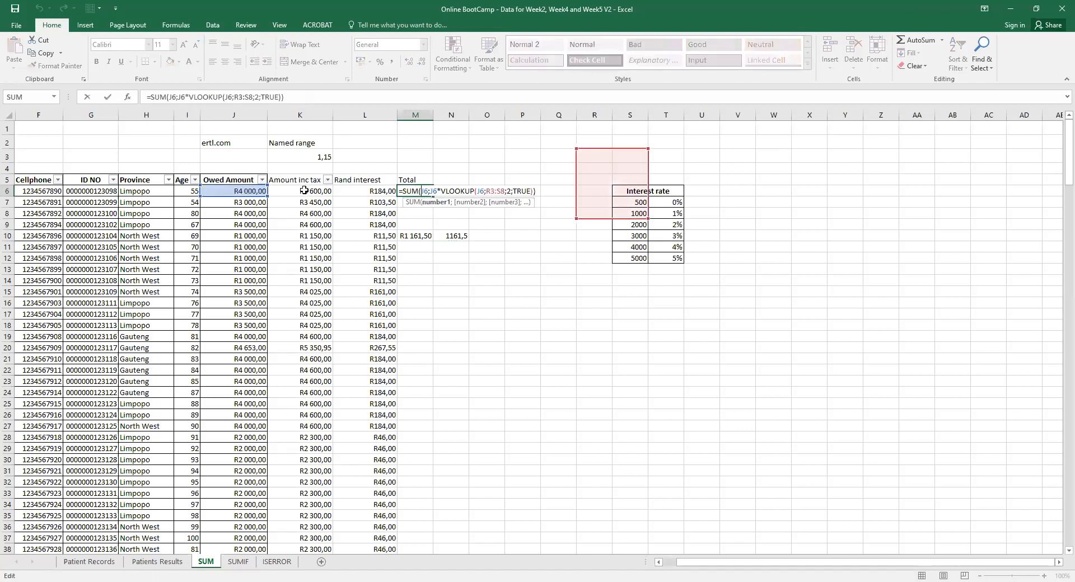
double_click(427, 192)
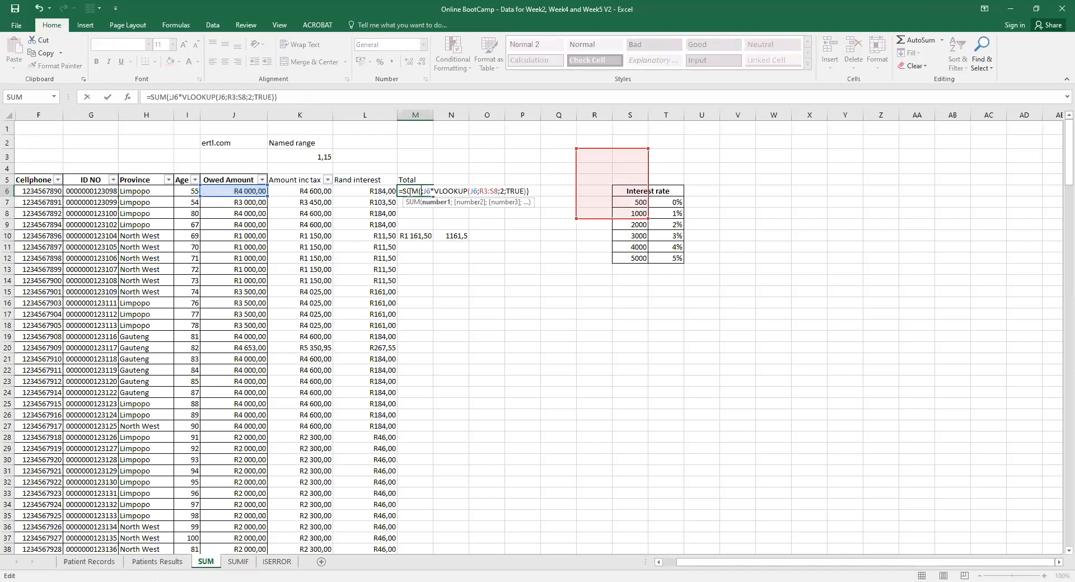
left_click(315, 189)
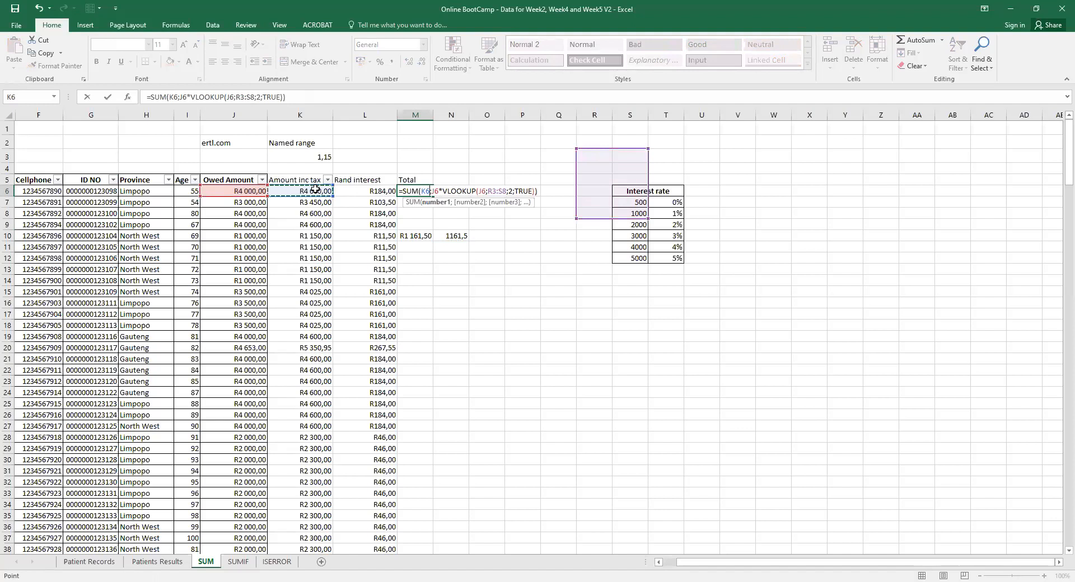
left_click(437, 191)
key("BackSpace")
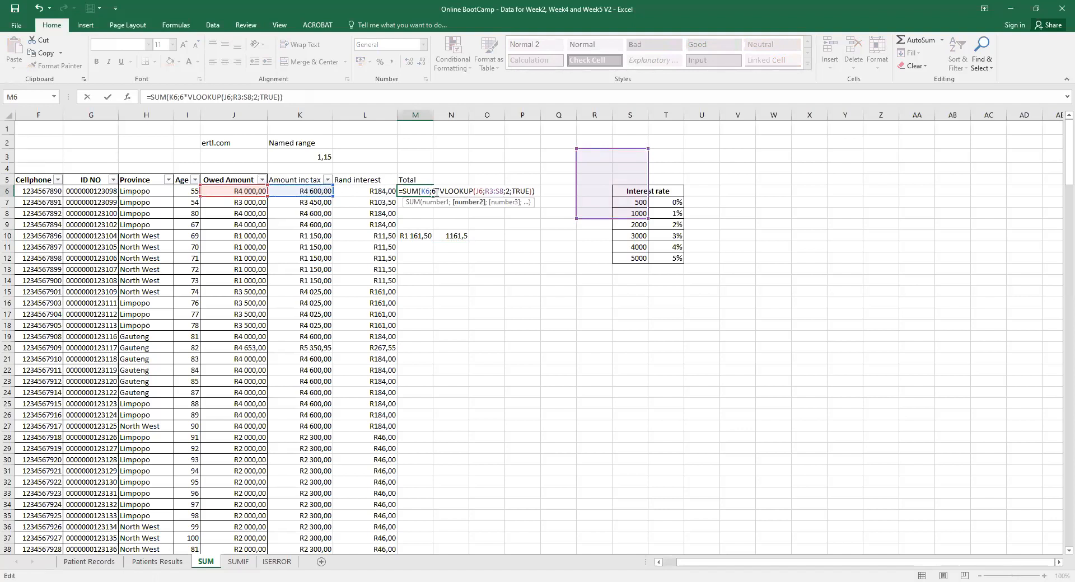
type("k")
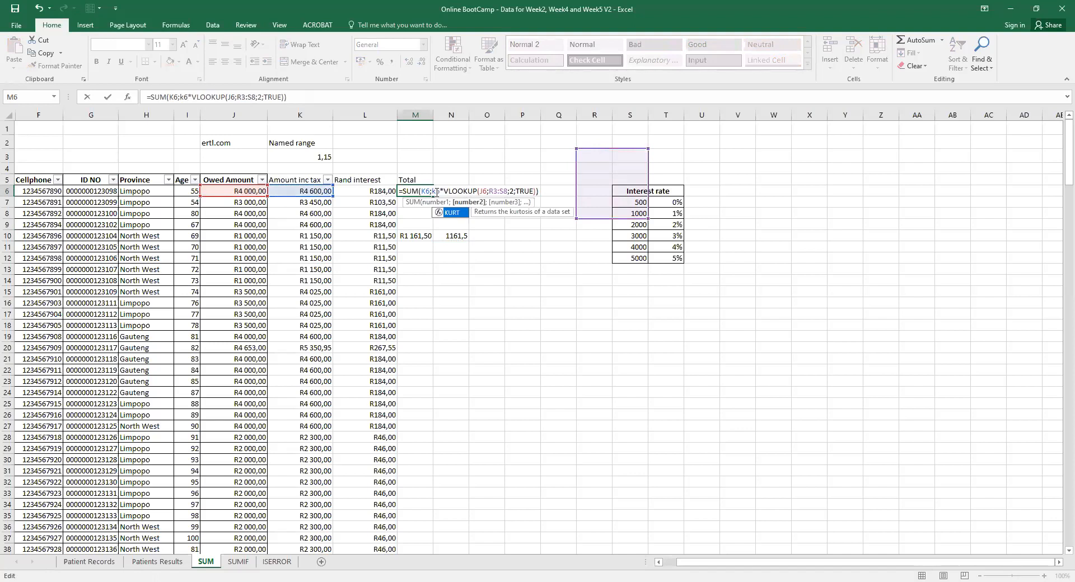
left_click(483, 191)
key("BackSpace")
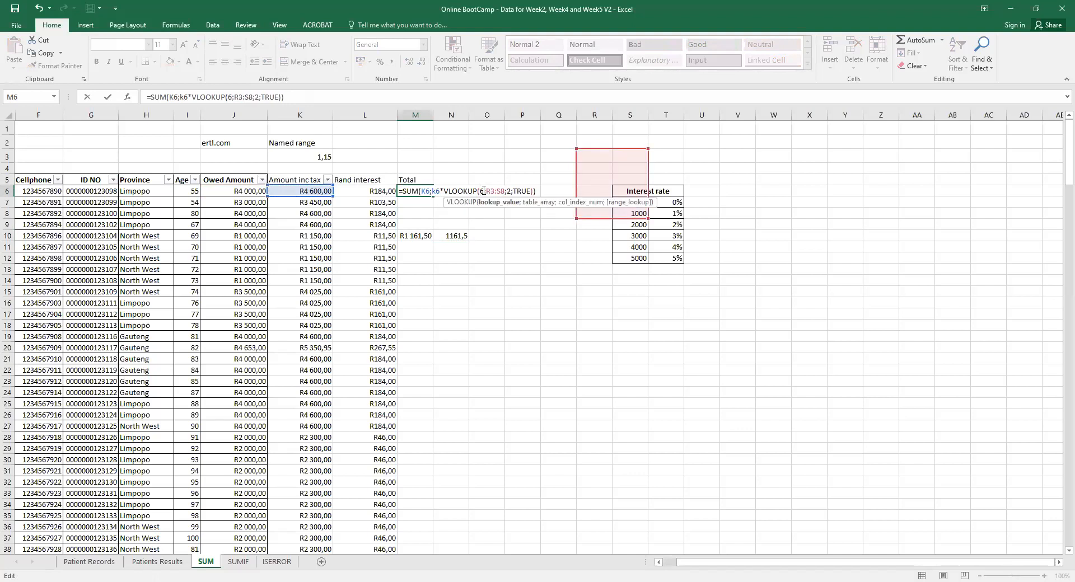
type("k")
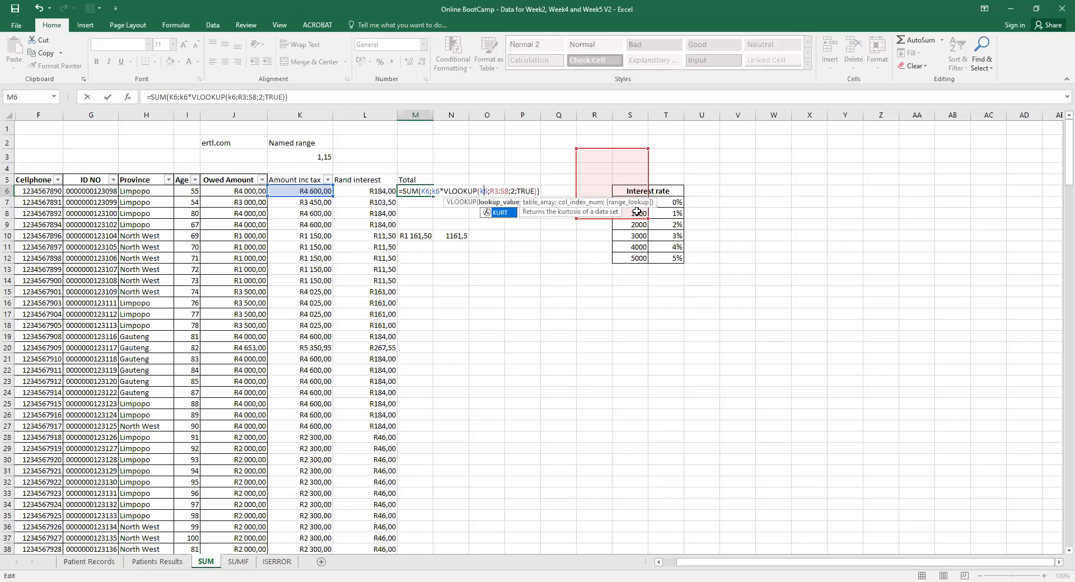
left_click_drag(669, 258, 628, 204)
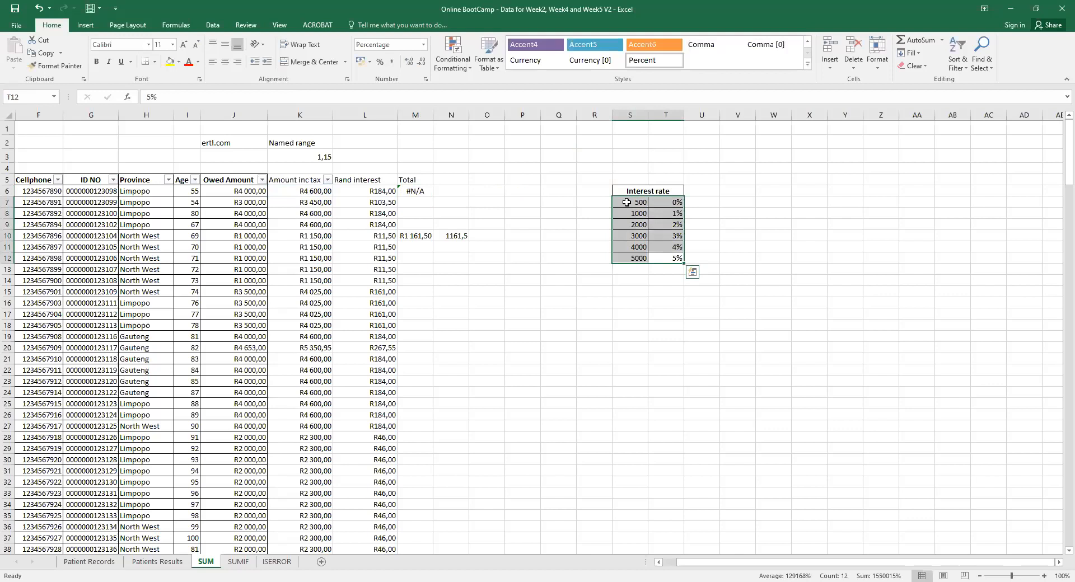
left_click(418, 193)
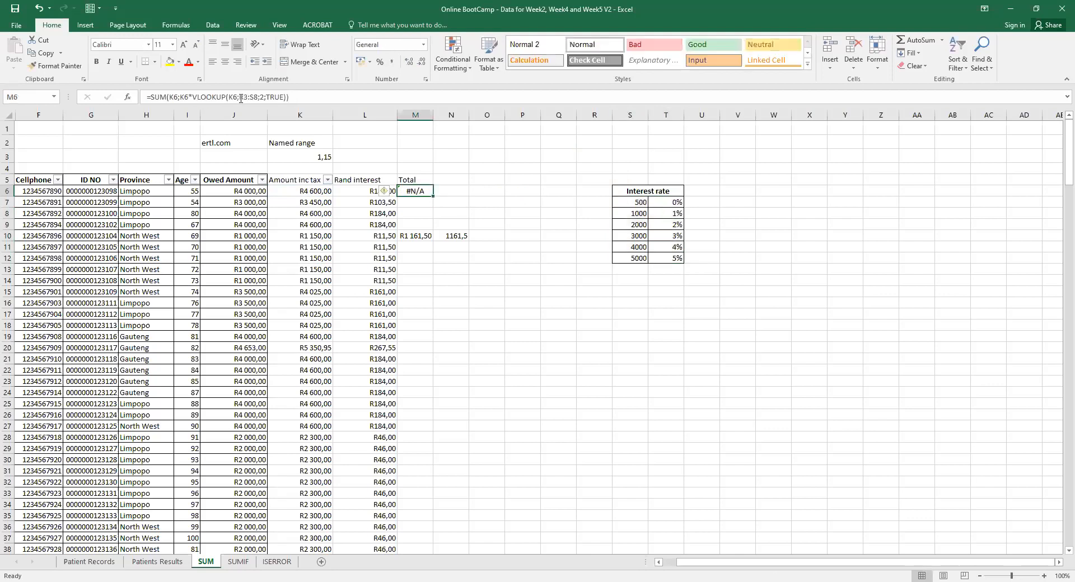
left_click(238, 98)
left_click_drag(629, 202, 665, 255)
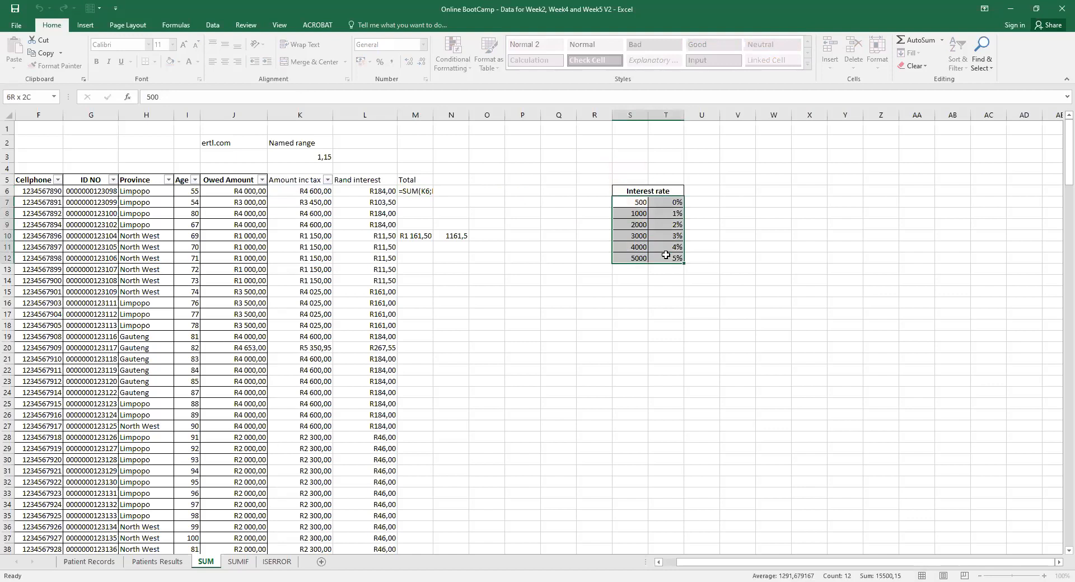
key("Return")
Compare M6's result with L6's formula and the rate table's 500 threshold and 5% rate.
left_click(410, 192)
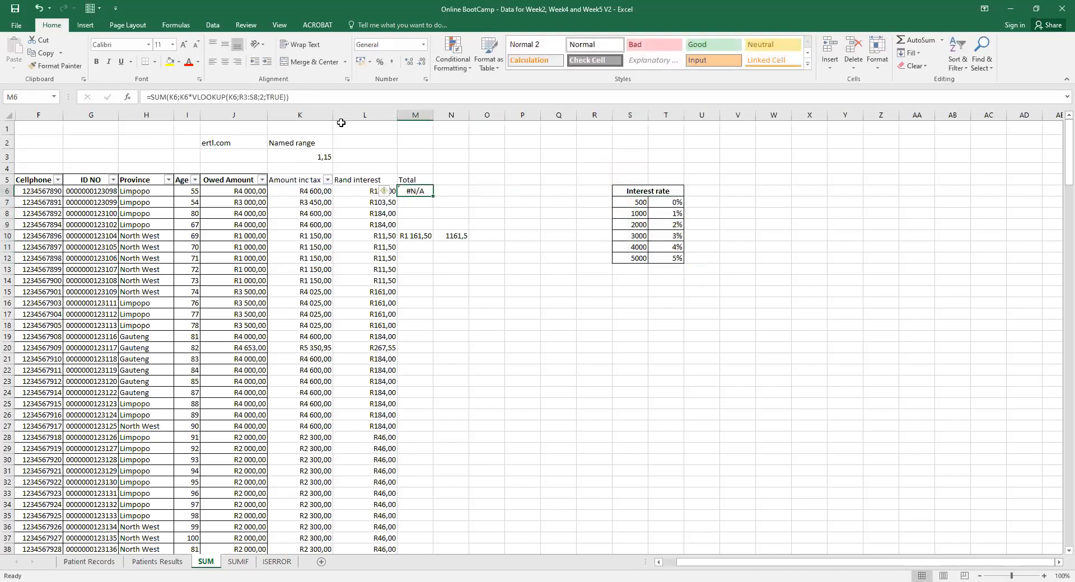
left_click(639, 203)
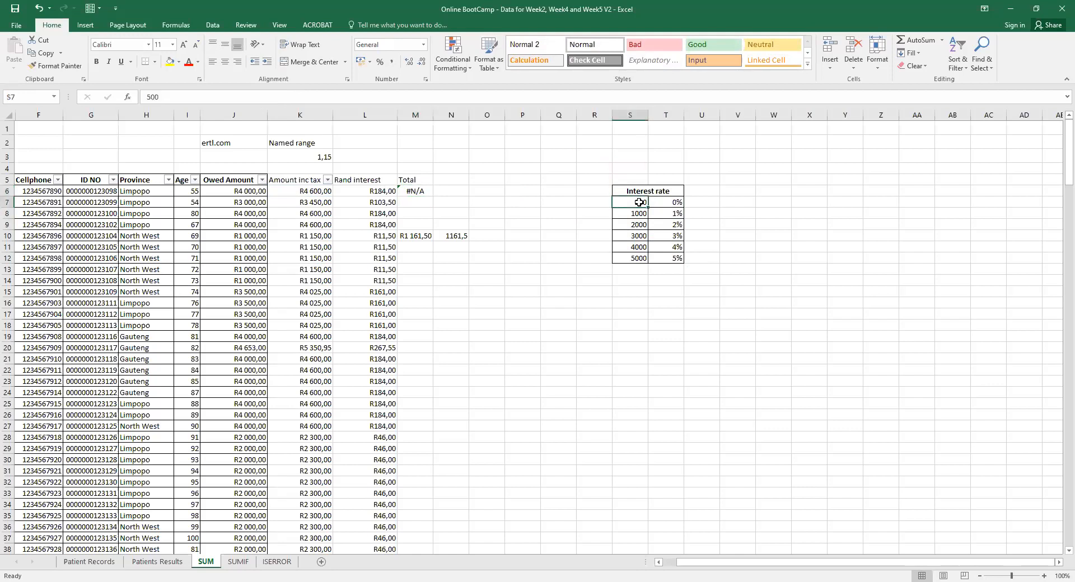
left_click(364, 191)
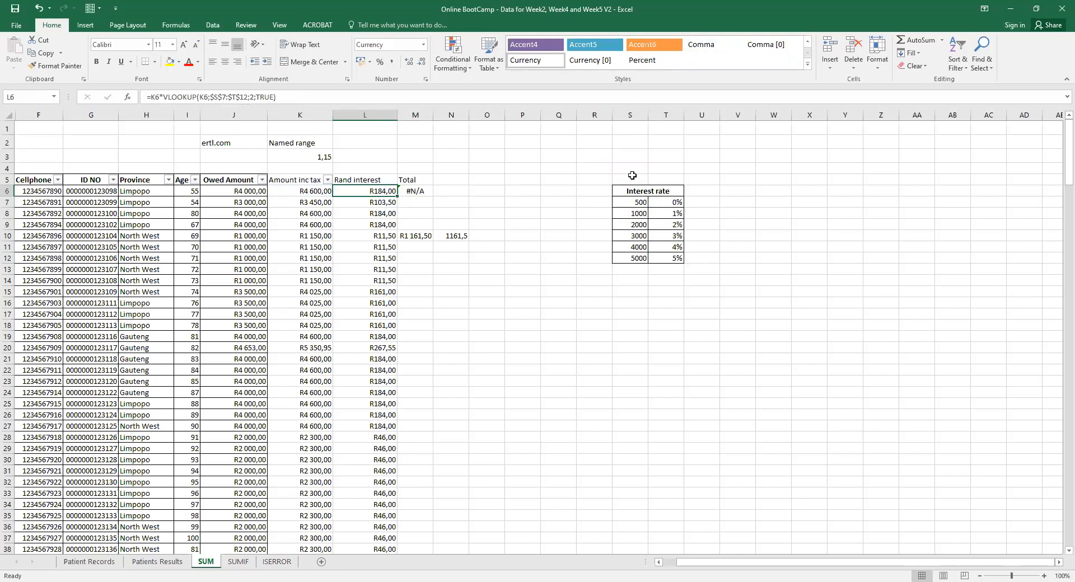
left_click(672, 257)
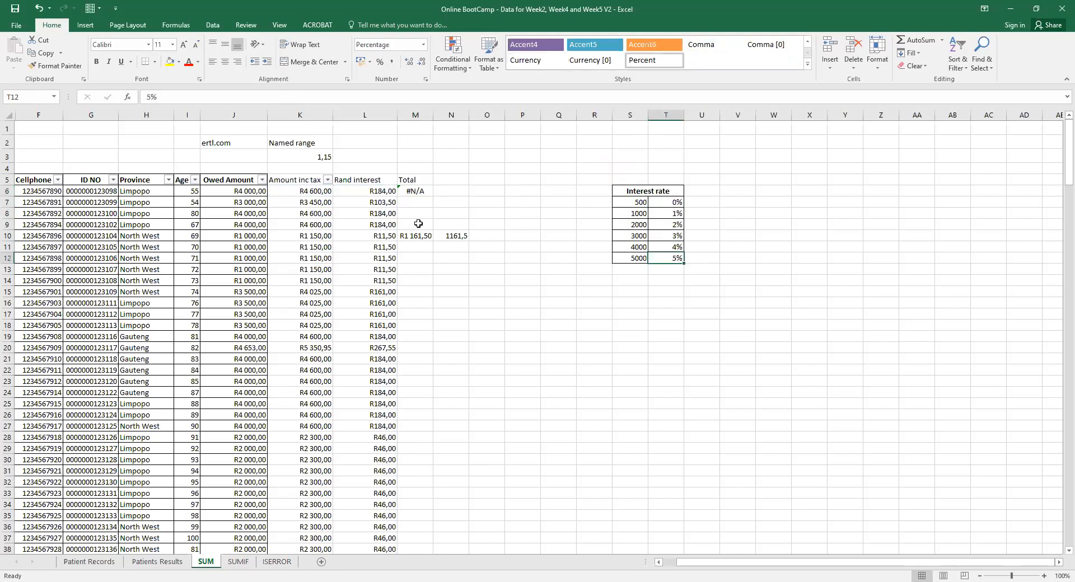
left_click(381, 191)
Retype M6 as =SUM(K6;K6*VLOOKUP(K6;s7:t12;2;True)).
left_click(416, 190)
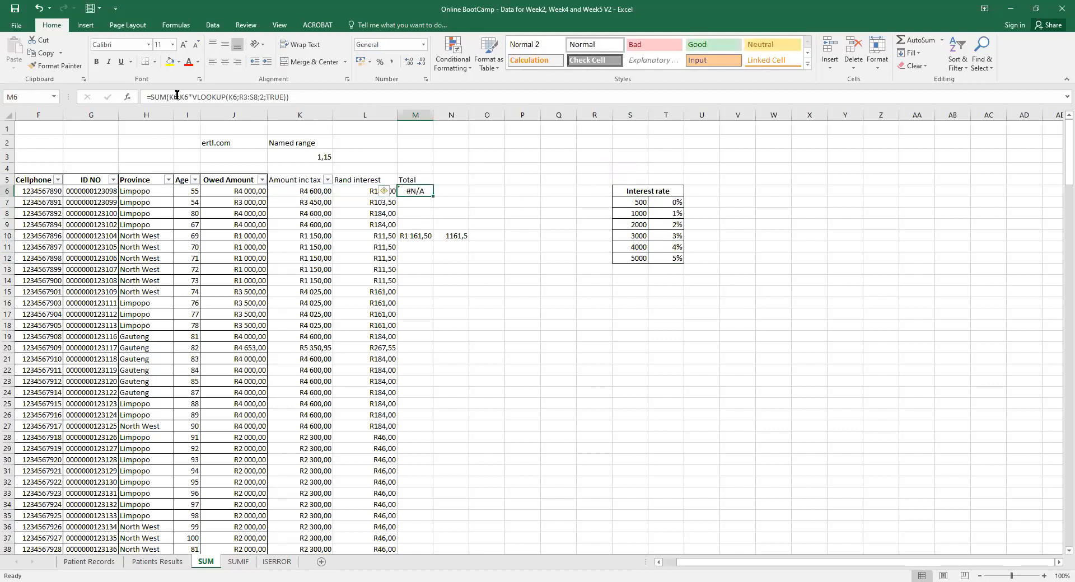
type("=sum(")
left_click(312, 192)
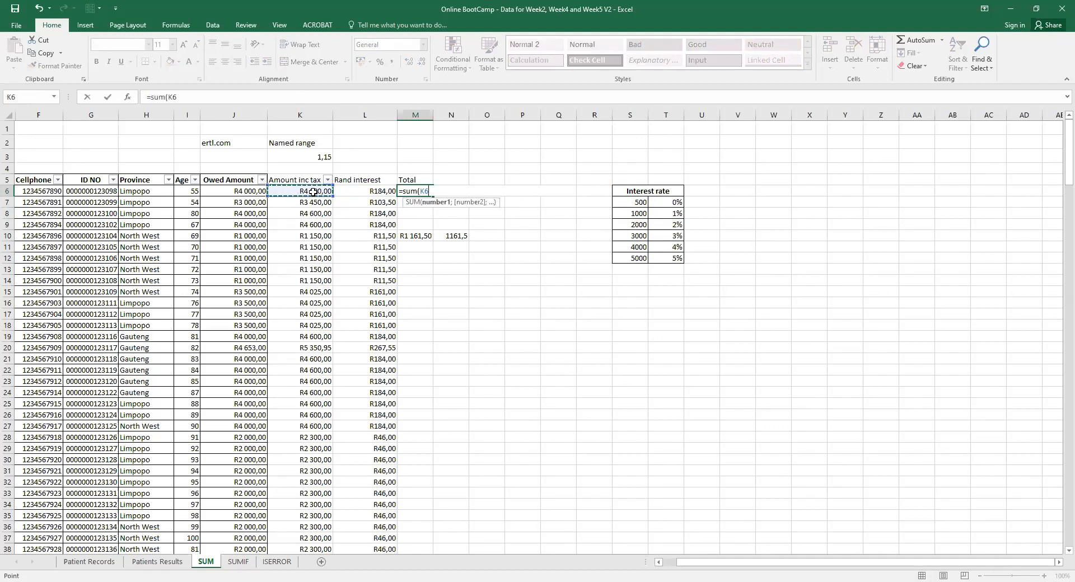
type(";")
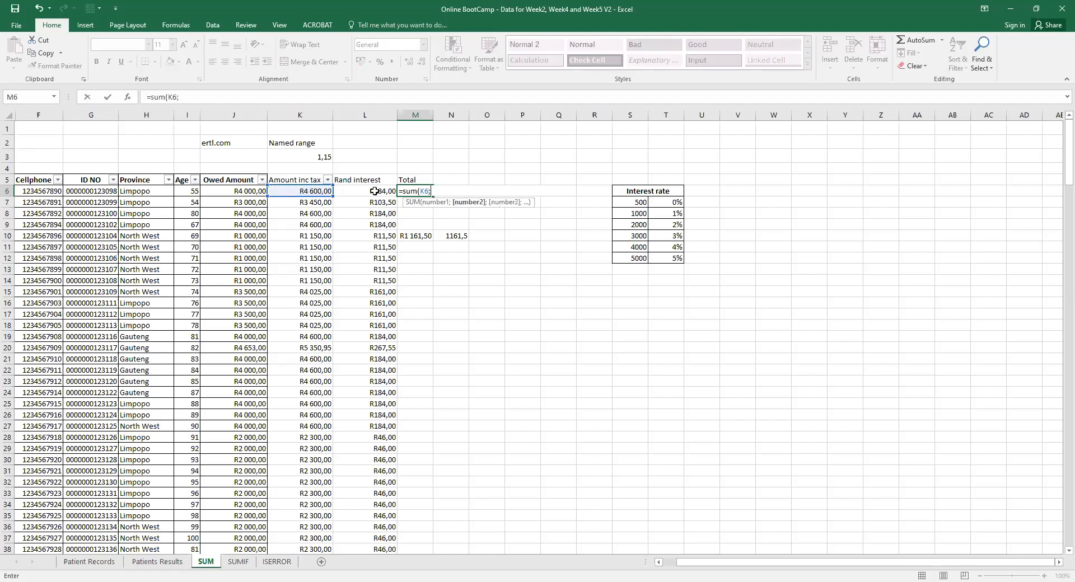
left_click(320, 193)
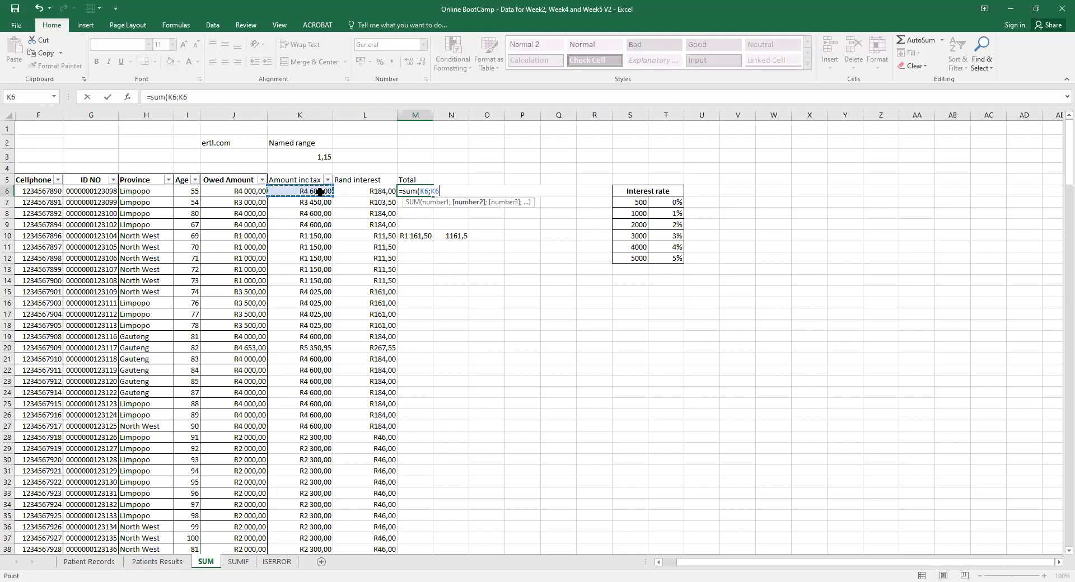
type("*vlou")
key("BackSpace")
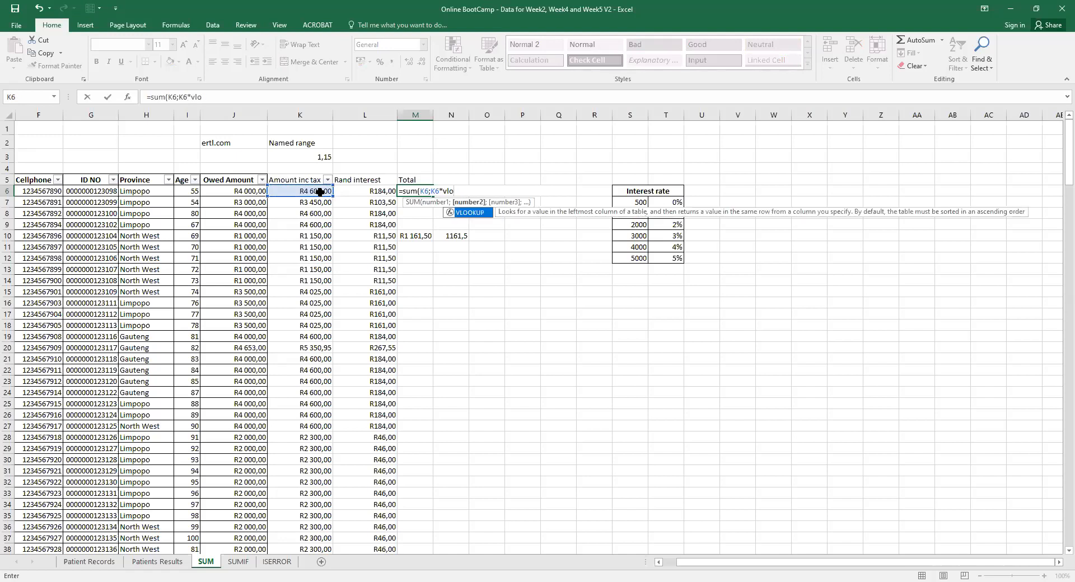
double_click(468, 212)
left_click(323, 190)
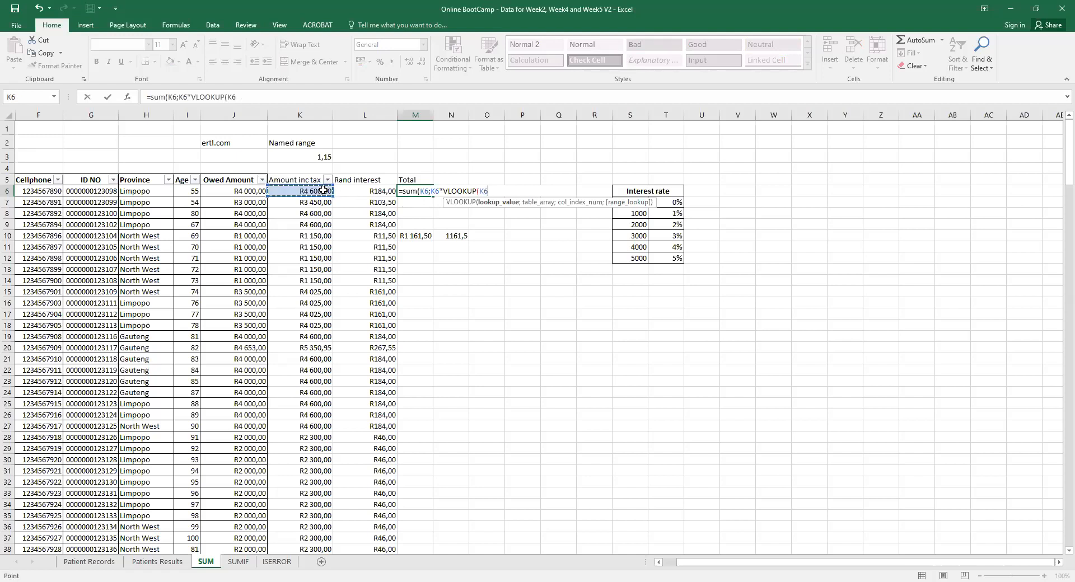
type(";")
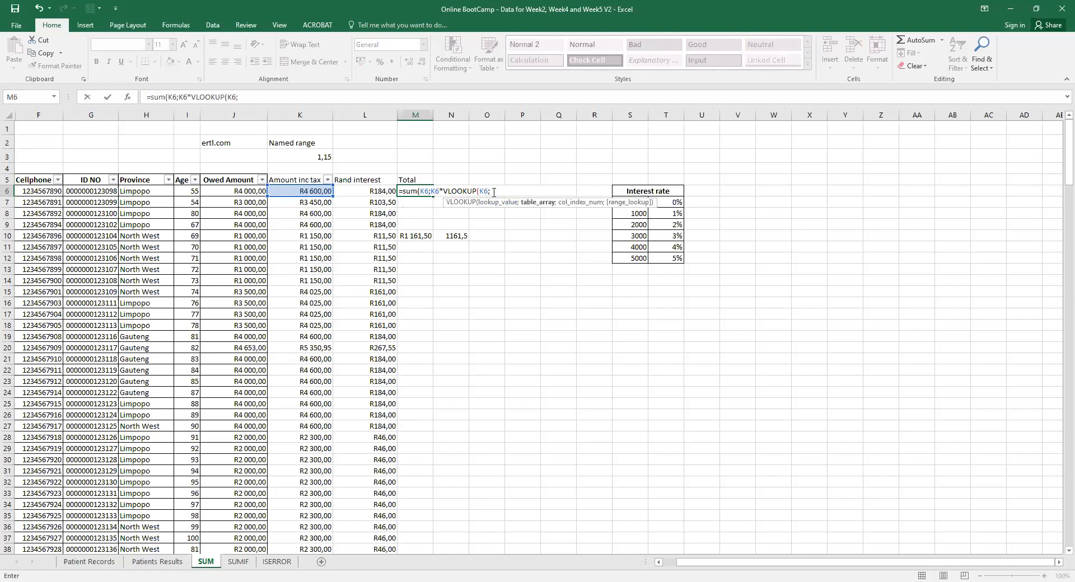
type("2")
key("BackSpace")
type("s7:t12")
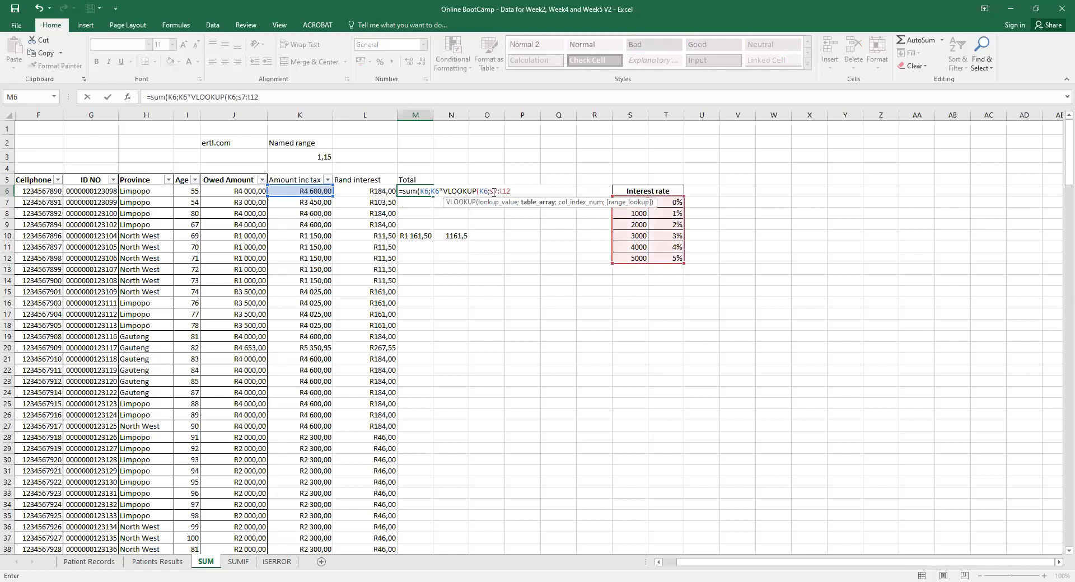
type(";2")
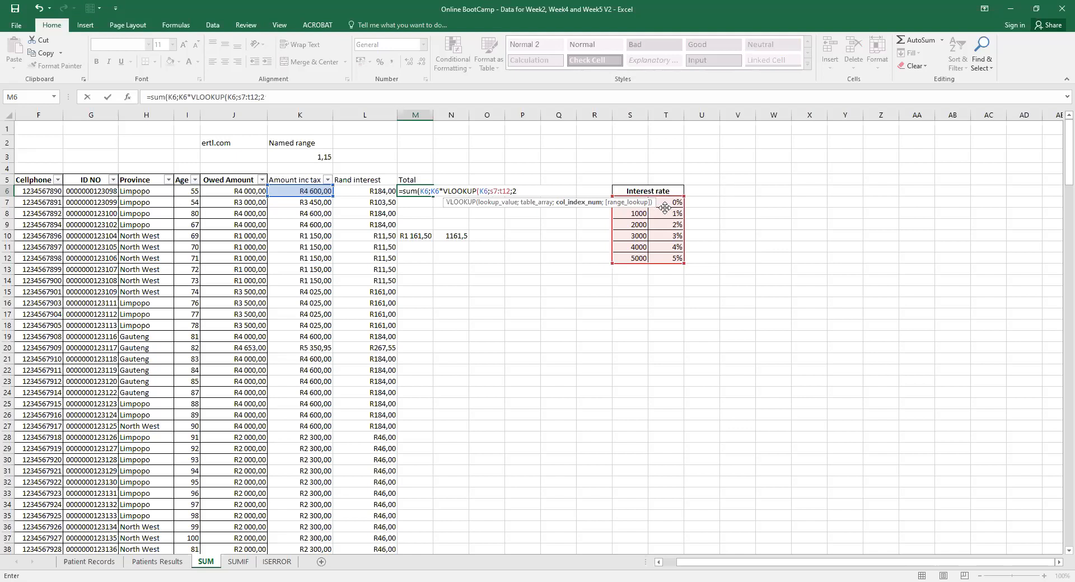
type(";True")
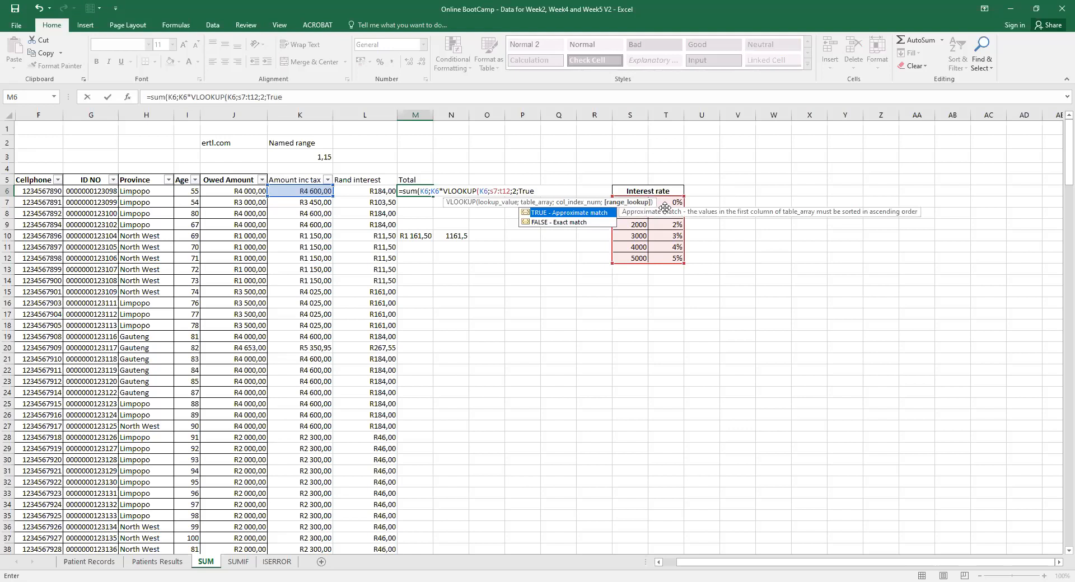
type(")")
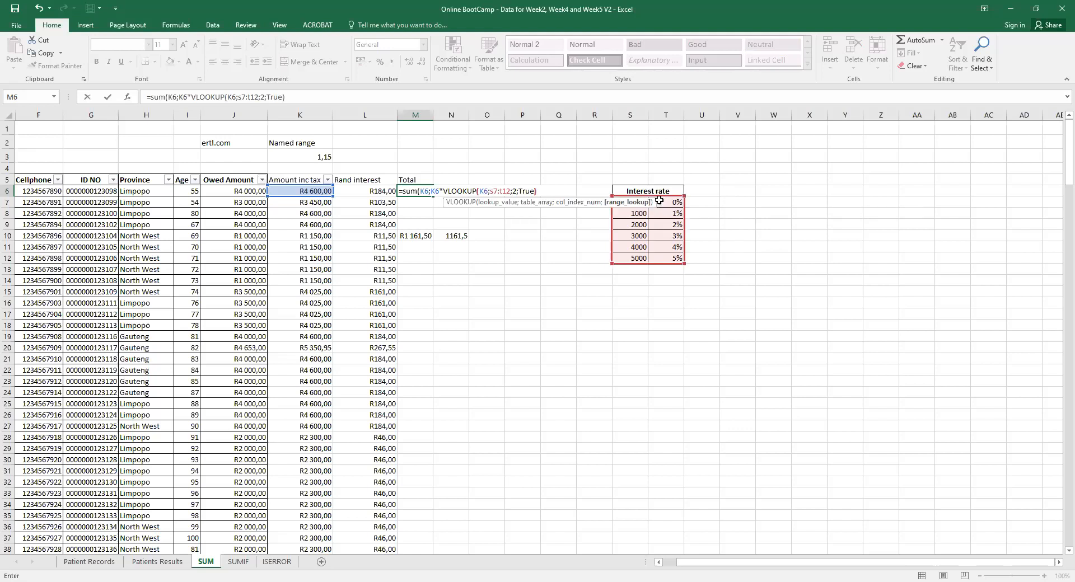
Make M6's lookup range $S$7:$T$12 and accept Excel's correction so it shows 4784.
left_click(491, 191)
type("$")
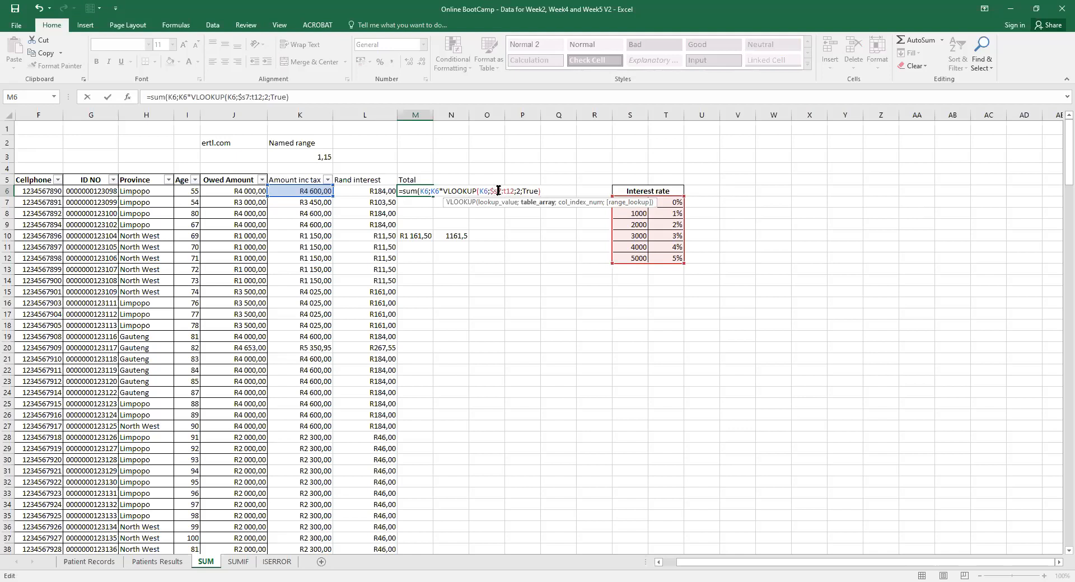
left_click(498, 191)
type("$")
left_click(507, 191)
type("$")
left_click(514, 191)
type("$t$")
key("Return")
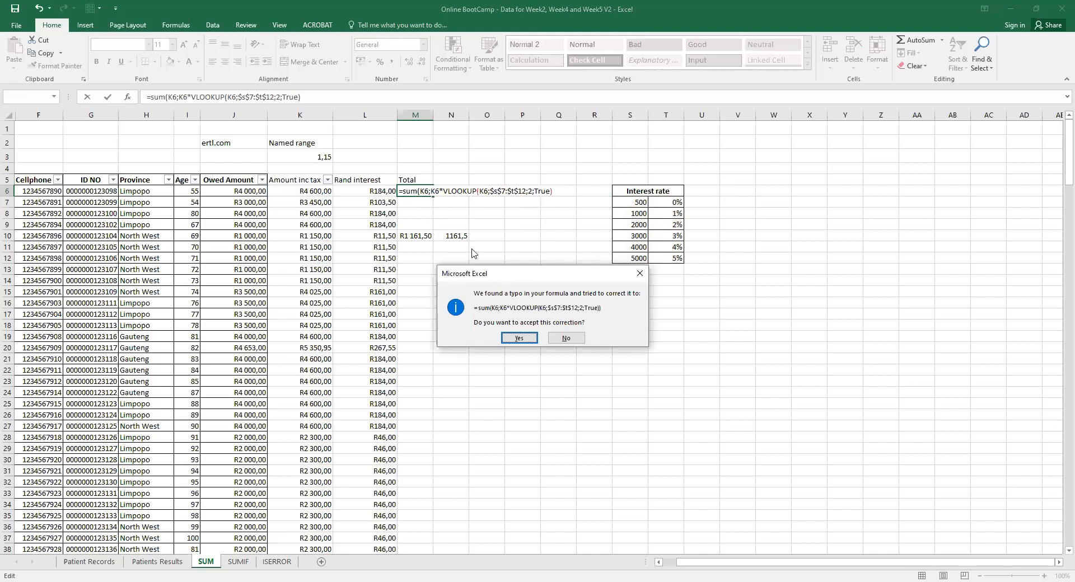
left_click(508, 336)
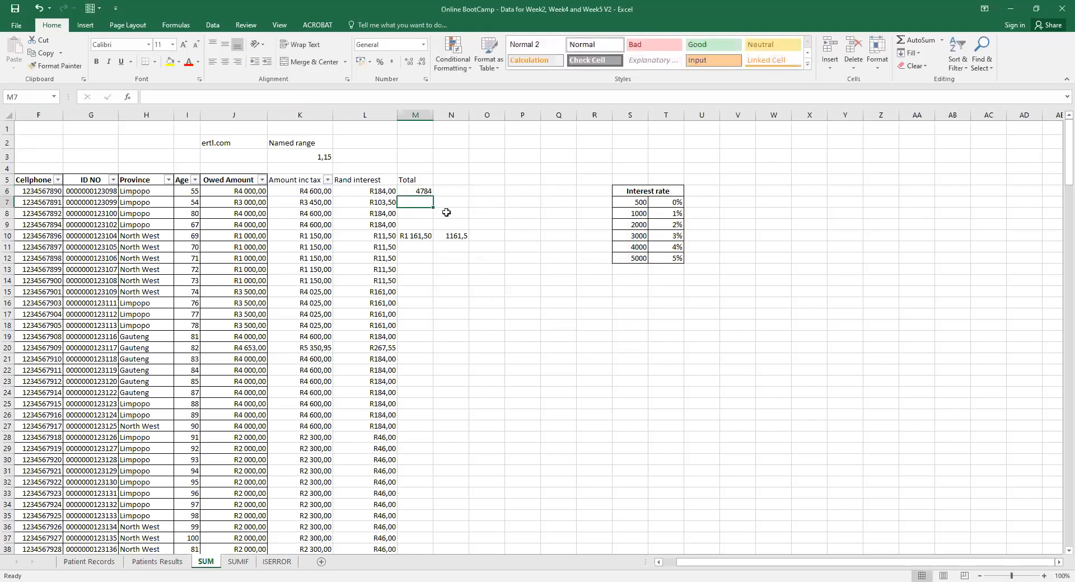
Fill the Total formula down column M and delete the stray 1161,5 in N10.
left_click_drag(435, 198, 431, 239)
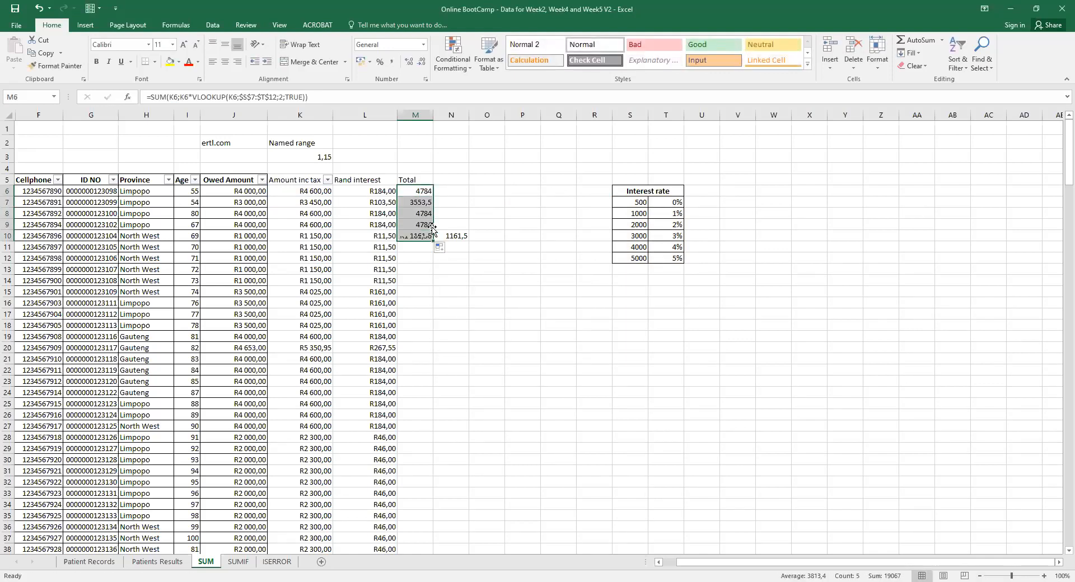
double_click(432, 239)
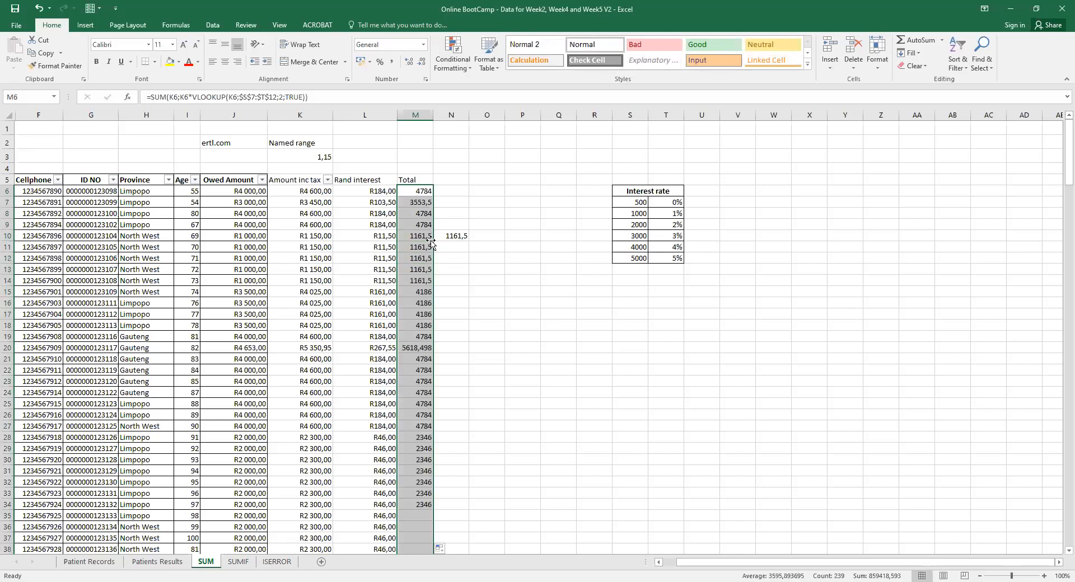
left_click(456, 234)
key("Delete")
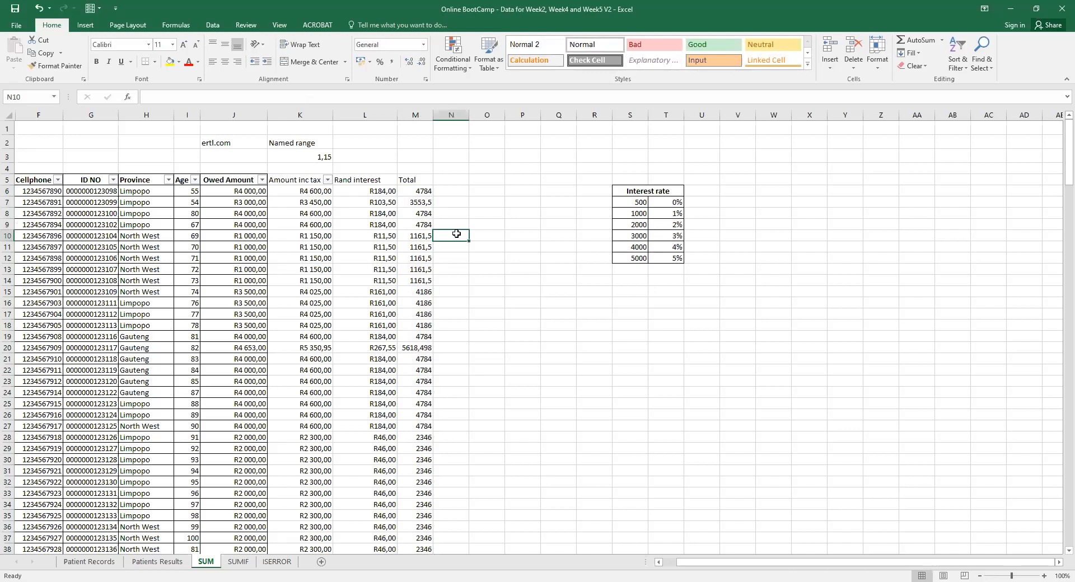
left_click(634, 271)
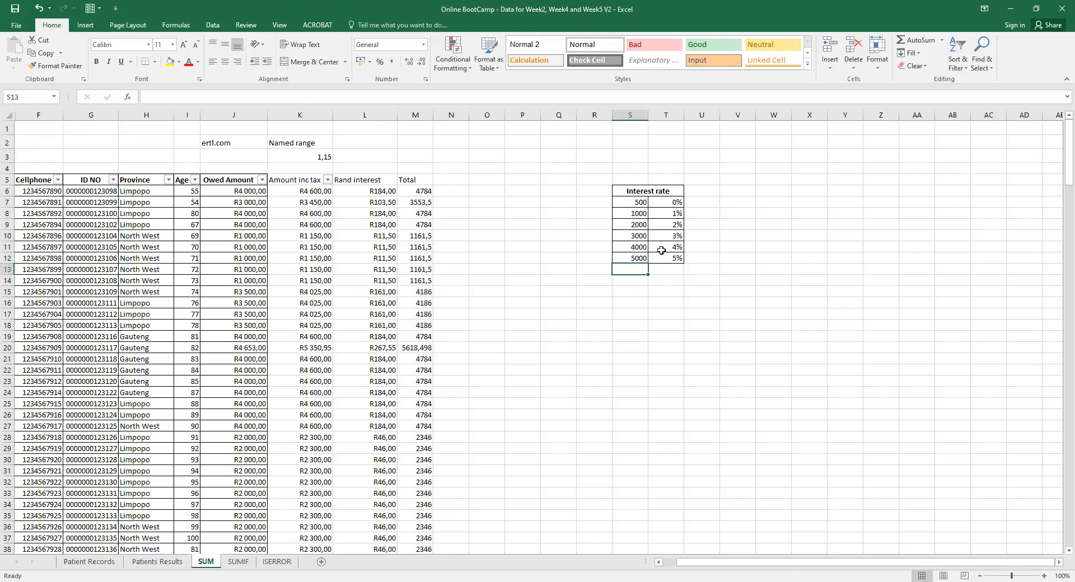
Compare the L6 and M6 formulas, then select '=SUM(K6;K6' in M6's formula bar.
left_click(388, 191)
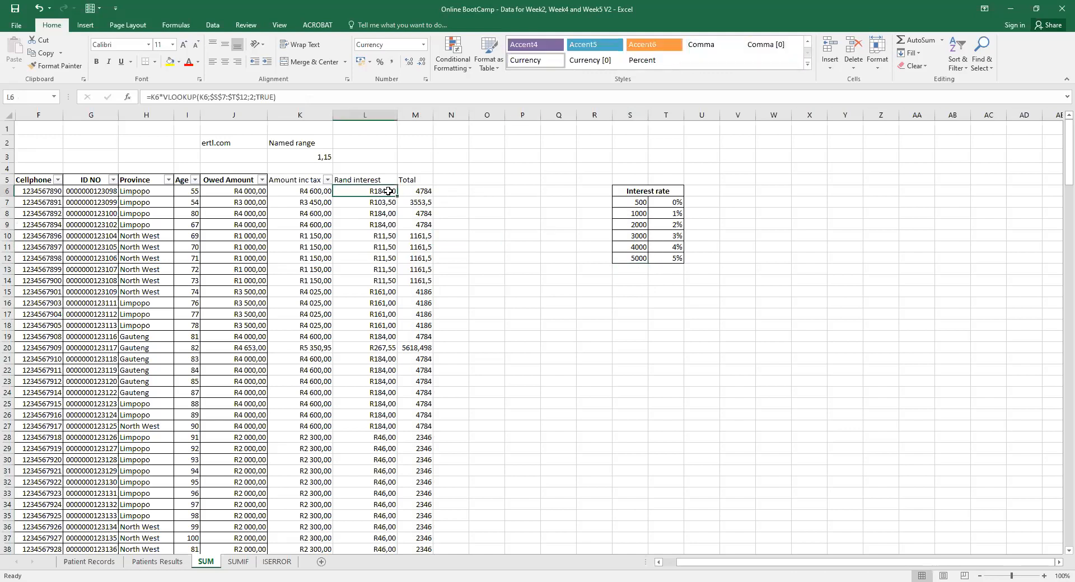
left_click(420, 191)
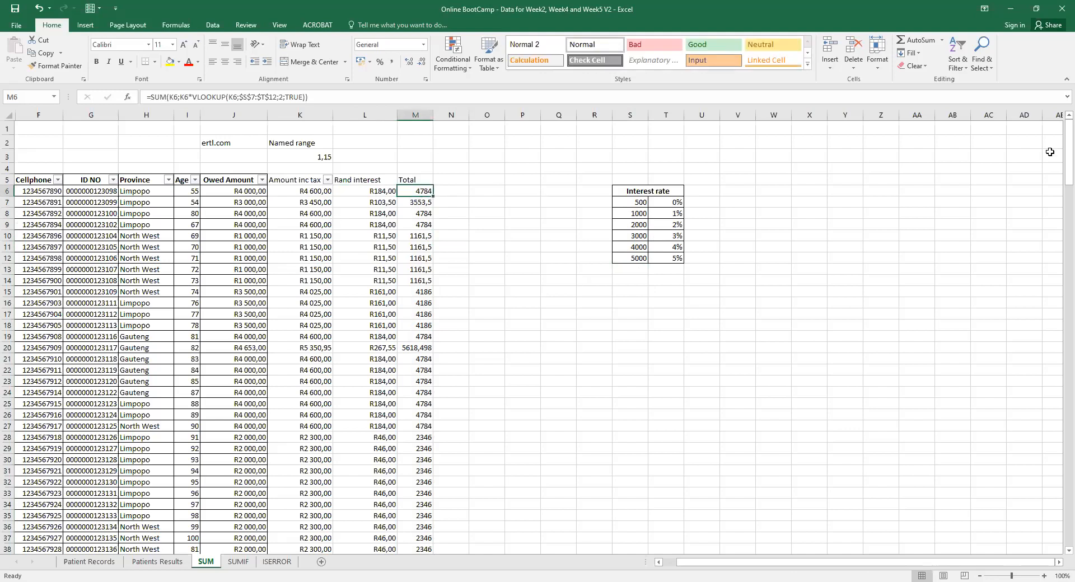
left_click_drag(1058, 164, 1058, 117)
left_click_drag(191, 97, 150, 98)
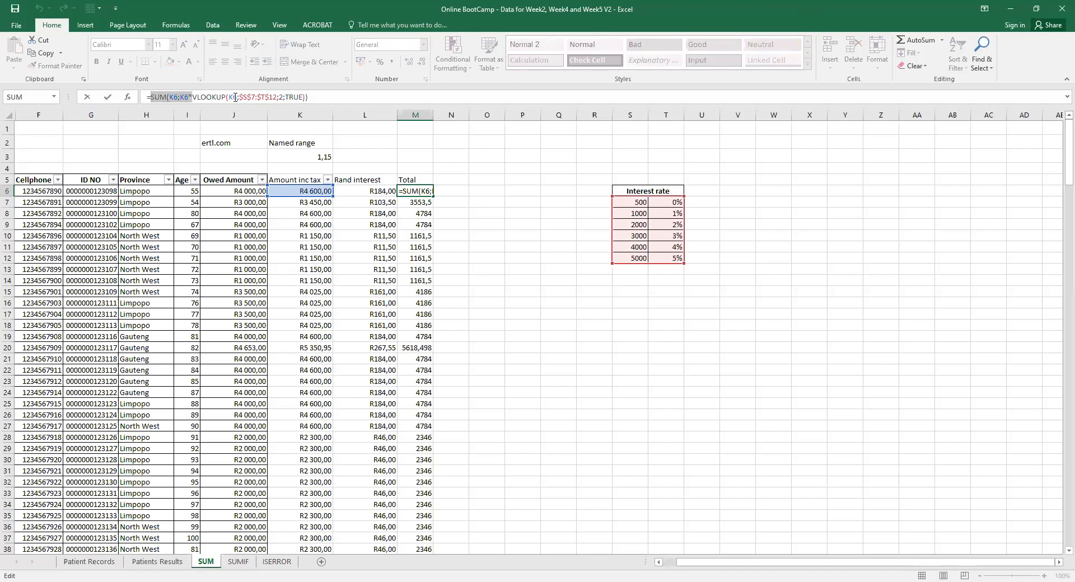
left_click(235, 97)
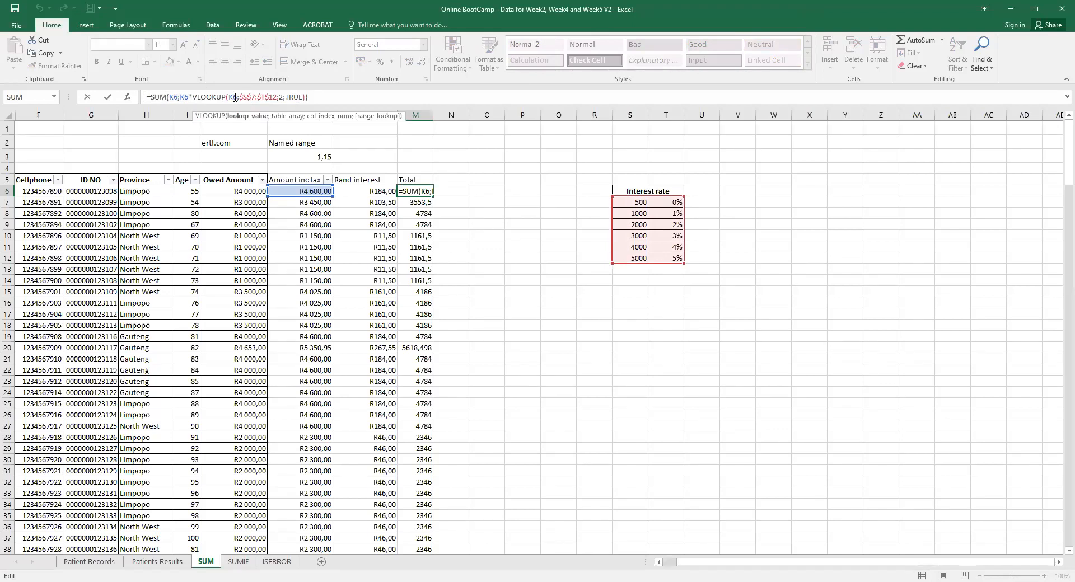
left_click(251, 97)
left_click_drag(188, 97, 179, 97)
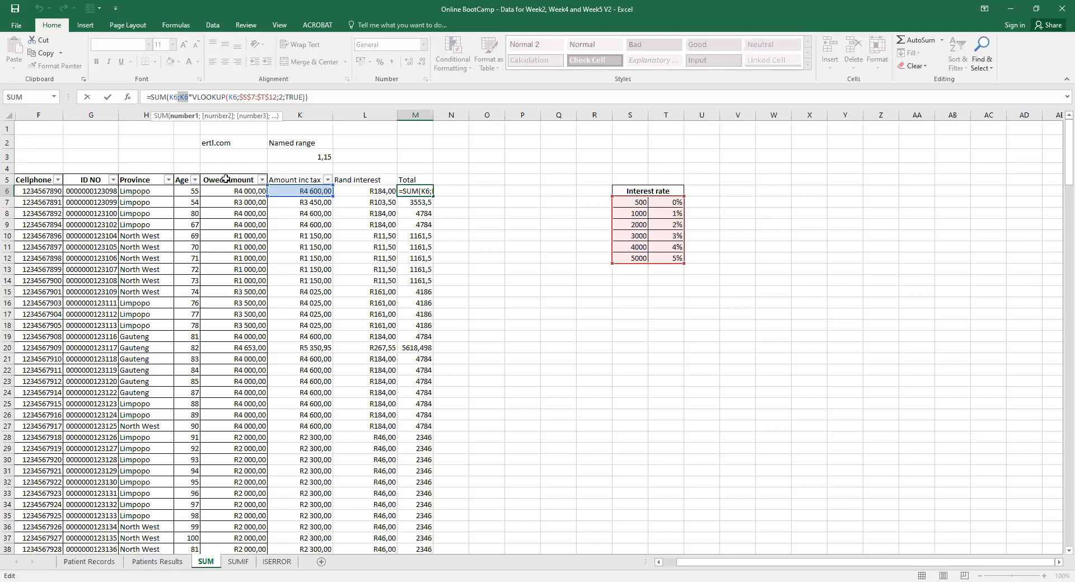
key("Return")
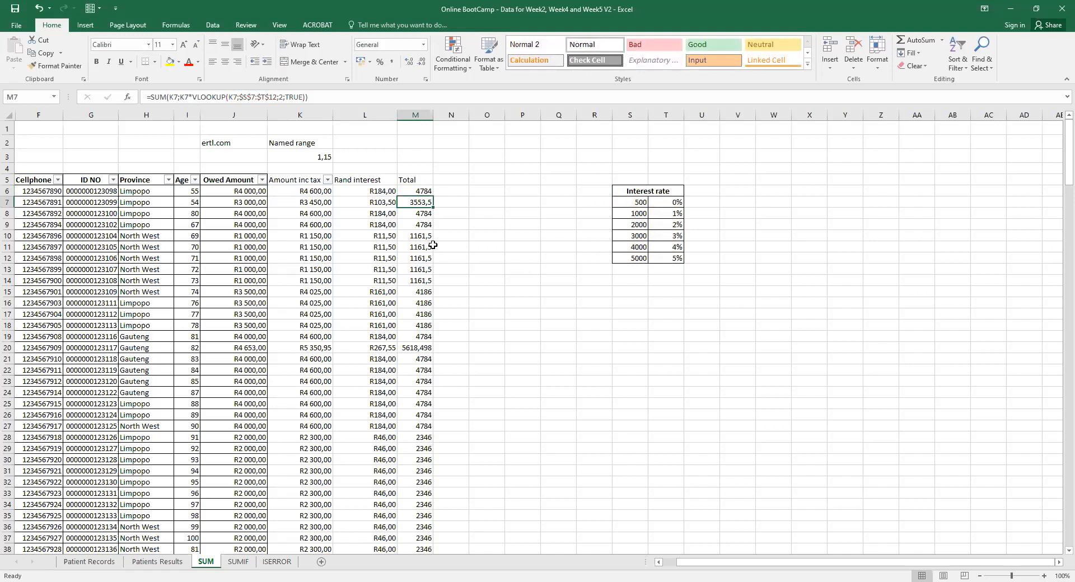
Format L6:M244 as Currency with the R symbol and two decimals.
left_click_drag(363, 190, 423, 527)
right_click(423, 526)
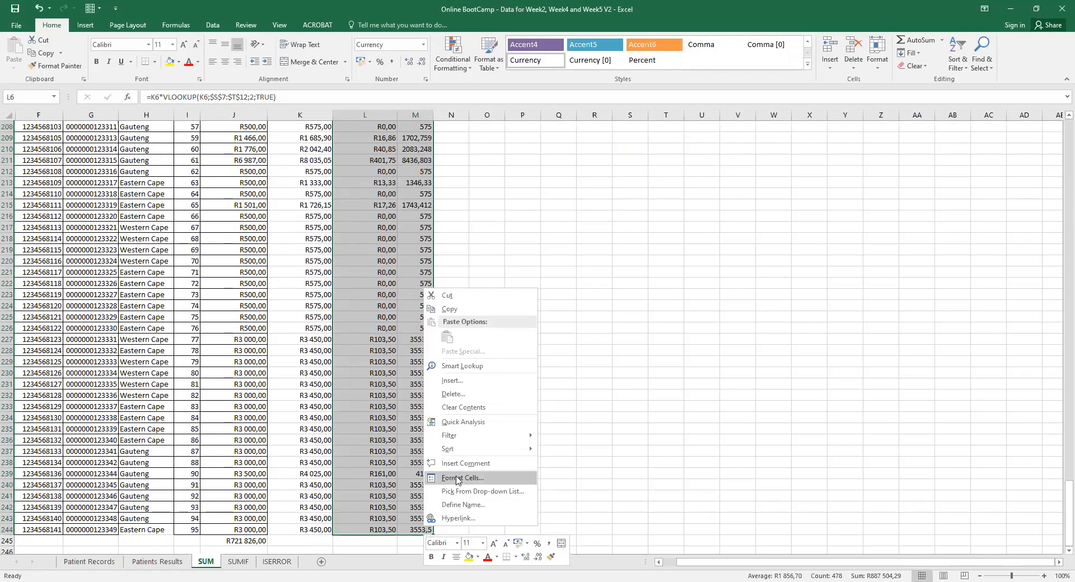
left_click(458, 478)
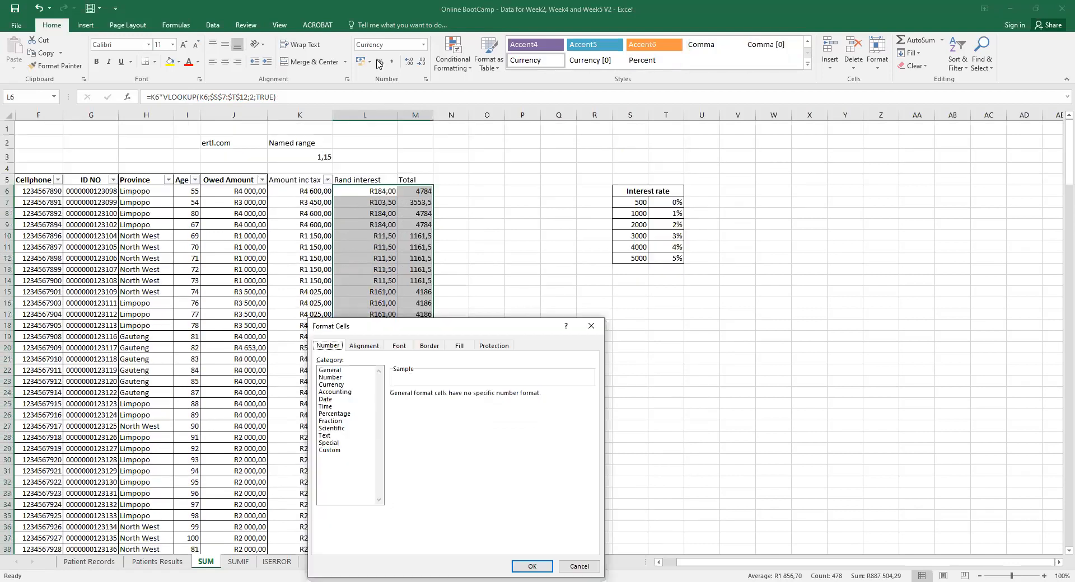
left_click(336, 386)
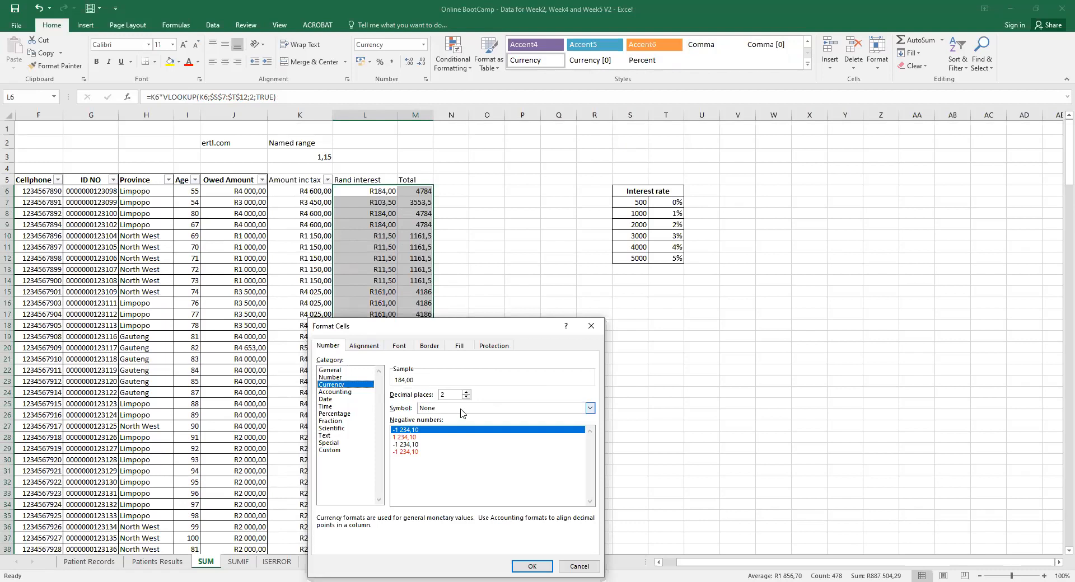
left_click(462, 408)
left_click(438, 431)
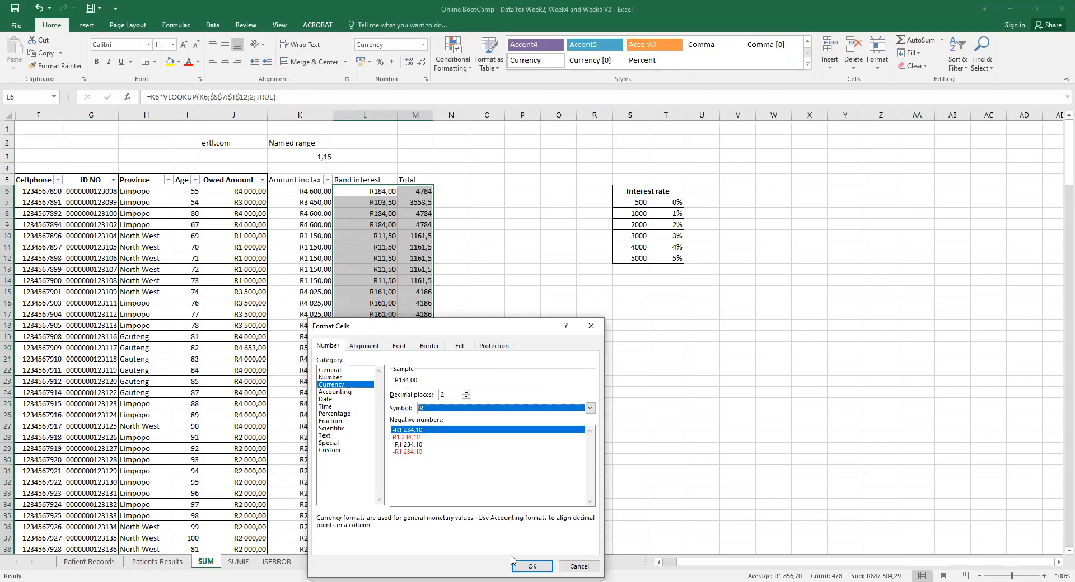
left_click(526, 566)
left_click(494, 271)
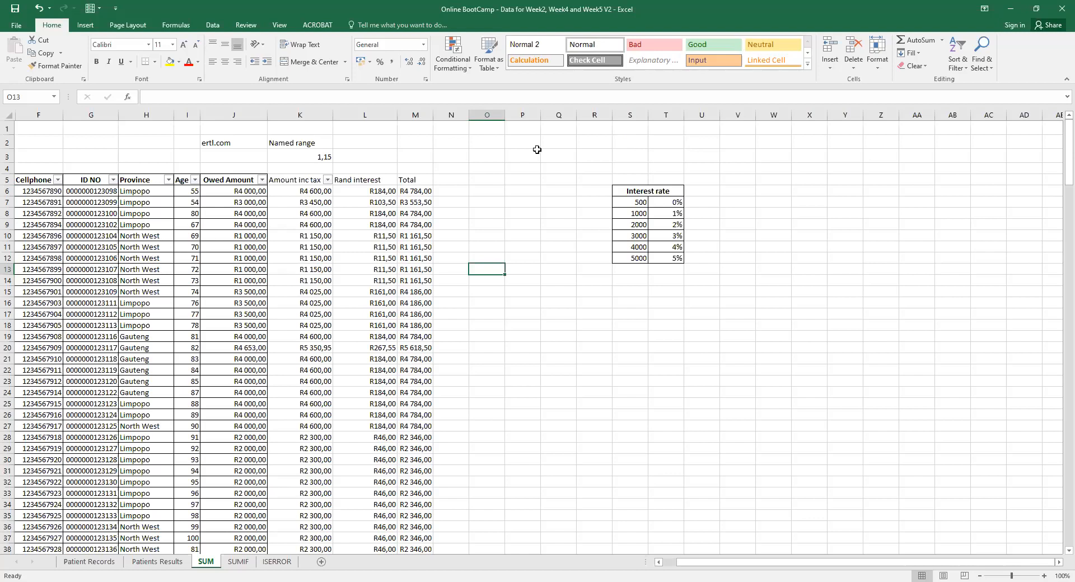
Insert a new row 7 and enter 500000 as its amount in K7.
key("alt+Tab")
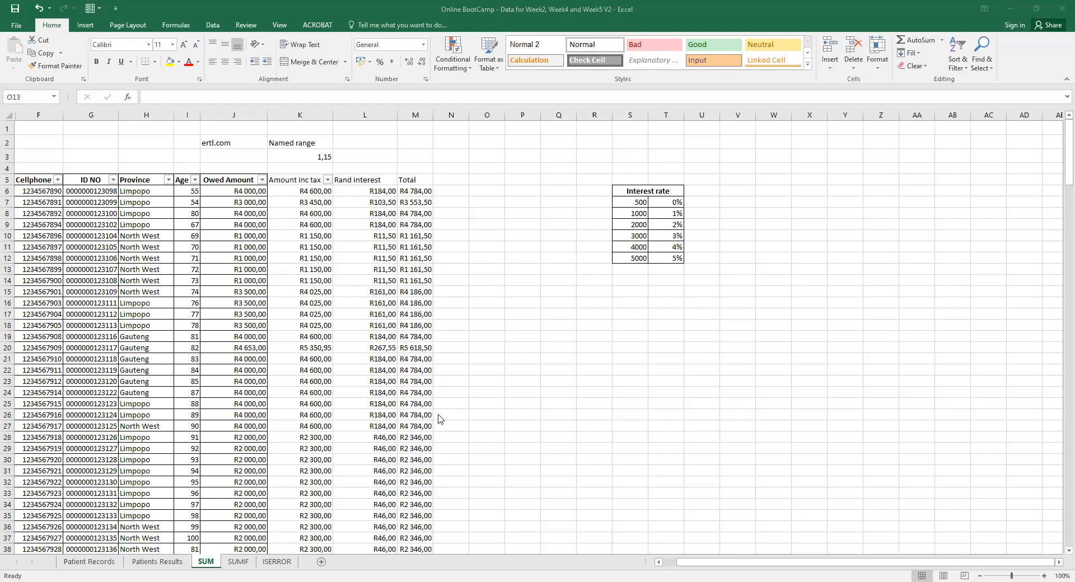
left_click(7, 202)
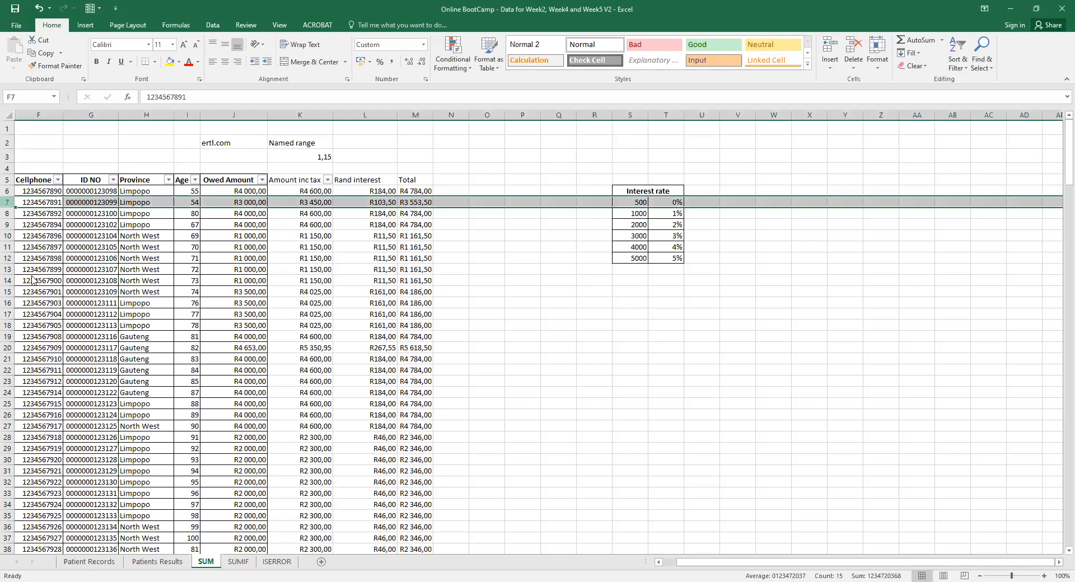
right_click(8, 202)
left_click(33, 281)
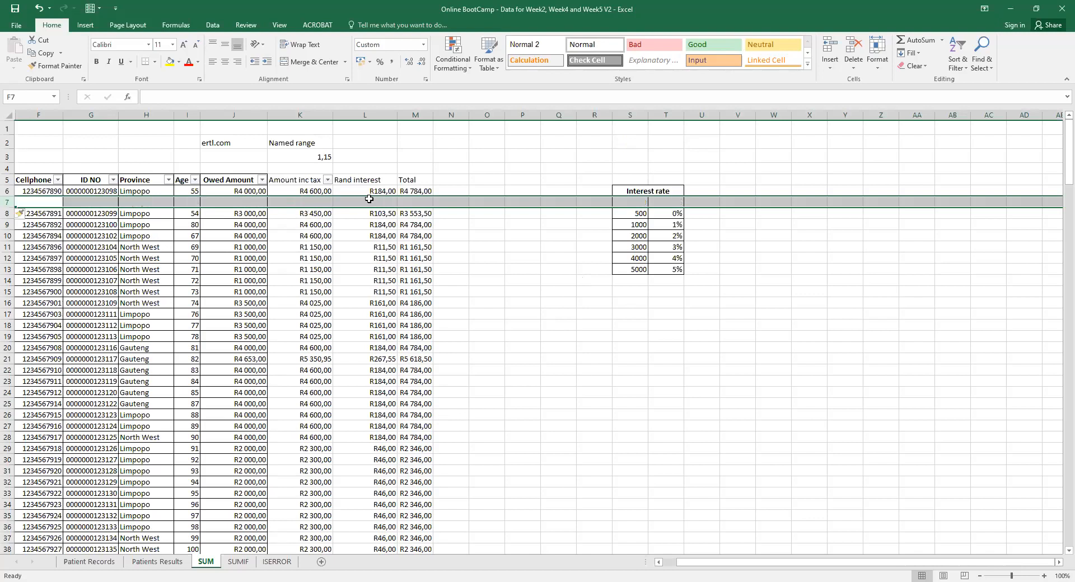
left_click(357, 202)
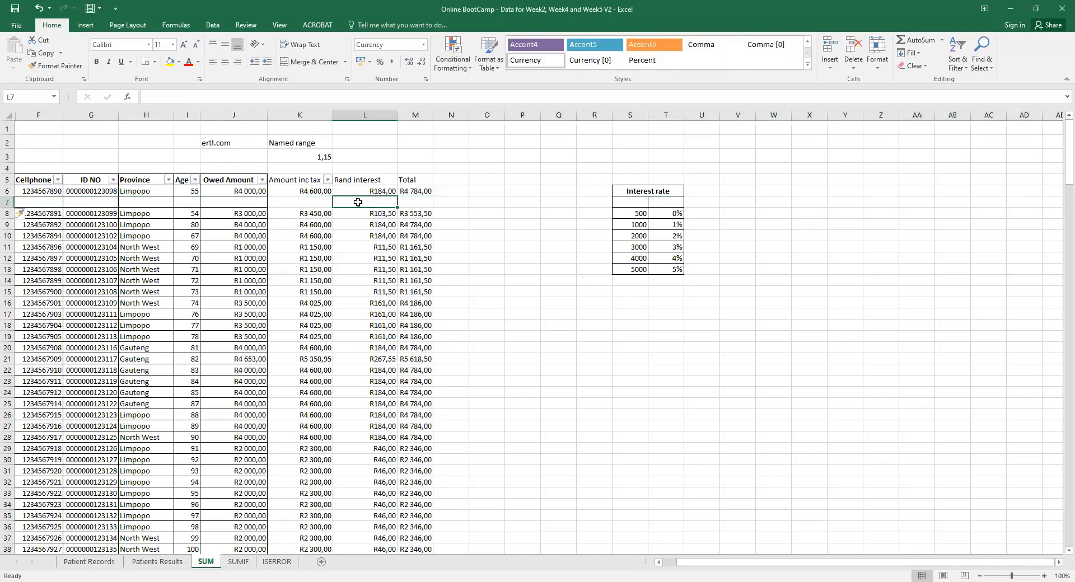
type("5000")
key("BackSpace")
key("BackSpace")
key("BackSpace")
key("BackSpace")
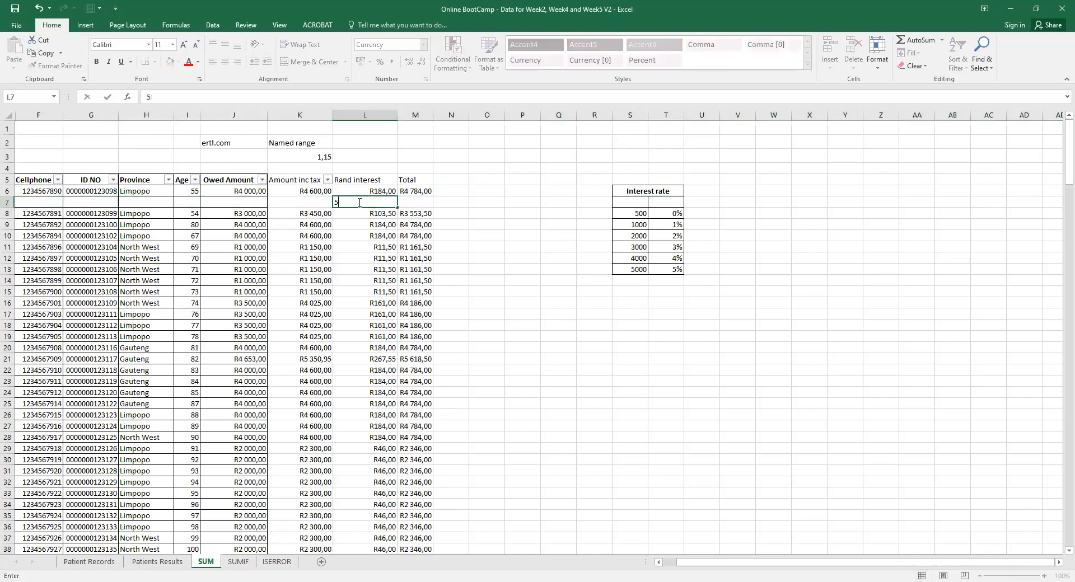
left_click(310, 200)
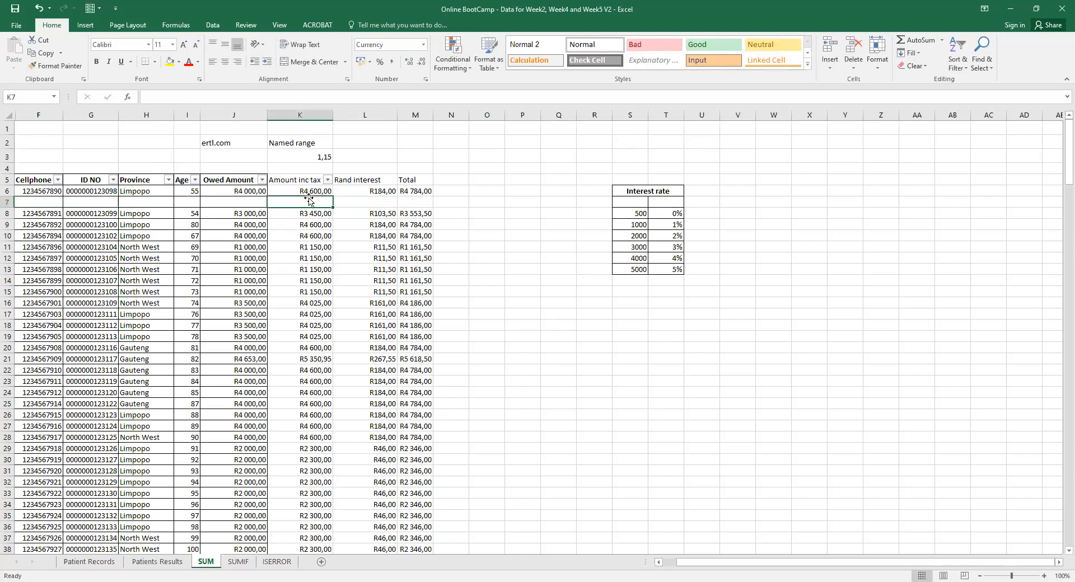
type("500000")
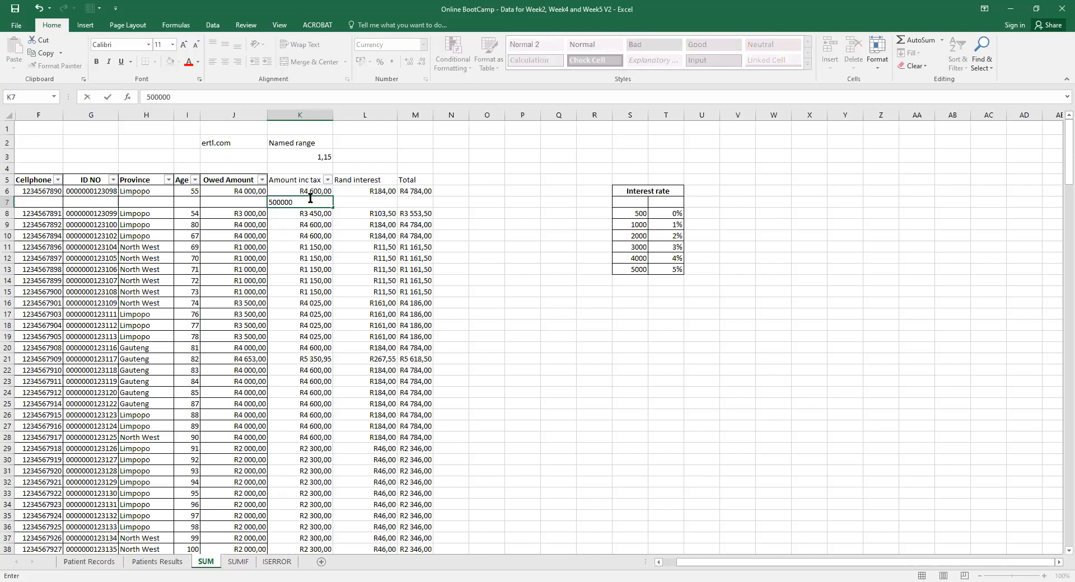
key("Return")
Copy the L6 interest and M6 Total formulas into row 7 and autofit column M.
left_click(352, 199)
left_click(388, 191)
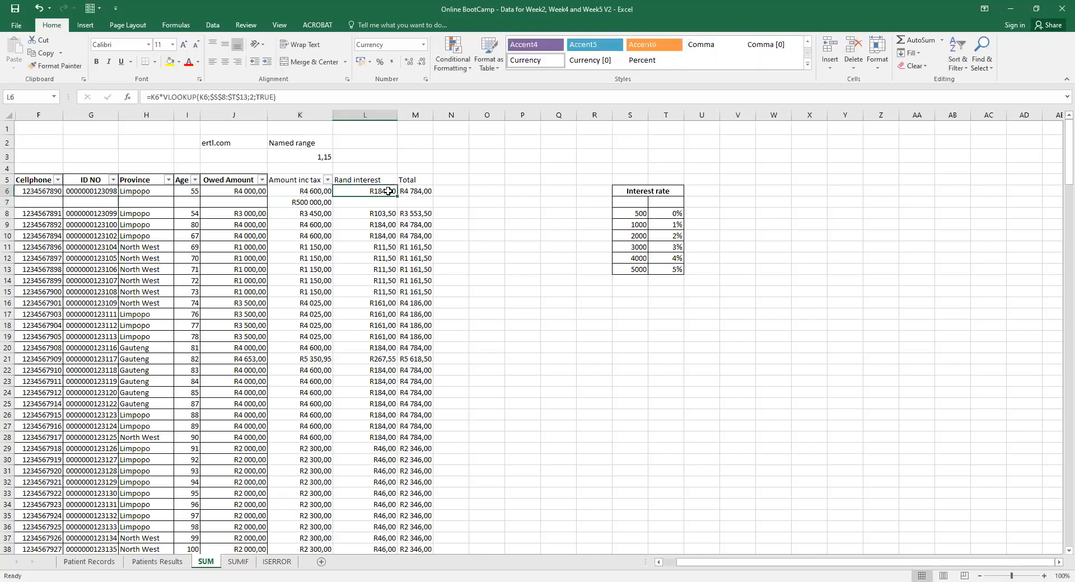
left_click_drag(397, 197, 394, 210)
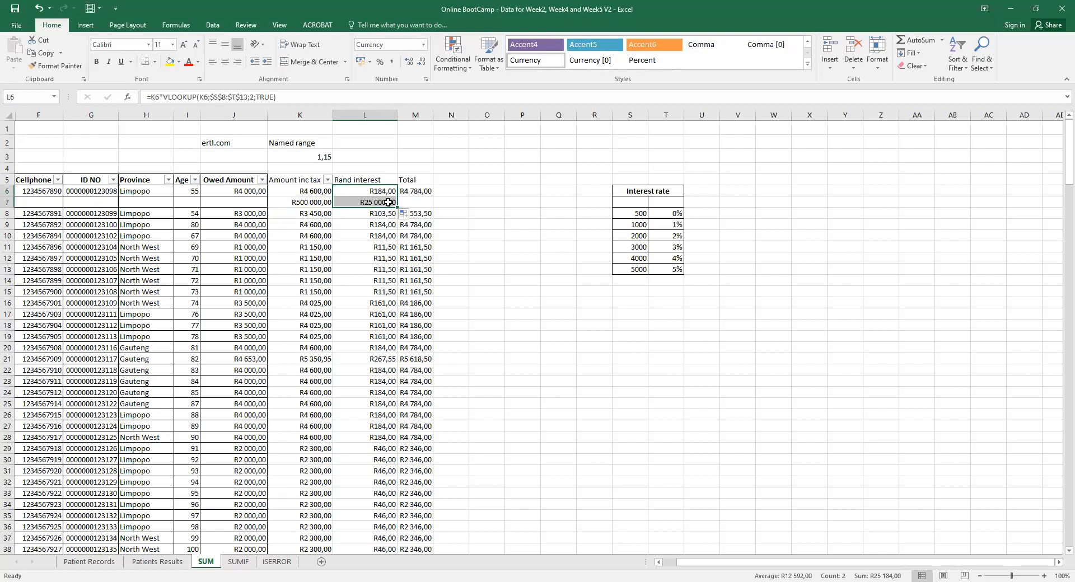
left_click(424, 193)
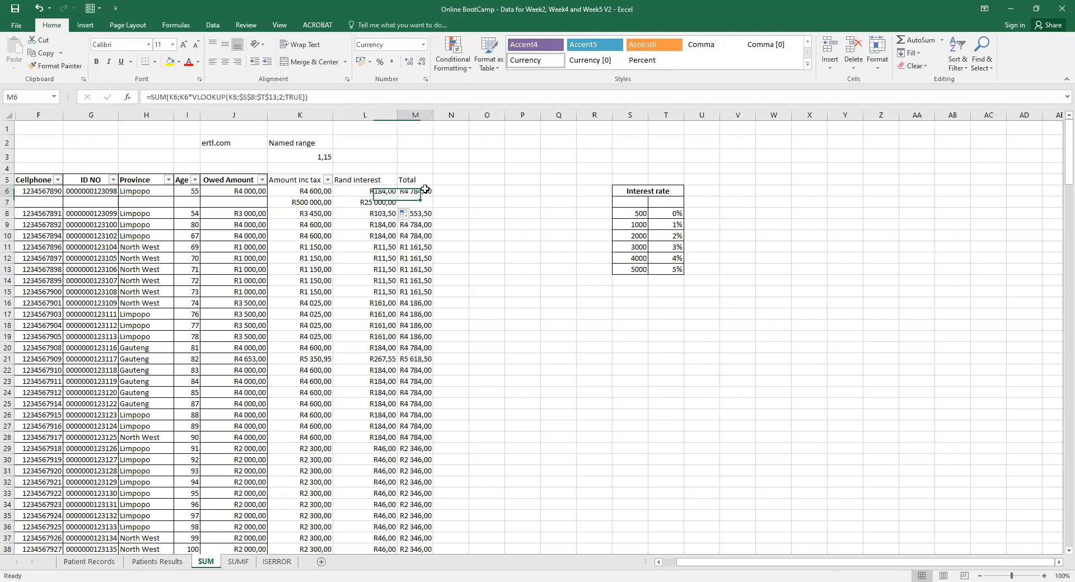
left_click_drag(431, 197, 429, 211)
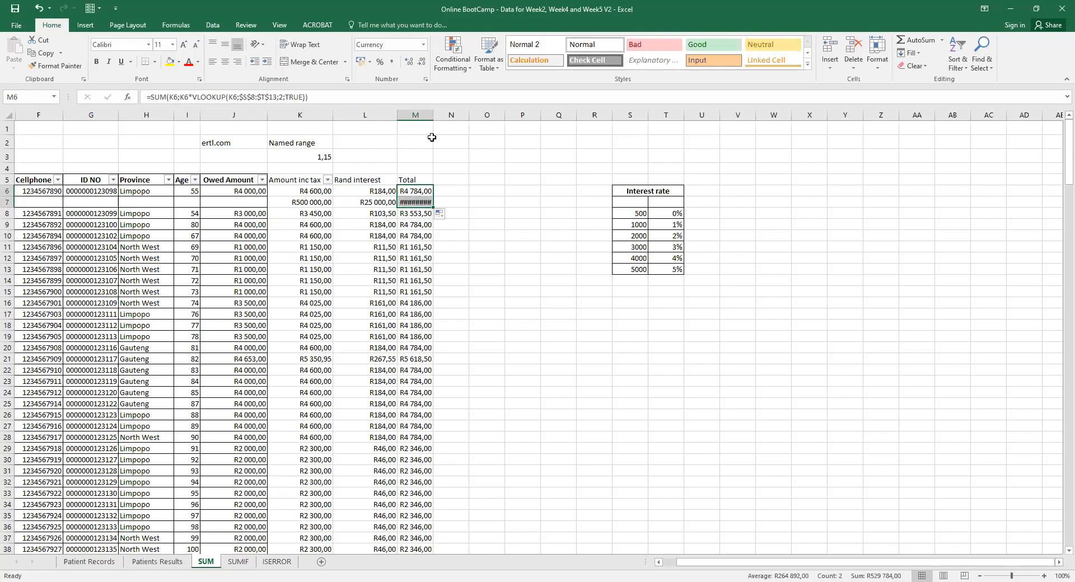
double_click(433, 114)
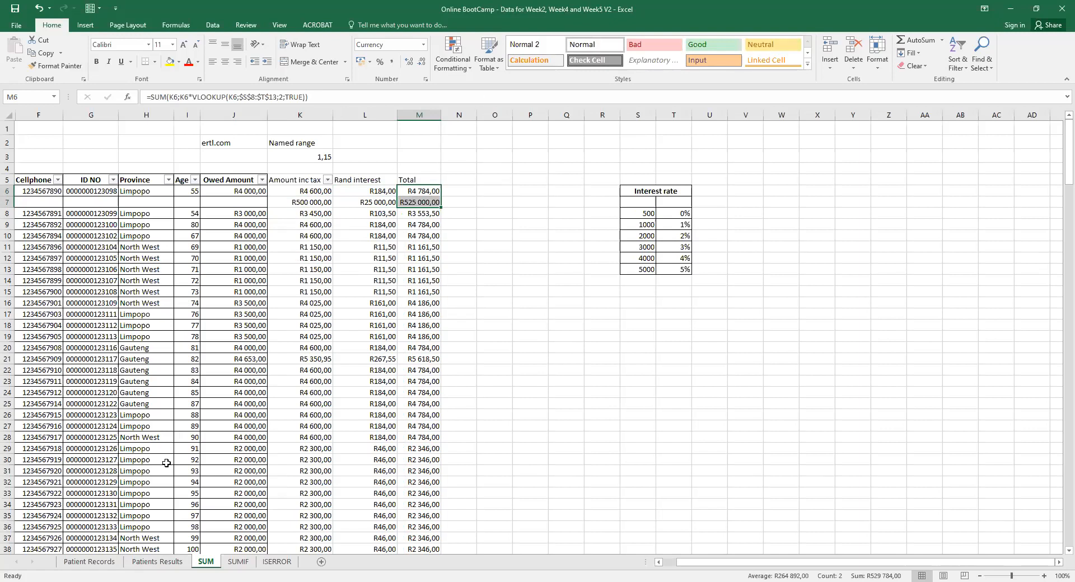
Insert a blank row 8 in Patient Records and enter the new patient number in A8.
left_click(160, 562)
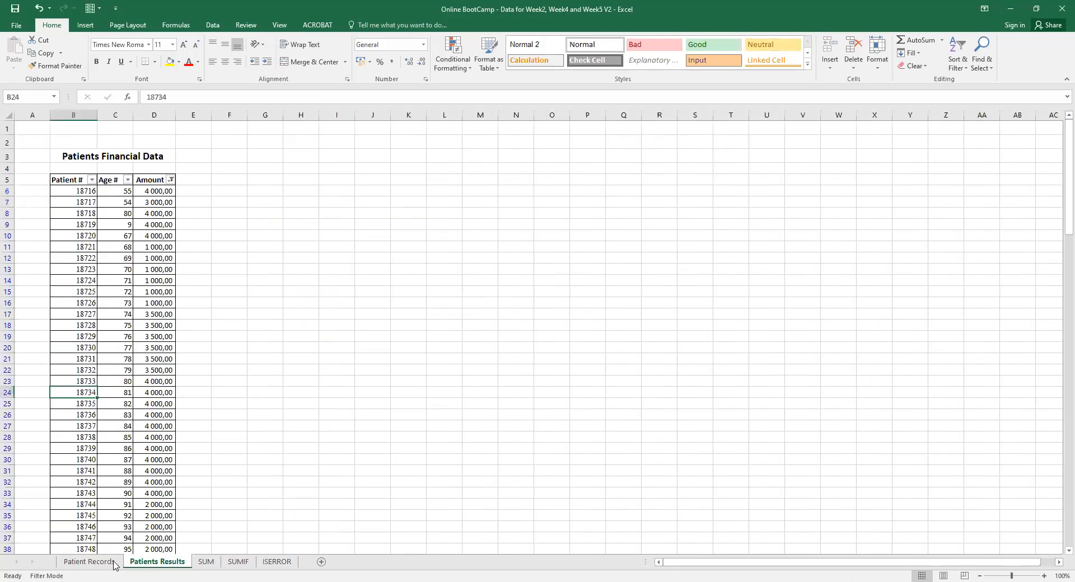
left_click(89, 561)
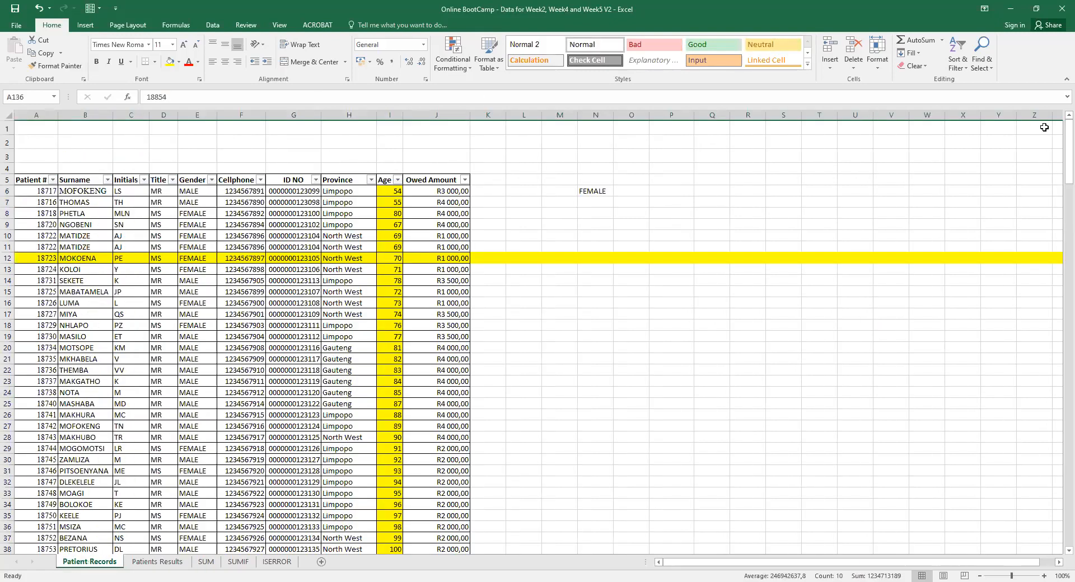
left_click_drag(1057, 142, 1061, 102)
left_click(8, 213)
right_click(9, 213)
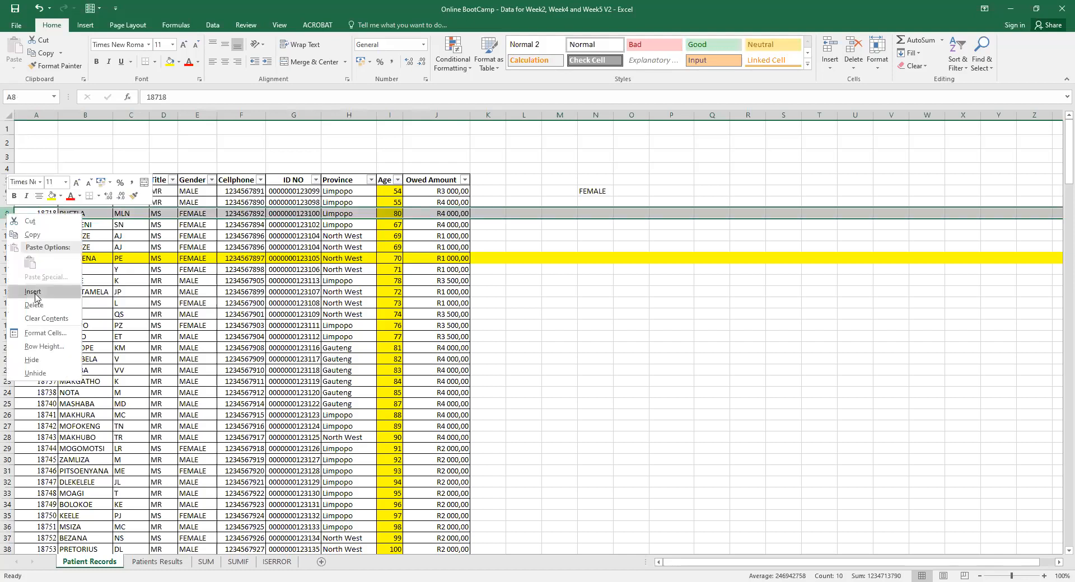
left_click(33, 292)
left_click(43, 214)
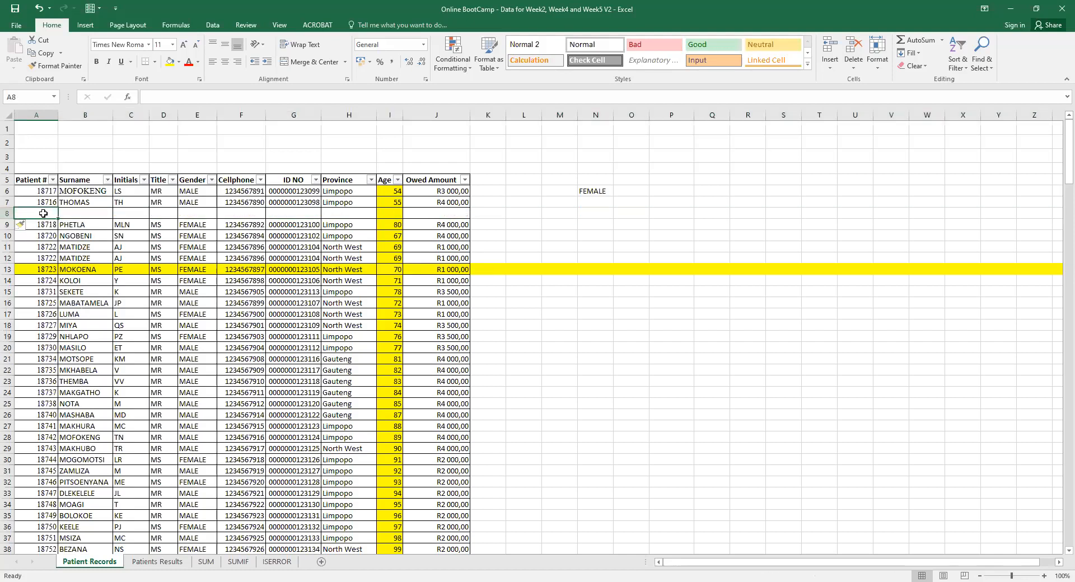
type("1287272")
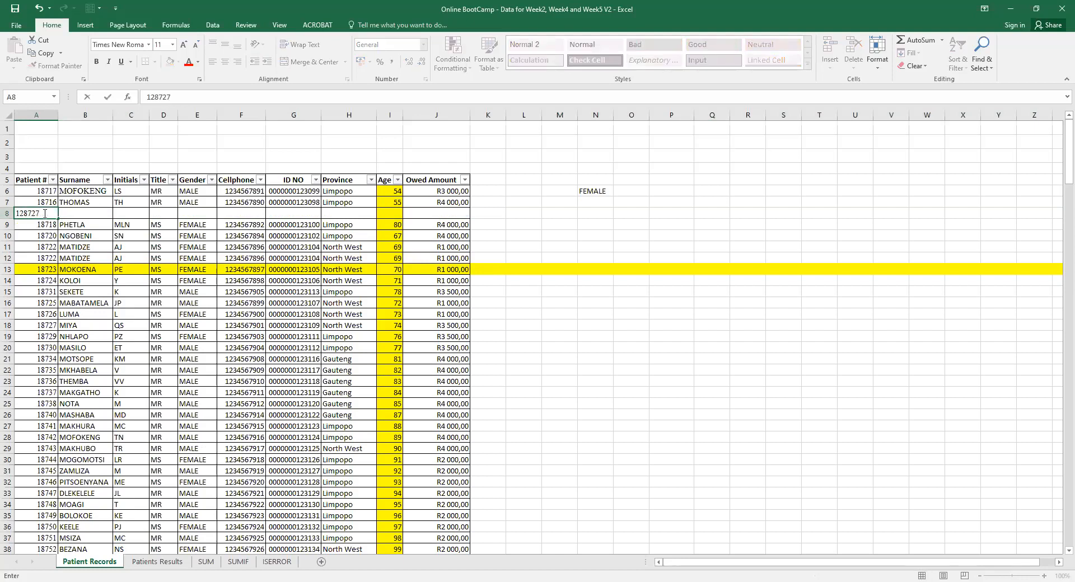
left_click(554, 261)
Copy the Age and Owed Amount lookups from I7 and J7 down to row 8.
left_click(397, 204)
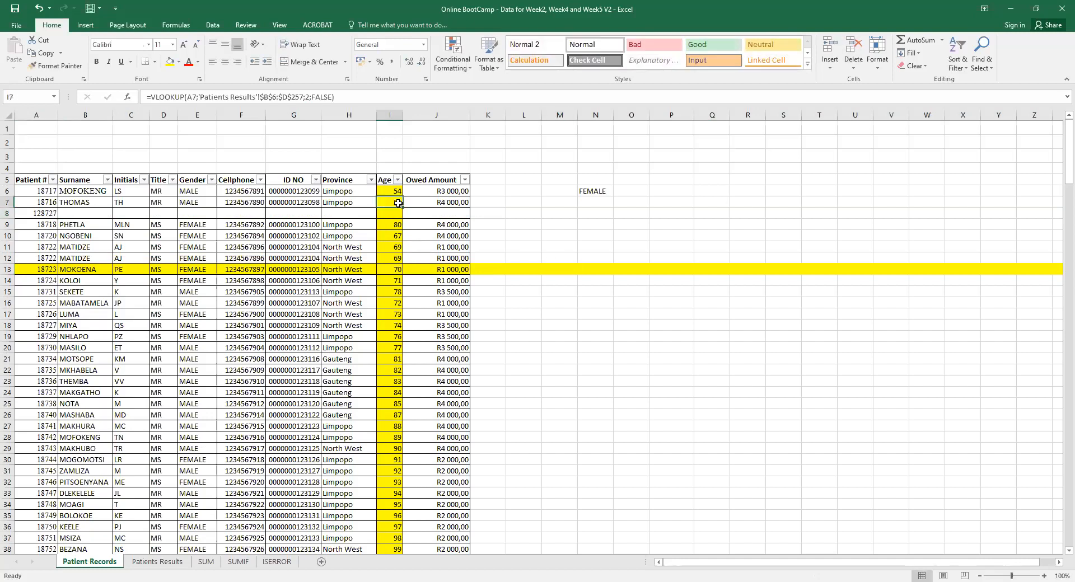
left_click_drag(398, 204, 399, 218)
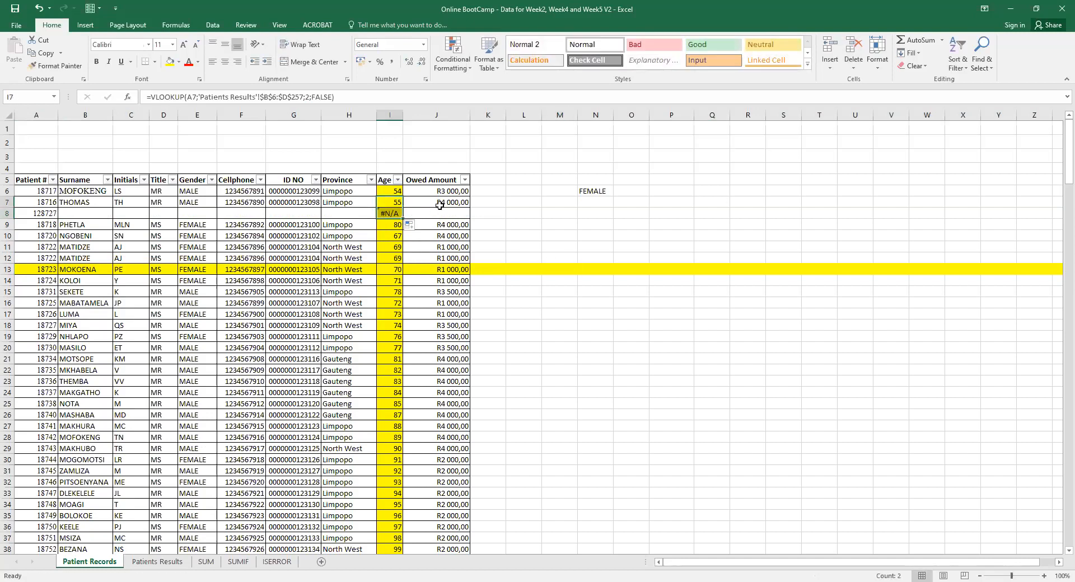
left_click(439, 206)
left_click_drag(470, 212, 471, 219)
left_click(48, 215)
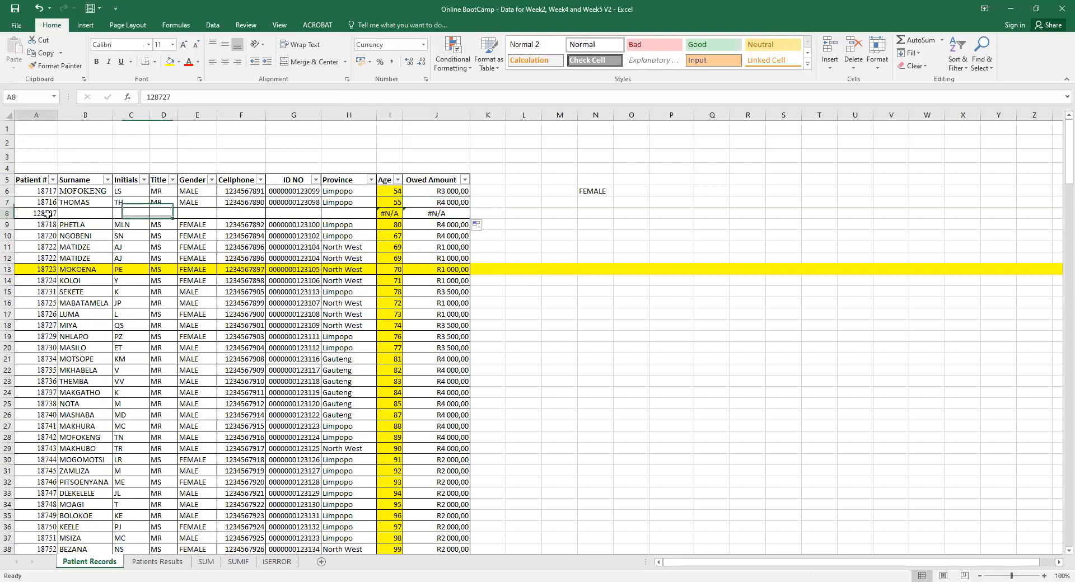
left_click(156, 562)
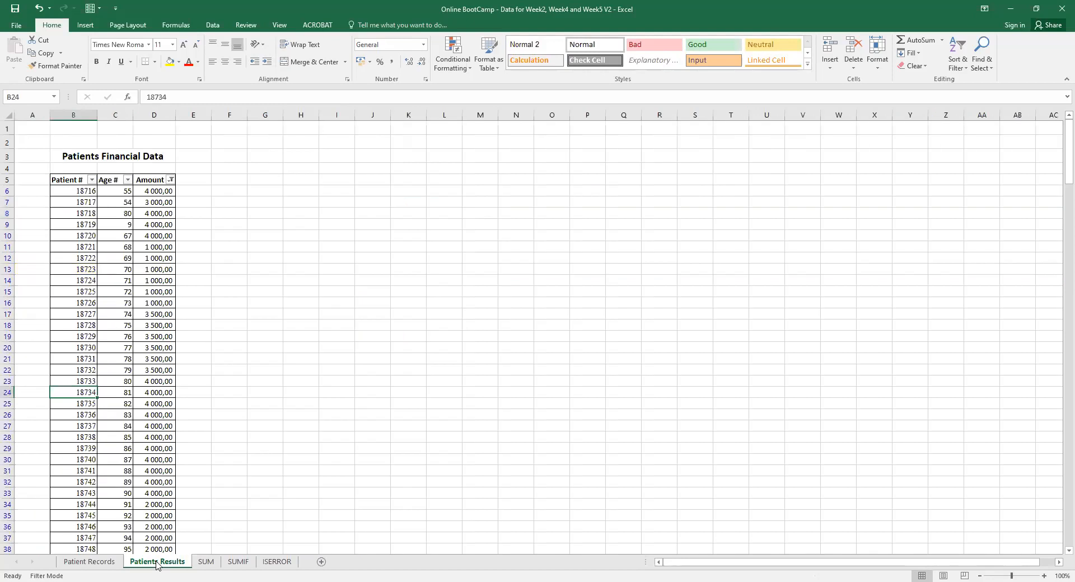
left_click(89, 563)
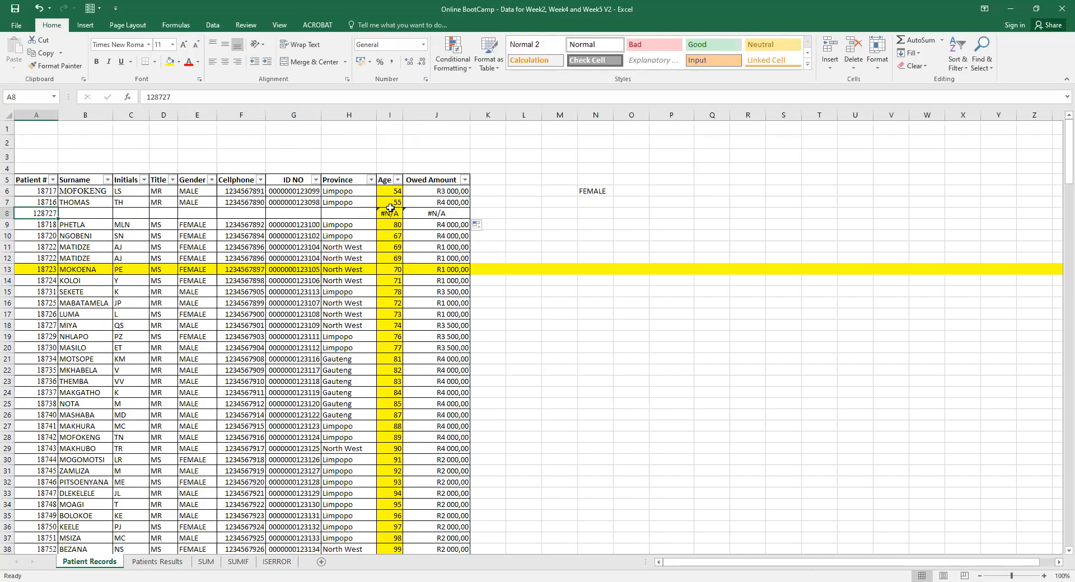
left_click(438, 213)
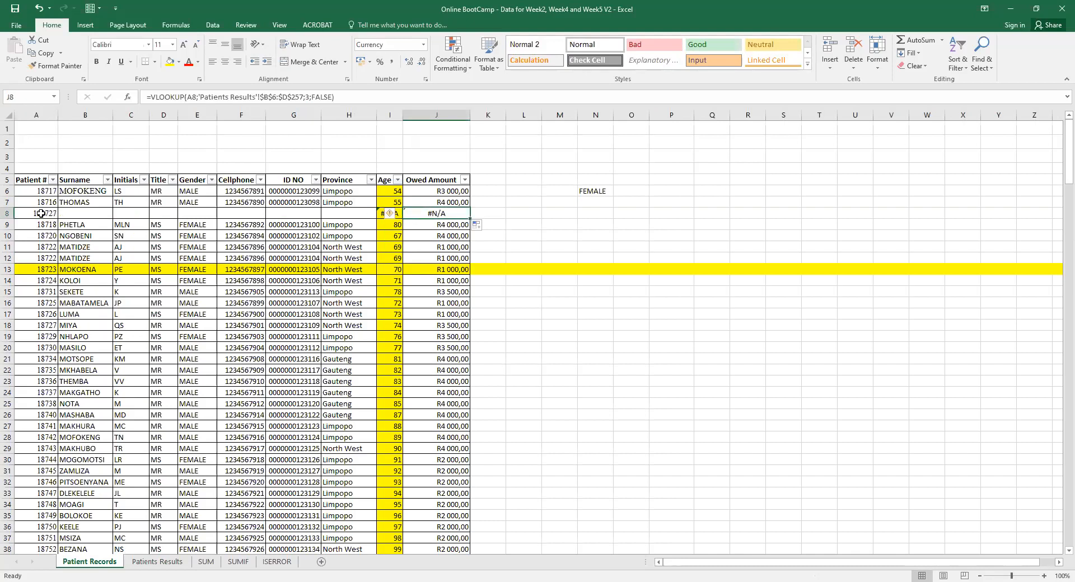
Fill in the new patient's surname, initials, title, MALE gender and cellphone number in row 8.
left_click(76, 213)
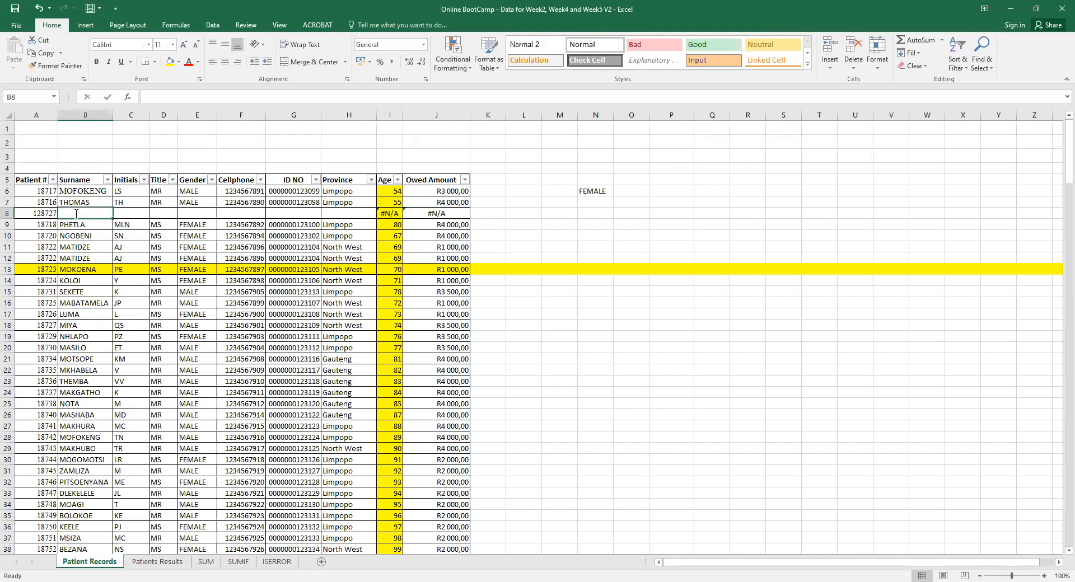
type("jjd")
key("Tab")
type("ididu")
key("Tab")
type("oso")
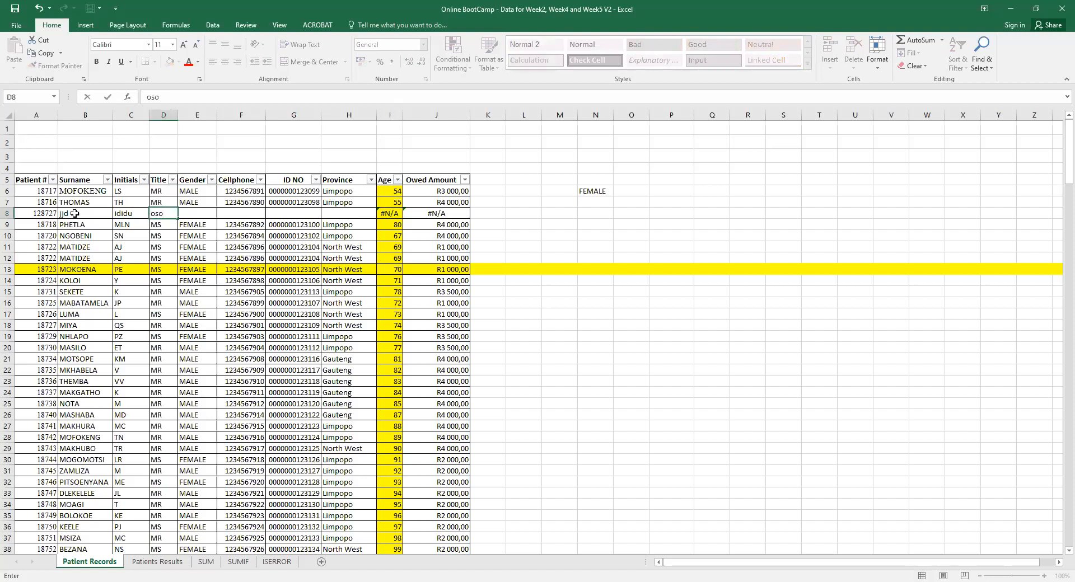
key("Tab")
type("m")
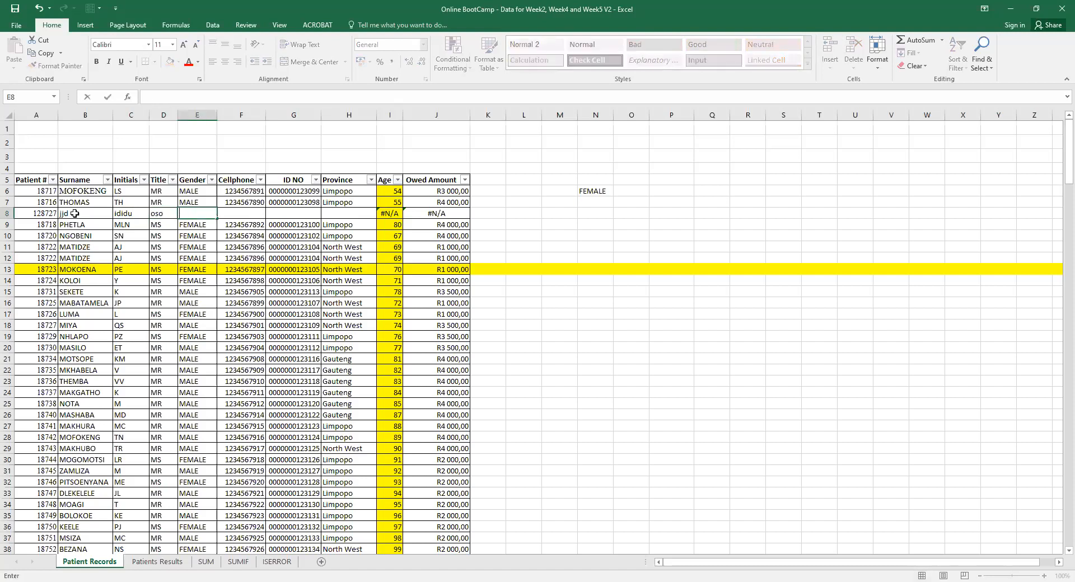
type("a")
key("Tab")
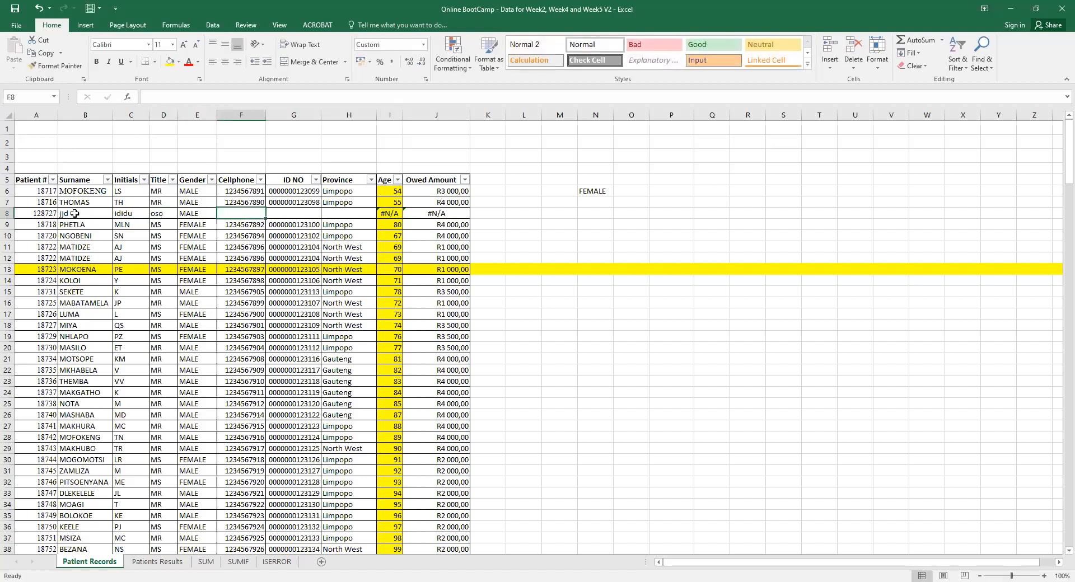
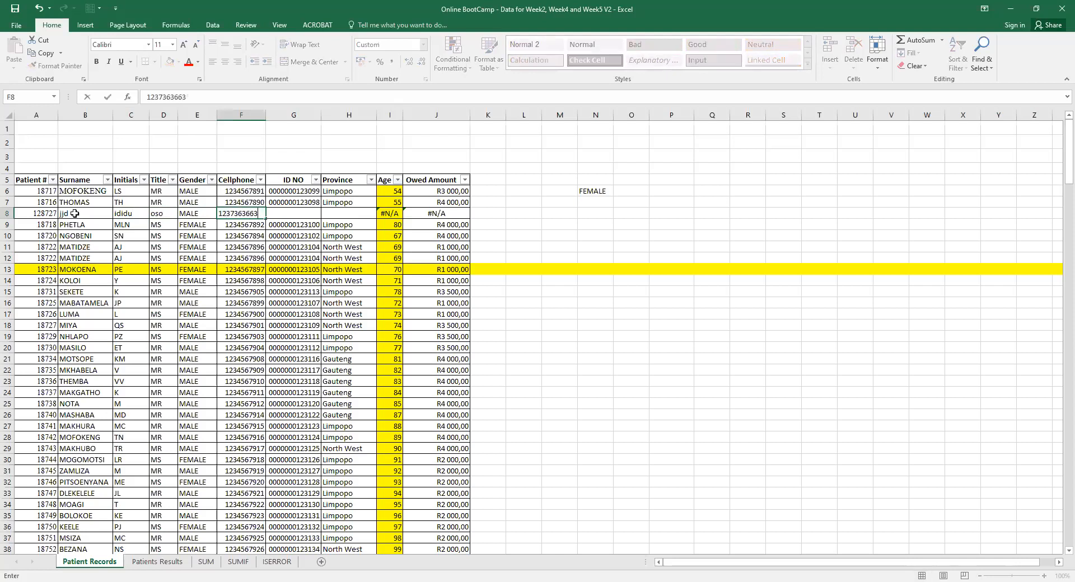
key("Tab")
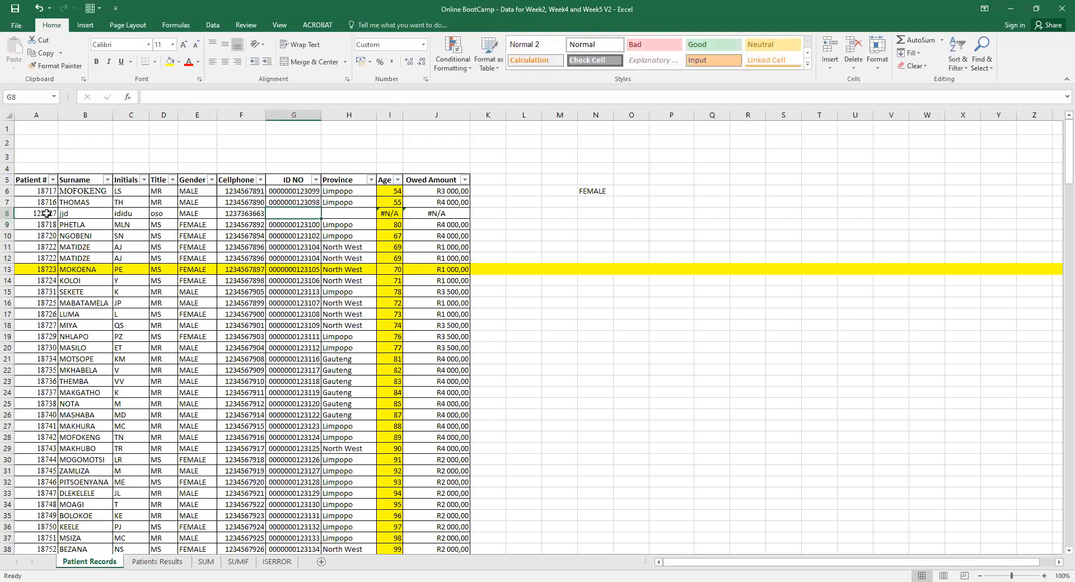
Give the whole of row 8 dark red font colour.
left_click(47, 213)
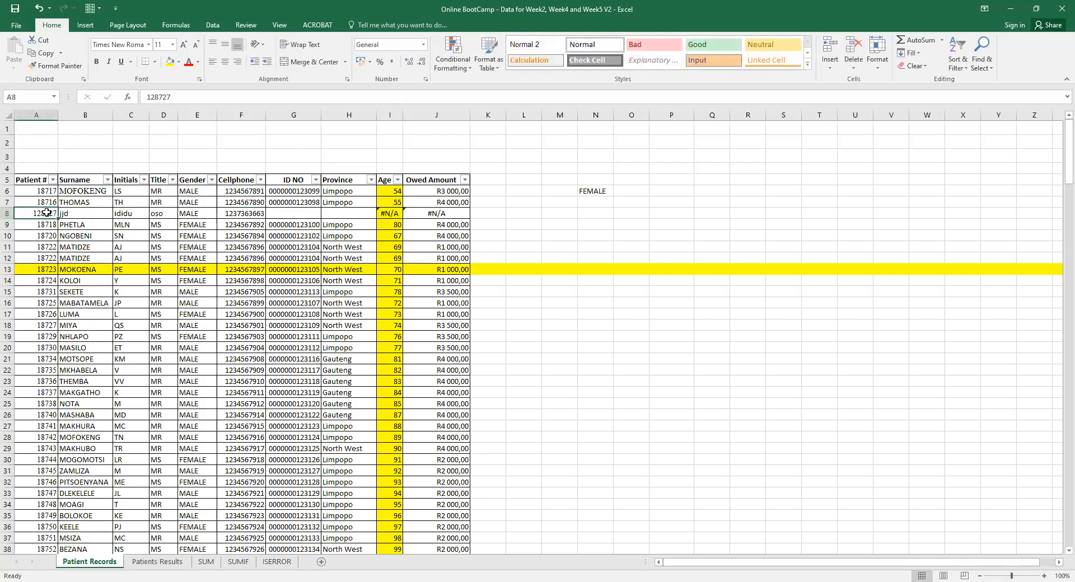
left_click(151, 561)
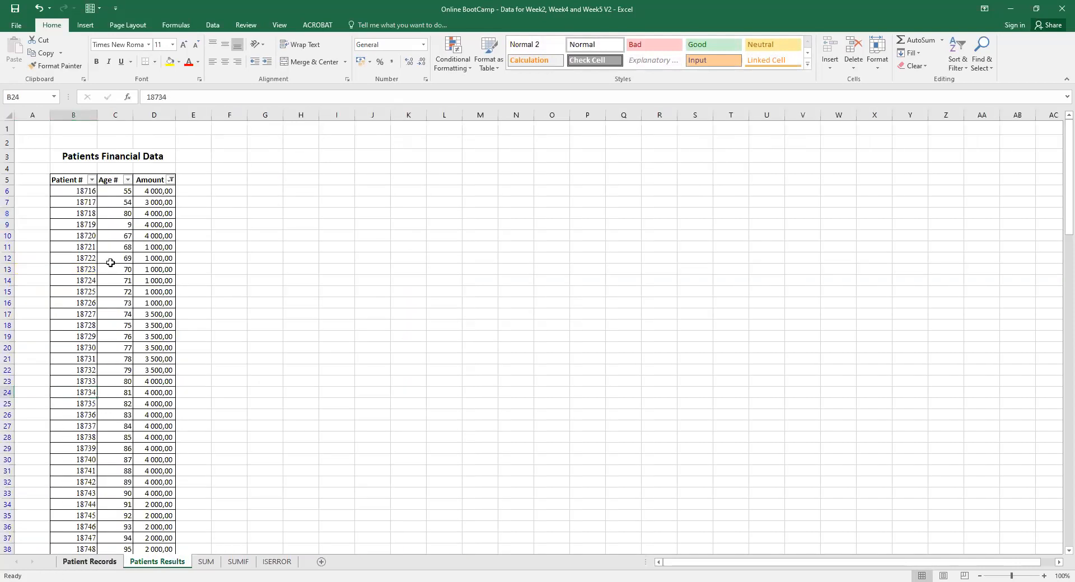
key("ctrl+Page_Up")
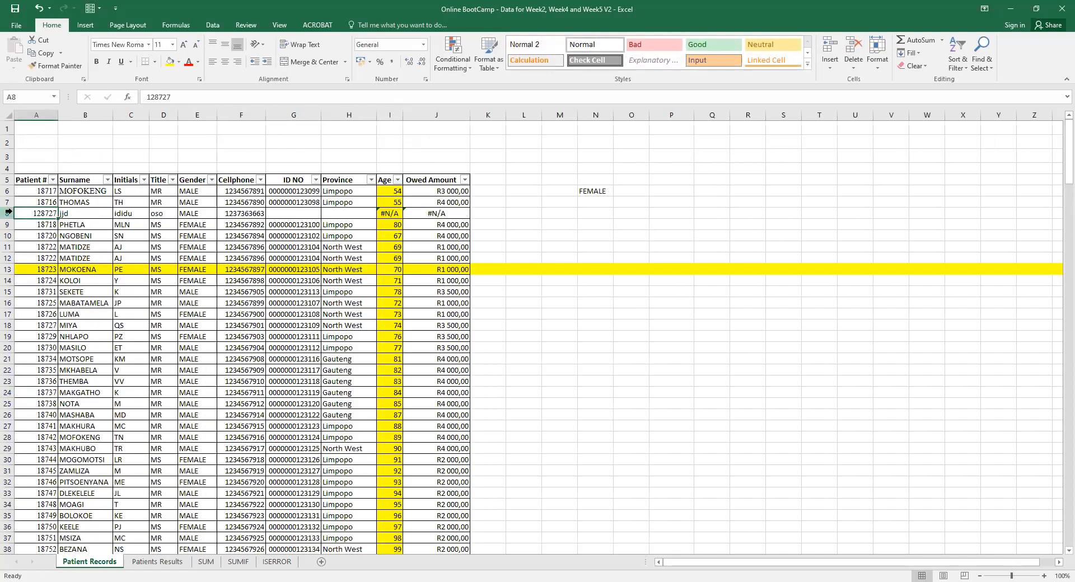
left_click(9, 213)
left_click(188, 61)
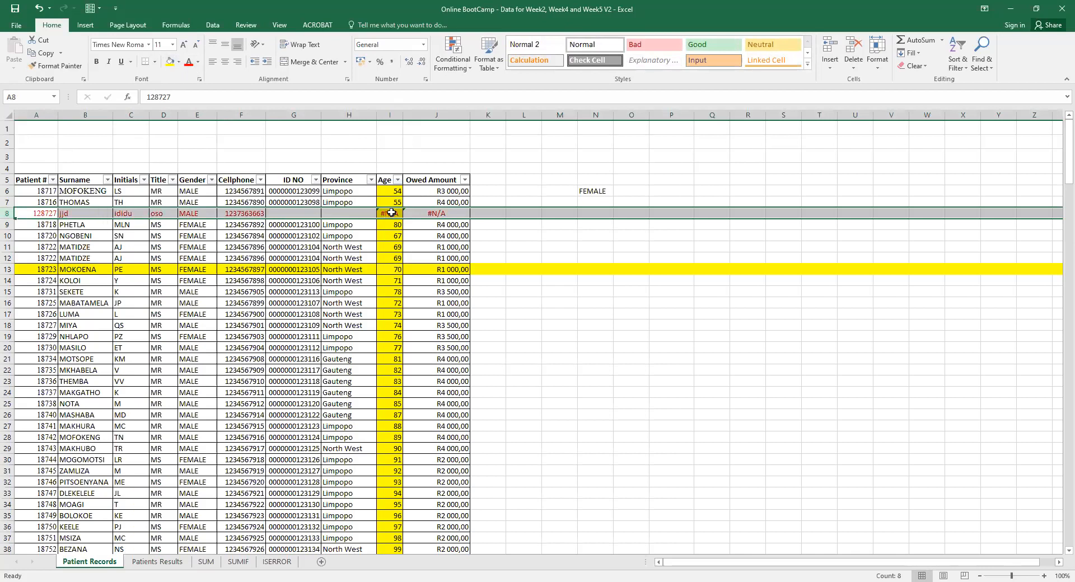
left_click(391, 213)
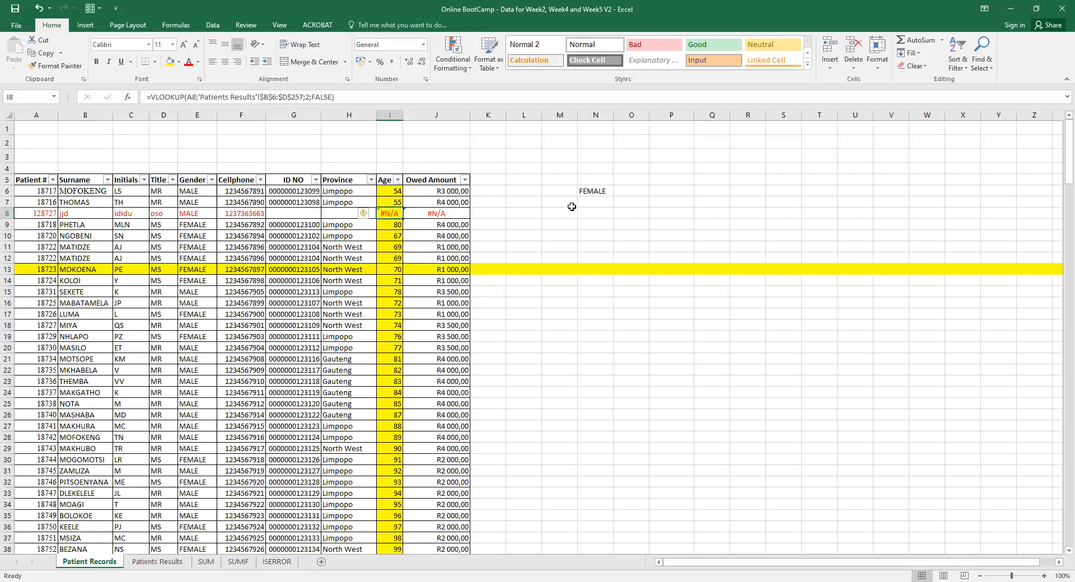
Start a trial =IFERROR formula in L8, then erase and cancel it so L8 stays empty.
left_click(530, 218)
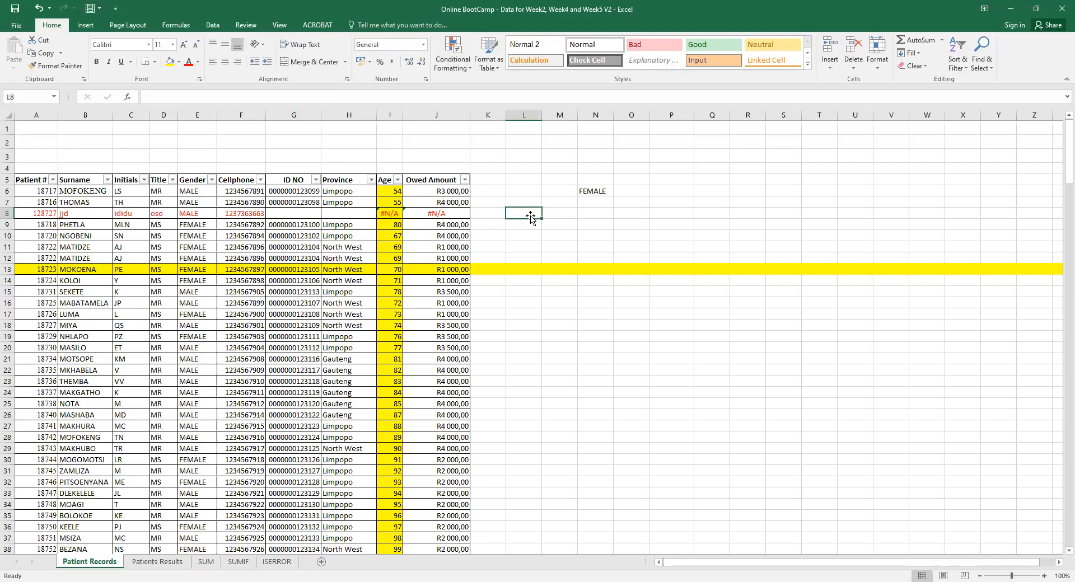
type("IF")
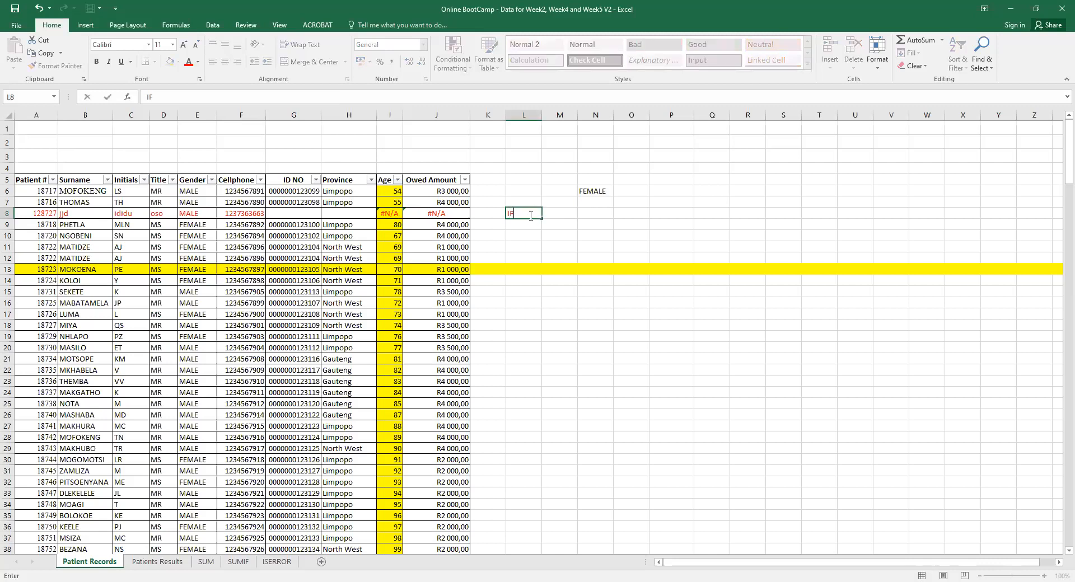
type("ERRO")
key("BackSpace")
key("BackSpace")
key("BackSpace")
key("BackSpace")
key("BackSpace")
key("BackSpace")
type("=")
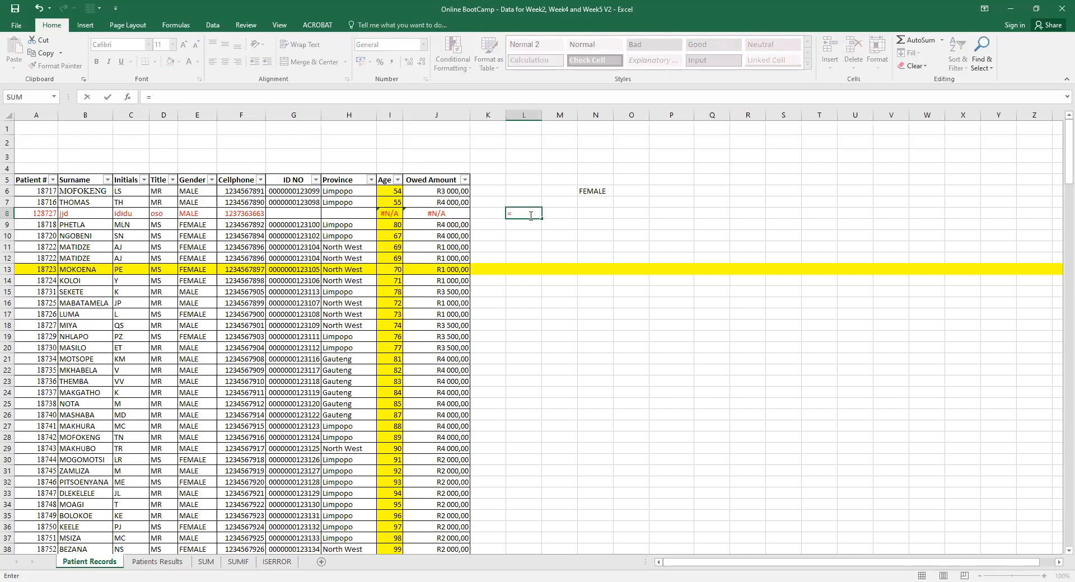
type("IFERROR(")
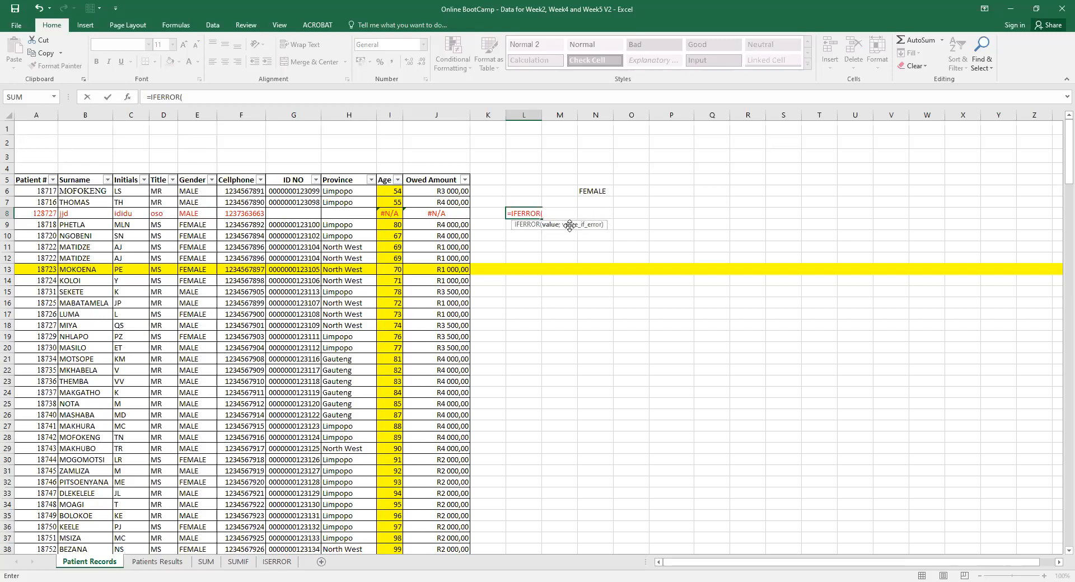
left_click(613, 581)
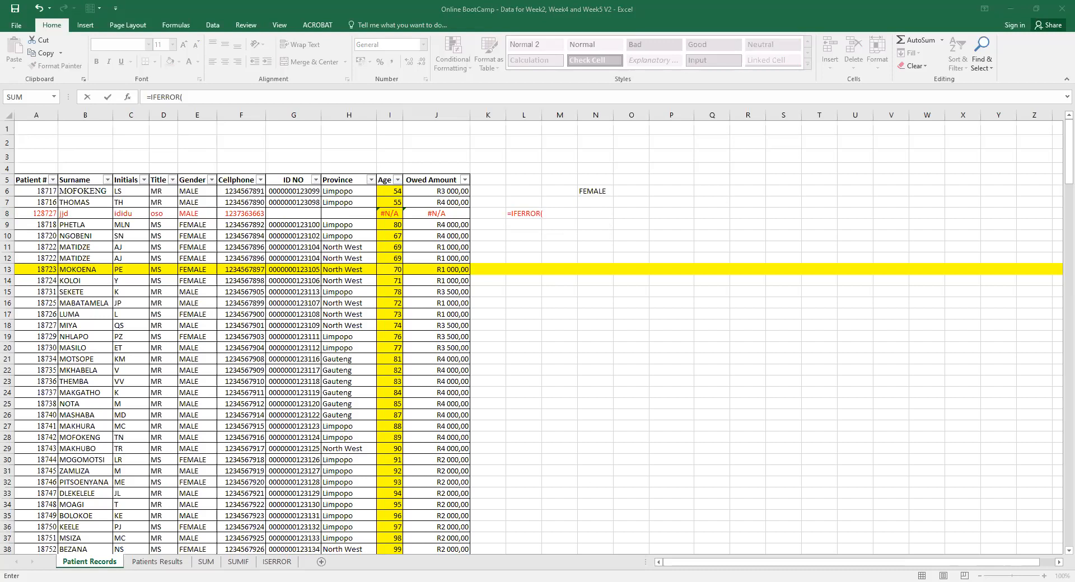
left_click(554, 533)
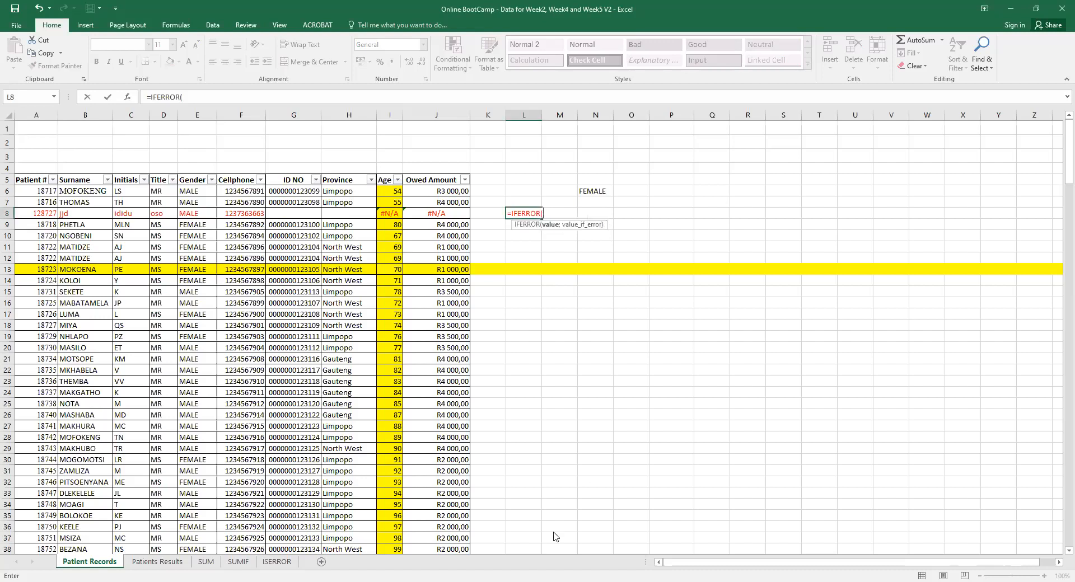
key("alt+Tab")
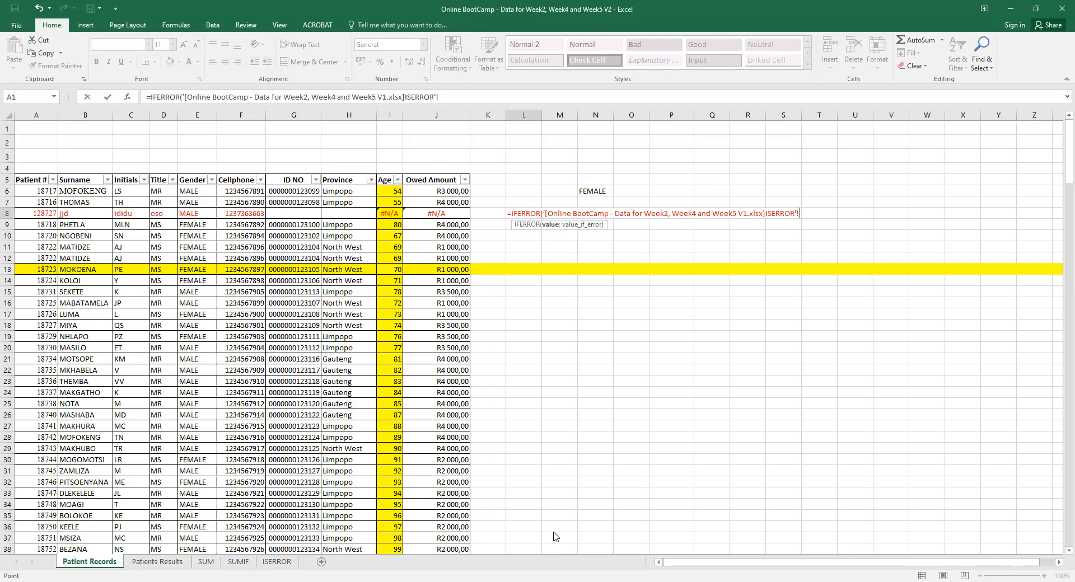
type("$H$4")
key("BackSpace")
key("BackSpace")
key("BackSpace")
key("BackSpace")
key("BackSpace")
key("BackSpace")
key("BackSpace")
key("BackSpace")
key("BackSpace")
key("BackSpace")
key("BackSpace")
key("BackSpace")
key("BackSpace")
key("BackSpace")
key("BackSpace")
key("BackSpace")
key("BackSpace")
key("BackSpace")
key("BackSpace")
key("BackSpace")
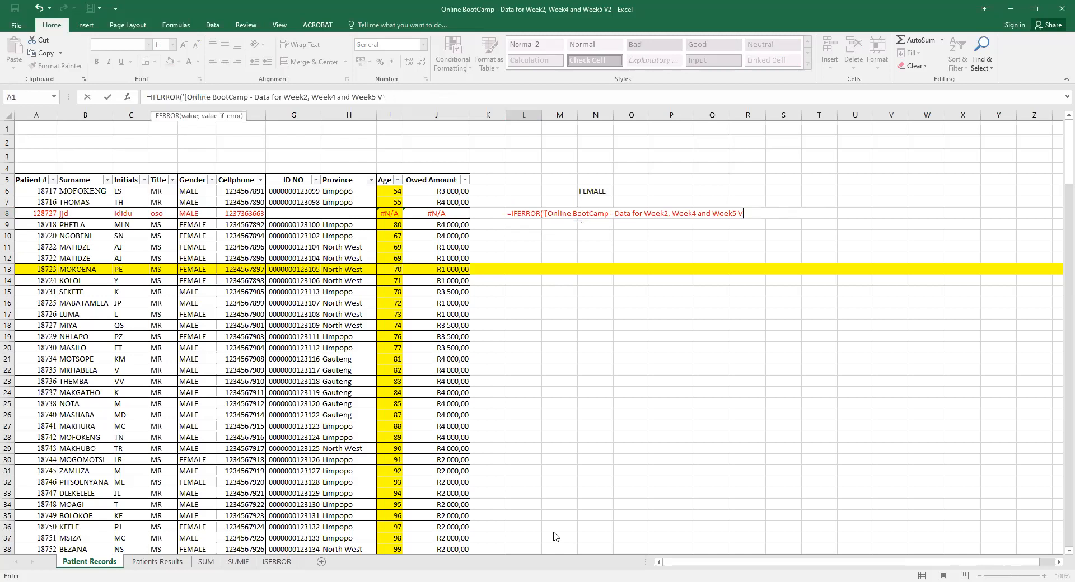
key("BackSpace")
key("BackSpace")
key("BackSpace")
key("BackSpace")
key("BackSpace")
key("BackSpace")
key("BackSpace")
key("BackSpace")
key("BackSpace")
key("BackSpace")
key("BackSpace")
key("BackSpace")
key("BackSpace")
key("BackSpace")
key("BackSpace")
key("BackSpace")
key("BackSpace")
key("BackSpace")
key("BackSpace")
key("BackSpace")
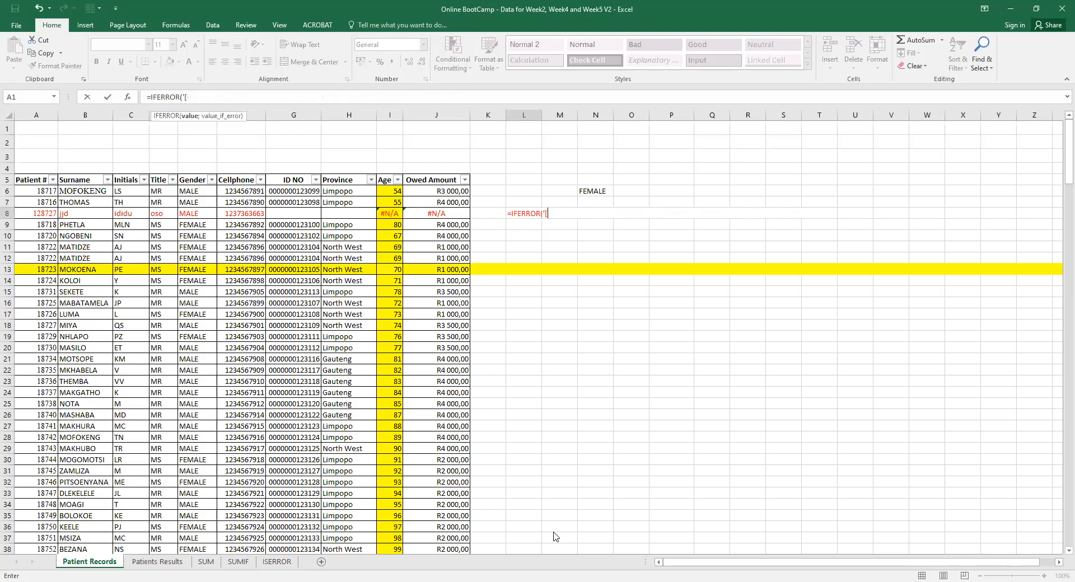
key("Escape")
left_click(570, 304)
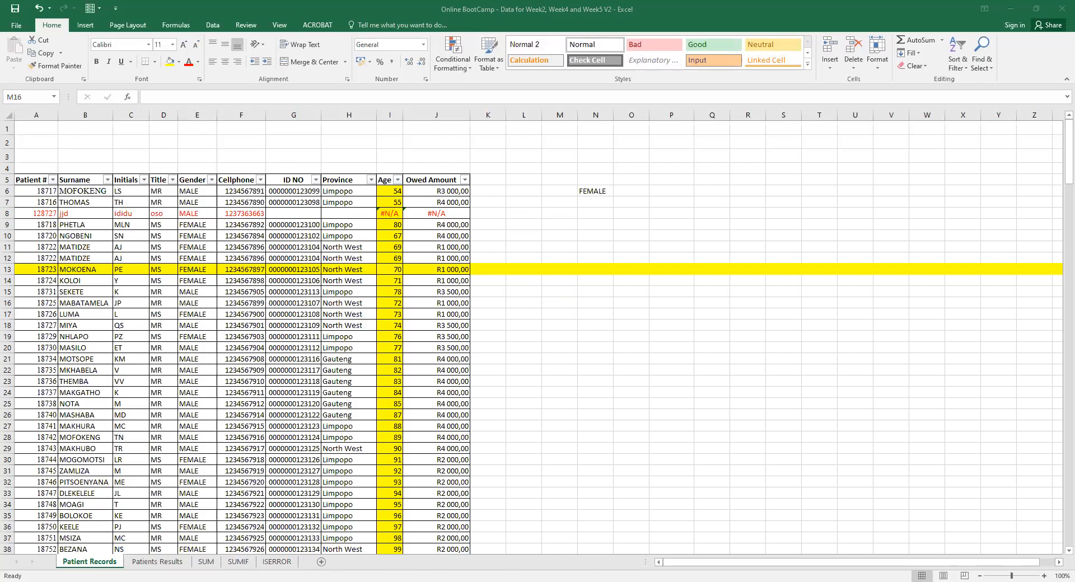
Look at the Age VLOOKUP formula in I6 and leave it unchanged.
left_click(397, 214)
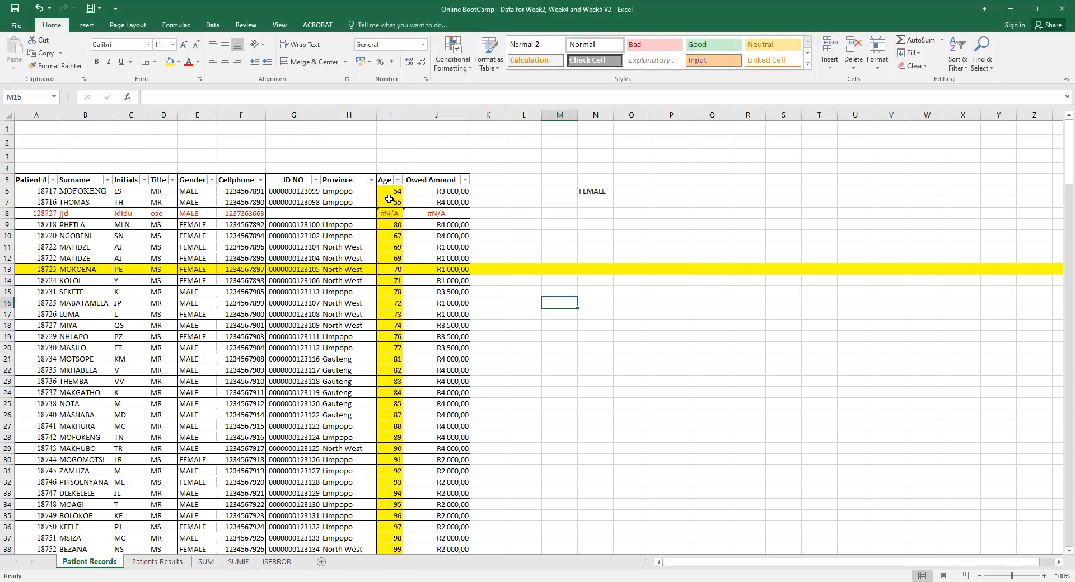
left_click(389, 192)
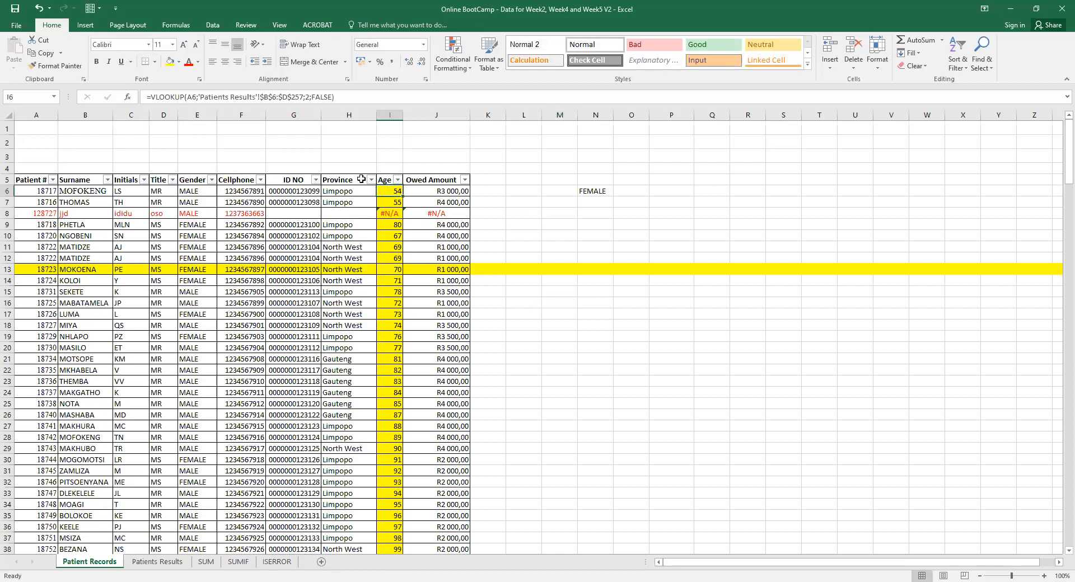
left_click(151, 99)
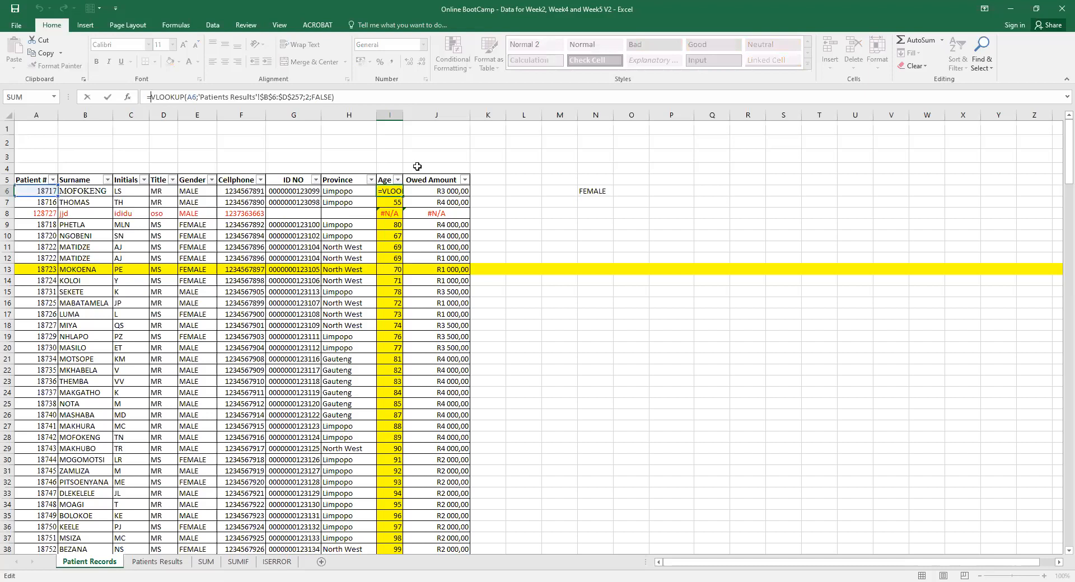
left_click(521, 213)
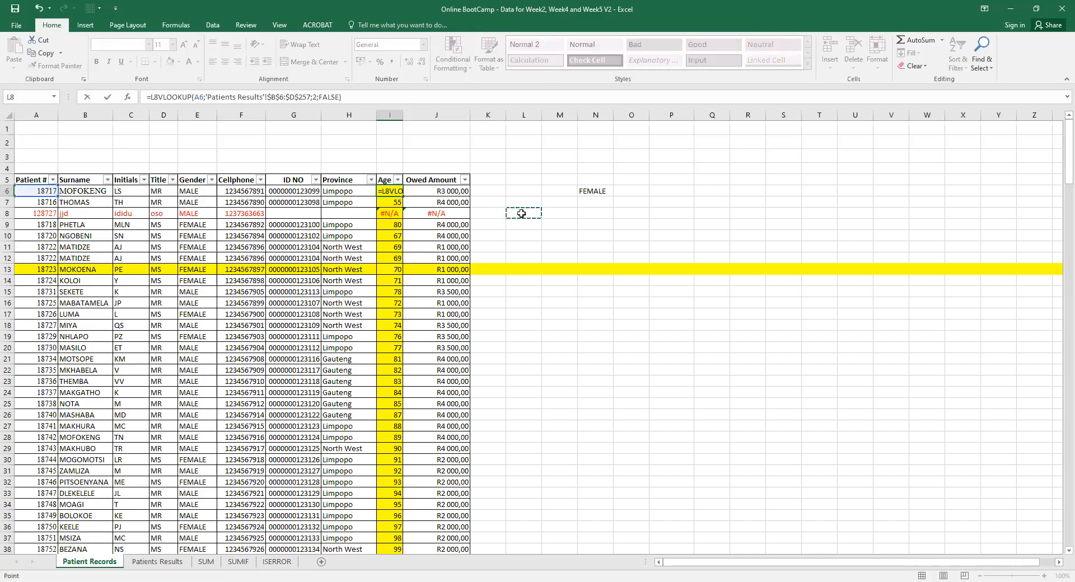
key("BackSpace")
key("Escape")
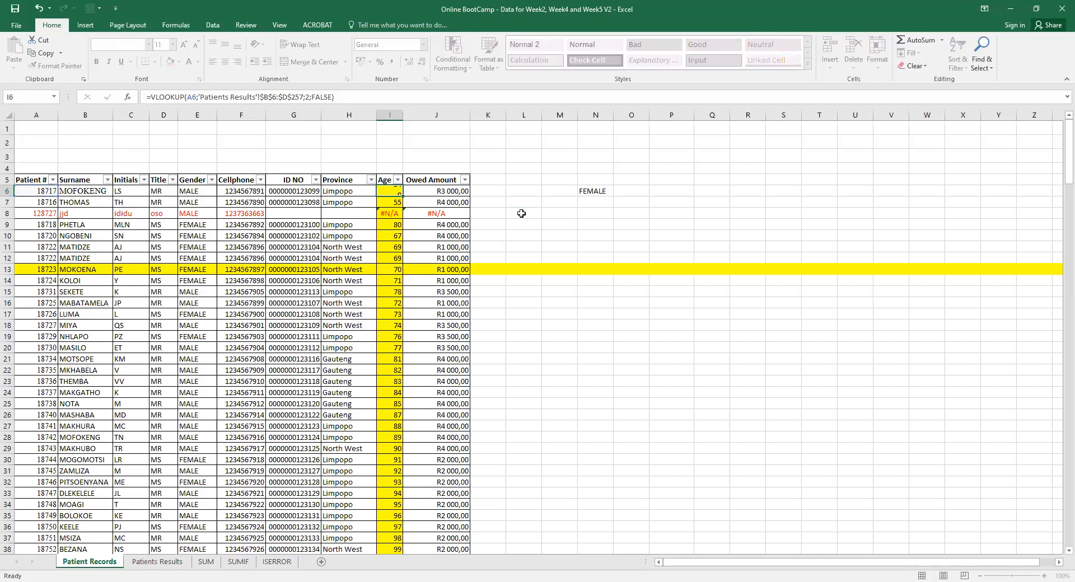
Enter =IFERROR in L8 from the autocomplete list to view its arguments.
left_click(521, 214)
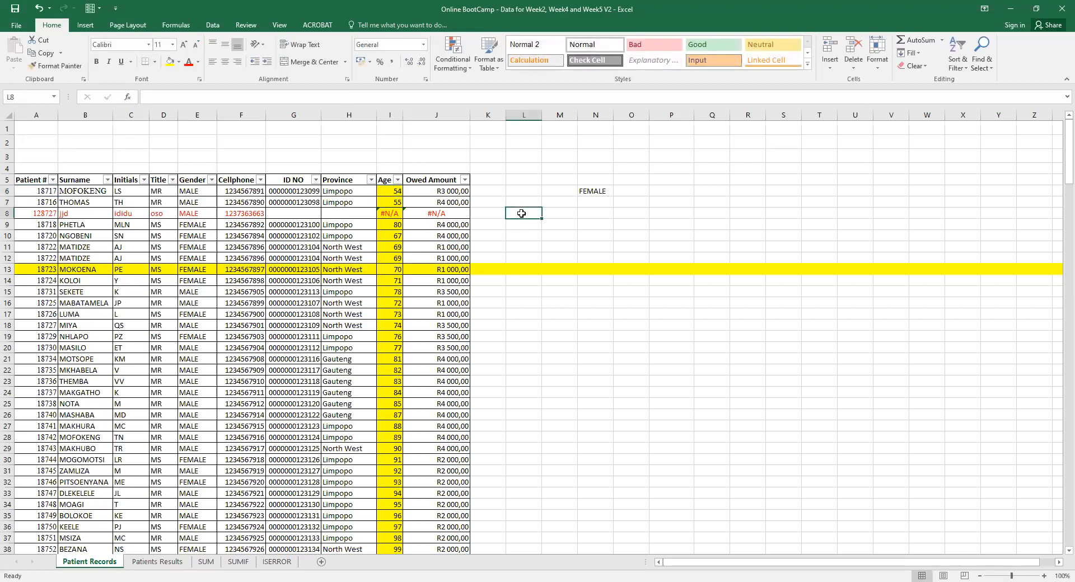
type("=IFERR")
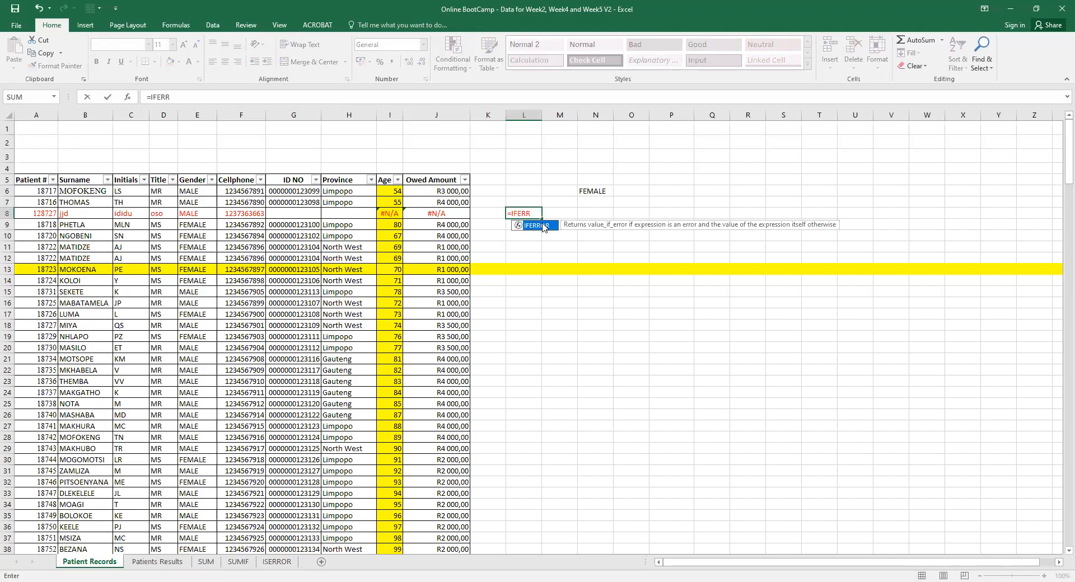
double_click(541, 226)
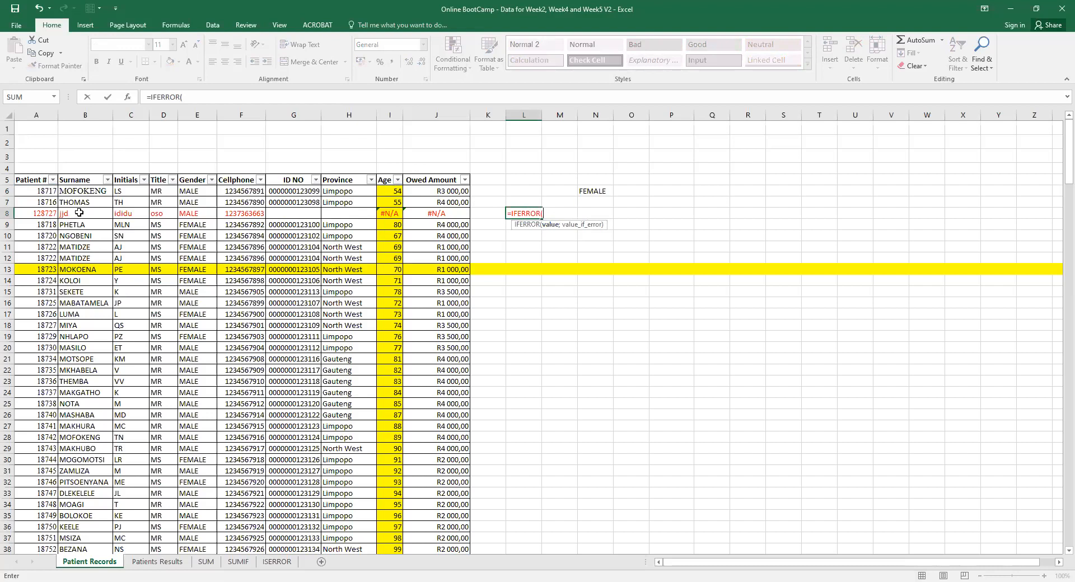
key("BackSpace")
key("BackSpace")
key("BackSpace")
Insert IFERROR( before VLOOKUP in the I6 Age formula.
key("Escape")
left_click(388, 191)
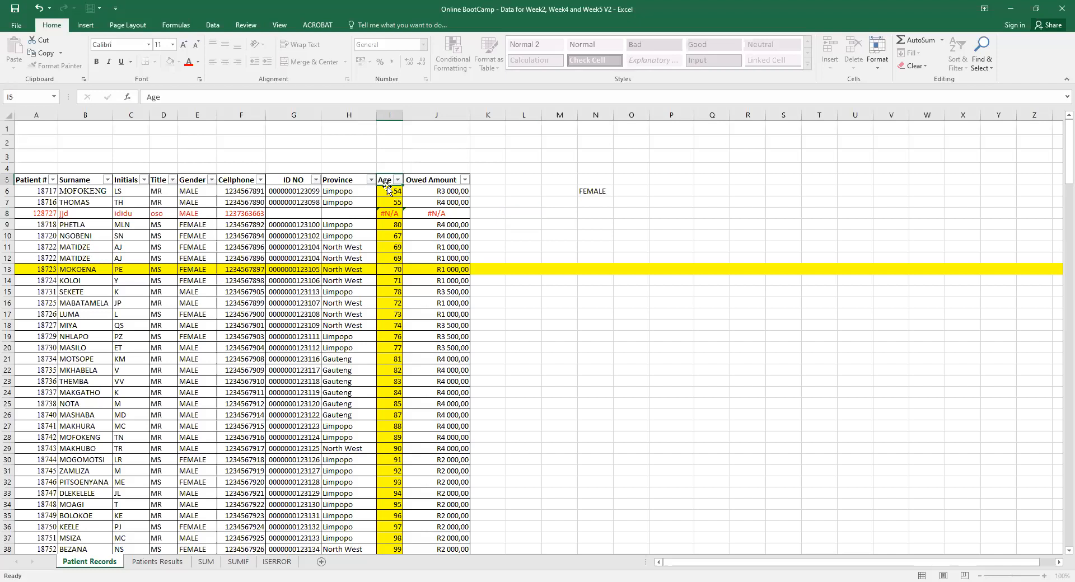
left_click(150, 97)
type("I")
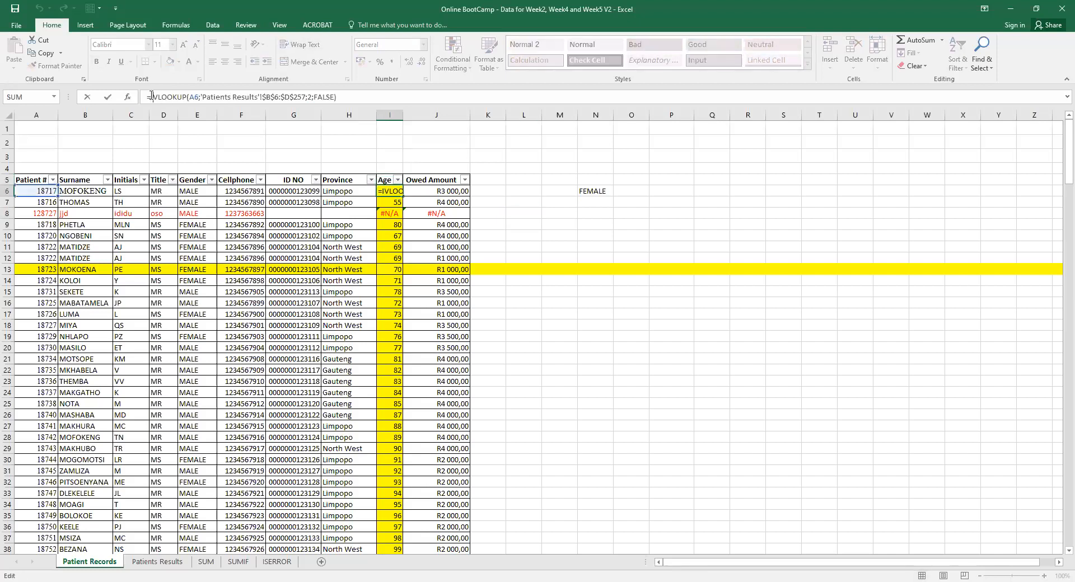
type("FERR")
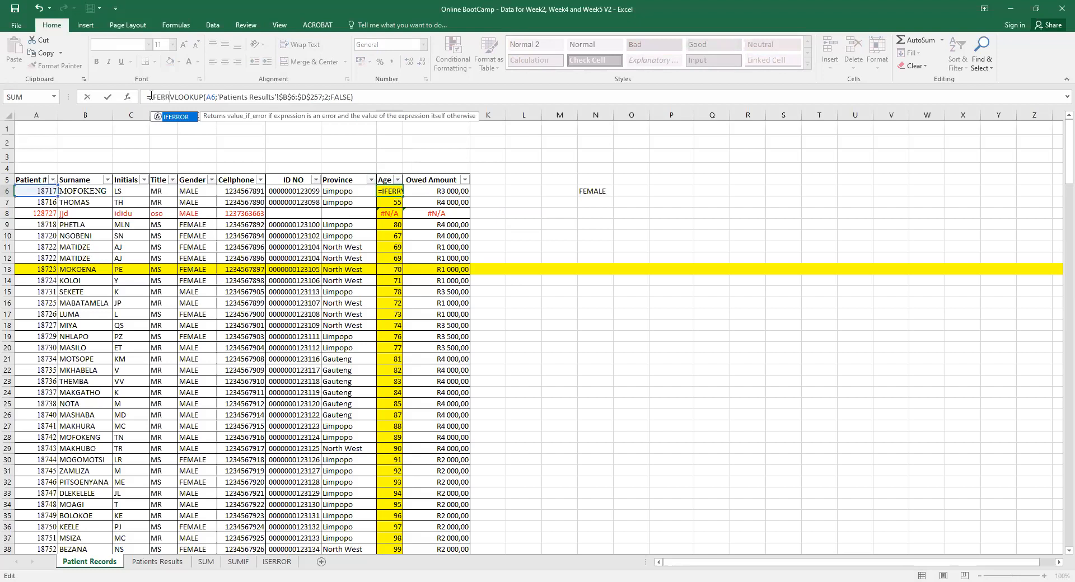
double_click(184, 121)
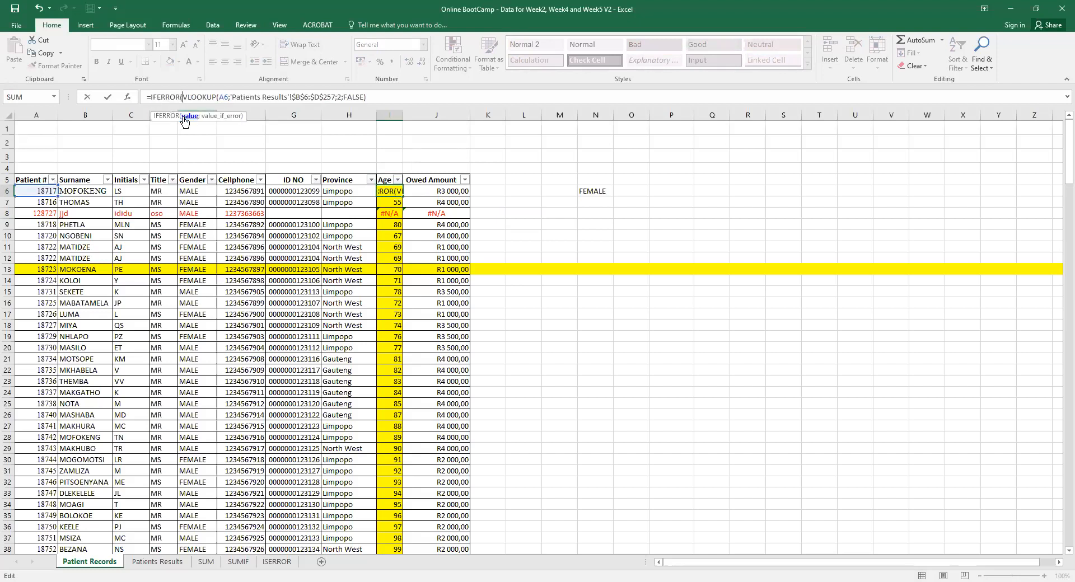
type("(")
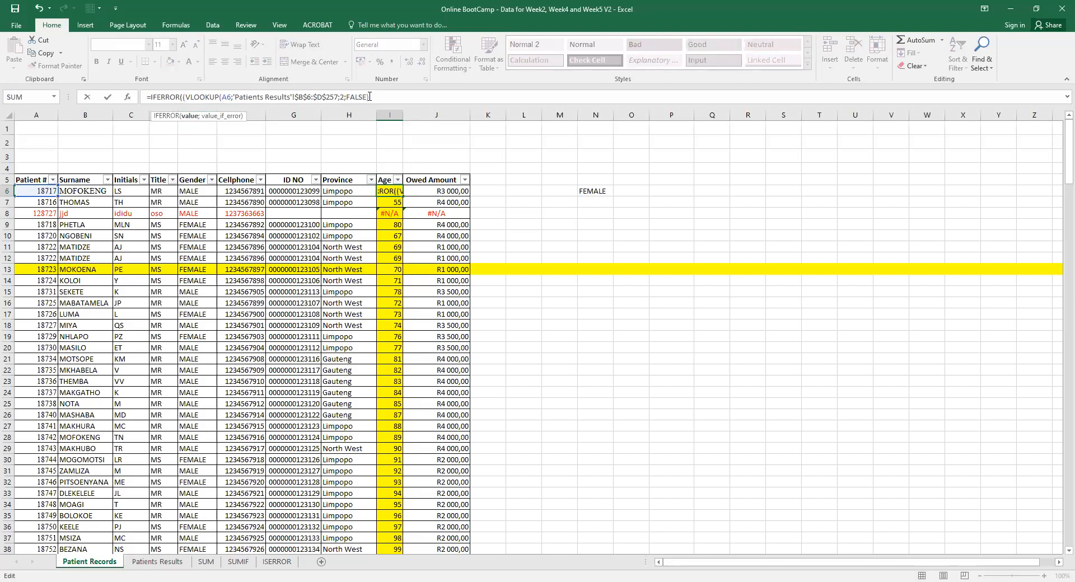
Close the I6 formula with an empty-text fallback ;"") and commit it.
left_click_drag(370, 97, 186, 122)
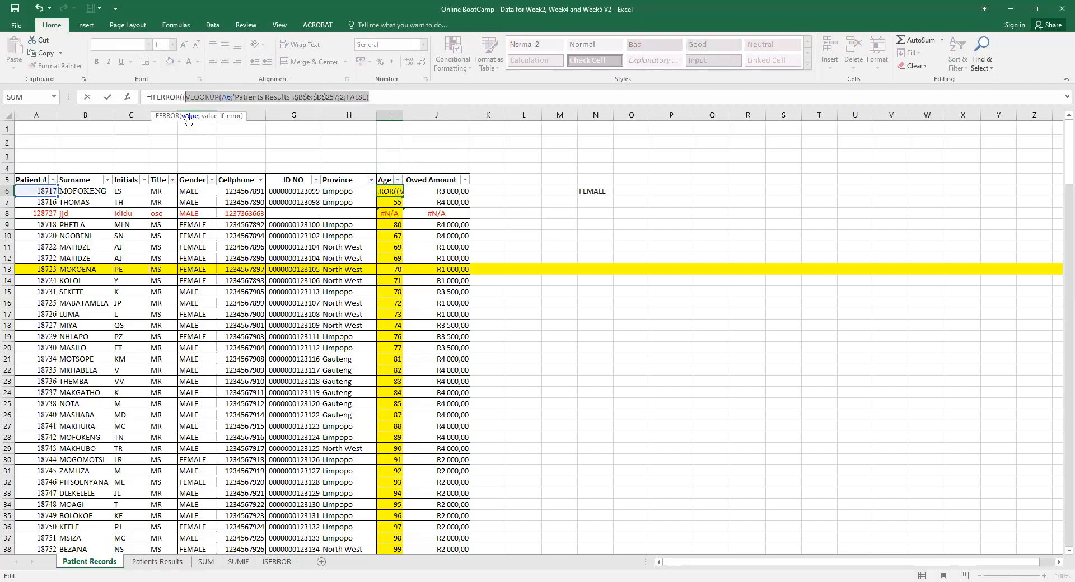
left_click(371, 99)
type(";")
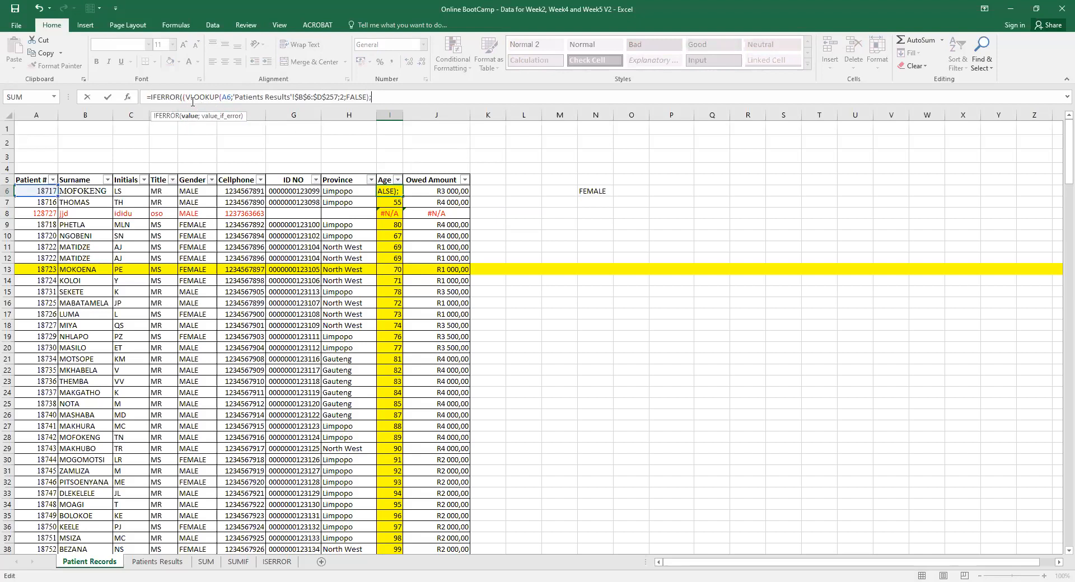
key("BackSpace")
type(";")
type("\"\")")
key("Return")
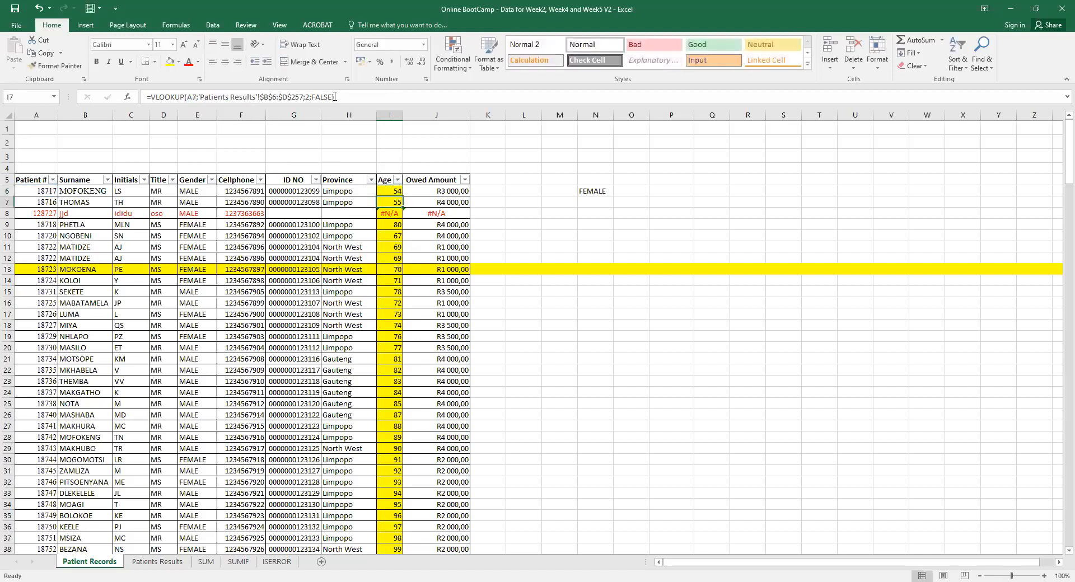
Fill the IFERROR Age formula from I6 down to I8 and open I8's formula for editing.
left_click(402, 193)
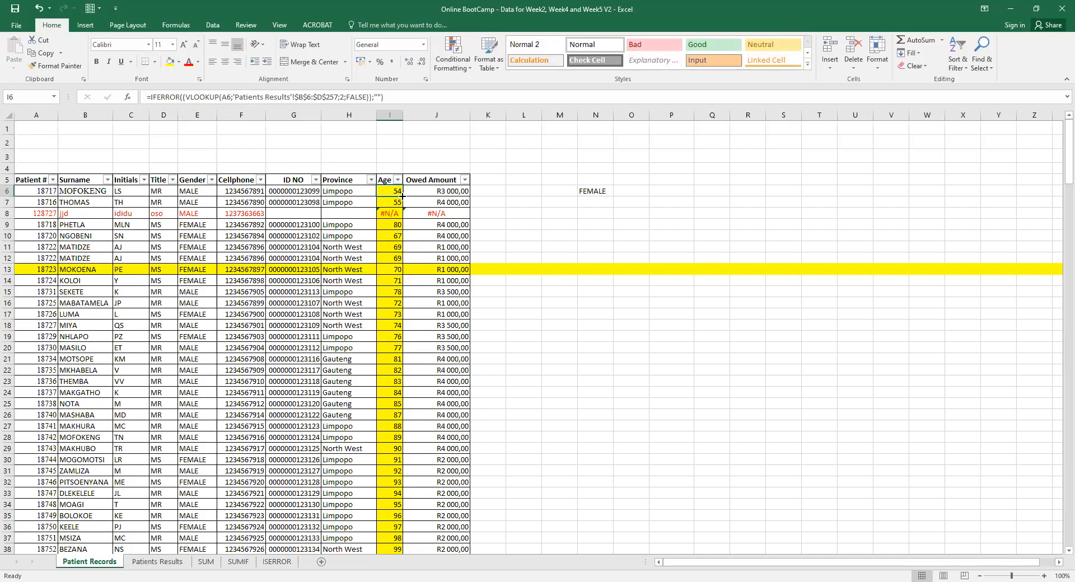
left_click_drag(402, 195, 401, 221)
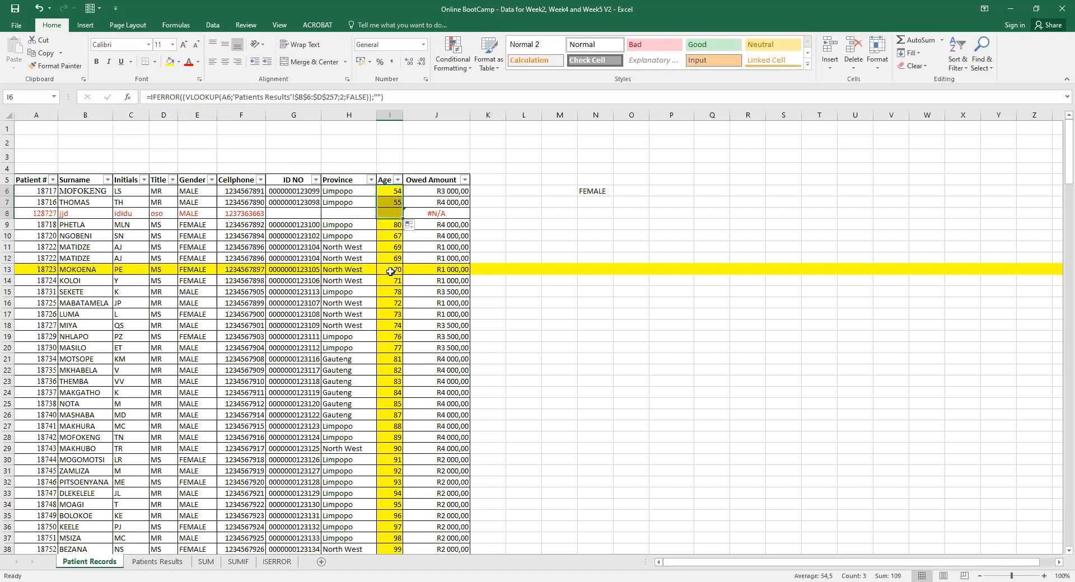
left_click(390, 215)
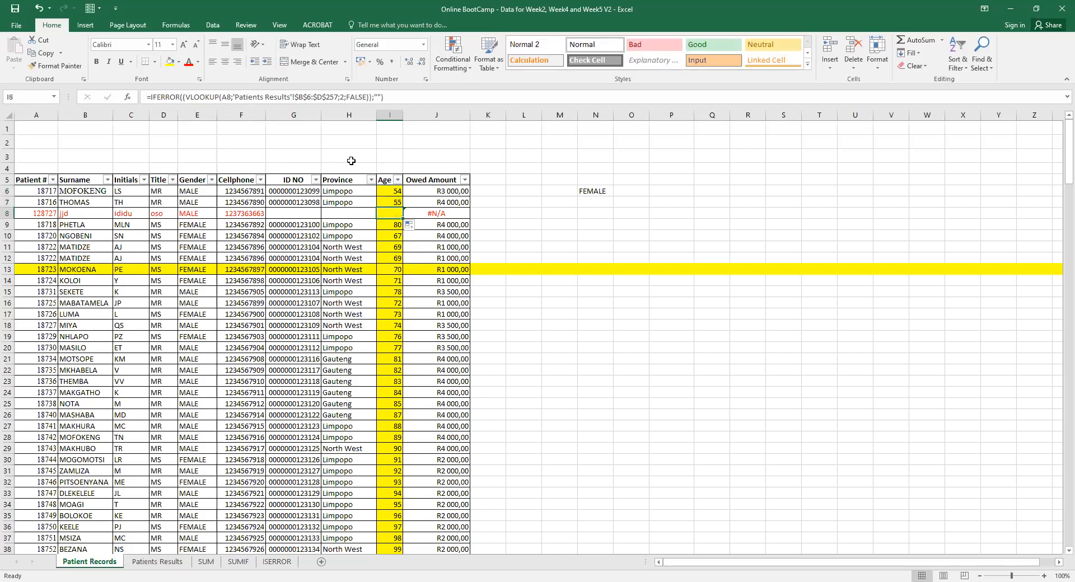
left_click(182, 96)
left_click_drag(182, 97, 371, 100)
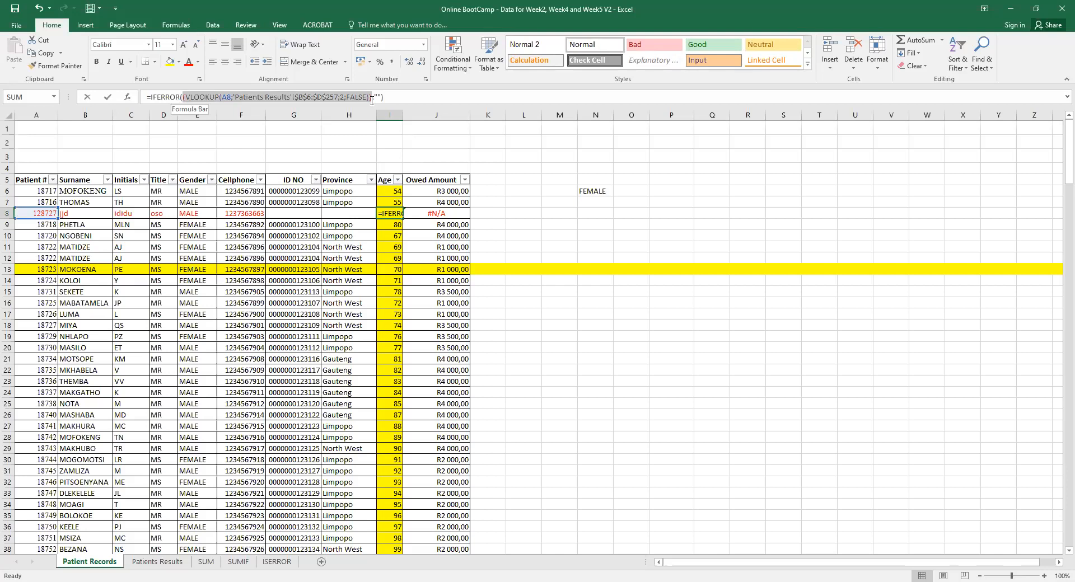
Set I8's IFERROR fallback to "Nof found" instead of a blank.
left_click(375, 98)
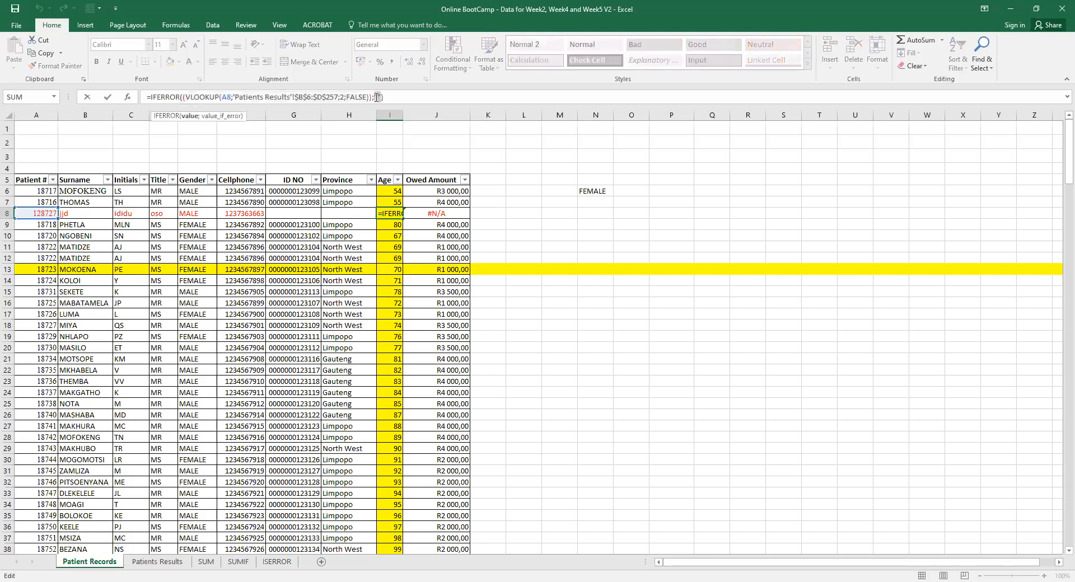
type("\"nO")
key("BackSpace")
key("BackSpace")
type("Nof found")
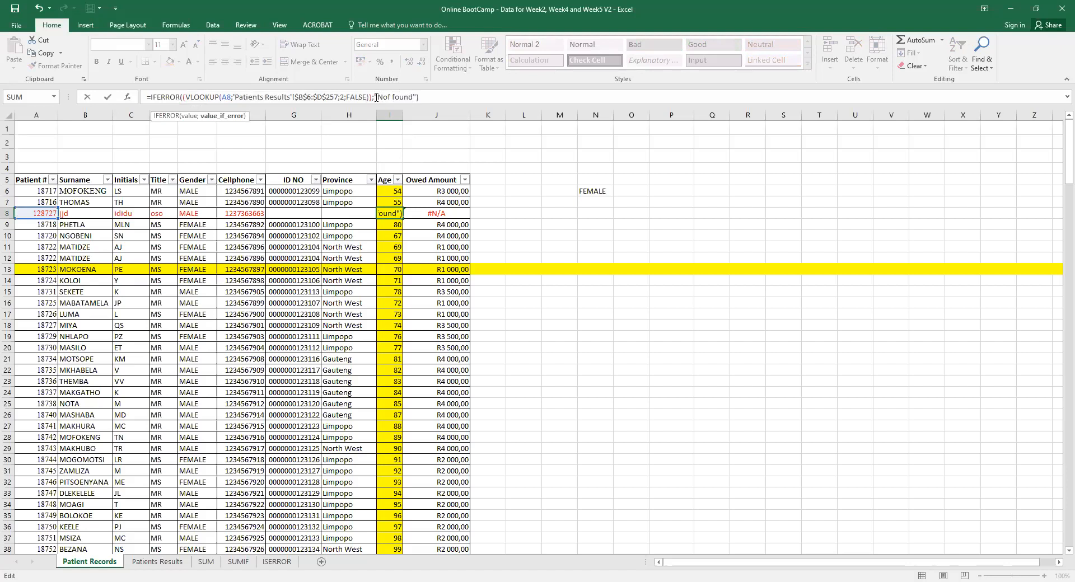
key("Return")
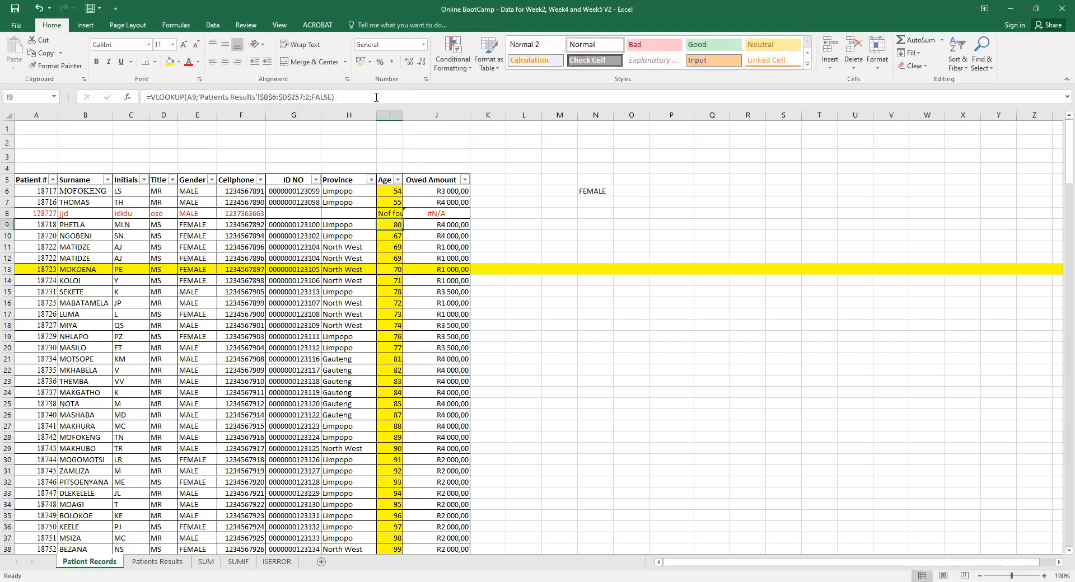
Autofit column I to the message and review I8's formula.
double_click(403, 115)
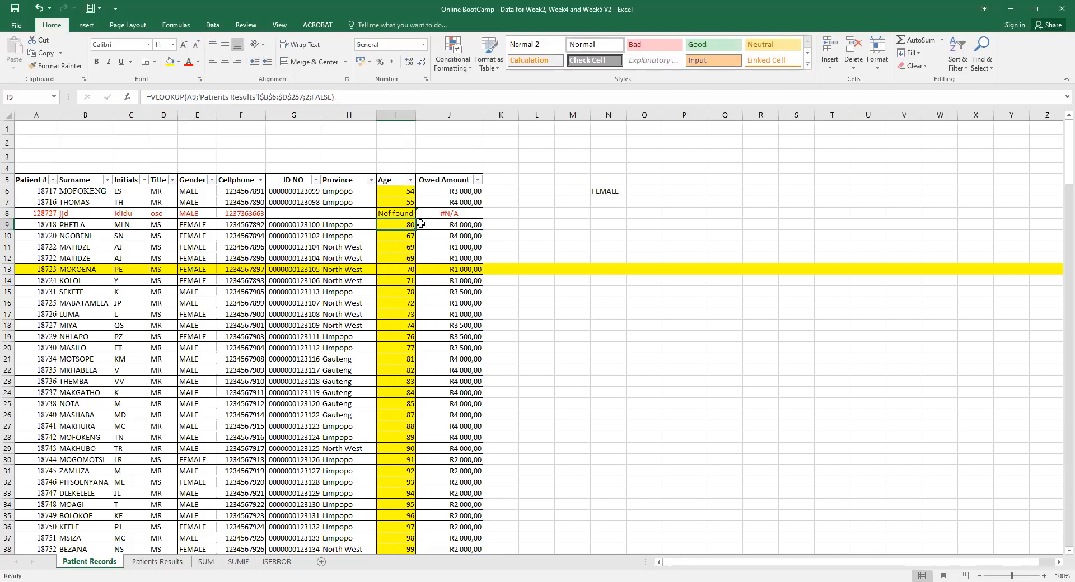
left_click(395, 213)
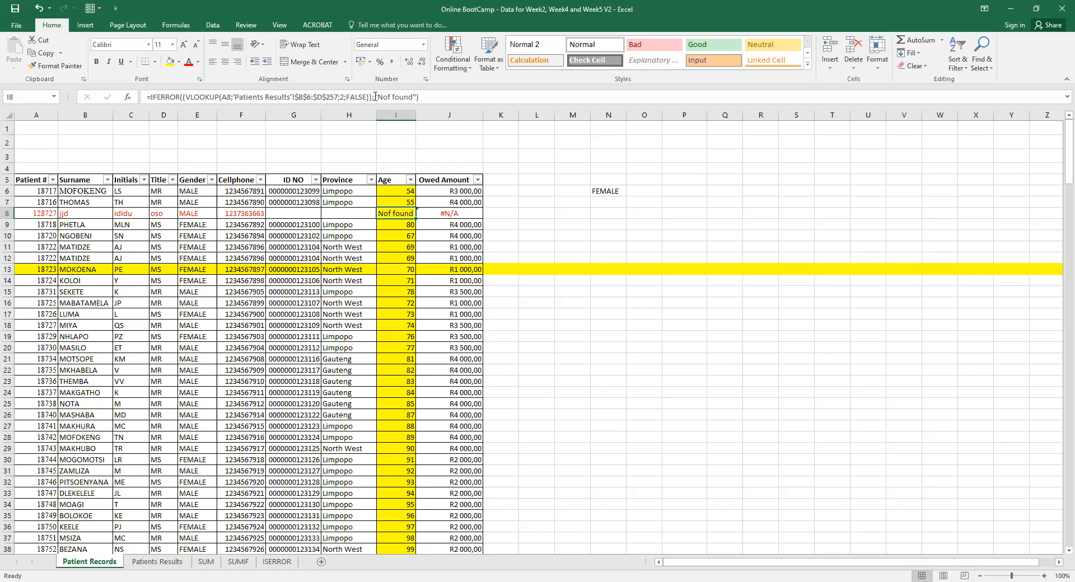
left_click_drag(370, 97, 185, 97)
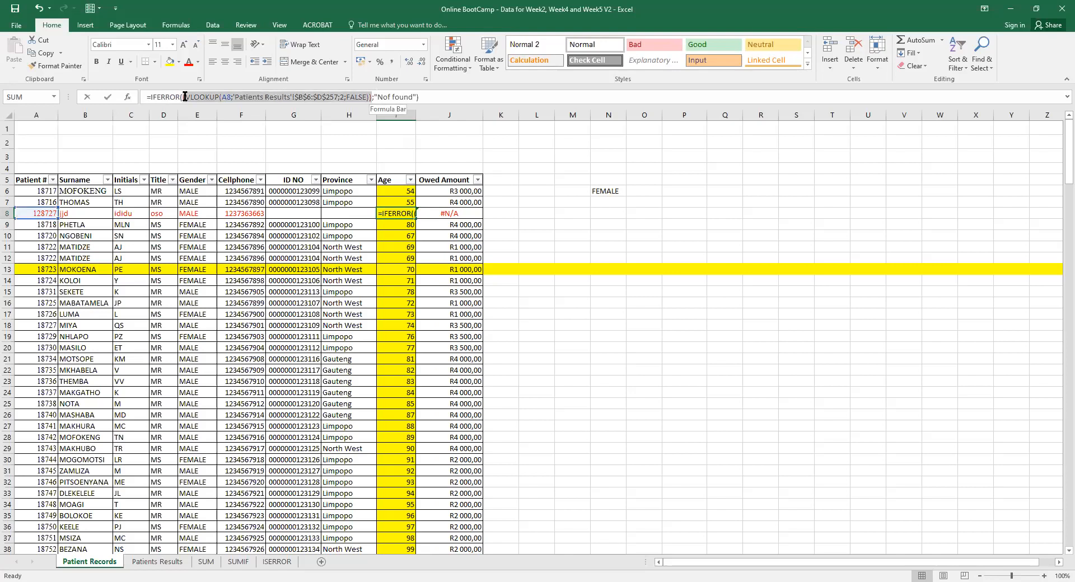
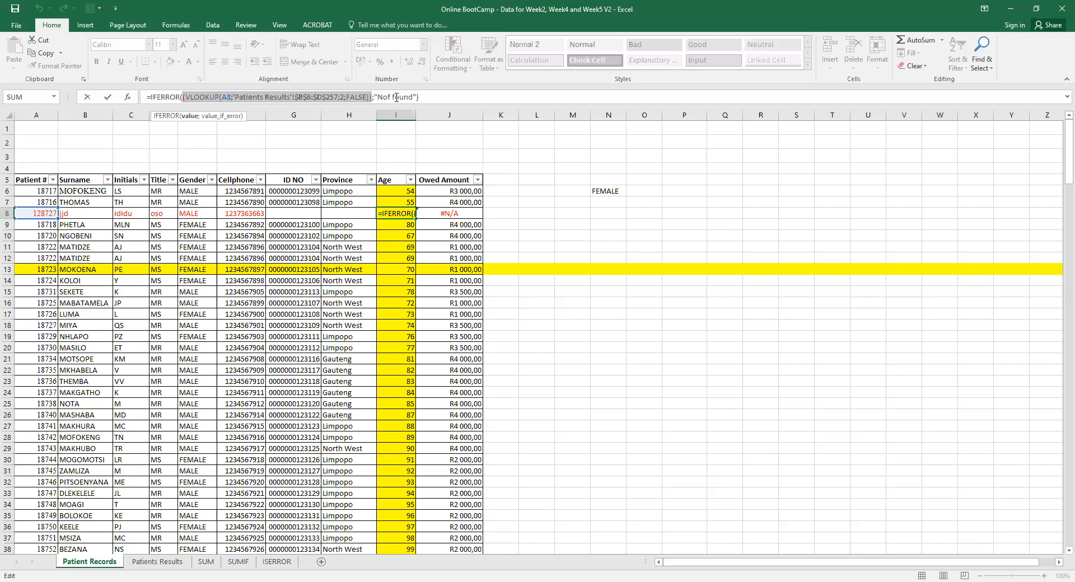
Commit I8's IFERROR-wrapped VLOOKUP with the "Nof found" fallback, then review it in the formula bar.
key("Return")
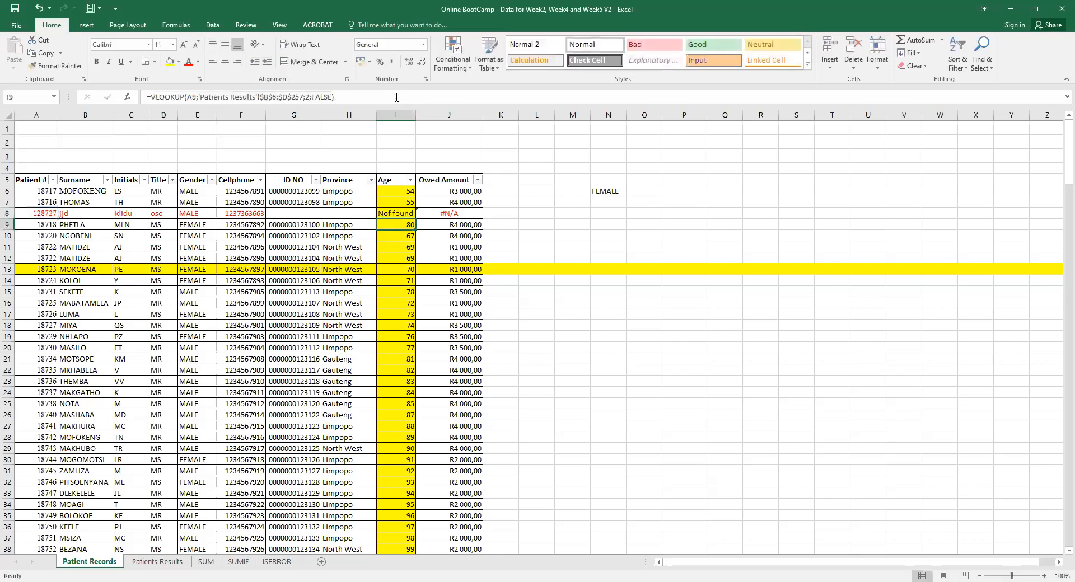
left_click(396, 213)
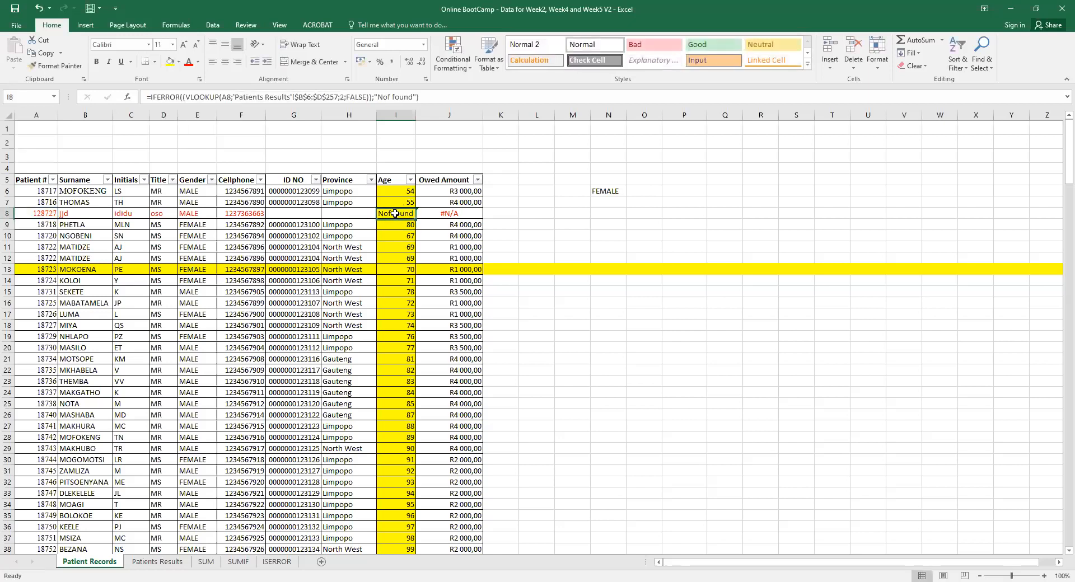
left_click(197, 98)
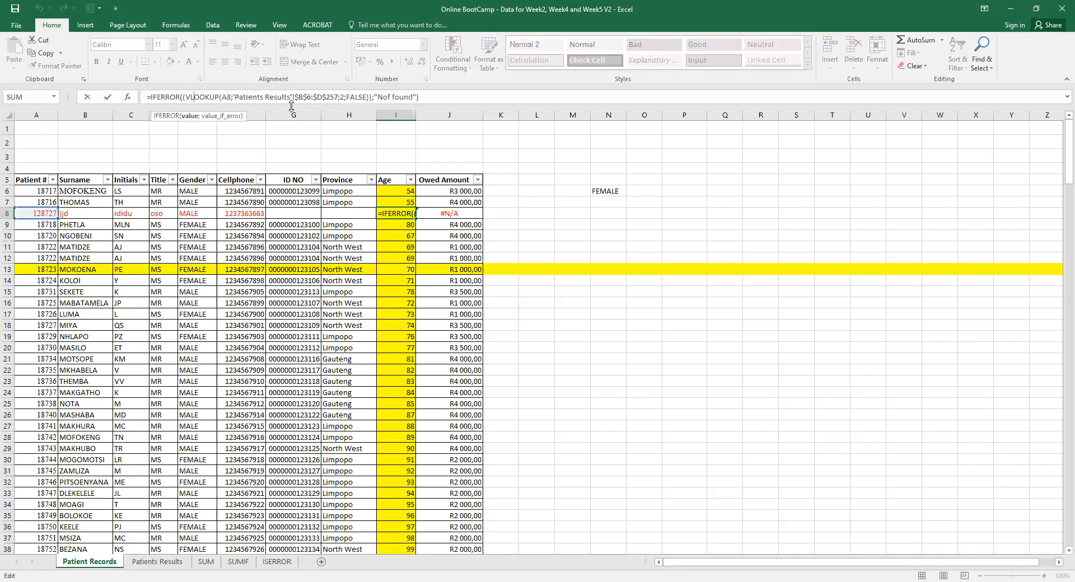
left_click_drag(371, 98, 182, 96)
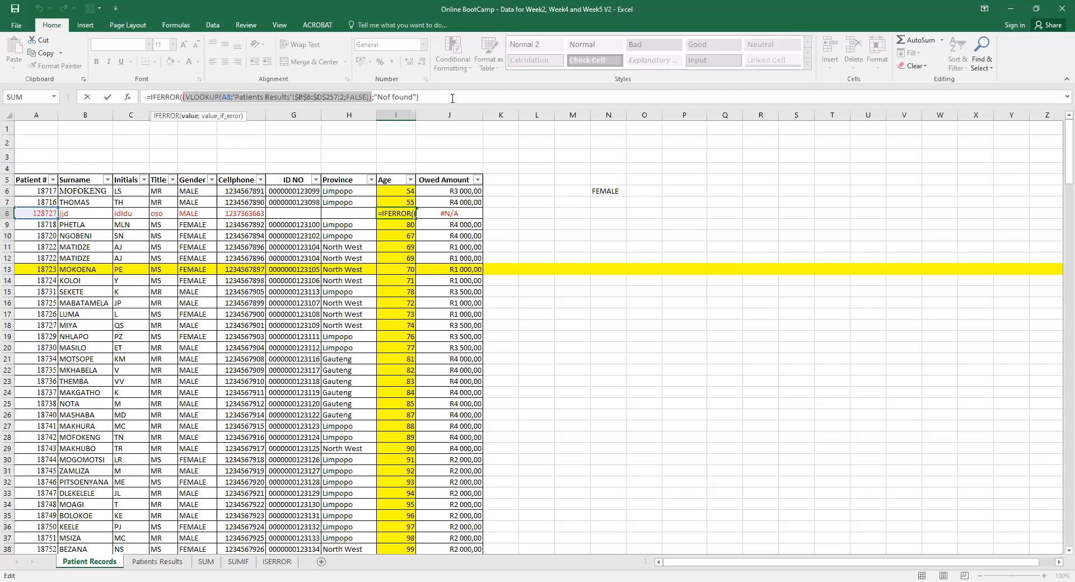
key("Return")
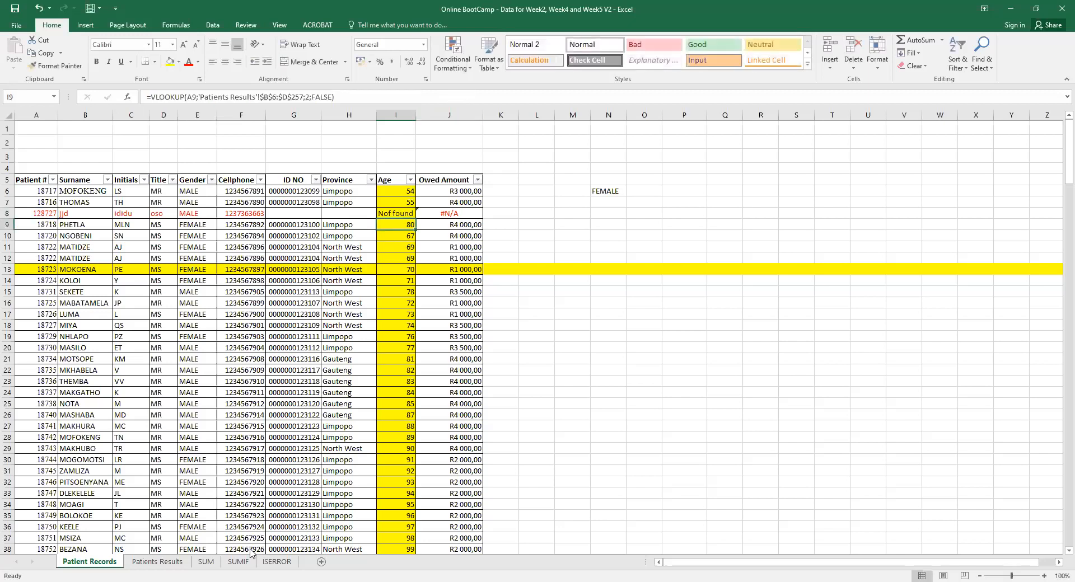
Check M18's formula on the SUM sheet, then move to the ISERROR sheet.
left_click(209, 563)
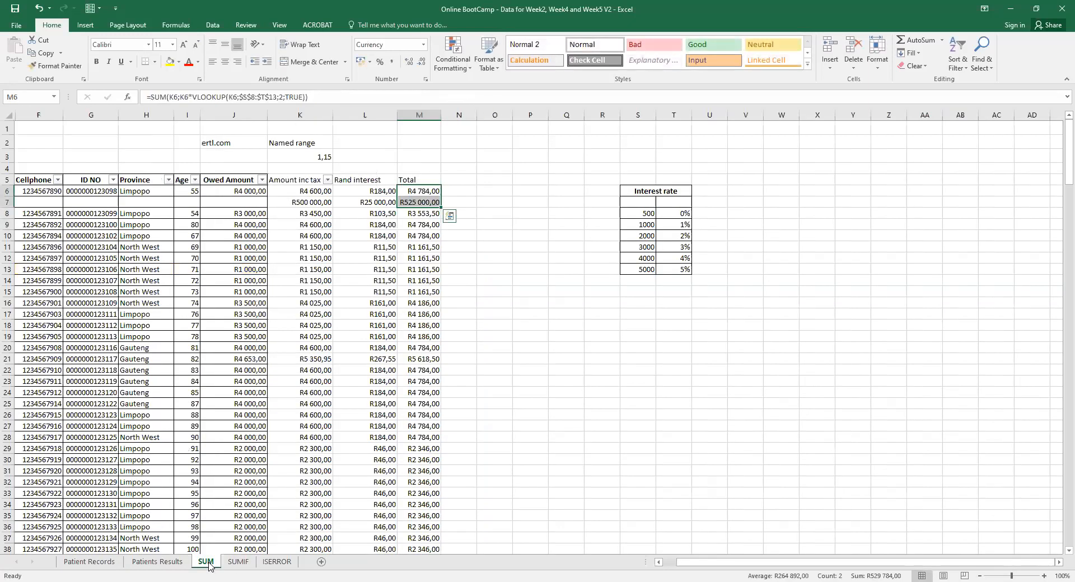
left_click(407, 327)
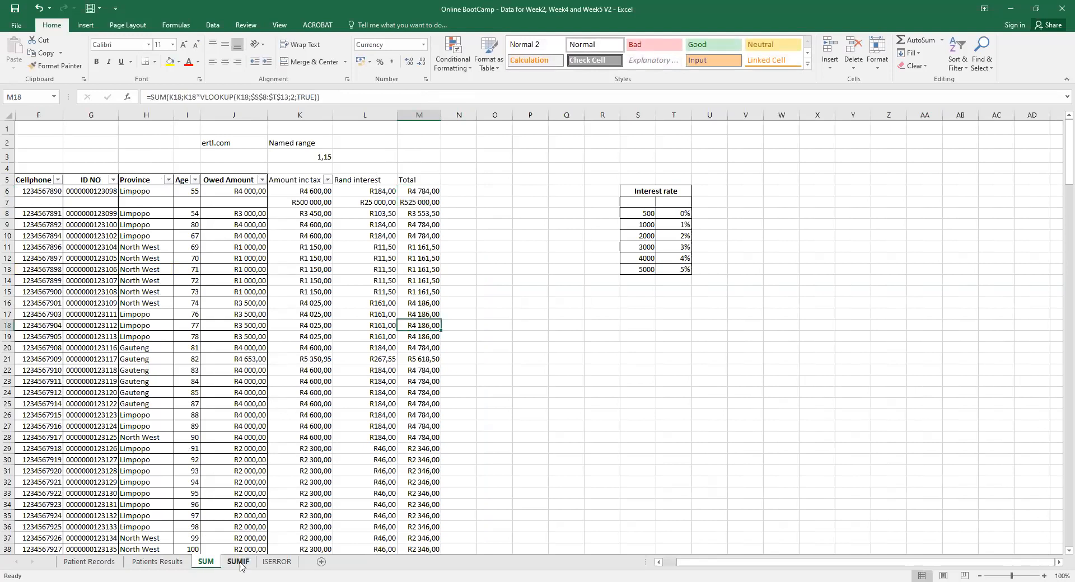
left_click(277, 562)
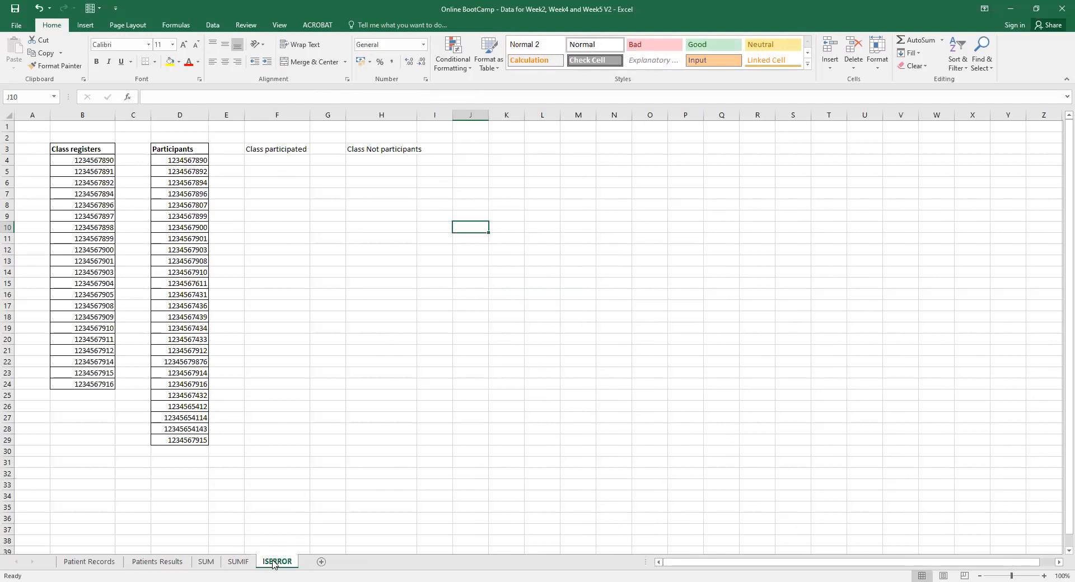
Review the Class registers list in column B and the Participants list in column D.
left_click(265, 159)
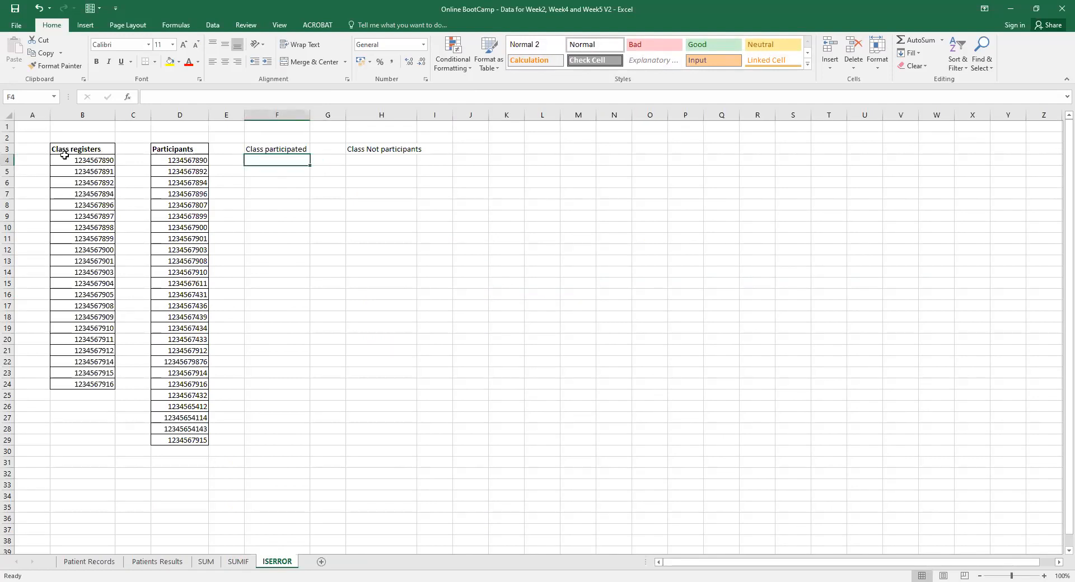
left_click_drag(64, 151, 91, 379)
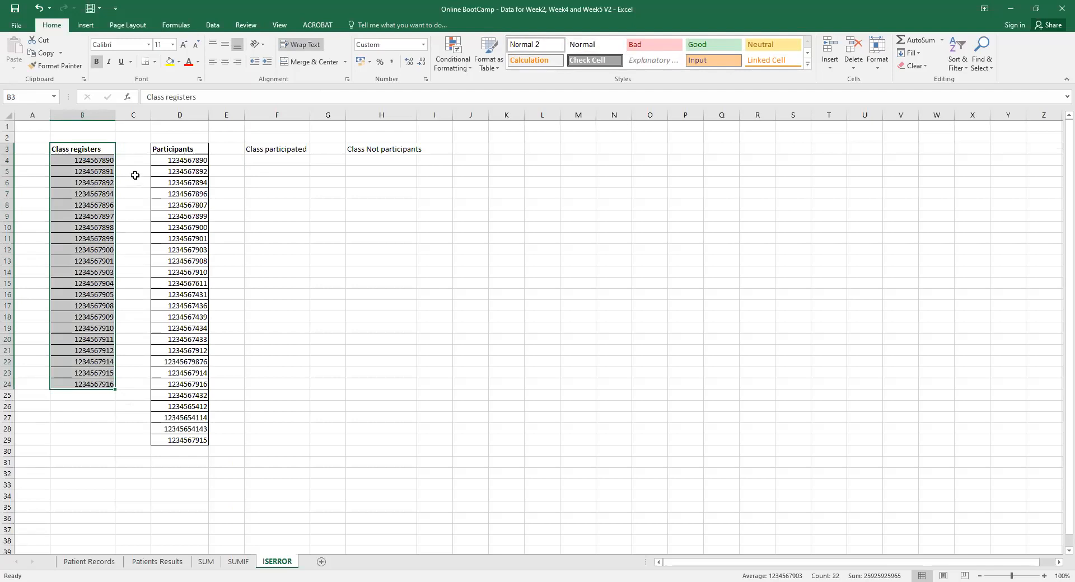
left_click_drag(168, 148, 187, 440)
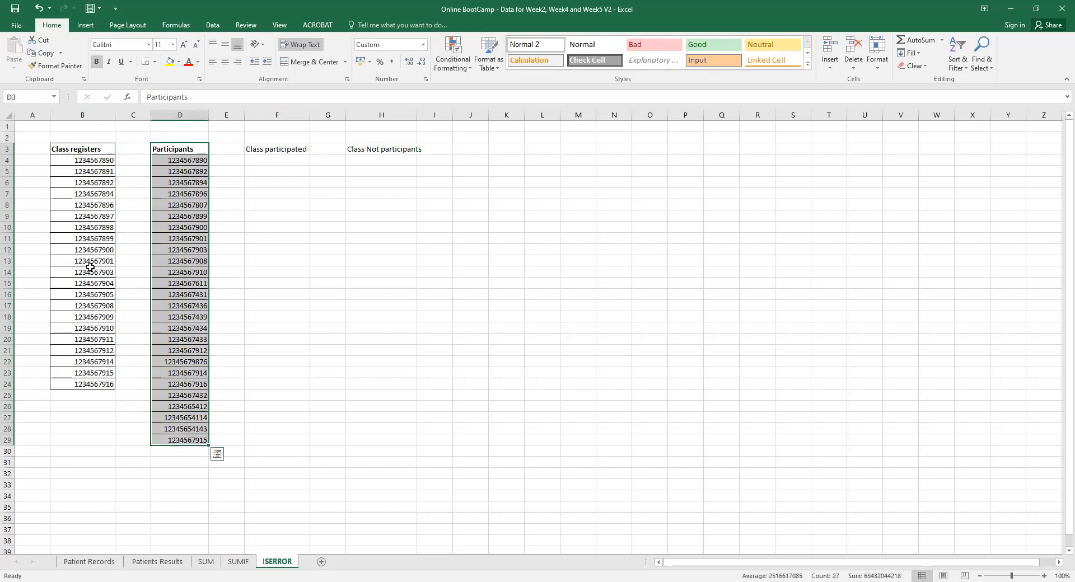
left_click(74, 149)
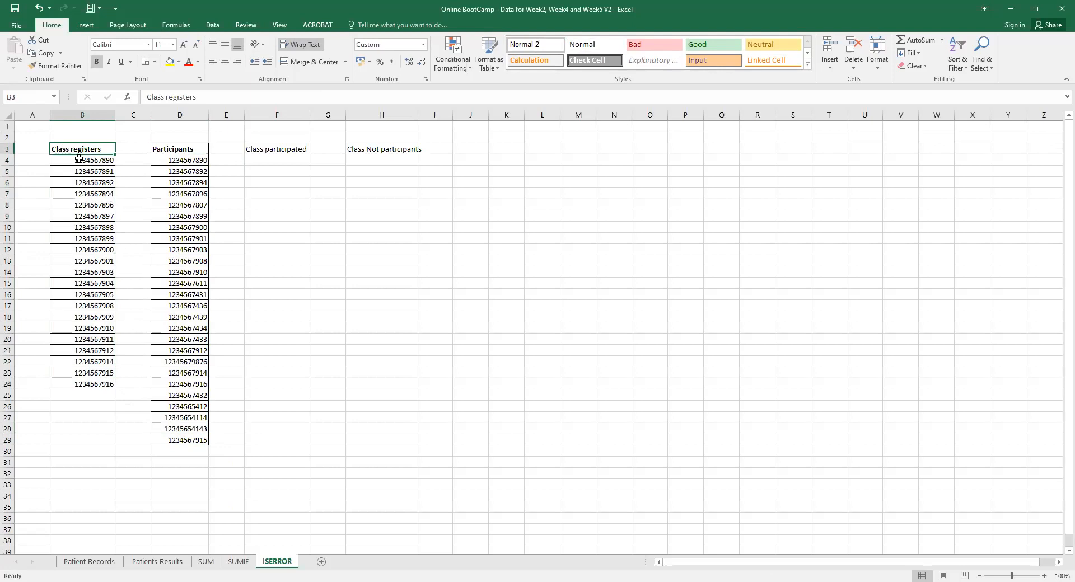
left_click_drag(180, 149, 173, 294)
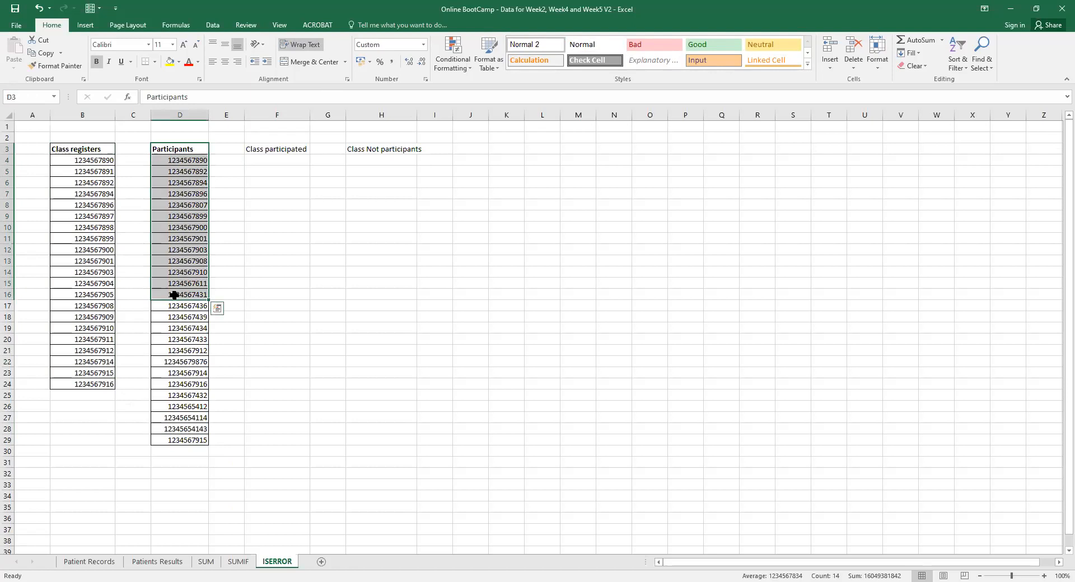
left_click(174, 148)
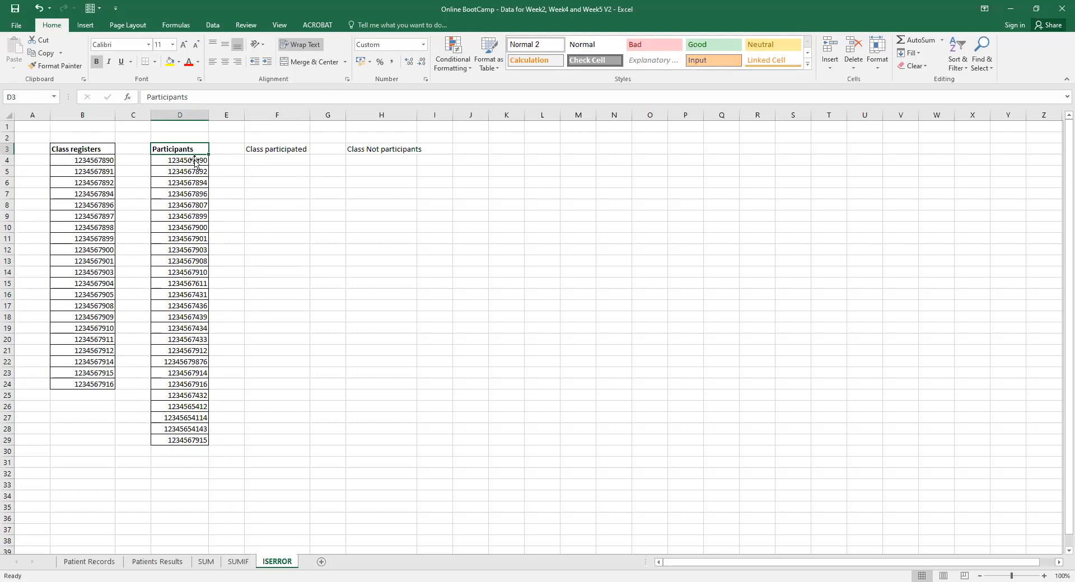
Label D2 'Party' and rename the B3 heading from Class registers to 'Students'.
left_click(180, 137)
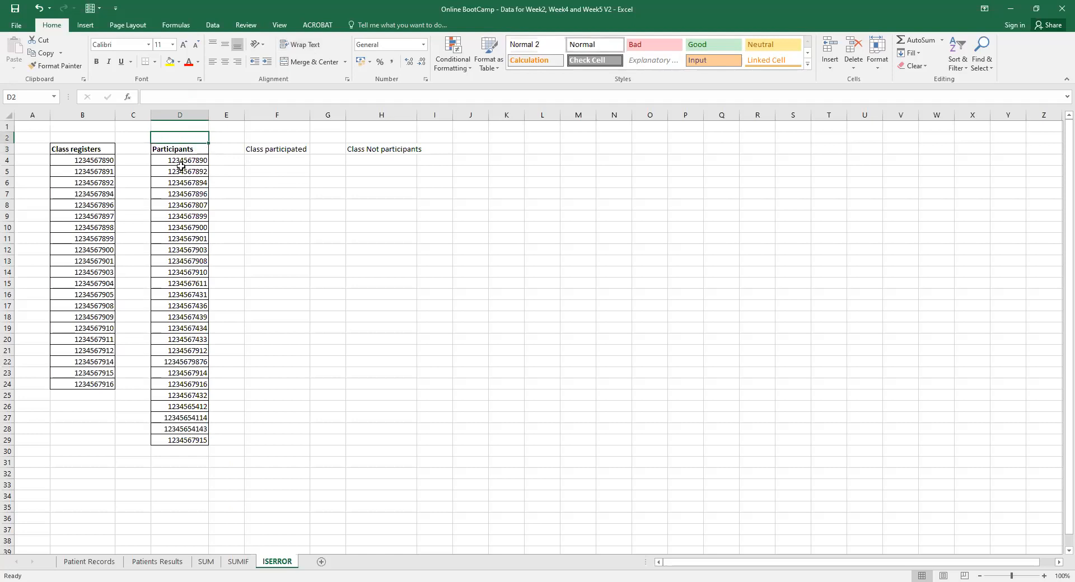
type("Party")
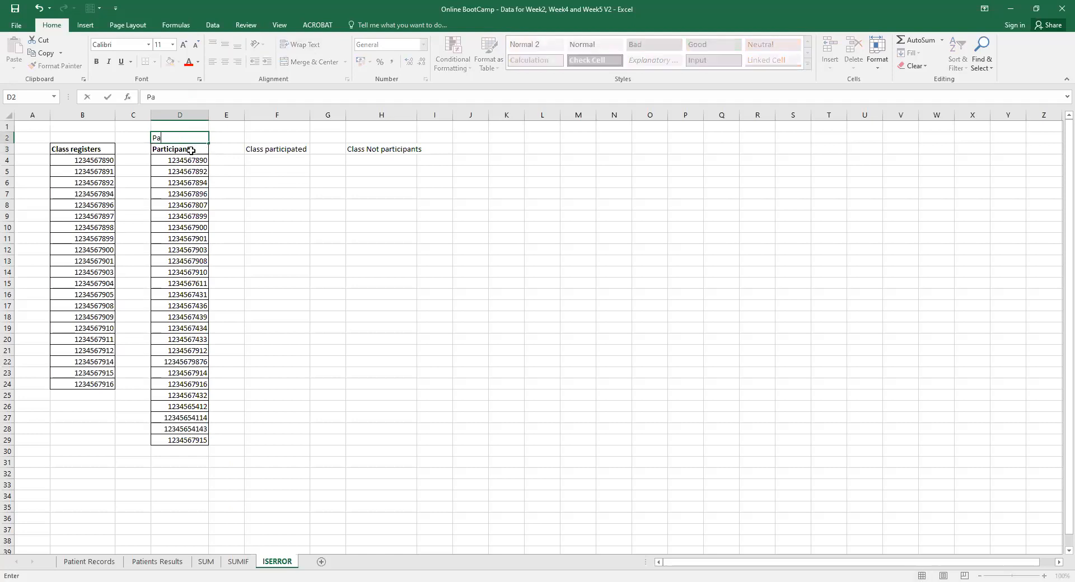
left_click(267, 207)
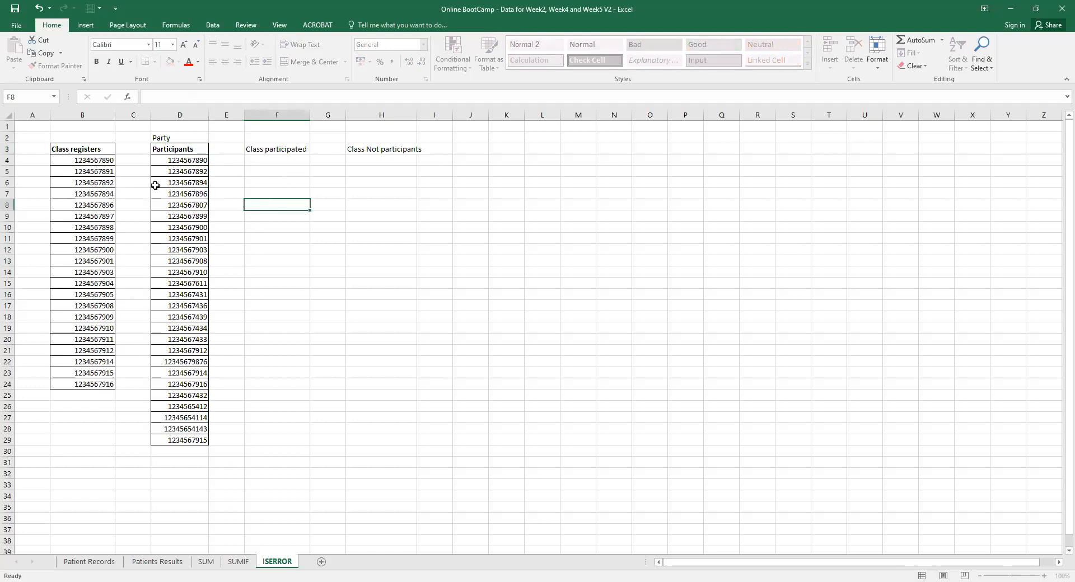
left_click(74, 150)
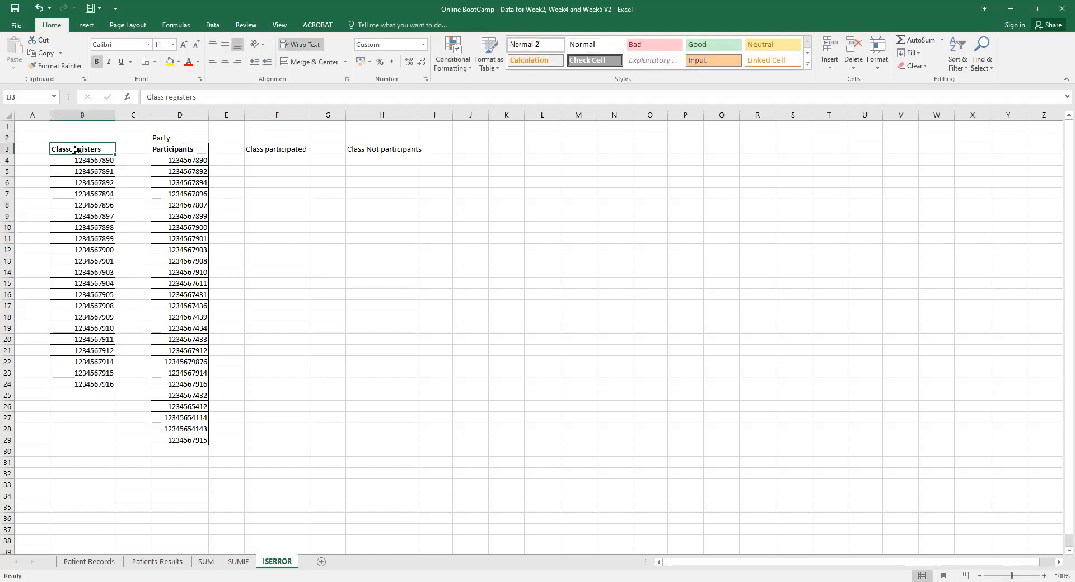
type("Students")
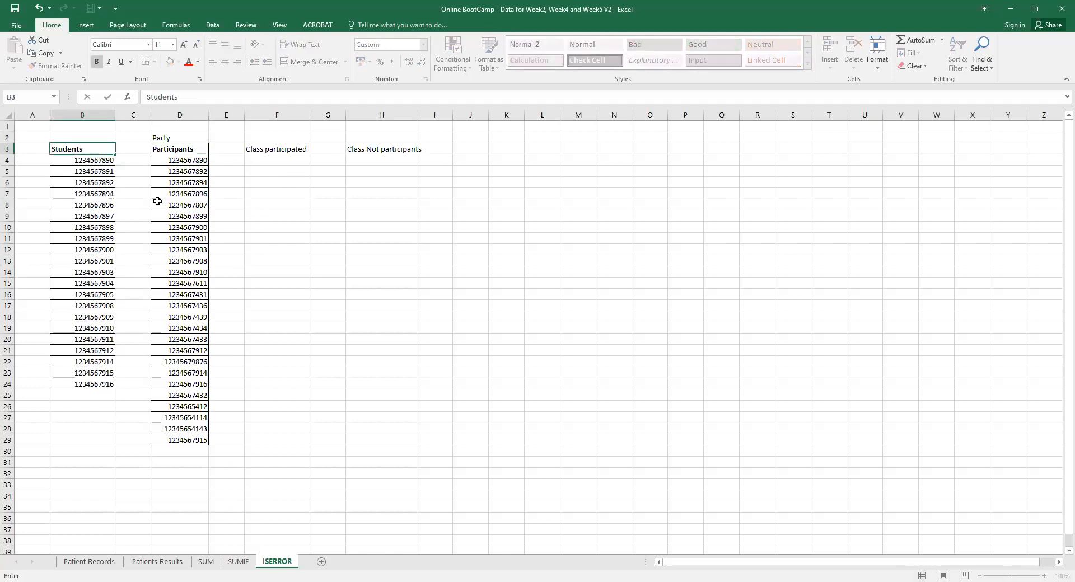
left_click(278, 151)
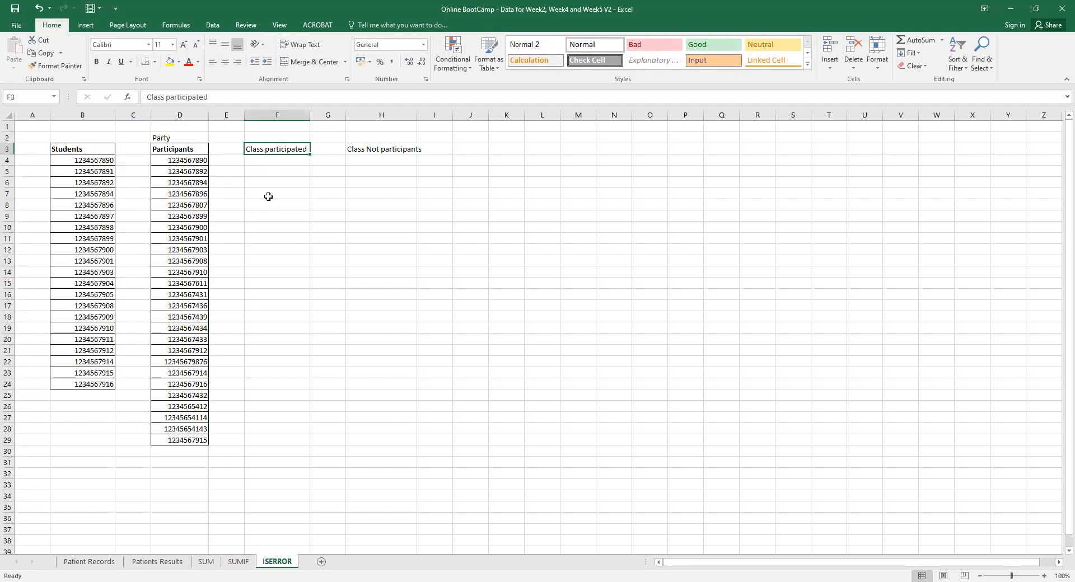
Enter =VLOOKUP(B4;D4:D29;B4;FALSE) in F4, which returns #REF!
left_click(269, 161)
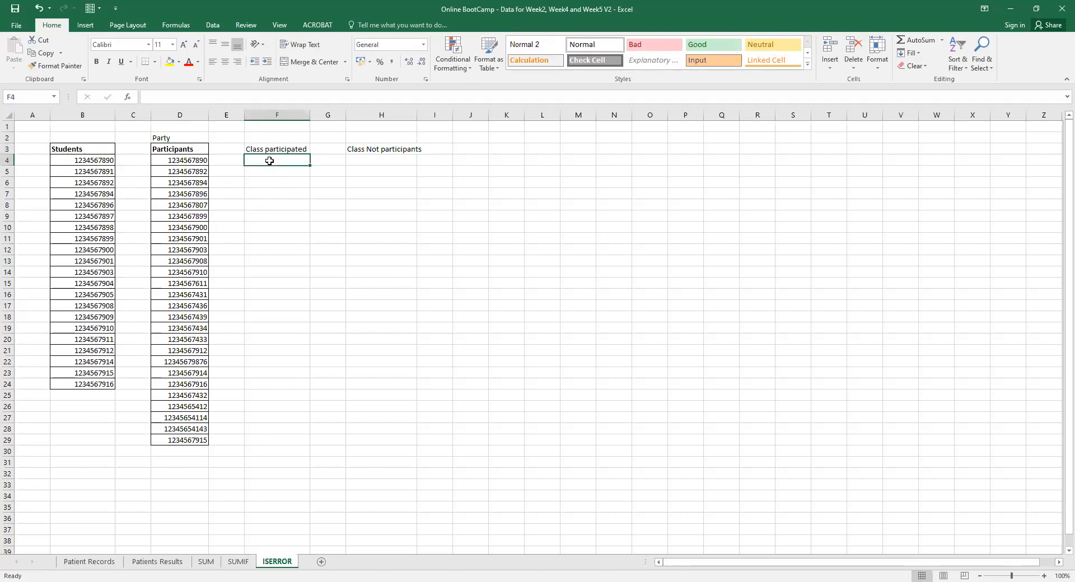
type("=")
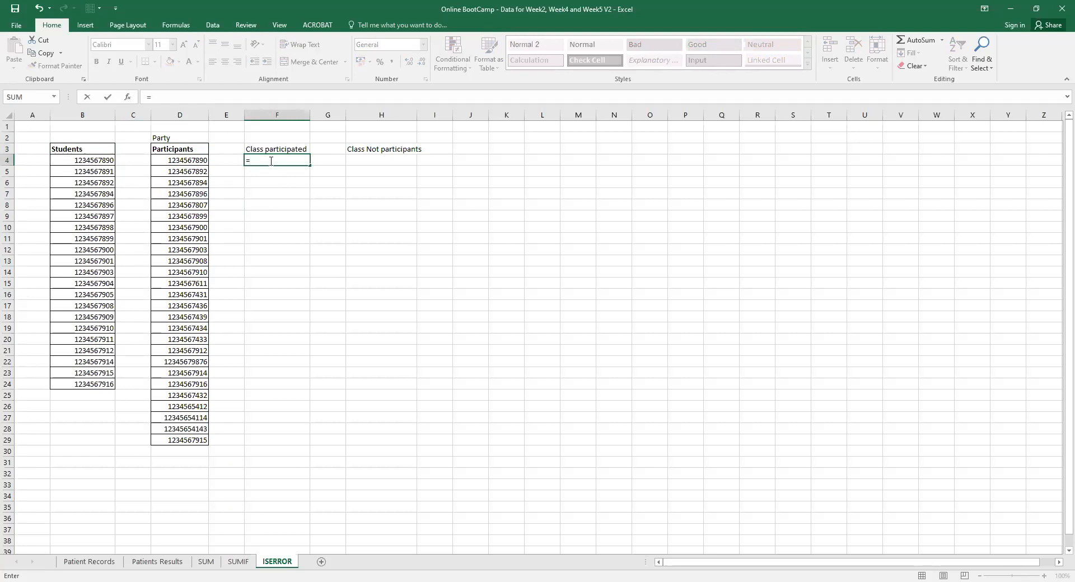
type("vlo")
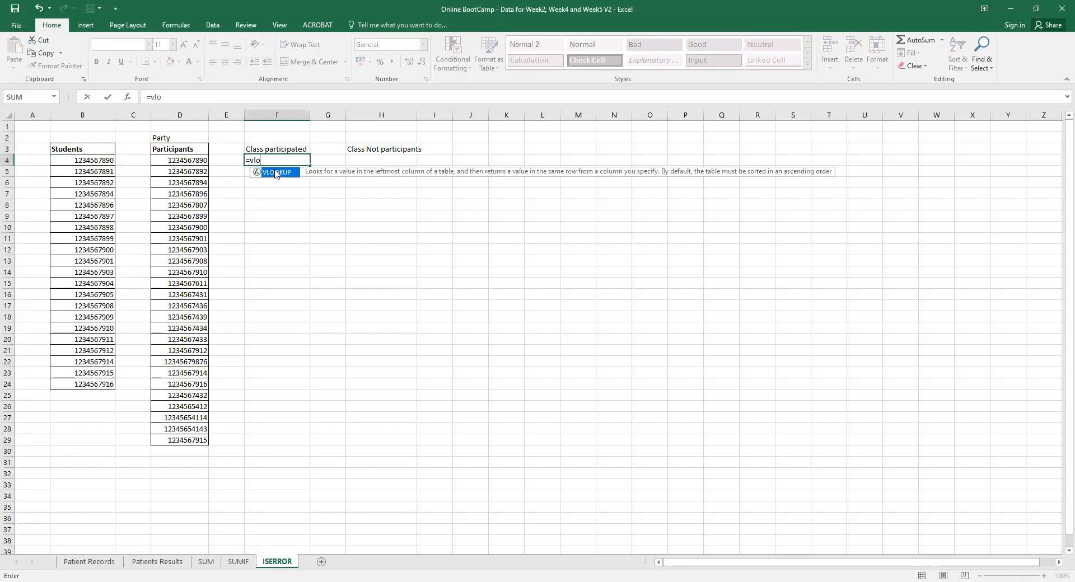
double_click(276, 173)
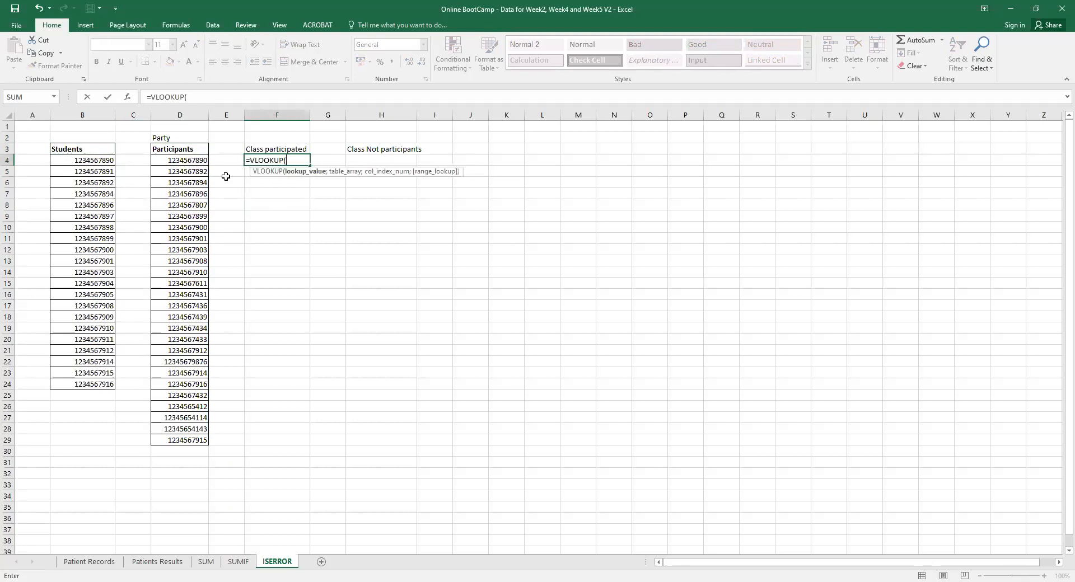
left_click(90, 159)
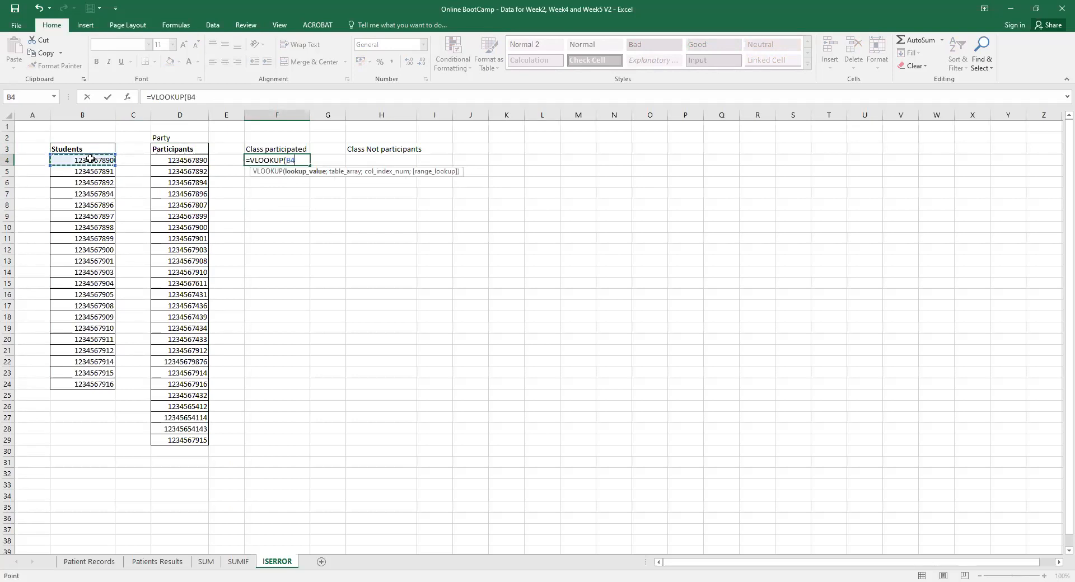
type(";")
left_click(159, 161)
left_click(187, 438, "shift")
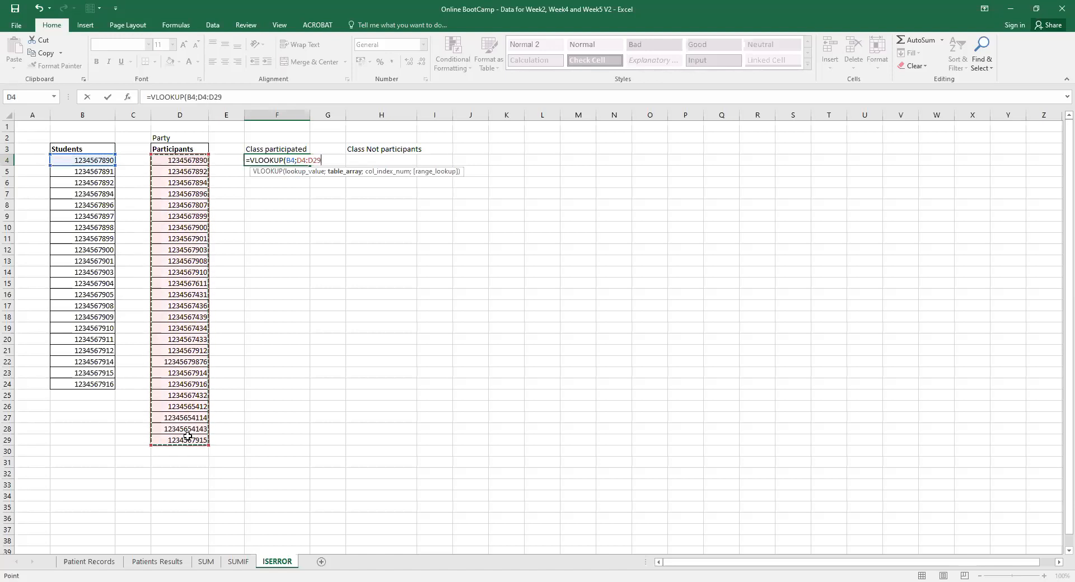
type(";")
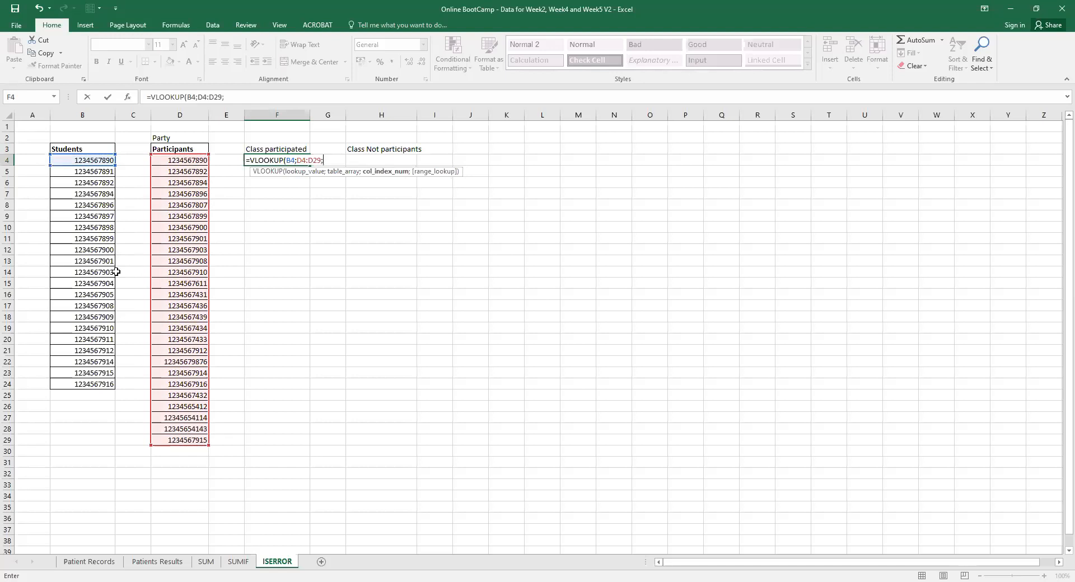
left_click(84, 161)
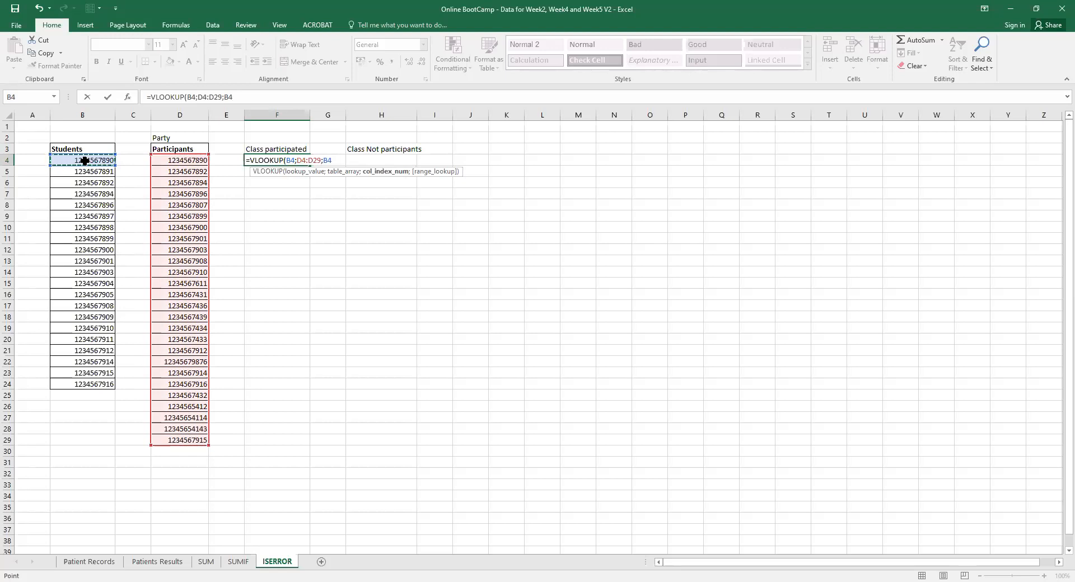
type(";")
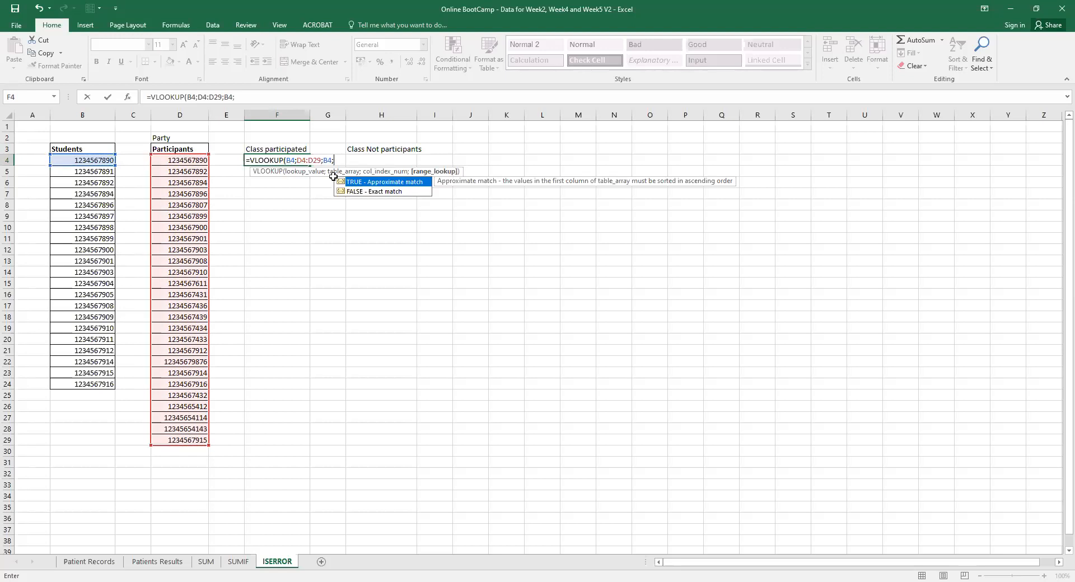
double_click(341, 191)
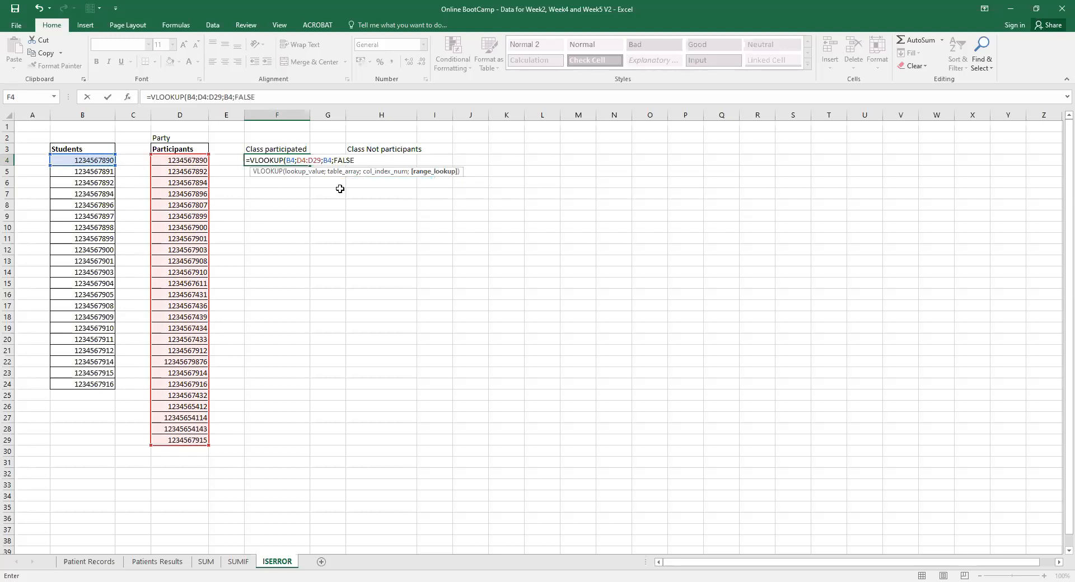
type(")")
key("Return")
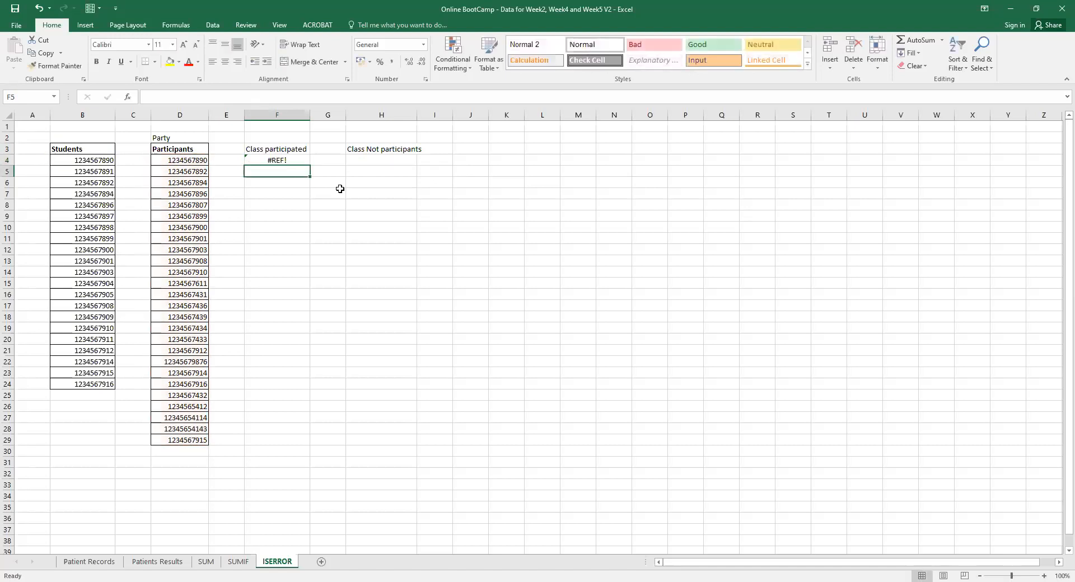
Fill the F4 VLOOKUP down to F29.
left_click(297, 161)
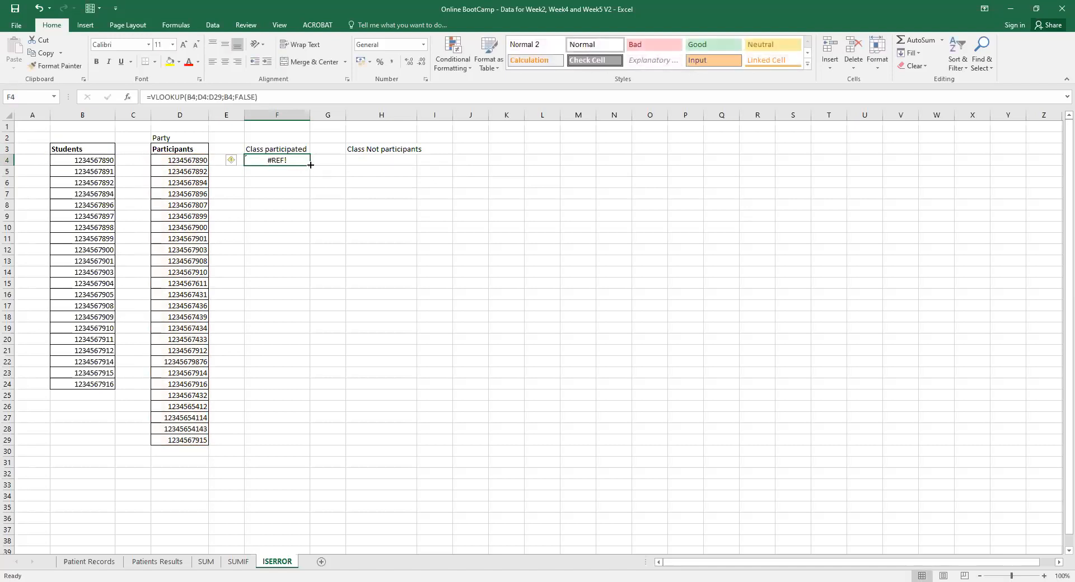
left_click_drag(310, 165, 271, 448)
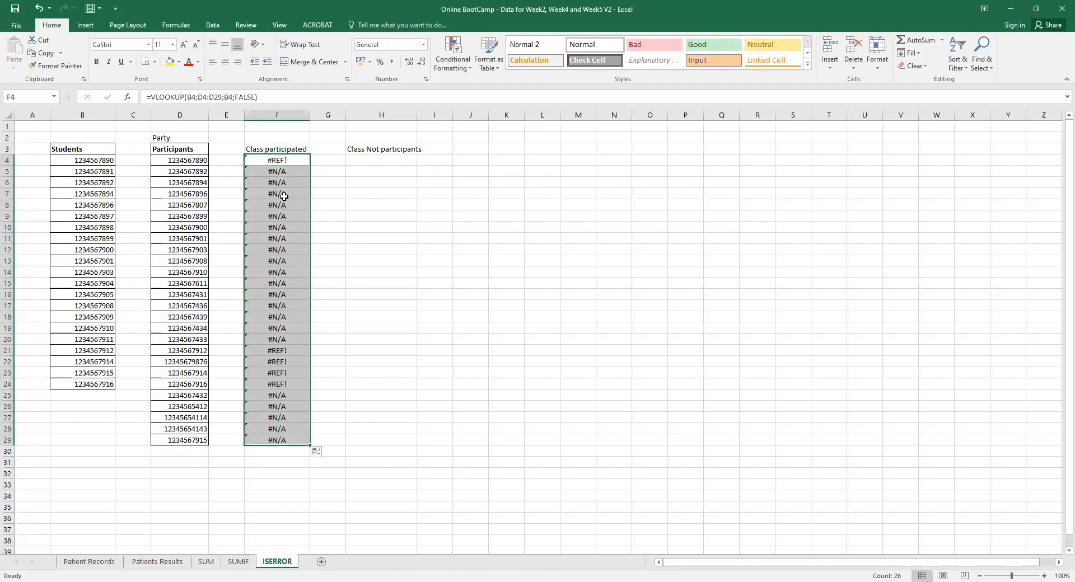
left_click(279, 160)
left_click(278, 161)
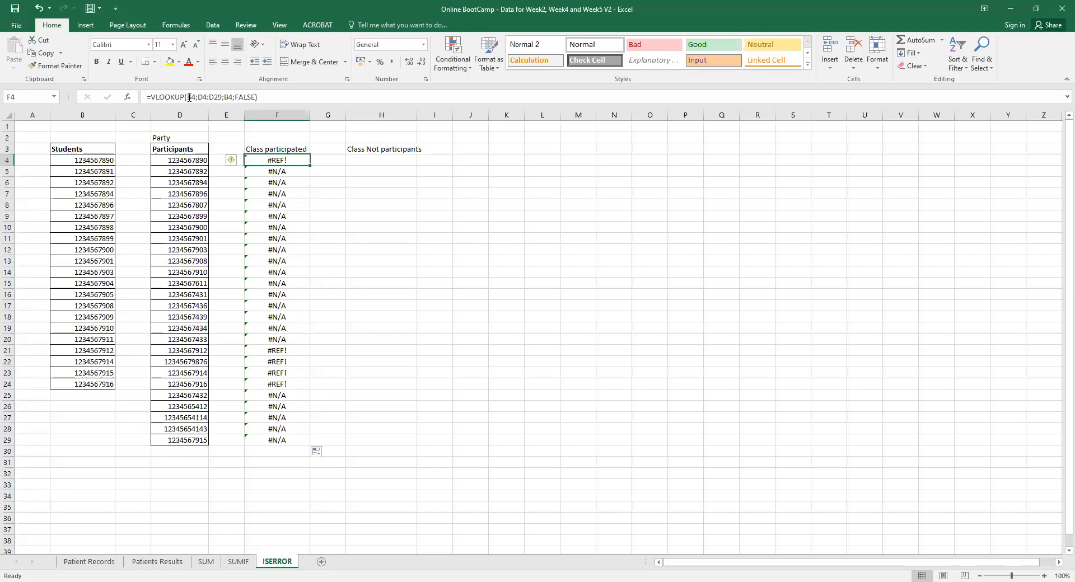
Begin making F4's lookup range absolute by adding $ before D4.
left_click(207, 98)
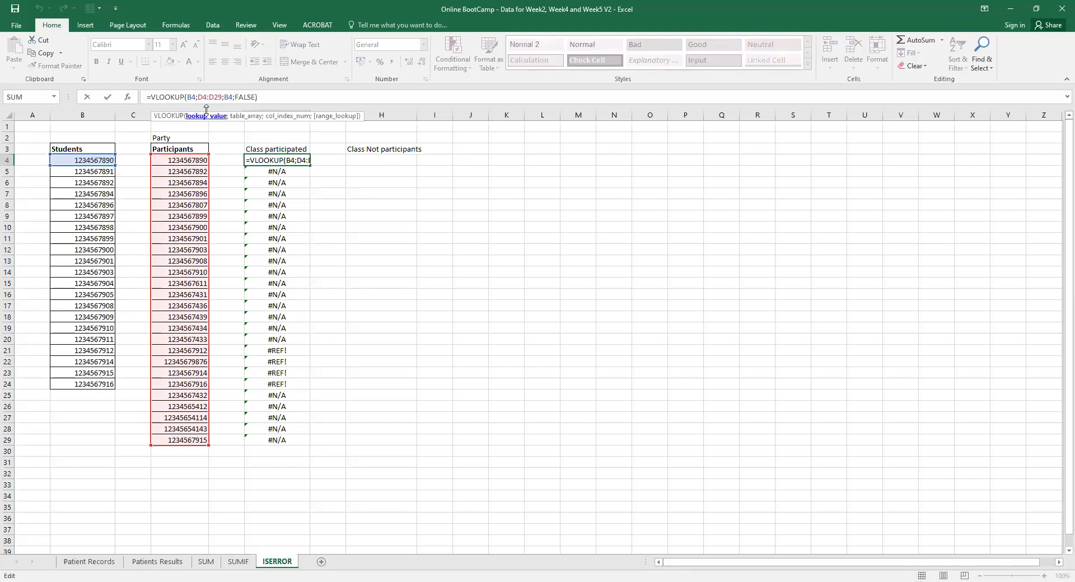
left_click(197, 98)
type("S")
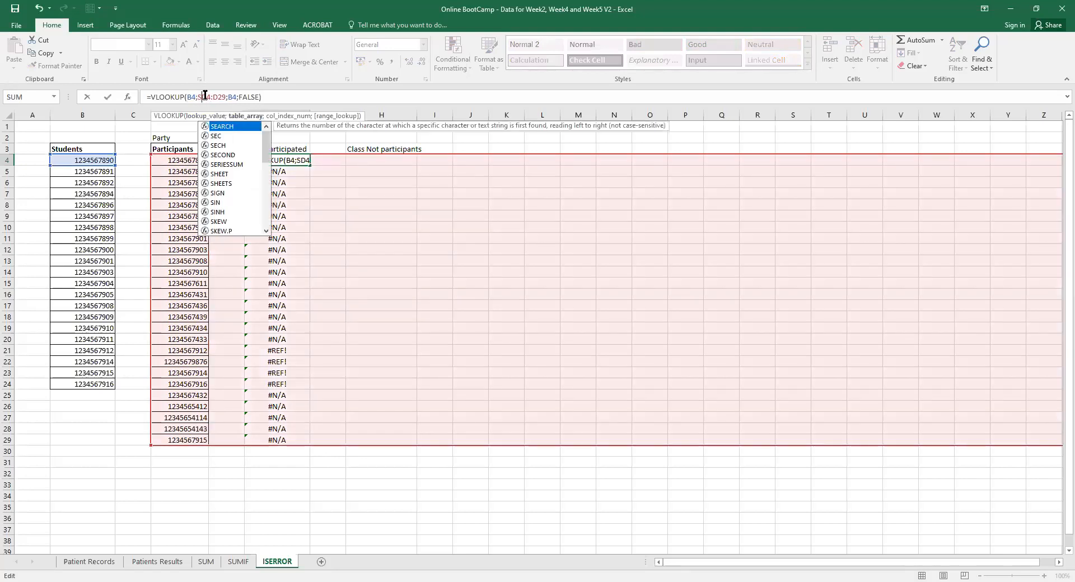
key("BackSpace")
type("$")
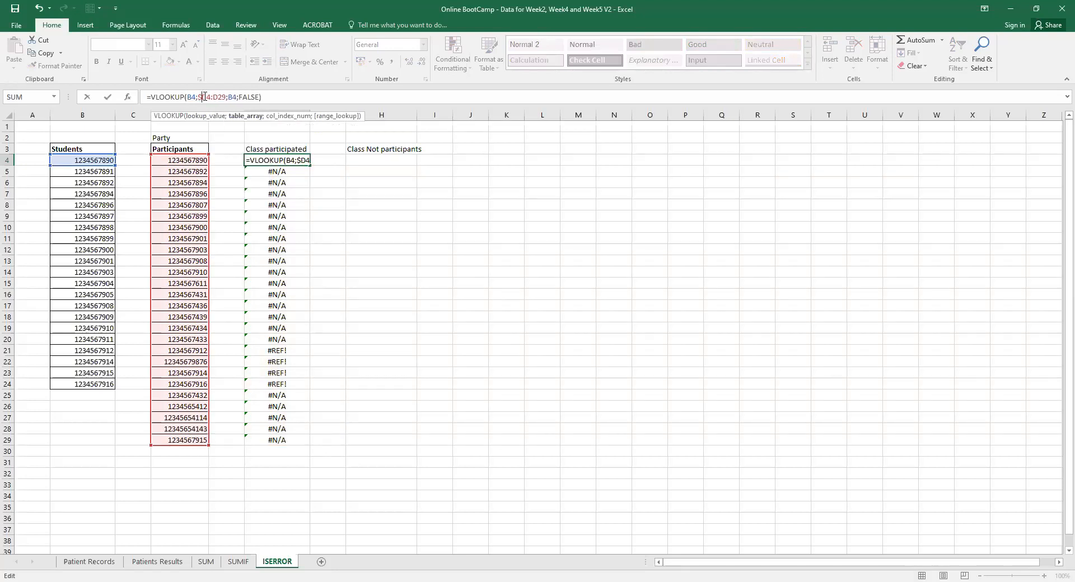
left_click(206, 98)
Finish locking F4's lookup range as $D$4:$D$29.
type("$")
left_click(217, 98)
type("$")
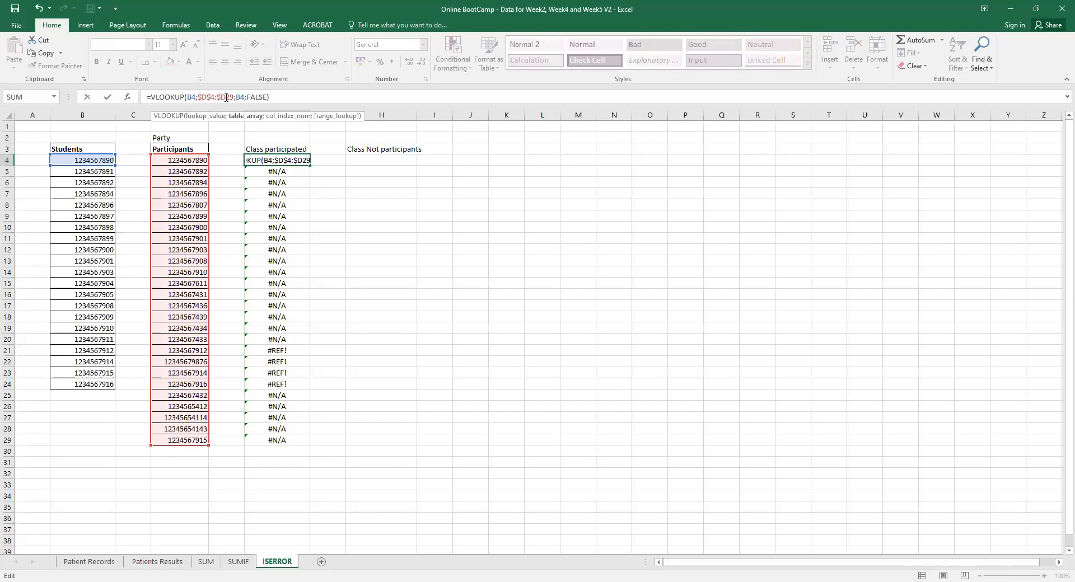
left_click(227, 98)
type("$")
key("Return")
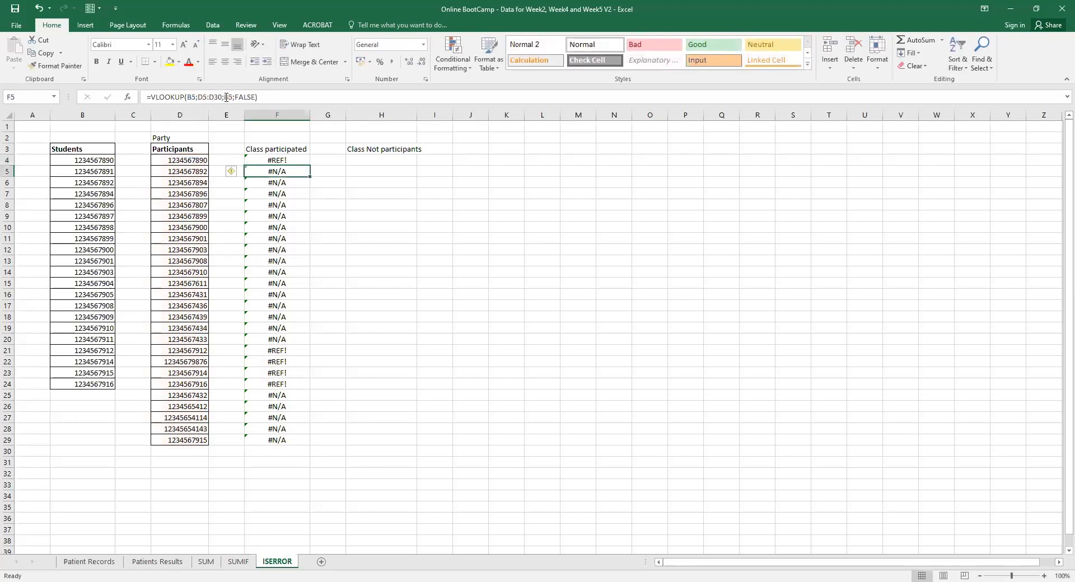
Refill the locked formula from F4 down to F29 and check the results.
left_click(305, 160)
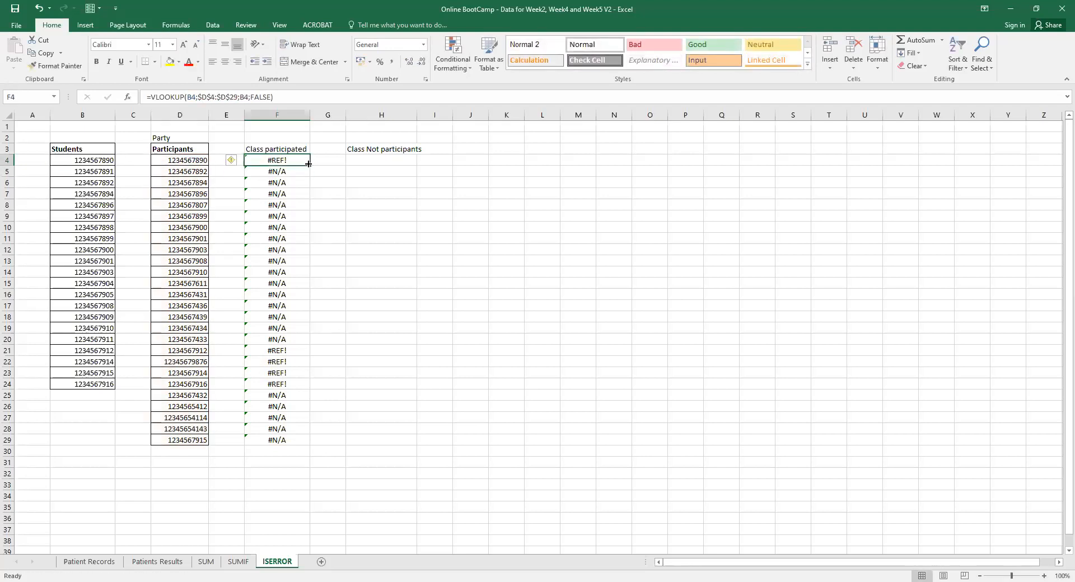
double_click(309, 164)
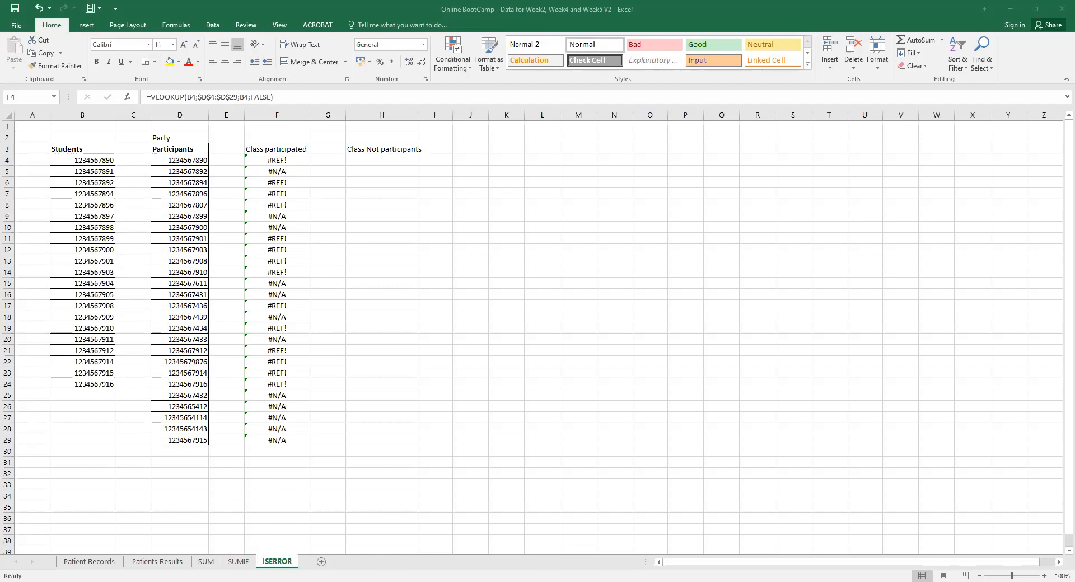
key("ctrl+shift+Down")
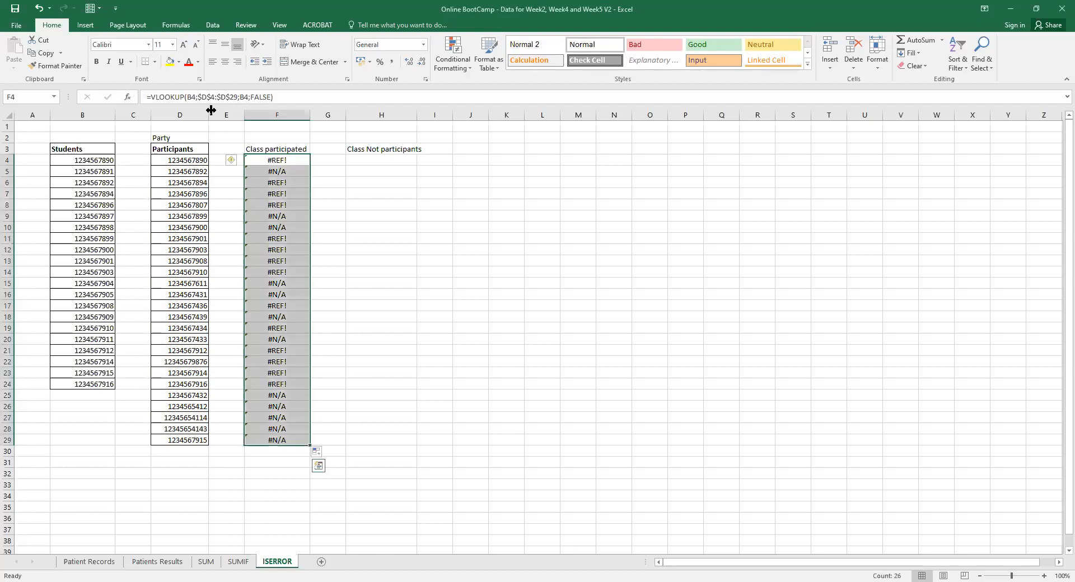
left_click(264, 161)
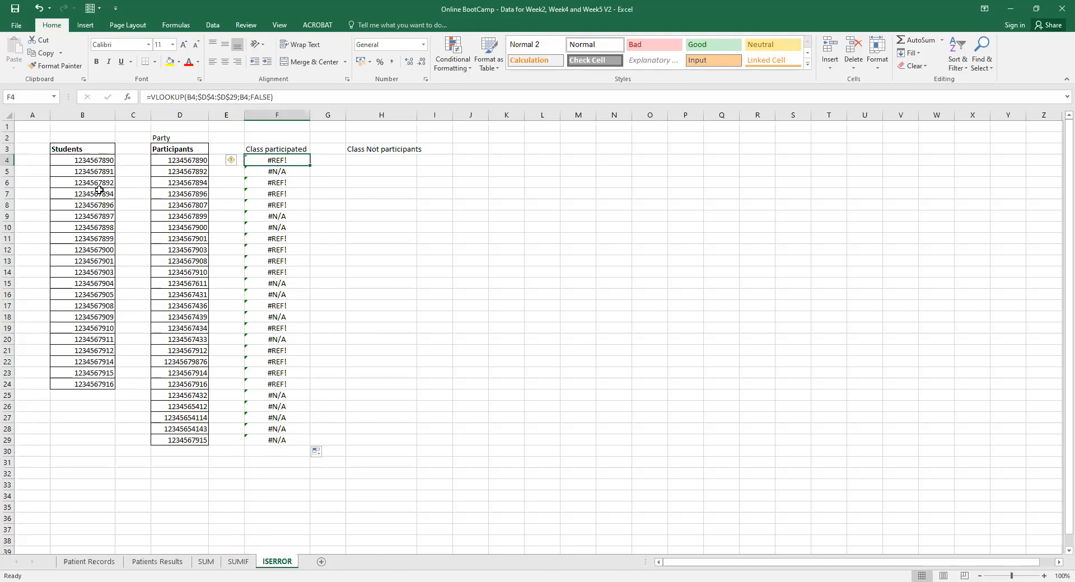
Change F4's lookup value to D4 and its lookup range to $B$4:$B$29.
left_click(193, 98)
key("BackSpace")
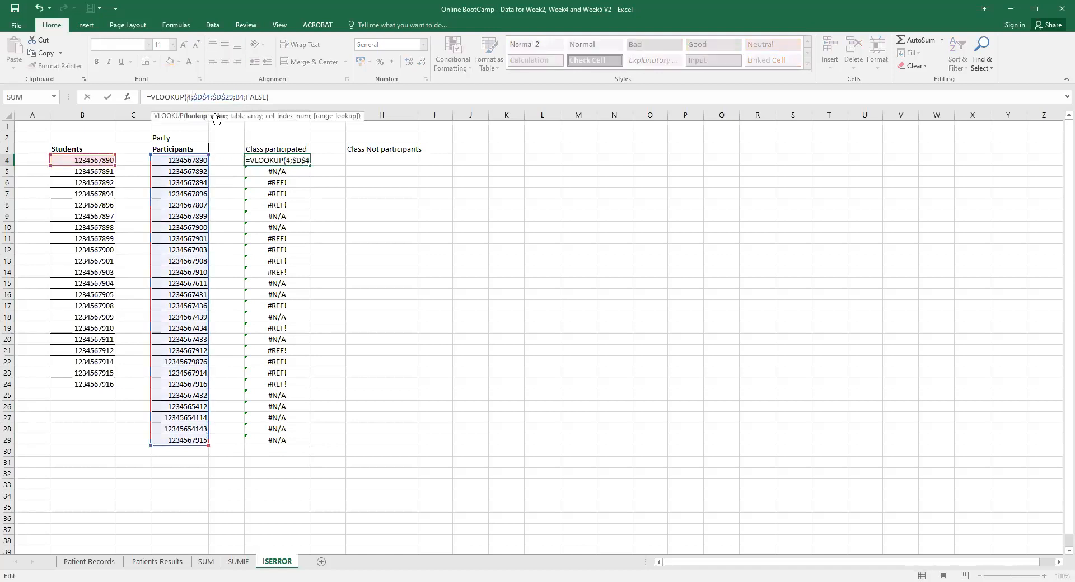
left_click(192, 162)
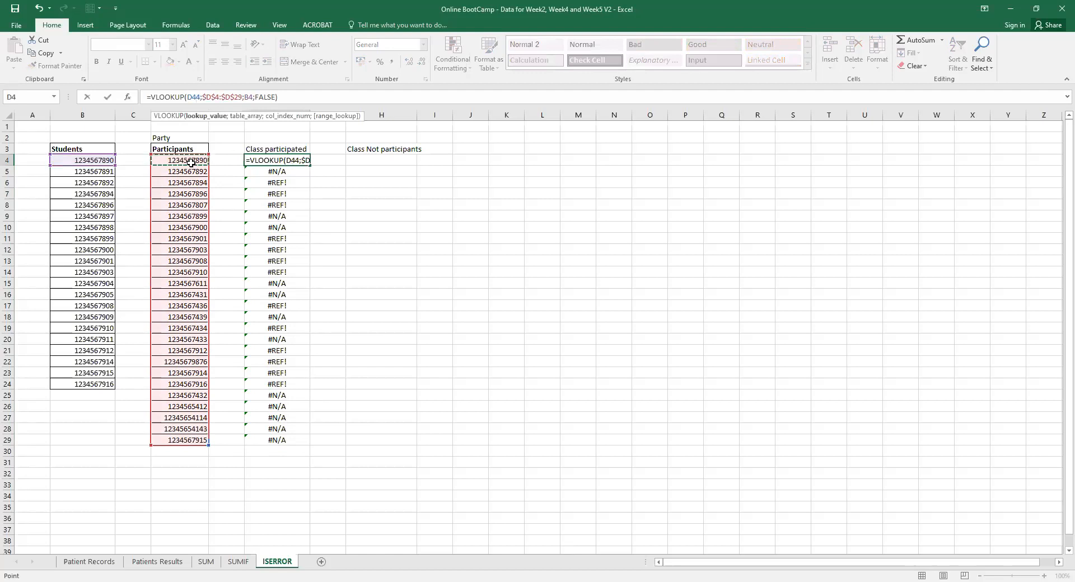
key("Delete")
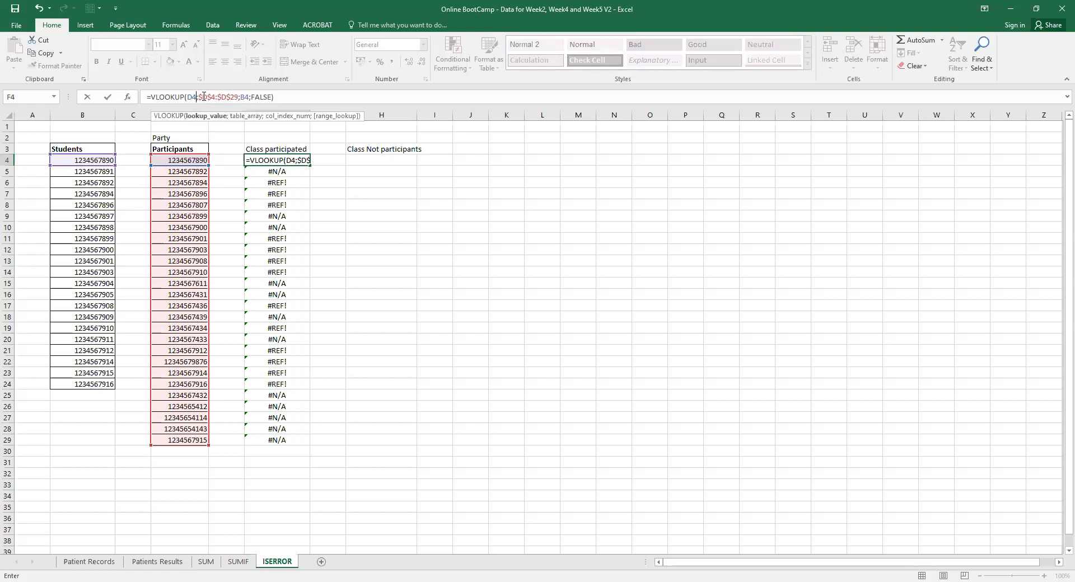
left_click(203, 97)
key("Delete")
type("b")
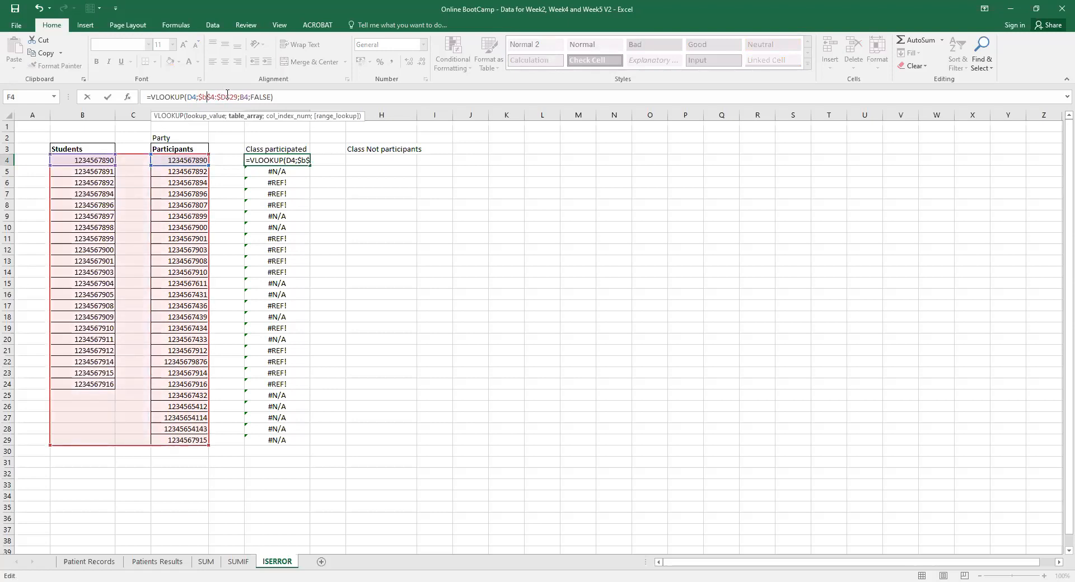
left_click(227, 97)
key("BackSpace")
type("b")
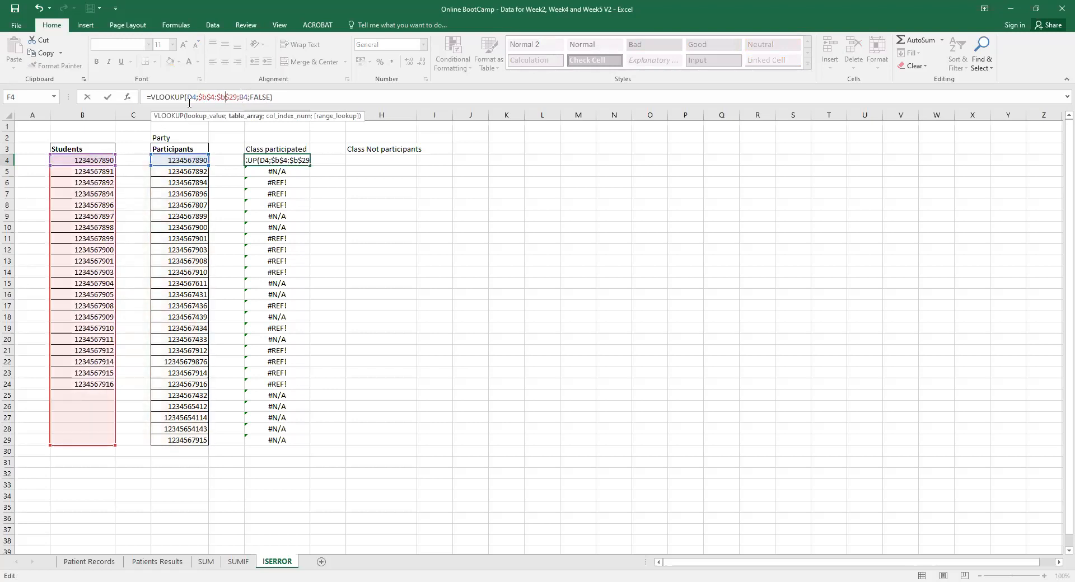
left_click(245, 96)
key("BackSpace")
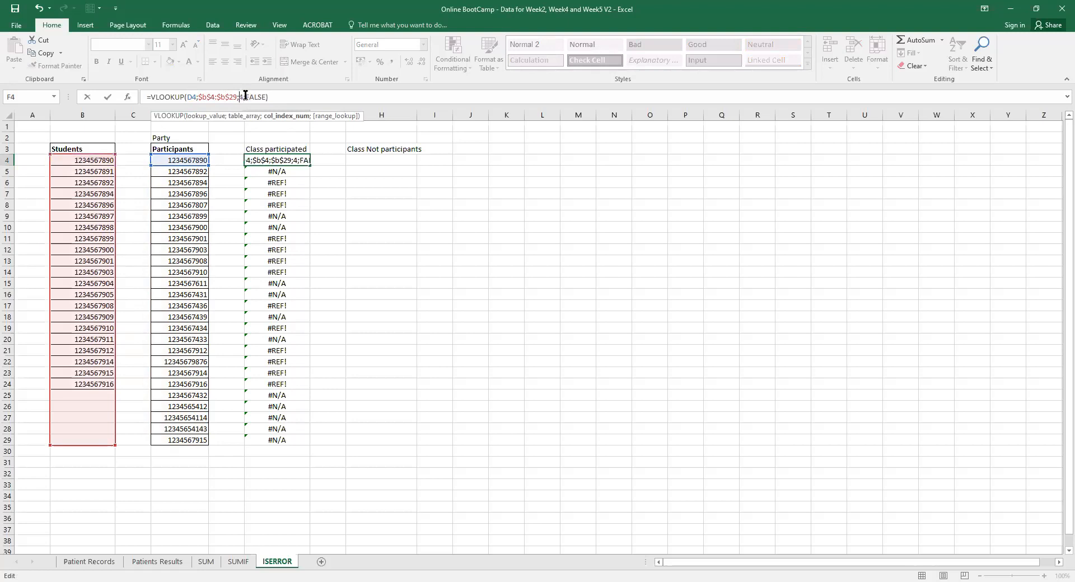
type("d")
key("Return")
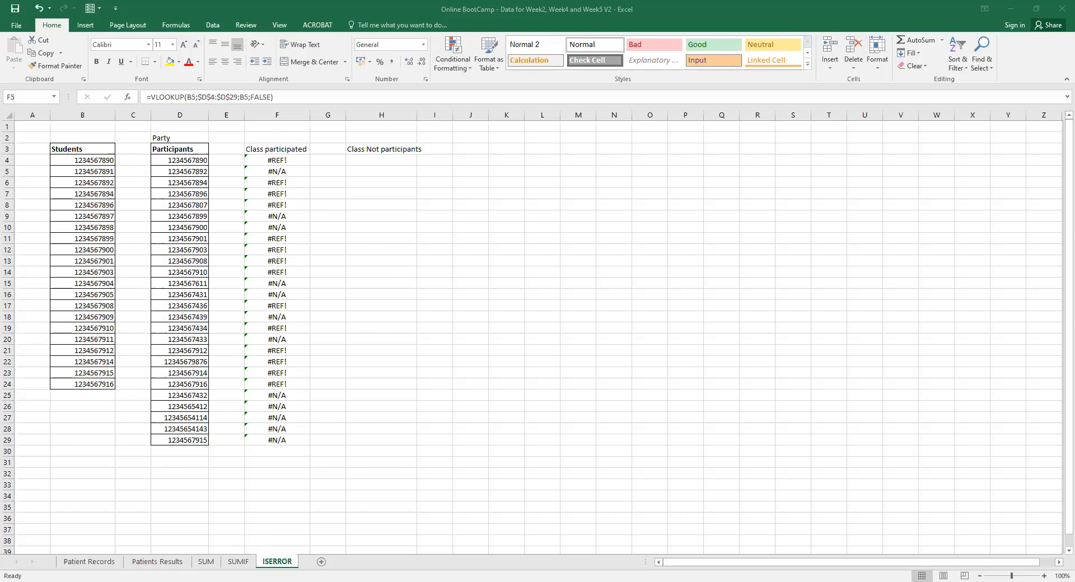
left_click(278, 161)
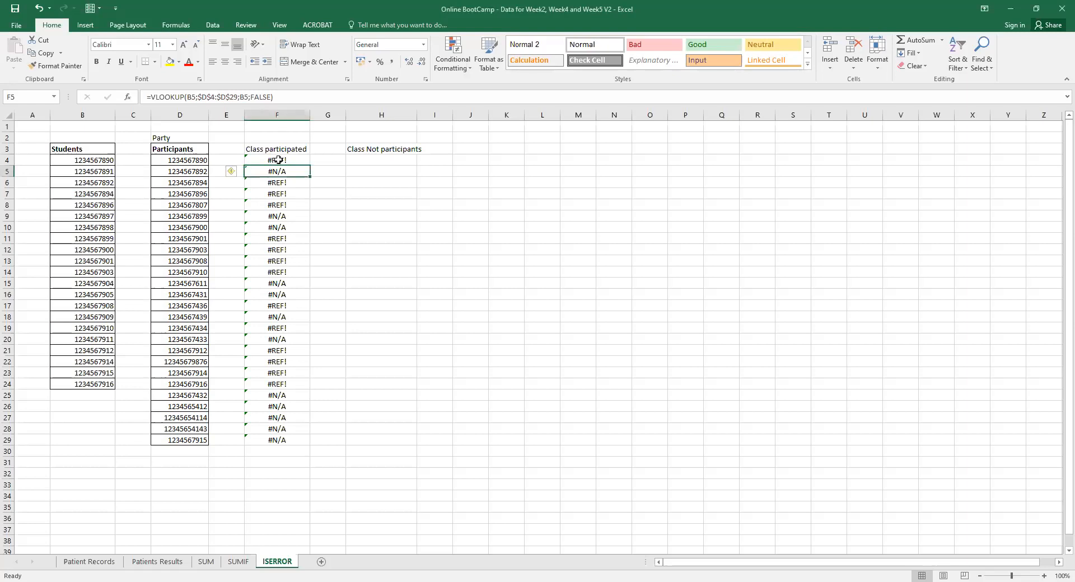
left_click(249, 96)
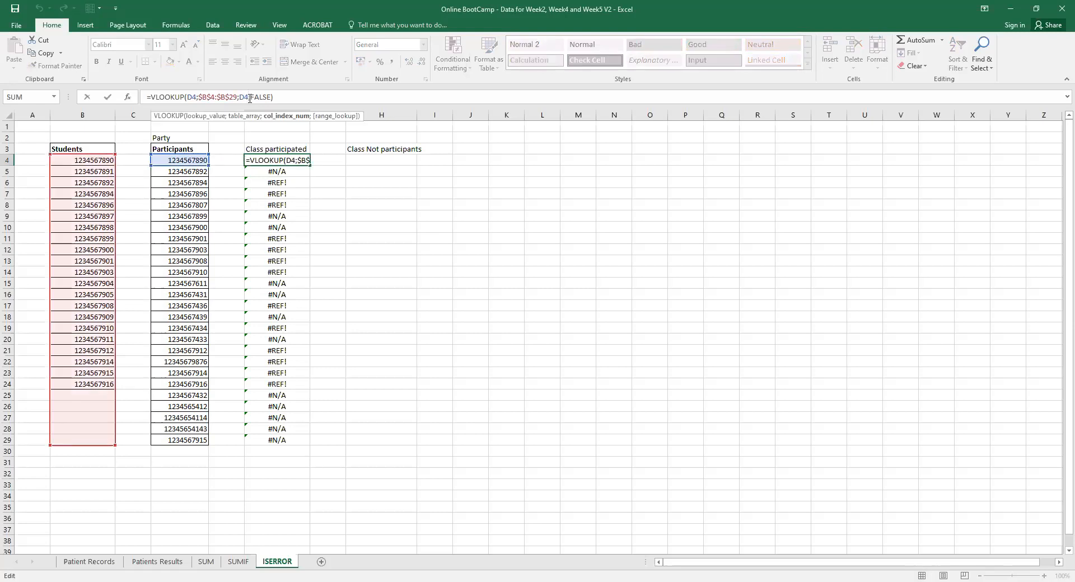
left_click_drag(250, 98, 240, 97)
type("1")
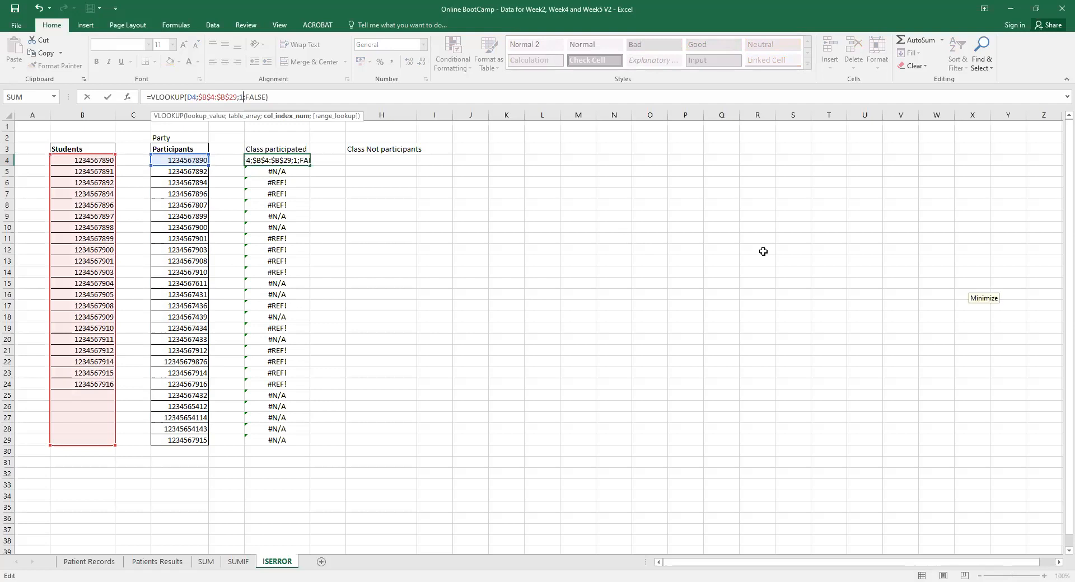
key("Return")
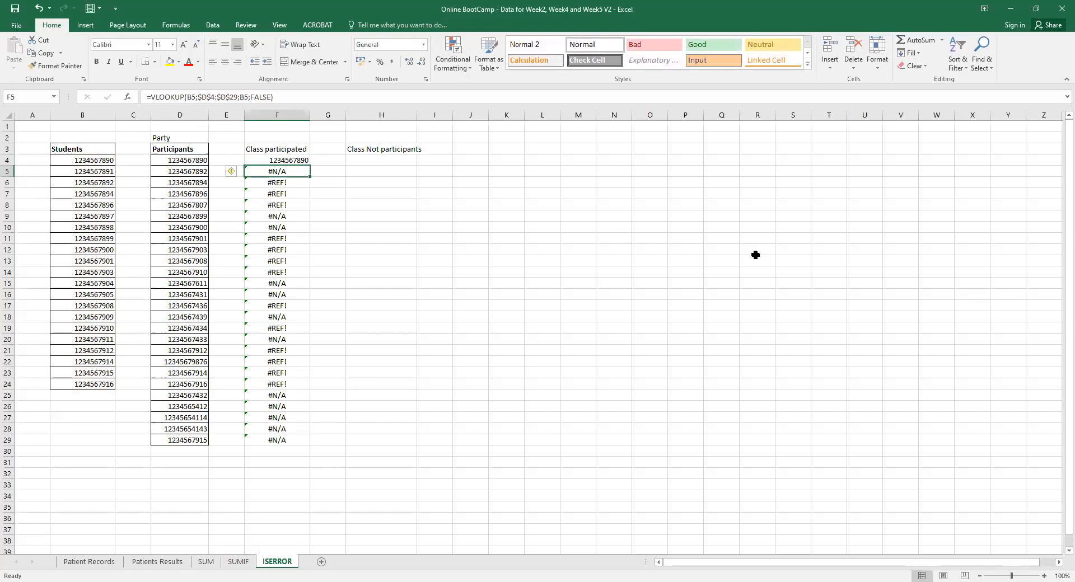
Copy =VLOOKUP(D4;$B$4:$B$29;1;FALSE) down to F29, then compare F8's #N/A with B8.
left_click(267, 160)
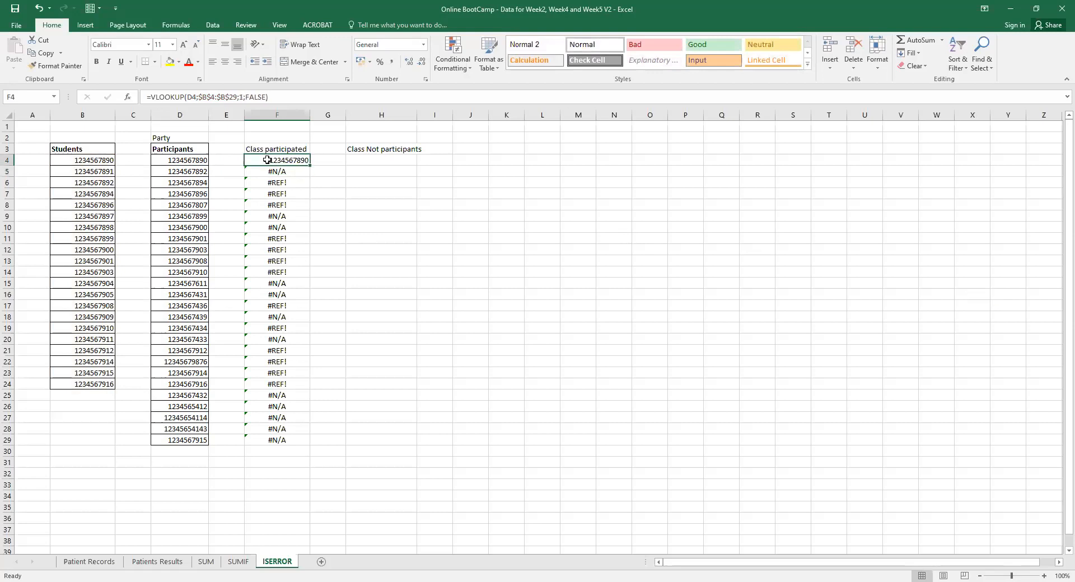
left_click(196, 98)
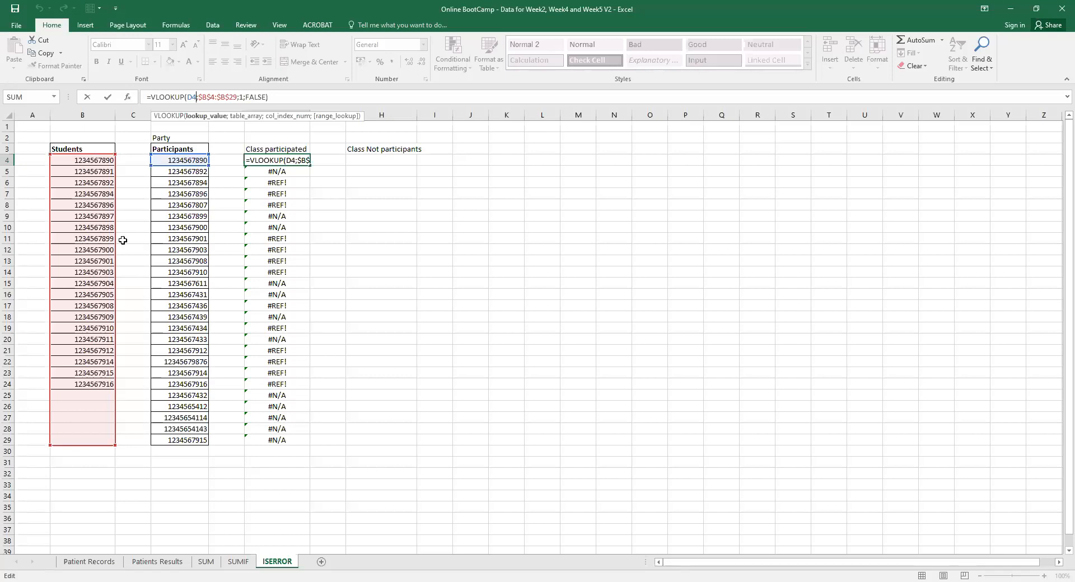
left_click(298, 160)
key("Return")
left_click(307, 164)
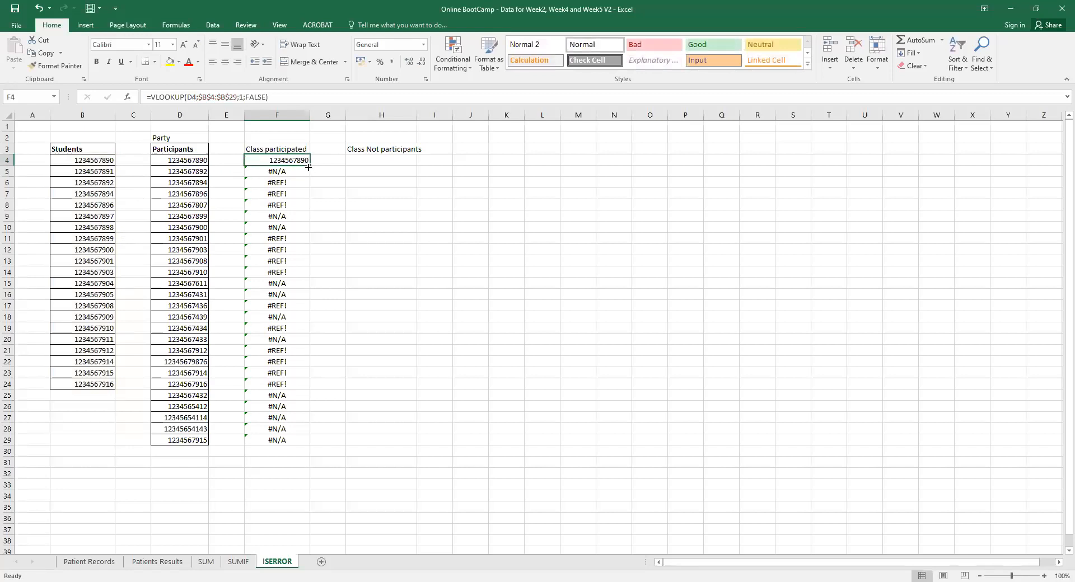
double_click(309, 166)
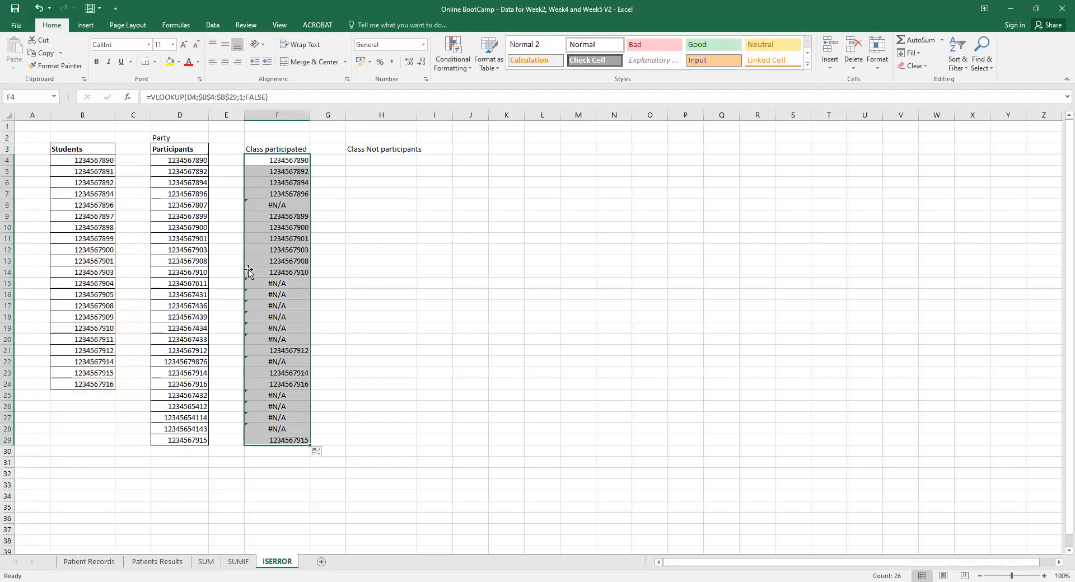
left_click(275, 204)
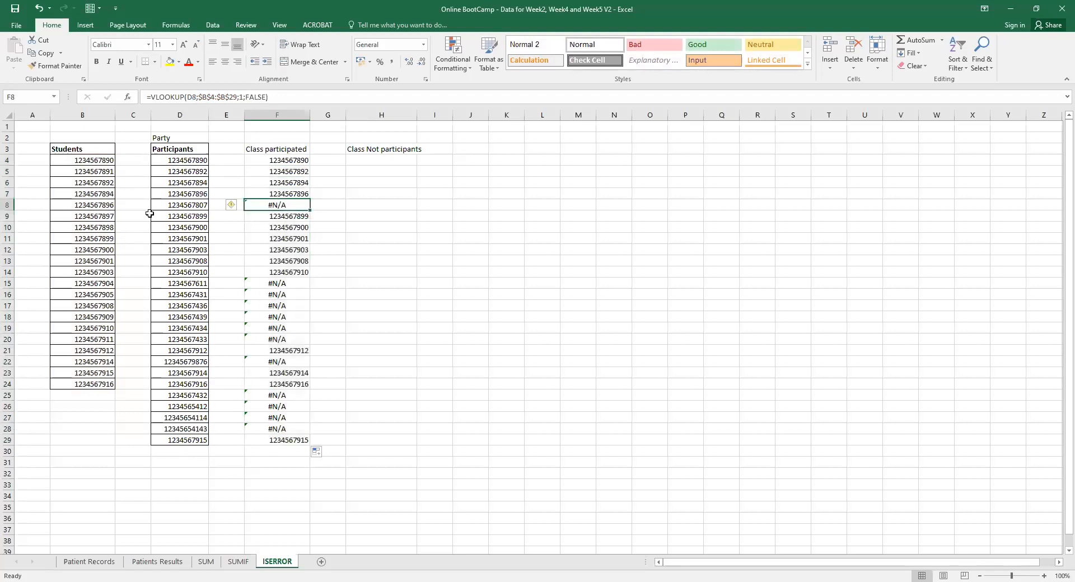
left_click(95, 206)
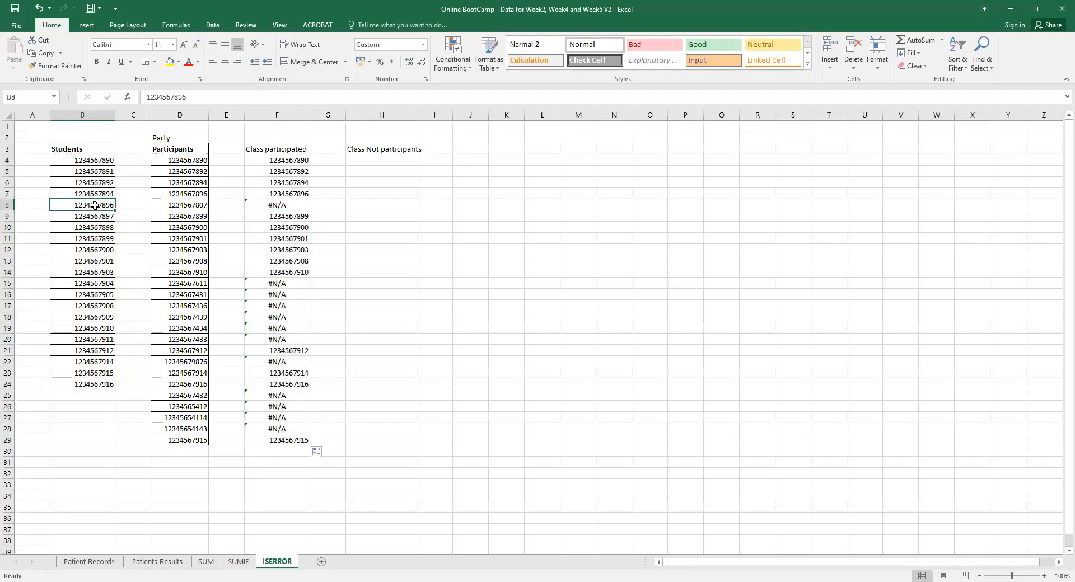
left_click(275, 203)
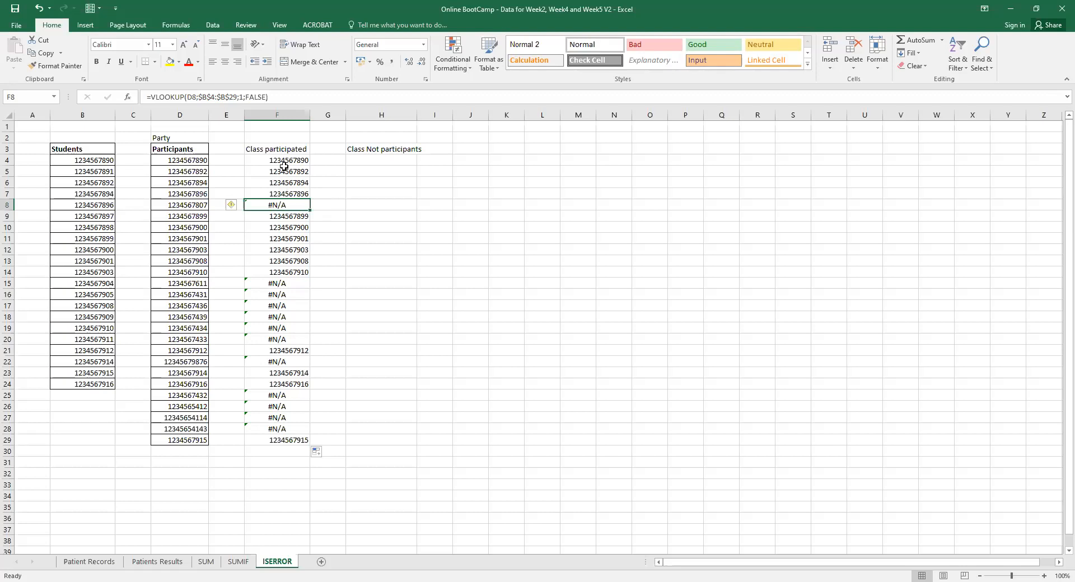
left_click_drag(285, 161, 299, 440)
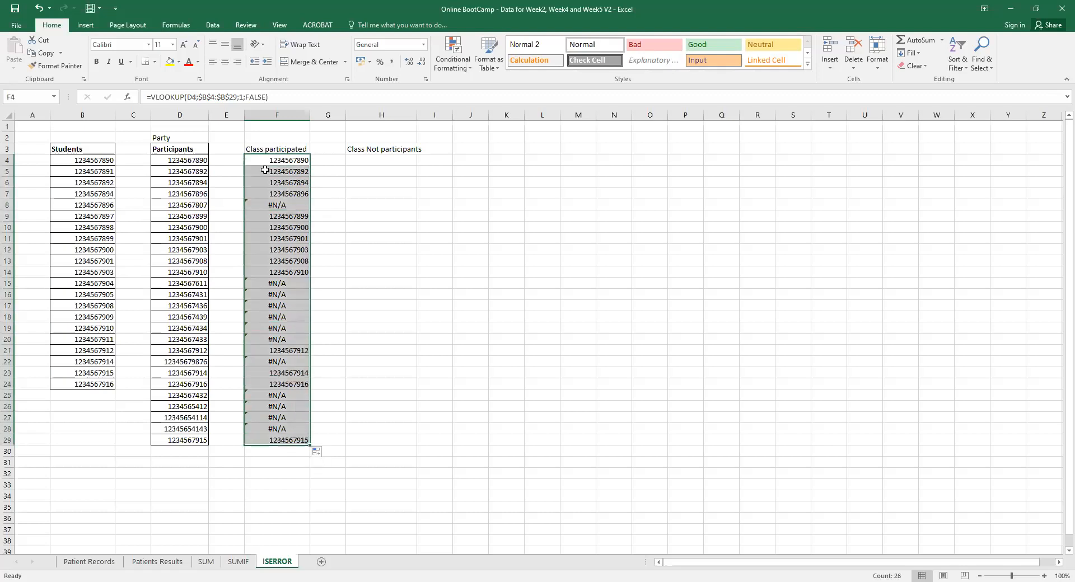
left_click(284, 206)
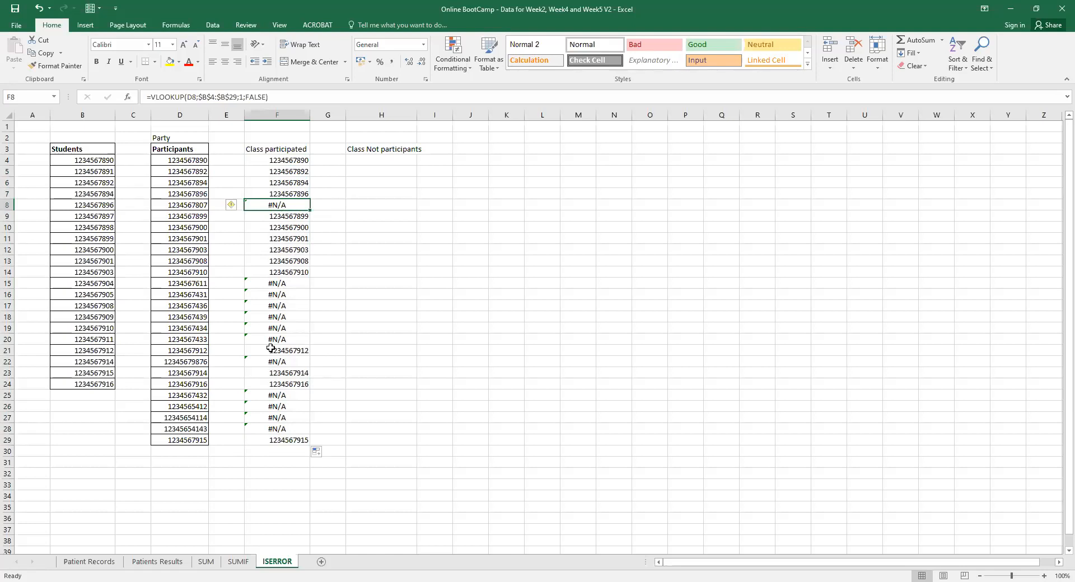
Wrap F8's VLOOKUP in IFERROR with the fallback "Not attended", accepting Excel's correction.
left_click(152, 97)
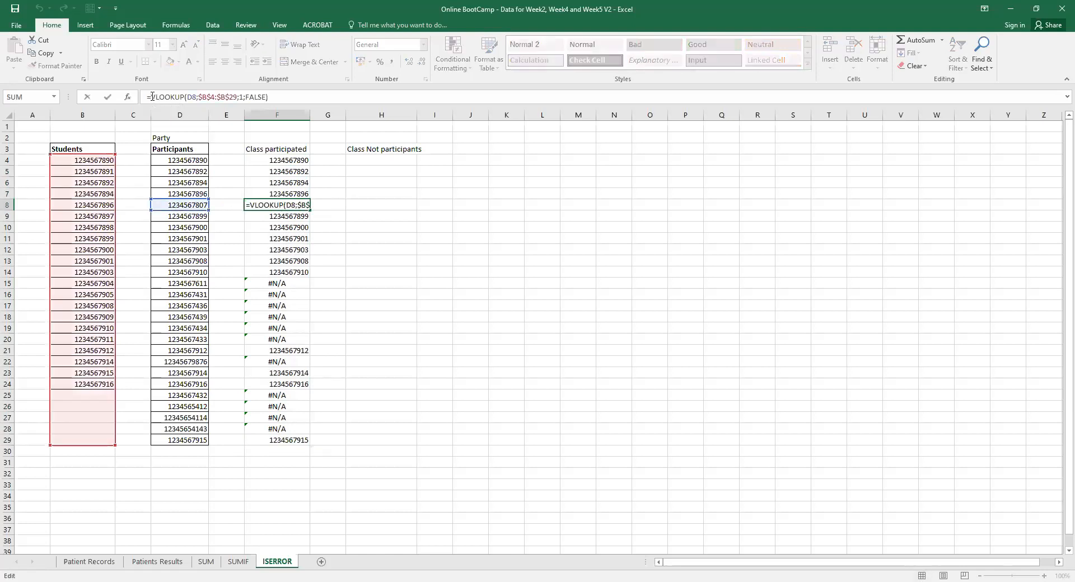
type("iferr")
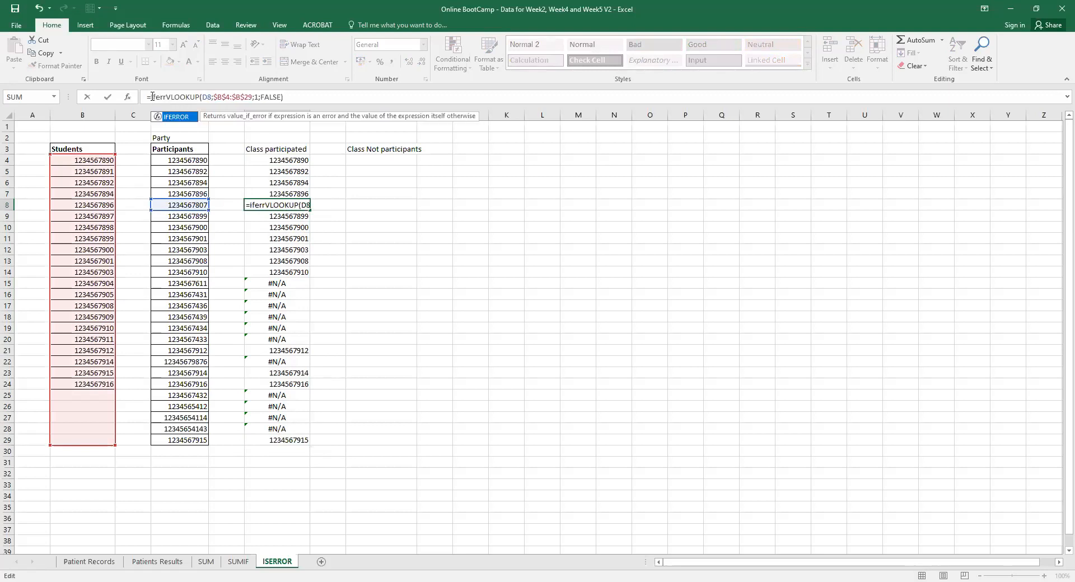
double_click(176, 119)
type("((")
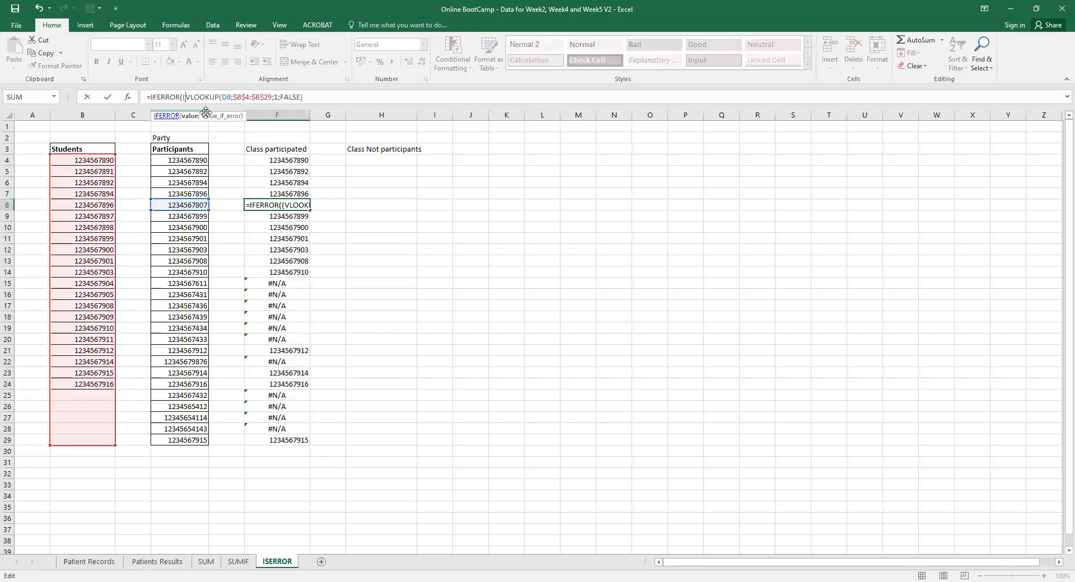
left_click(315, 97)
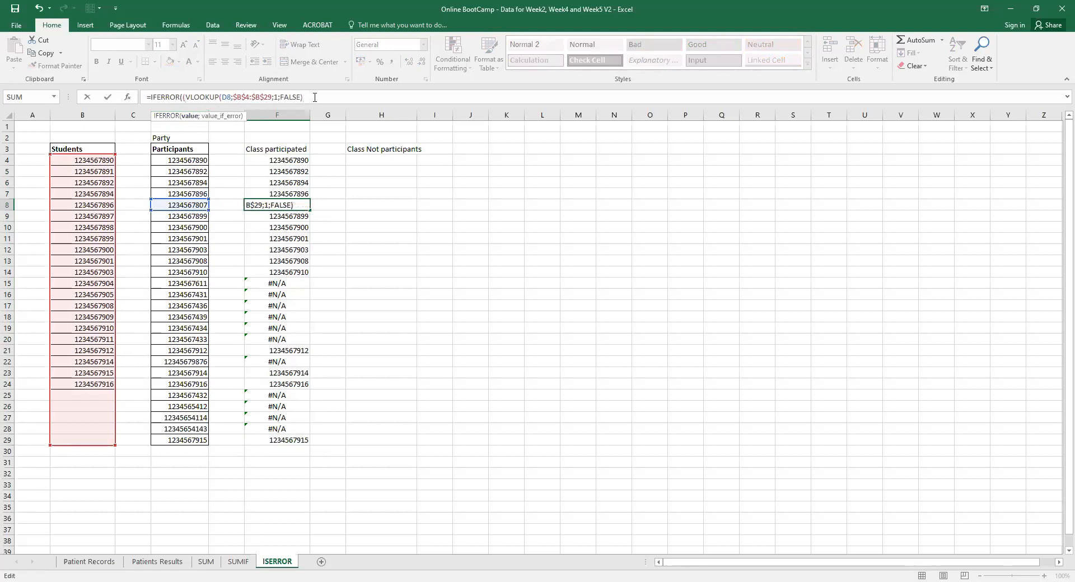
type(");Not attended\"")
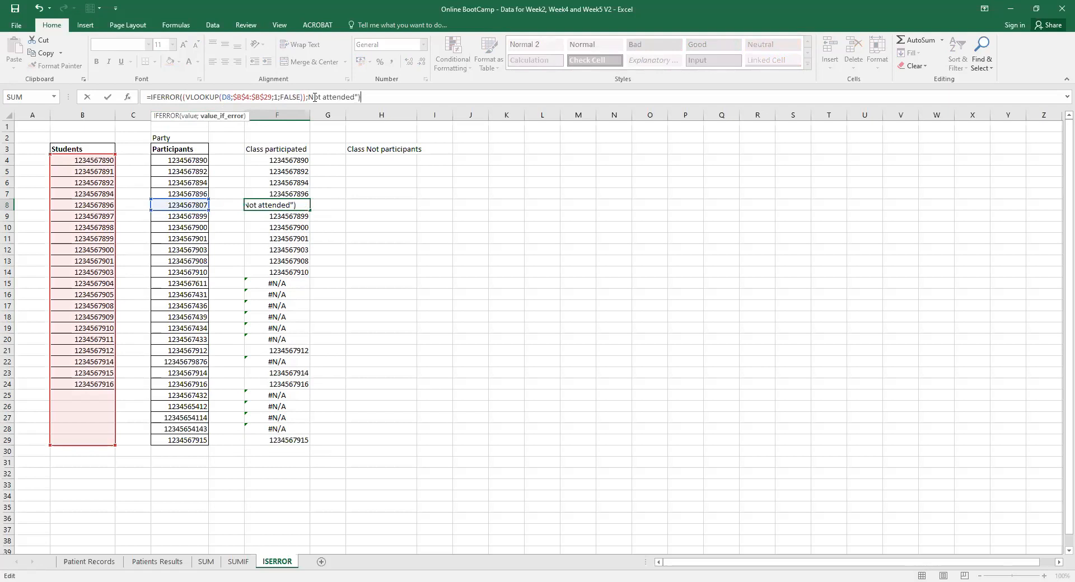
key("Return")
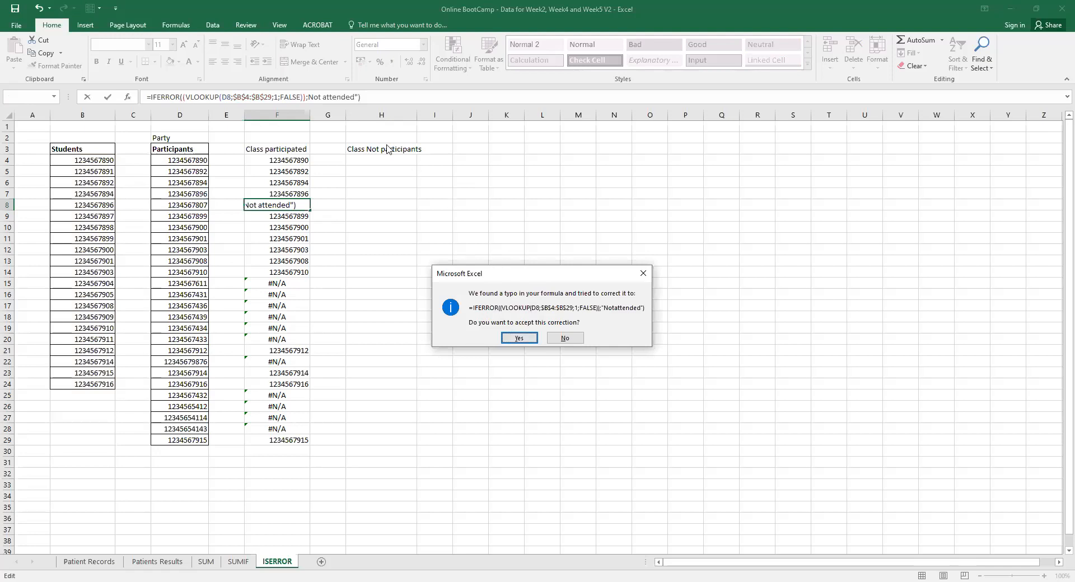
left_click(518, 338)
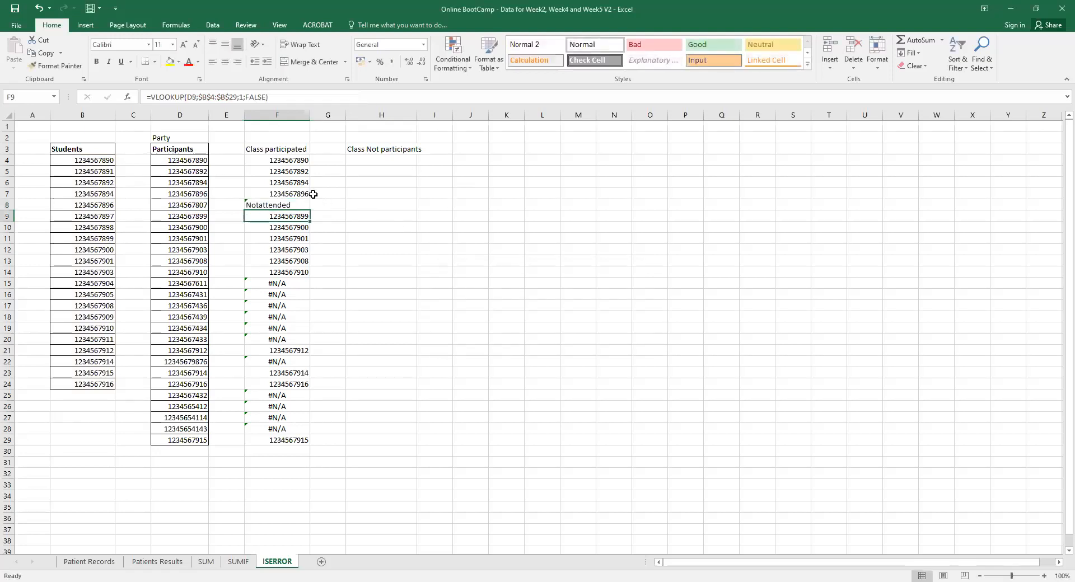
Compare F8's IFERROR result against participant IDs in D8, D9, D15 and student B11.
left_click(300, 205)
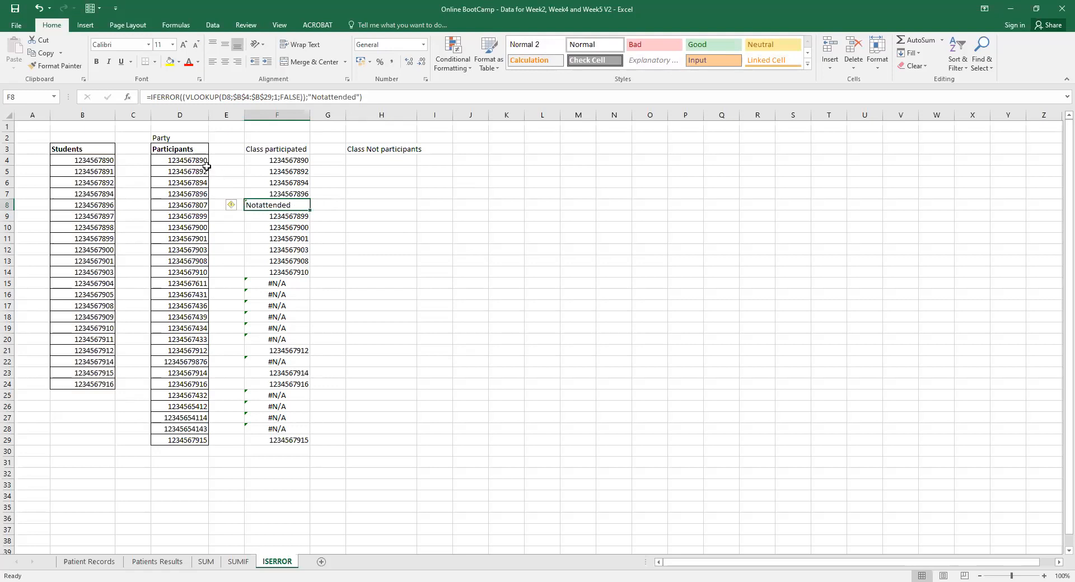
left_click(198, 205)
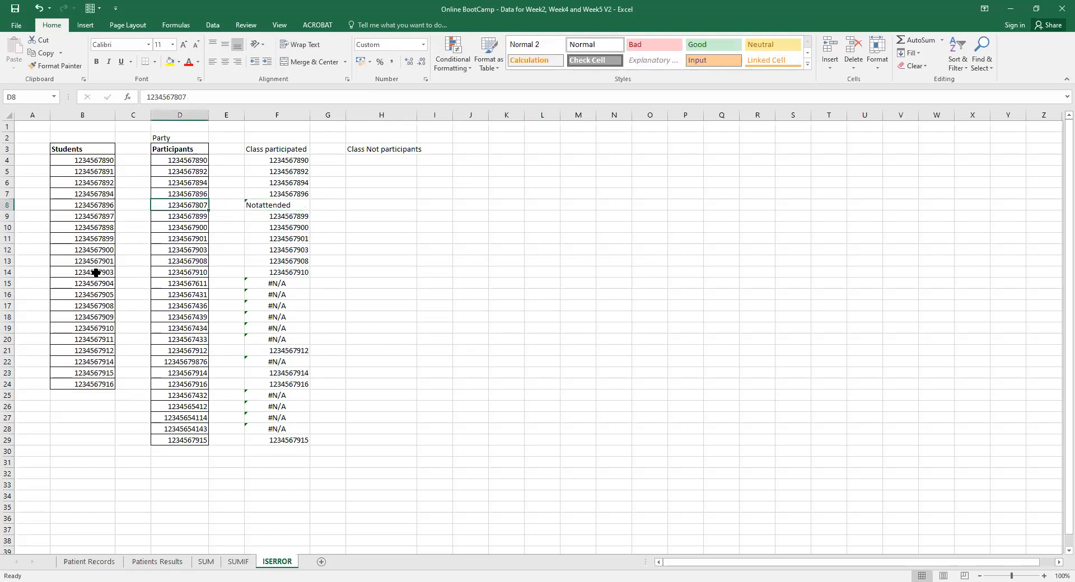
left_click(260, 205)
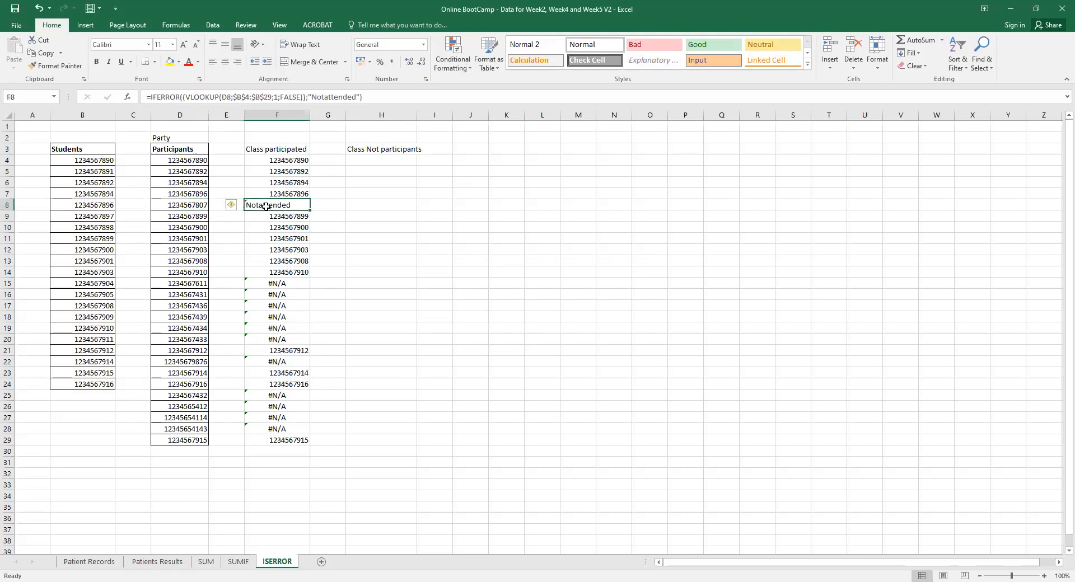
left_click(198, 218)
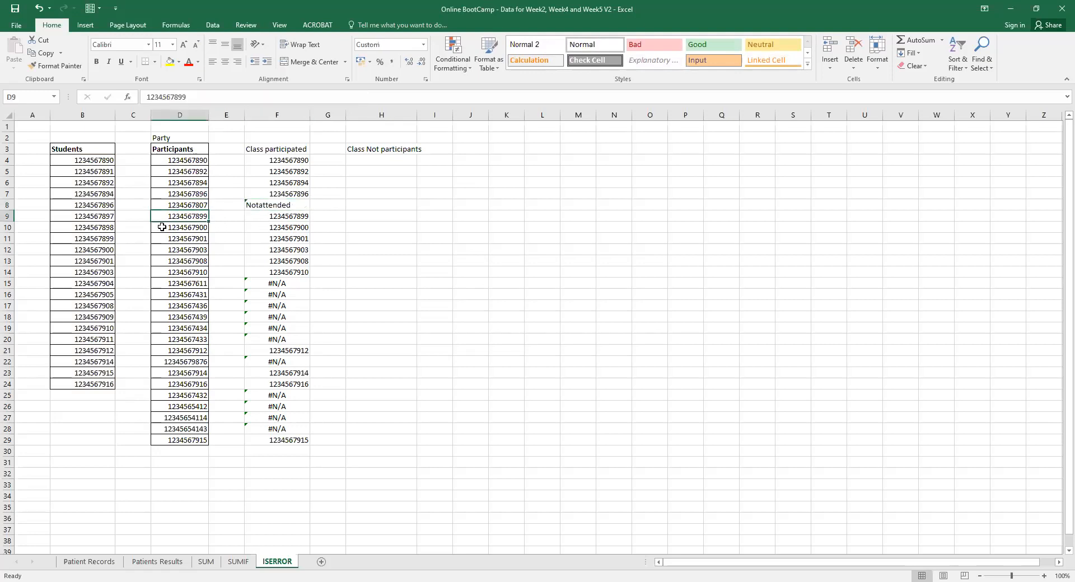
left_click(105, 241)
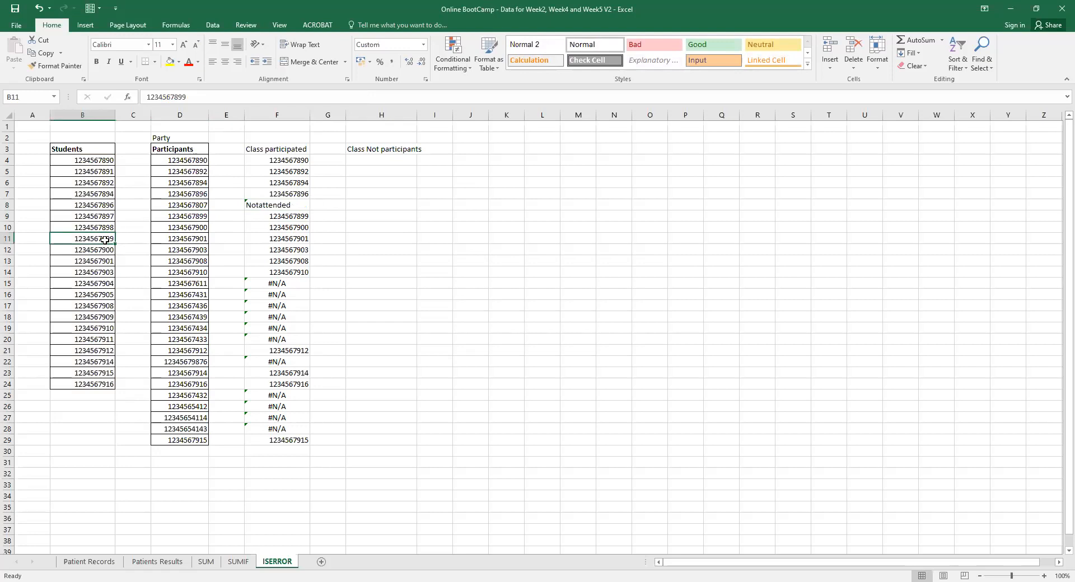
left_click(306, 216)
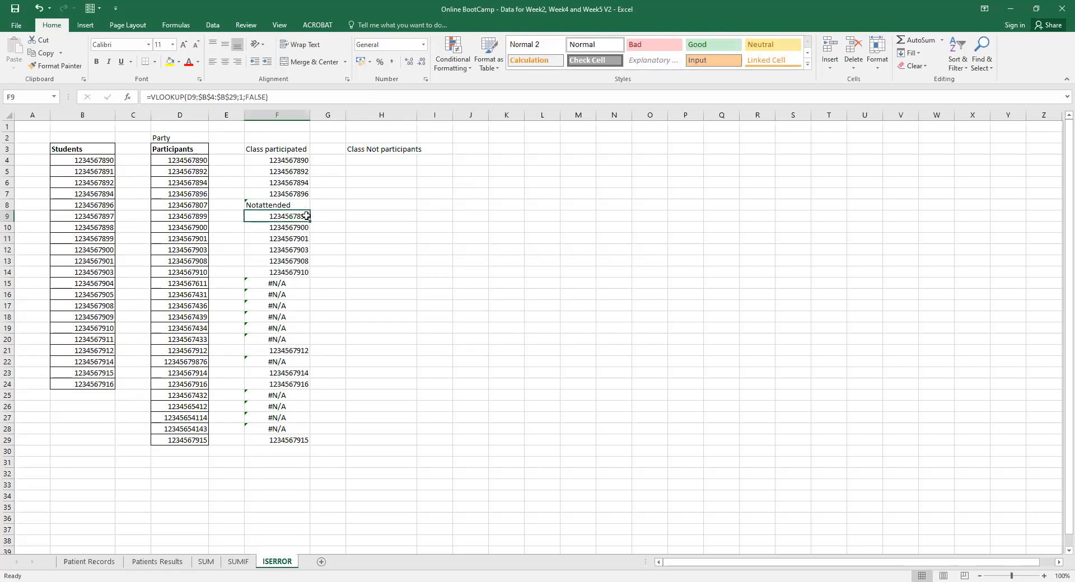
left_click(202, 284)
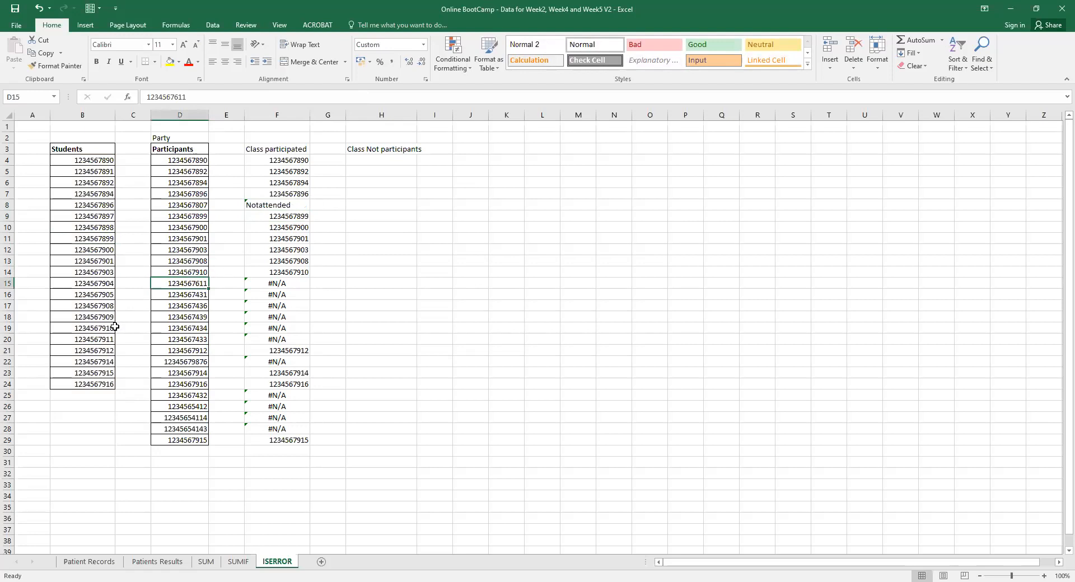
Copy F8's IFERROR formula down through F29 and recheck F16 and F8.
left_click(298, 205)
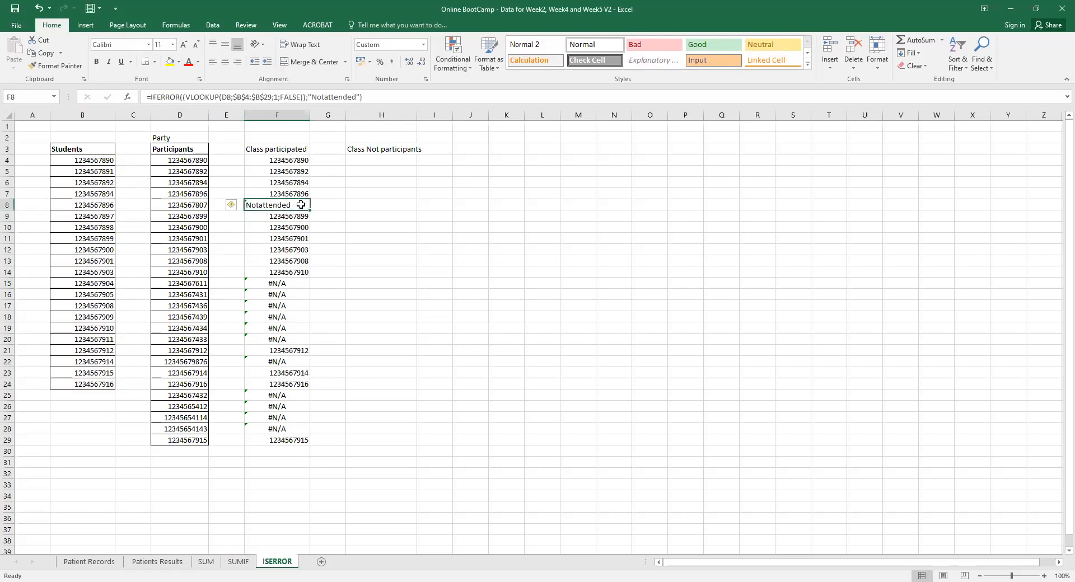
left_click_drag(310, 208, 301, 448)
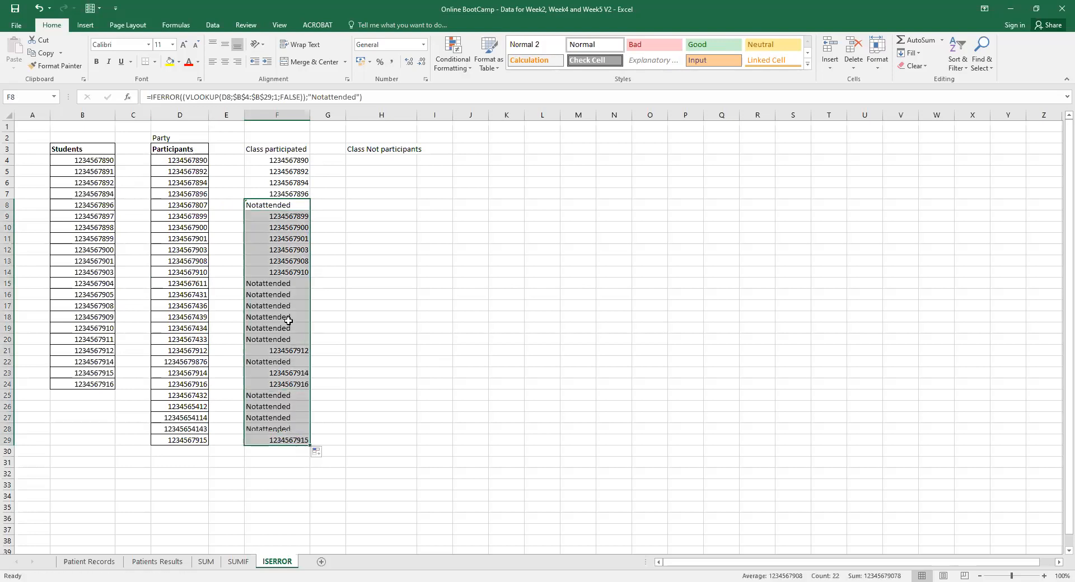
left_click(280, 293)
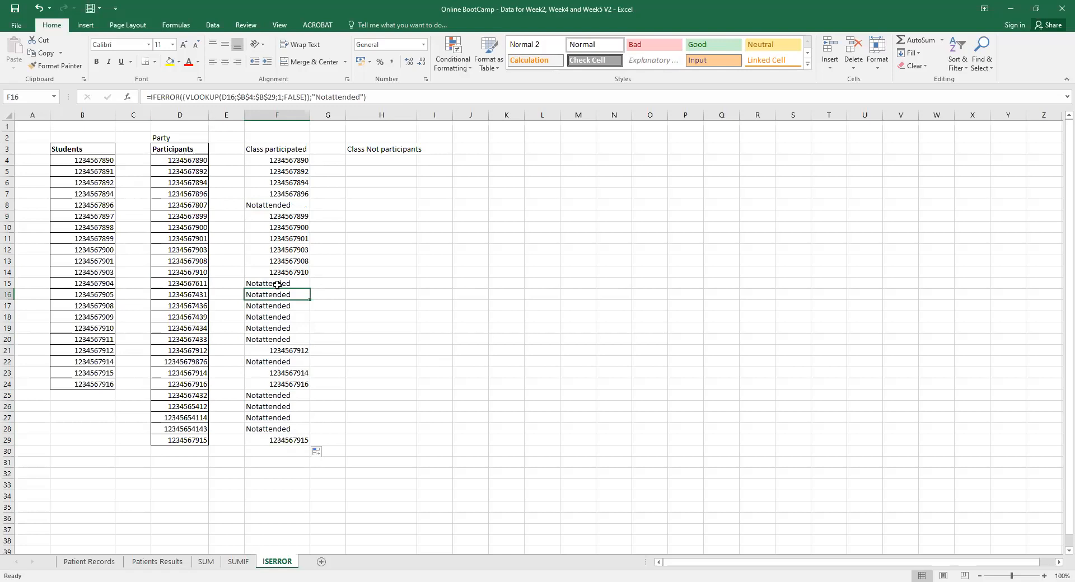
left_click(283, 206)
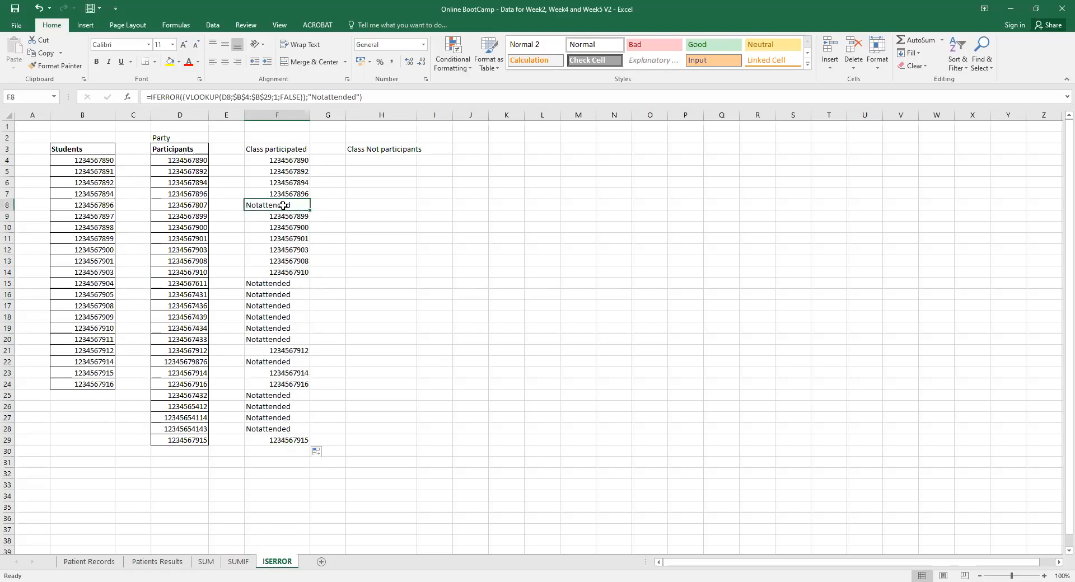
double_click(180, 97)
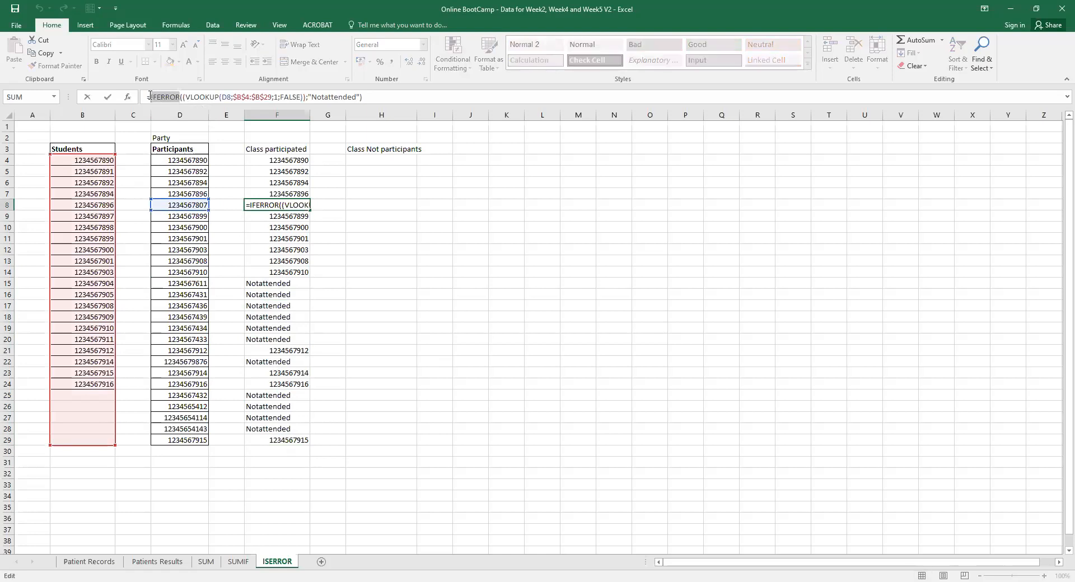
key("Return")
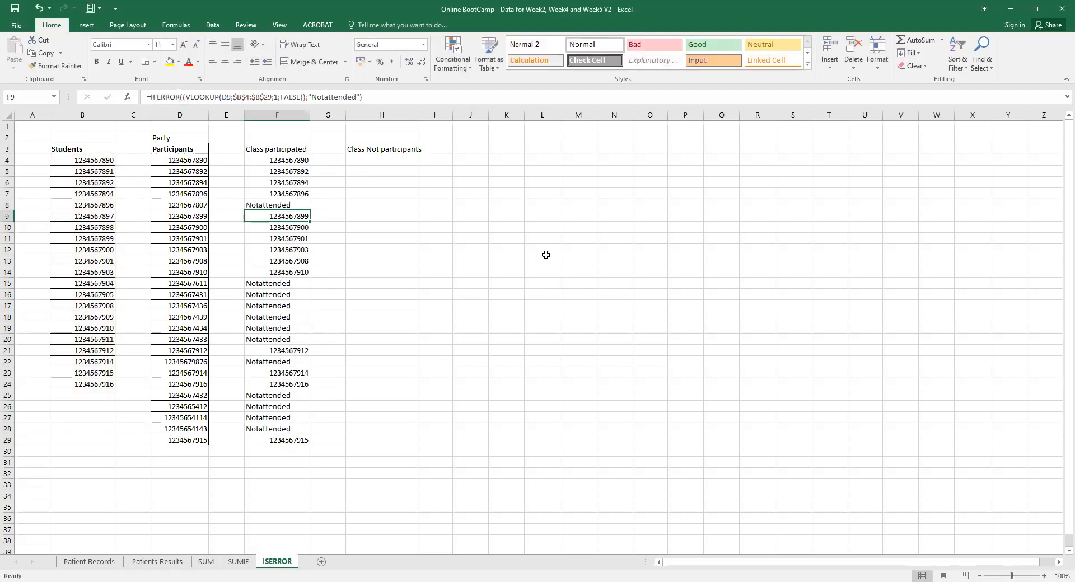
AutoFit column H to its heading, then select the lookup results in column F.
double_click(417, 114)
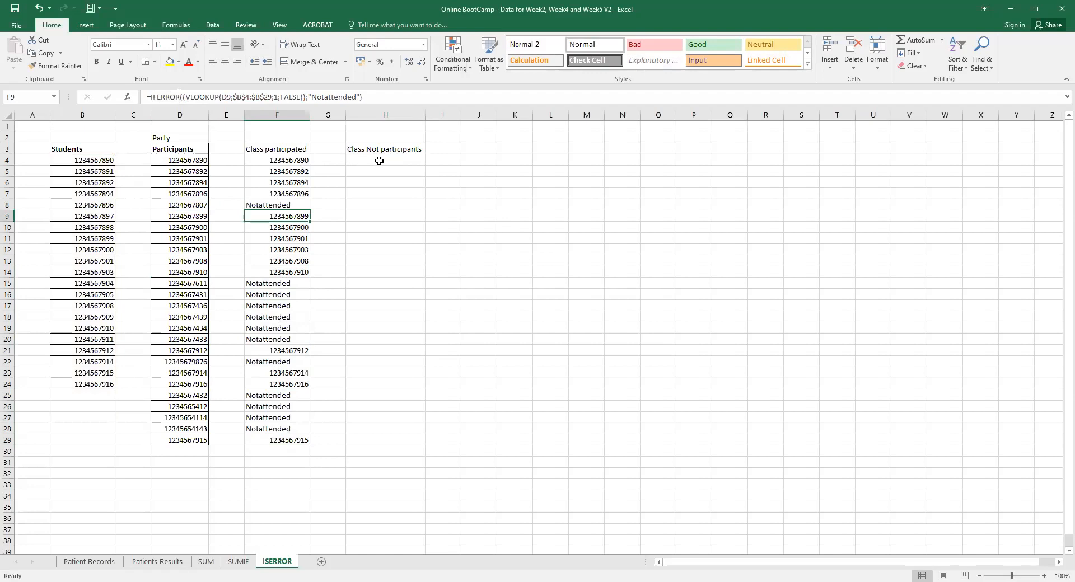
left_click_drag(294, 160, 292, 429)
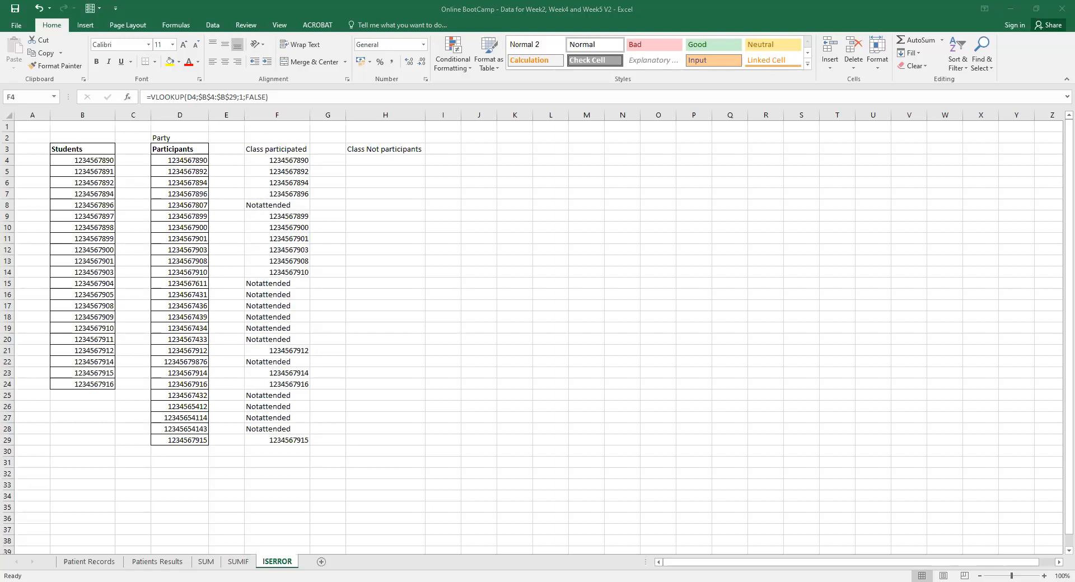
Take the VLOOKUP text out of F4's formula, leaving F4 blank.
left_click(388, 162)
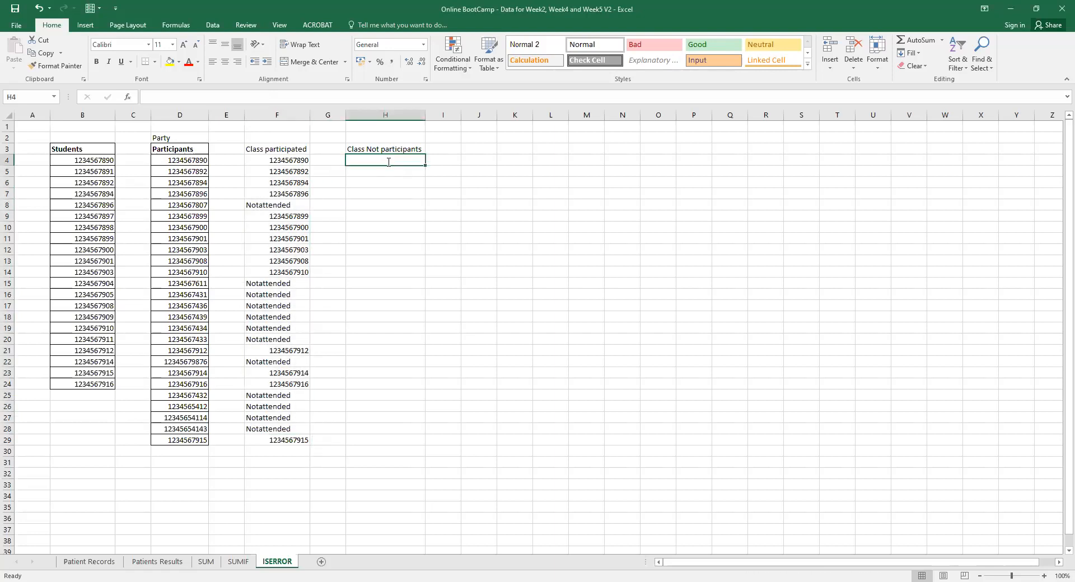
type("=if")
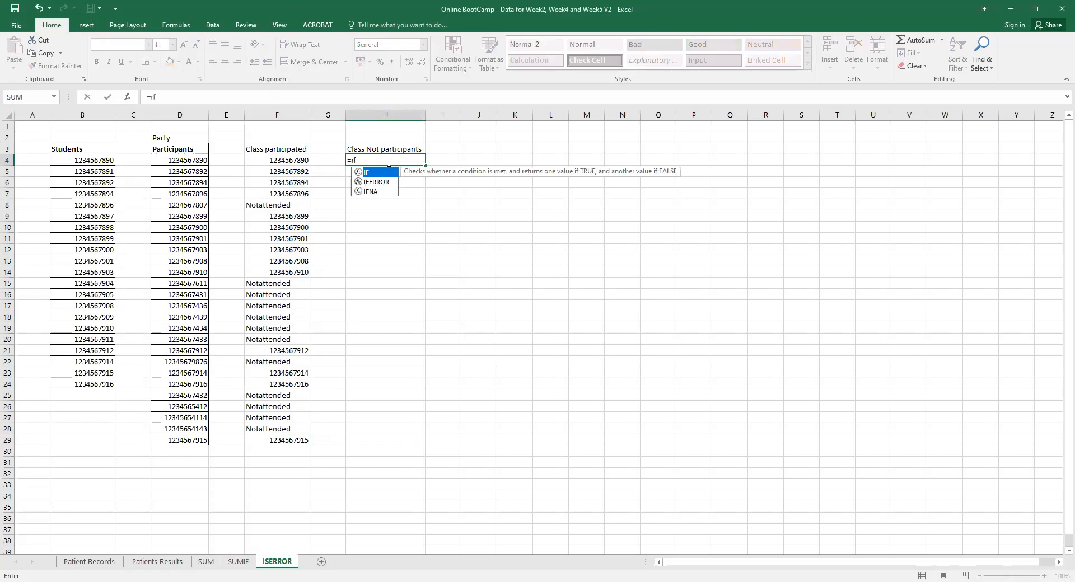
type("(")
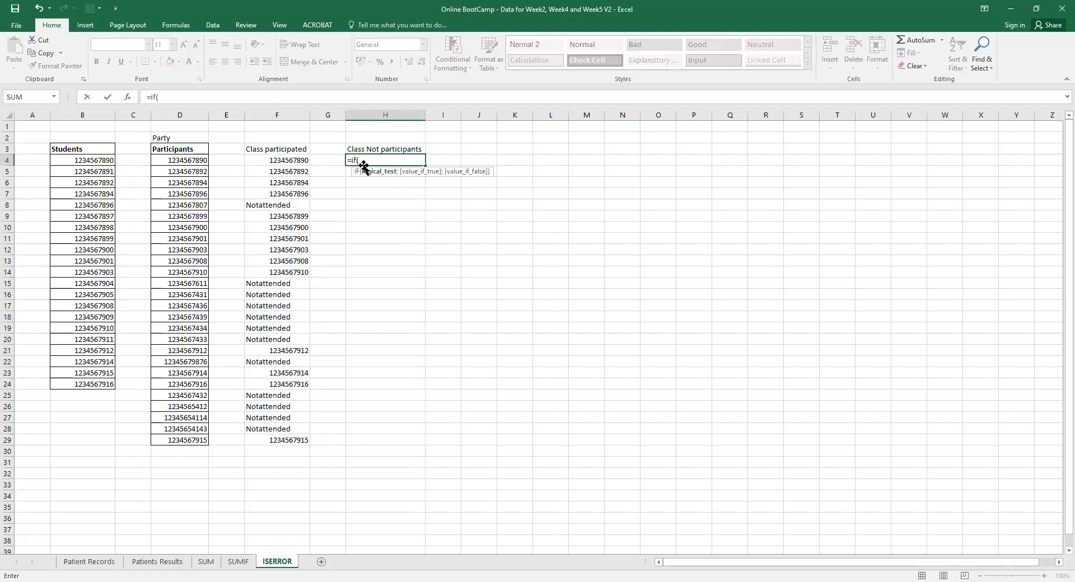
key("Escape")
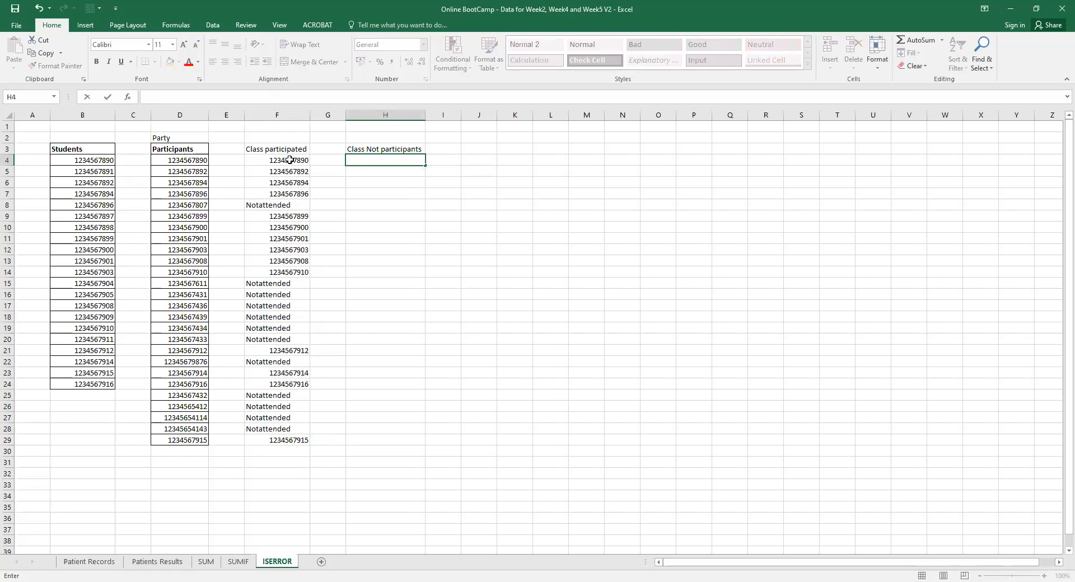
left_click(291, 160)
left_click(269, 98)
left_click_drag(270, 97, 150, 97)
key("ctrl+c")
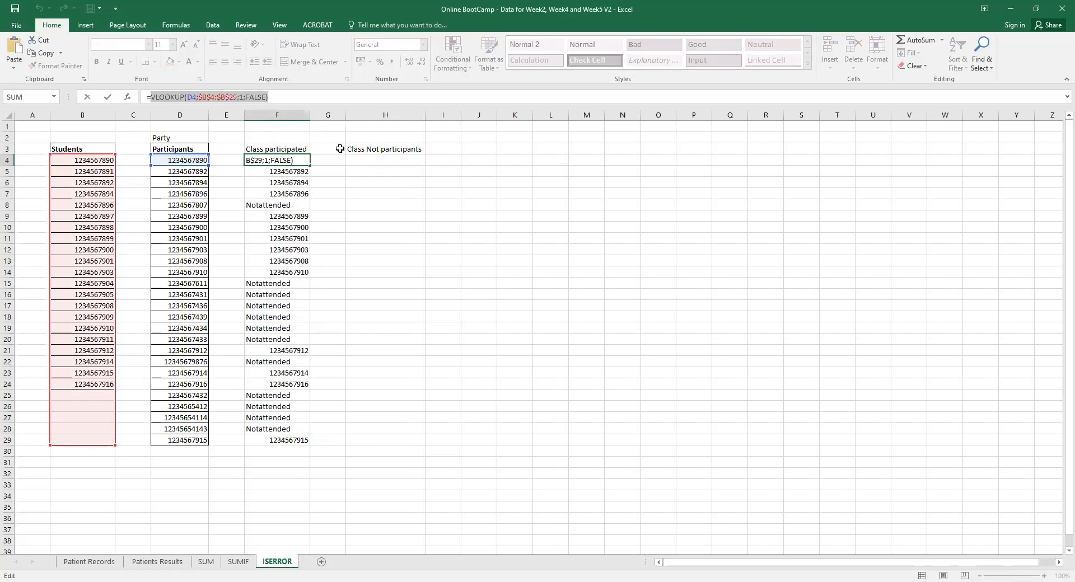
left_click(357, 160)
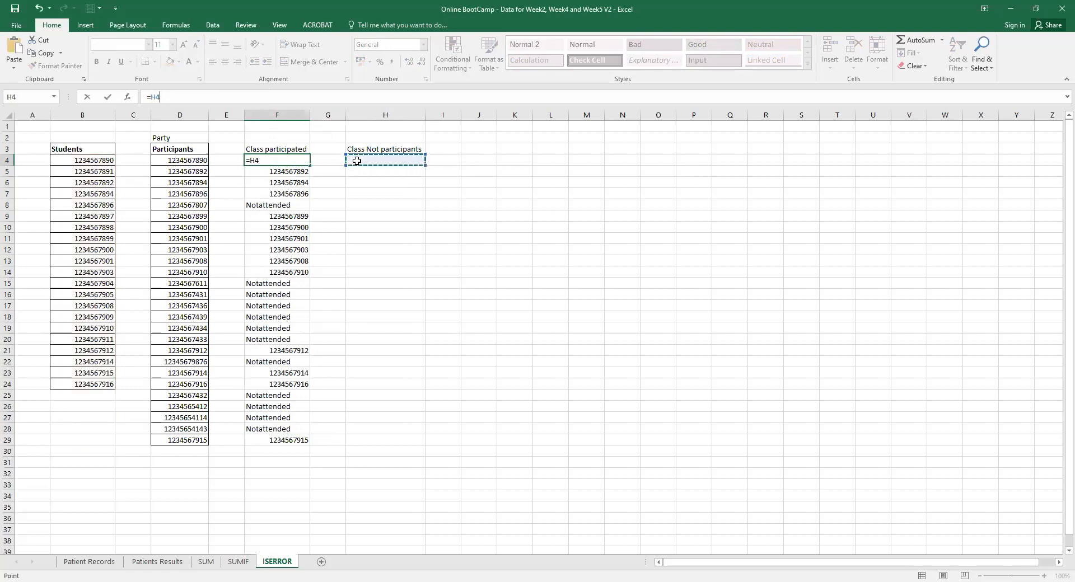
key("Return")
Start =if( in H4 and paste the VLOOKUP inside it.
left_click(359, 161)
type("=")
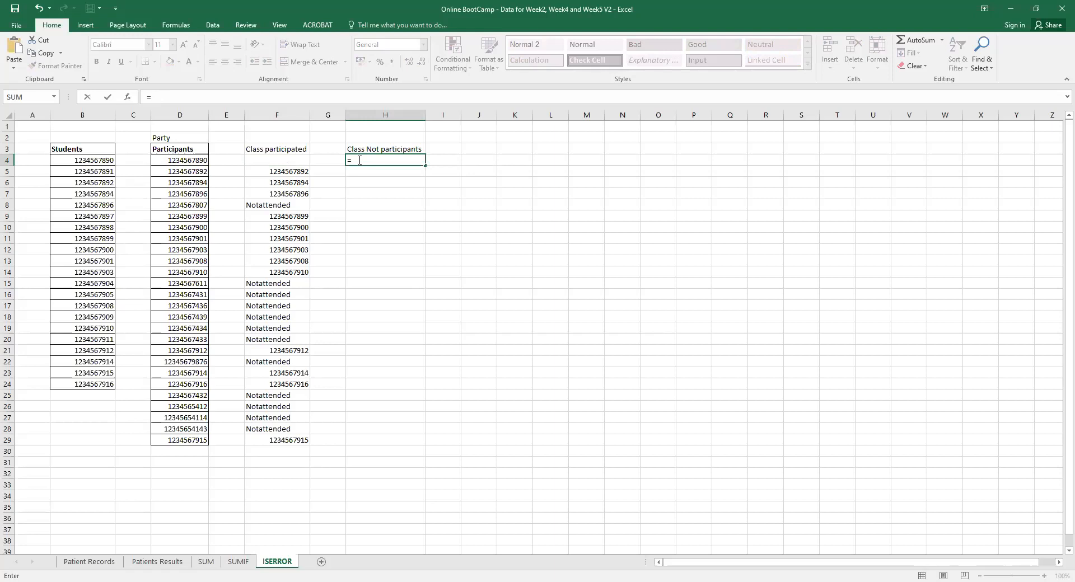
type("if(")
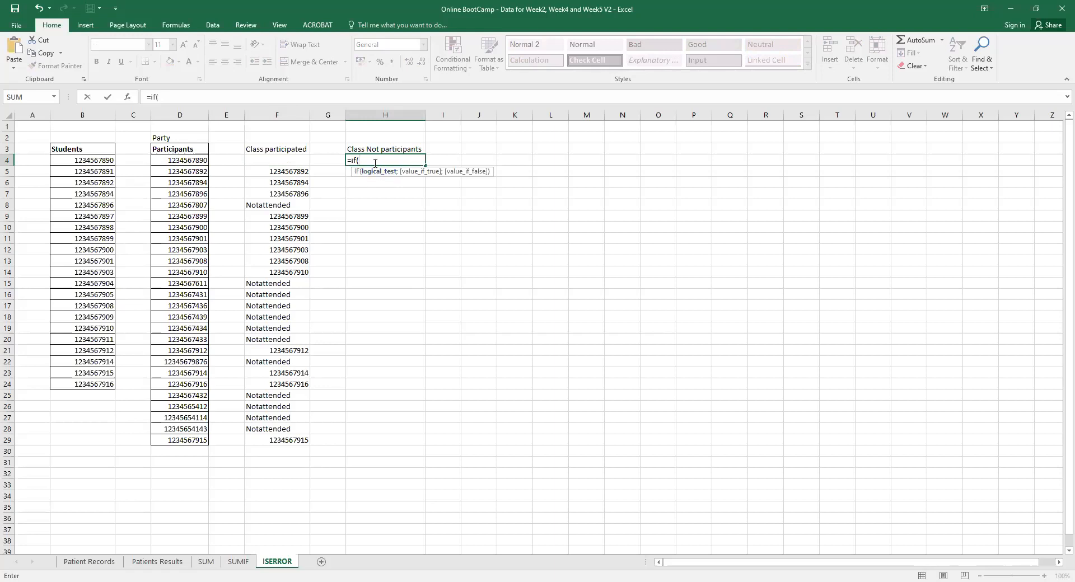
key("ctrl+v")
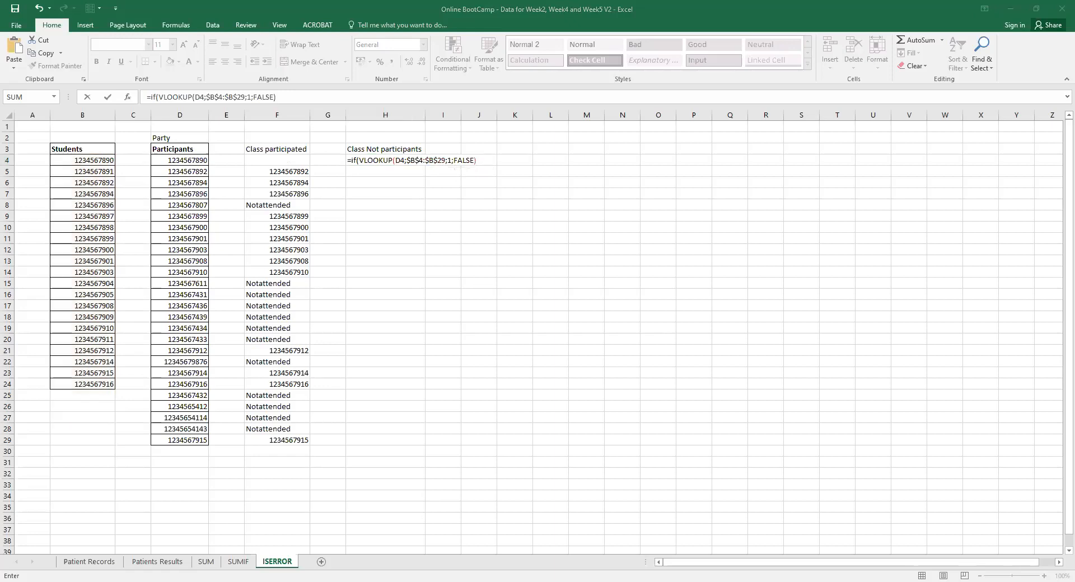
left_click(532, 546)
left_click(409, 169)
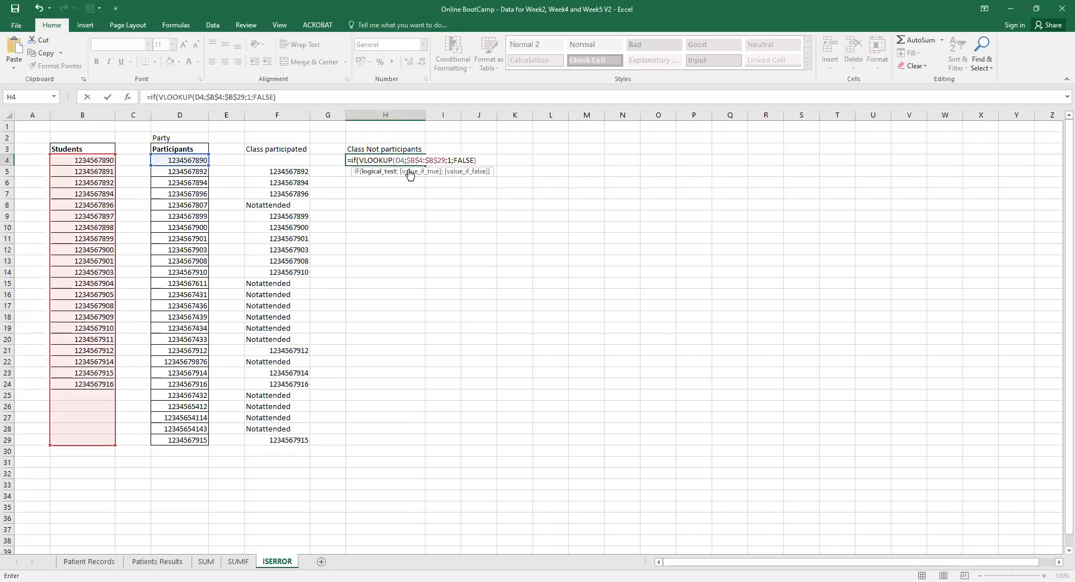
key("Escape")
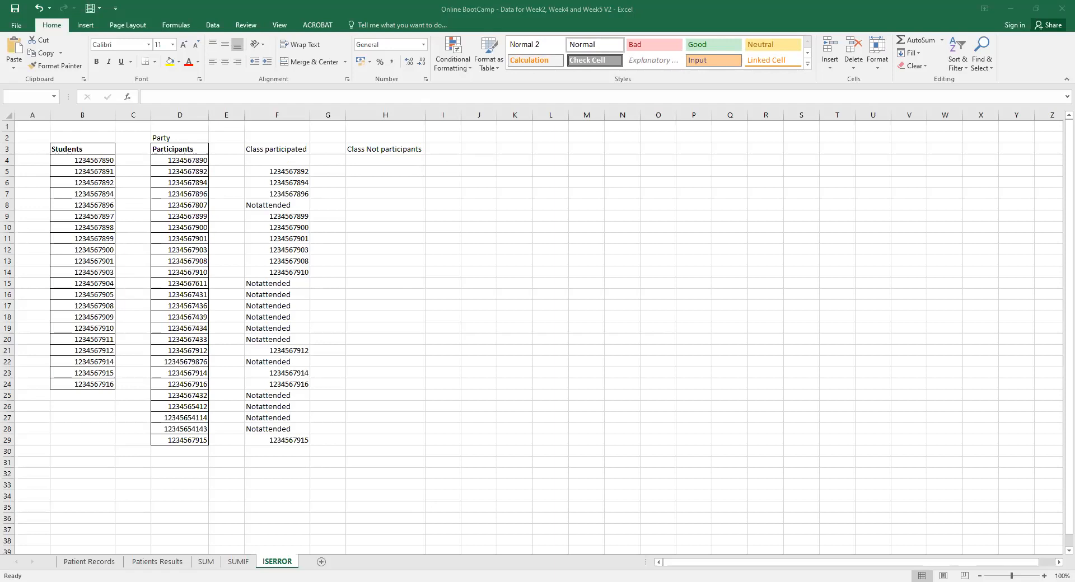
left_click(385, 339)
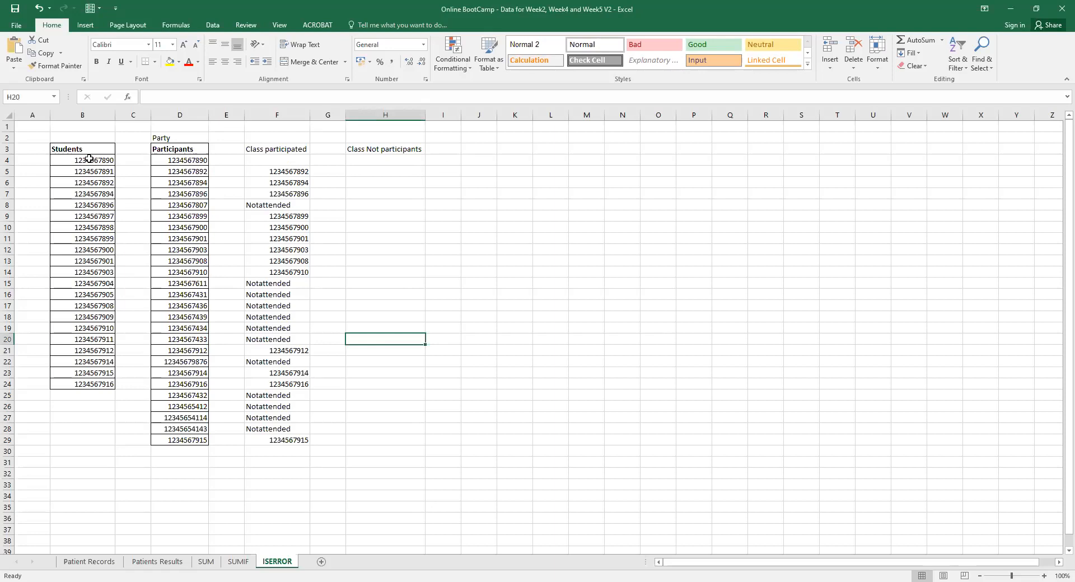
left_click_drag(89, 159, 84, 373)
left_click_drag(278, 159, 284, 440)
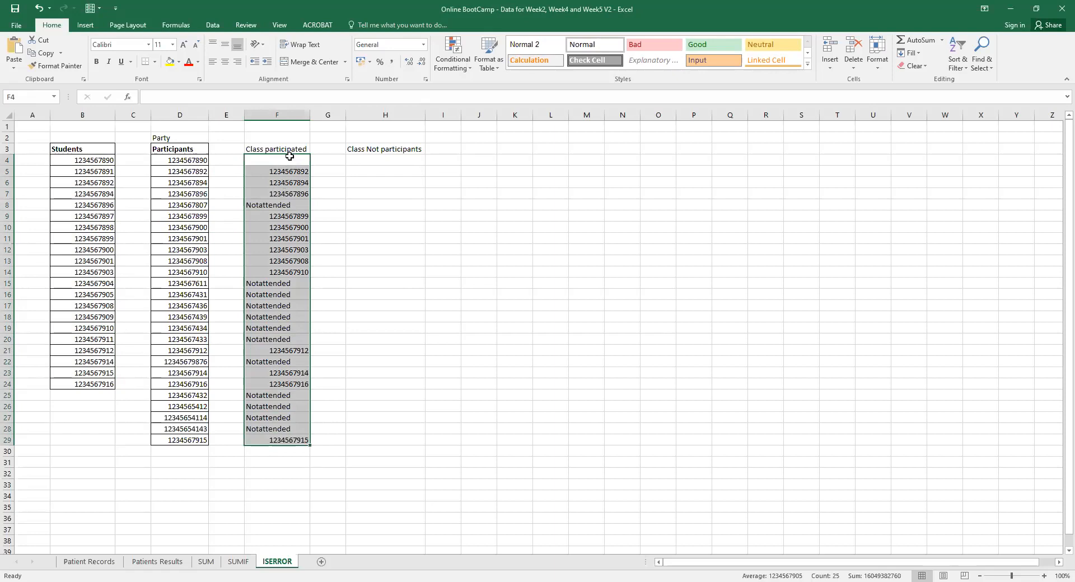
left_click(86, 160)
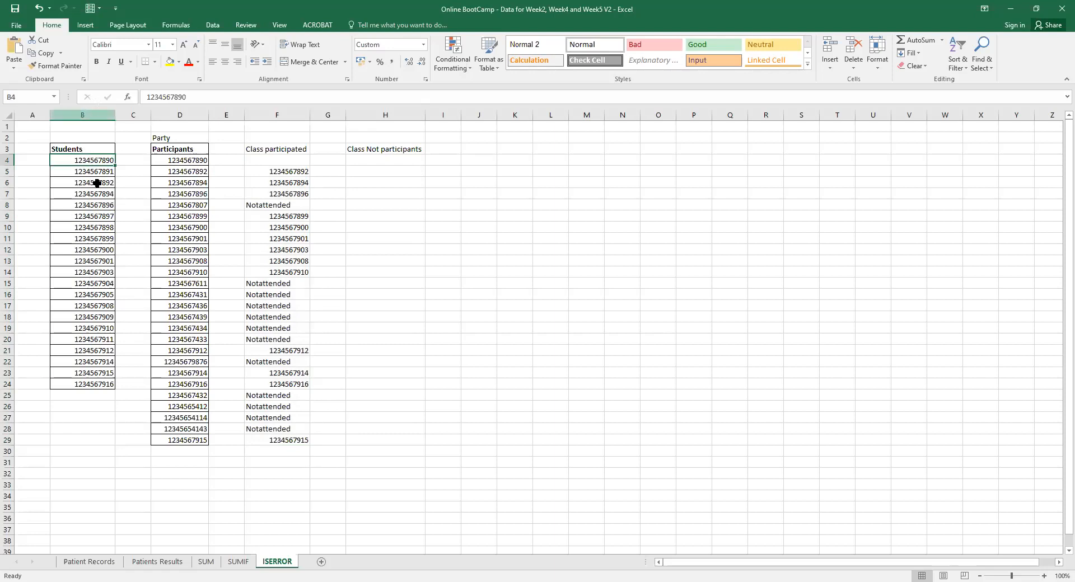
left_click(296, 151)
left_click(276, 203)
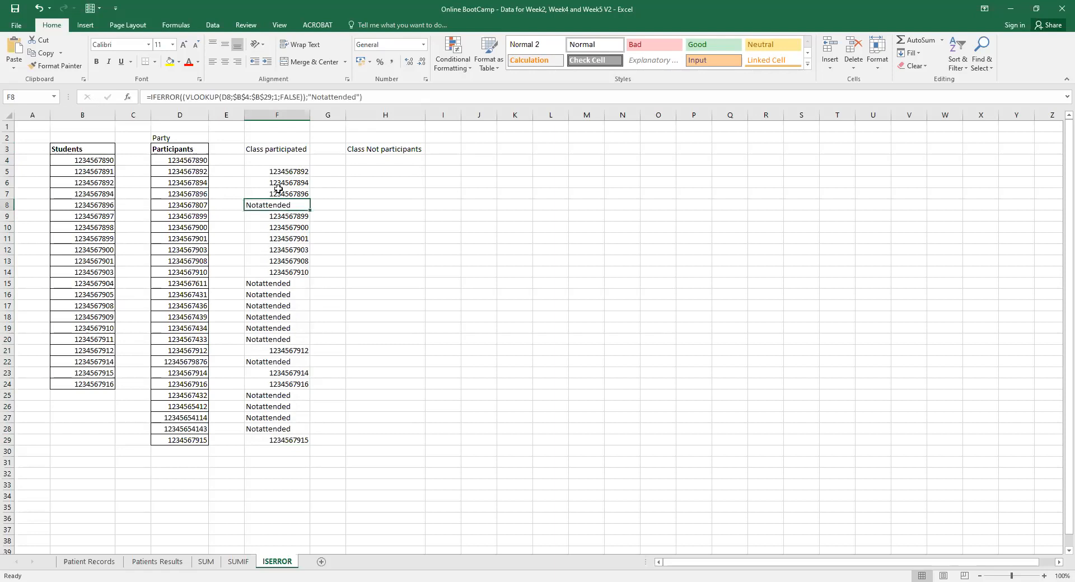
left_click_drag(274, 162, 276, 440)
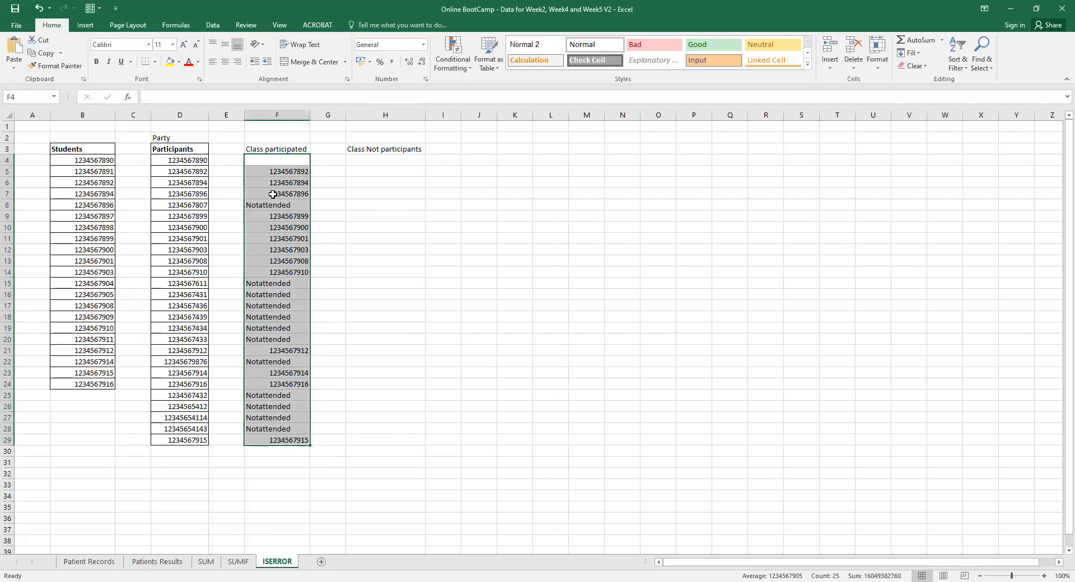
left_click(385, 164)
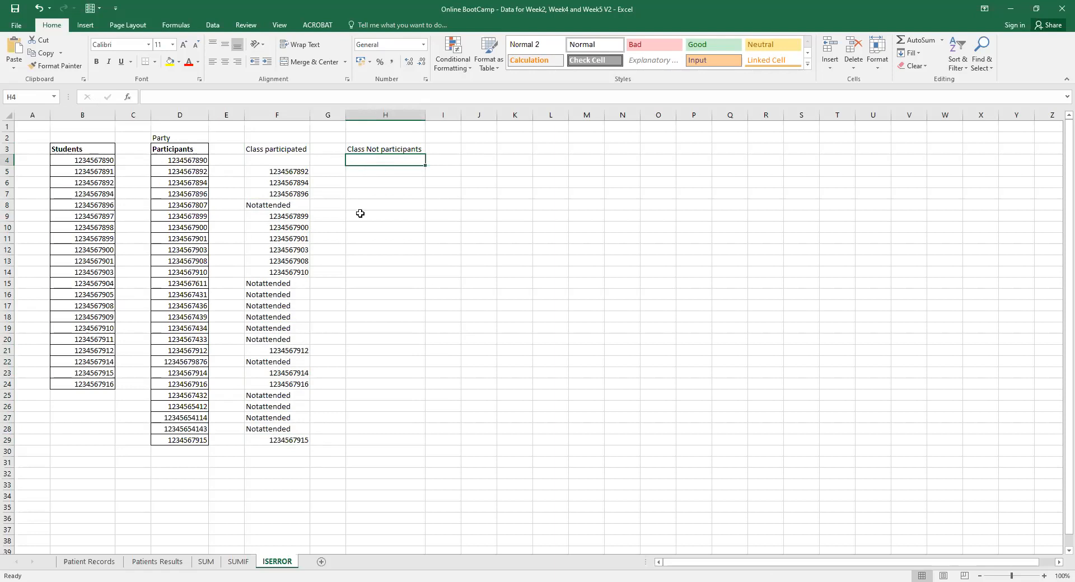
left_click_drag(79, 168, 84, 339)
left_click_drag(271, 160, 269, 440)
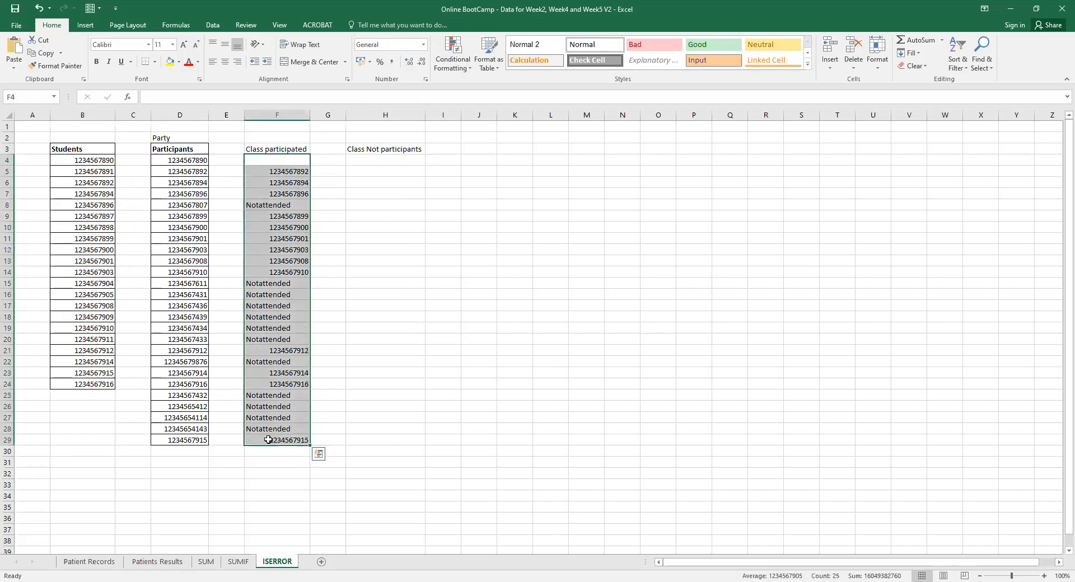
left_click_drag(384, 159, 393, 448)
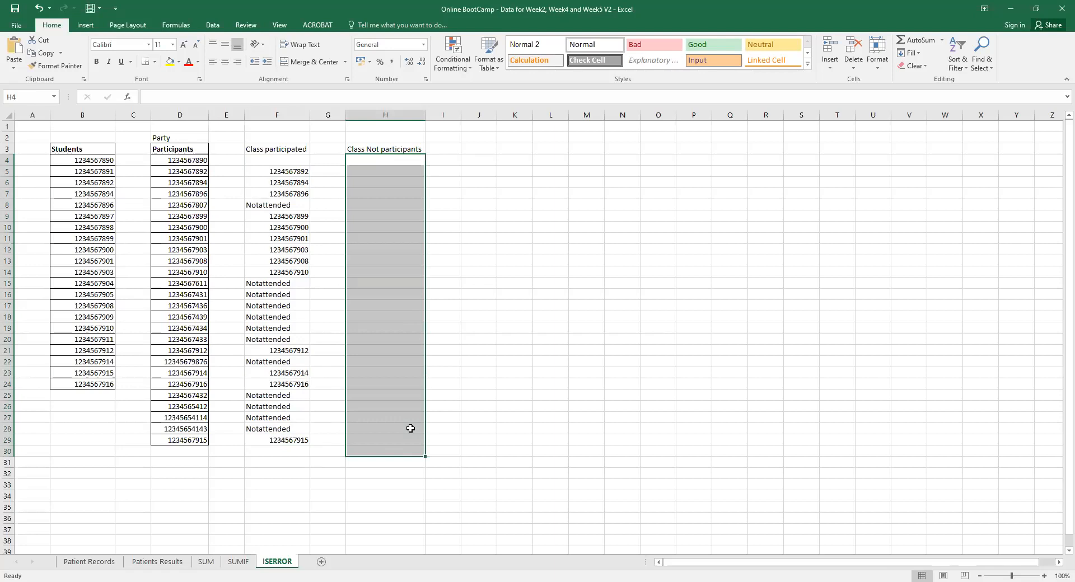
left_click(392, 160)
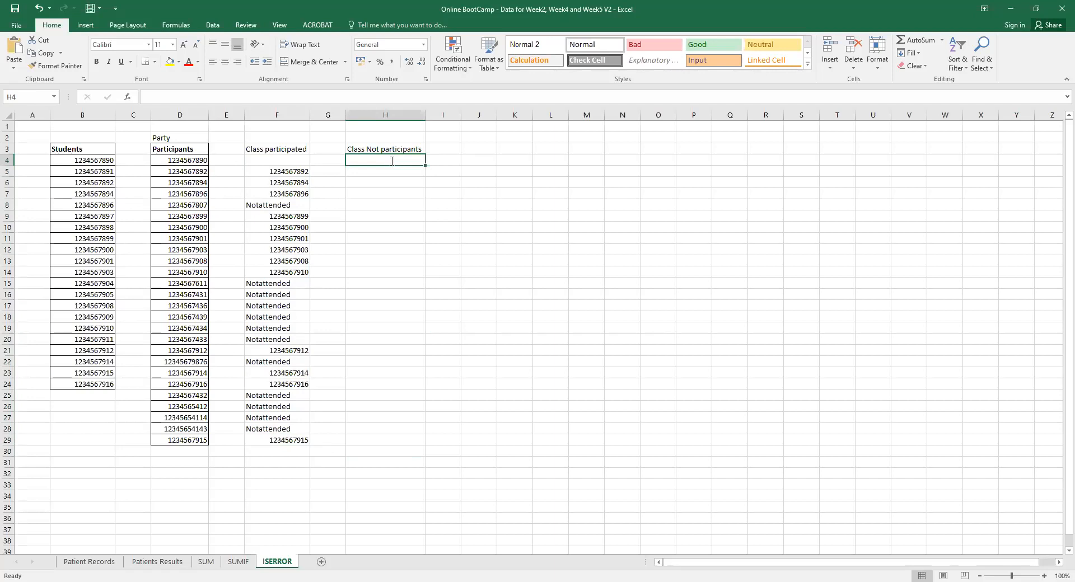
In H4 begin =if(VLOOKUP with lookup value B4 and locked range $F$4:$F$29.
type("=if")
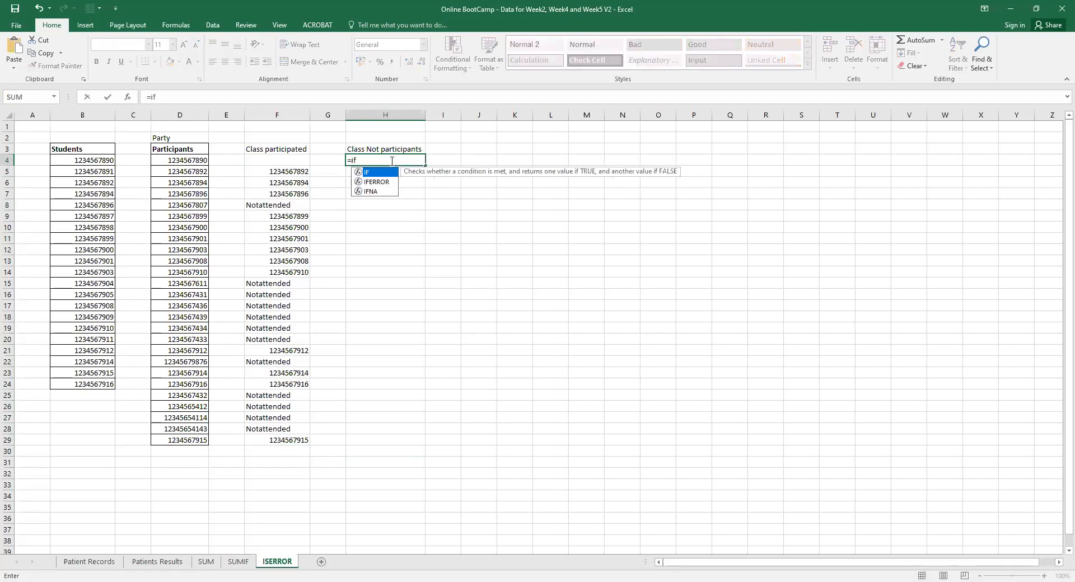
type("(")
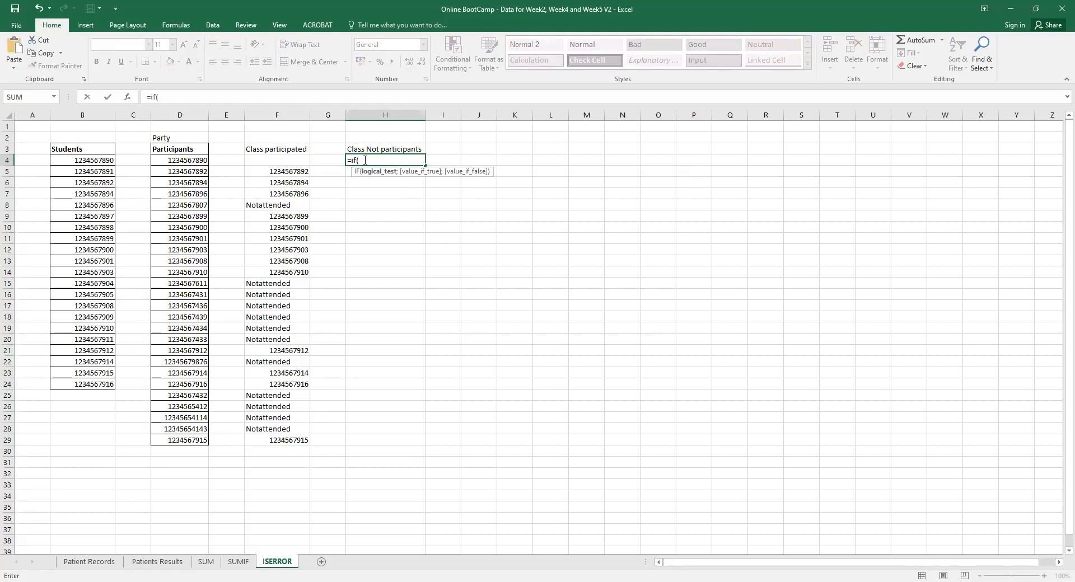
type("vlook")
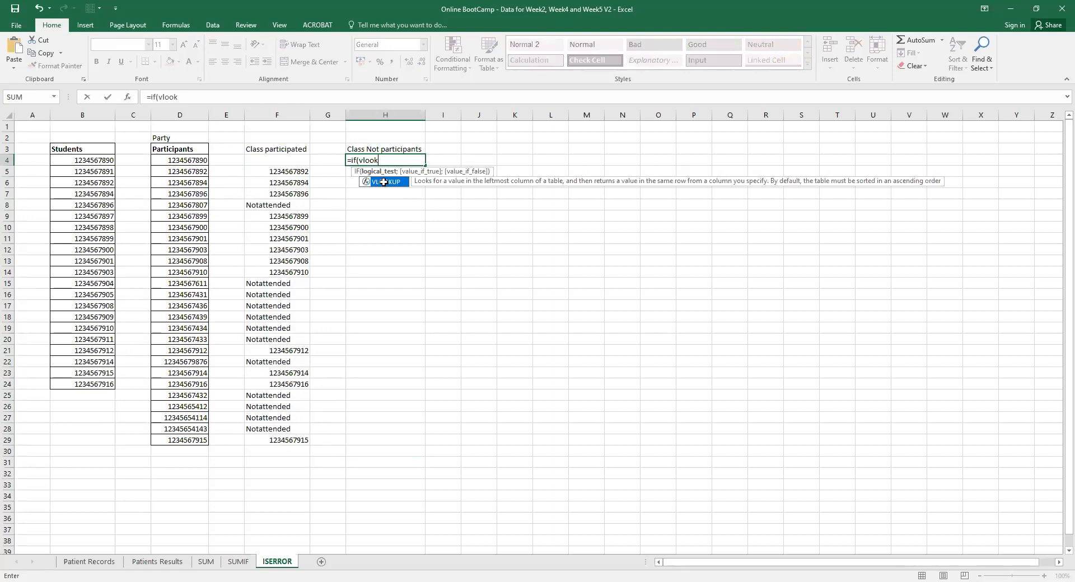
double_click(386, 182)
left_click(97, 160)
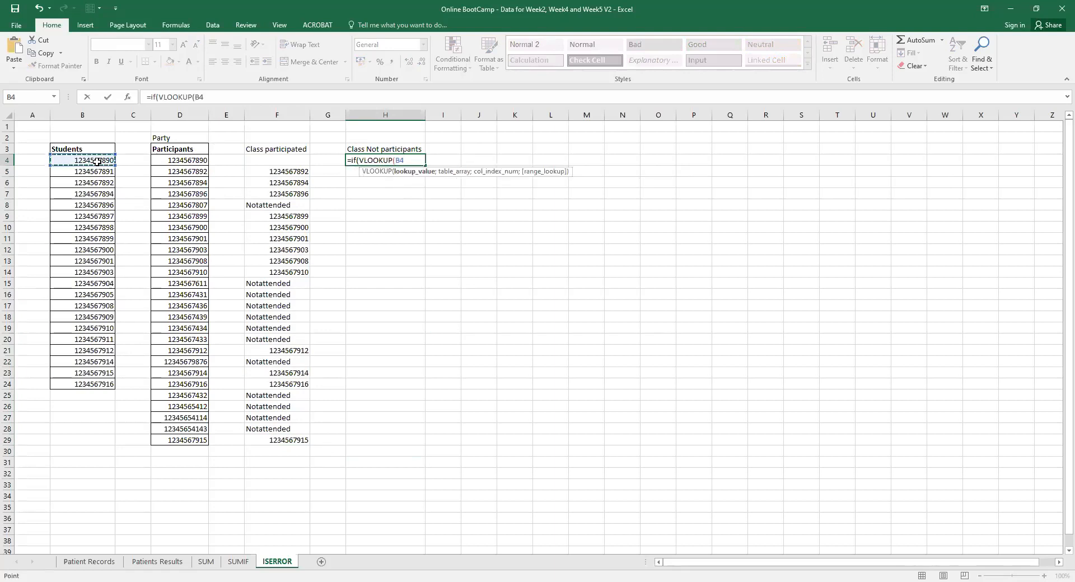
type(";")
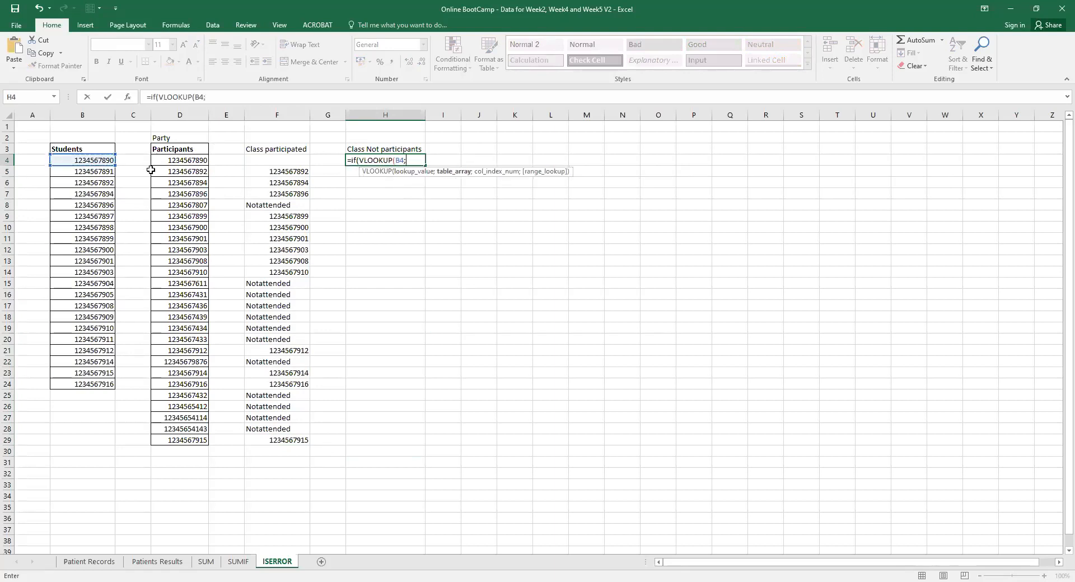
left_click(280, 159)
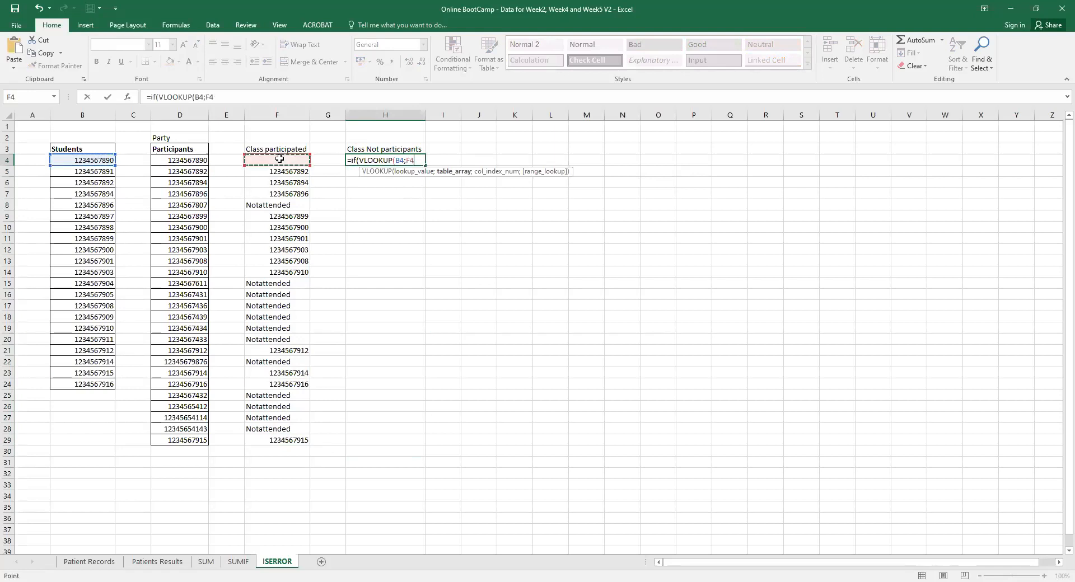
left_click_drag(280, 159, 310, 429)
type(";")
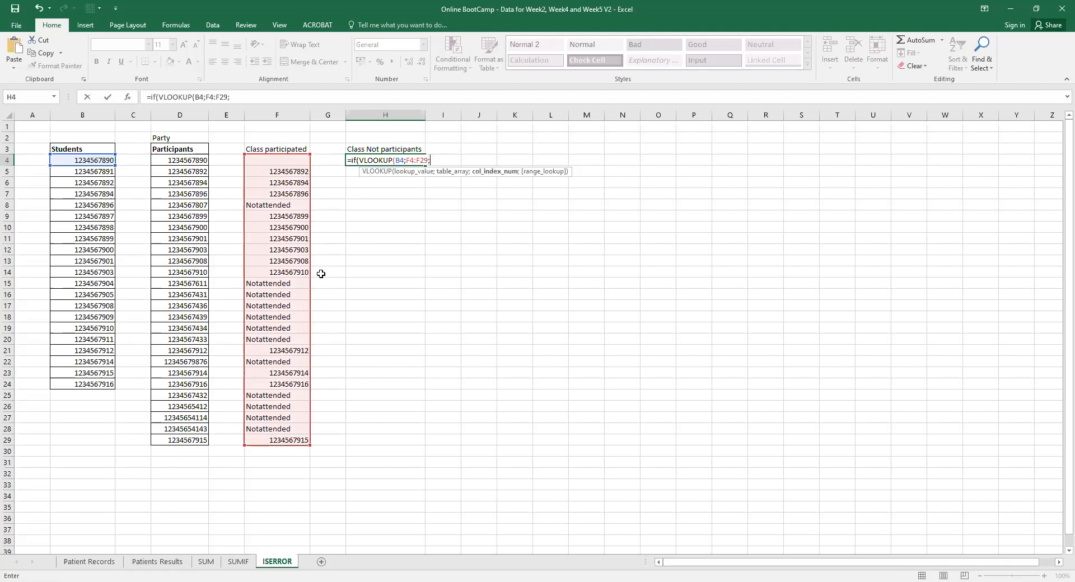
left_click(407, 160)
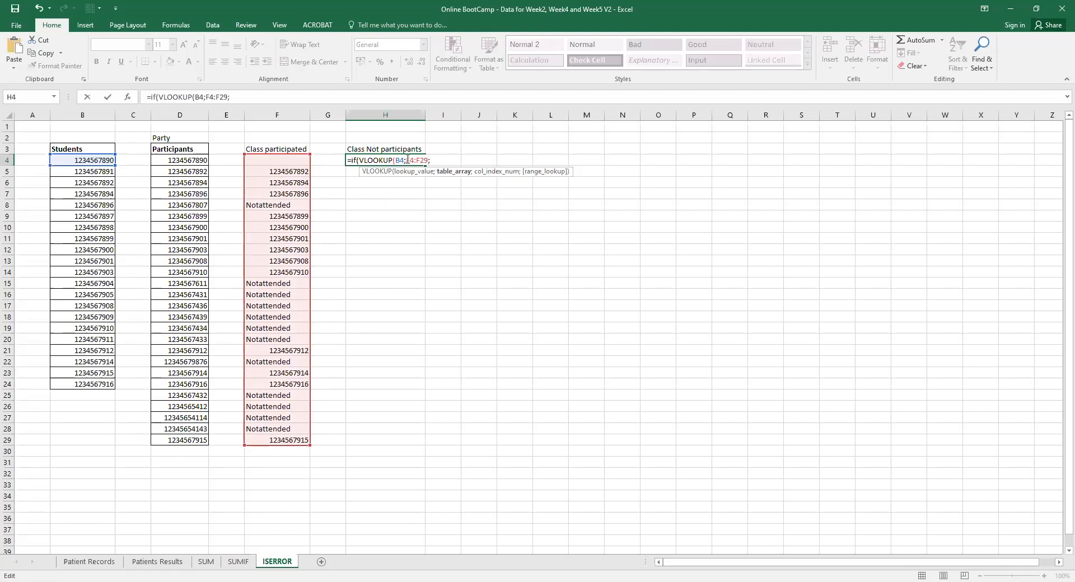
type("$")
key("Right")
type("$F$4:$")
Complete it with column 1 and FALSE, returning "" when found and B4 otherwise.
left_click(452, 162)
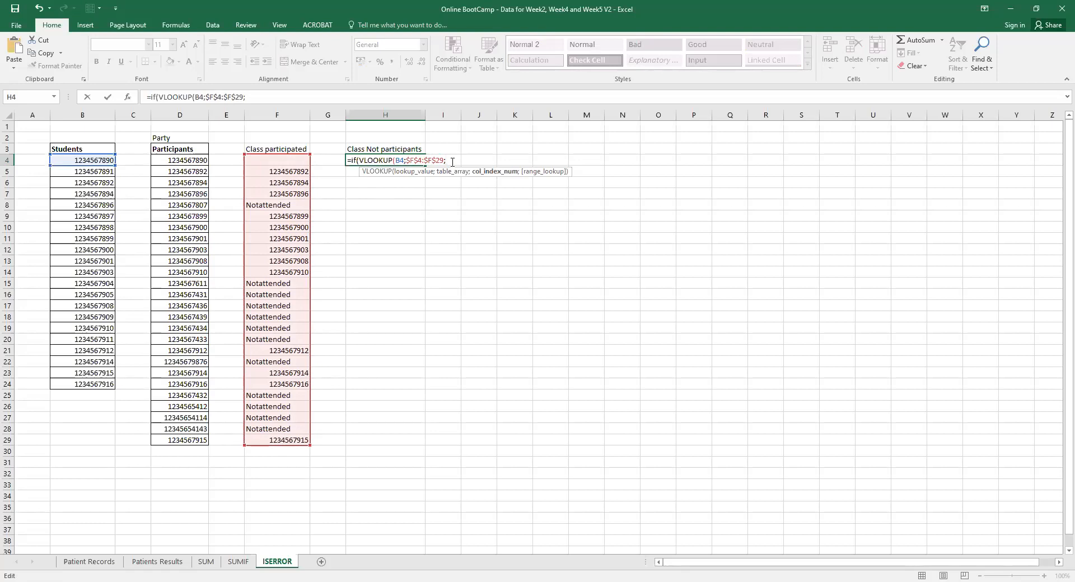
type("1;")
double_click(459, 191)
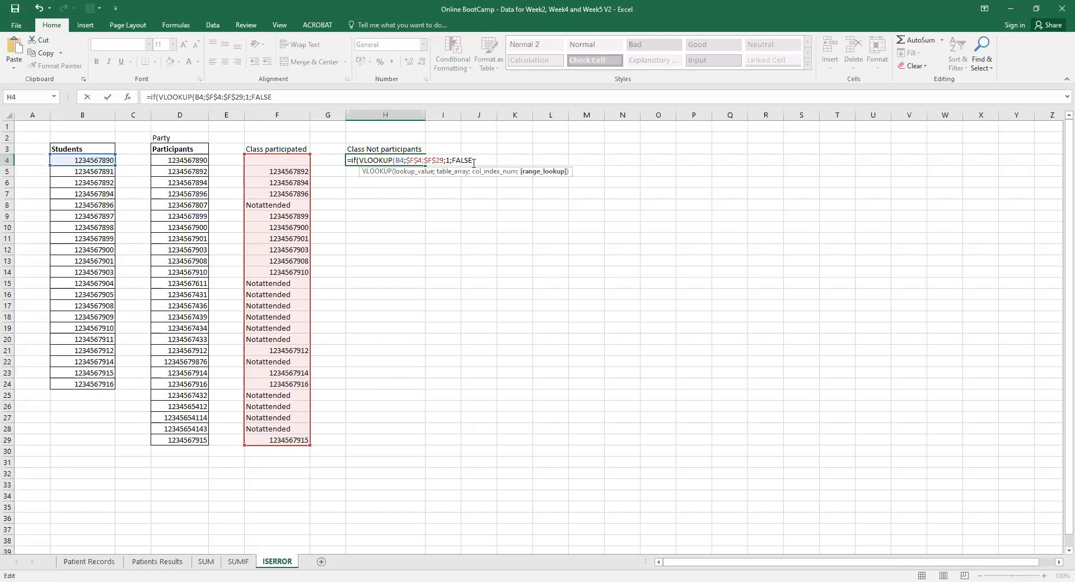
type(")")
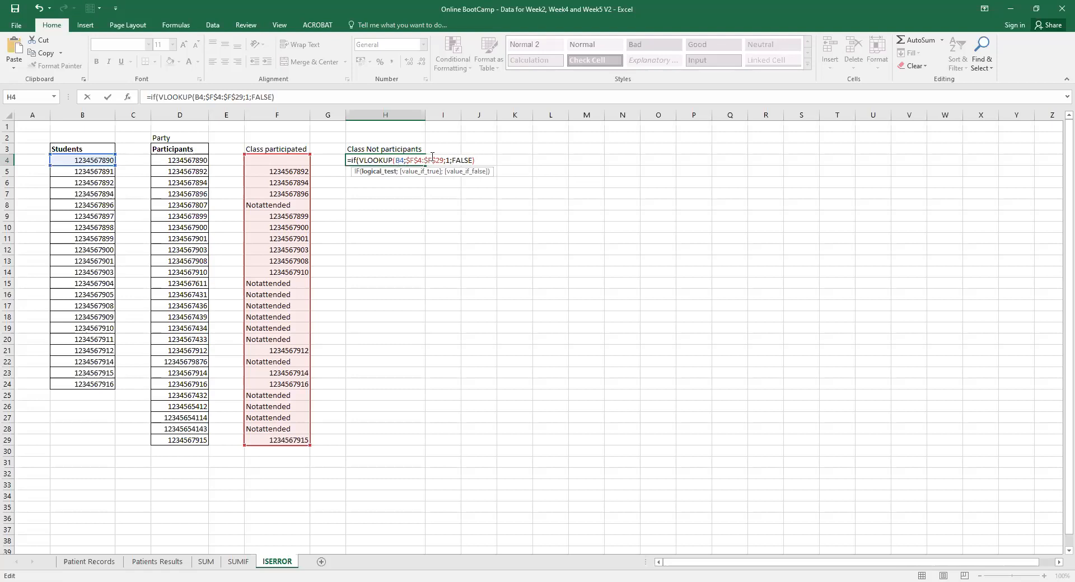
type(";")
type("\"")
type(";")
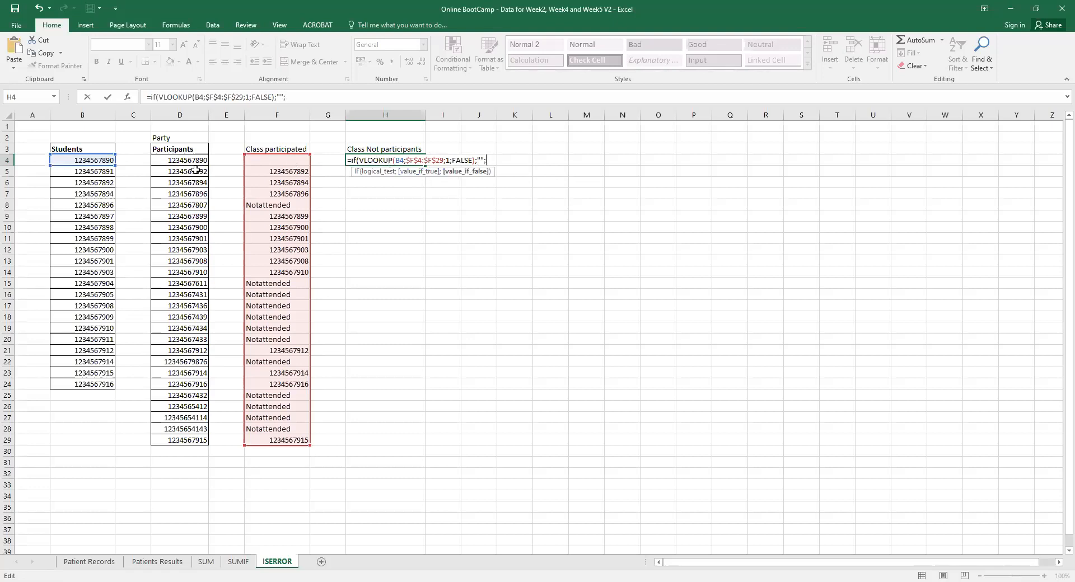
left_click(95, 161)
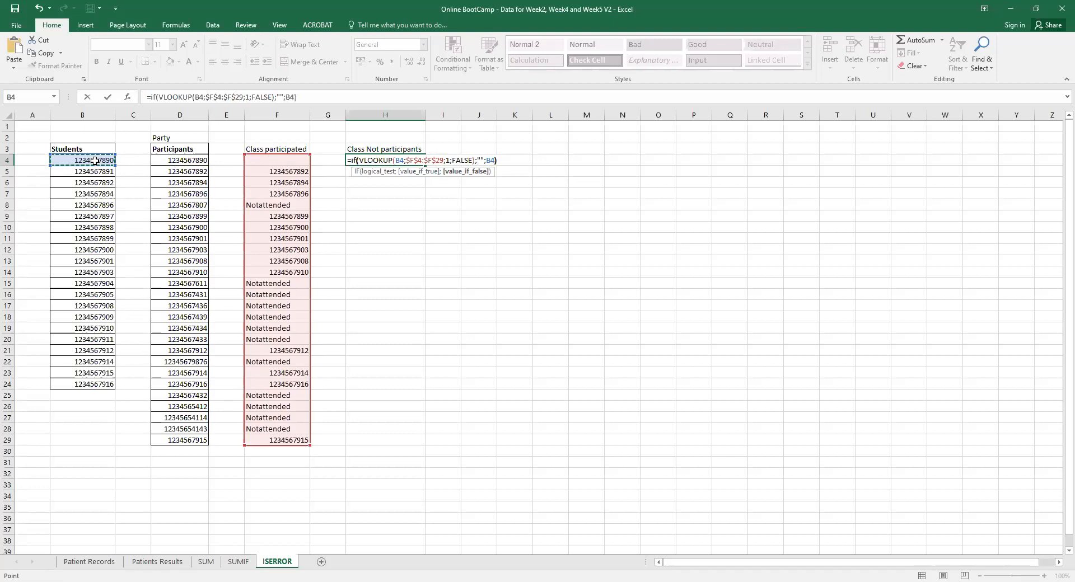
type(")")
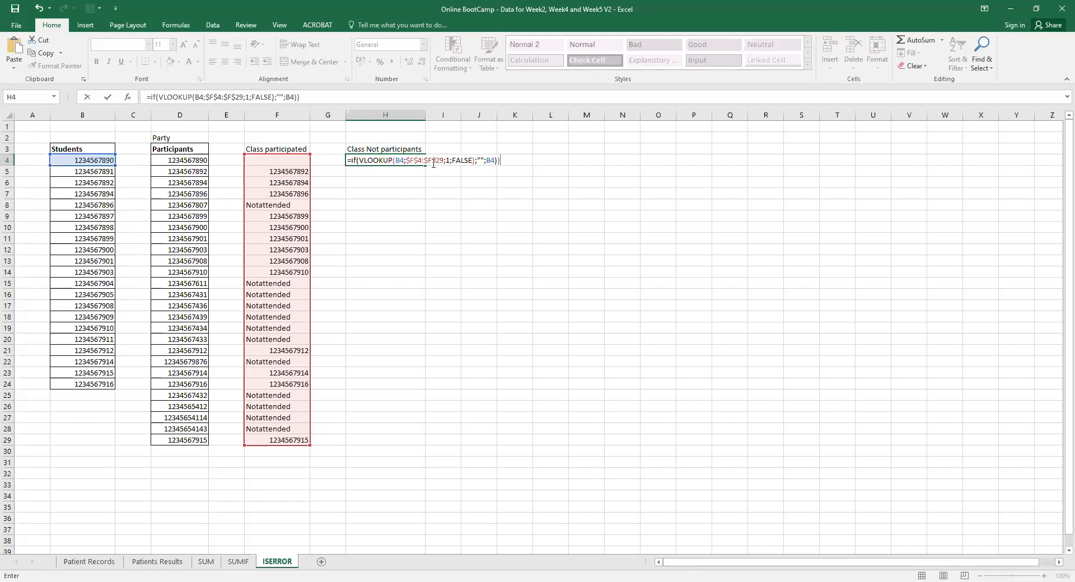
key("BackSpace")
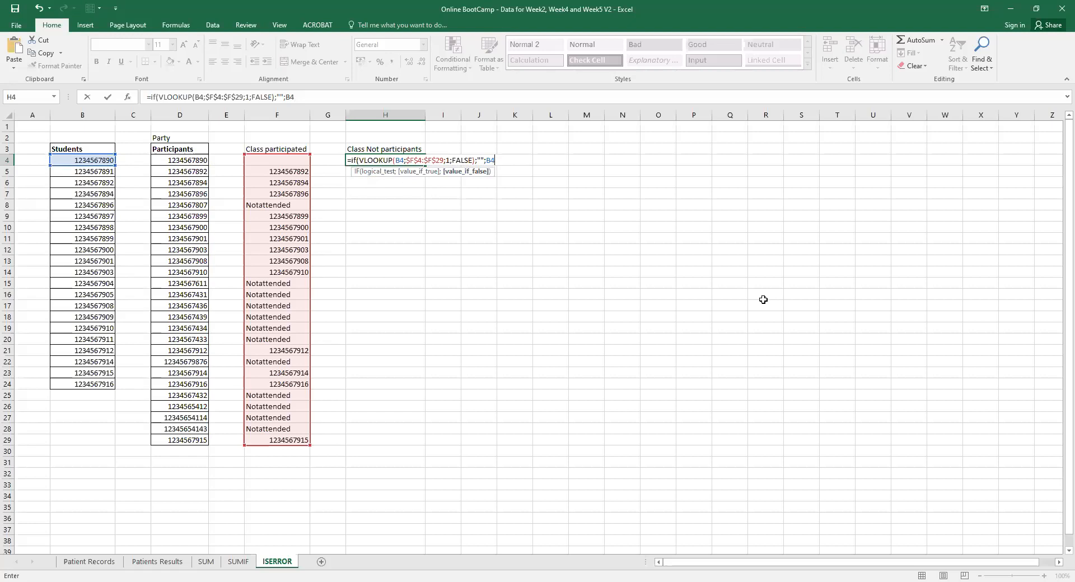
key("Return")
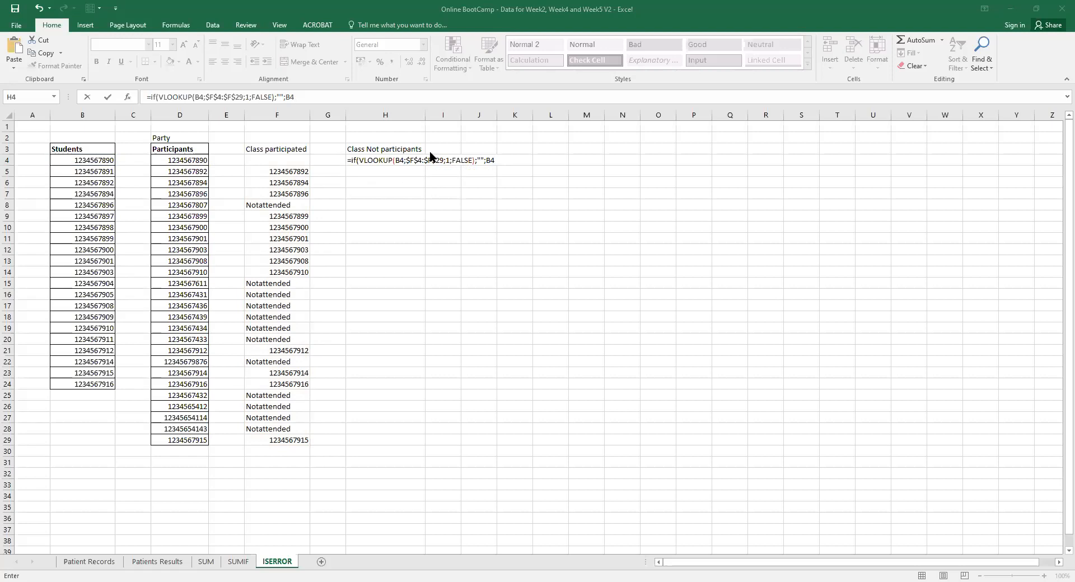
left_click(300, 98)
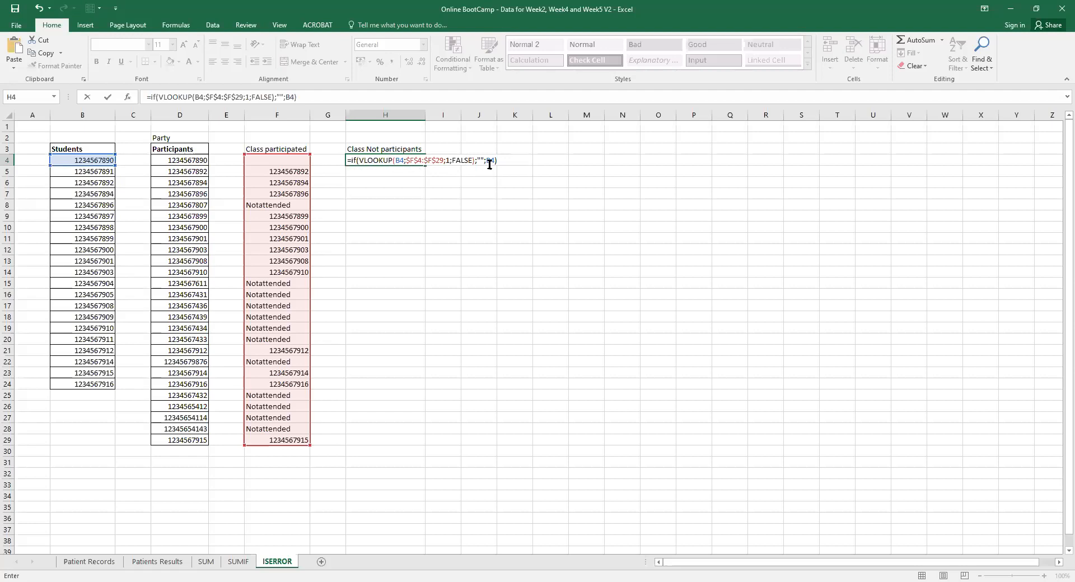
Confirm H4's formula, then add the missing column index 1 after it returns #N/A.
key("Return")
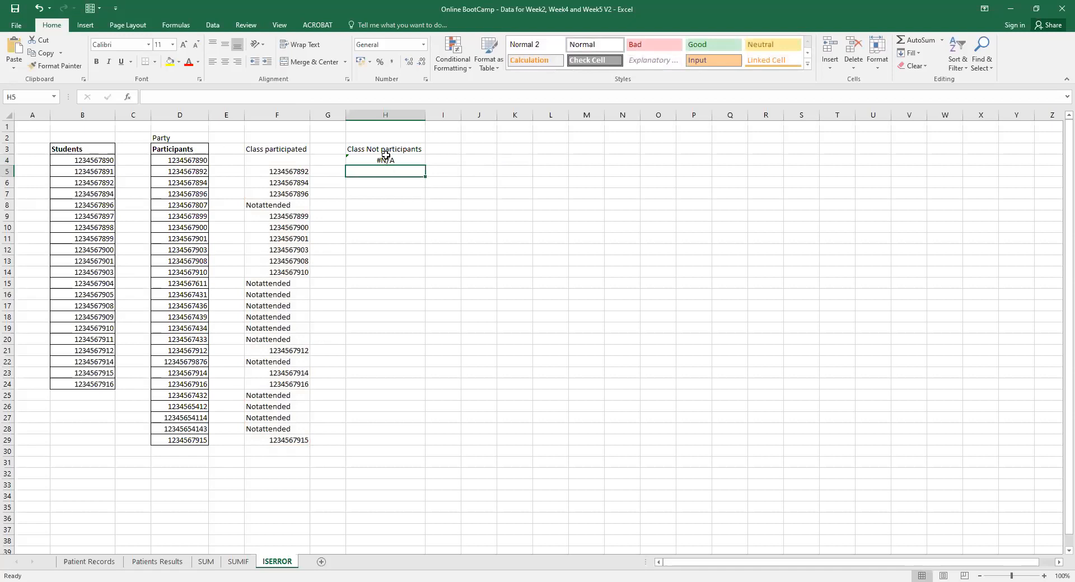
left_click(99, 161)
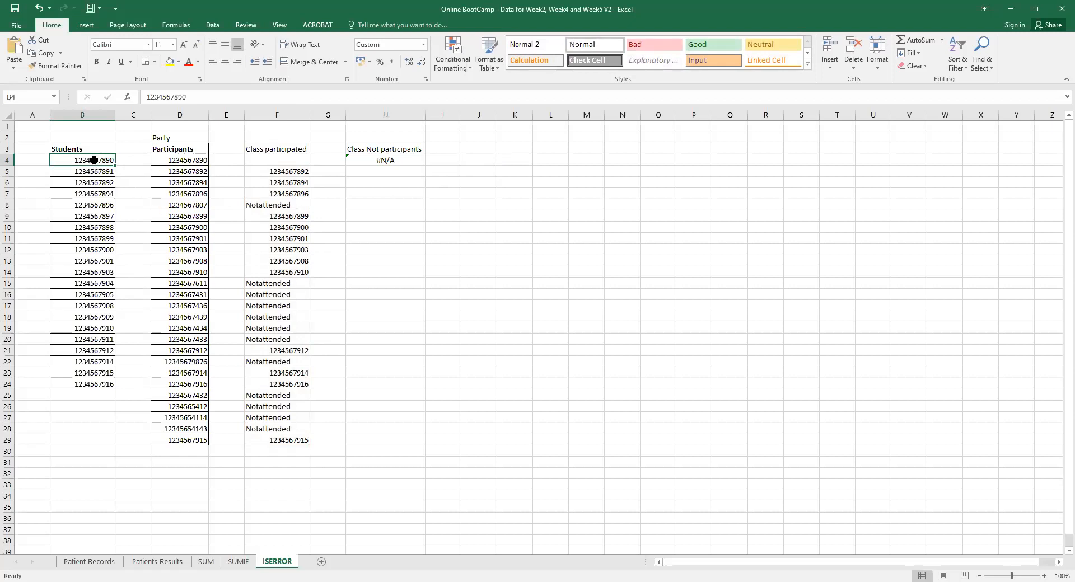
left_click(392, 161)
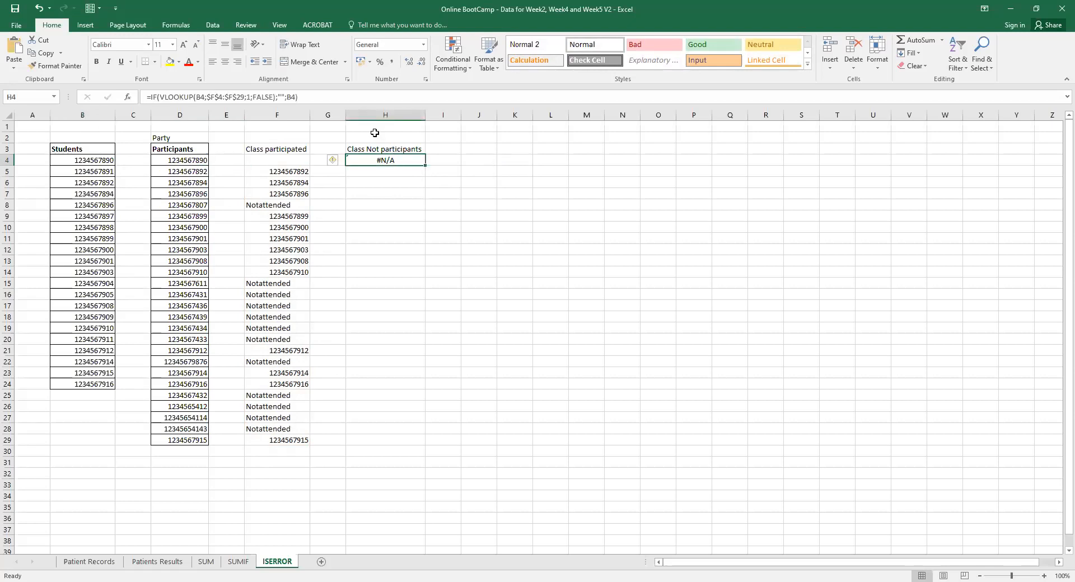
left_click(292, 98)
left_click(249, 98)
type("1")
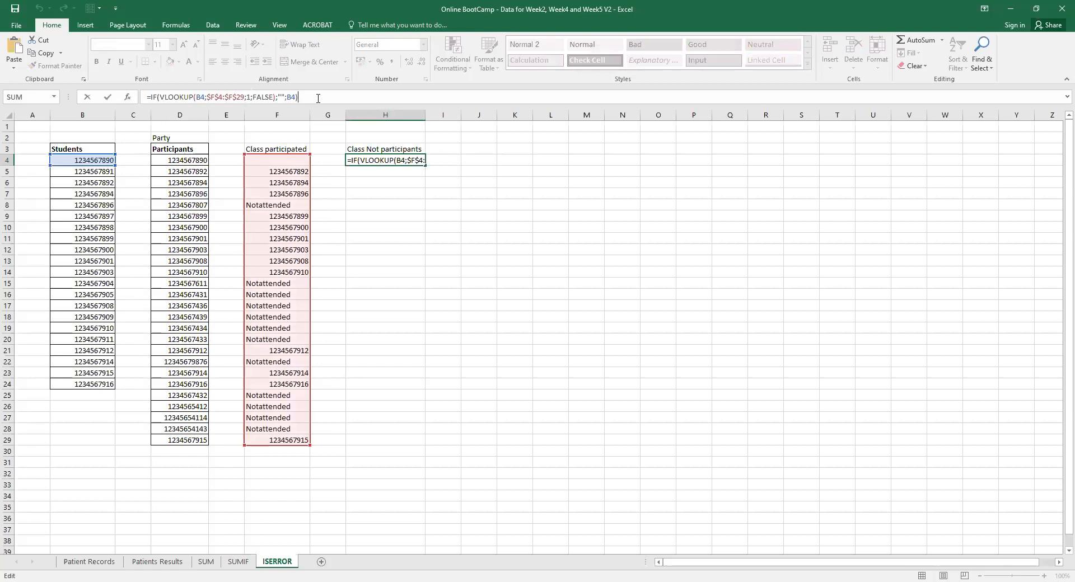
key("Return")
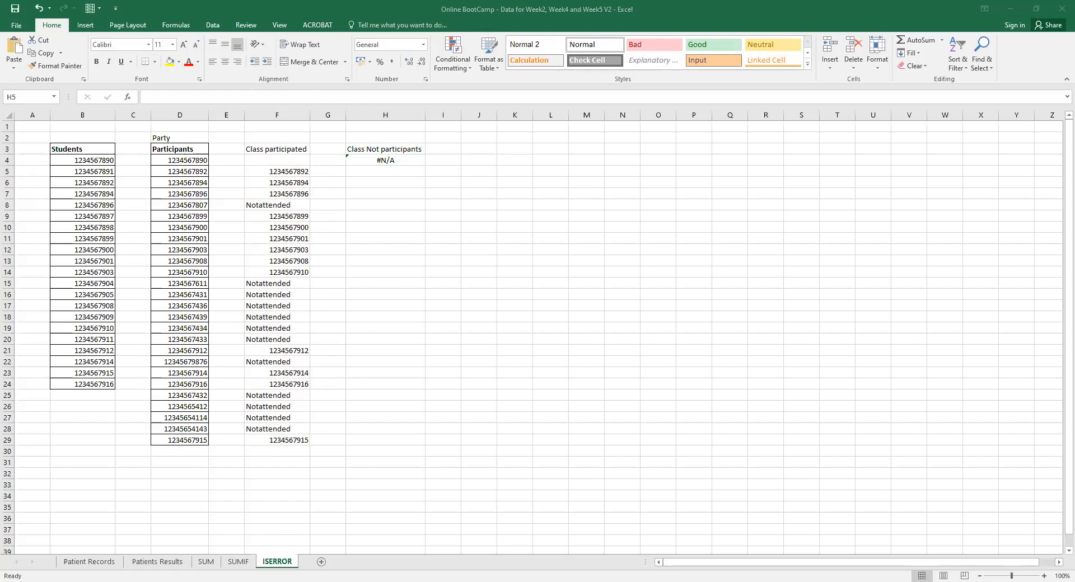
Swap H4's results so it reads ...FALSE);B4;""), returning B4 on a match.
left_click(391, 161)
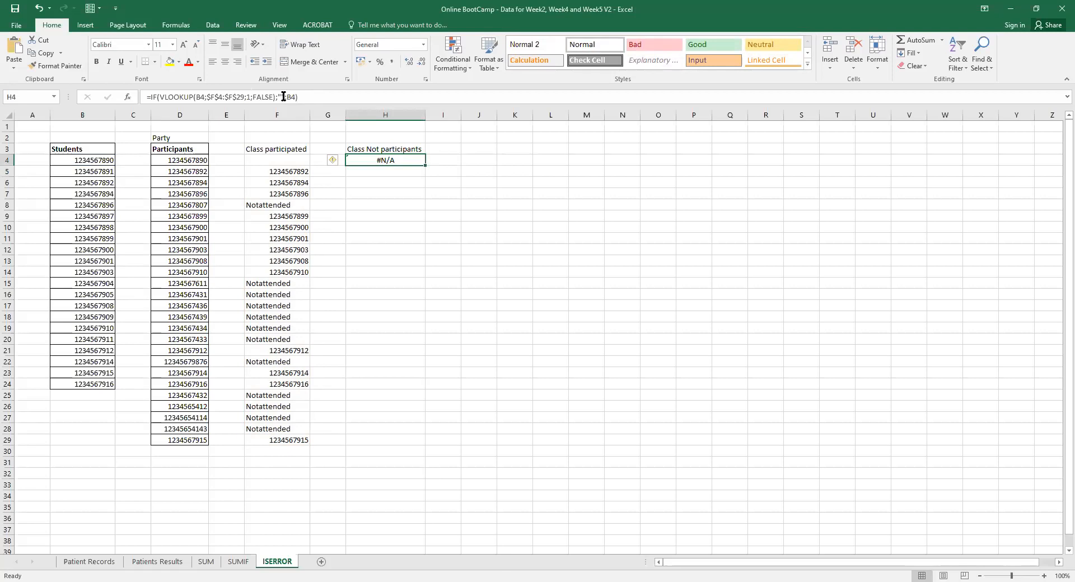
left_click(283, 96)
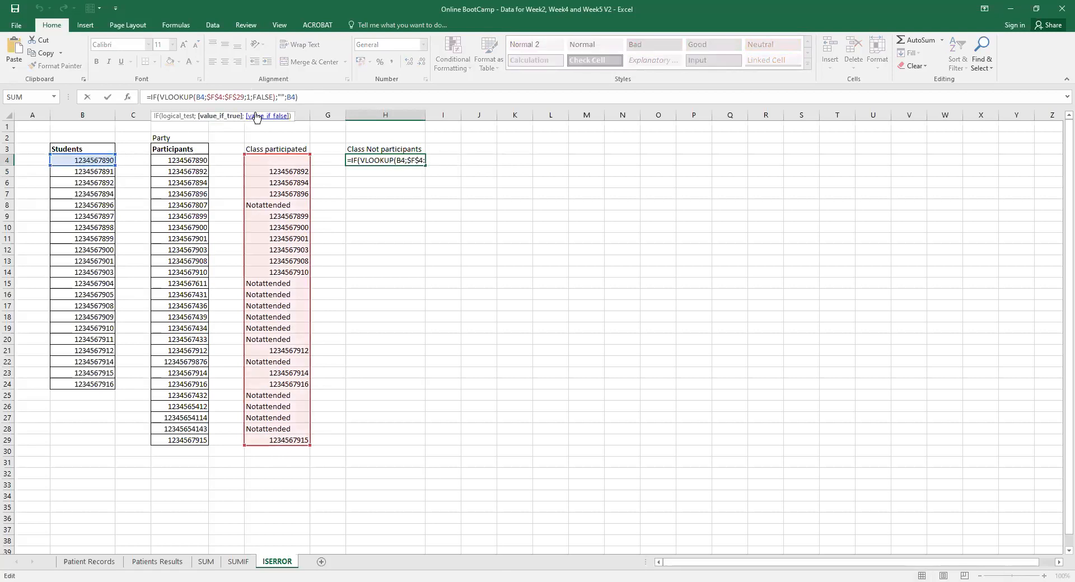
key("BackSpace")
key("BackSpace")
key("BackSpace")
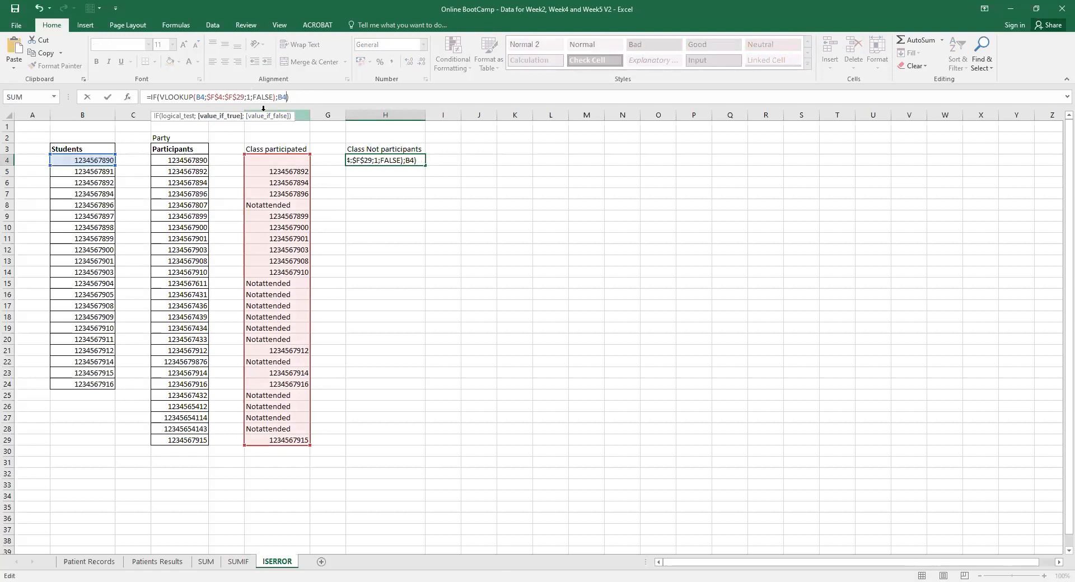
type(";\"\"")
key("Return")
left_click(359, 161)
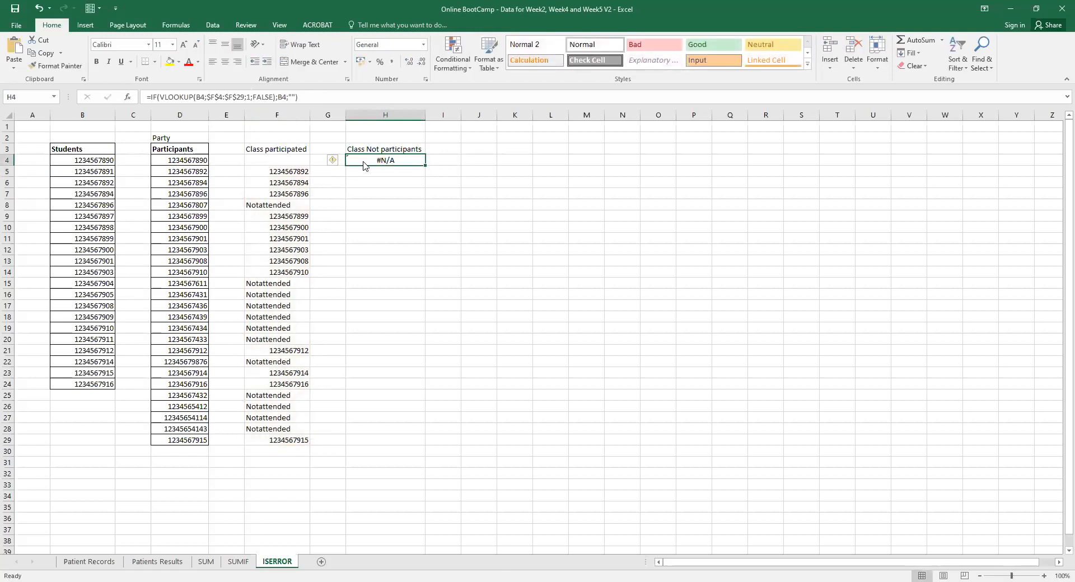
left_click(270, 162)
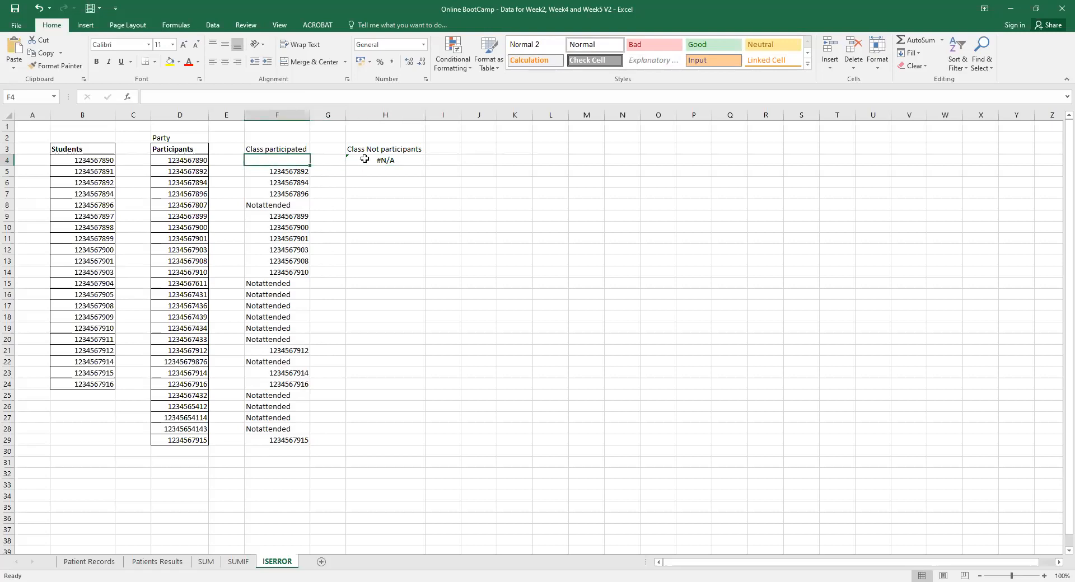
left_click(361, 160)
left_click(217, 99)
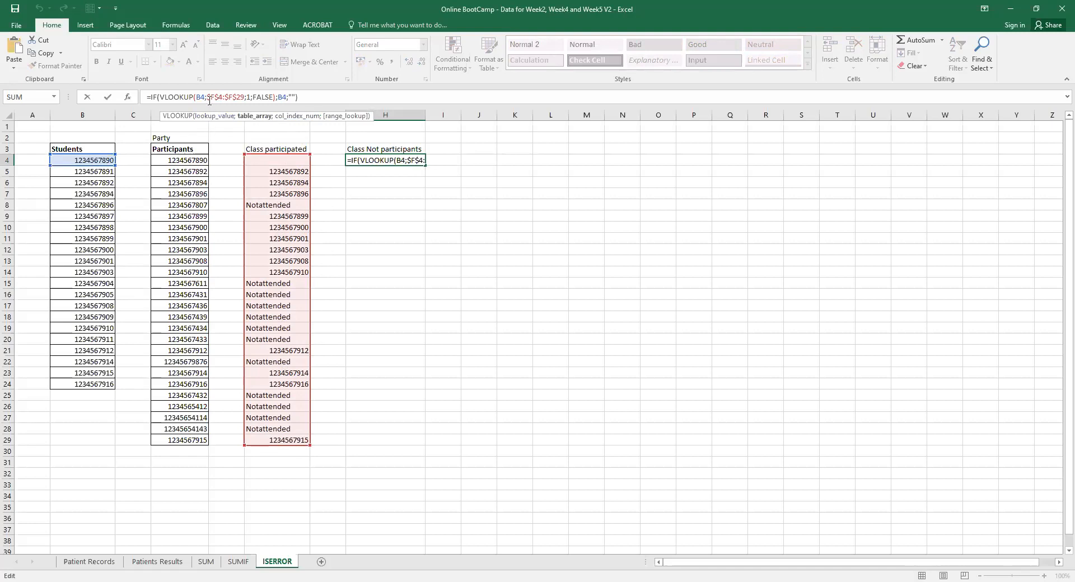
left_click(179, 97)
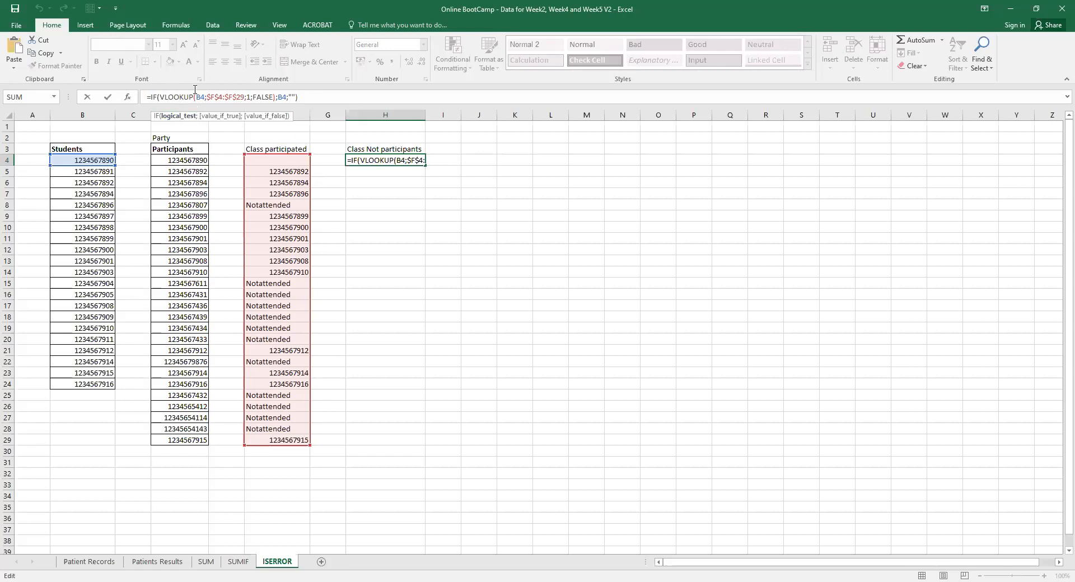
left_click_drag(160, 97, 274, 97)
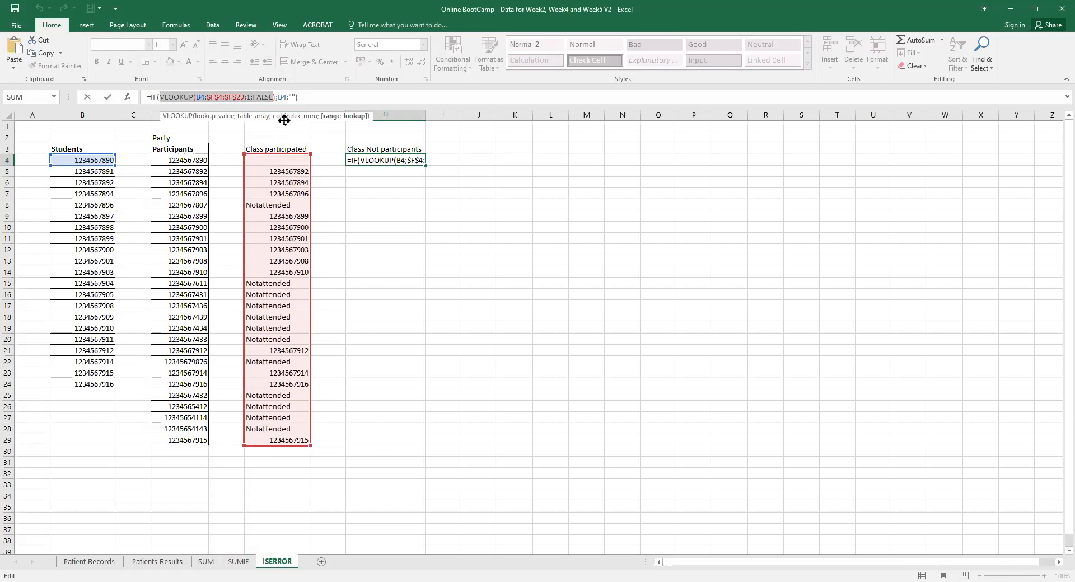
left_click(388, 160)
key("Return")
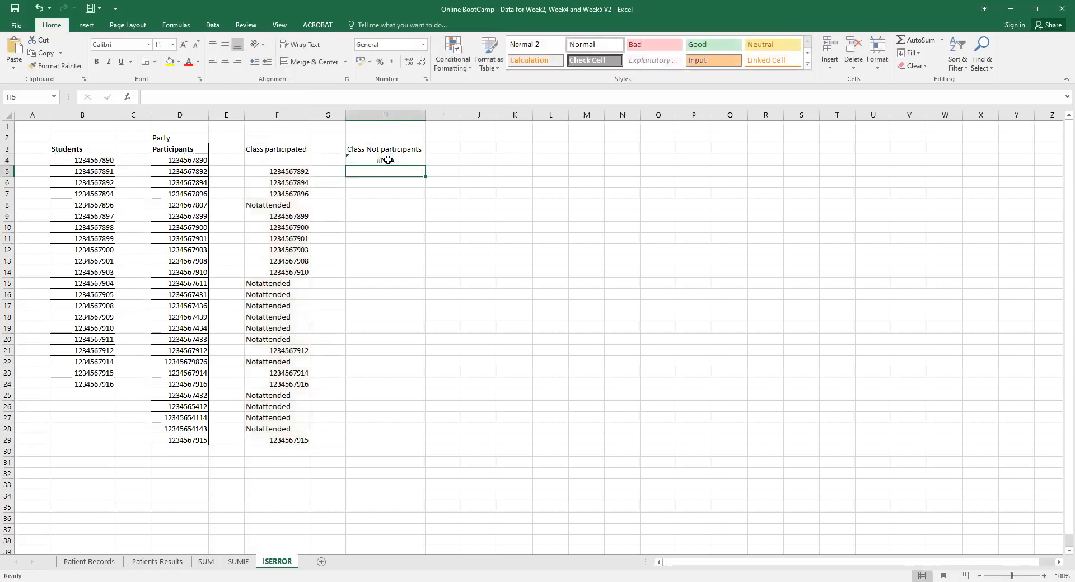
Fill H4's formula down to H29 and compare results against B4, B6, H6 and F5.
left_click(400, 160)
left_click_drag(426, 166, 422, 446)
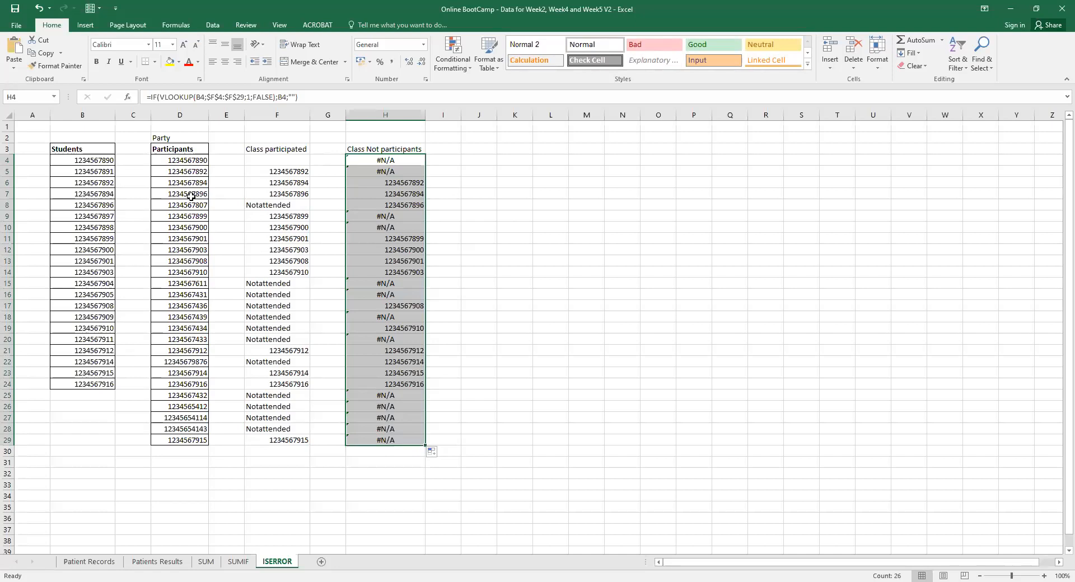
left_click(103, 158)
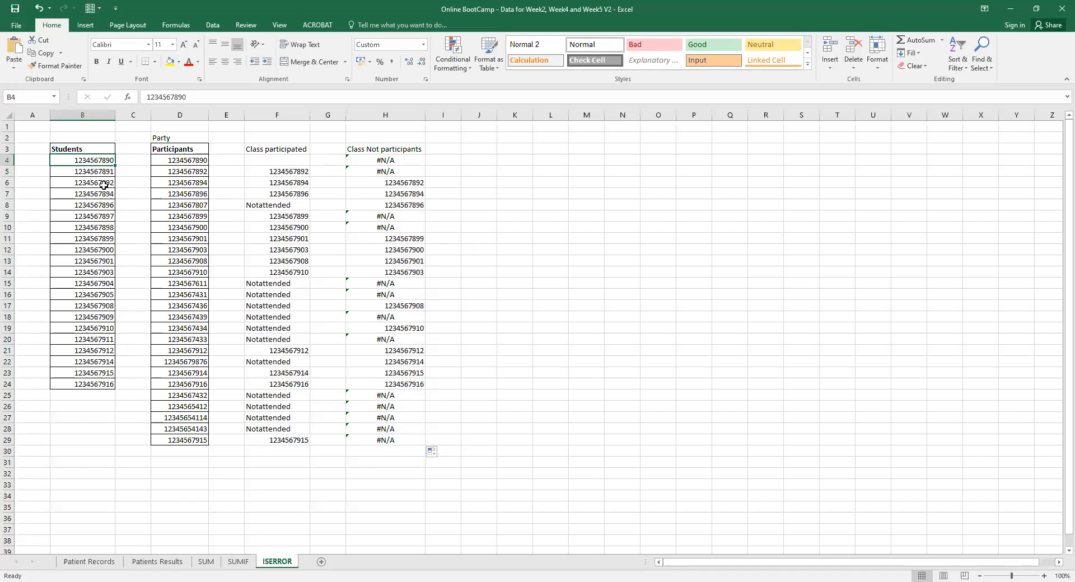
left_click(101, 184)
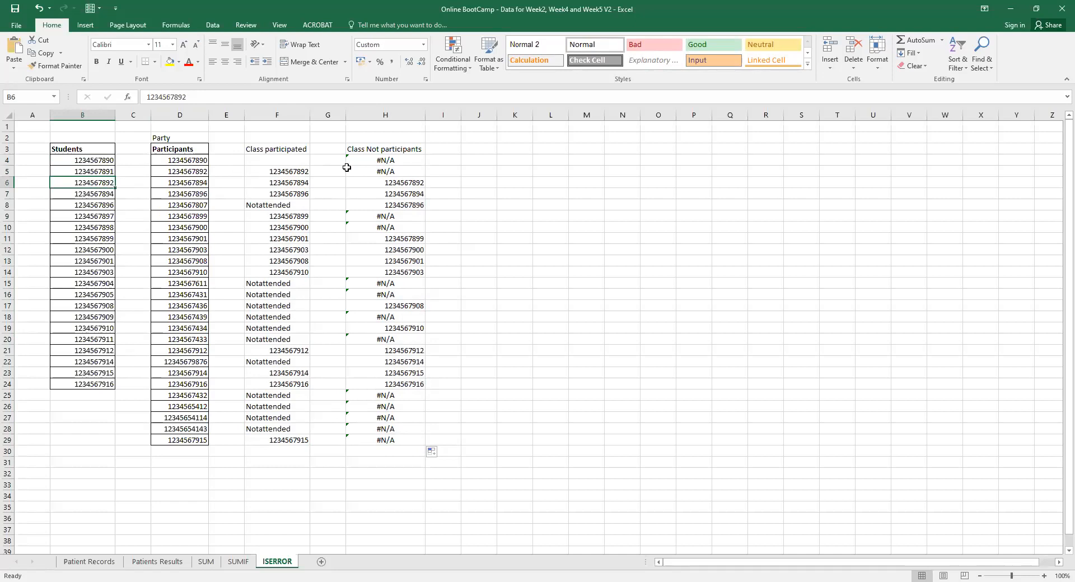
left_click(418, 183)
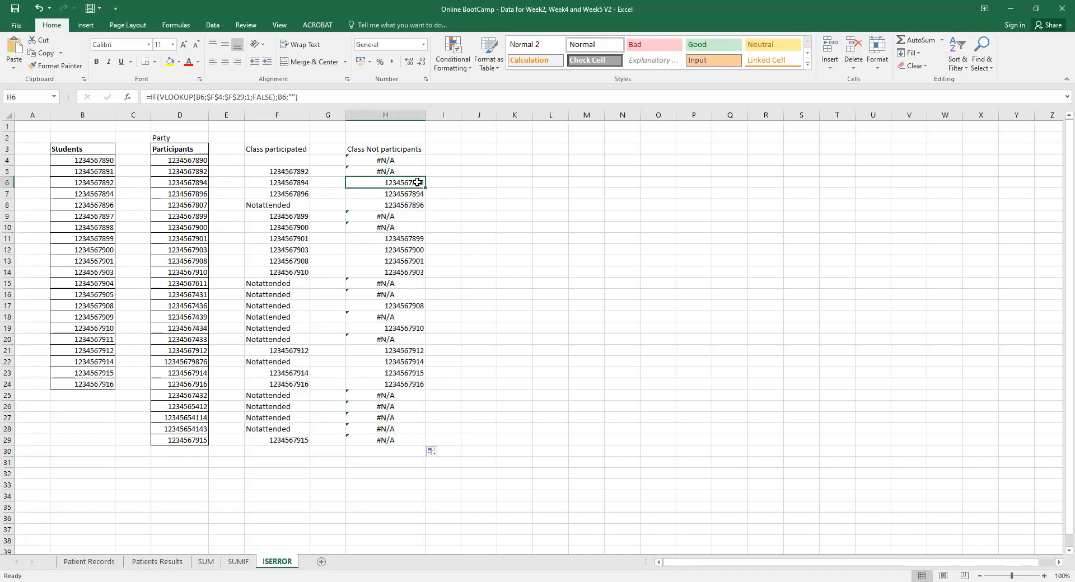
left_click(288, 170)
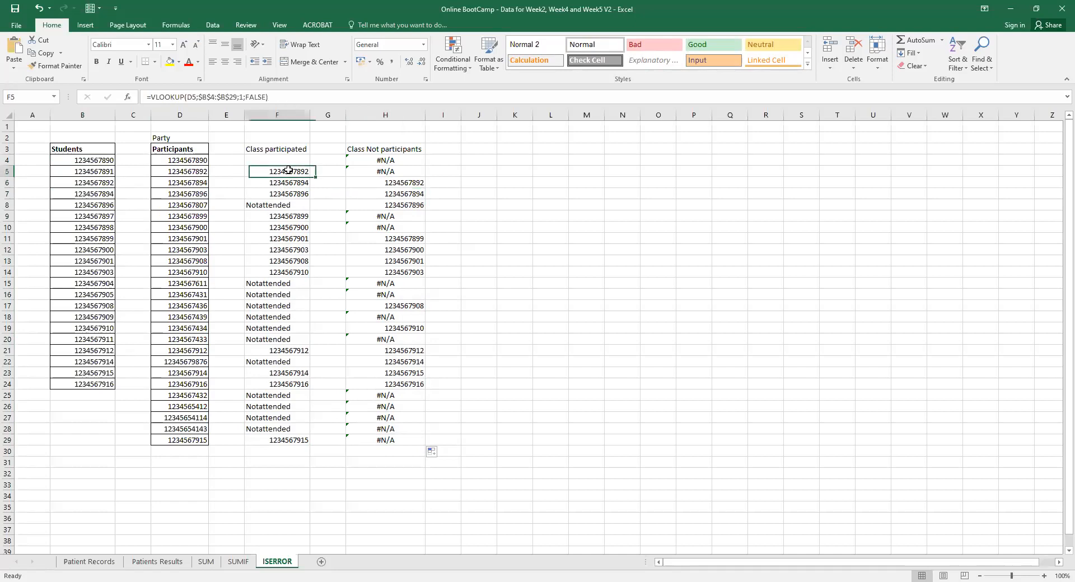
left_click(387, 183)
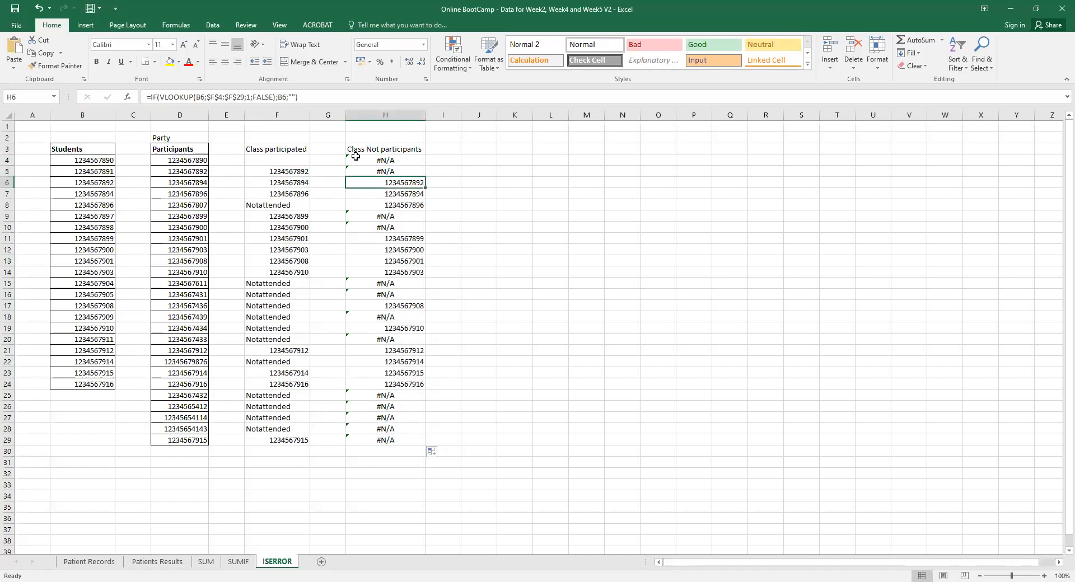
left_click(287, 97)
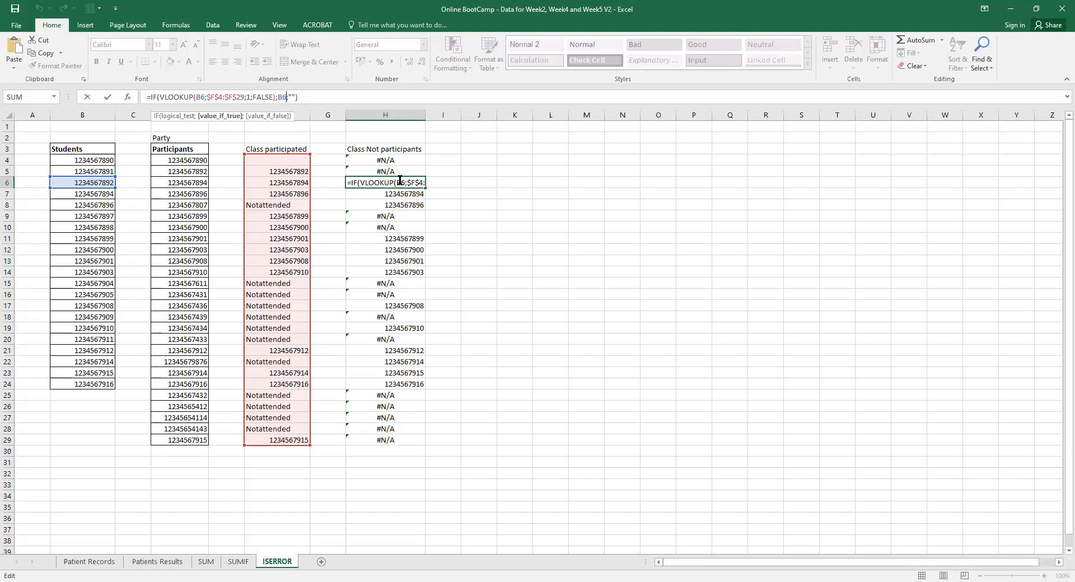
Rewrite H6's formula to return empty text when found and B6 otherwise.
key("BackSpace")
key("BackSpace")
key("Delete")
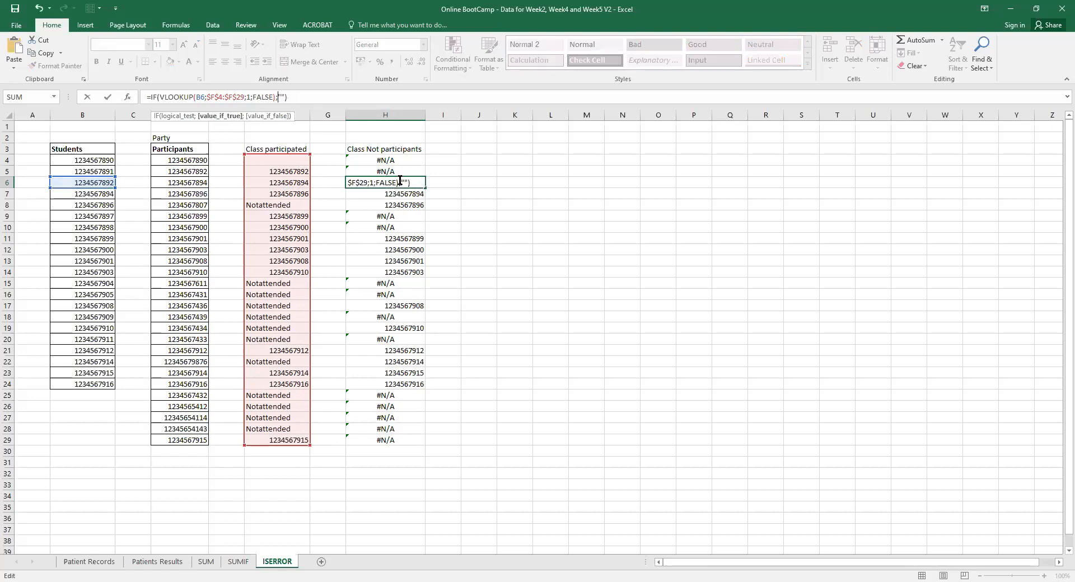
type(";")
left_click(101, 182)
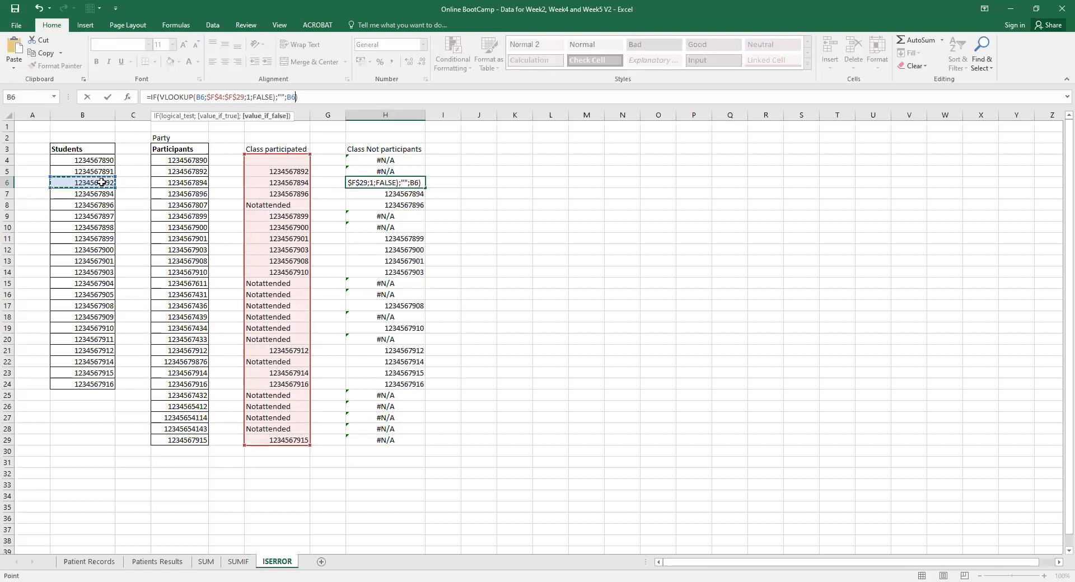
key("Return")
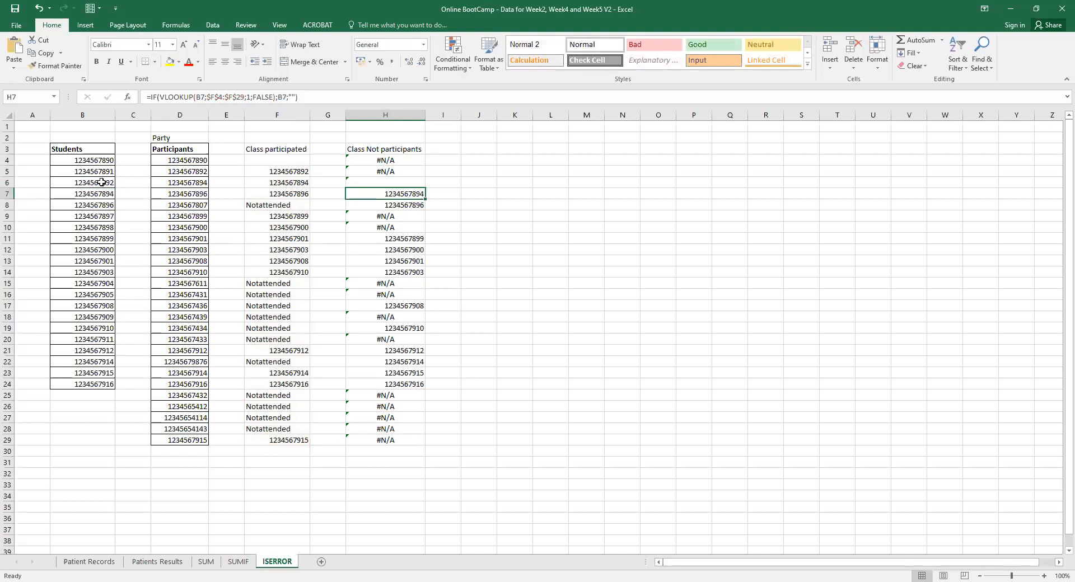
left_click(417, 183)
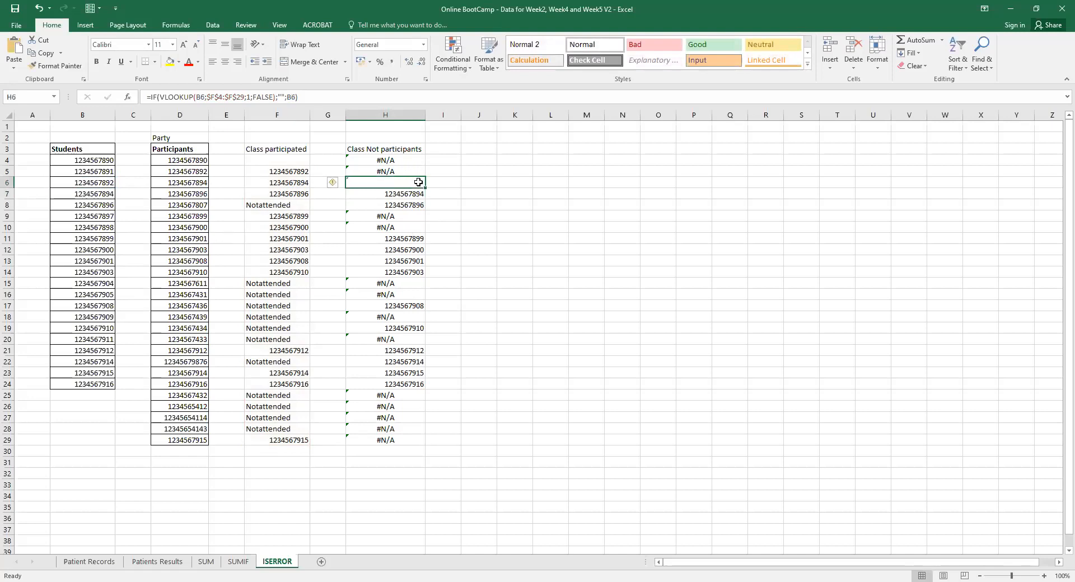
Give H4's formula the same ending, ;"";B4), and confirm it.
left_click_drag(419, 183, 414, 162)
left_click(415, 170)
left_click(415, 162)
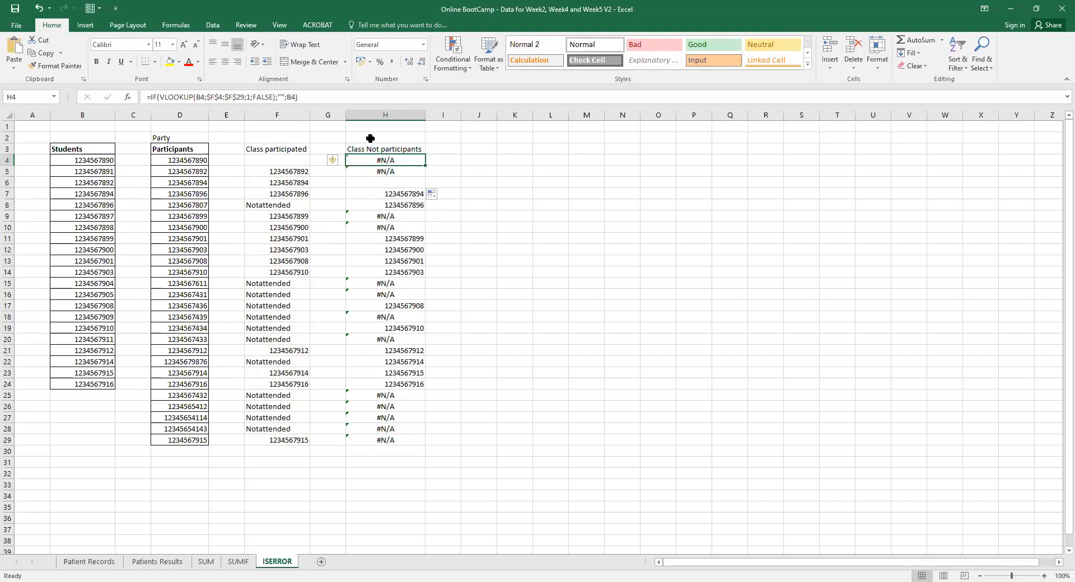
left_click(286, 98)
key("BackSpace")
key("BackSpace")
key("BackSpace")
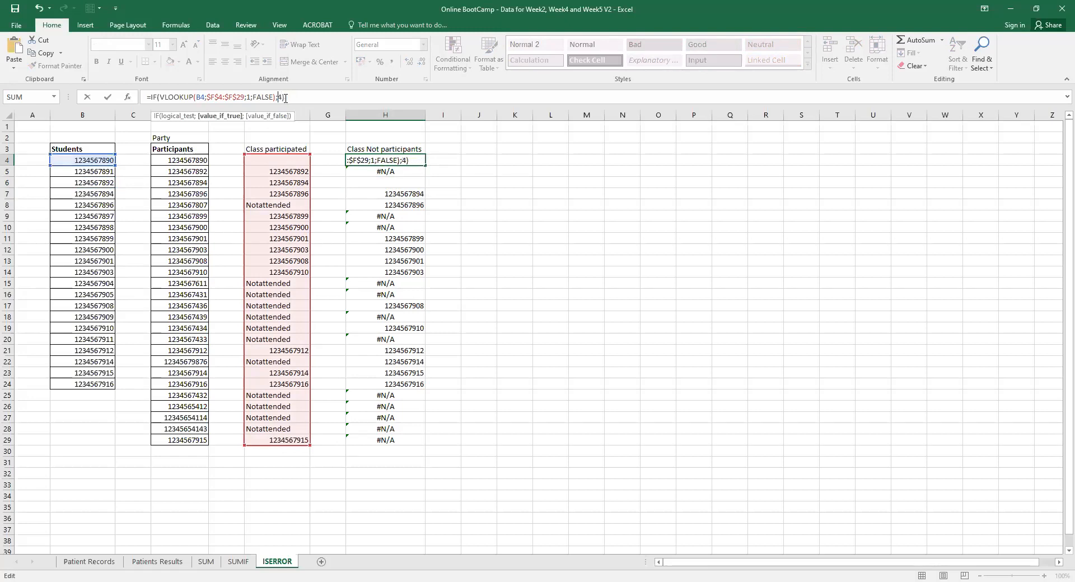
type("b4")
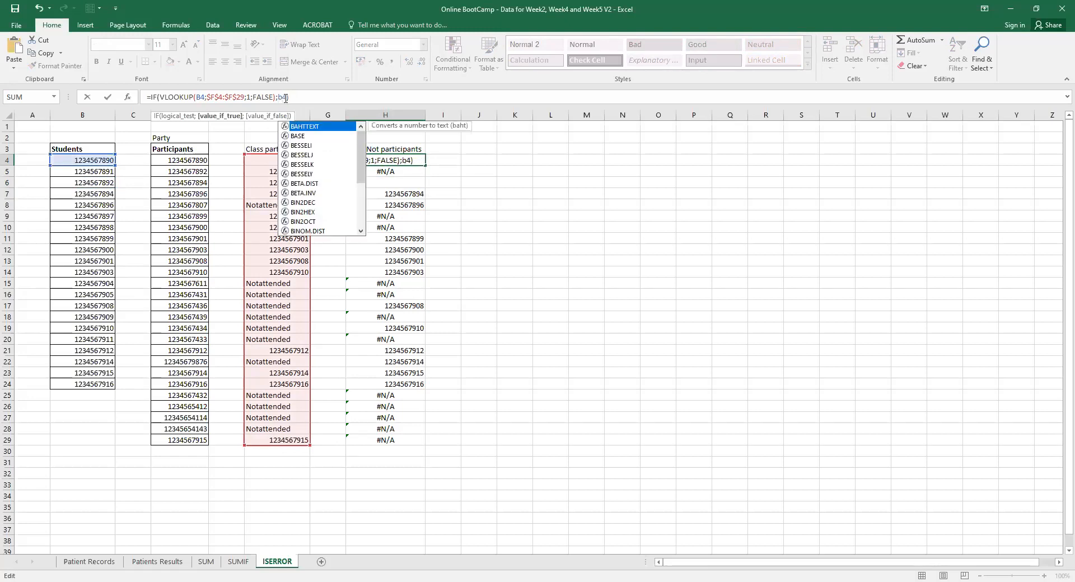
type(";")
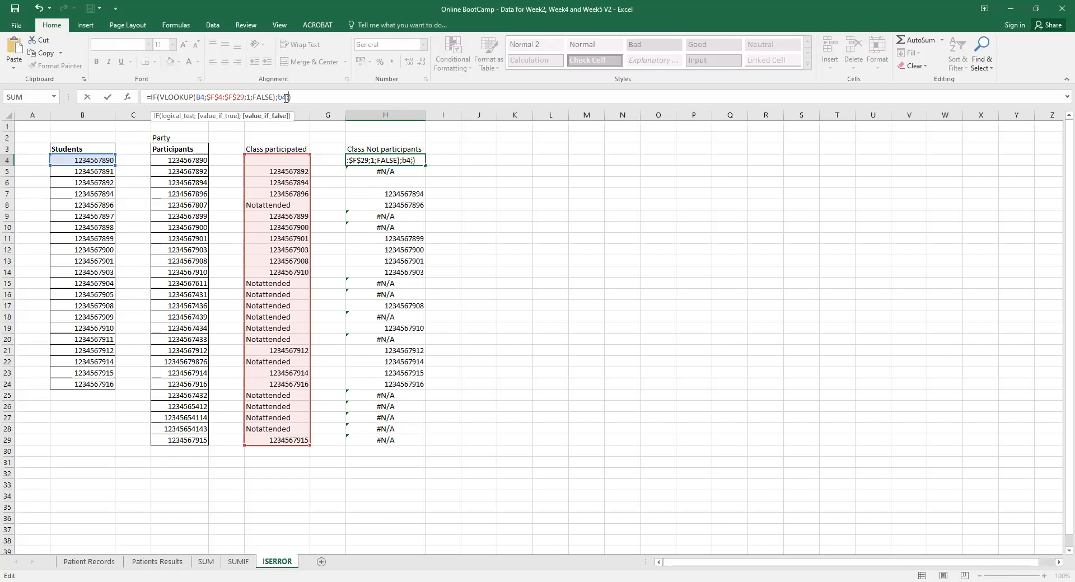
key("BackSpace")
key("BackSpace")
key("BackSpace")
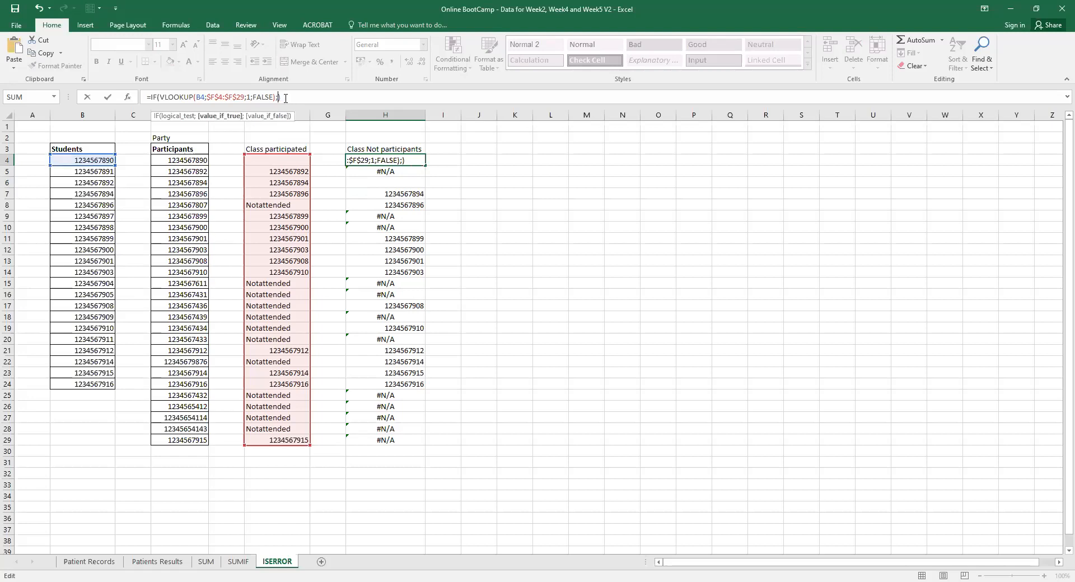
type("\"\";")
left_click(91, 160)
key("Return")
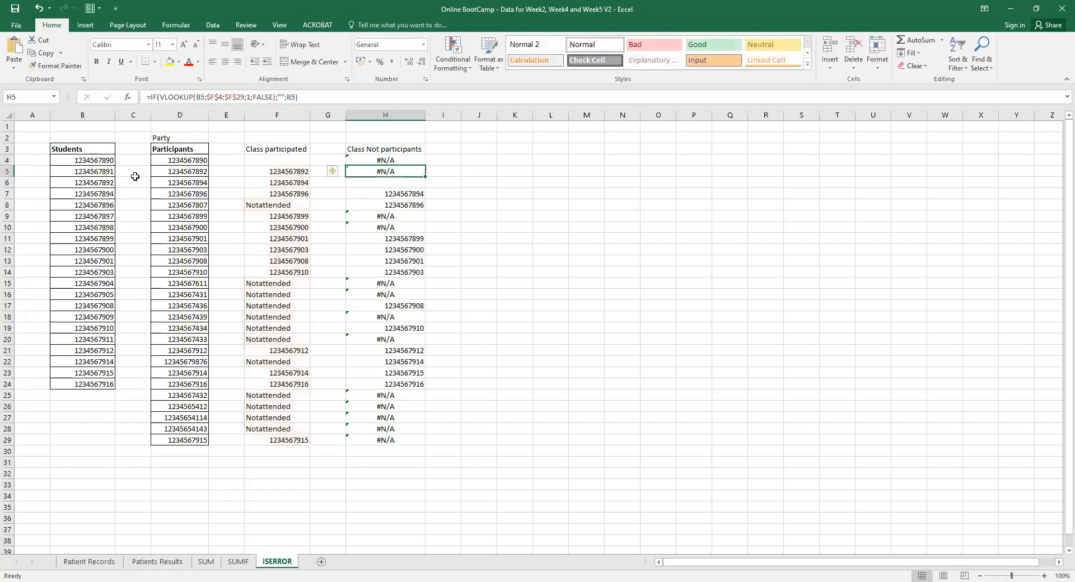
Fill the revised H4 formula down to H29.
left_click(408, 159)
left_click_drag(425, 166, 409, 445)
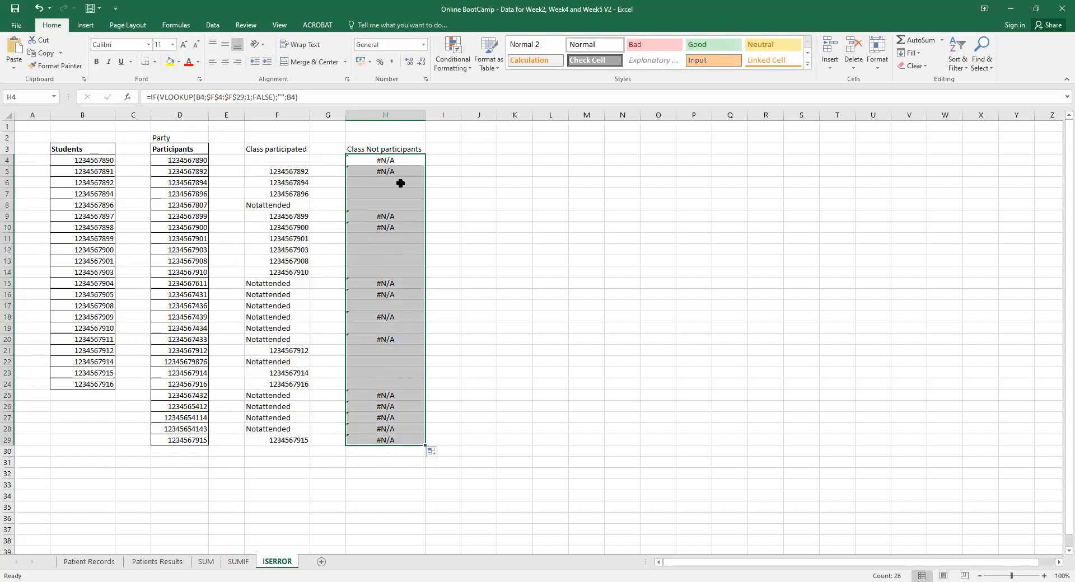
left_click(384, 201)
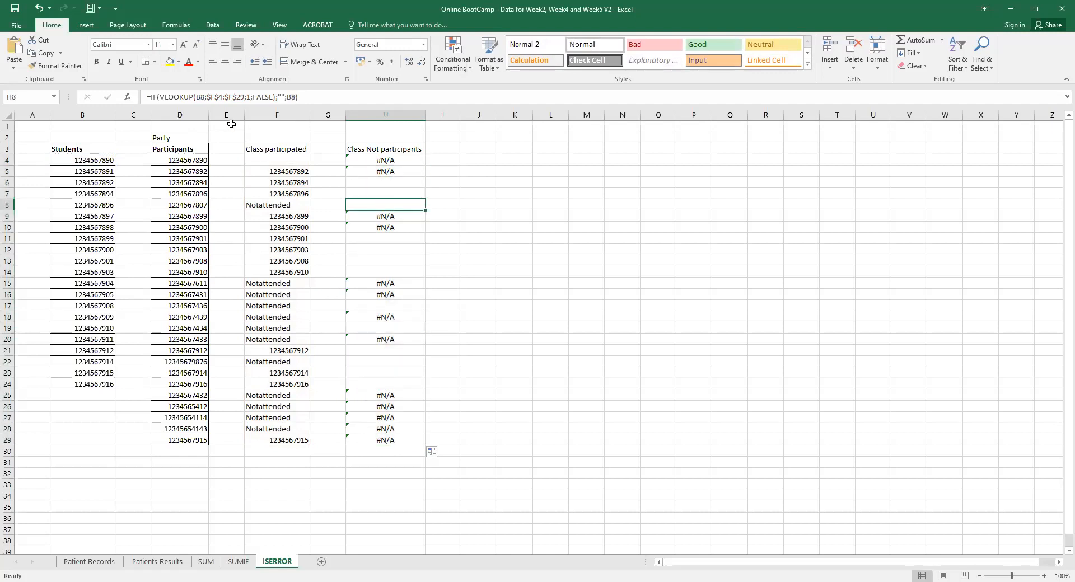
Wrap H8's VLOOKUP in IFERROR with a student-ID fallback, dropping the trailing IF arguments.
left_click(162, 97)
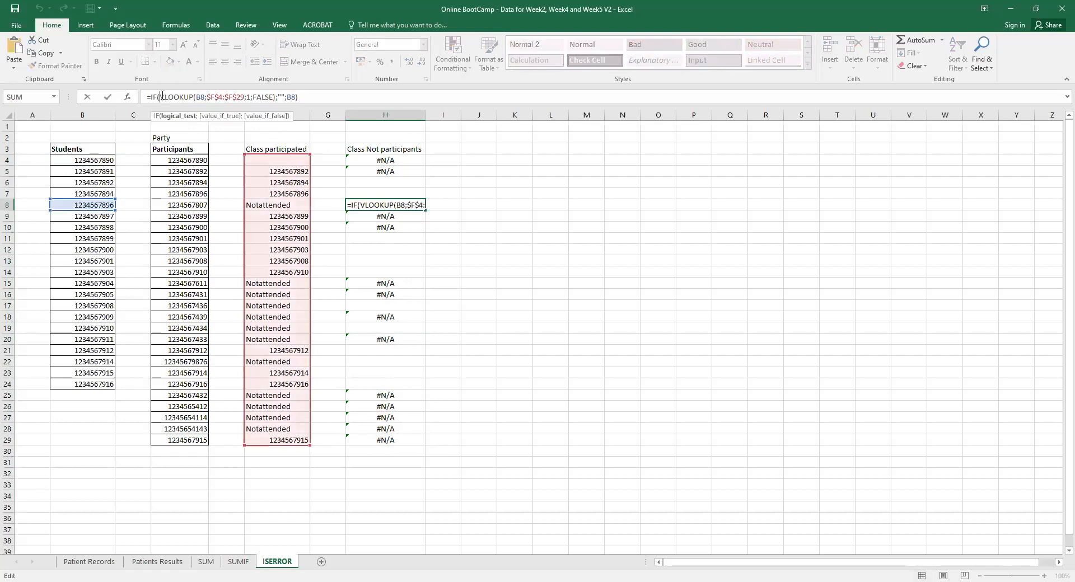
type("ife")
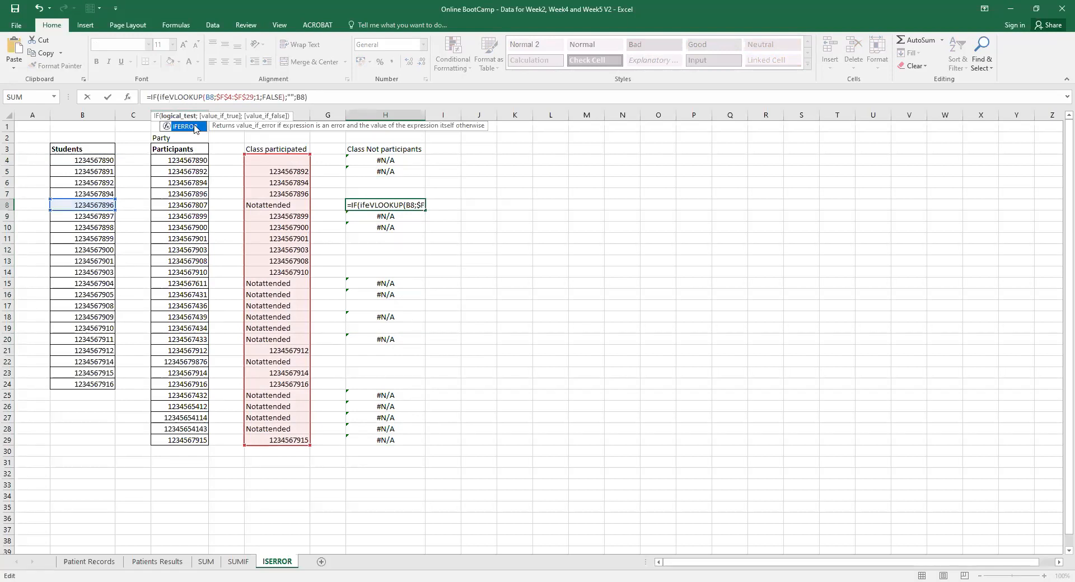
double_click(195, 128)
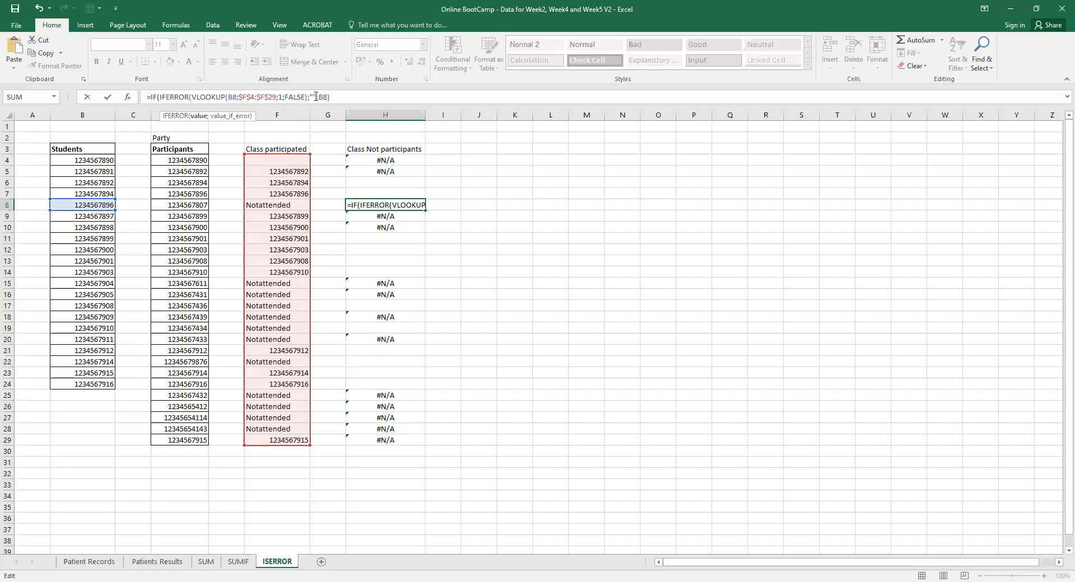
left_click(316, 96)
left_click_drag(337, 97, 310, 97)
key("BackSpace")
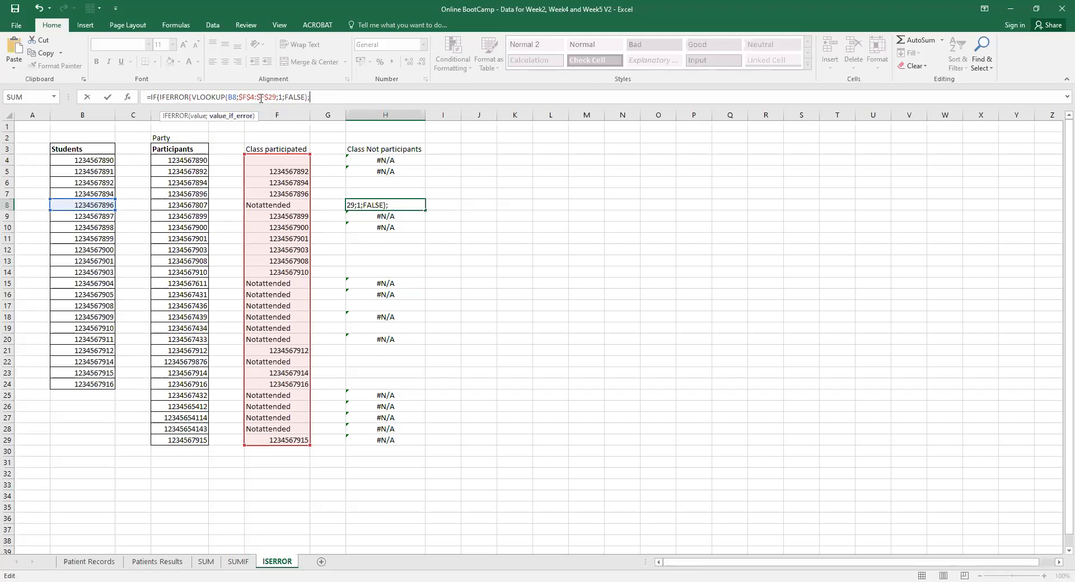
left_click(206, 97)
left_click(314, 100)
left_click(100, 160)
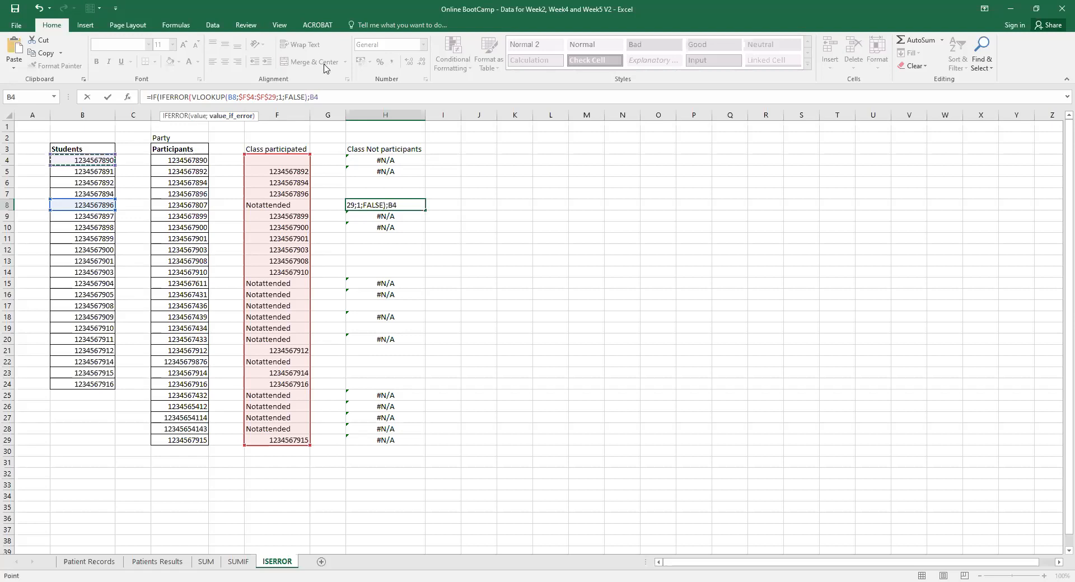
left_click(232, 97)
left_click(103, 160)
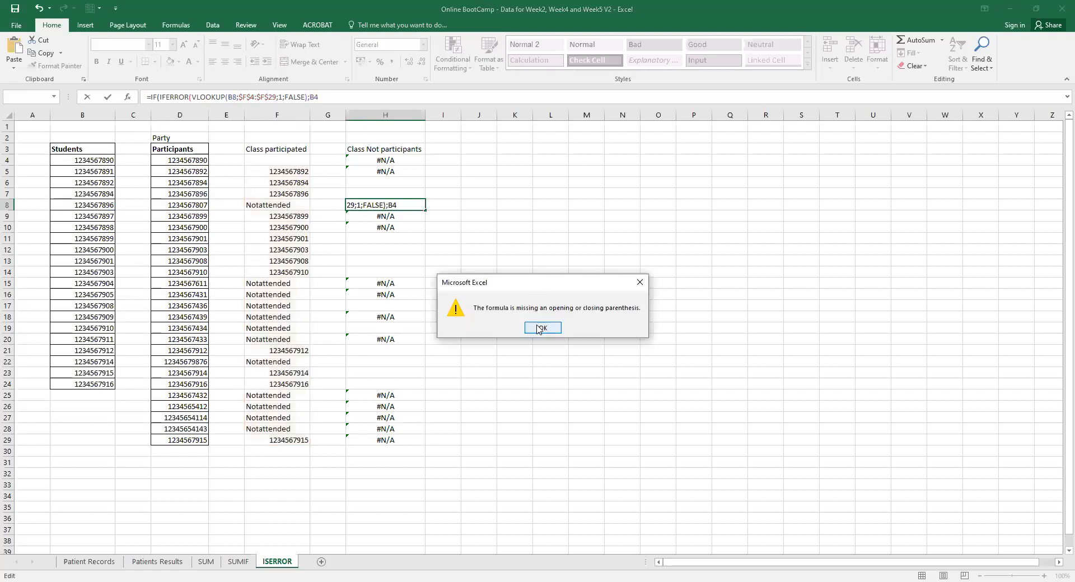
Dismiss the warning, change B8 to B4, and strip the leading IF( and trailing quote.
left_click(541, 329)
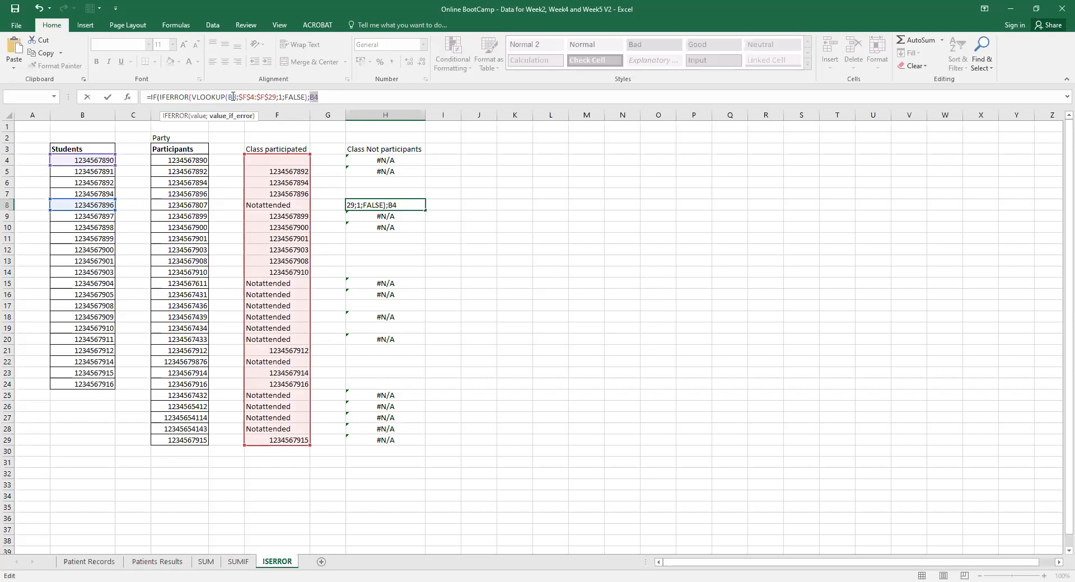
left_click(233, 97)
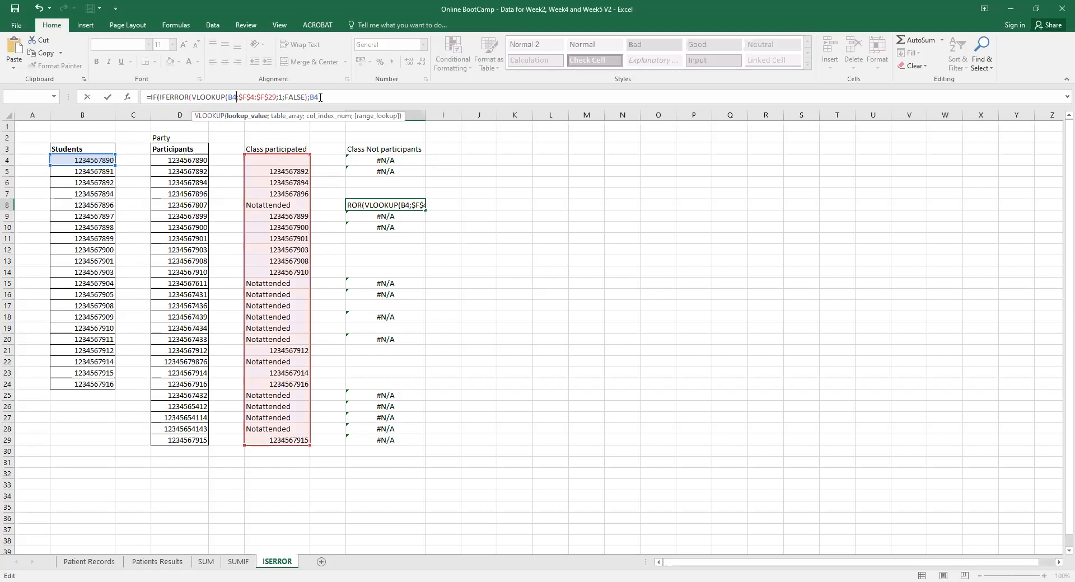
left_click(320, 97)
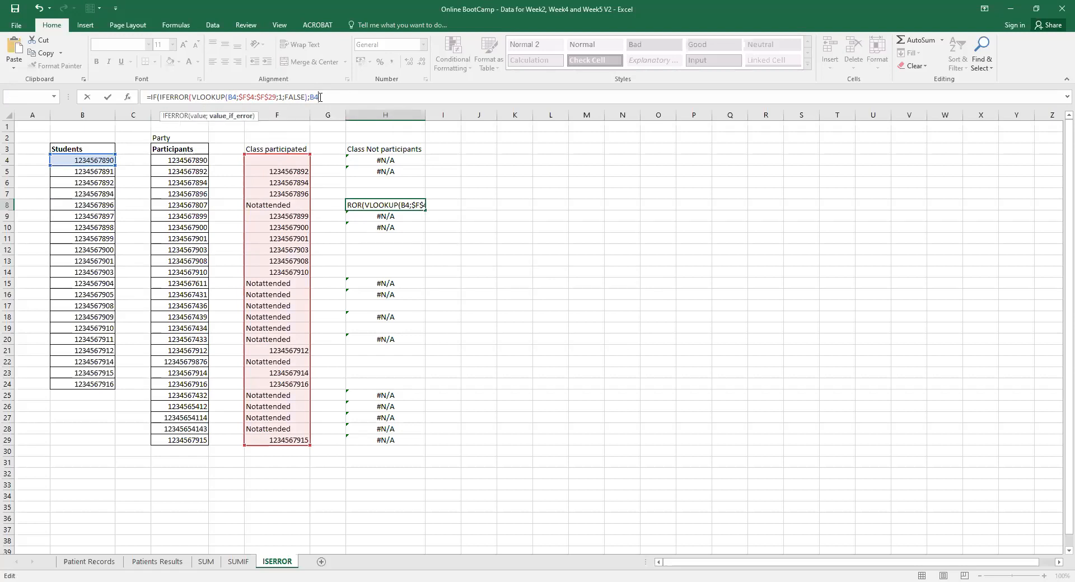
type(";\"\"")
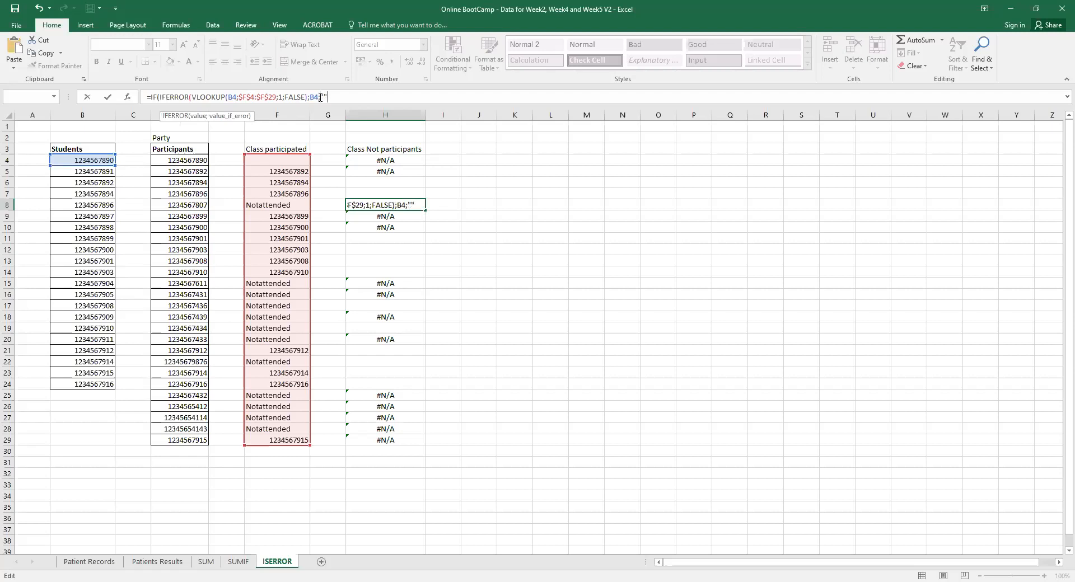
key("BackSpace")
left_click(160, 97)
key("BackSpace")
key("BackSpace")
key("BackSpace")
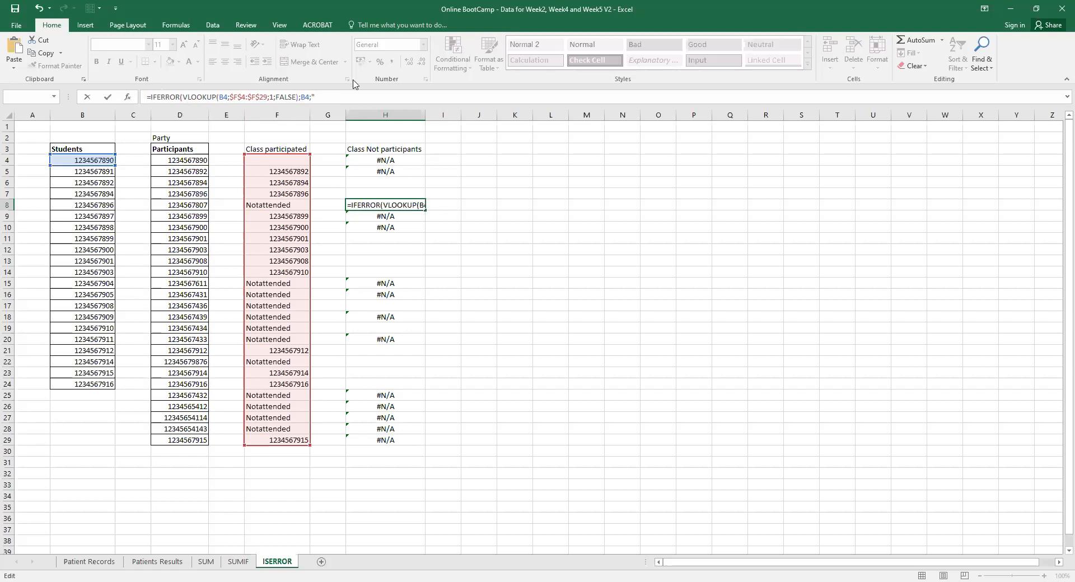
left_click(327, 100)
key("BackSpace")
key("BackSpace")
Commit H8's IFERROR formula and copy it into H4.
key("Return")
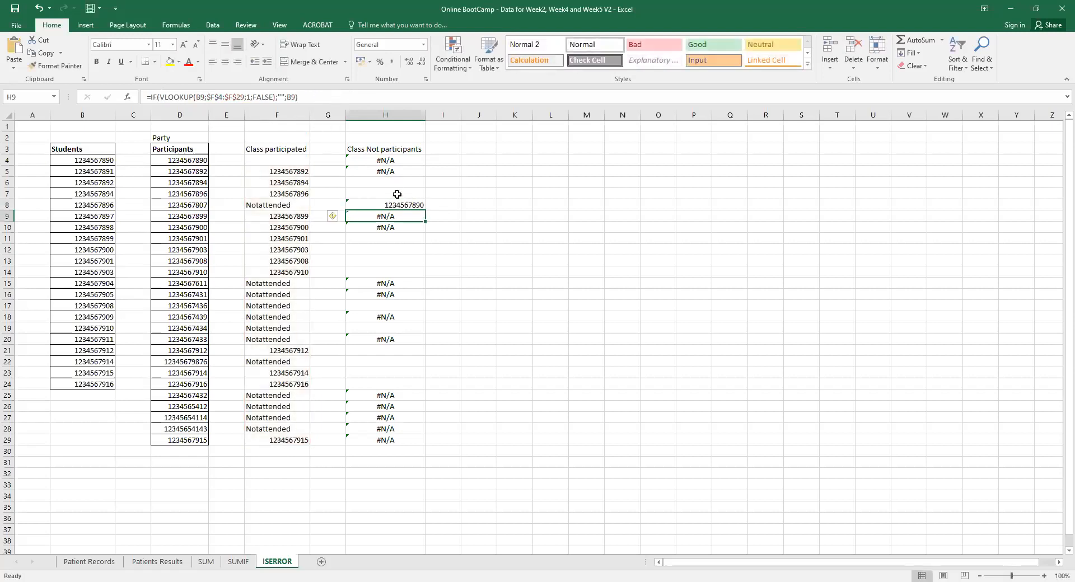
left_click(406, 204)
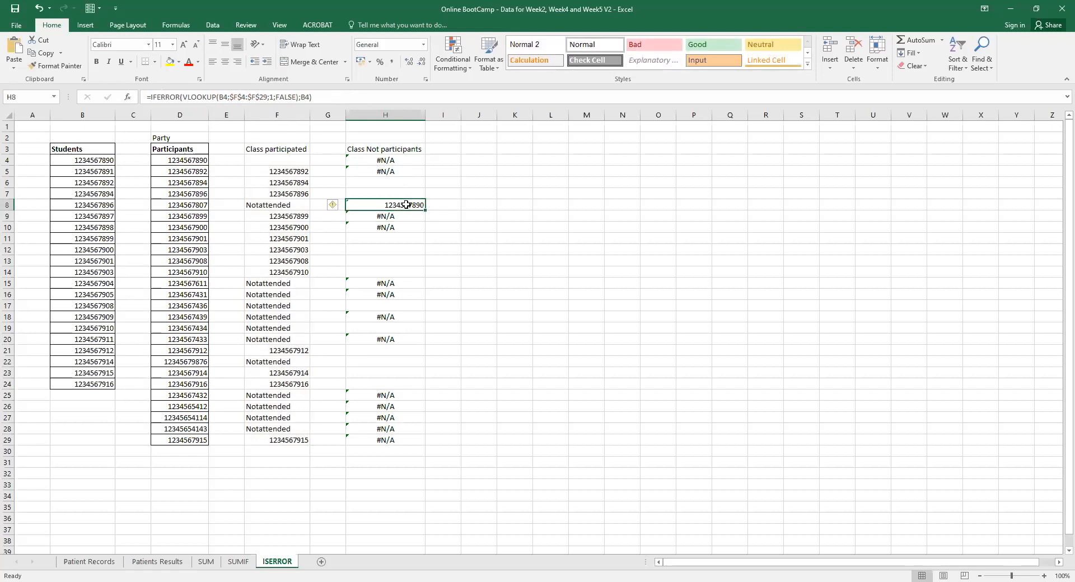
key("ctrl+c")
left_click(406, 161)
key("ctrl+v")
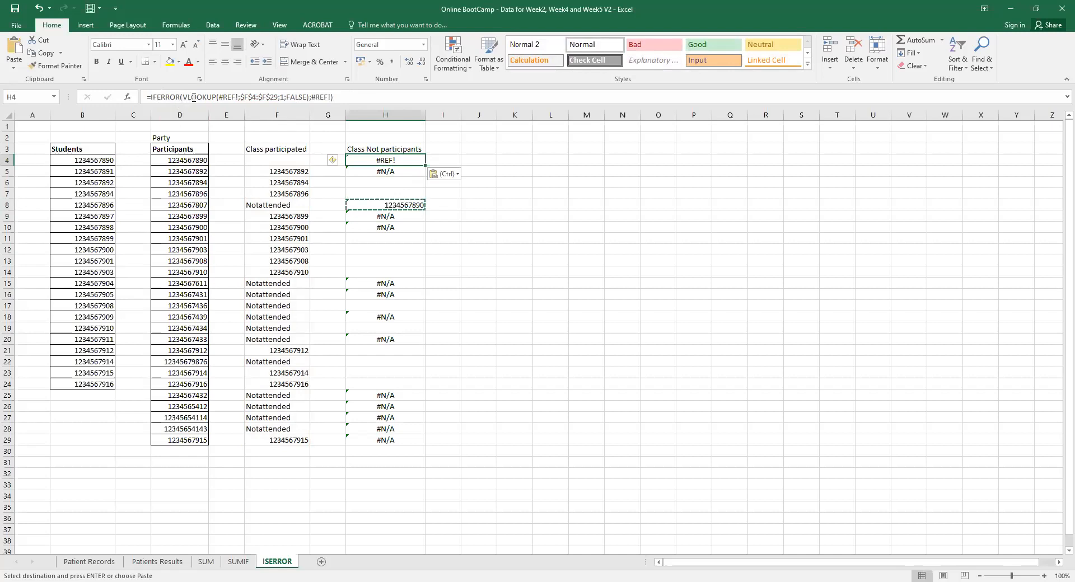
Recheck H8's VLOOKUP formula, then select F8 to inspect its contents.
left_click(387, 205)
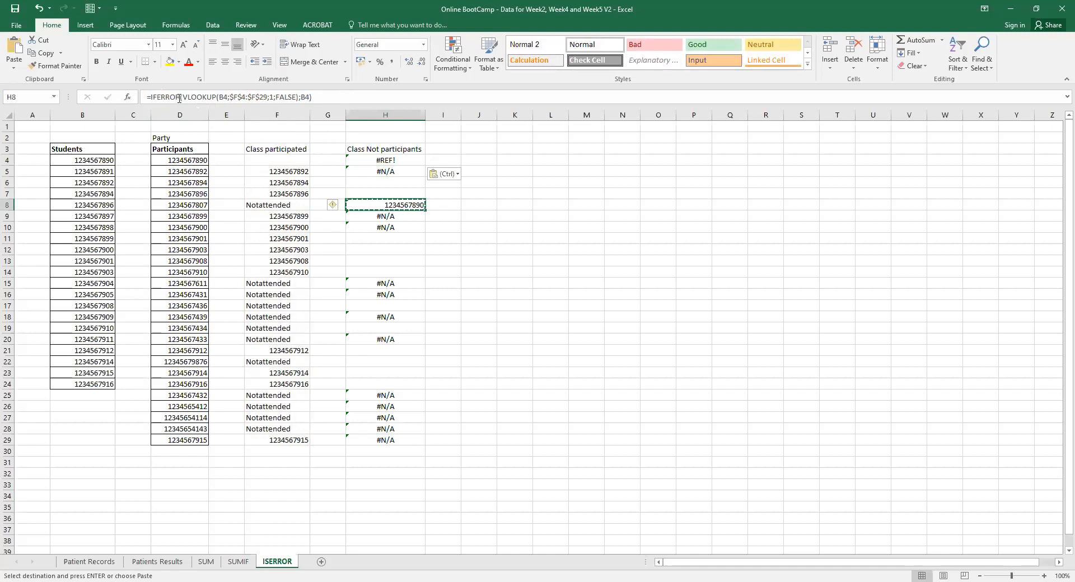
left_click_drag(180, 98, 295, 98)
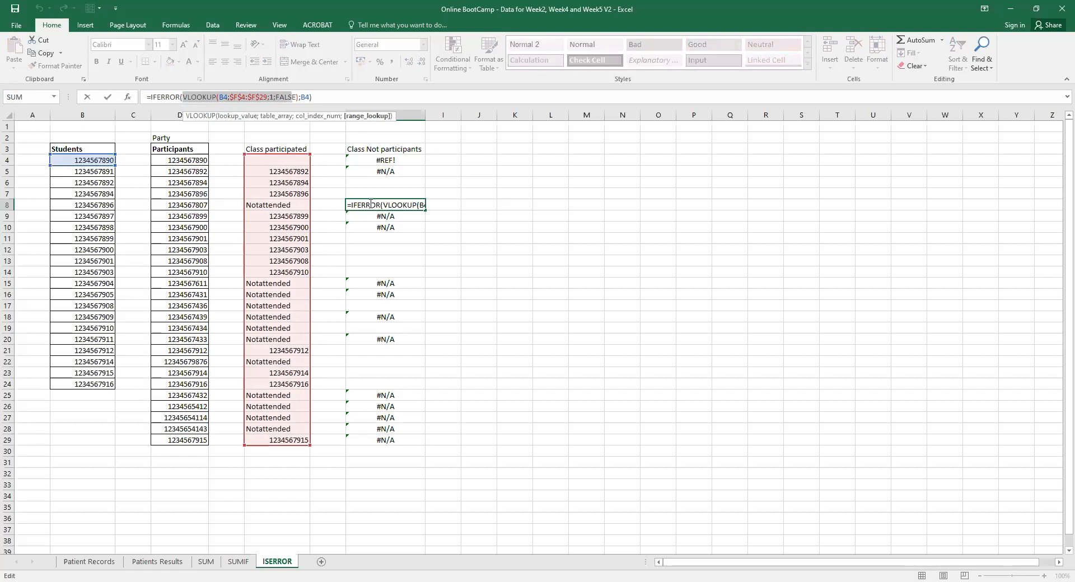
left_click(324, 97)
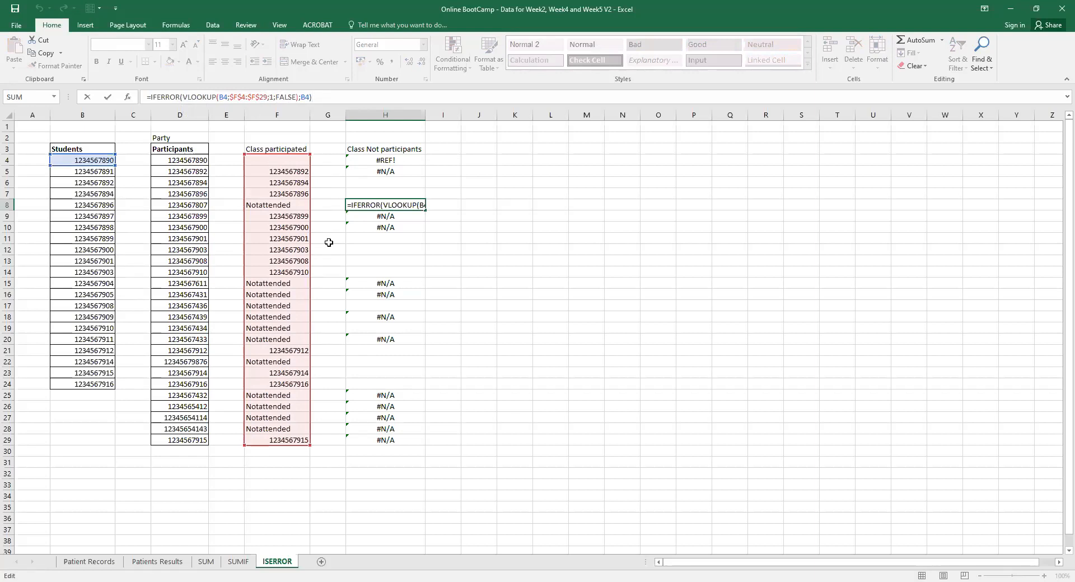
key("Return")
left_click_drag(287, 161, 271, 205)
left_click(272, 205)
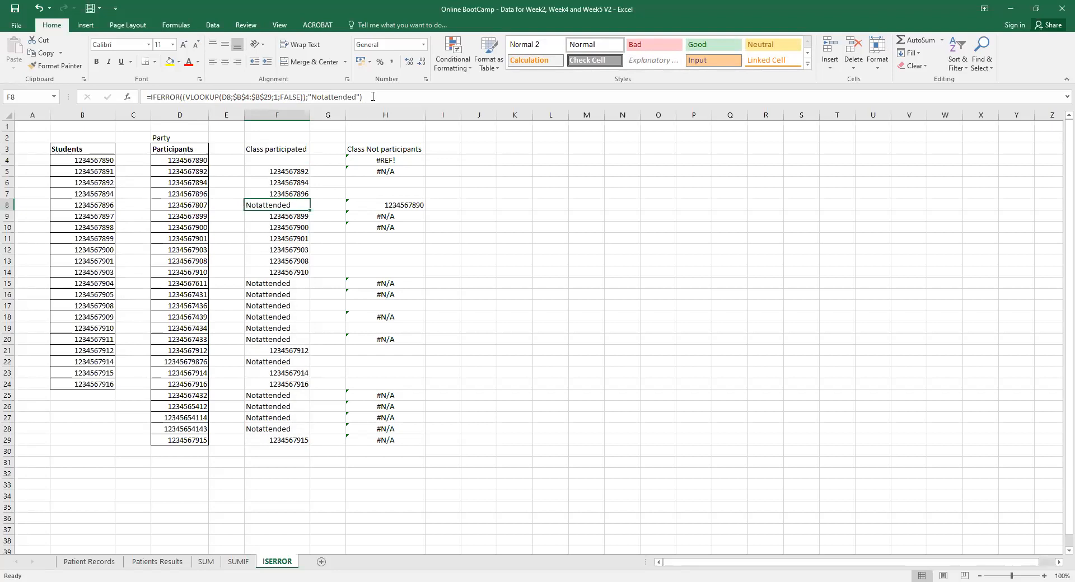
Delete F8's VLOOKUP formula so the Notattended cell becomes empty.
left_click_drag(373, 96, 152, 98)
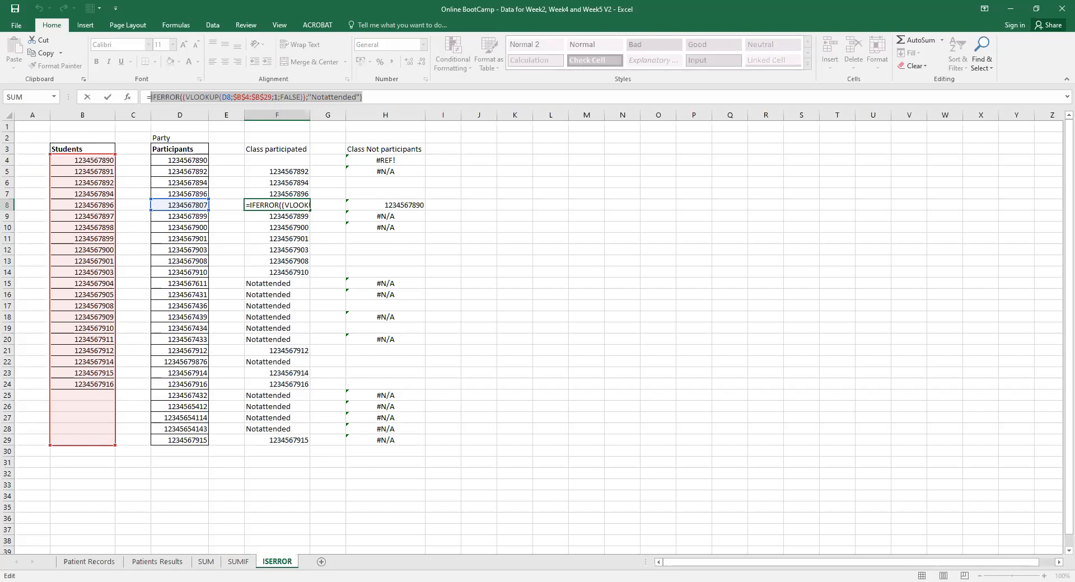
key("alt+Tab")
left_click(385, 160)
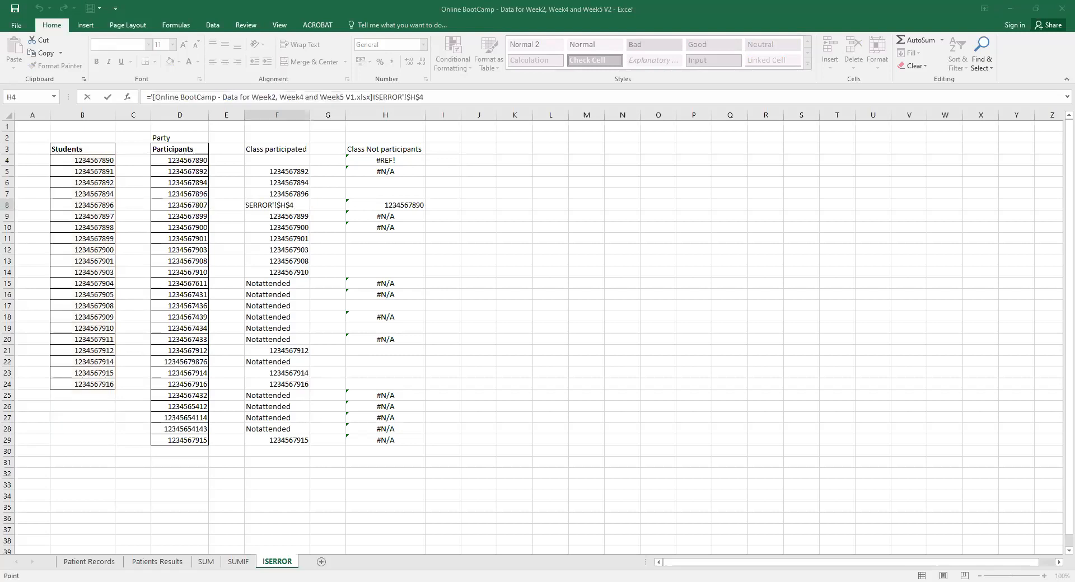
key("BackSpace")
key("BackSpace")
key("BackSpace")
key("BackSpace")
key("BackSpace")
key("BackSpace")
key("BackSpace")
key("BackSpace")
key("BackSpace")
key("BackSpace")
key("BackSpace")
key("BackSpace")
key("BackSpace")
key("BackSpace")
key("BackSpace")
key("BackSpace")
key("BackSpace")
key("BackSpace")
key("BackSpace")
key("BackSpace")
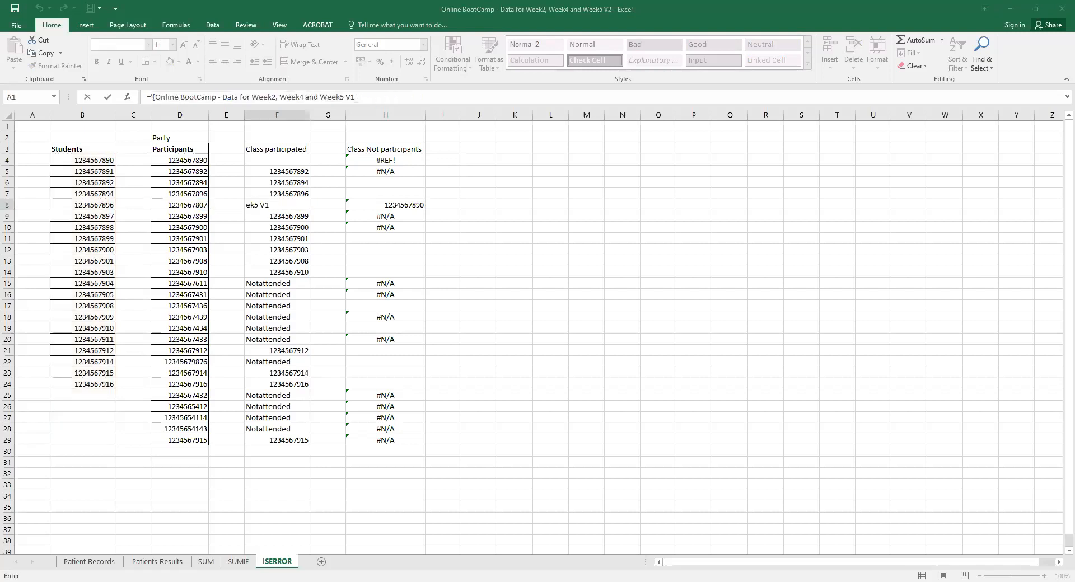
key("BackSpace")
key("BackSpace")
key("BackSpace")
key("BackSpace")
key("BackSpace")
key("BackSpace")
key("BackSpace")
key("BackSpace")
key("BackSpace")
key("BackSpace")
key("BackSpace")
key("BackSpace")
key("BackSpace")
key("BackSpace")
key("BackSpace")
key("BackSpace")
key("BackSpace")
key("BackSpace")
key("BackSpace")
key("BackSpace")
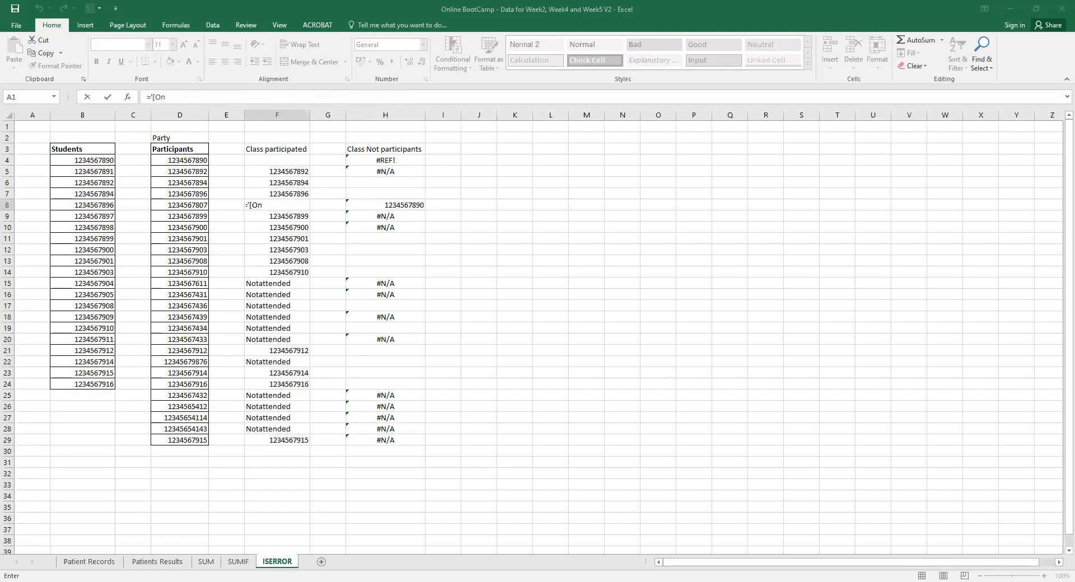
left_click(438, 195)
left_click(548, 581)
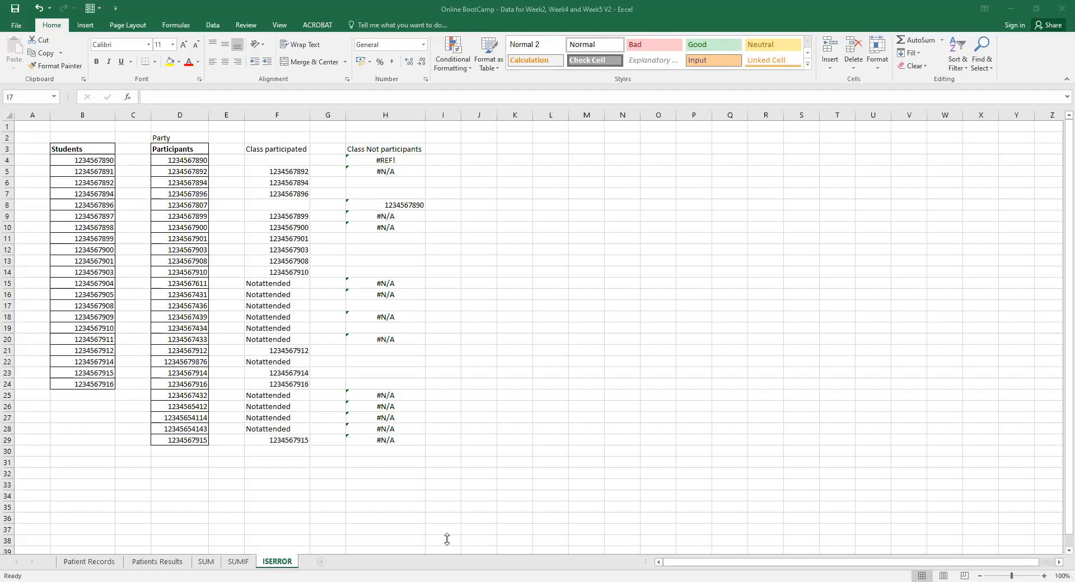
In H4's formula, insert ISERROR from the autocomplete suggestions and clear the leftover characters.
left_click(385, 160)
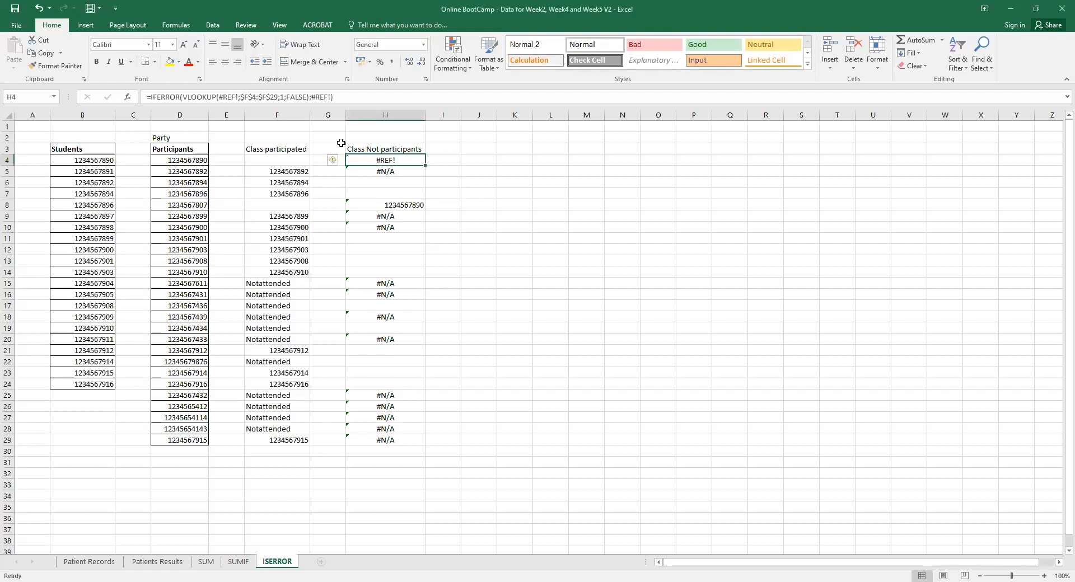
left_click(157, 97)
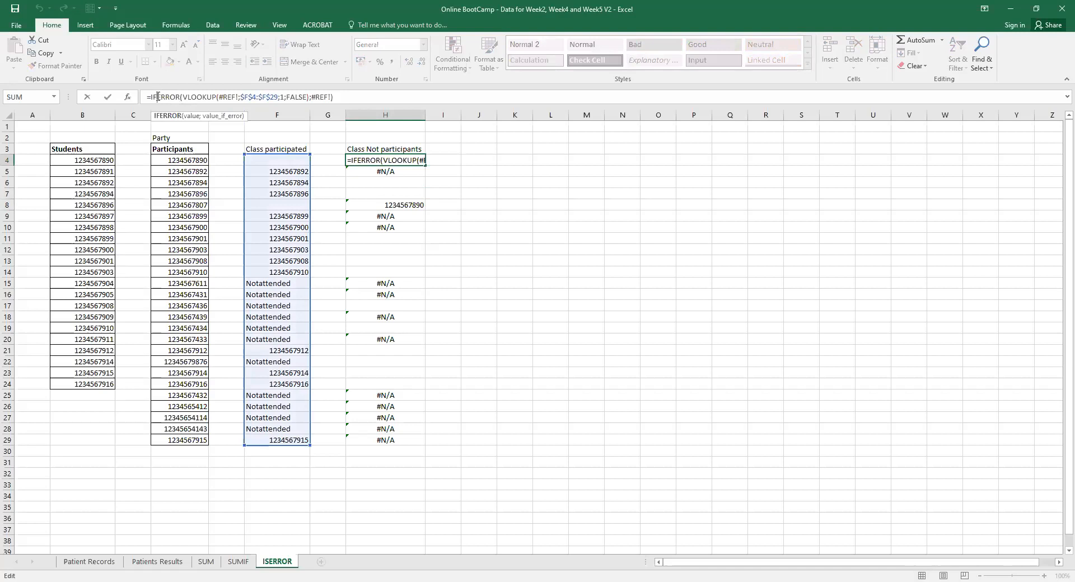
type("(is")
left_click(182, 145)
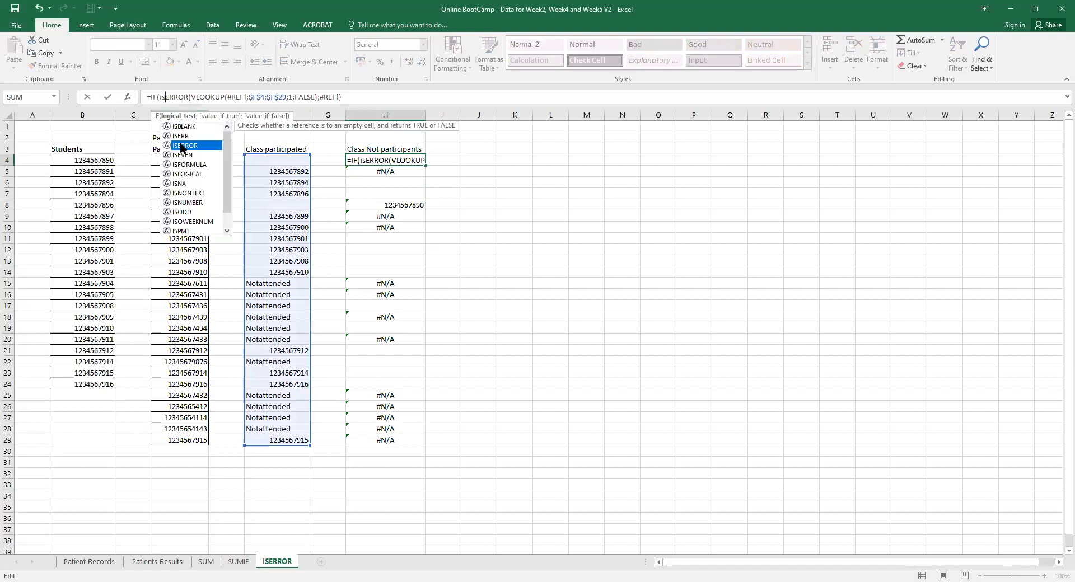
double_click(182, 145)
key("Delete")
key("Delete")
key("Delete")
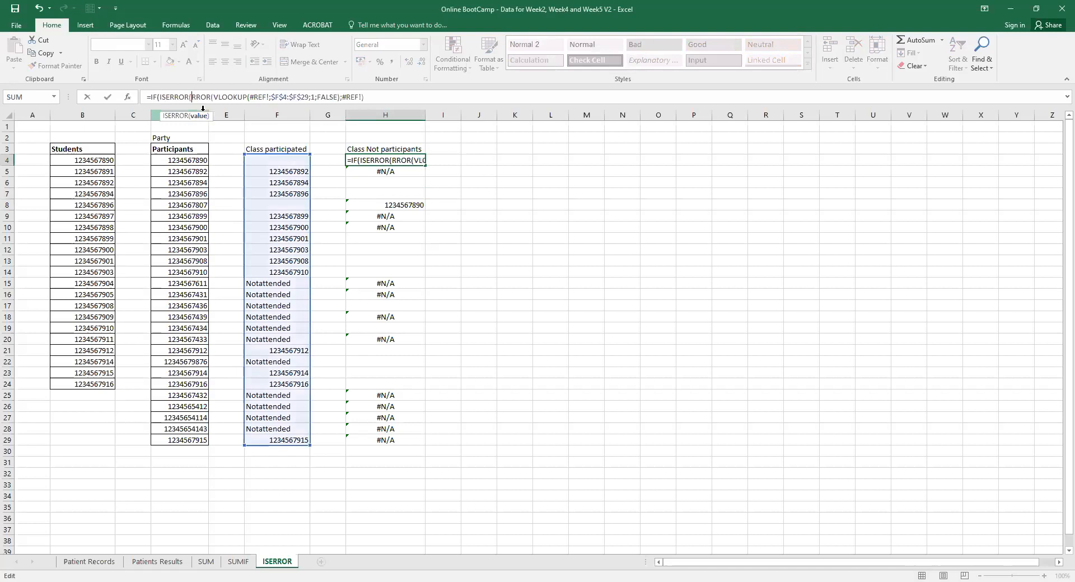
key("Delete")
key("Delete")
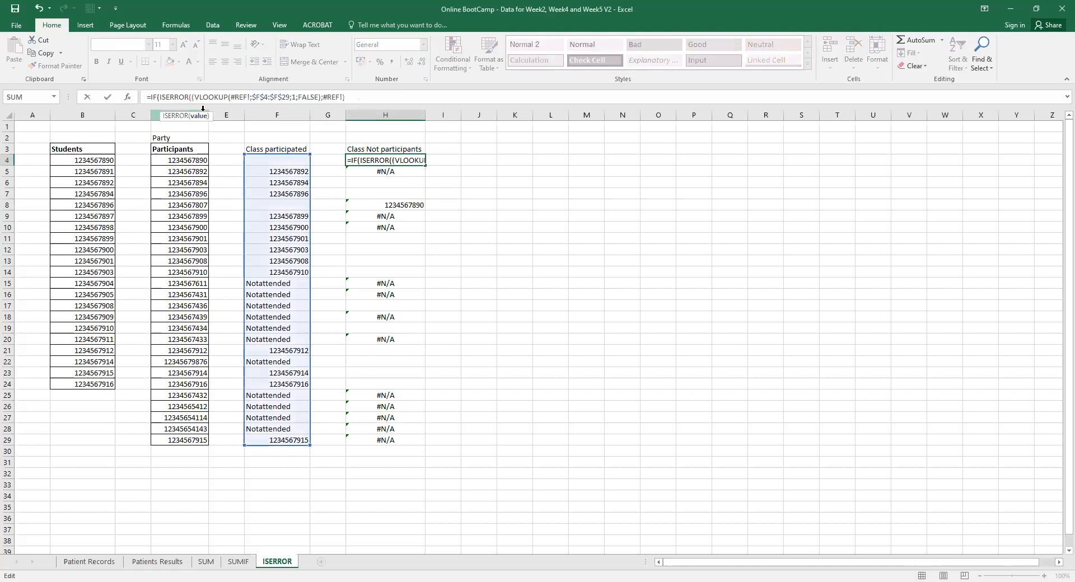
key("BackSpace")
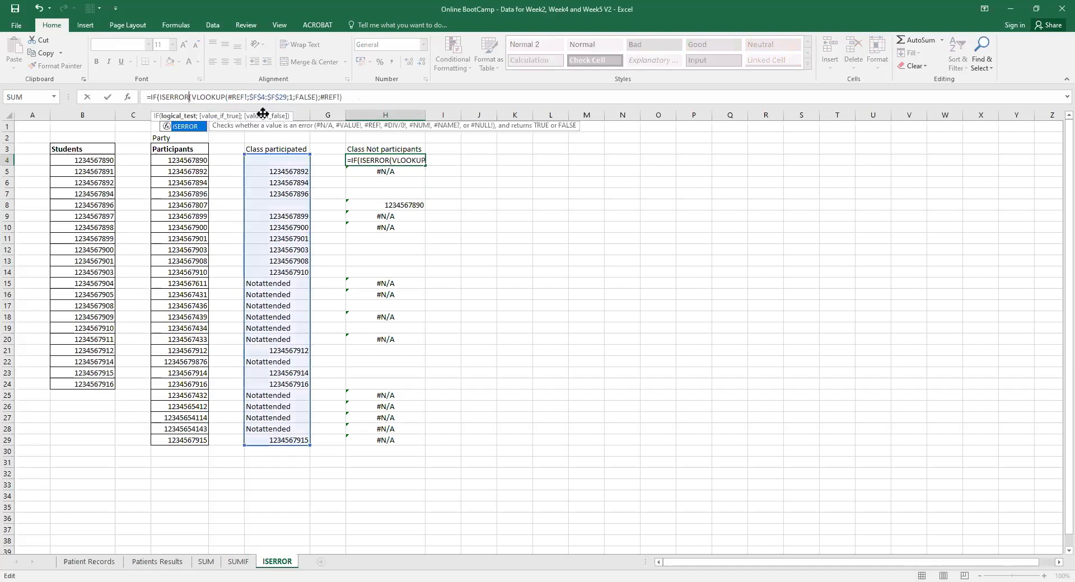
Delete the leading IF( so H4 drafts =ISERROR(VLOOKUP(#REF!;$F$4:$F$29;1;FALSE);#REF!).
left_click(157, 96)
key("BackSpace")
key("BackSpace")
key("BackSpace")
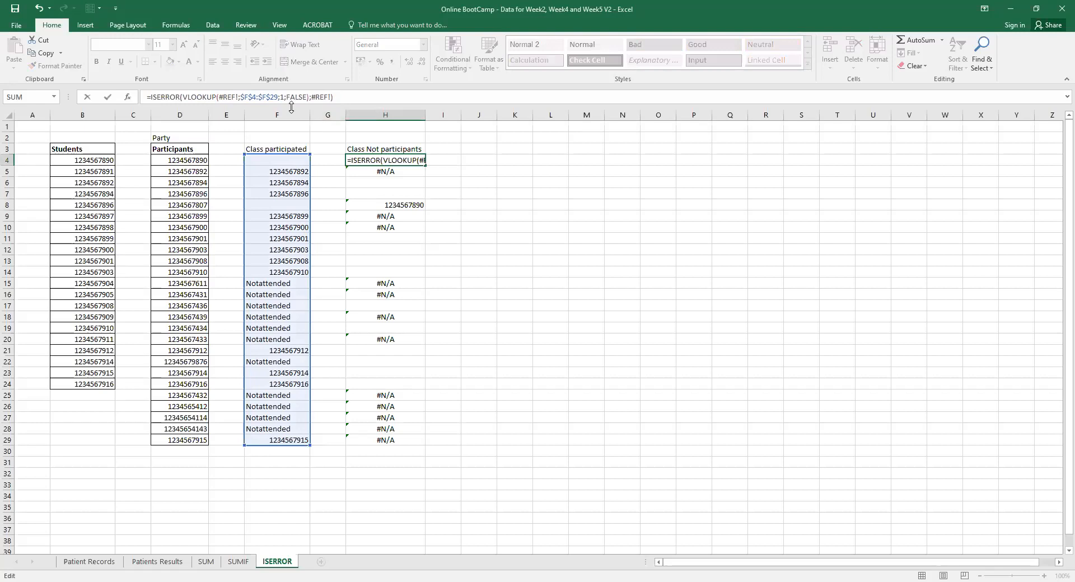
left_click(170, 98)
key("alt+Tab")
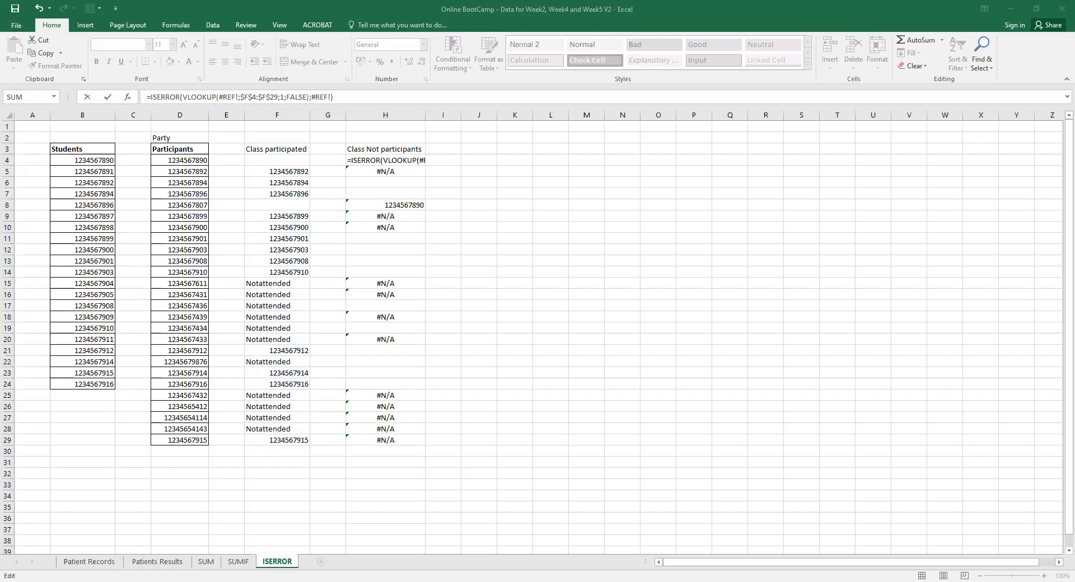
In H4's formula, remove the #REF! argument and use B4 as the lookup value.
left_click(367, 161)
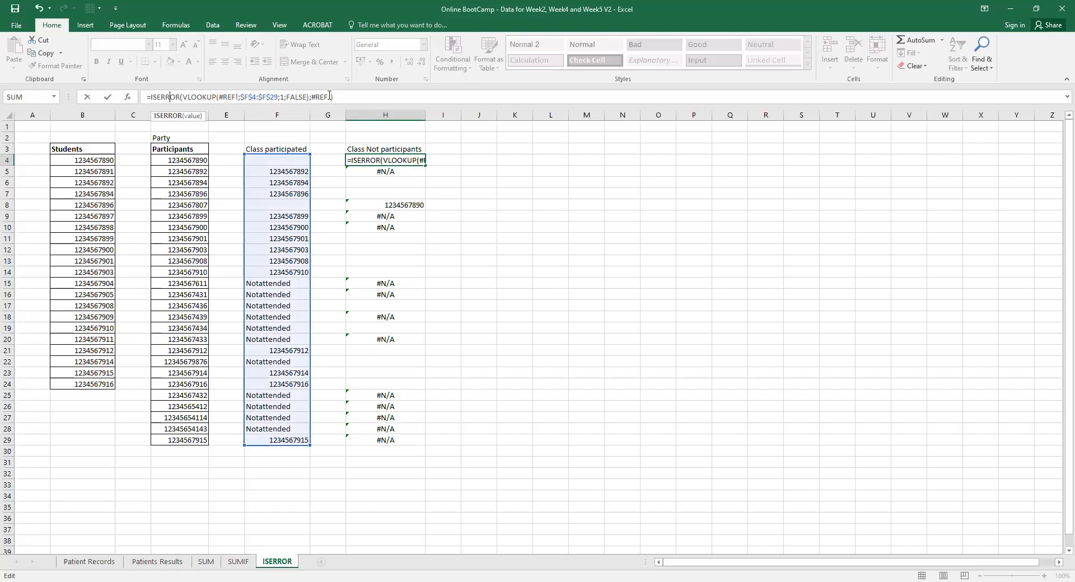
key("BackSpace")
key("BackSpace")
key("BackSpace")
key("BackSpace")
key("BackSpace")
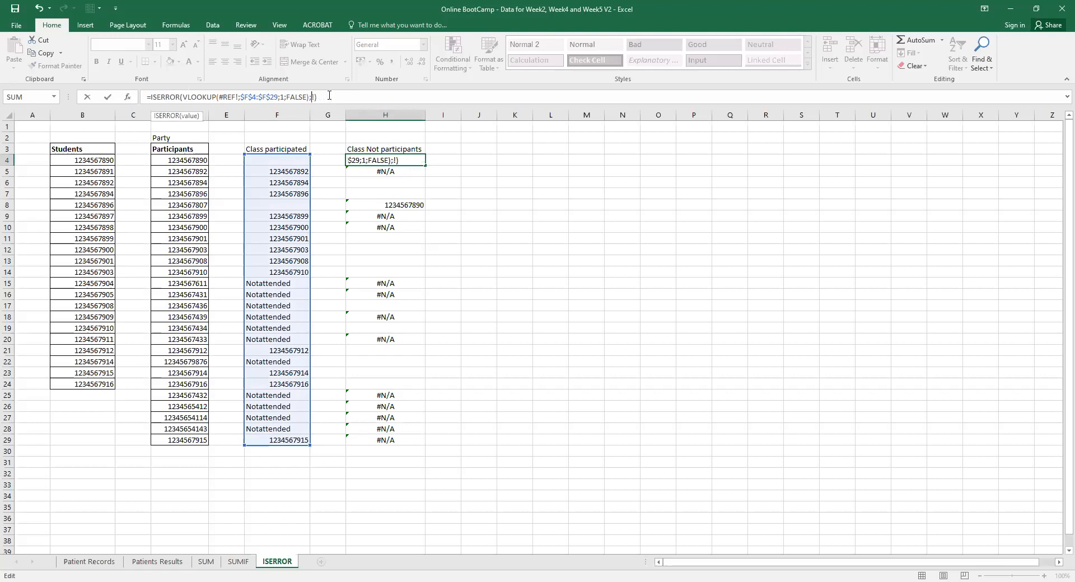
key("BackSpace")
key("BackSpace")
key("BackSpace")
key("BackSpace")
key("BackSpace")
key("BackSpace")
key("BackSpace")
key("BackSpace")
key("BackSpace")
key("BackSpace")
key("BackSpace")
key("BackSpace")
key("BackSpace")
key("BackSpace")
key("BackSpace")
key("BackSpace")
key("BackSpace")
key("BackSpace")
key("BackSpace")
key("BackSpace")
key("BackSpace")
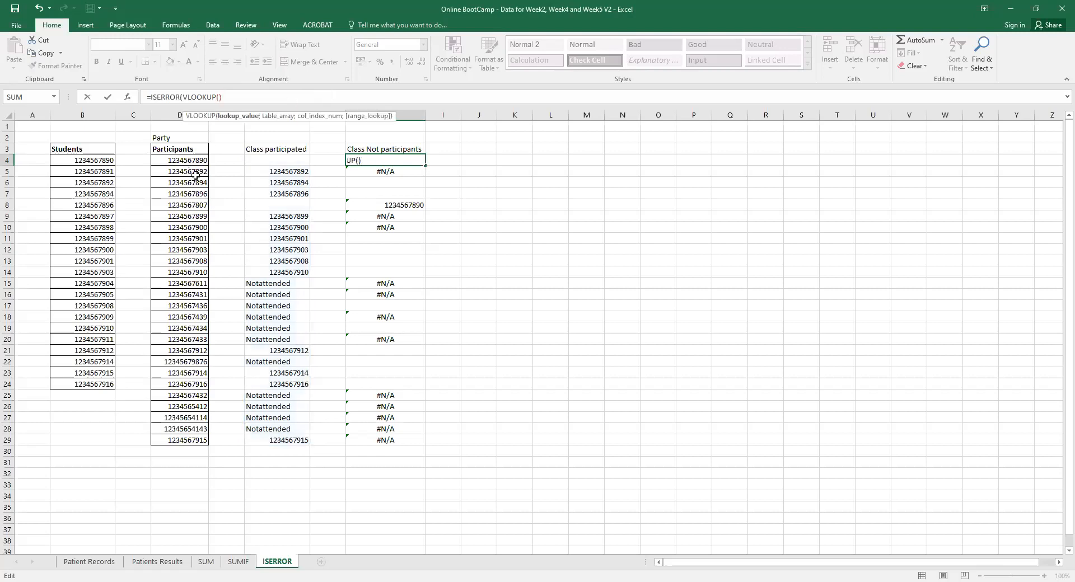
left_click(92, 161)
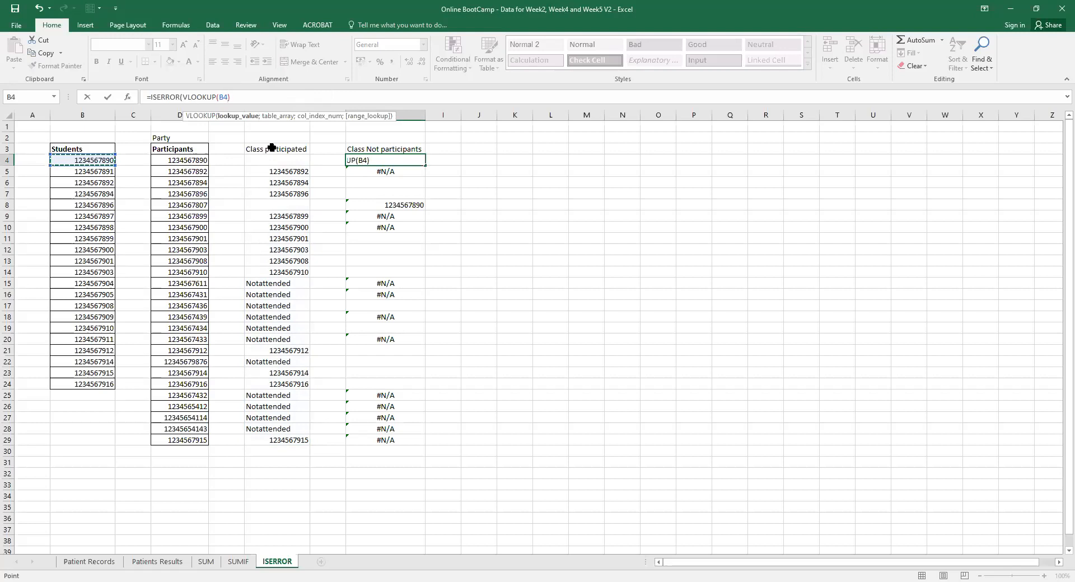
type(";")
Complete H4's lookup with range F4:F29, column 1 and FALSE so it shows TRUE.
left_click(287, 161)
left_click_drag(287, 160, 276, 444)
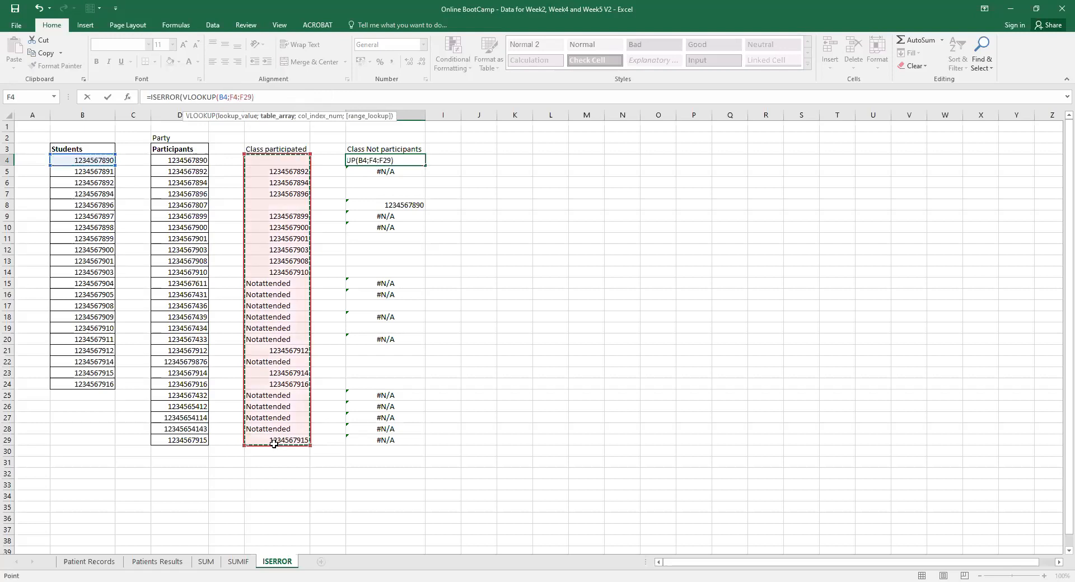
type(";")
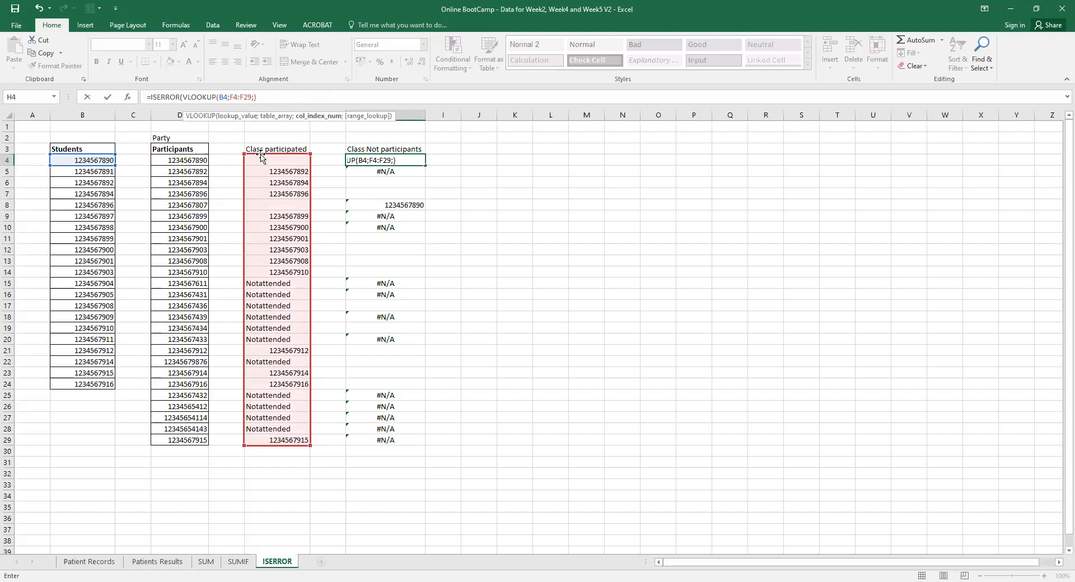
type("1")
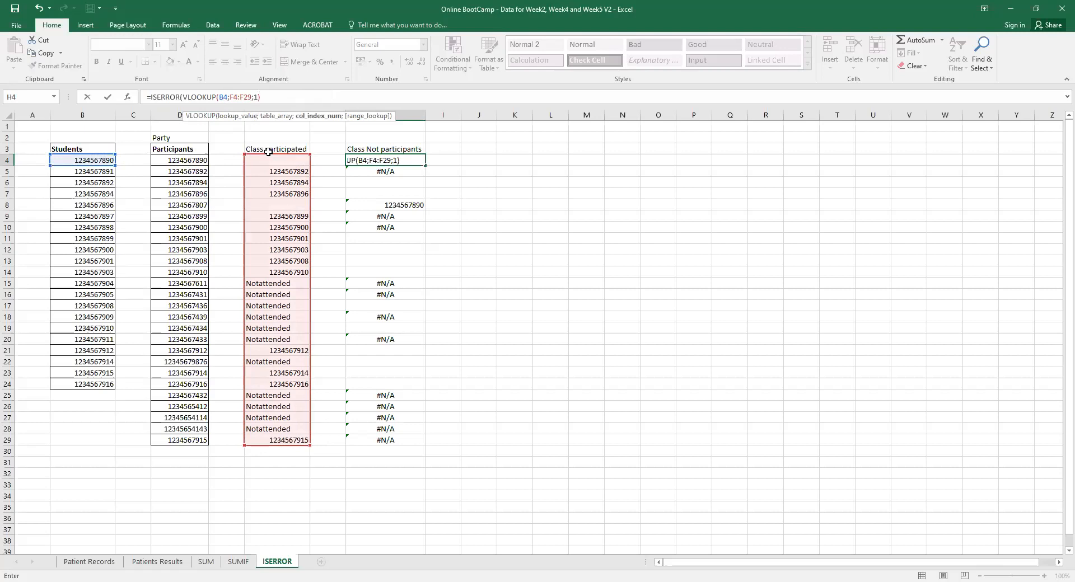
type(";")
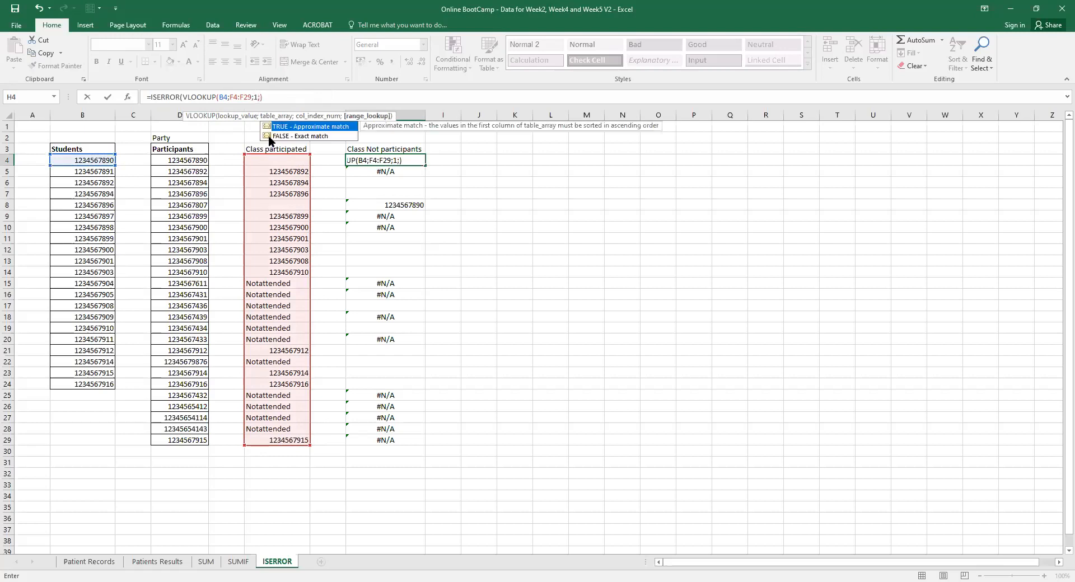
double_click(267, 136)
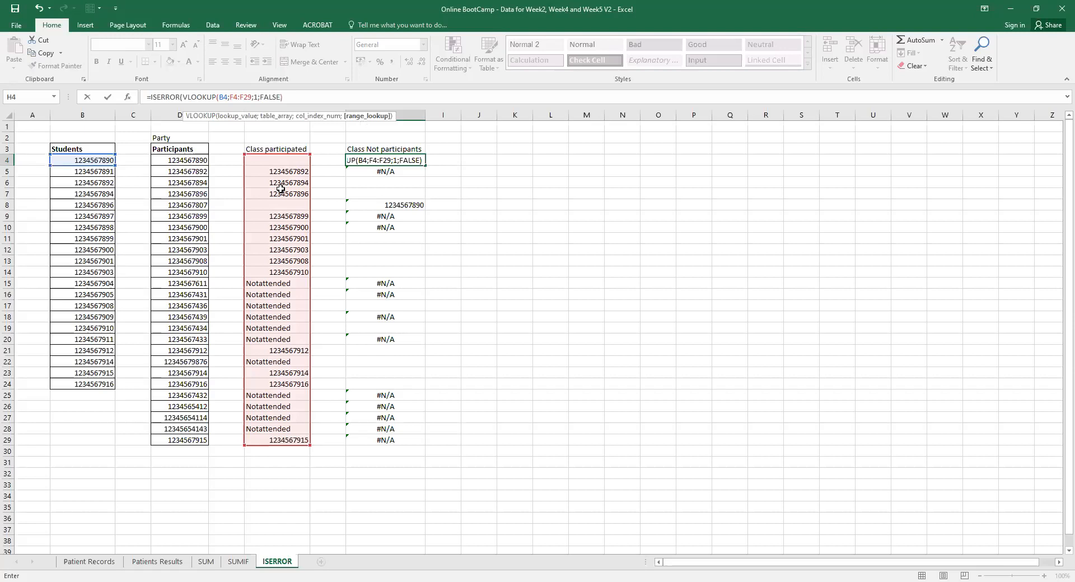
type(")")
key("Return")
left_click(393, 161)
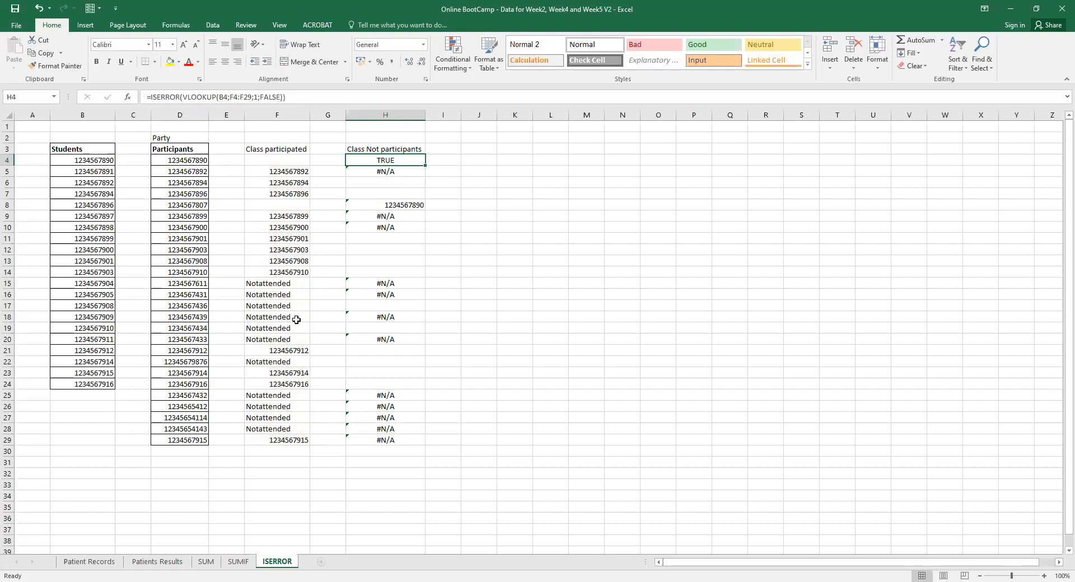
left_click(297, 177)
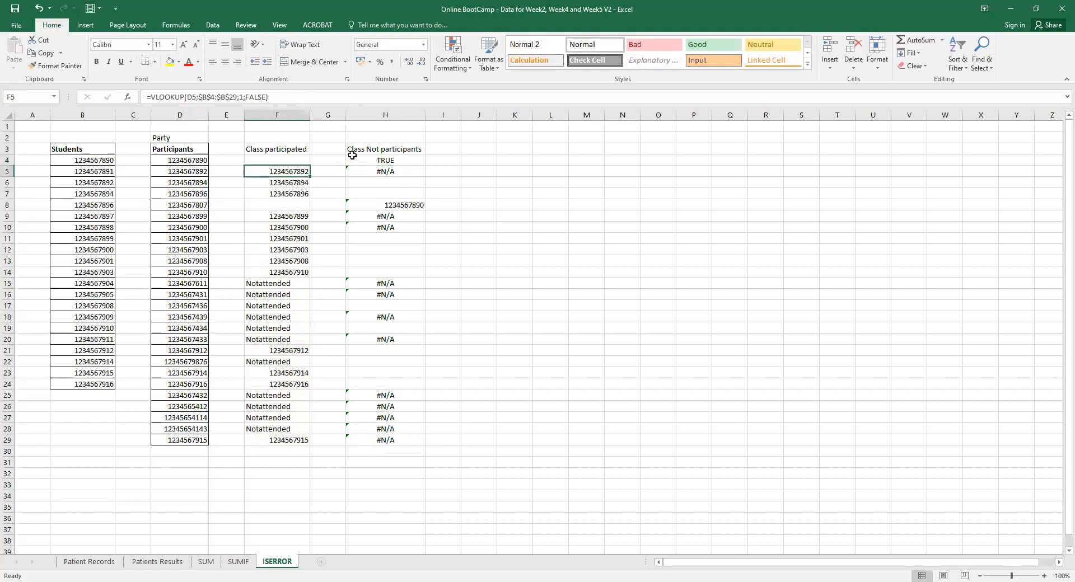
left_click(387, 159)
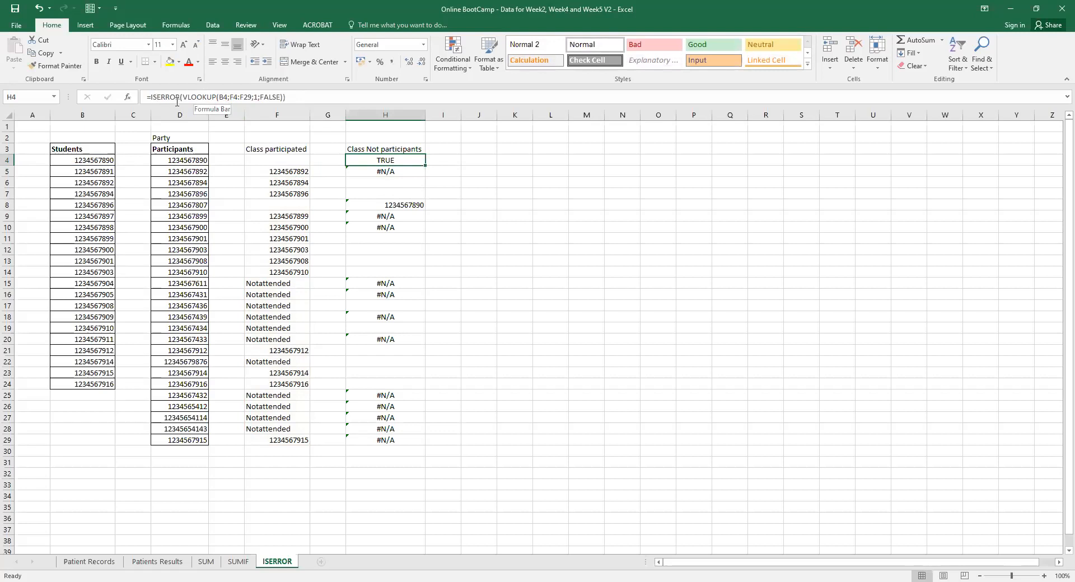
left_click(196, 97)
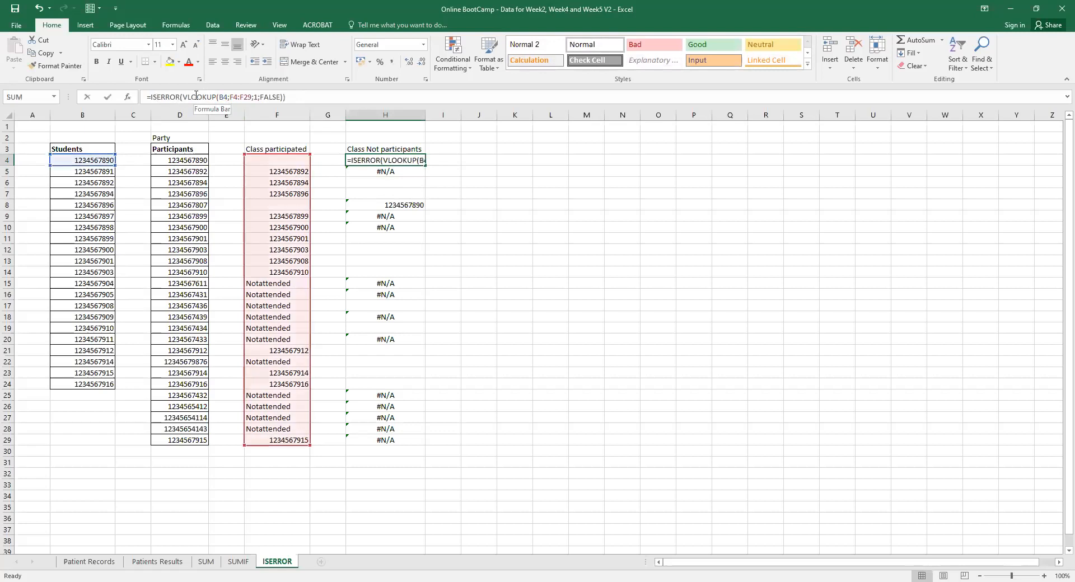
left_click(223, 98)
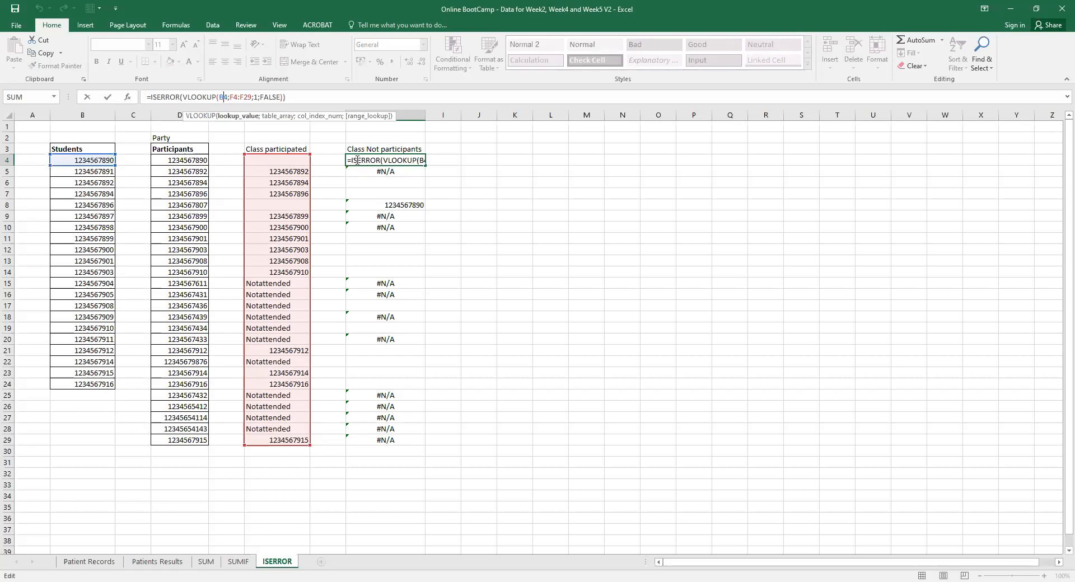
key("Return")
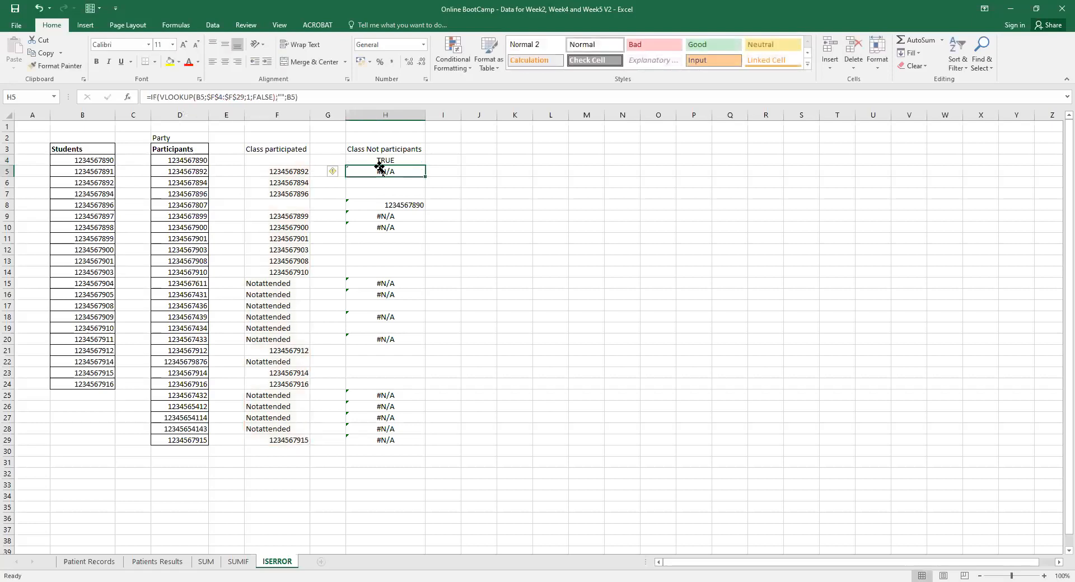
left_click(390, 162)
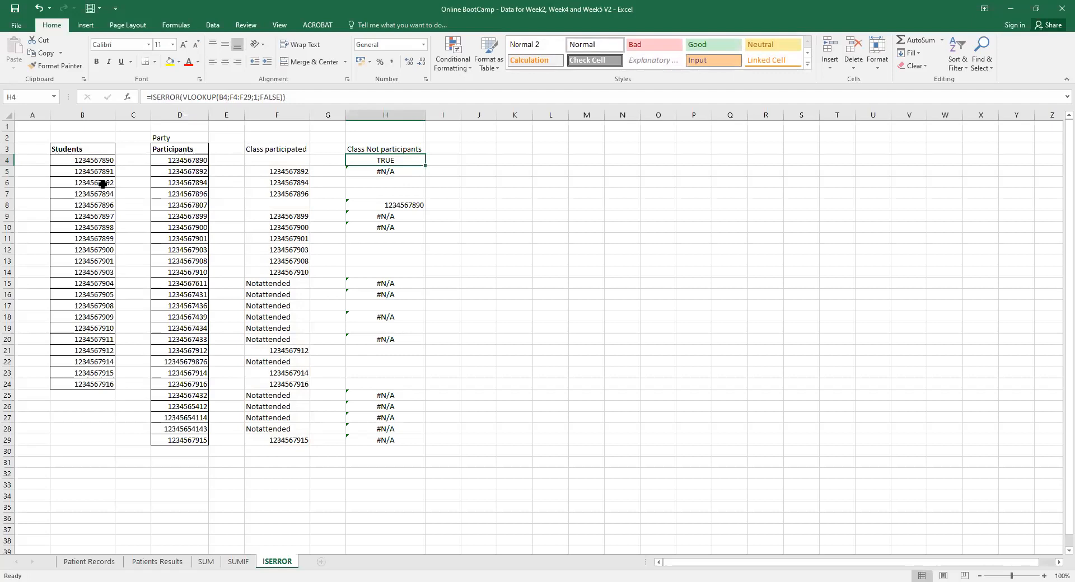
Fill H4's ISERROR formula down to H29 and check the copy in H14.
double_click(426, 165)
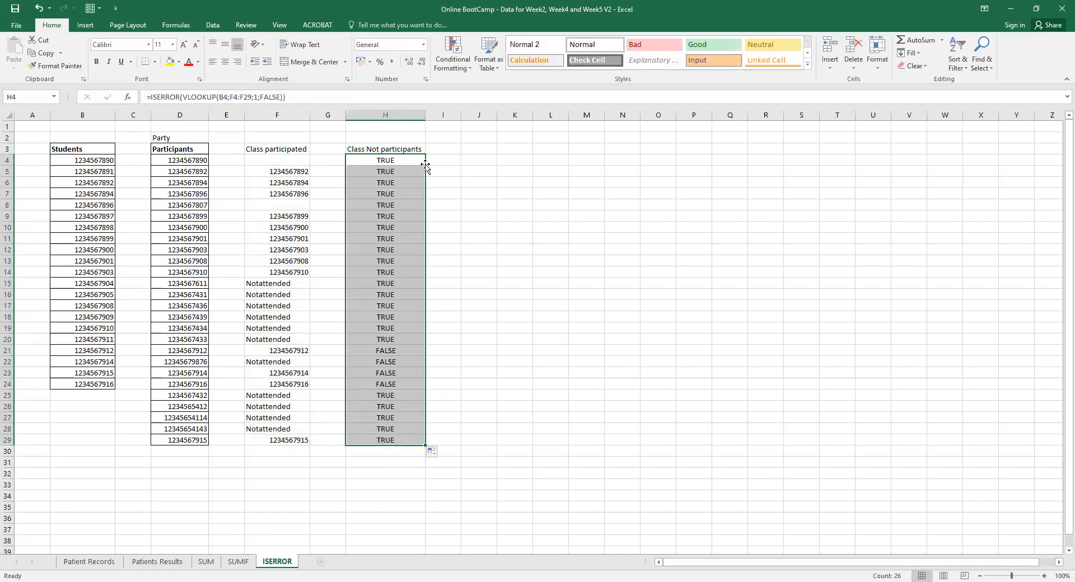
left_click(395, 271)
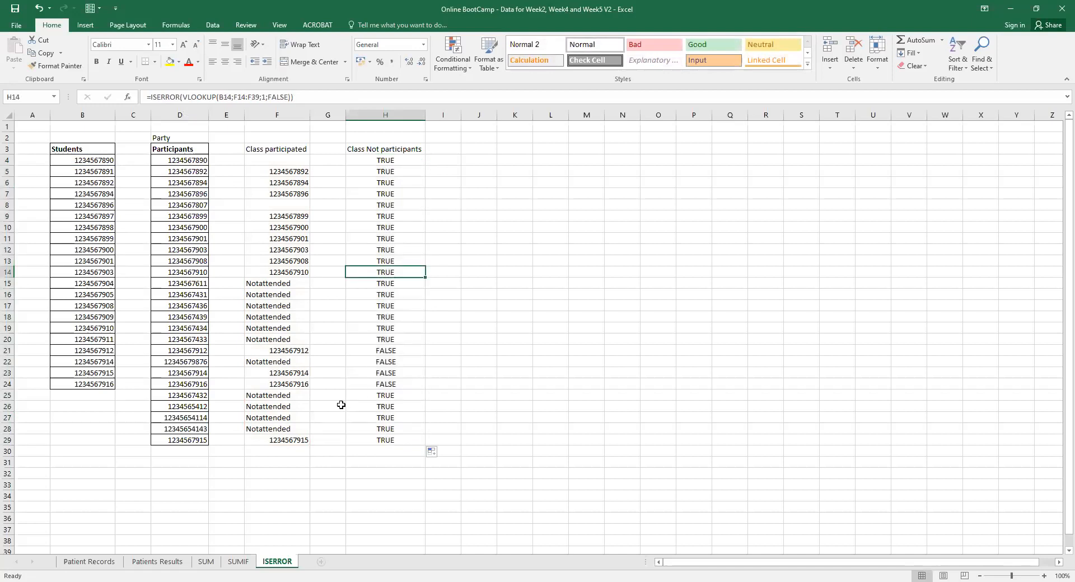
left_click(386, 160)
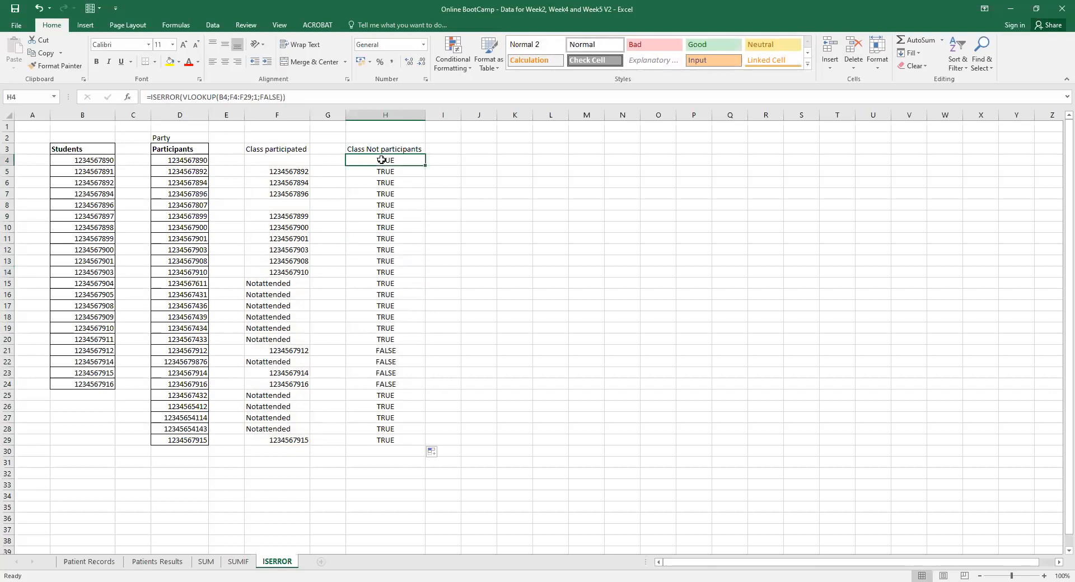
Review H4's formula with B4 as lookup value, then see H21's range shifted to F21:F46.
left_click(208, 98)
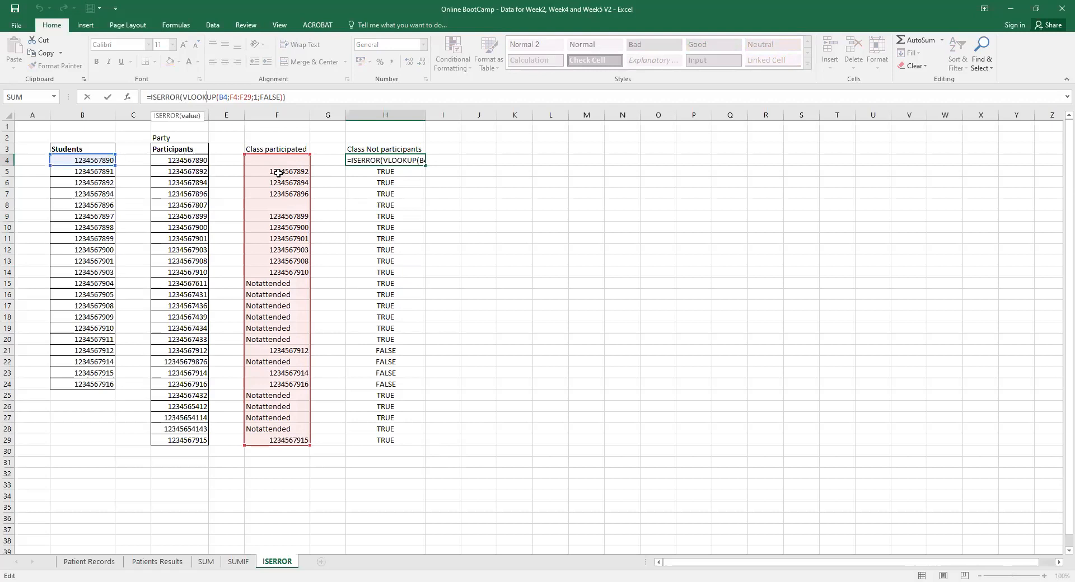
left_click(97, 162)
key("Return")
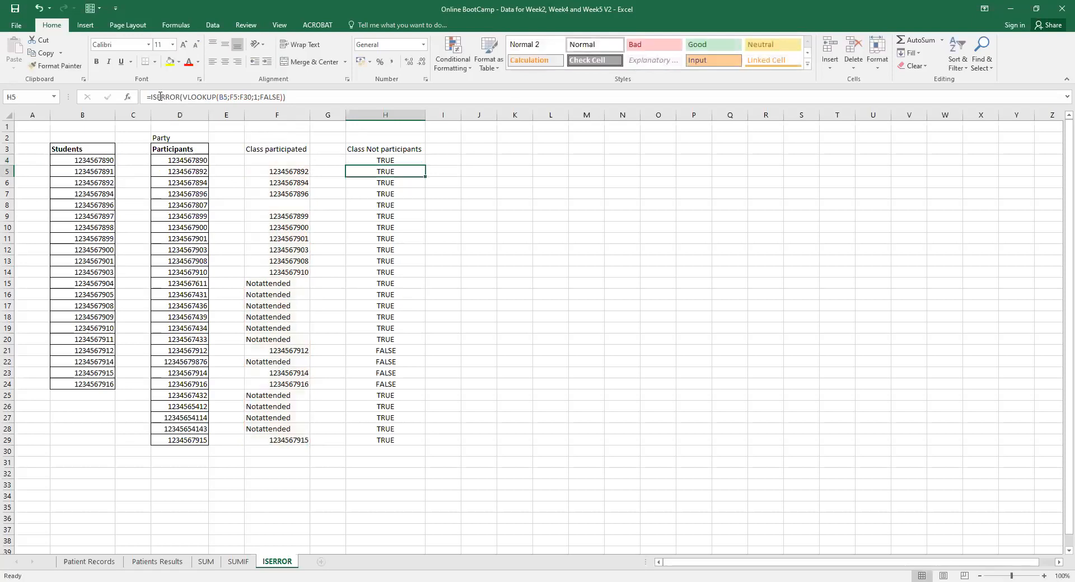
left_click(388, 160)
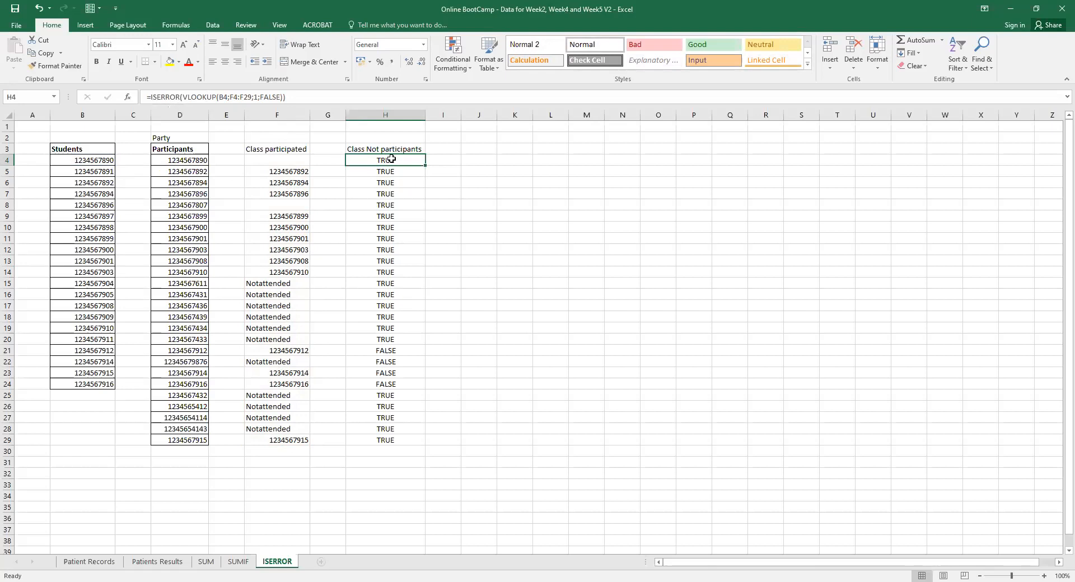
left_click(384, 348)
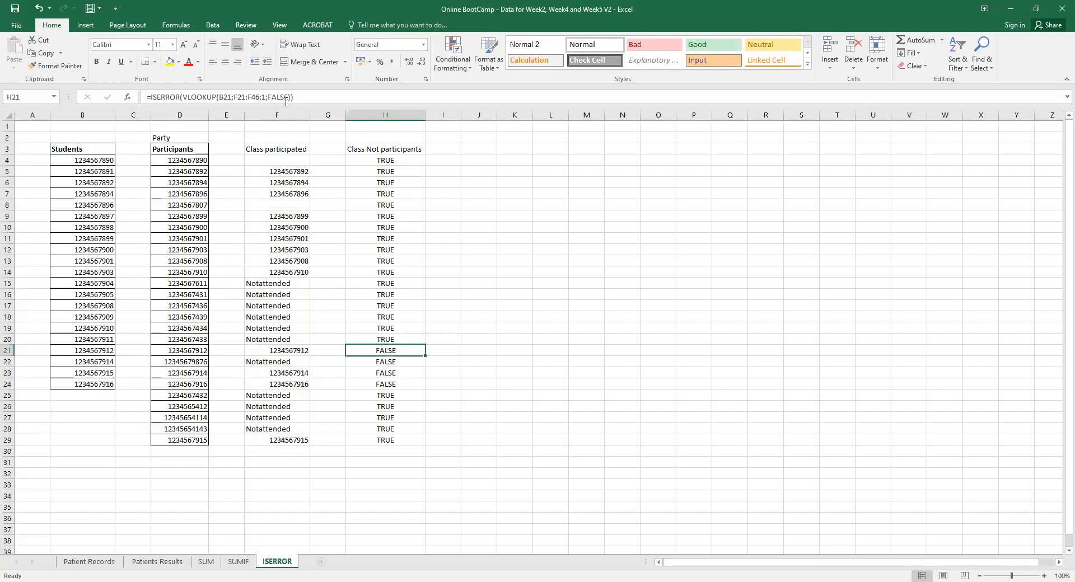
Make H4's lookup range absolute as $F$4:$F$29 and refill the formula down to H29.
left_click(393, 160)
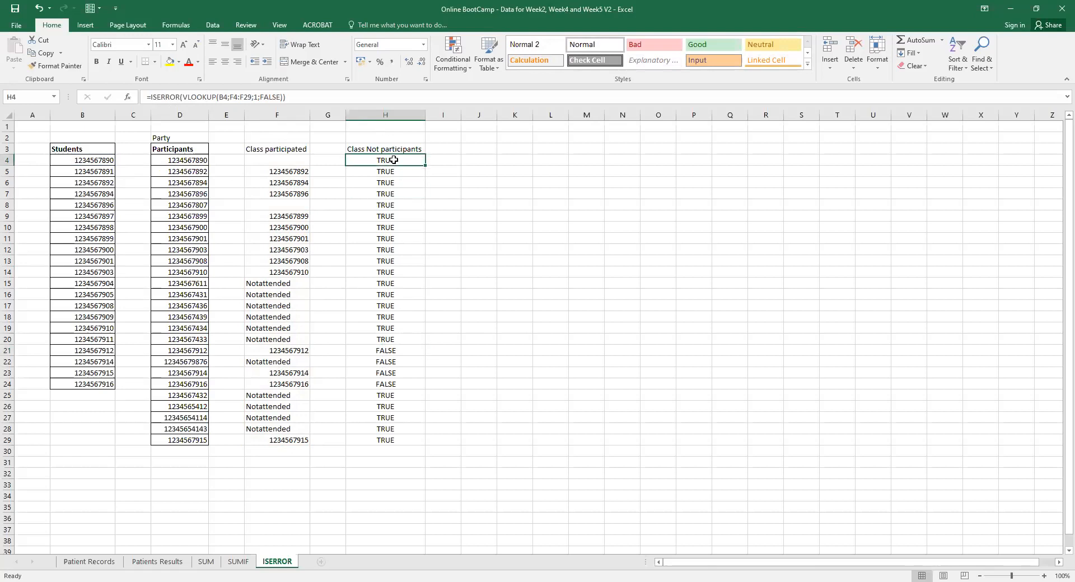
left_click(229, 98)
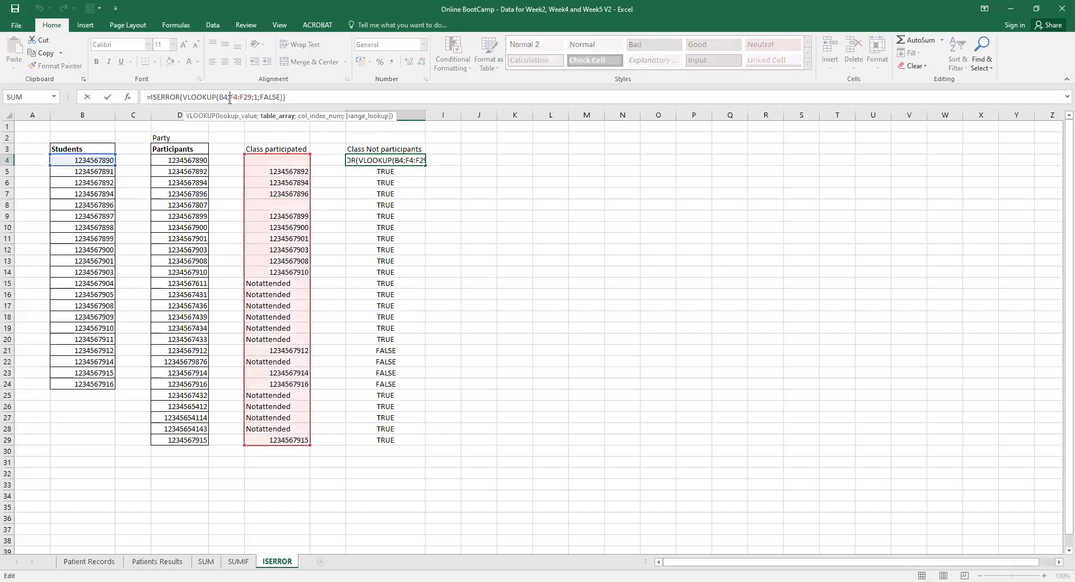
type("$")
left_click(237, 97)
type("$")
left_click(249, 97)
type("$")
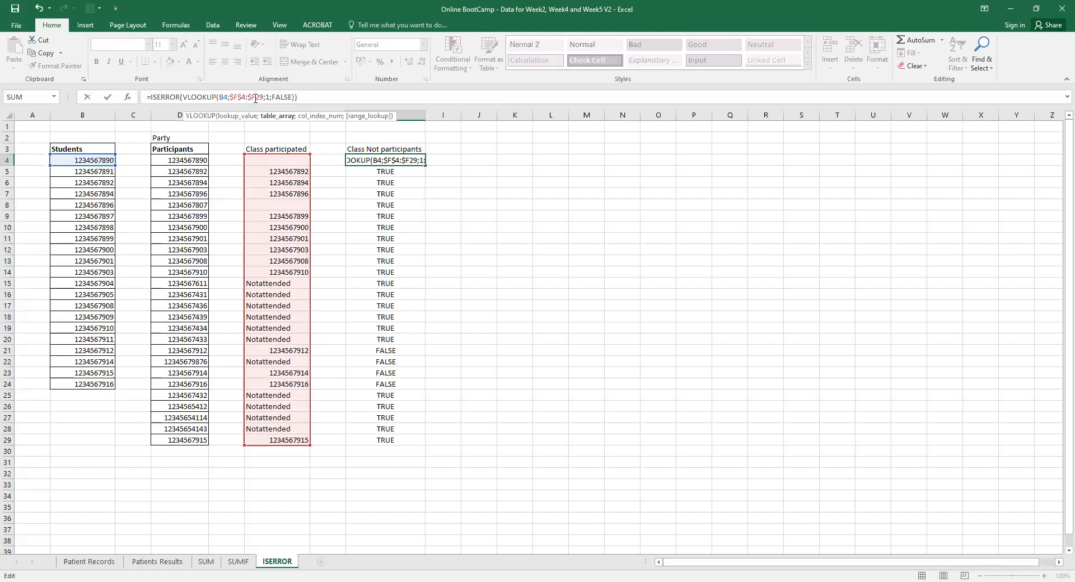
left_click(255, 97)
type("$")
key("Return")
left_click(413, 162)
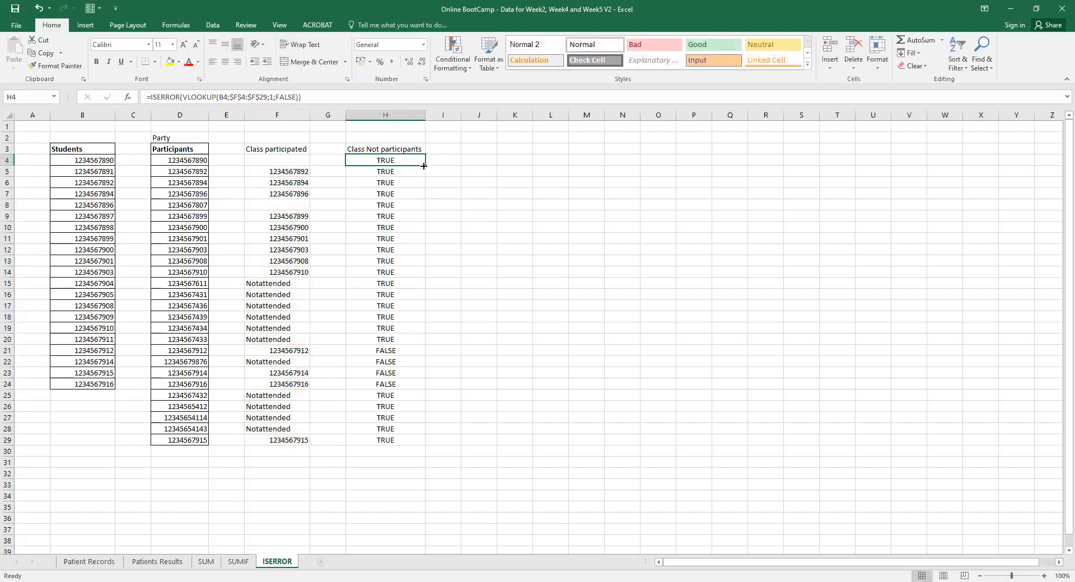
double_click(424, 166)
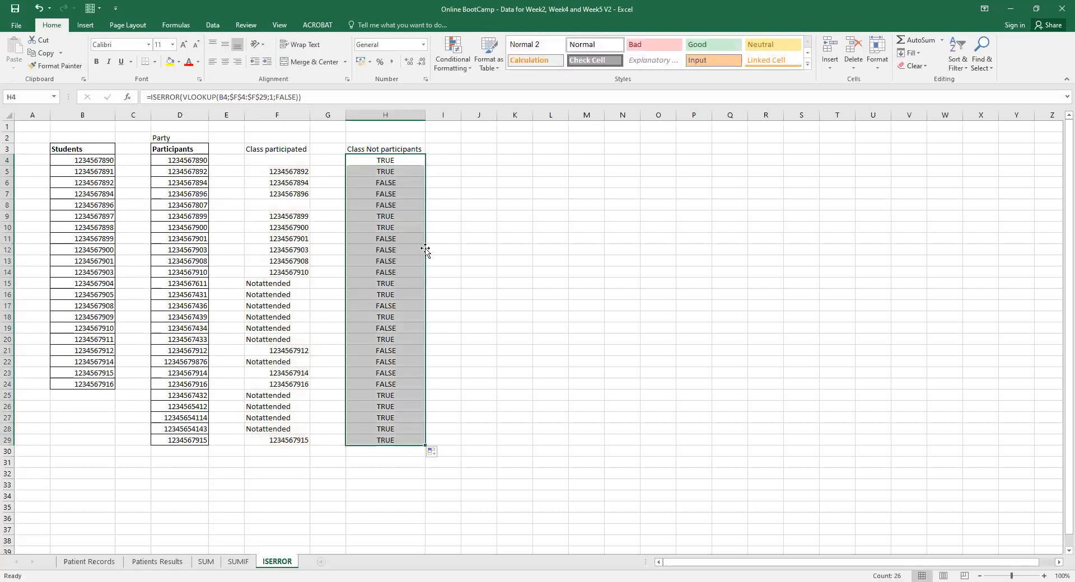
left_click(447, 241)
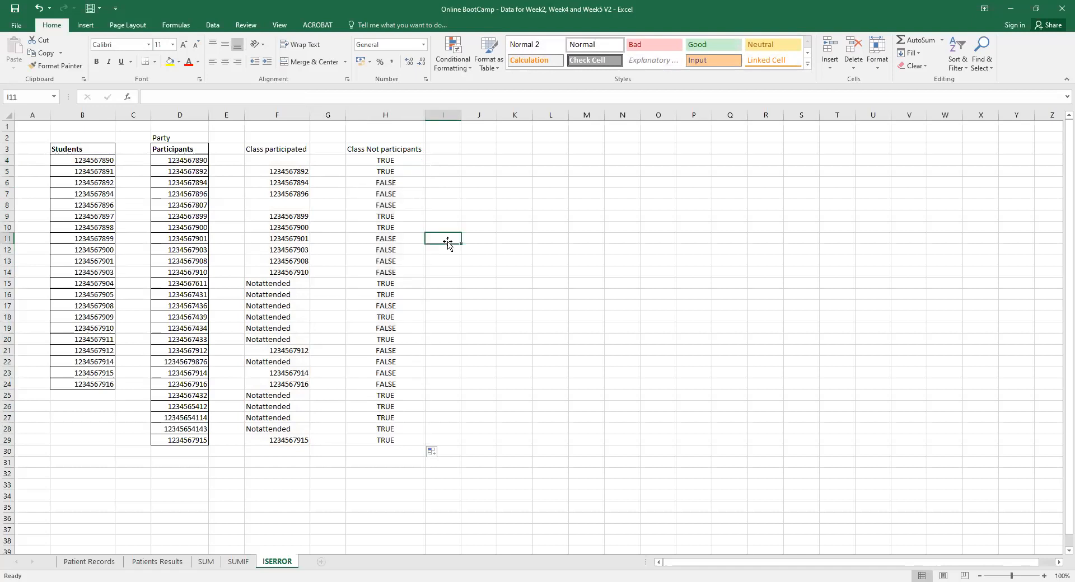
left_click(109, 162)
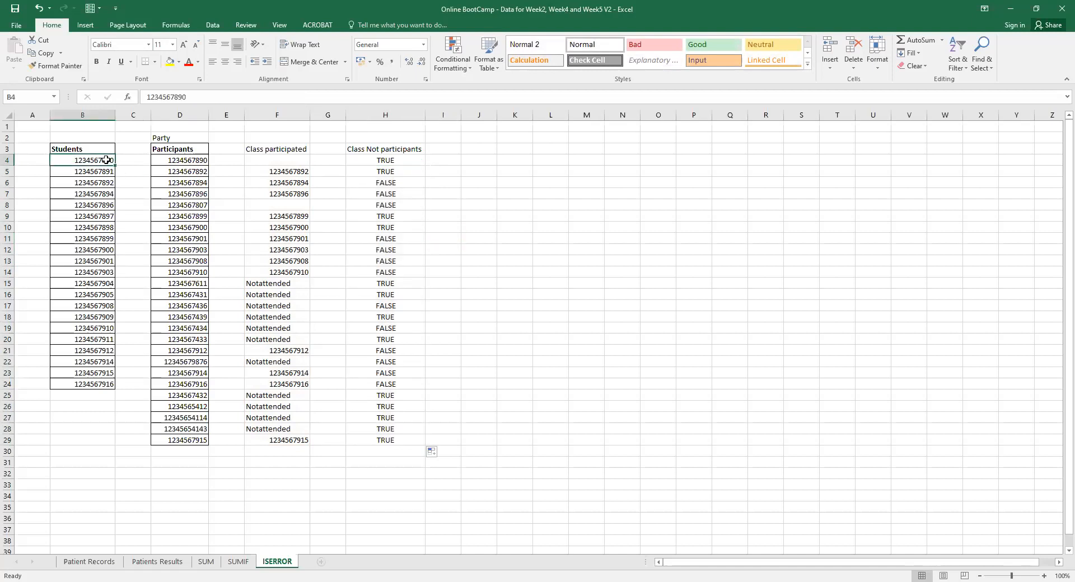
left_click(294, 185)
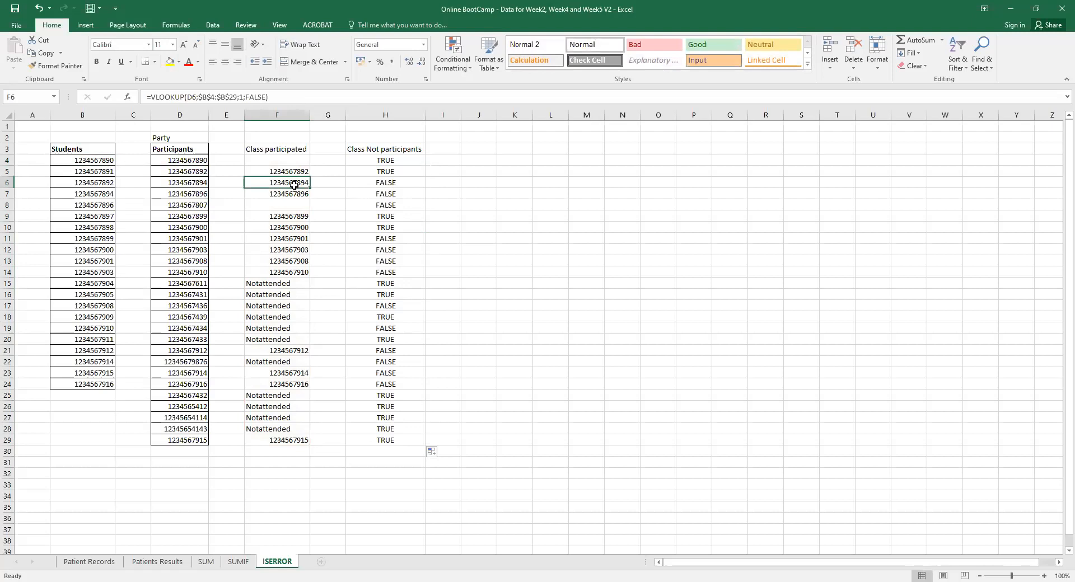
left_click(106, 171)
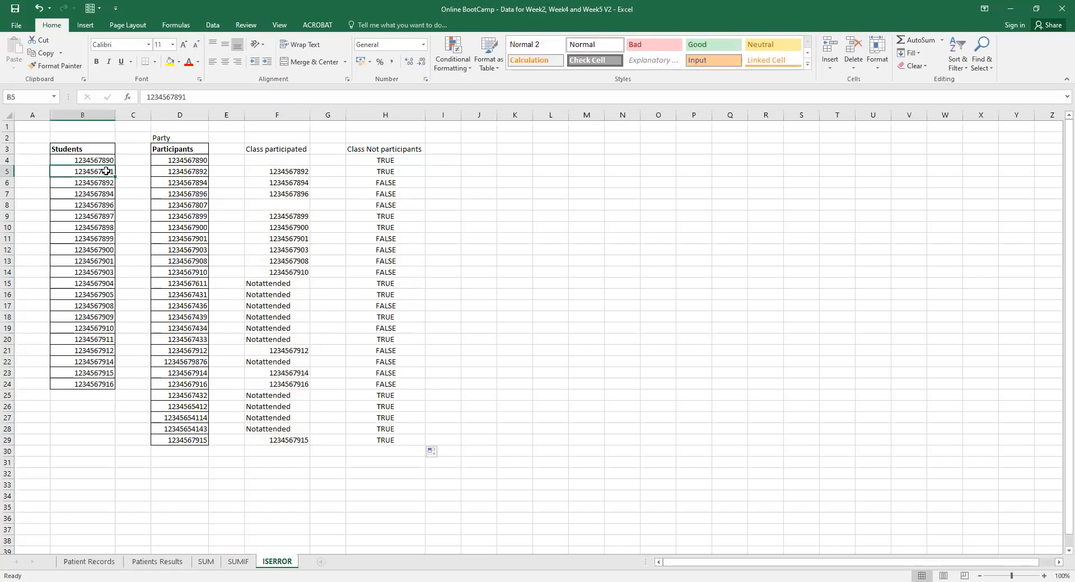
left_click(275, 242)
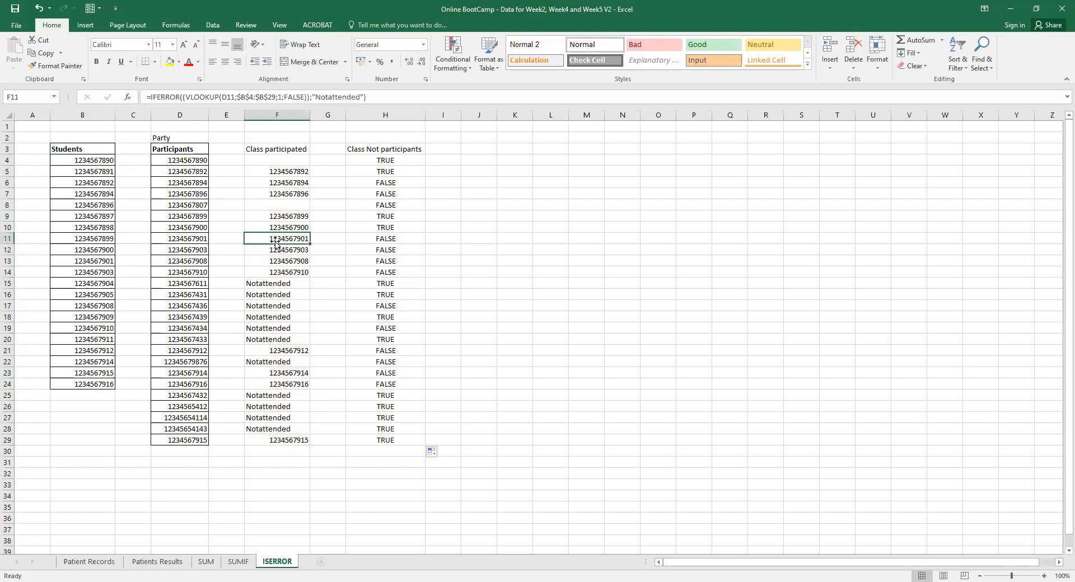
left_click(106, 183)
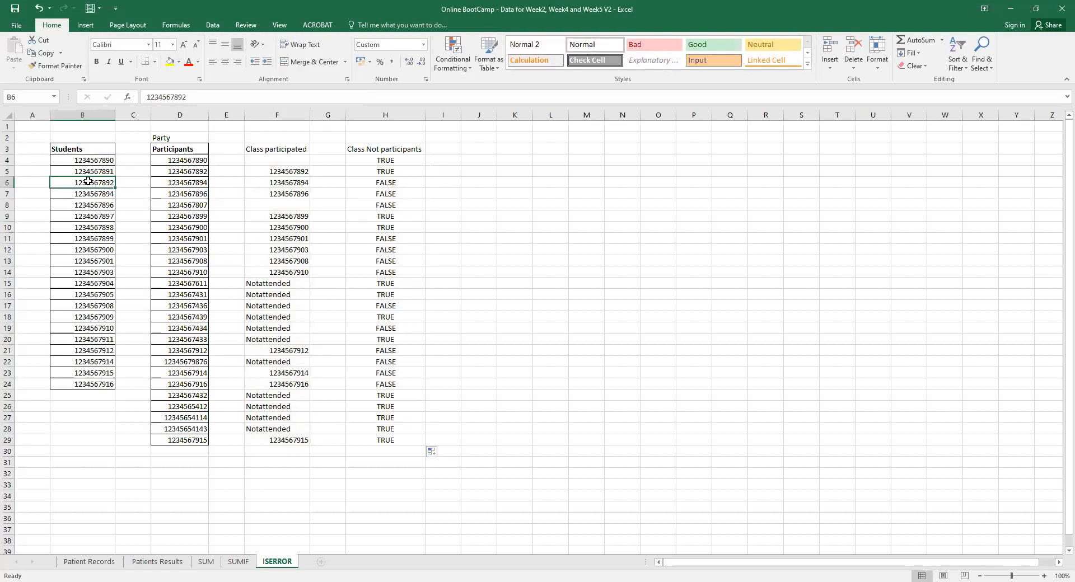
left_click(292, 169)
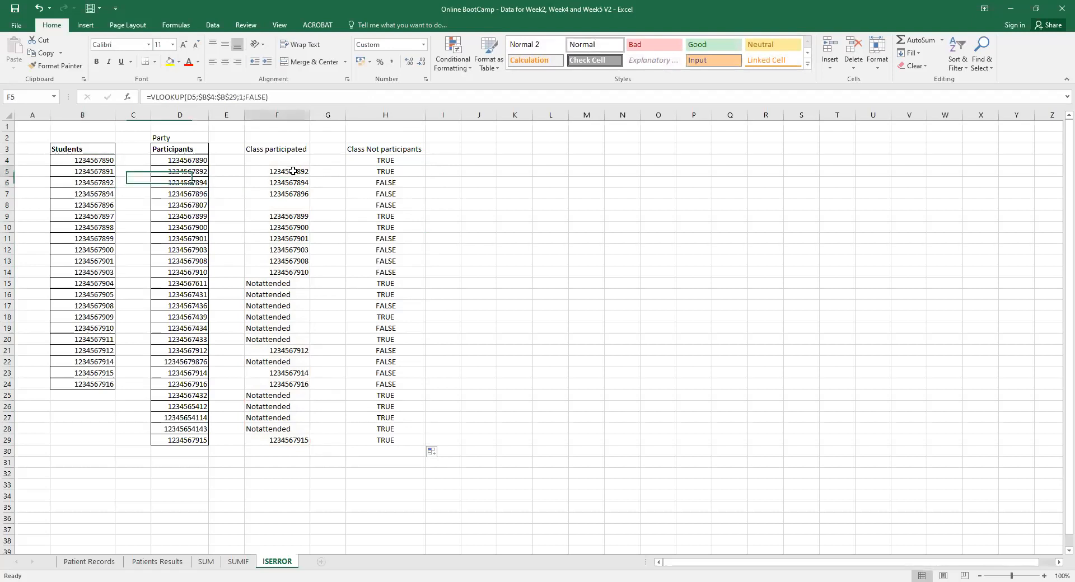
left_click(381, 184)
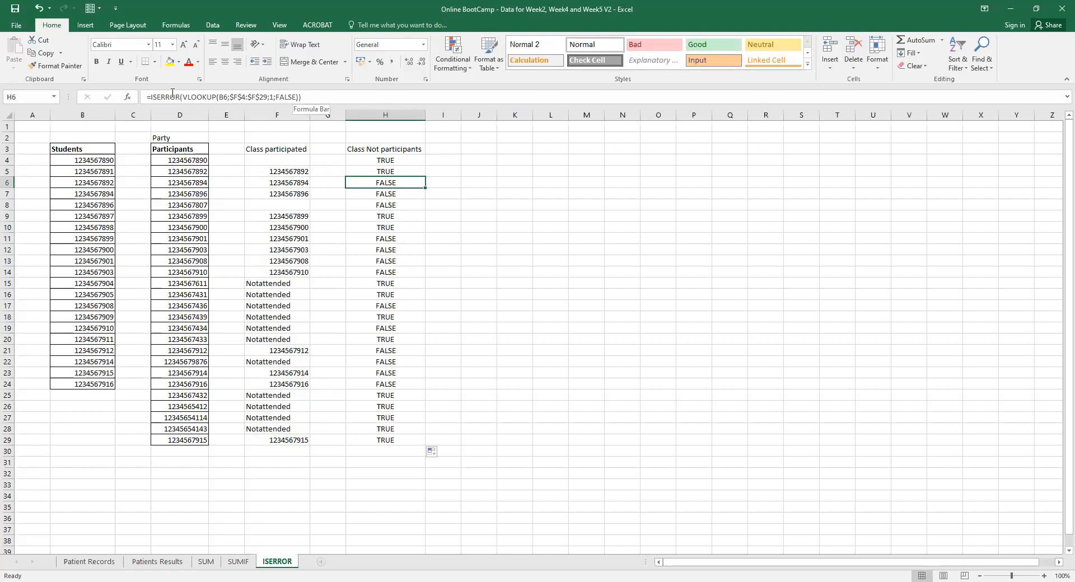
Wrap H6's ISERROR lookup in IF(...;B6;"") to return the B6 ID when missing, blank otherwise.
left_click(151, 96)
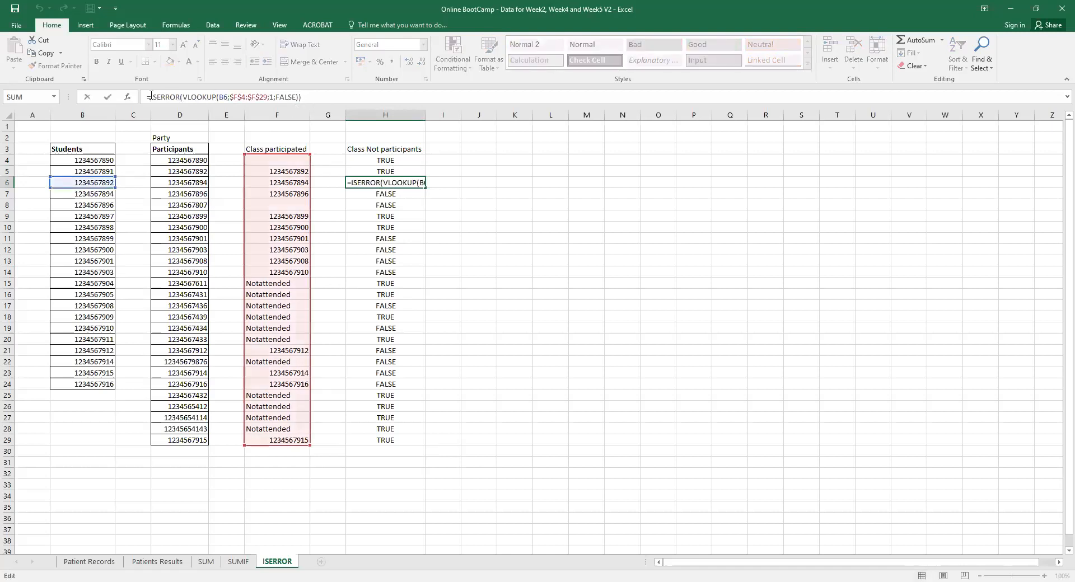
type("if(")
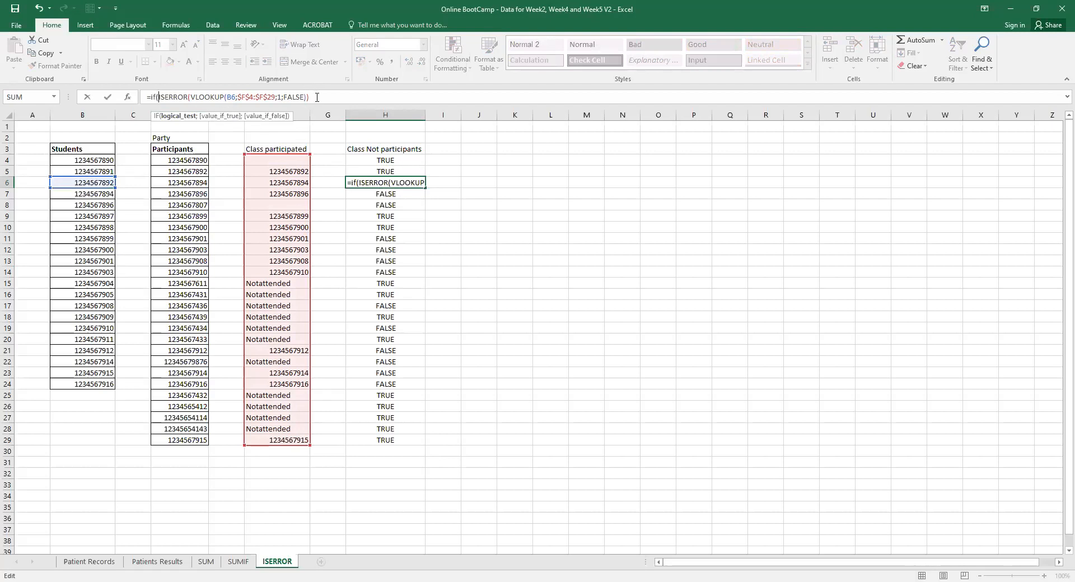
type(";")
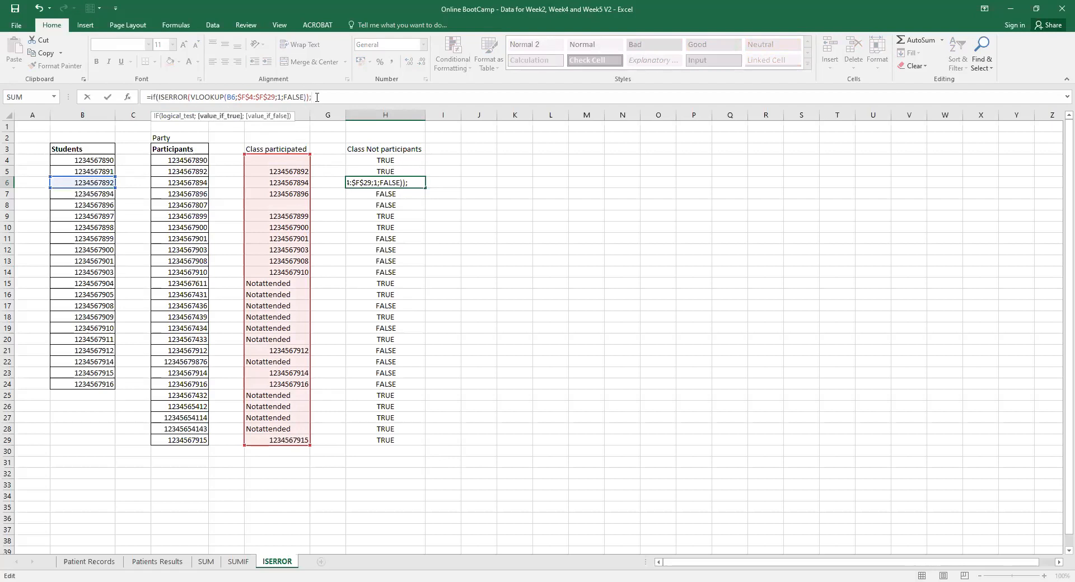
left_click(102, 183)
type(";\"\"")
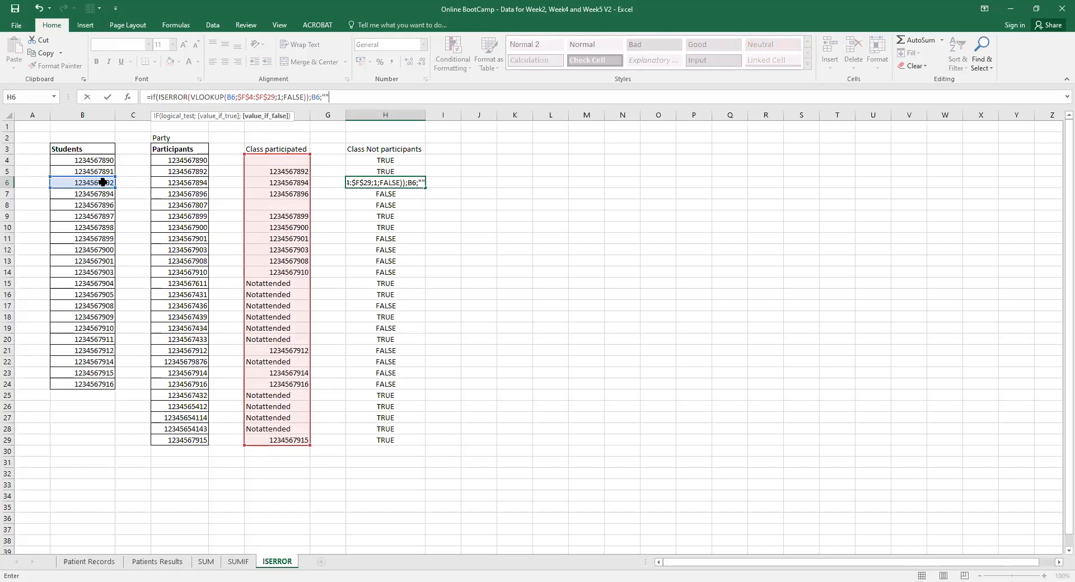
type(")")
key("Return")
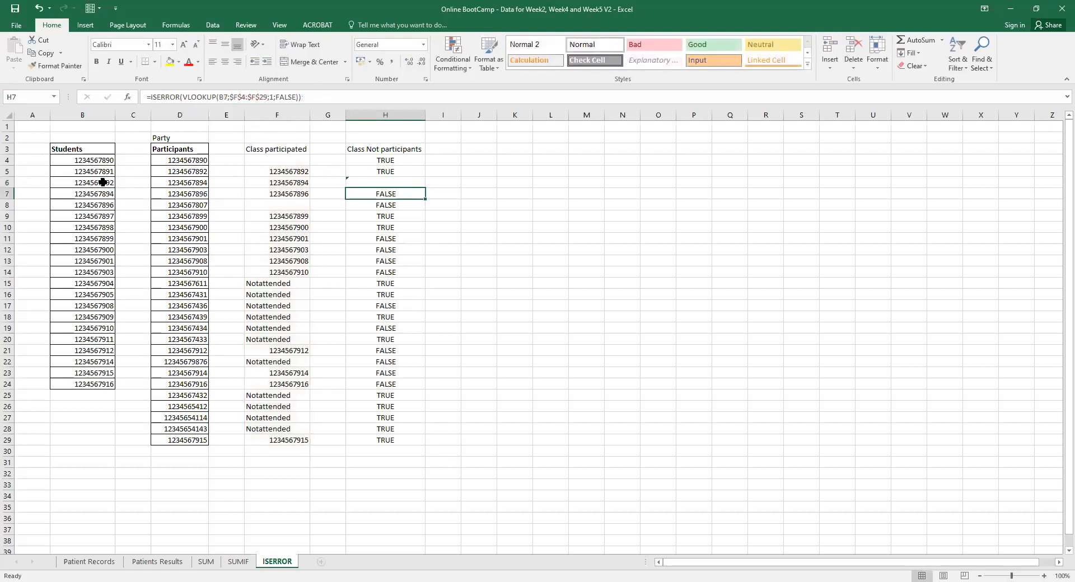
left_click(380, 182)
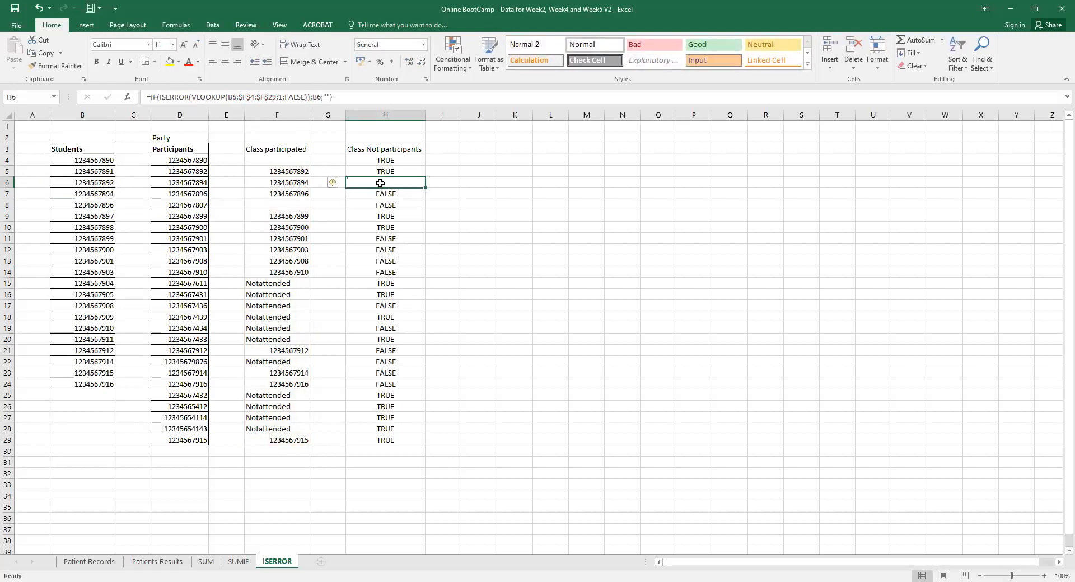
Copy H6's IF/ISERROR formula up into H4:H5, review H4's formula, and fill it down to H29.
left_click_drag(424, 187, 424, 160)
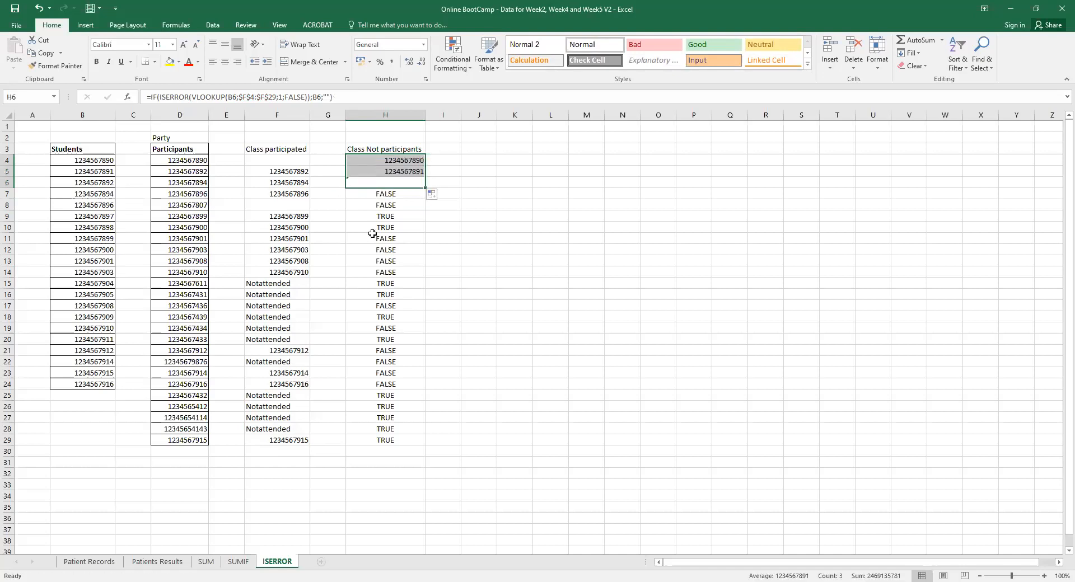
left_click(398, 162)
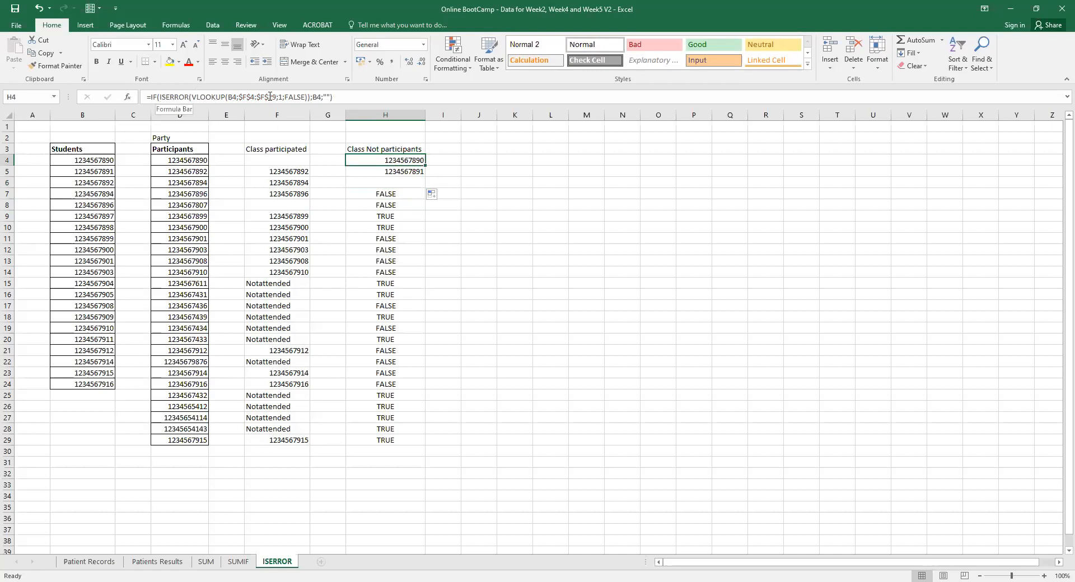
left_click(310, 97)
left_click_drag(310, 98, 233, 96)
left_click_drag(211, 97, 161, 98)
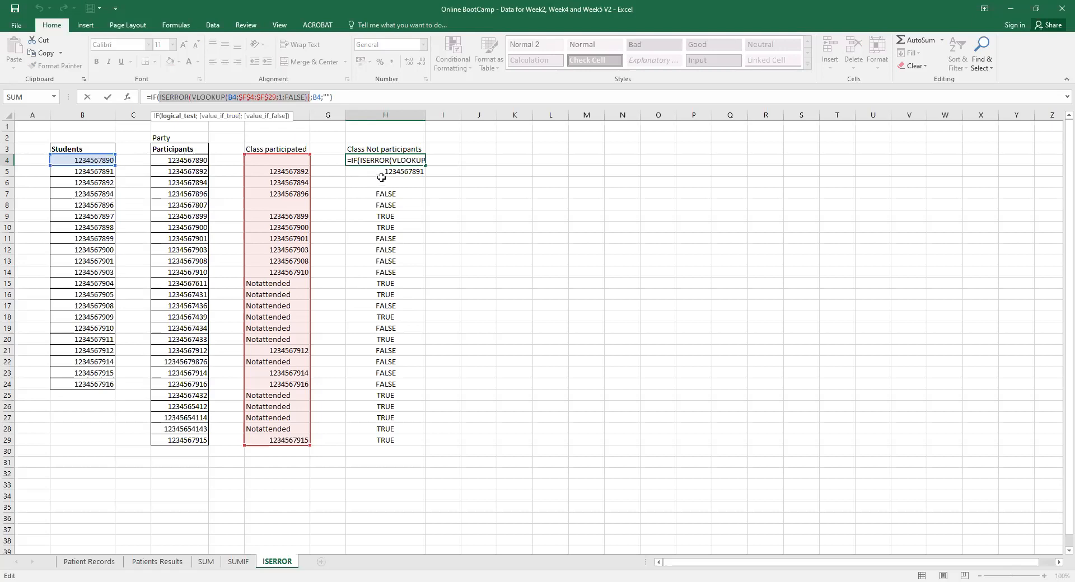
key("Return")
left_click(415, 161)
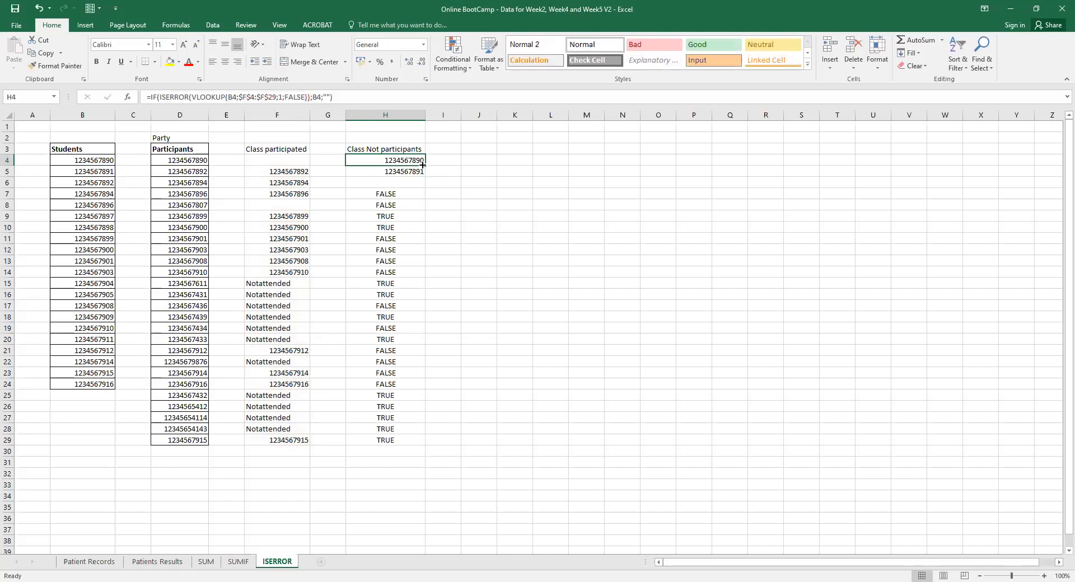
double_click(423, 164)
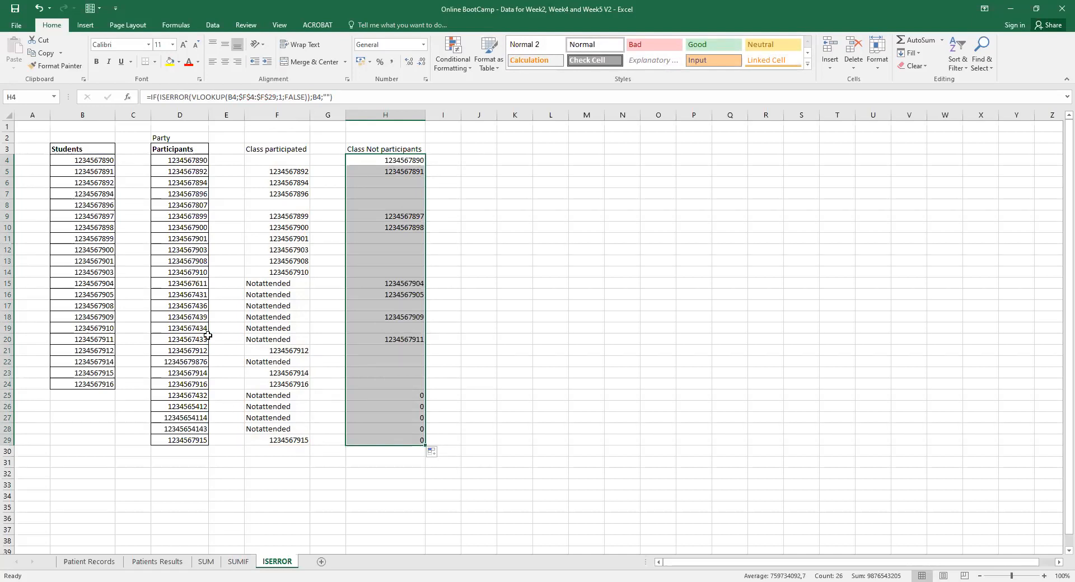
On Patient Records, review I6's IFERROR(VLOOKUP) Age formula, checking its A6 lookup value and column 2.
left_click(114, 563)
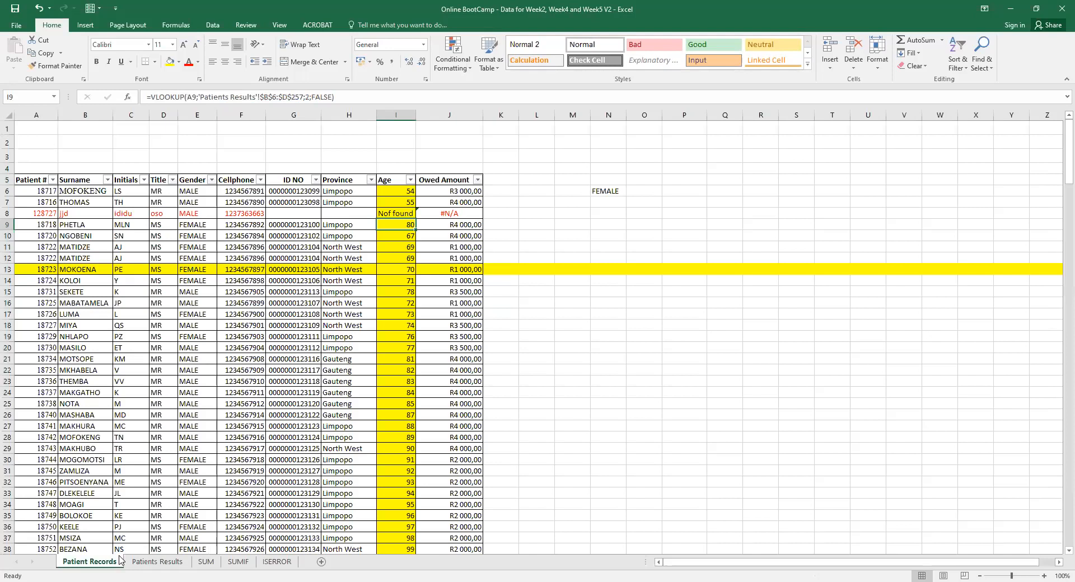
left_click(405, 191)
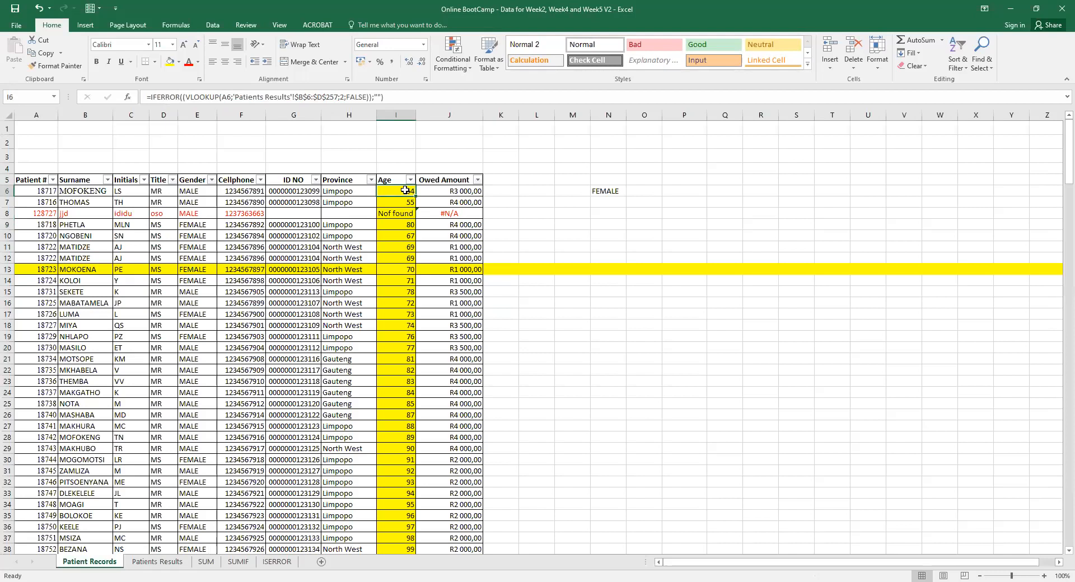
left_click(354, 98)
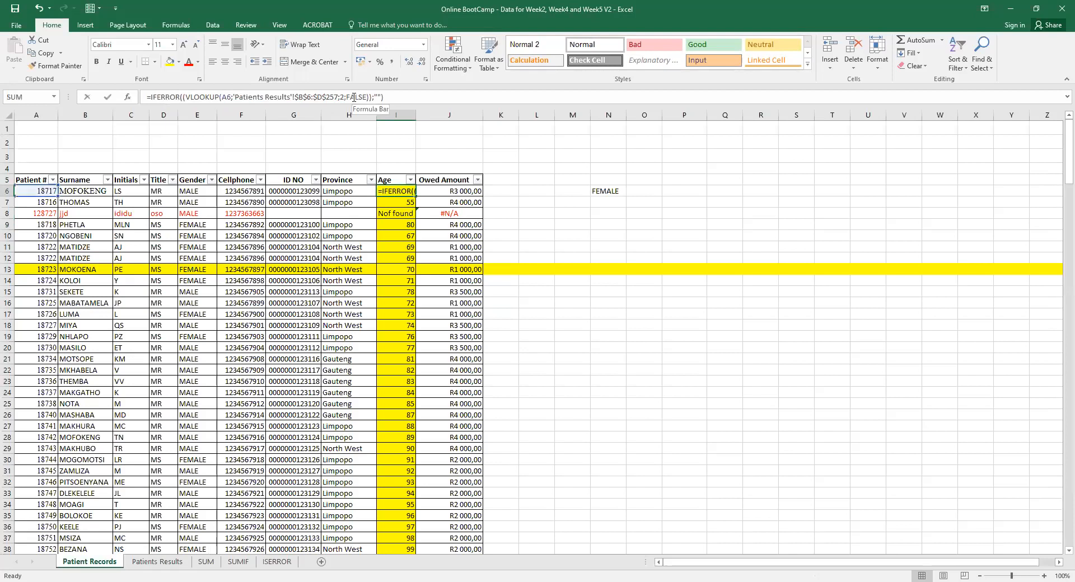
left_click(226, 99)
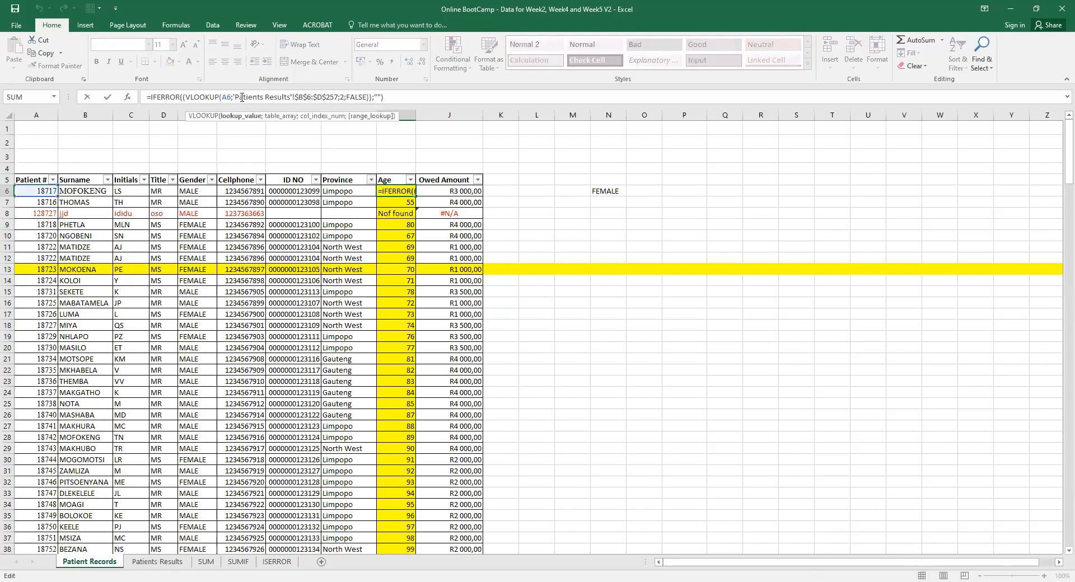
left_click(343, 98)
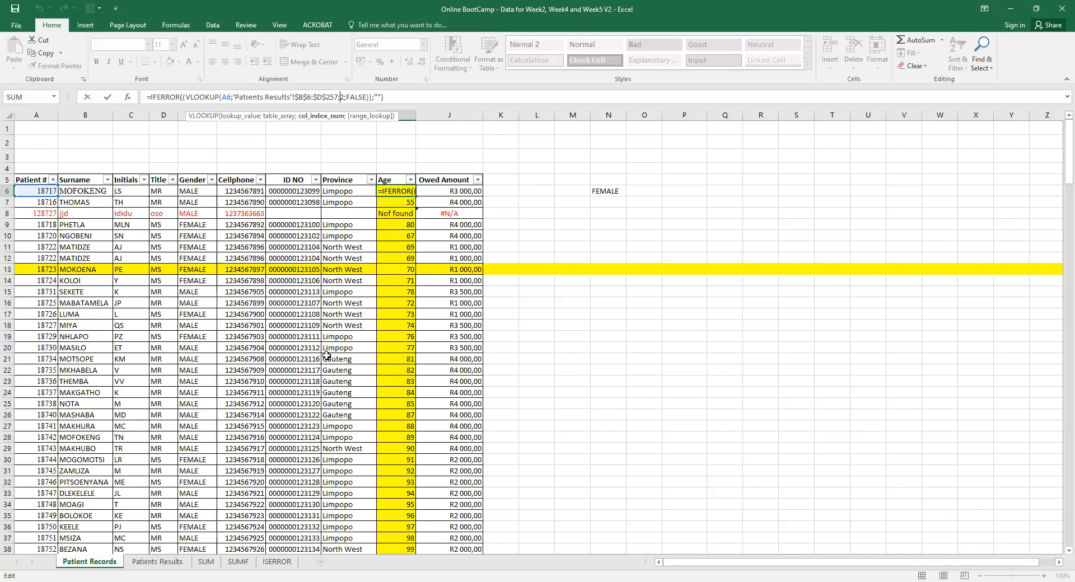
key("Return")
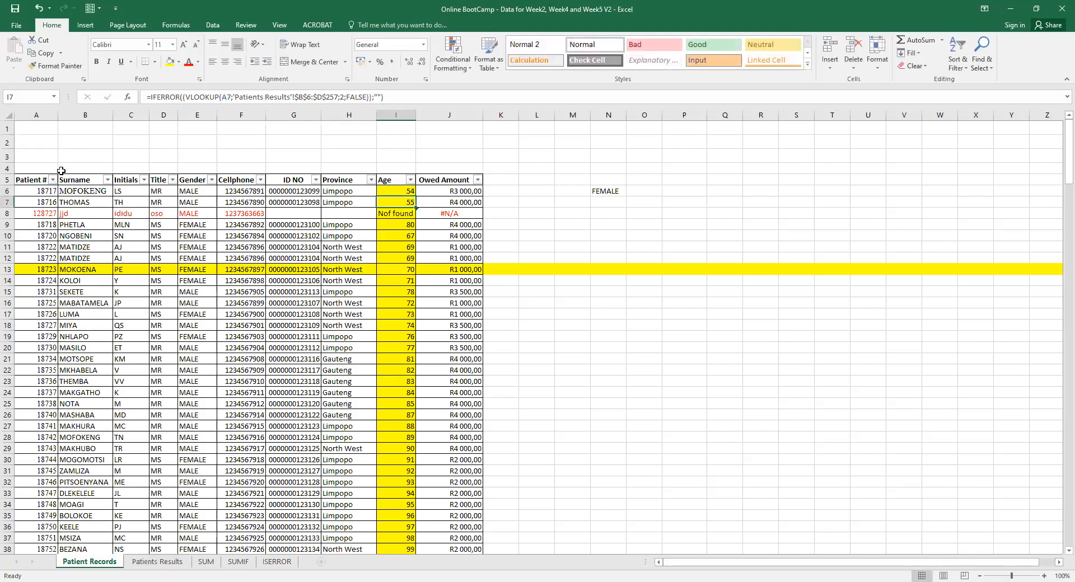
left_click(44, 189)
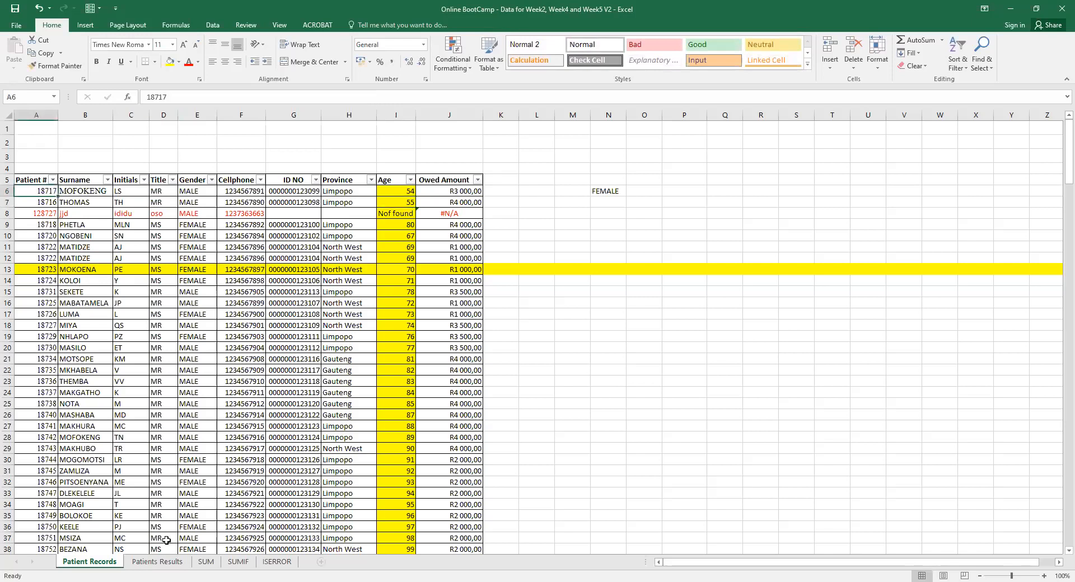
Compare the Patients Results sheet with I6's Age formula, then go to Patients Results.
left_click(158, 563)
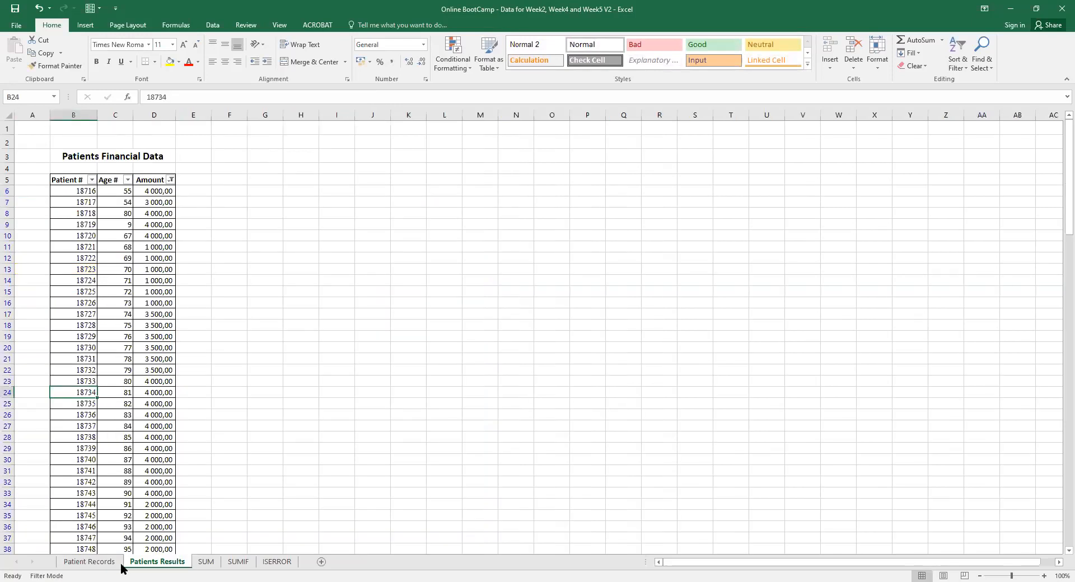
left_click(89, 562)
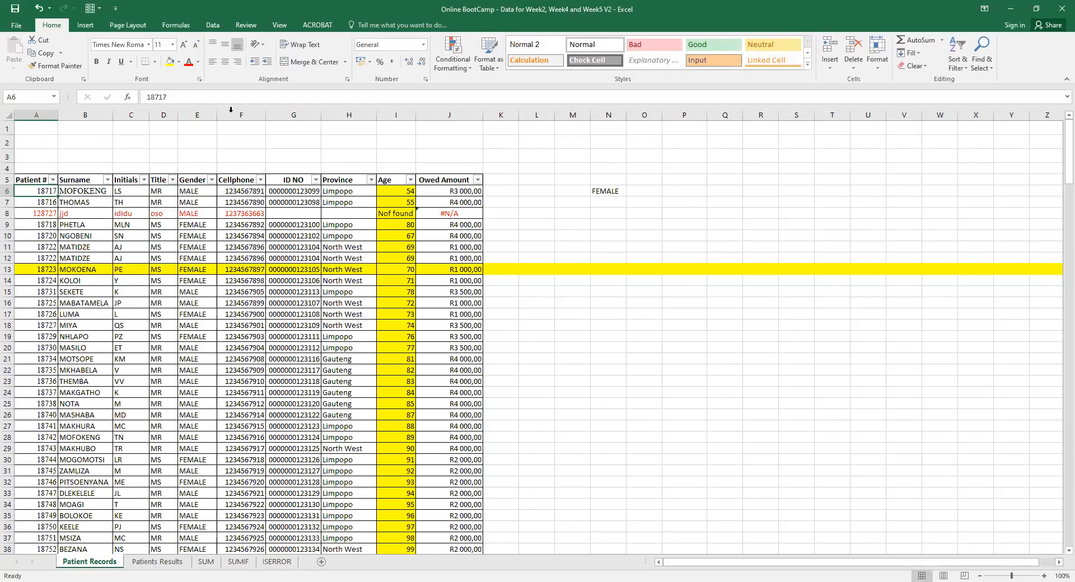
left_click(397, 190)
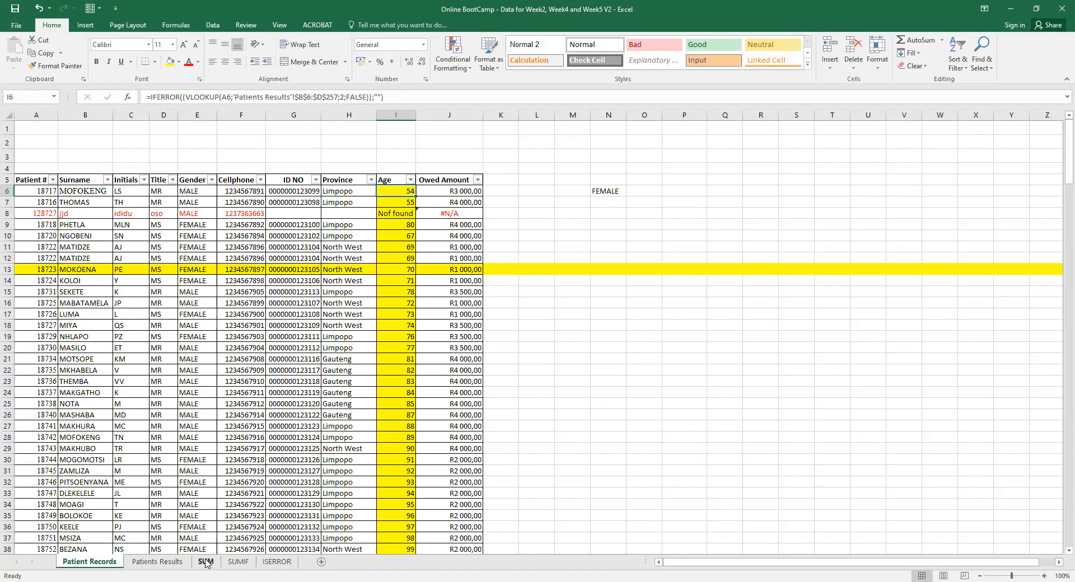
left_click(172, 563)
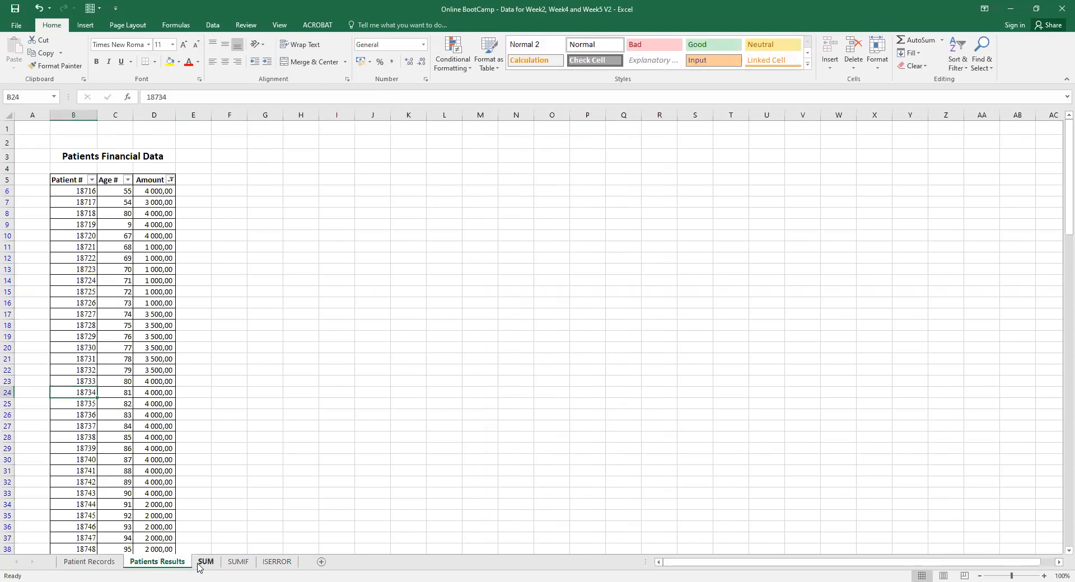
left_click(200, 563)
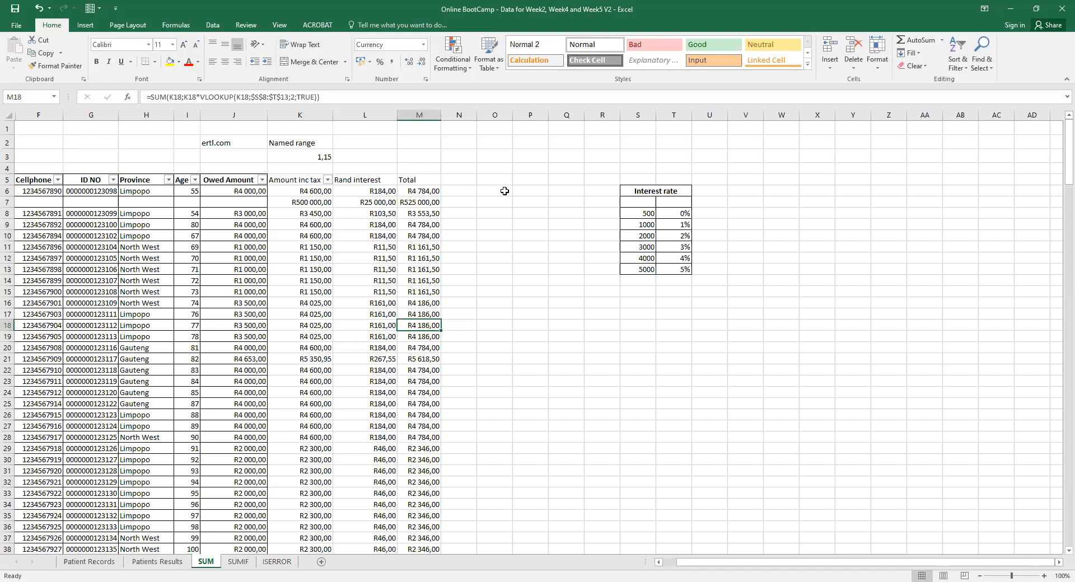
key("alt+Tab")
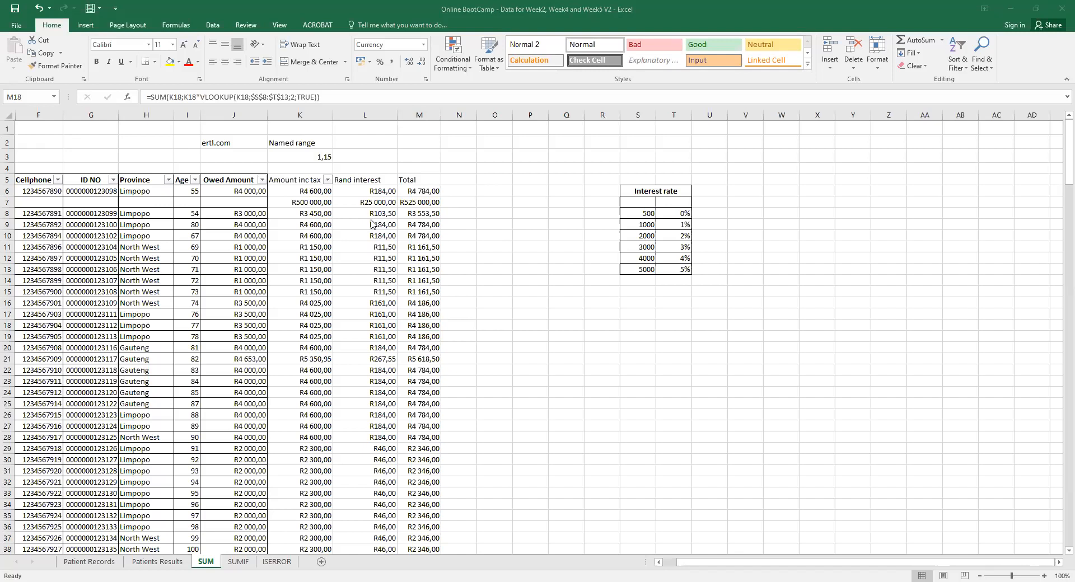
left_click(383, 203)
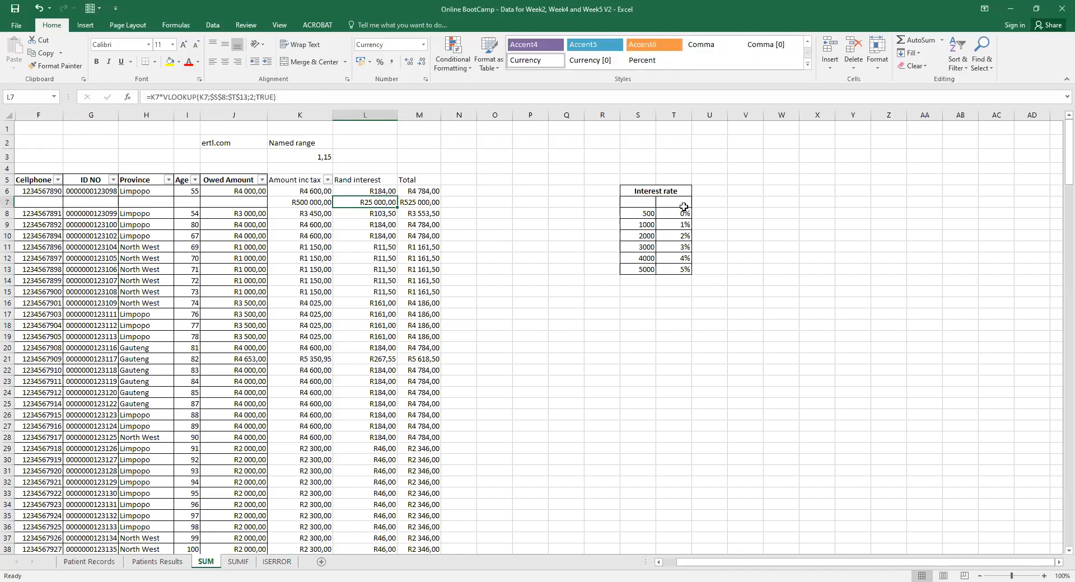
left_click(644, 260)
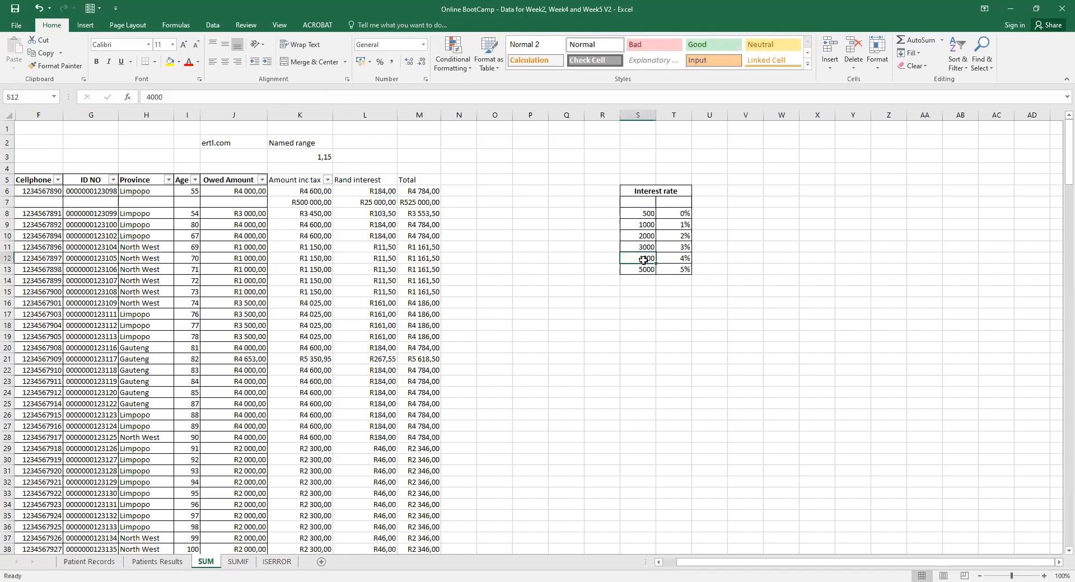
left_click(676, 259)
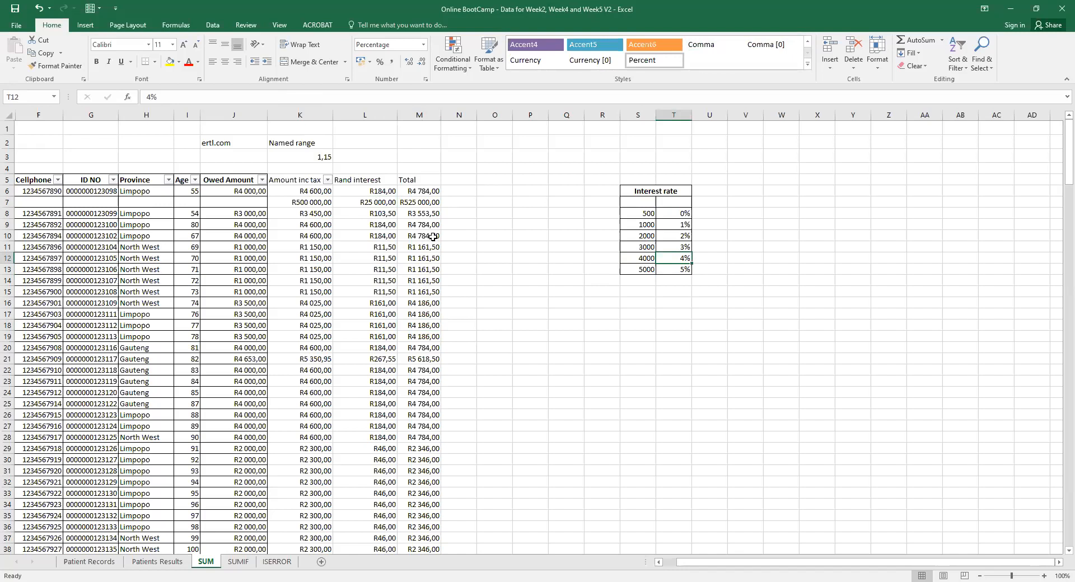
left_click(384, 191)
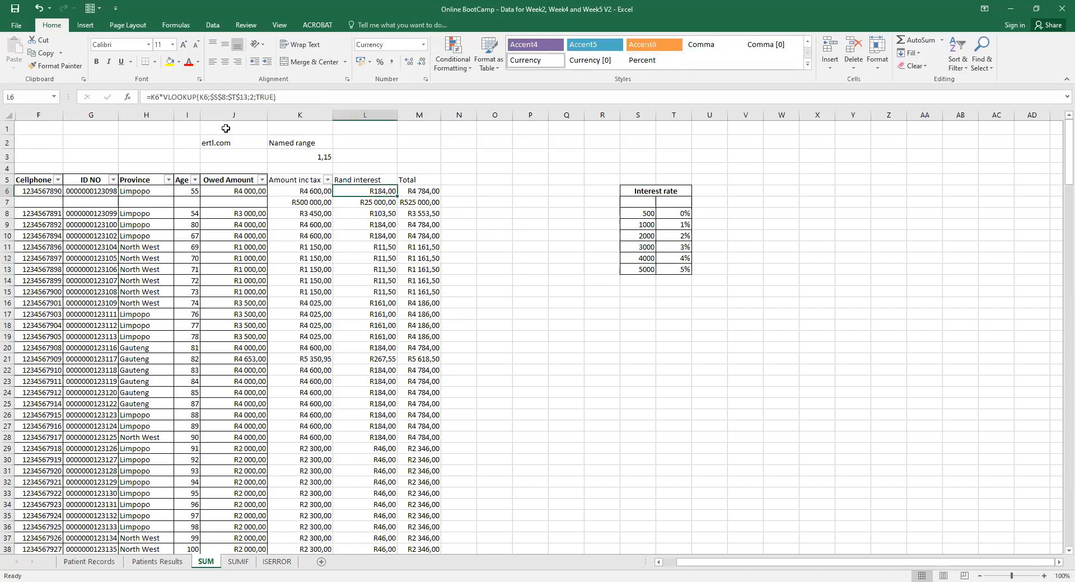
left_click(202, 97)
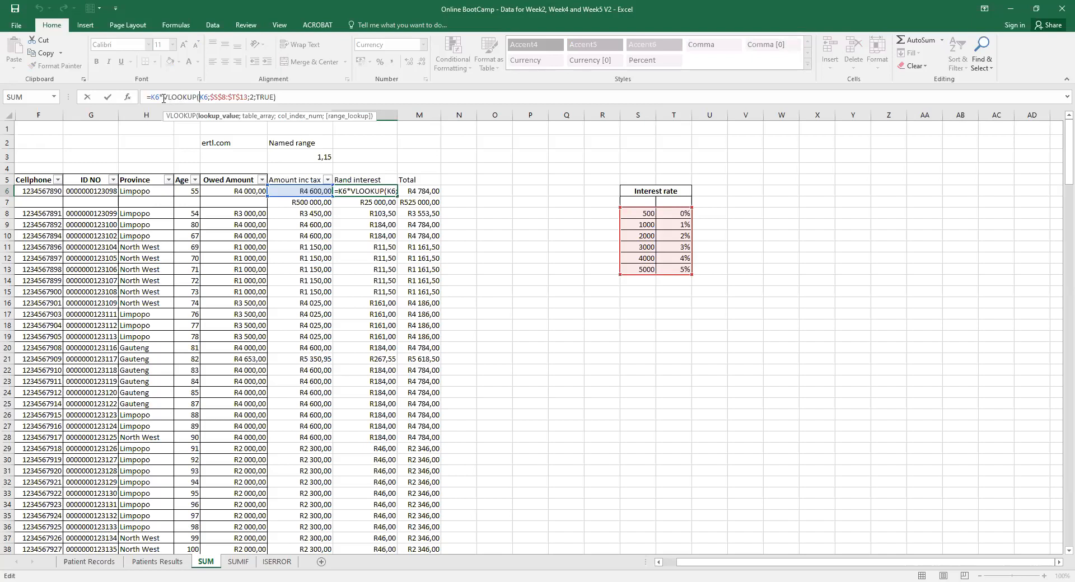
left_click_drag(163, 98, 275, 94)
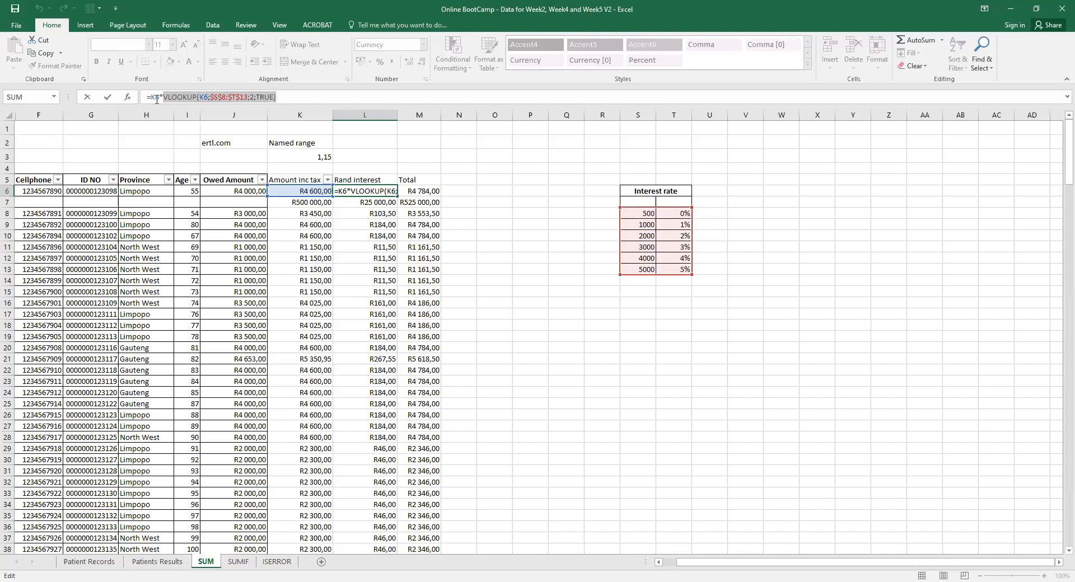
left_click(369, 195)
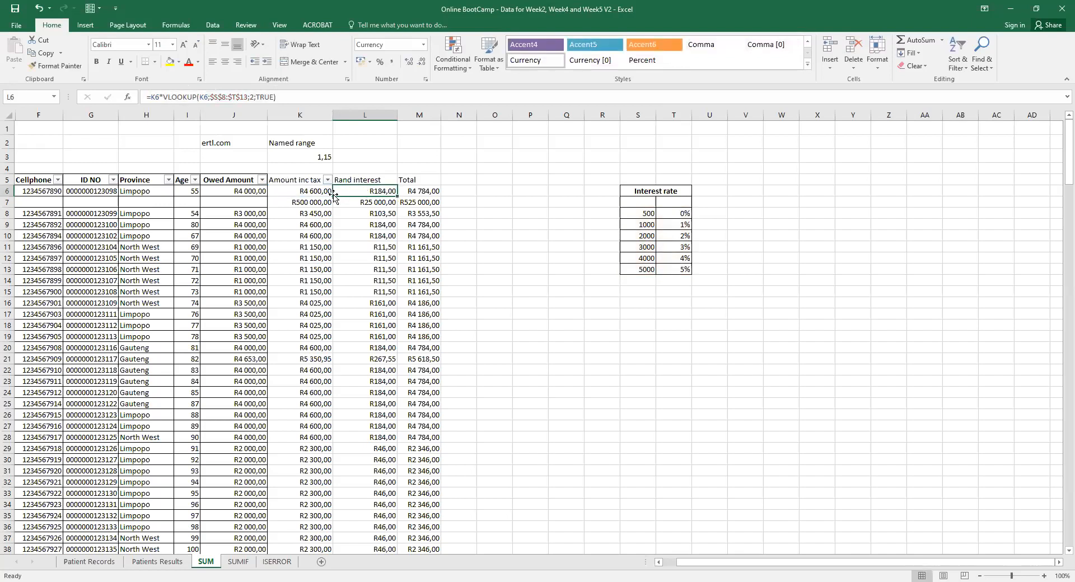
left_click(420, 190)
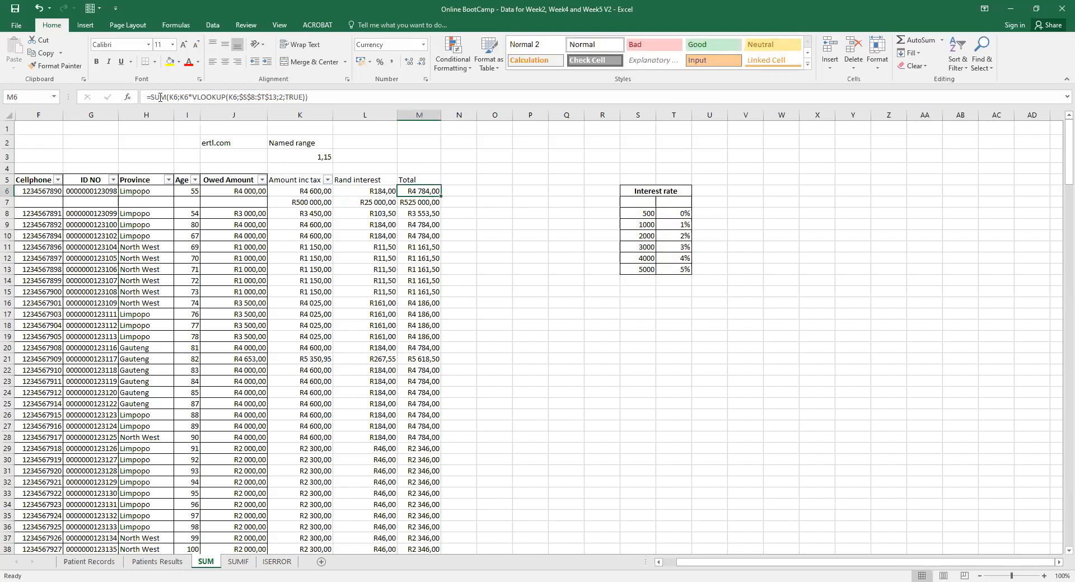
left_click(294, 192)
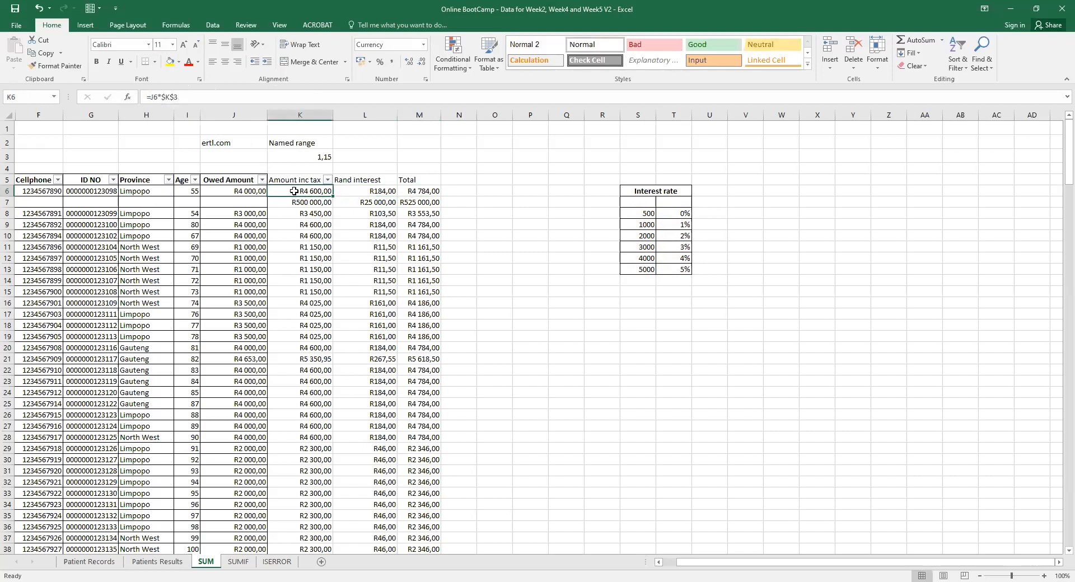
left_click(367, 191)
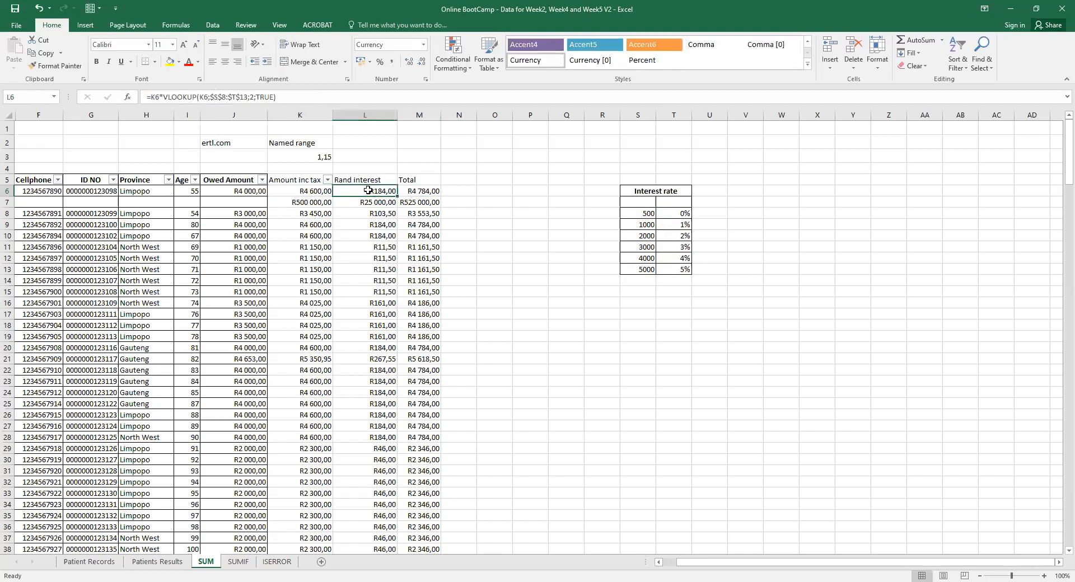
left_click(419, 192)
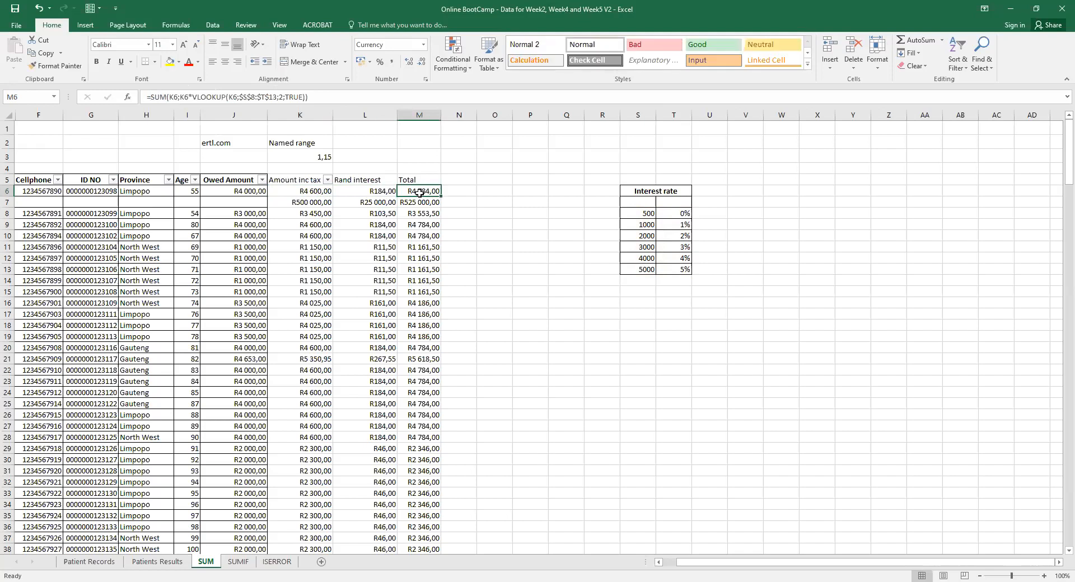
left_click(294, 95)
double_click(293, 97)
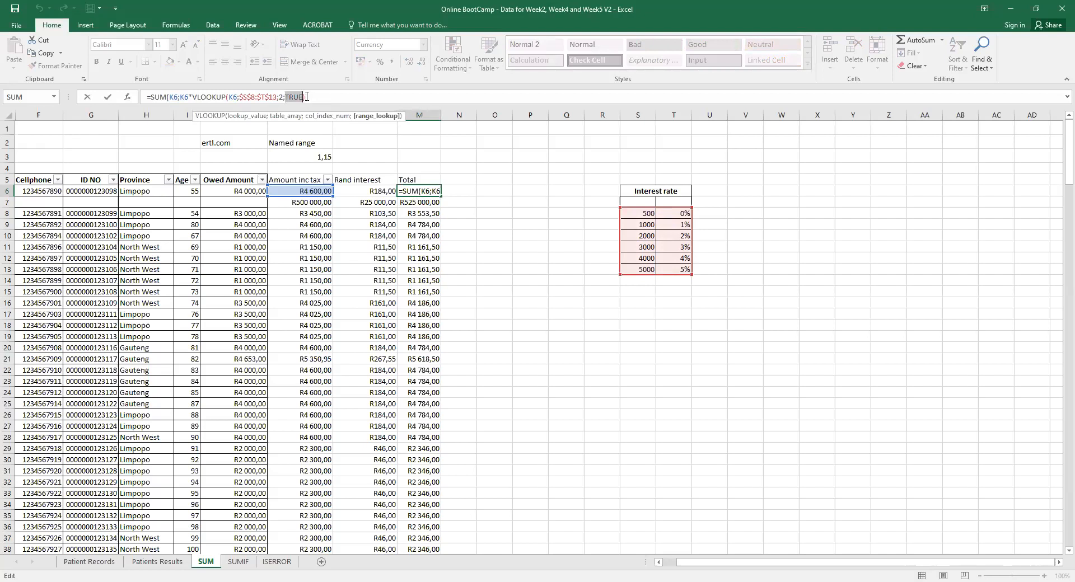
left_click_drag(306, 97, 170, 95)
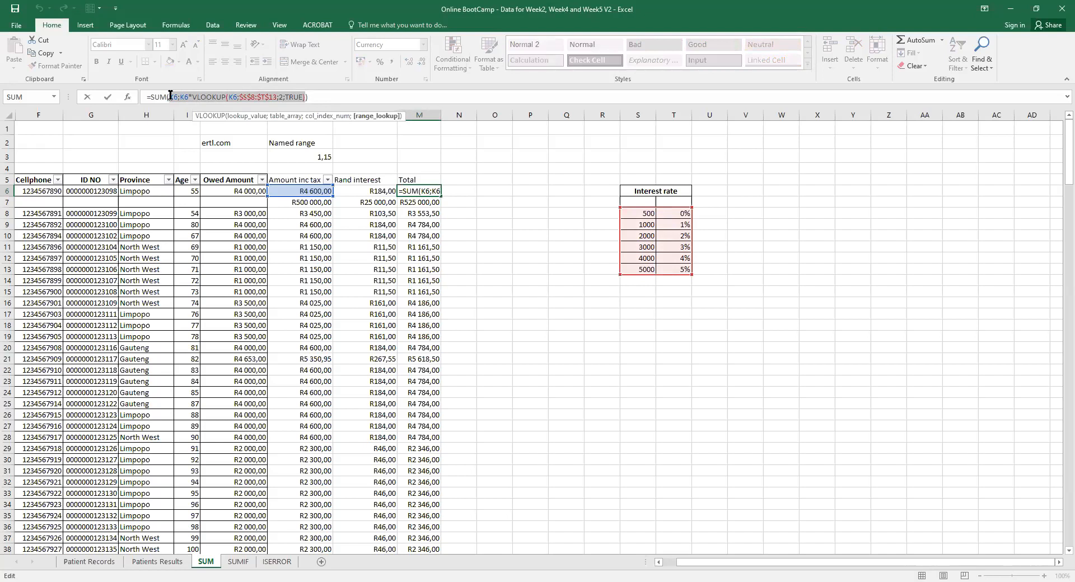
left_click_drag(170, 95, 226, 95)
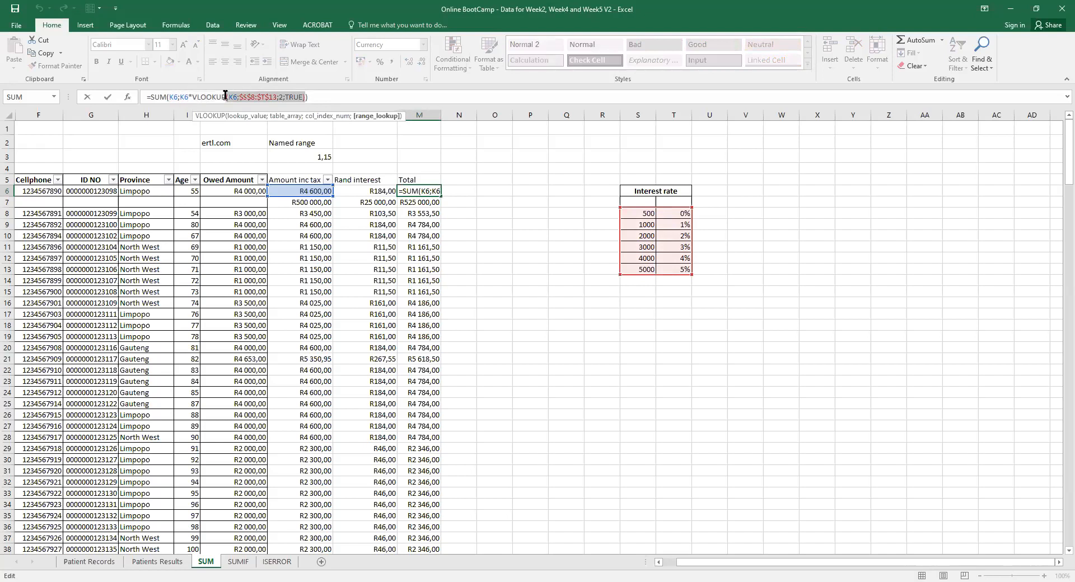
left_click_drag(225, 95, 223, 95)
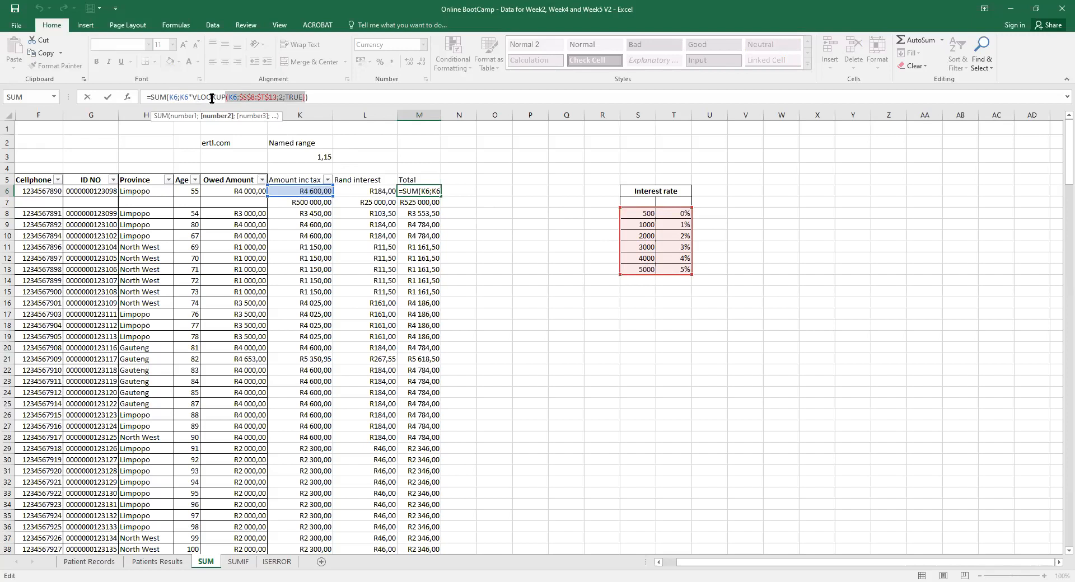
key("Return")
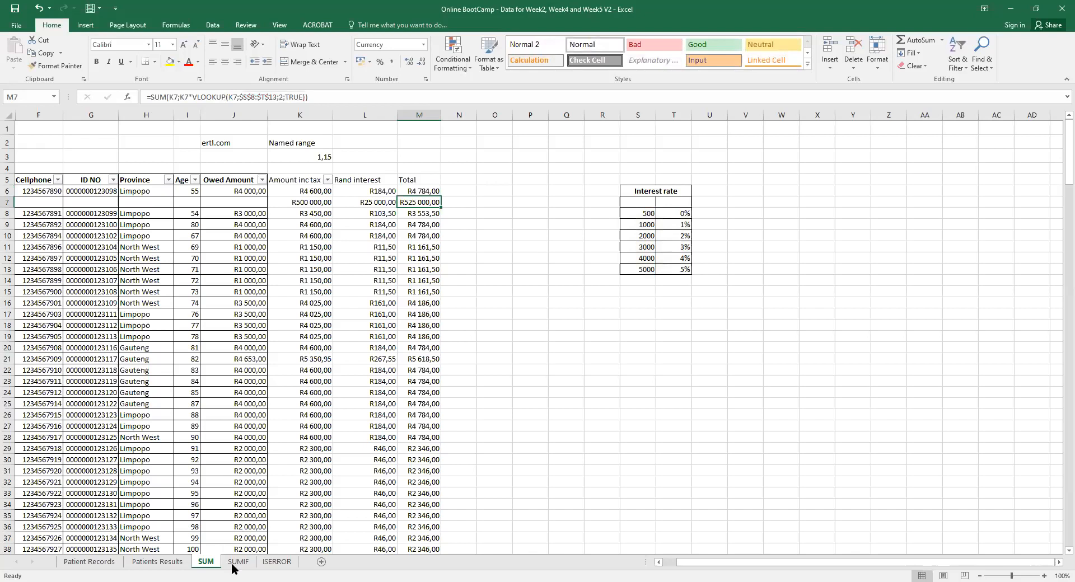
On the ISERROR sheet, inspect the Class participated VLOOKUP formulas in F4, F5 and F7.
left_click(278, 562)
left_click(271, 172)
left_click(271, 172)
left_click(271, 158)
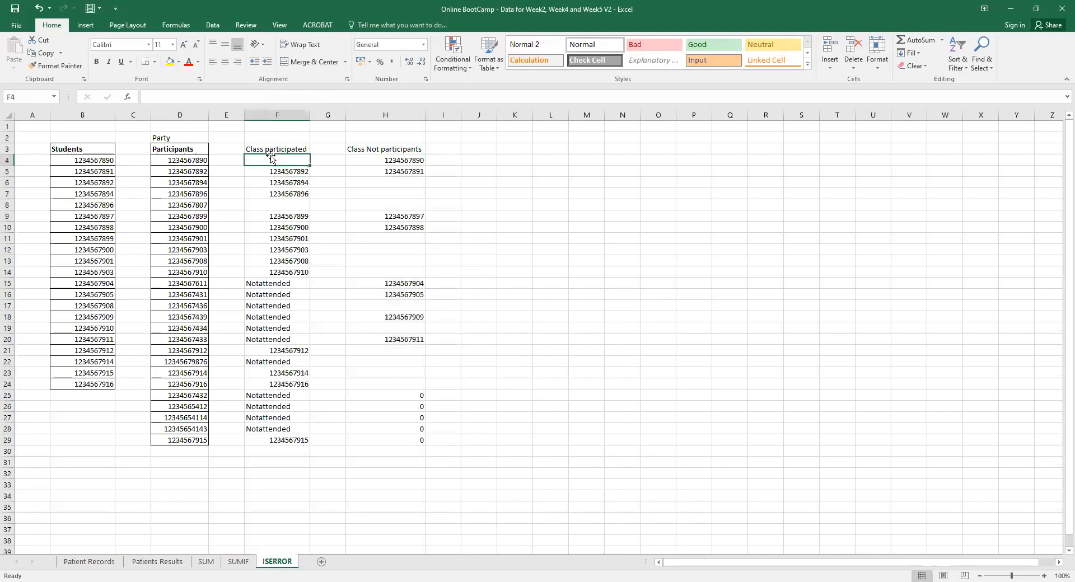
left_click(276, 172)
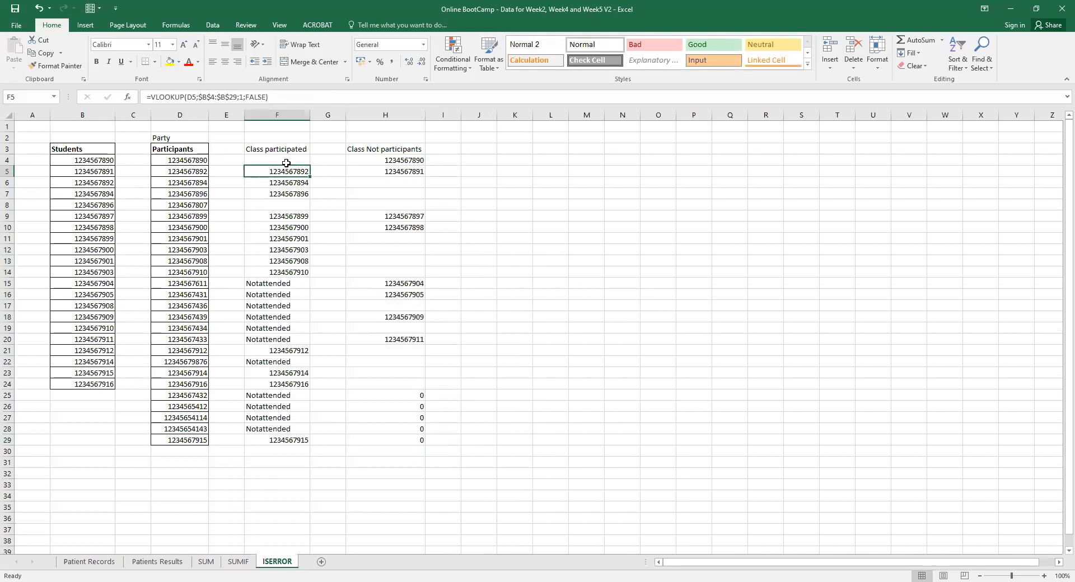
left_click(286, 197)
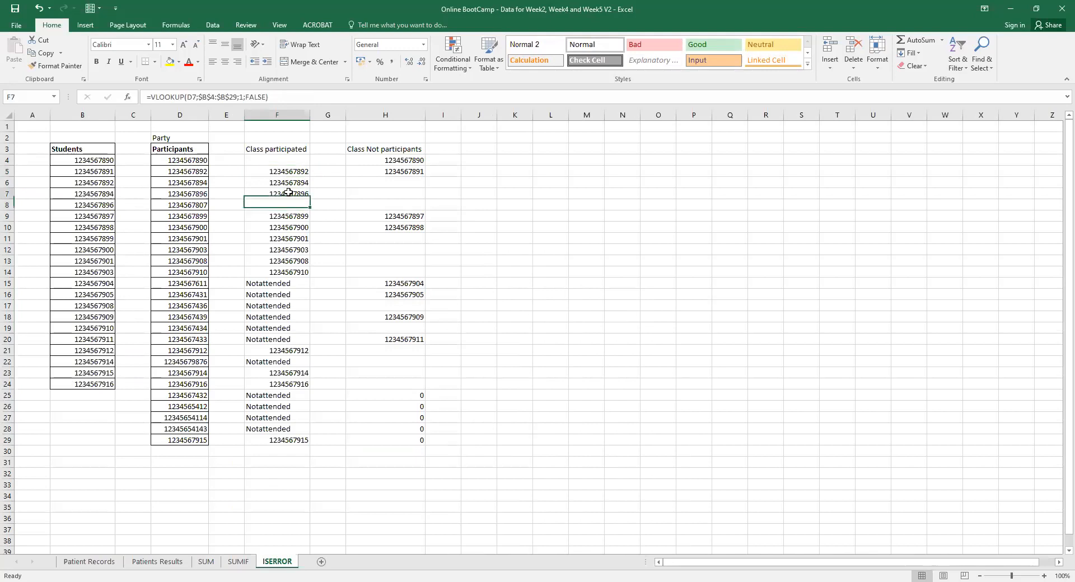
left_click(288, 160)
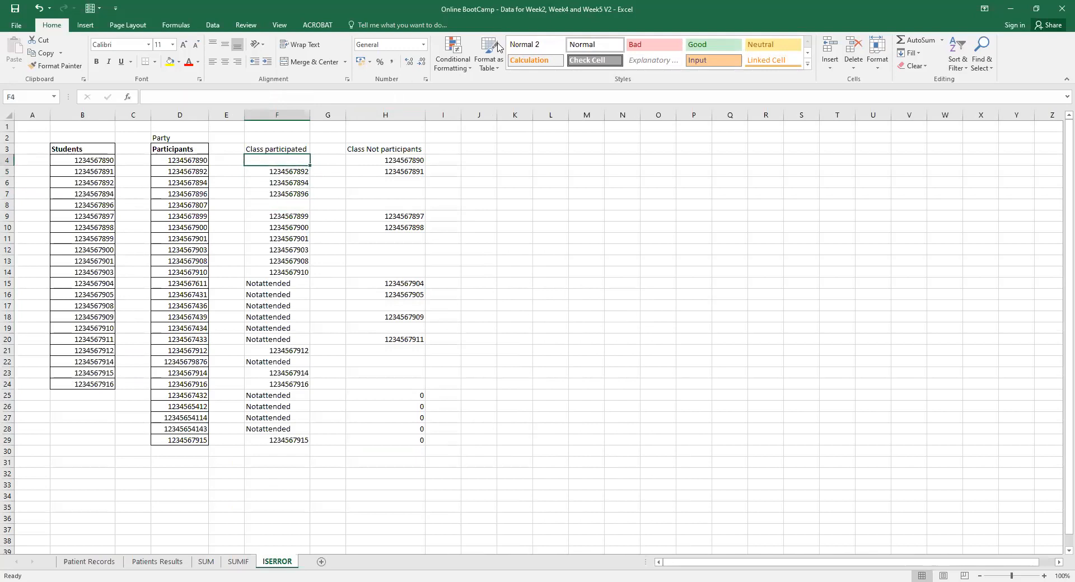
left_click(590, 581)
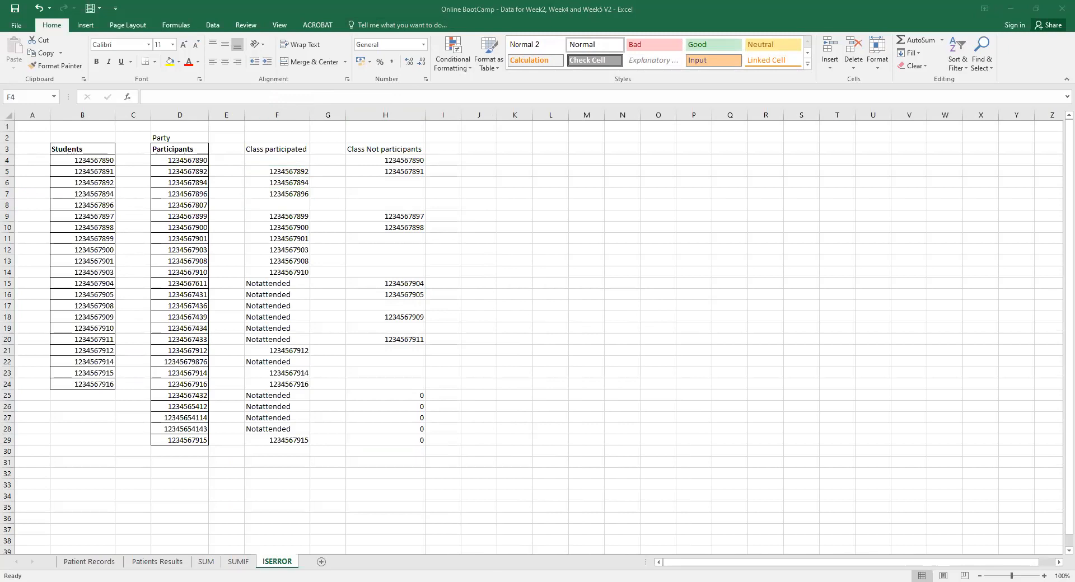
left_click(455, 581)
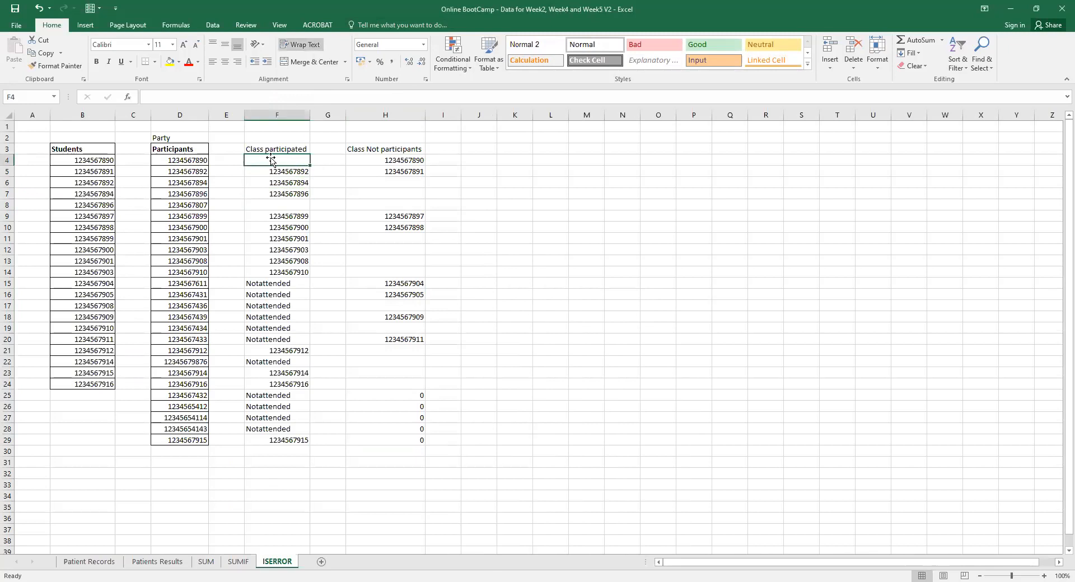
Compare the F5 and F6 lookups with H4's =IF(ISERROR(VLOOKUP(B4;$F$4:$F$29;1;FALSE));B4;"") formula.
left_click(280, 172)
left_click(280, 160)
left_click(272, 176)
left_click(356, 160)
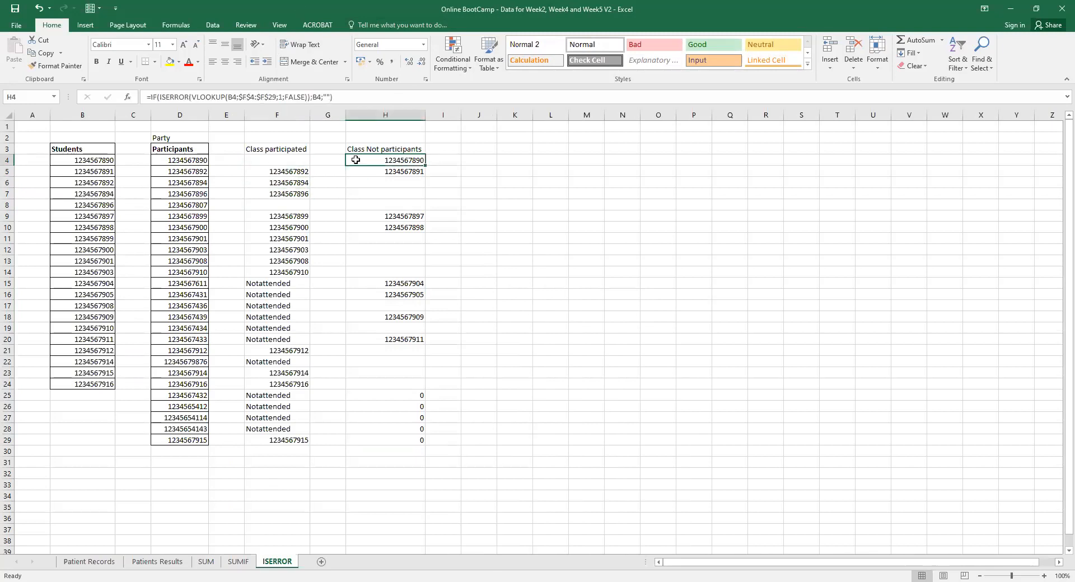
left_click(279, 161)
left_click(271, 174)
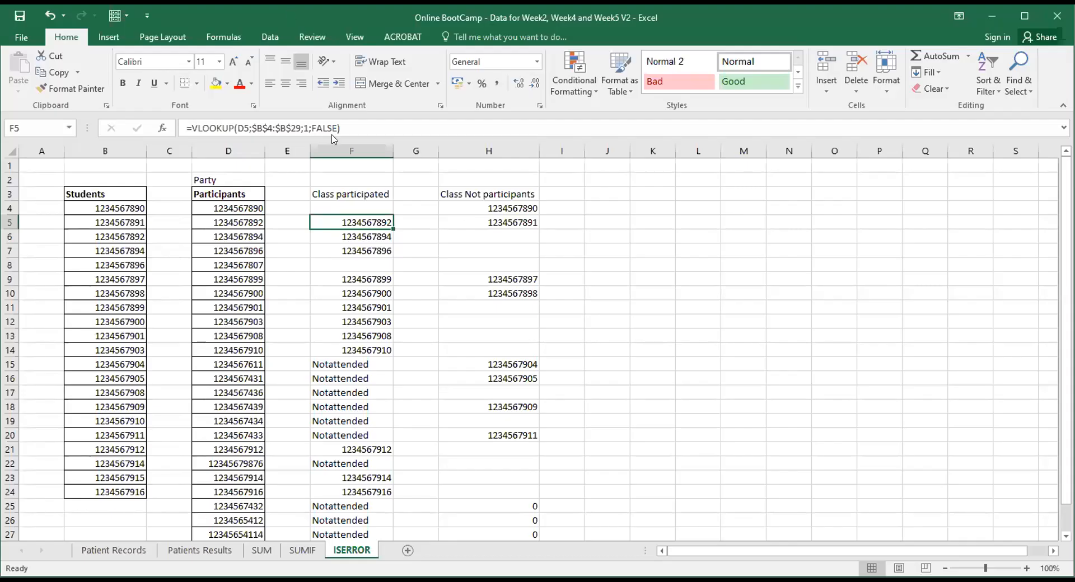
left_click(447, 197)
left_click(452, 209)
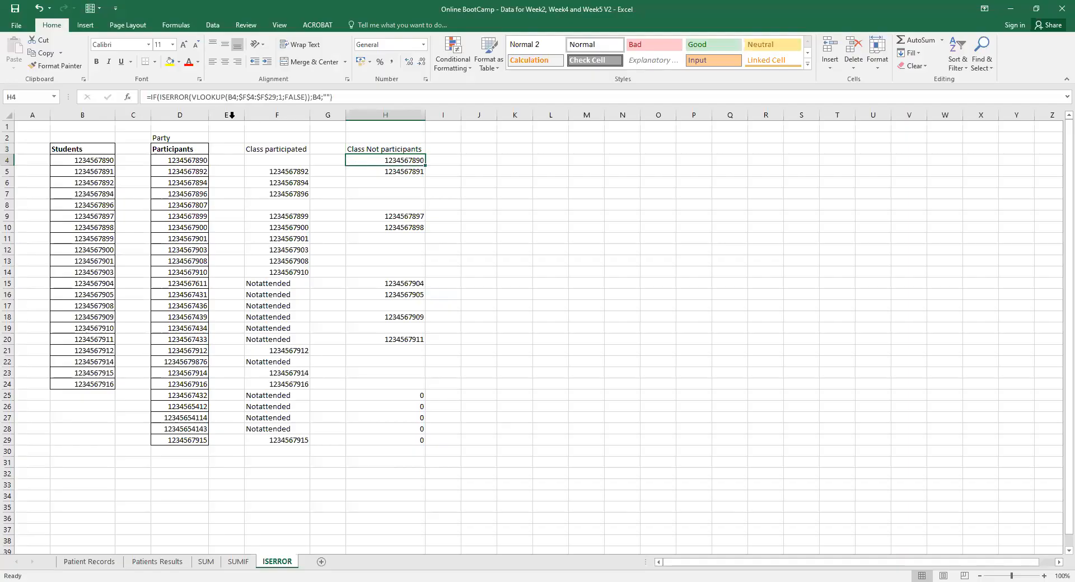
left_click(269, 160)
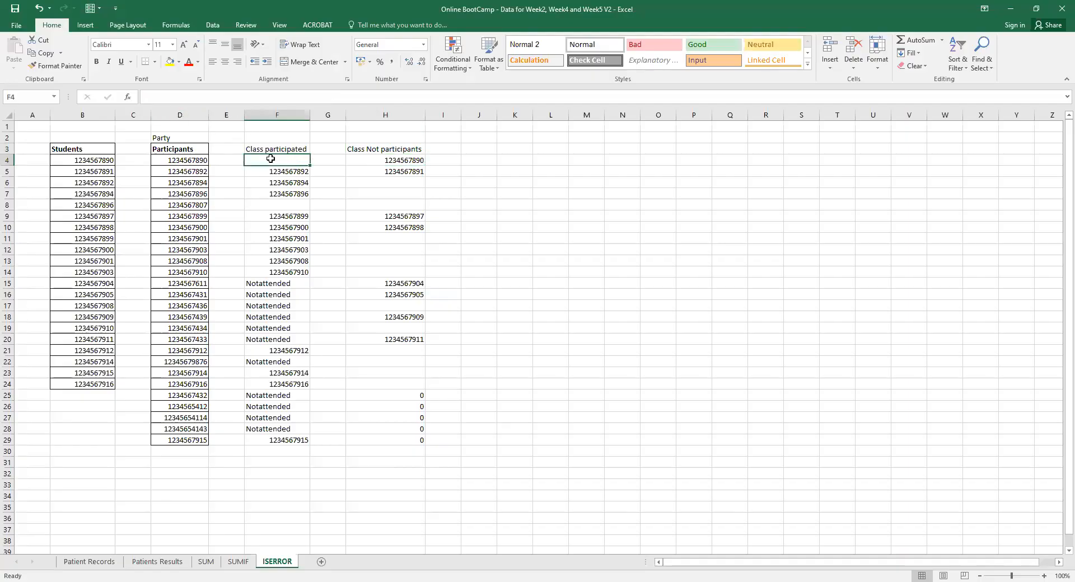
left_click(271, 175)
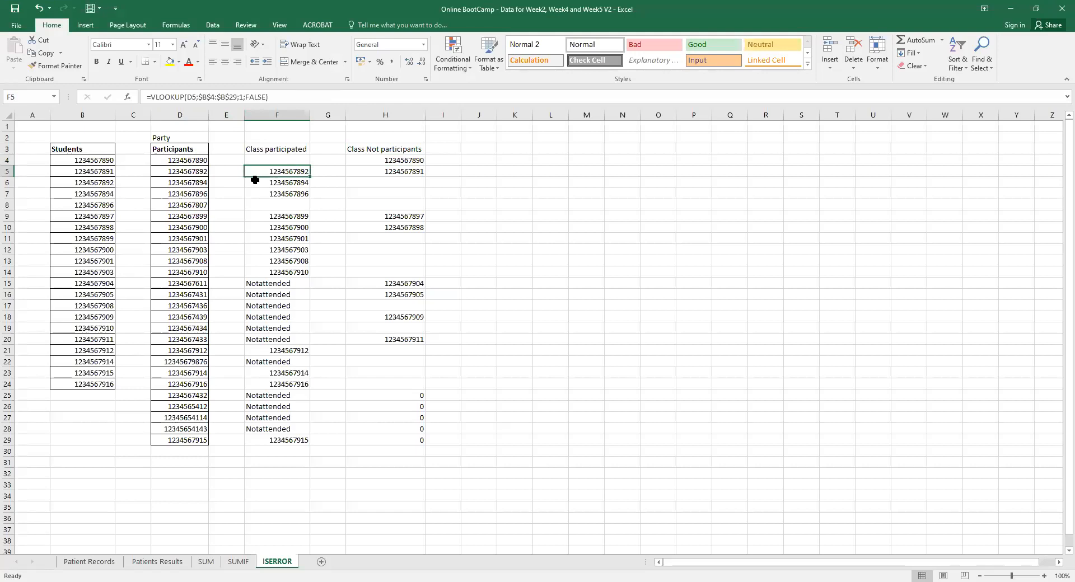
left_click(286, 183)
left_click(386, 160)
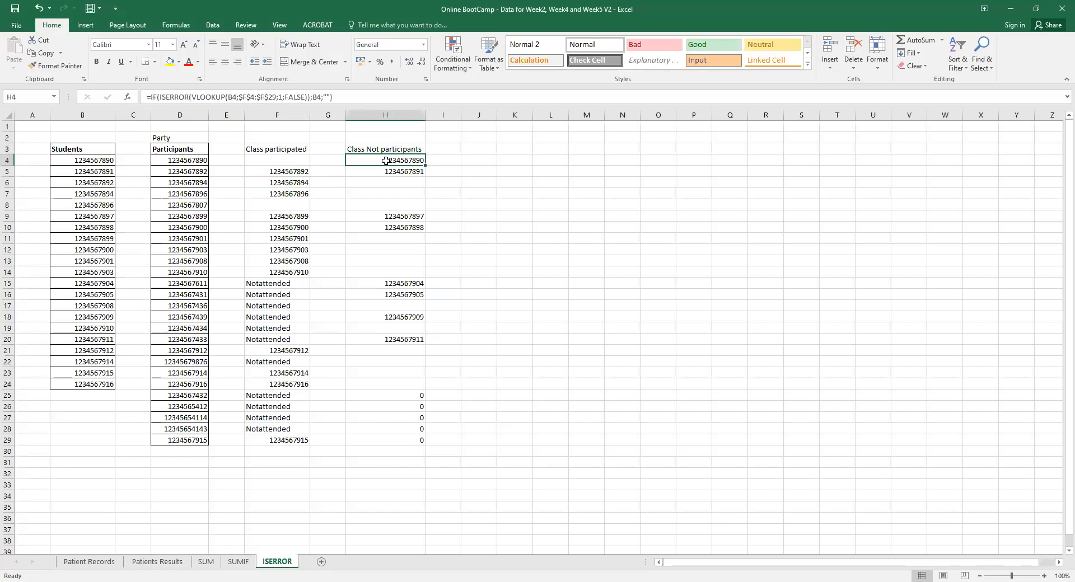
left_click_drag(160, 97, 184, 97)
left_click(157, 96)
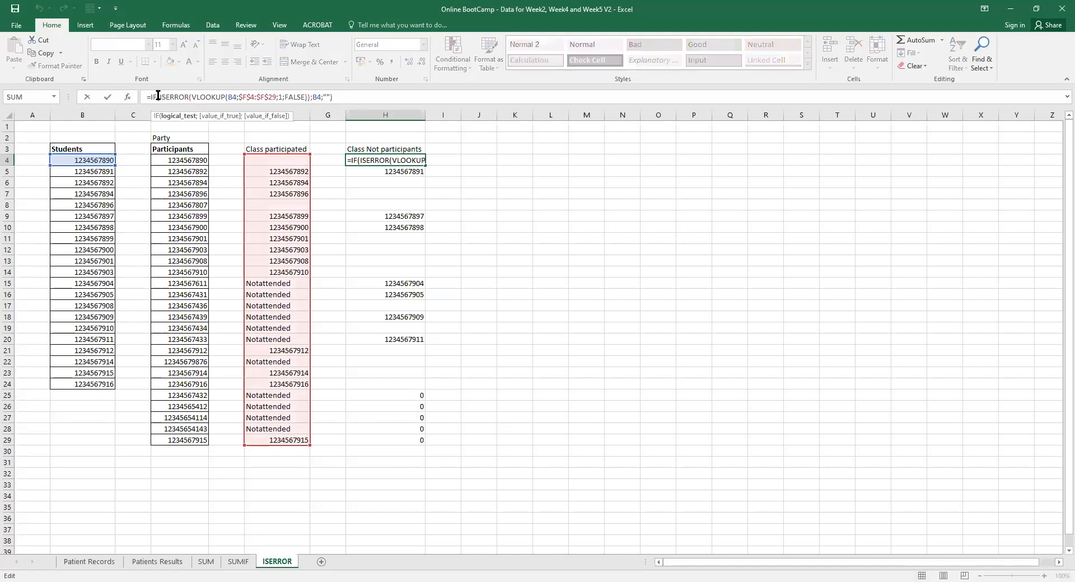
left_click_drag(157, 96, 318, 99)
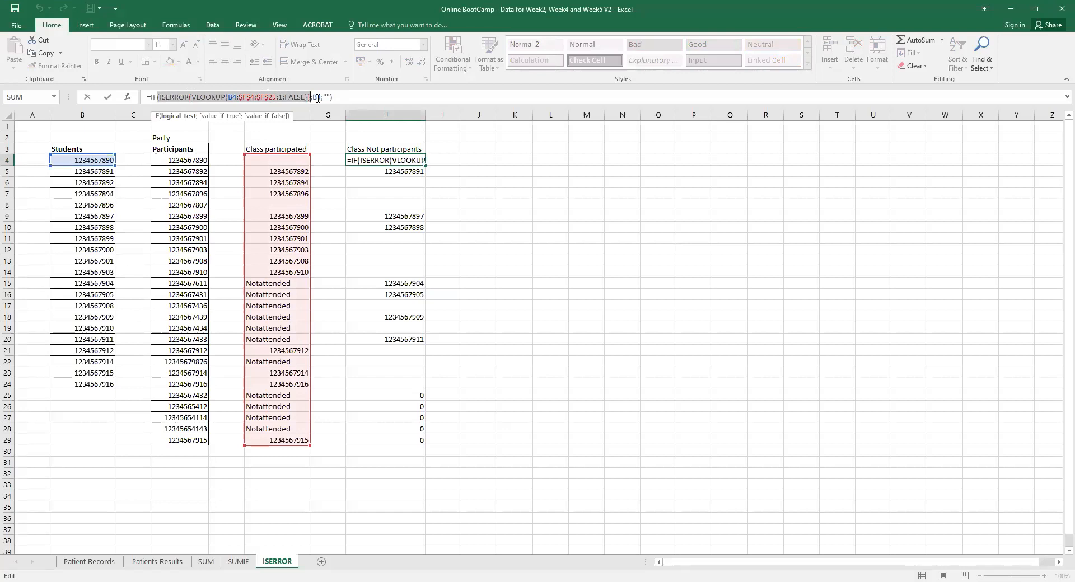
left_click(318, 98)
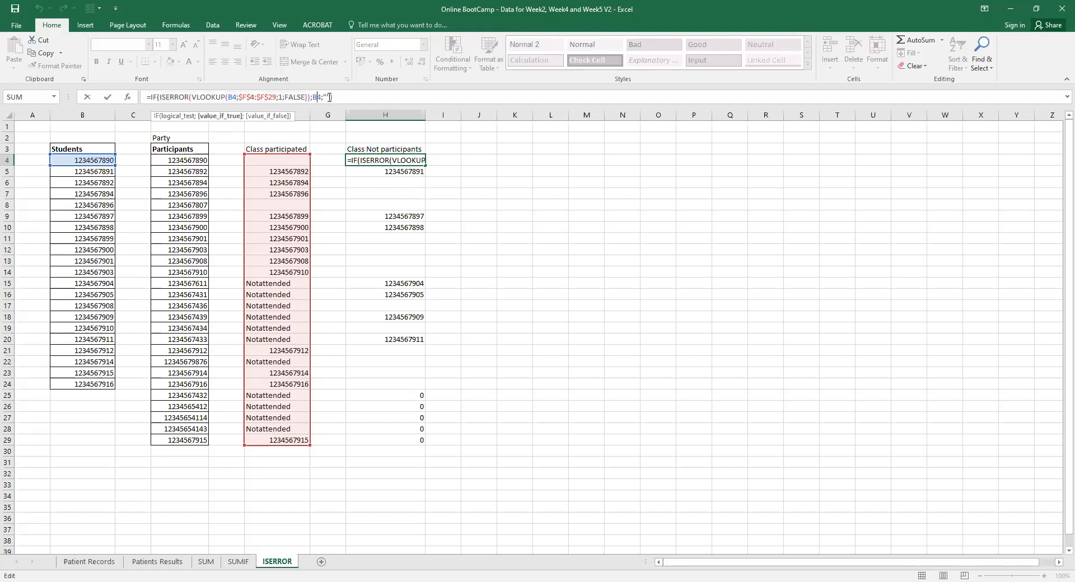
left_click(329, 97)
key("Return")
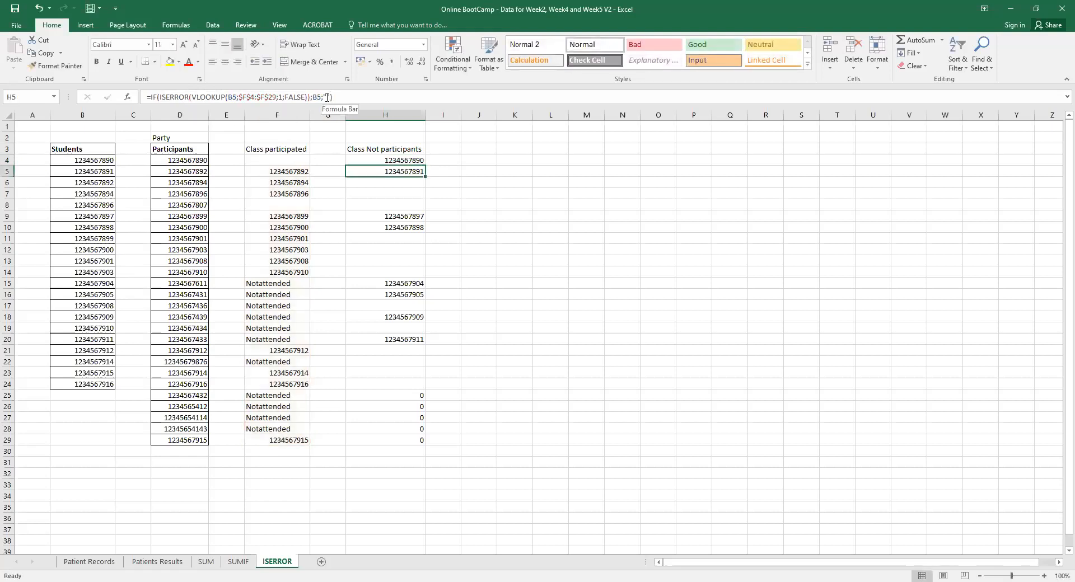